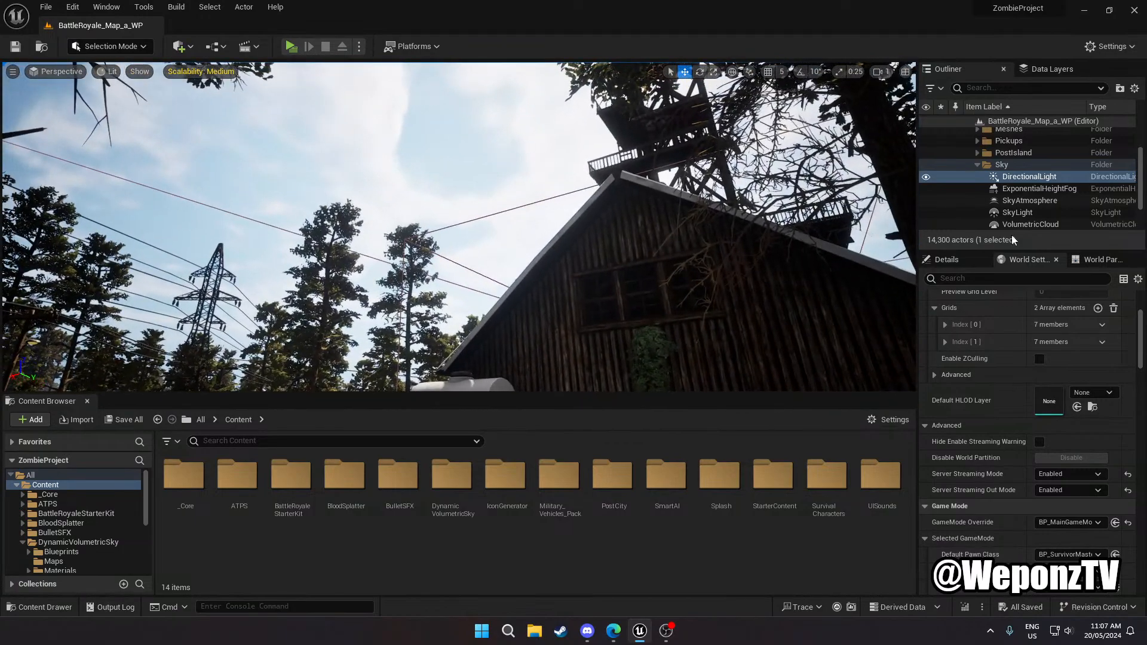
Open the DynamicVolumetricSky content folder
{"action": "scroll", "coordinate": [1037, 201], "scroll_direction": "down", "scroll_amount": 1}
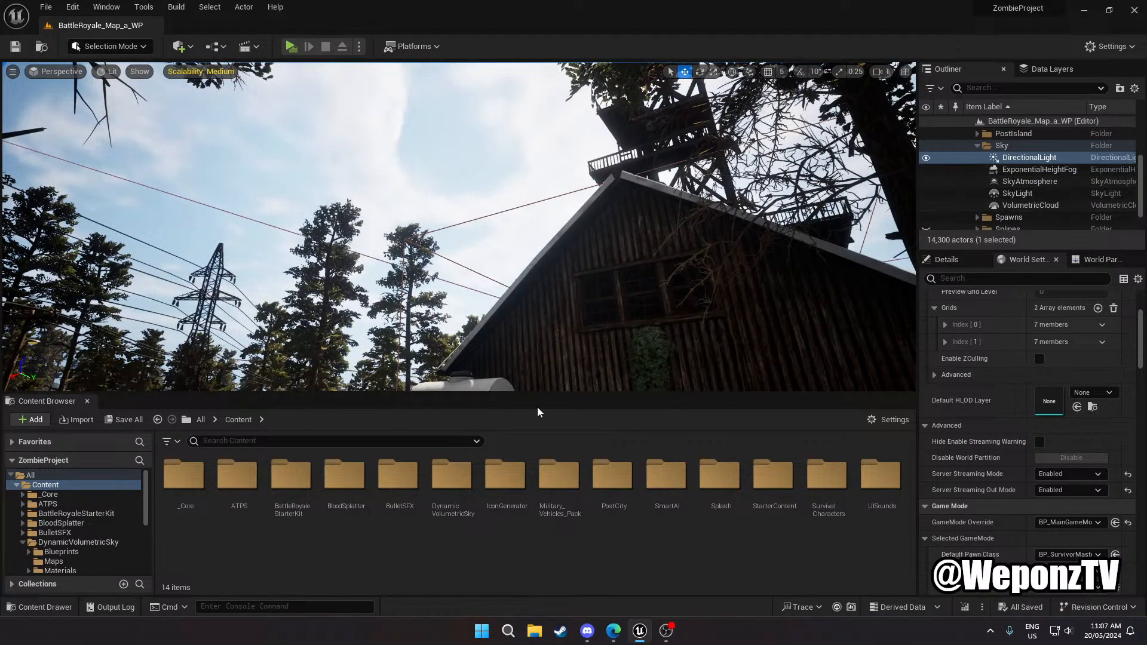
{"action": "double_click", "coordinate": [456, 485]}
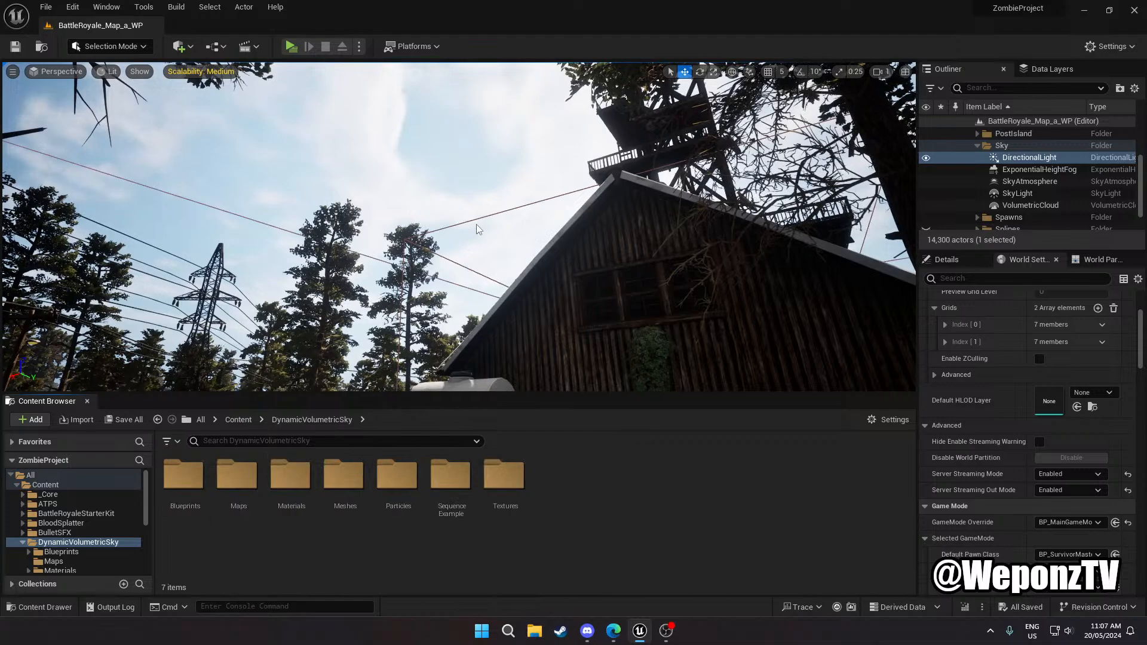
{"action": "right_click_drag", "start_coordinate": [459, 227], "coordinate": [459, 275]}
{"action": "mouse_move", "coordinate": [504, 236]}
{"action": "right_mouse_down"}
{"action": "mouse_move", "coordinate": [681, 179]}
{"action": "mouse_move", "coordinate": [504, 236]}
{"action": "right_mouse_up"}
Switch to the Edge browser and copy the link of the "Game Dev & Chill (UE5) #30" live stream from the channel page
{"action": "left_click", "coordinate": [618, 633]}
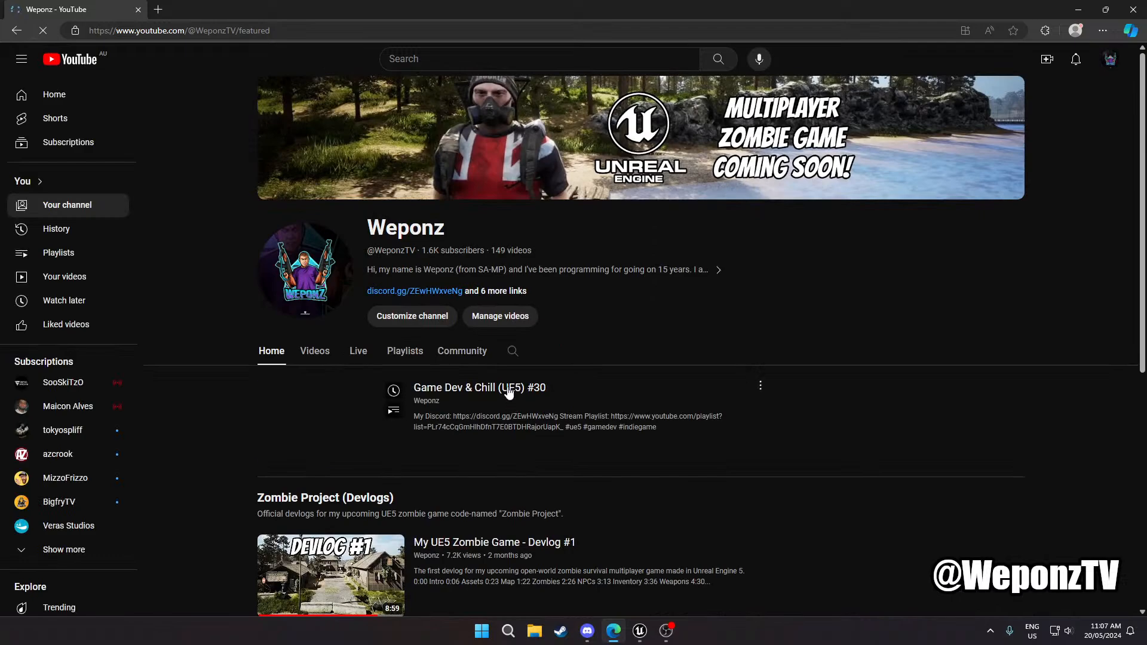
{"action": "right_click", "coordinate": [507, 388]}
{"action": "left_click", "coordinate": [548, 498]}
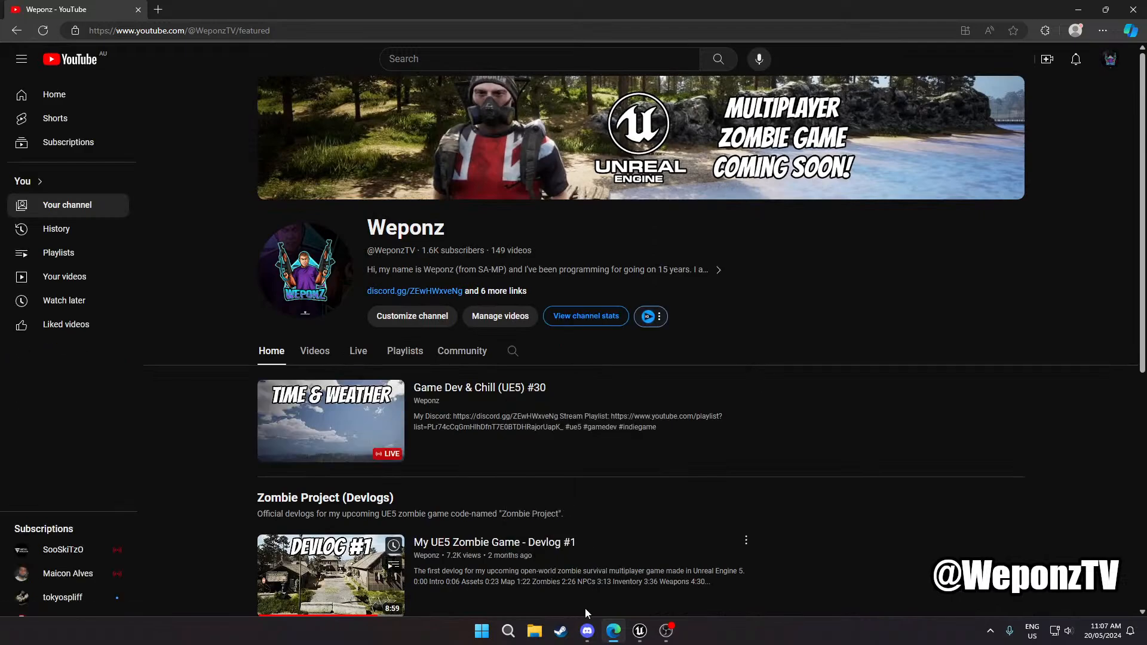
{"action": "left_click", "coordinate": [587, 631]}
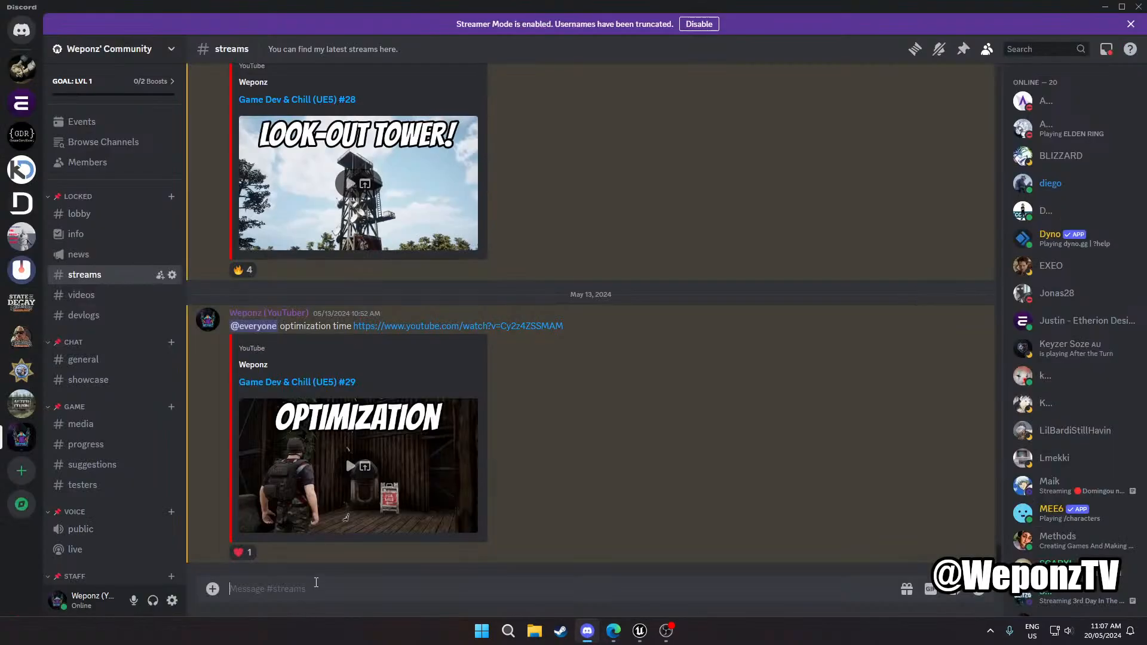
{"action": "type", "text": "@everyone"}
{"action": "key", "text": "Return"}
{"action": "type", "text": "join me live"}
{"action": "key", "text": "ctrl+v"}
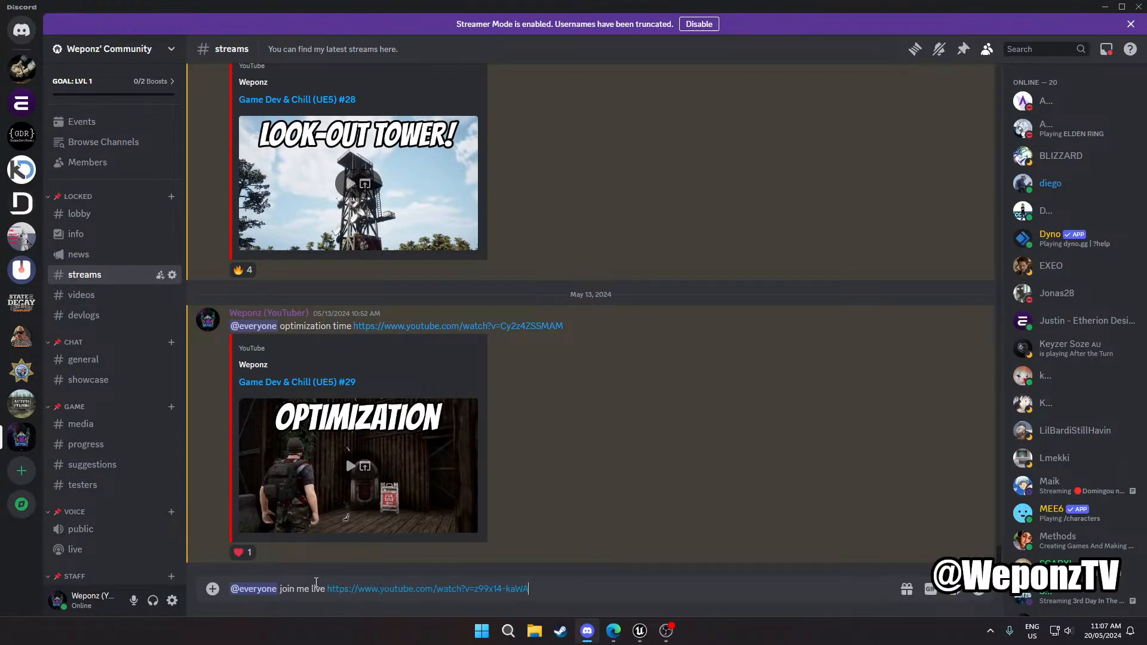
{"action": "key", "text": "Return"}
{"action": "left_click", "coordinate": [376, 511]}
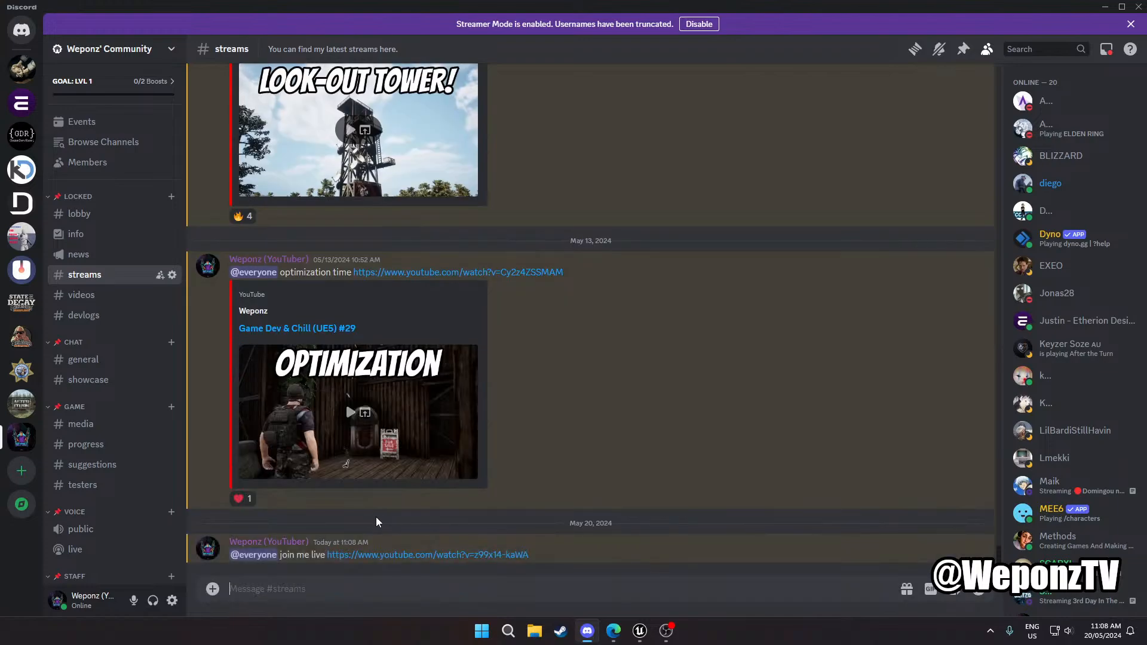
Re-save the posted stream announcement with its text unedited, and close Discord and the browser to return to Unreal Editor
{"action": "left_click", "coordinate": [89, 295]}
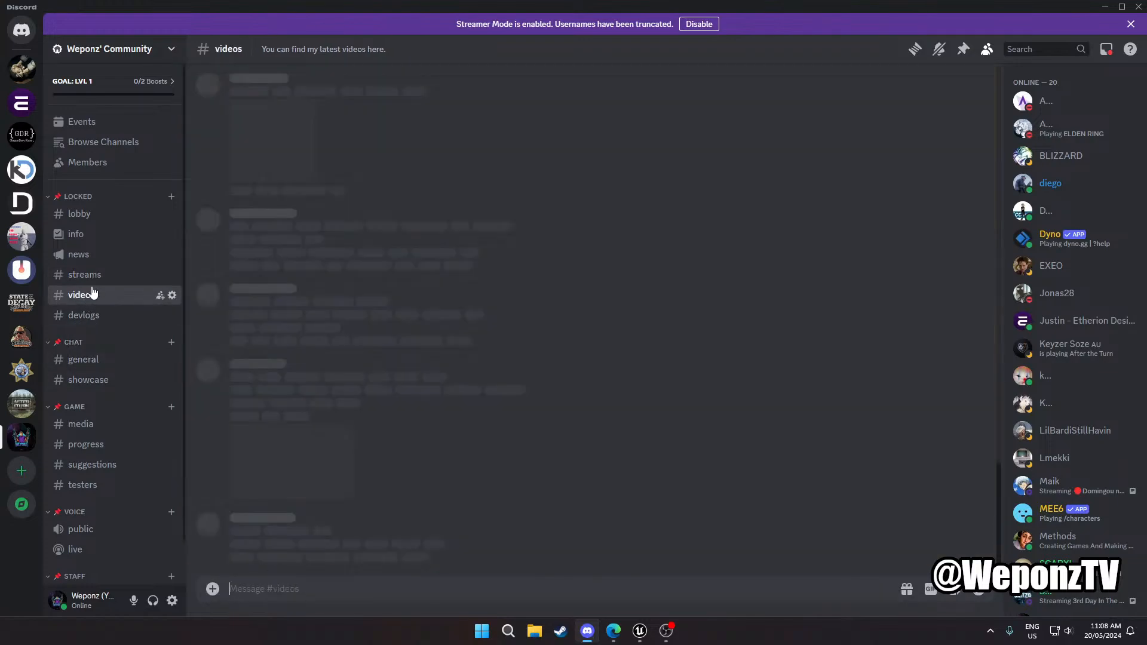
{"action": "left_click", "coordinate": [84, 274]}
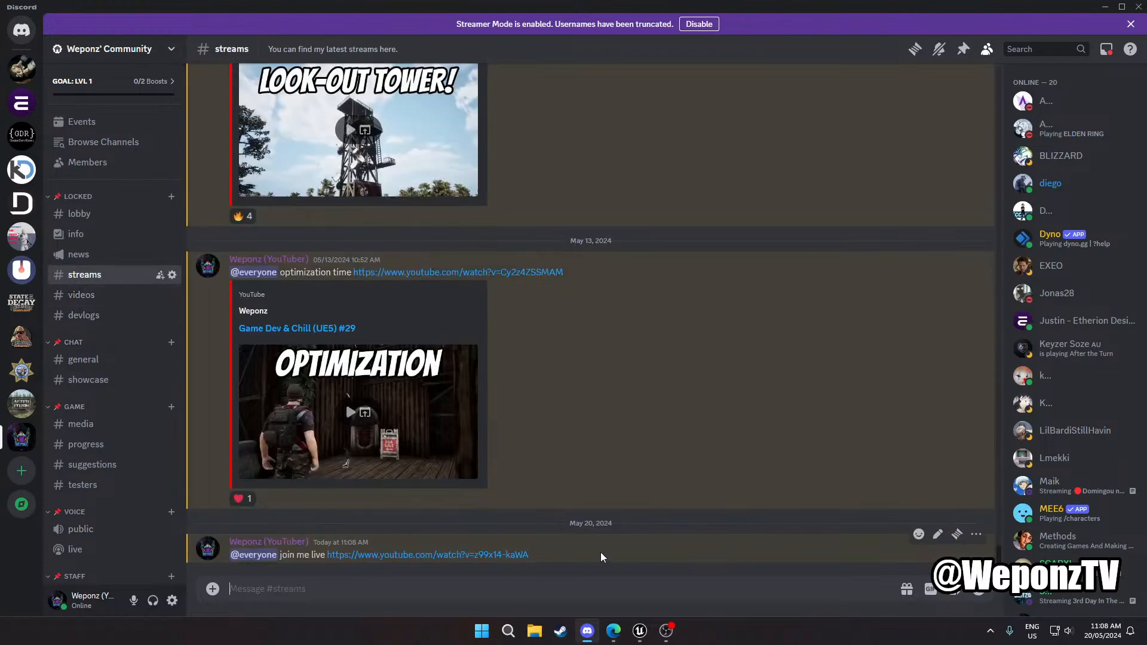
{"action": "left_click", "coordinate": [938, 534]}
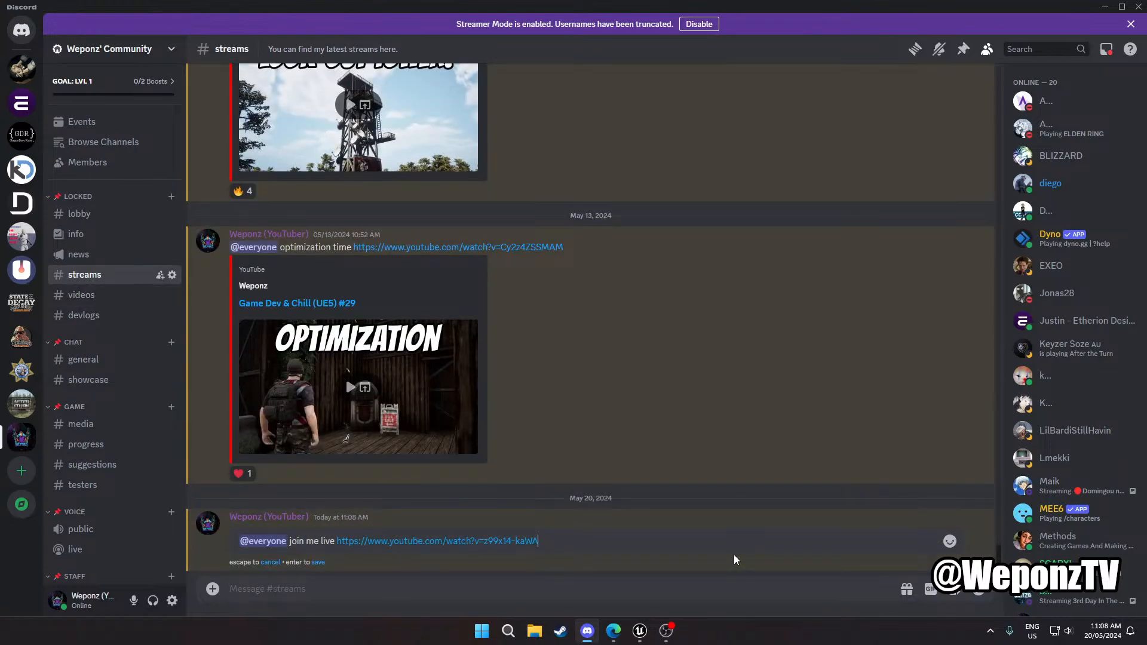
{"action": "key", "text": "Return"}
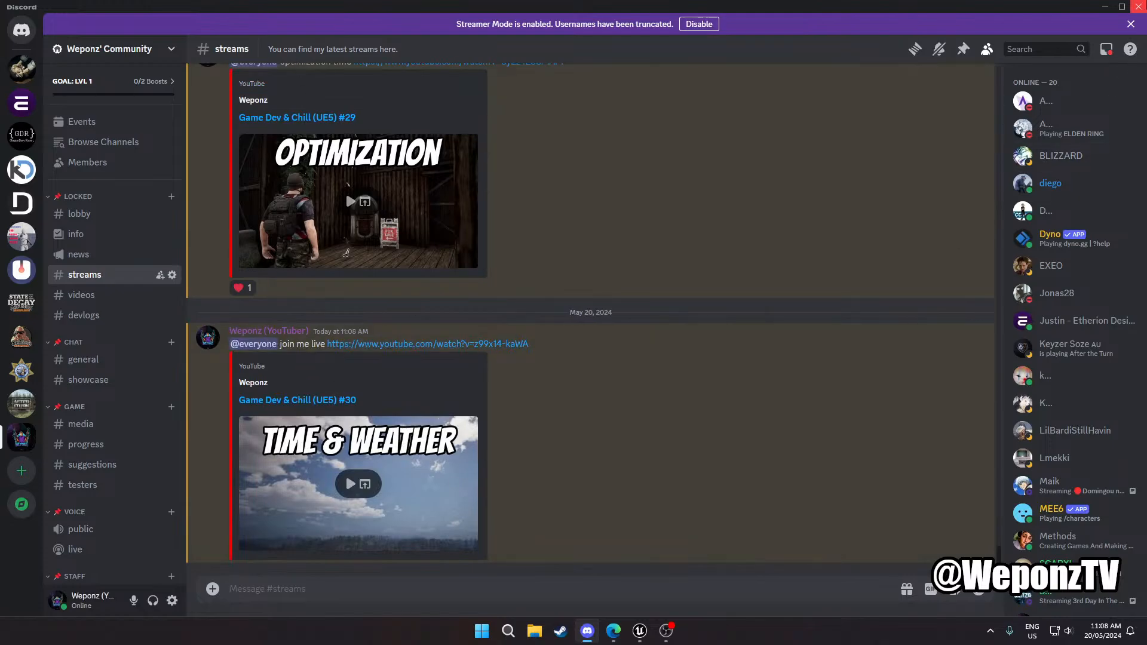
{"action": "left_click", "coordinate": [1139, 7]}
{"action": "left_click", "coordinate": [1136, 6]}
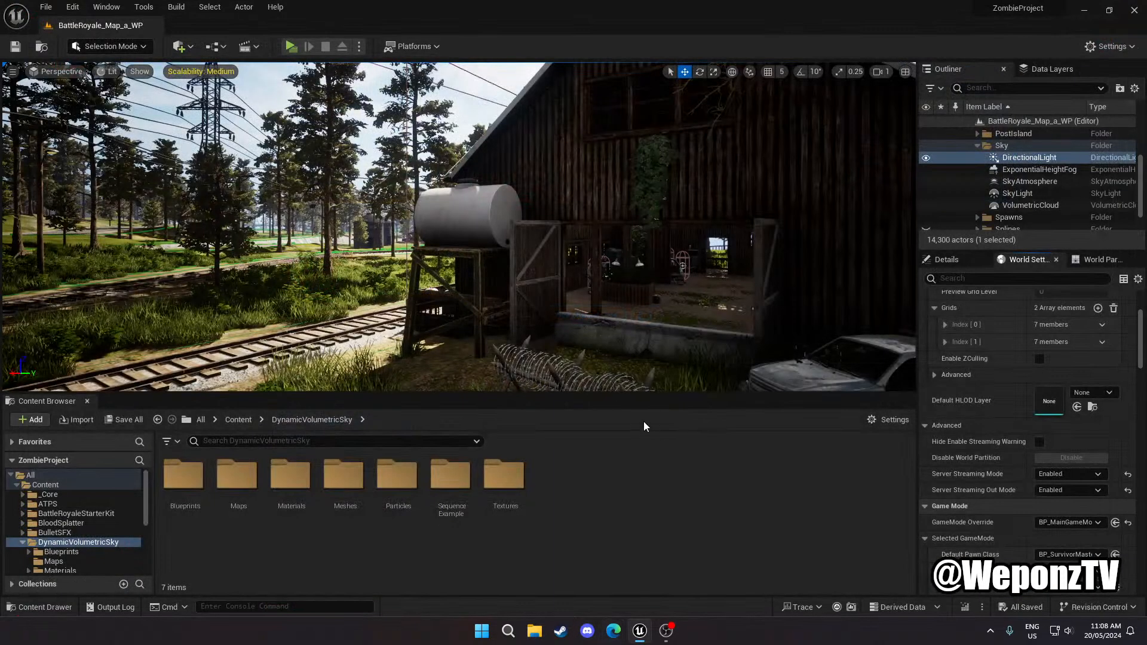
Examine the existing sky and lighting around the radio tower, the railway and the barn in the level
{"action": "right_click_drag", "start_coordinate": [528, 248], "coordinate": [651, 233]}
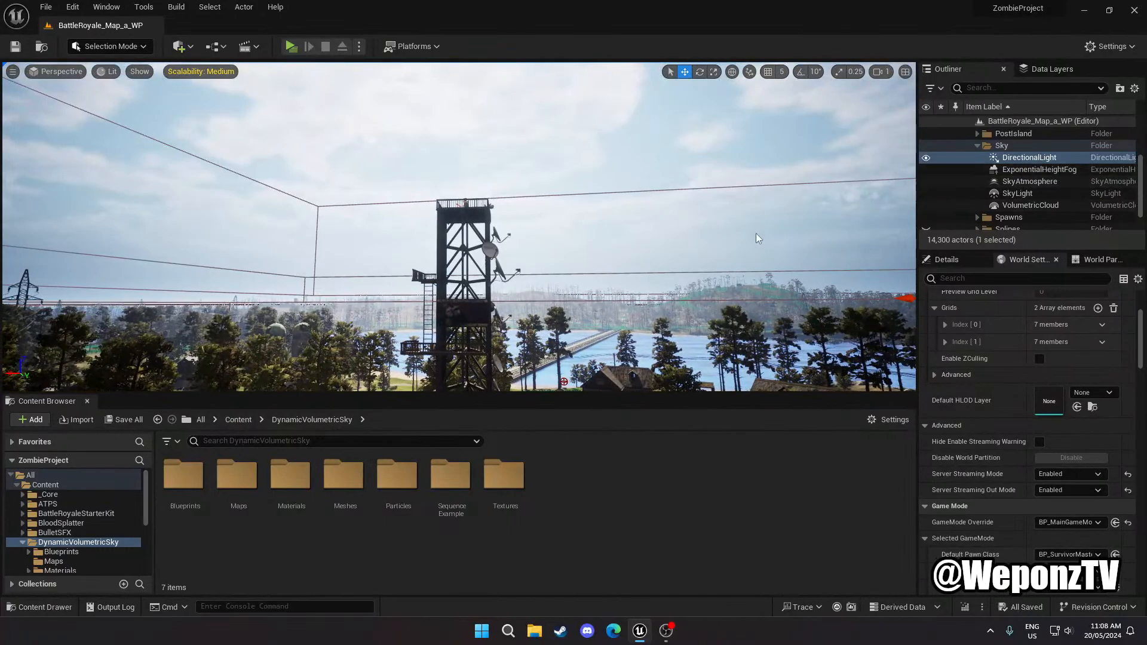
{"action": "right_click_drag", "start_coordinate": [741, 218], "coordinate": [688, 248]}
{"action": "key", "text": "w"}
{"action": "right_click_drag", "start_coordinate": [389, 137], "coordinate": [361, 225]}
{"action": "key", "text": "s"}
{"action": "right_click_drag", "start_coordinate": [453, 273], "coordinate": [452, 236]}
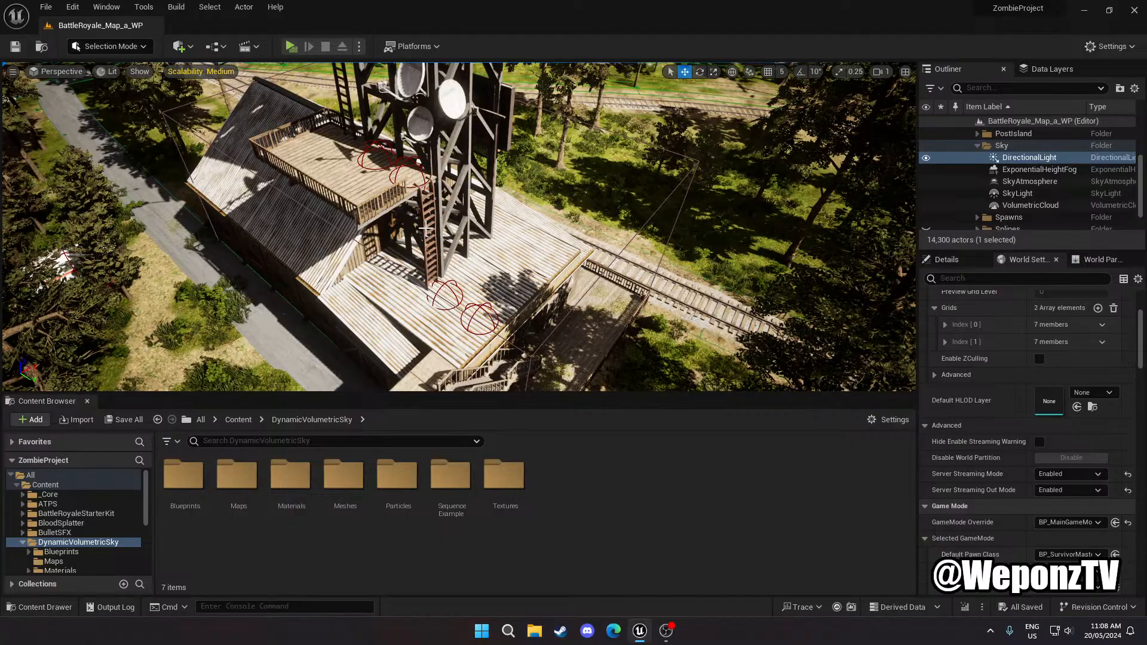
{"action": "right_click_drag", "start_coordinate": [459, 233], "coordinate": [445, 210]}
{"action": "key", "text": "s"}
{"action": "key", "text": "w"}
{"action": "key", "text": "w"}
{"action": "key", "text": "w"}
{"action": "key", "text": "w"}
{"action": "right_click_drag", "start_coordinate": [556, 219], "coordinate": [550, 219]}
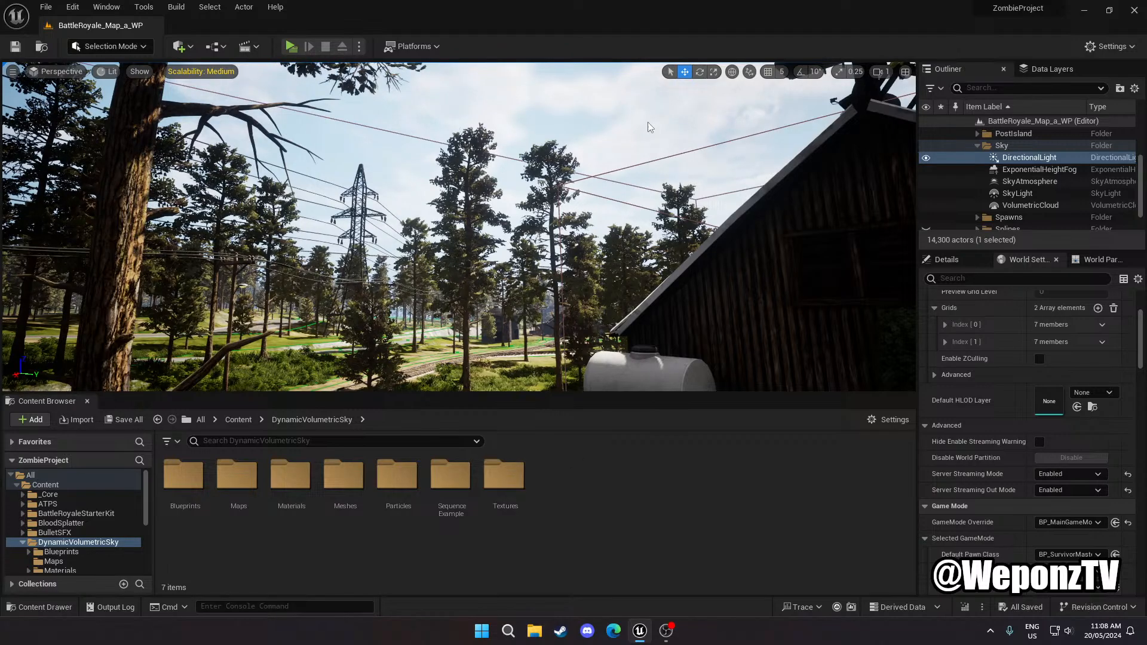
Delete the DirectionalLight, ExponentialHeightFog, SkyAtmosphere, SkyLight and VolumetricCloud actors from the Sky folder
{"action": "left_click", "coordinate": [1032, 206], "text": "shift"}
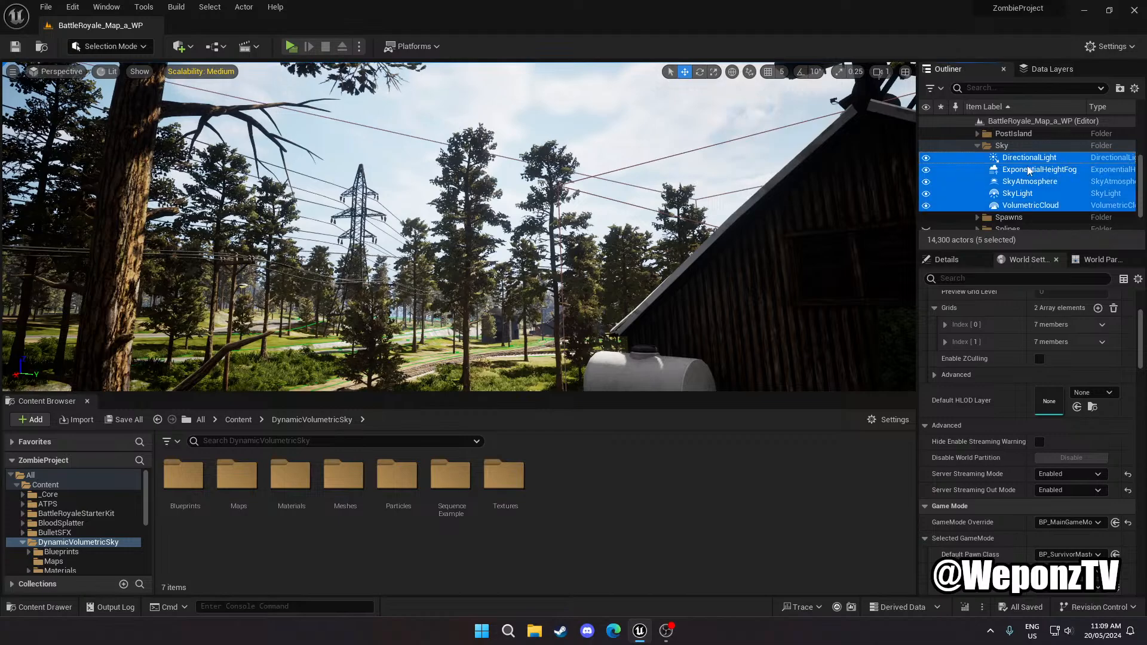
{"action": "right_click", "coordinate": [1023, 159]}
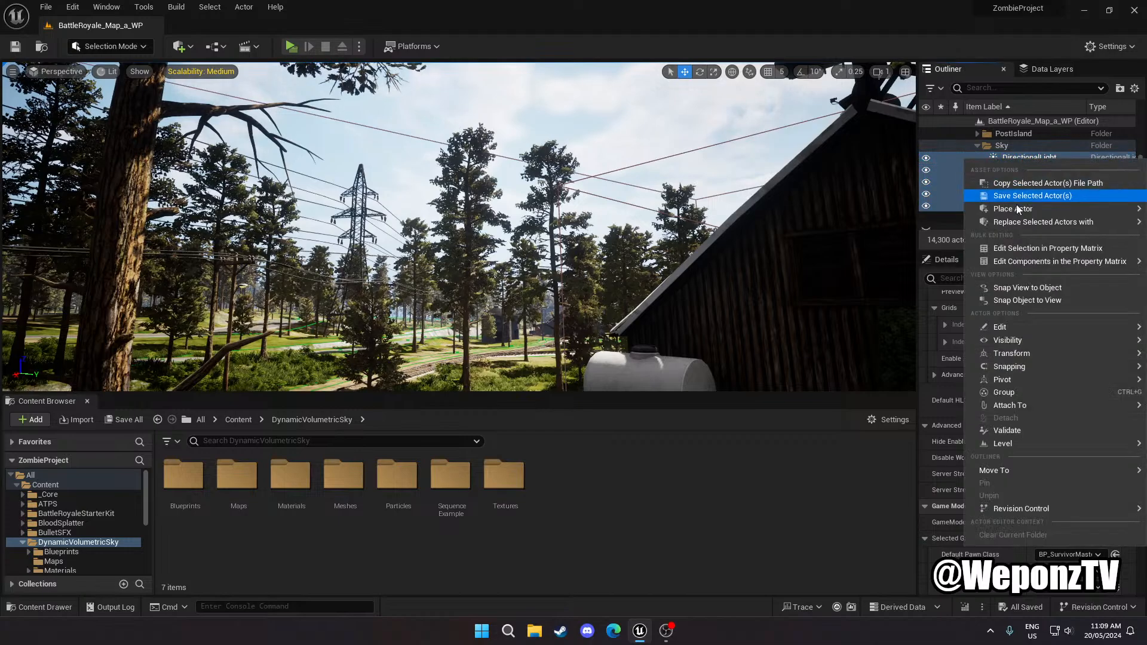
{"action": "mouse_move", "coordinate": [1003, 325]}
{"action": "left_click", "coordinate": [903, 379]}
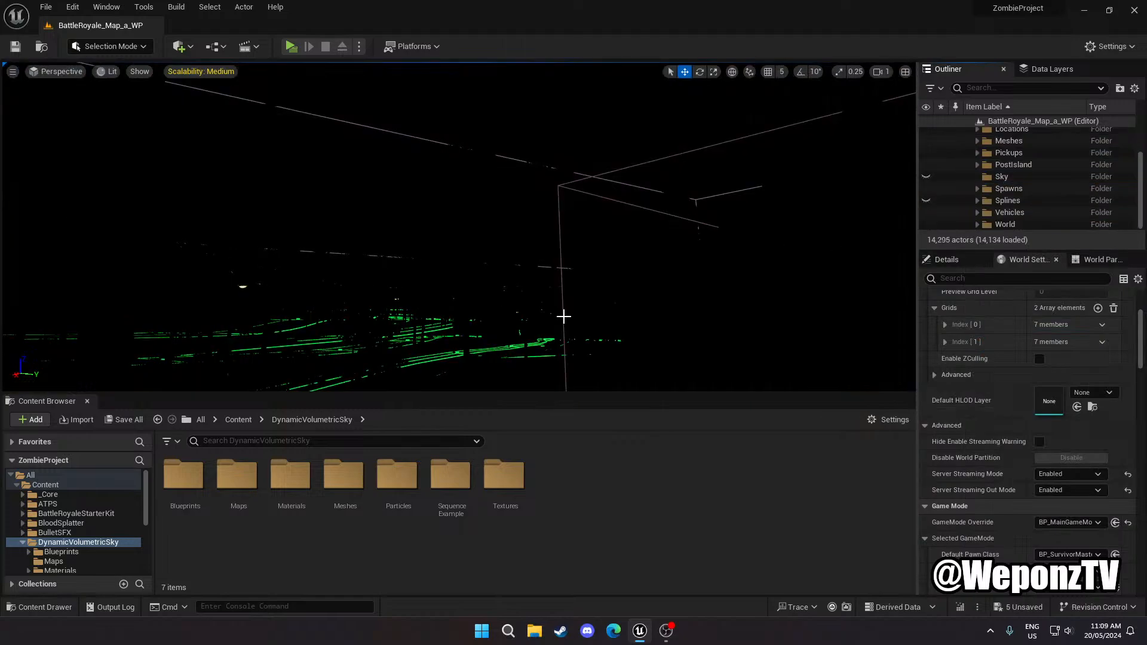
Place the BP_DynamicVolumetricSky blueprint from the DynamicVolumetricSky Blueprints folder into the level
{"action": "double_click", "coordinate": [184, 476]}
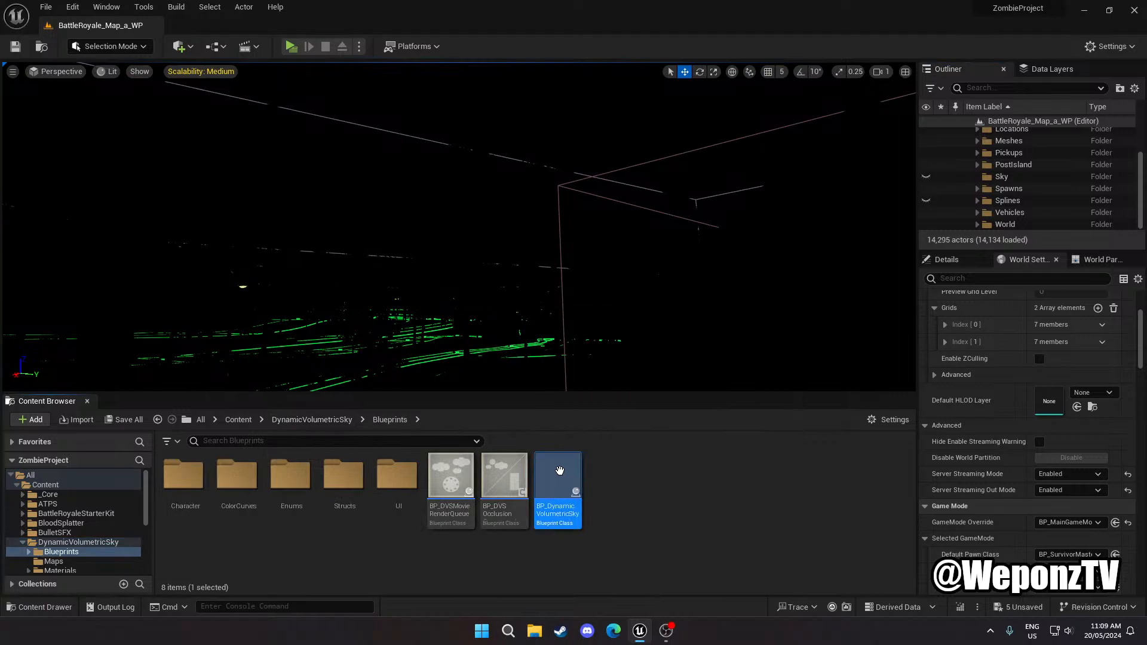
{"action": "left_click_drag", "start_coordinate": [557, 488], "coordinate": [545, 380]}
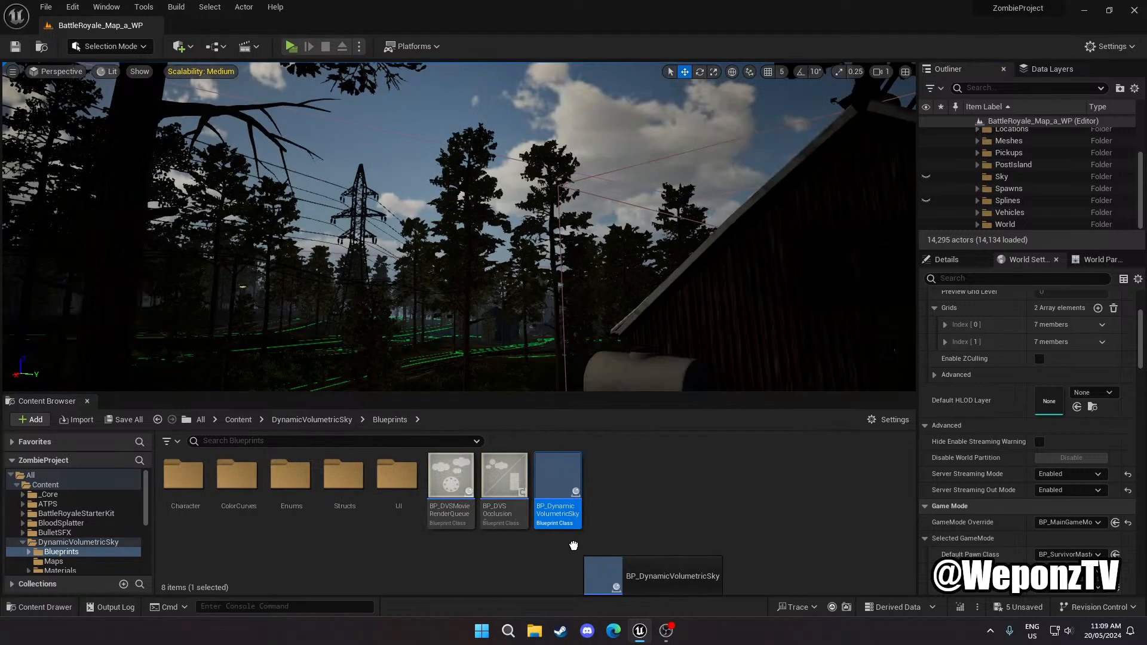
{"action": "right_click_drag", "start_coordinate": [562, 383], "coordinate": [1016, 397]}
{"action": "right_click_drag", "start_coordinate": [586, 472], "coordinate": [683, 493]}
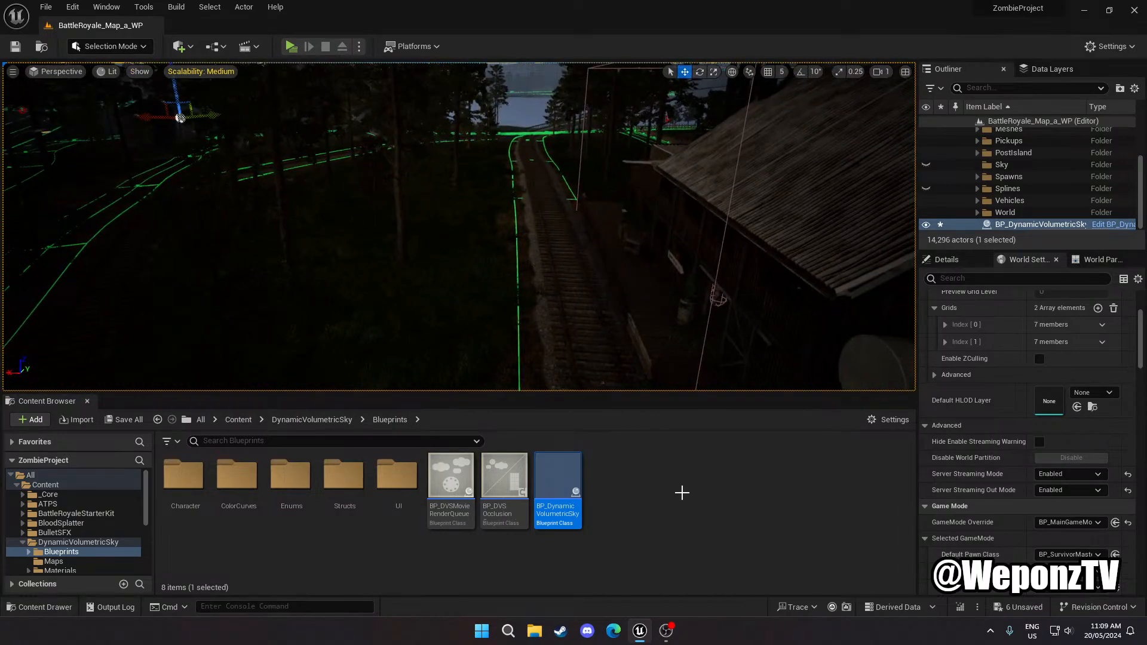
Show the details of the BP_DynamicVolumetricSky actor and move it into the Sky folder
{"action": "left_click", "coordinate": [979, 261]}
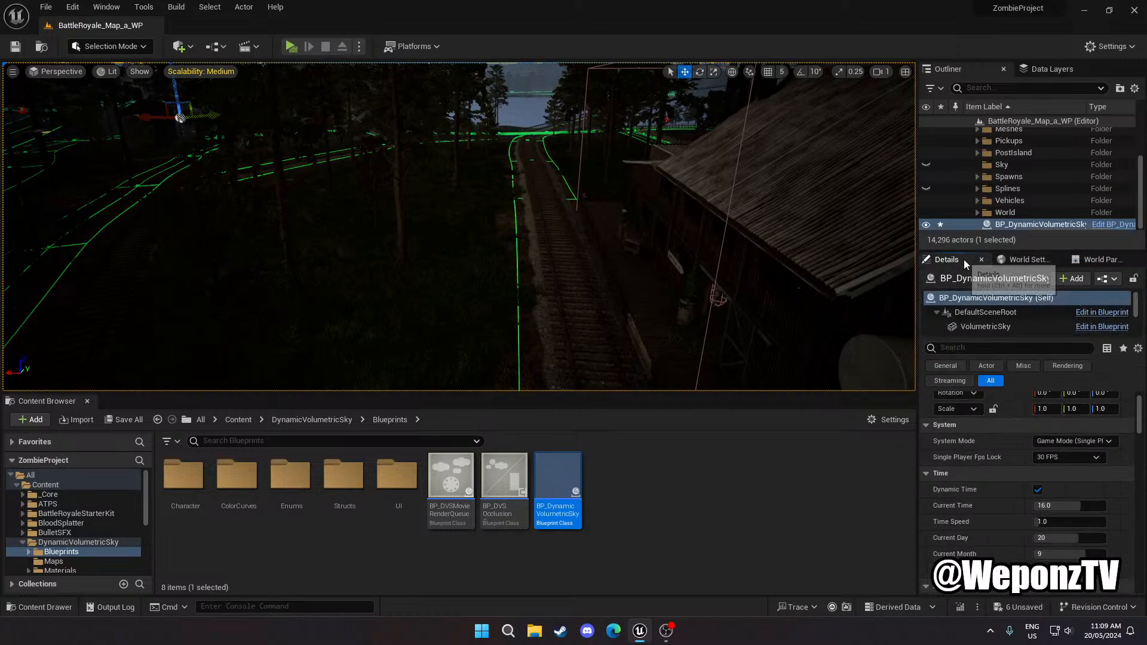
{"action": "right_click", "coordinate": [1001, 224]}
{"action": "mouse_move", "coordinate": [969, 536]}
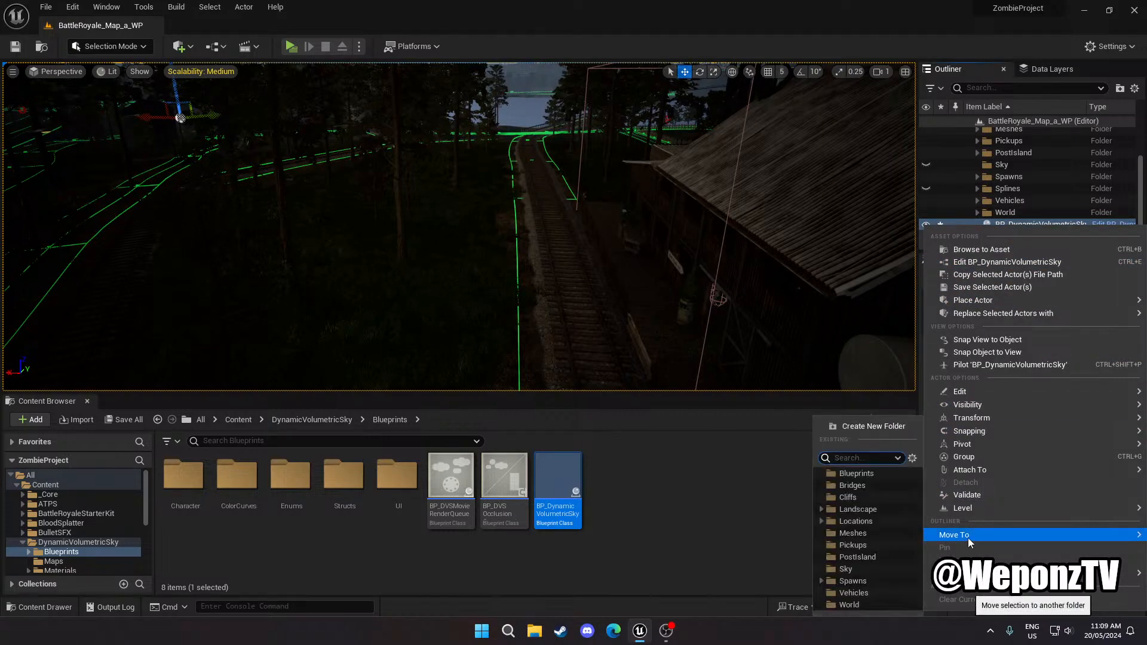
{"action": "left_click", "coordinate": [856, 572]}
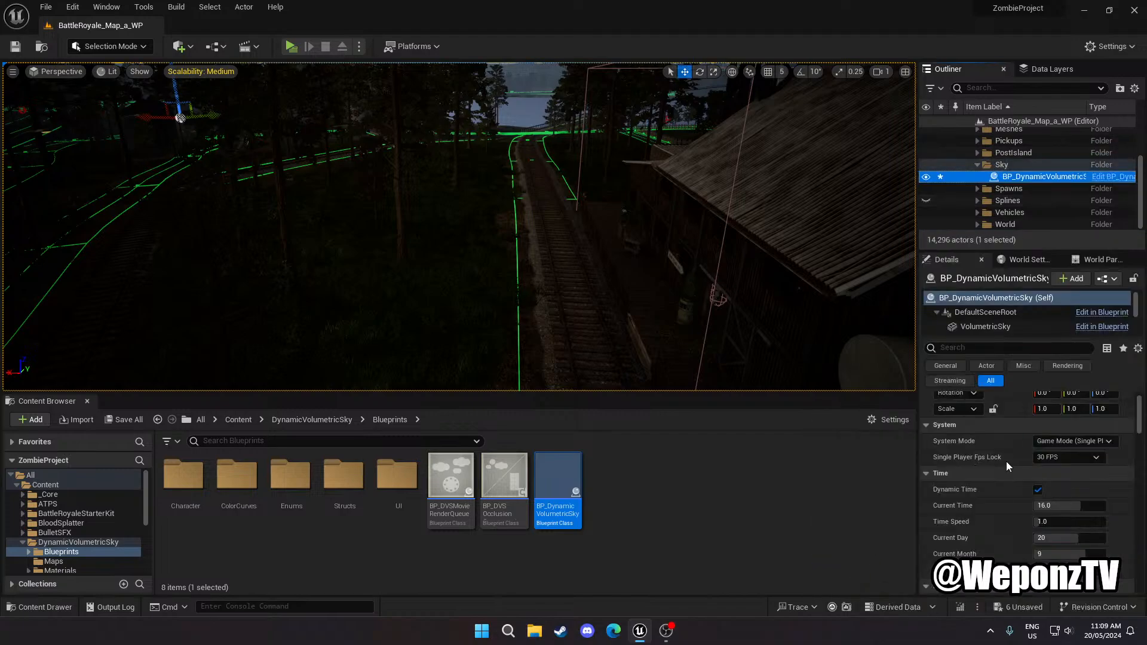
Set the sky actor's System Mode to Game Mode (Multiplayer) and its Single Player Fps Lock to Free
{"action": "left_click", "coordinate": [1053, 443]}
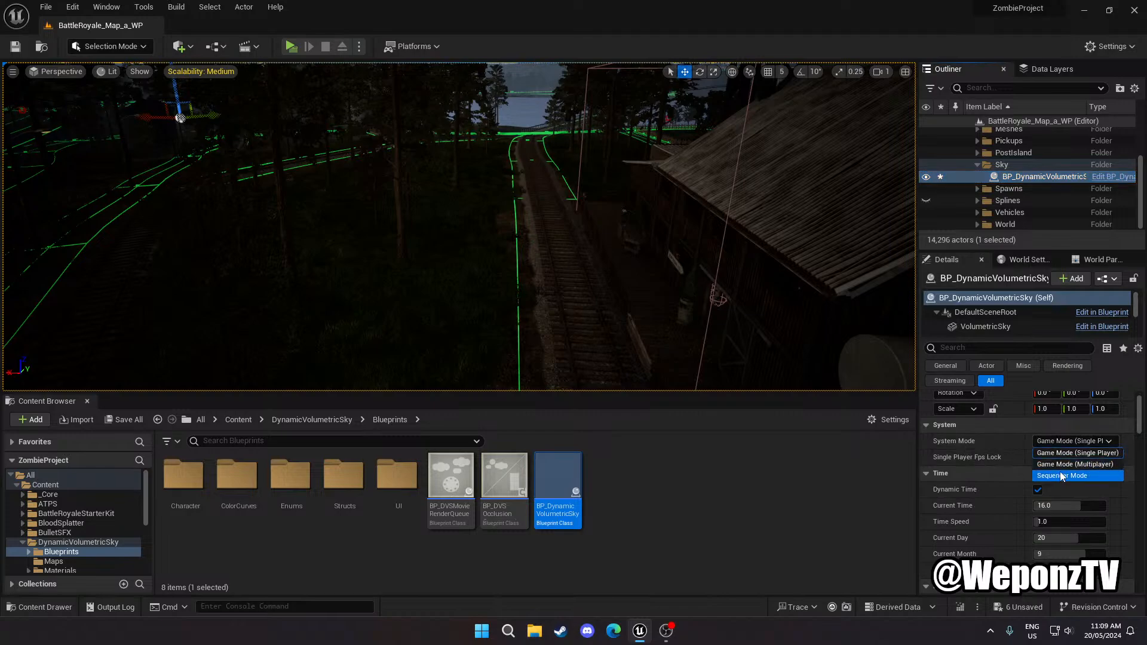
{"action": "left_click", "coordinate": [1068, 466]}
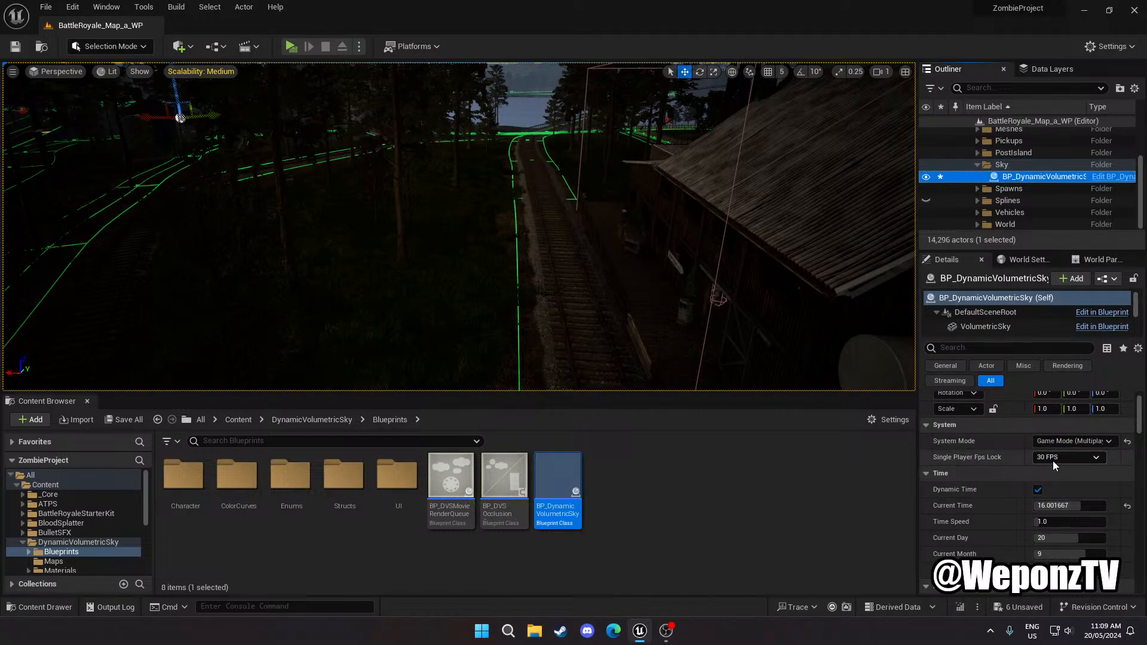
{"action": "left_click", "coordinate": [1053, 459]}
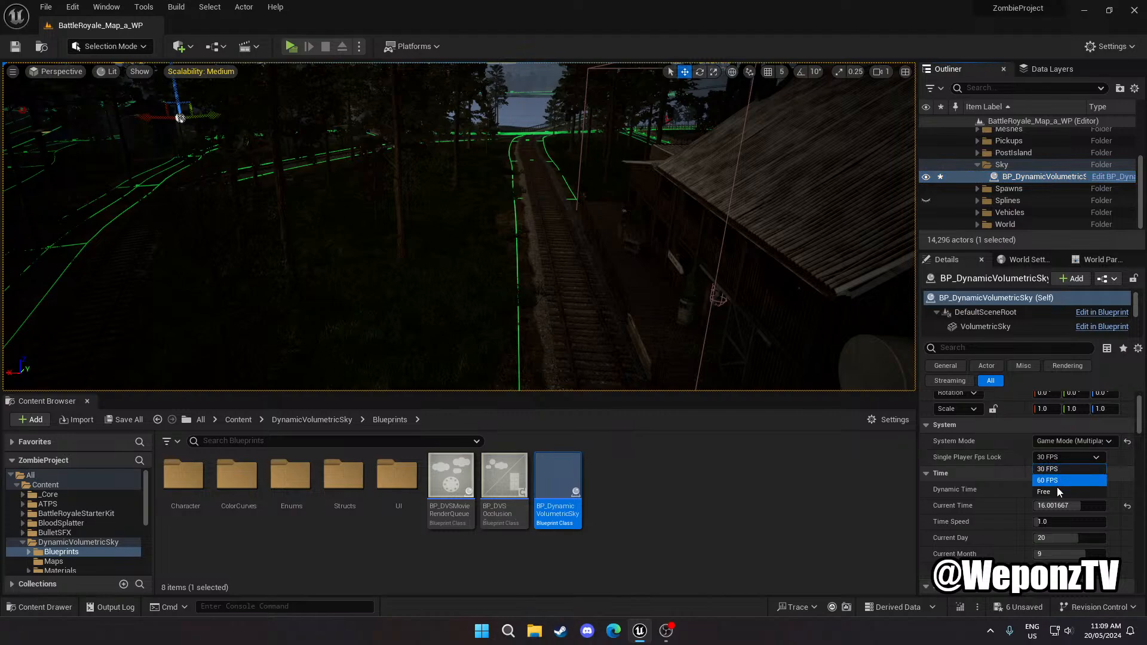
{"action": "left_click", "coordinate": [1057, 490]}
{"action": "left_click", "coordinate": [1051, 457]}
{"action": "left_click", "coordinate": [1051, 459]}
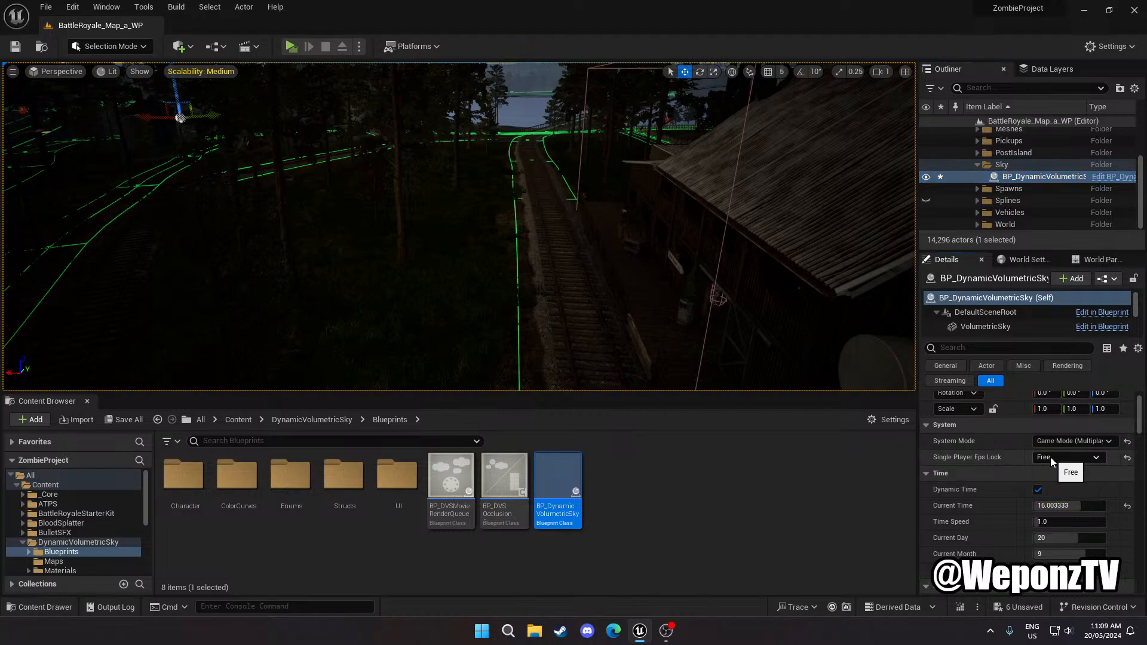
Lower the sky actor's Current Time to about 11.97 and check the daytime lighting over the map and along the road
{"action": "right_click_drag", "start_coordinate": [676, 299], "coordinate": [756, 230]}
{"action": "scroll", "coordinate": [795, 233], "scroll_direction": "up", "scroll_amount": 5}
{"action": "key", "text": "w"}
{"action": "scroll", "coordinate": [795, 323], "scroll_direction": "up", "scroll_amount": 7}
{"action": "key", "text": "s"}
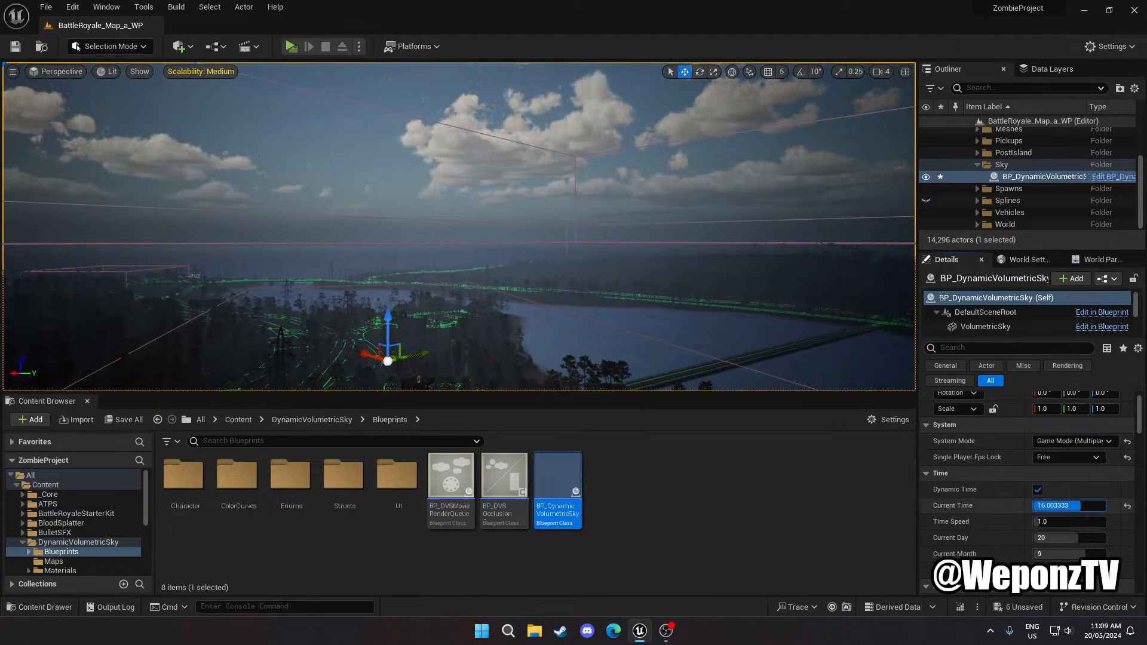
{"action": "left_click_drag", "start_coordinate": [1081, 506], "coordinate": [1068, 506]}
{"action": "right_click_drag", "start_coordinate": [804, 356], "coordinate": [783, 268]}
{"action": "key", "text": "w"}
{"action": "key", "text": "w"}
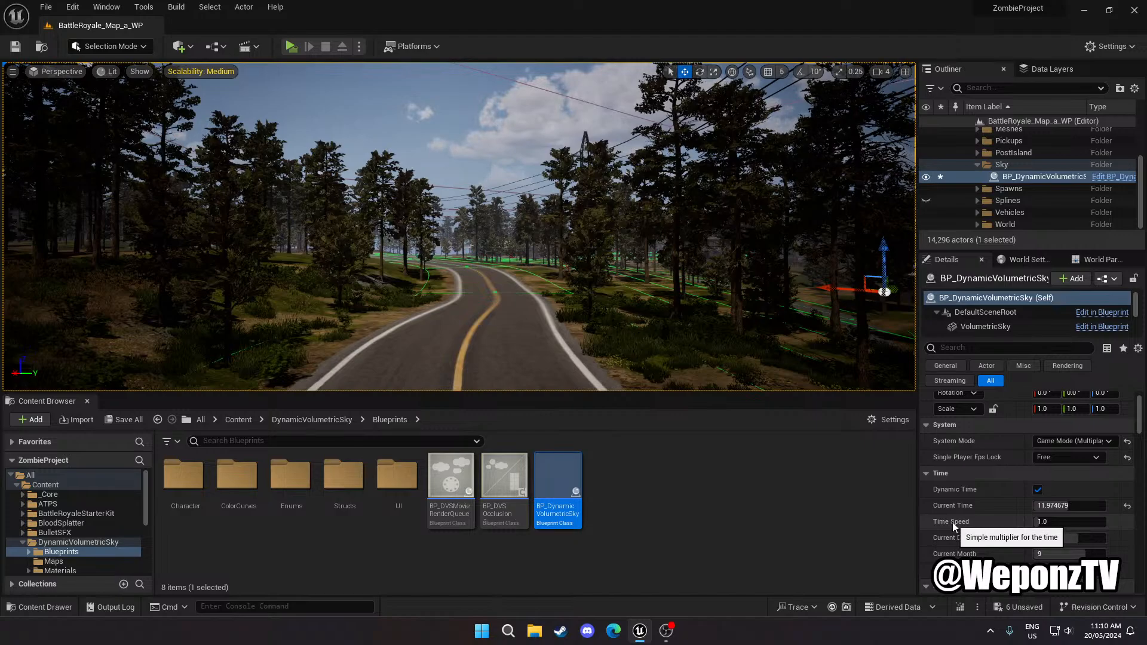
Set the sky actor's Time Speed to 0.1 and its Current Time to 12
{"action": "left_click", "coordinate": [1041, 522]}
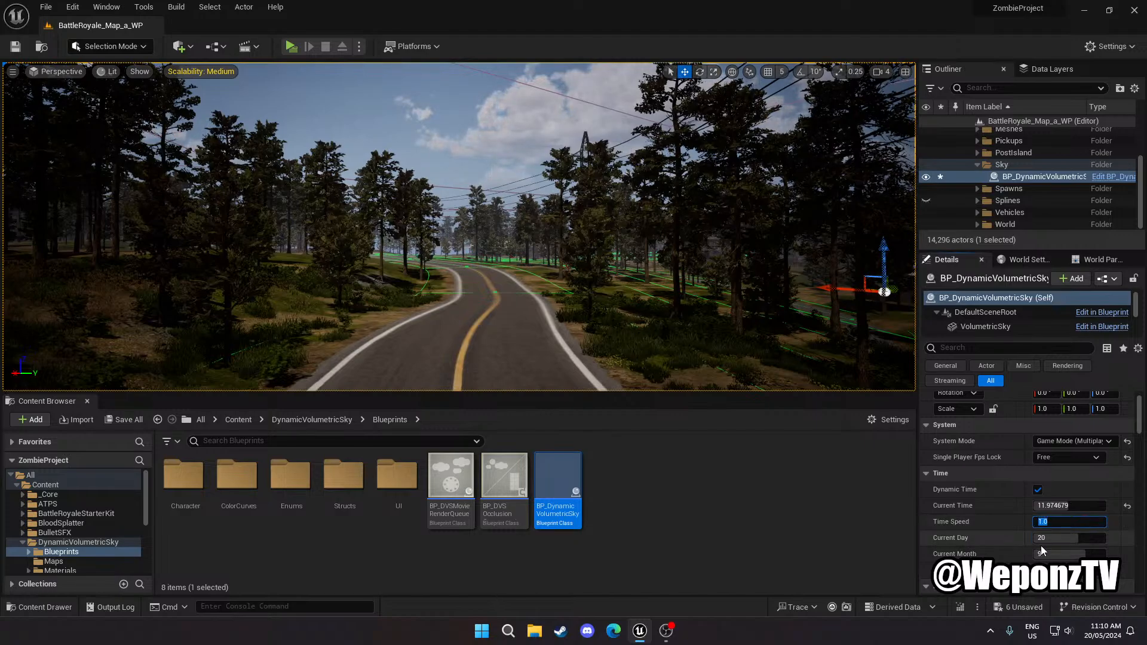
{"action": "type", "text": "0.1"}
{"action": "key", "text": "Return"}
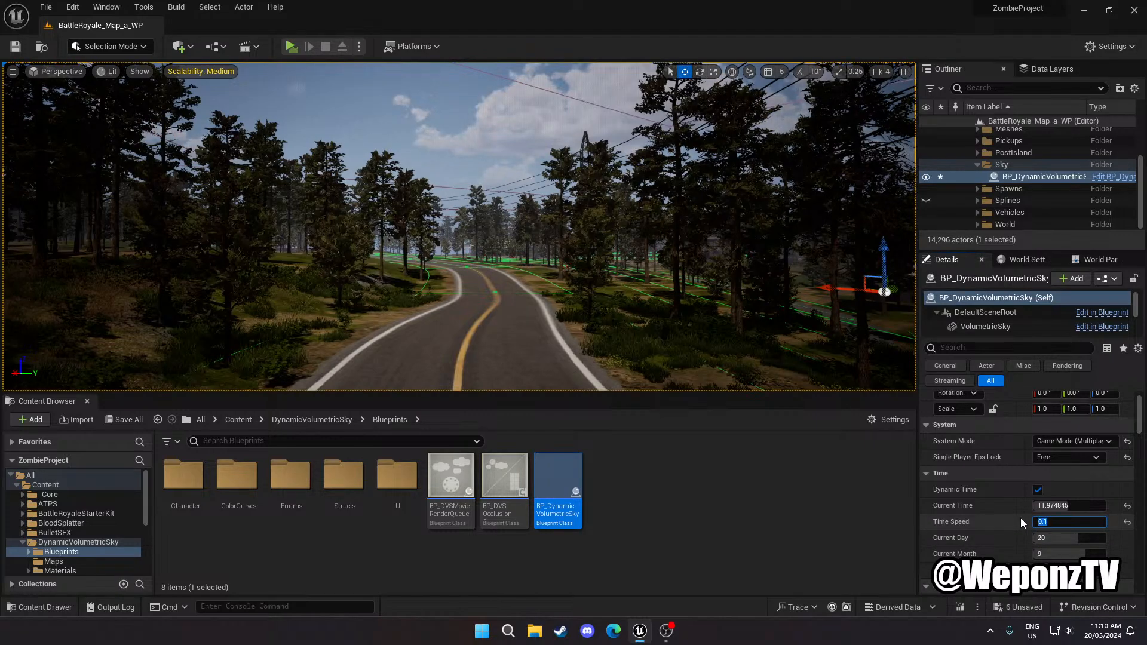
{"action": "left_click", "coordinate": [1045, 506]}
{"action": "type", "text": "1"}
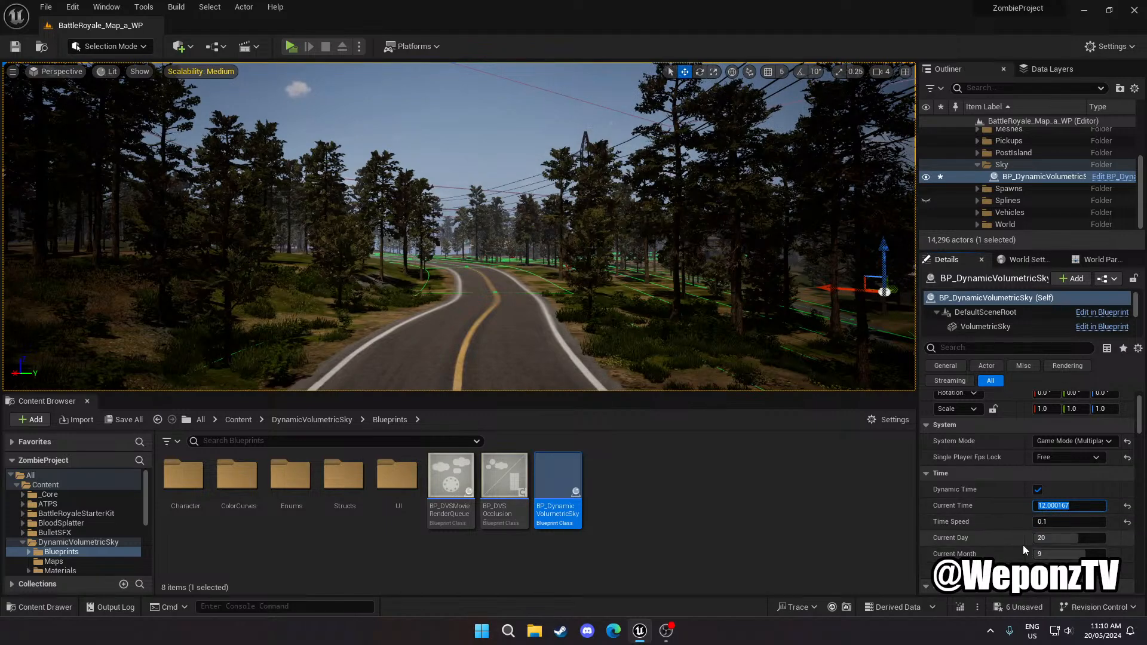
{"action": "scroll", "coordinate": [998, 530], "scroll_direction": "down", "scroll_amount": 3}
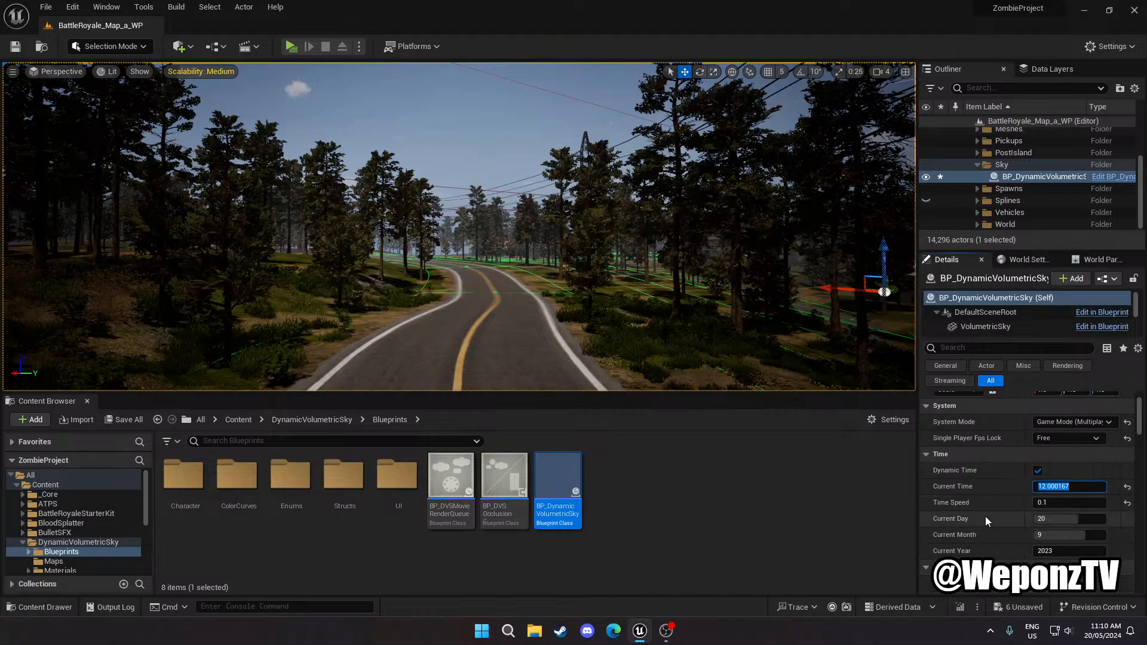
{"action": "scroll", "coordinate": [998, 496], "scroll_direction": "down", "scroll_amount": 1}
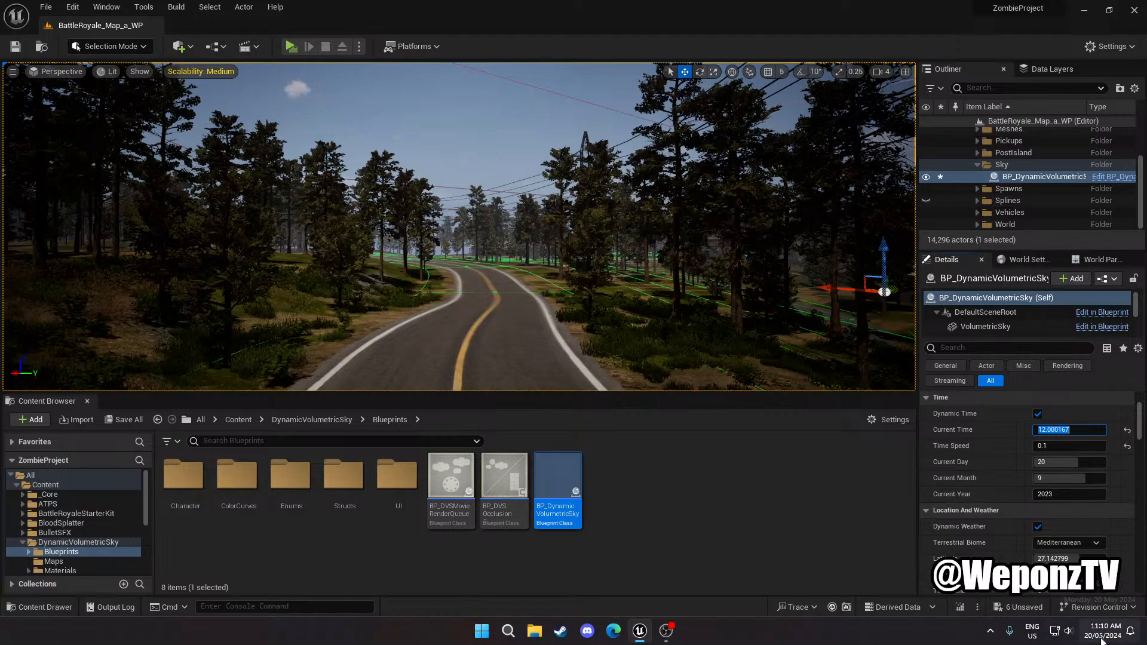
Set the sky actor's Current Month to 5 and Current Year to 2024, and check the sky over the map
{"action": "left_click", "coordinate": [1050, 462]}
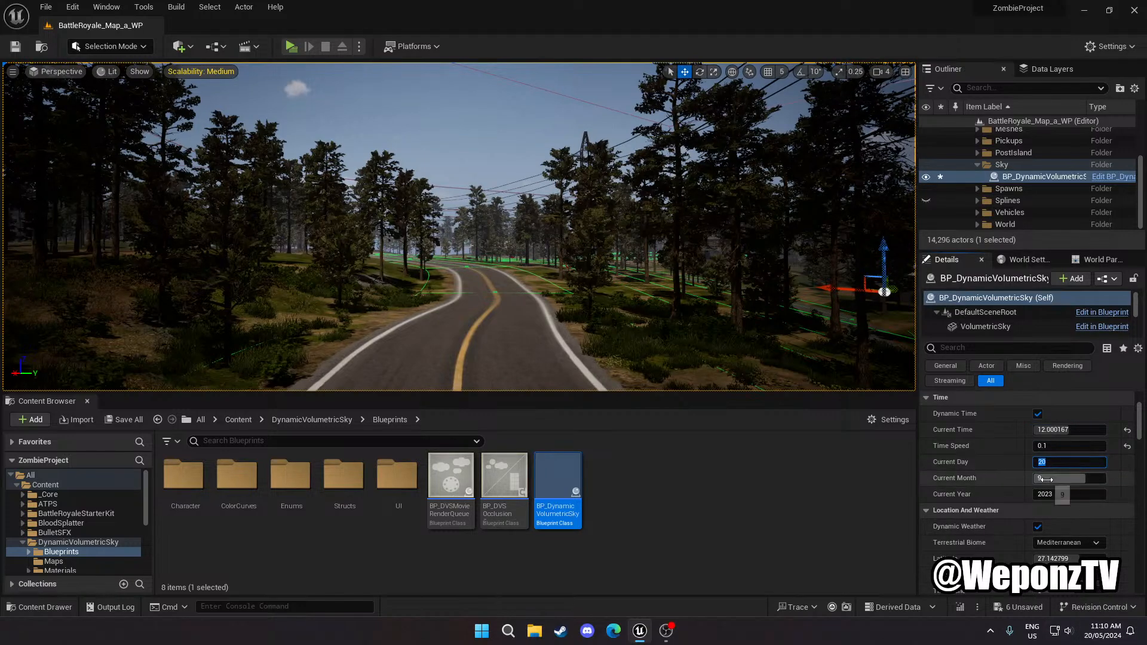
{"action": "left_click", "coordinate": [1048, 478]}
{"action": "type", "text": "5"}
{"action": "key", "text": "Return"}
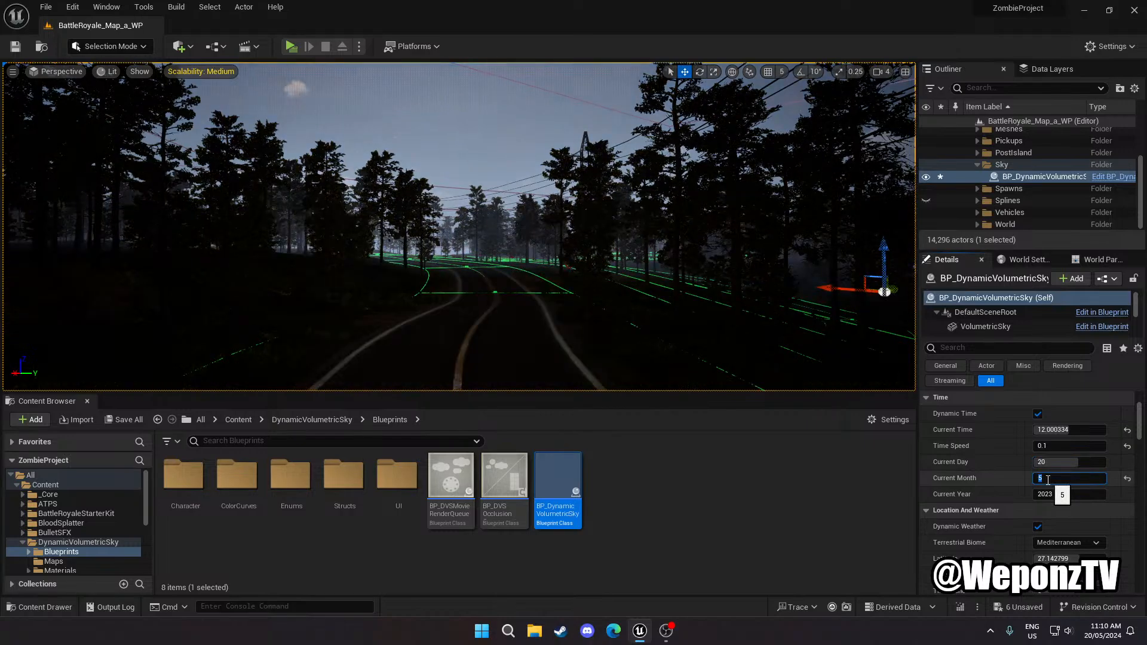
{"action": "left_click", "coordinate": [1052, 495]}
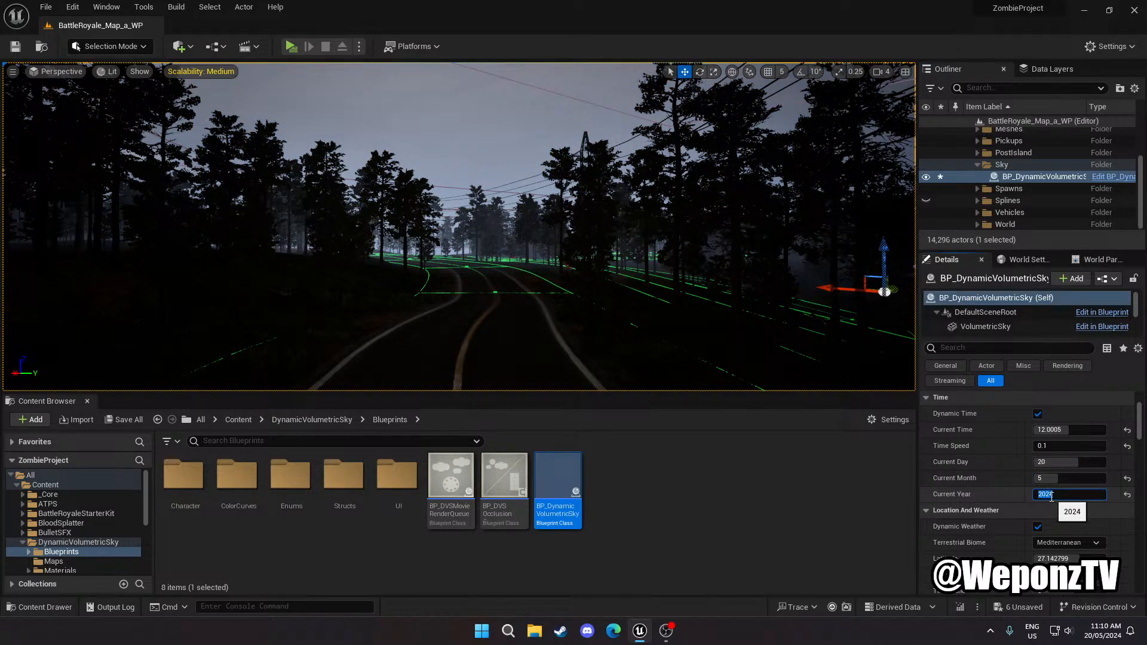
{"action": "right_click_drag", "start_coordinate": [625, 286], "coordinate": [626, 287]}
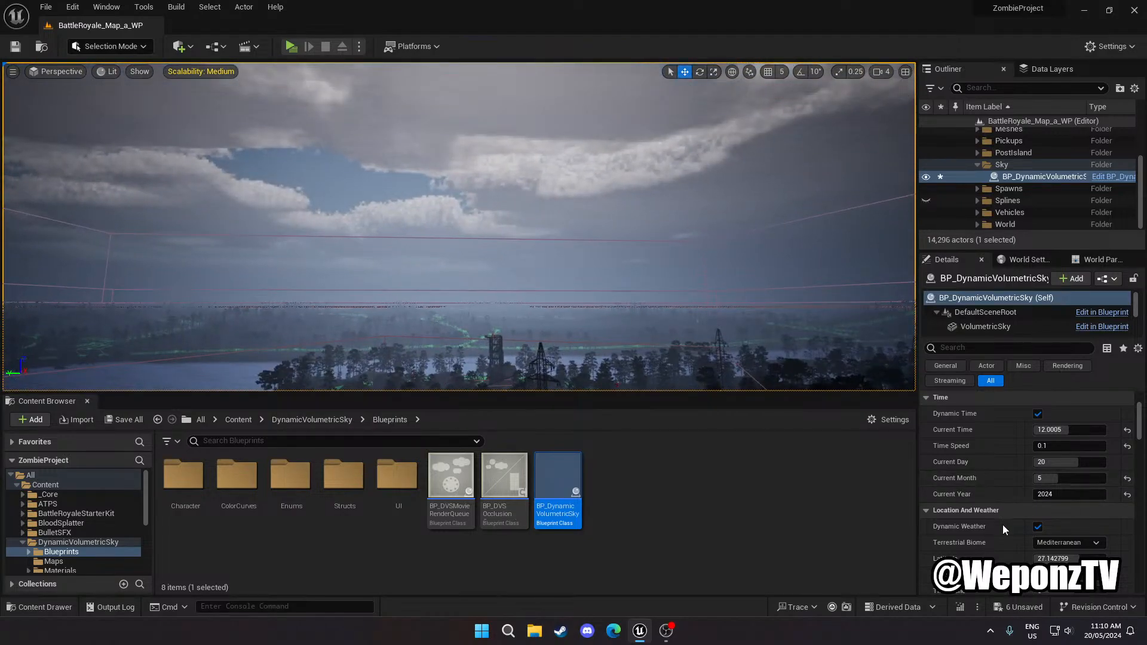
Review the sky actor's Location and Weather settings, then try a Current Day of 10 and return it to 20
{"action": "scroll", "coordinate": [1004, 526], "scroll_direction": "down", "scroll_amount": 4}
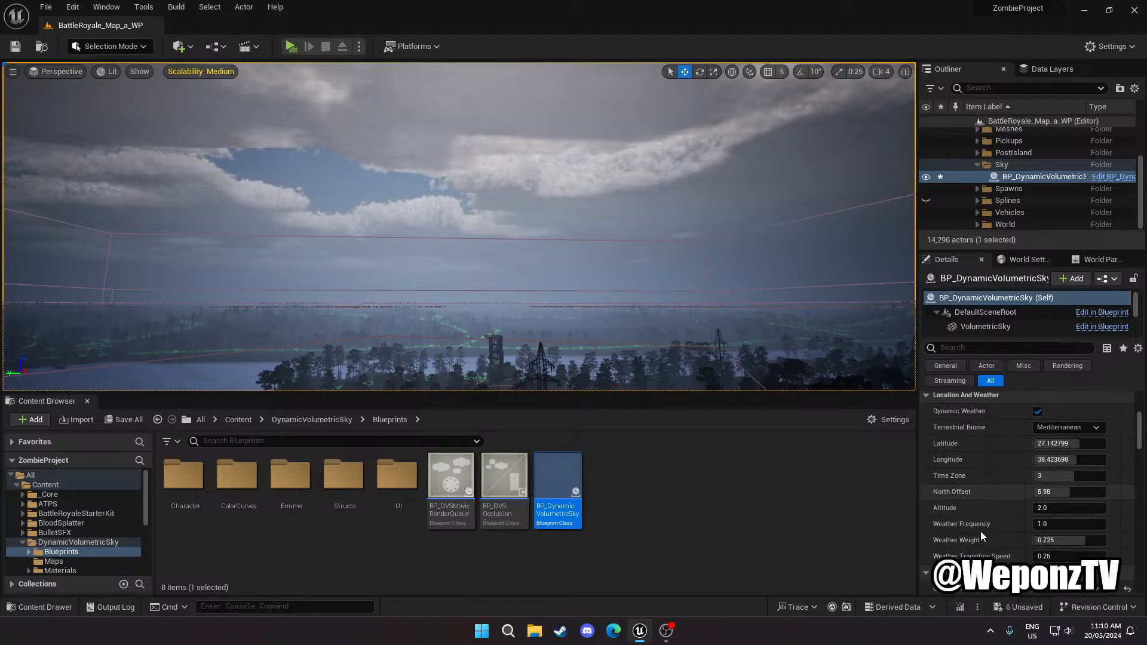
{"action": "scroll", "coordinate": [1002, 503], "scroll_direction": "down", "scroll_amount": 2}
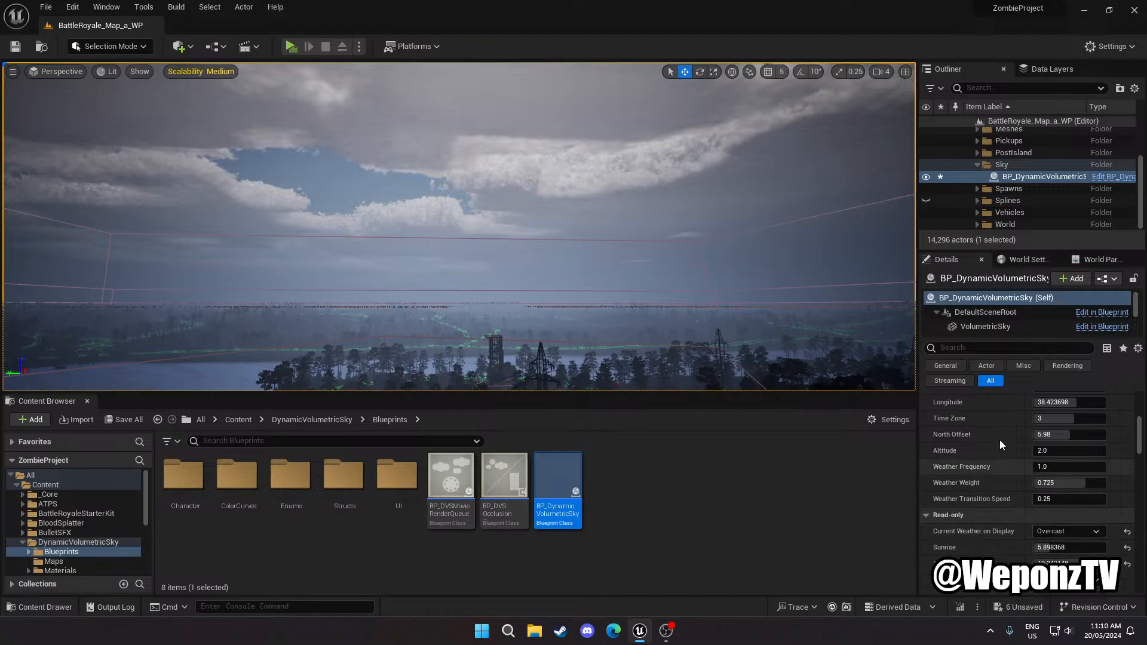
{"action": "scroll", "coordinate": [1001, 448], "scroll_direction": "up", "scroll_amount": 5}
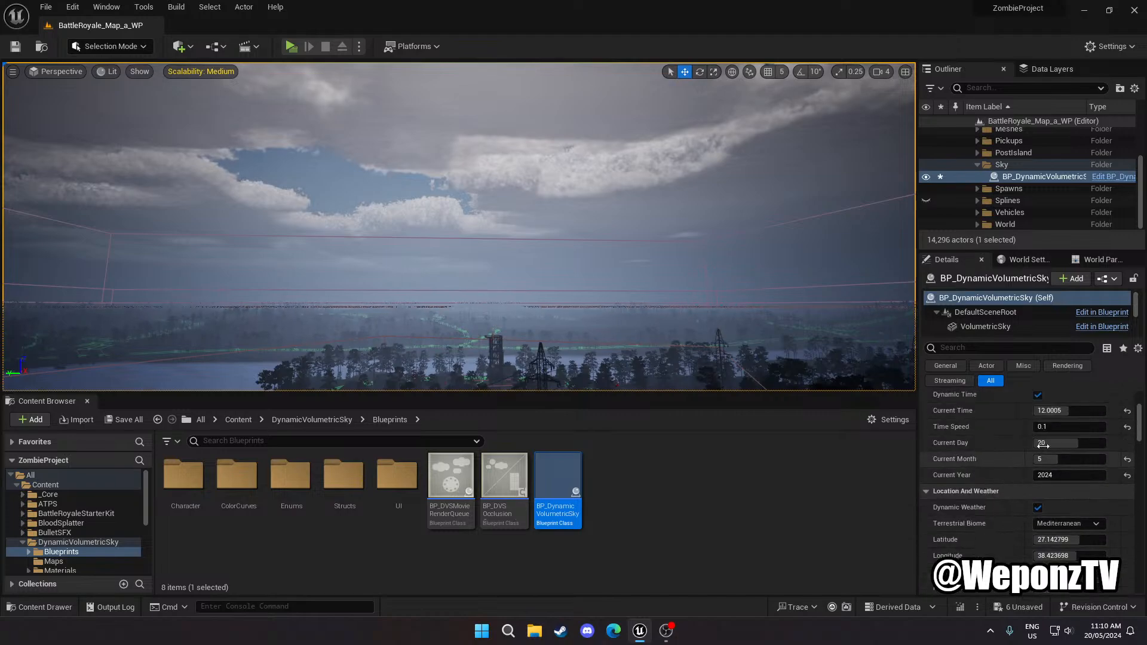
{"action": "left_click", "coordinate": [1049, 444]}
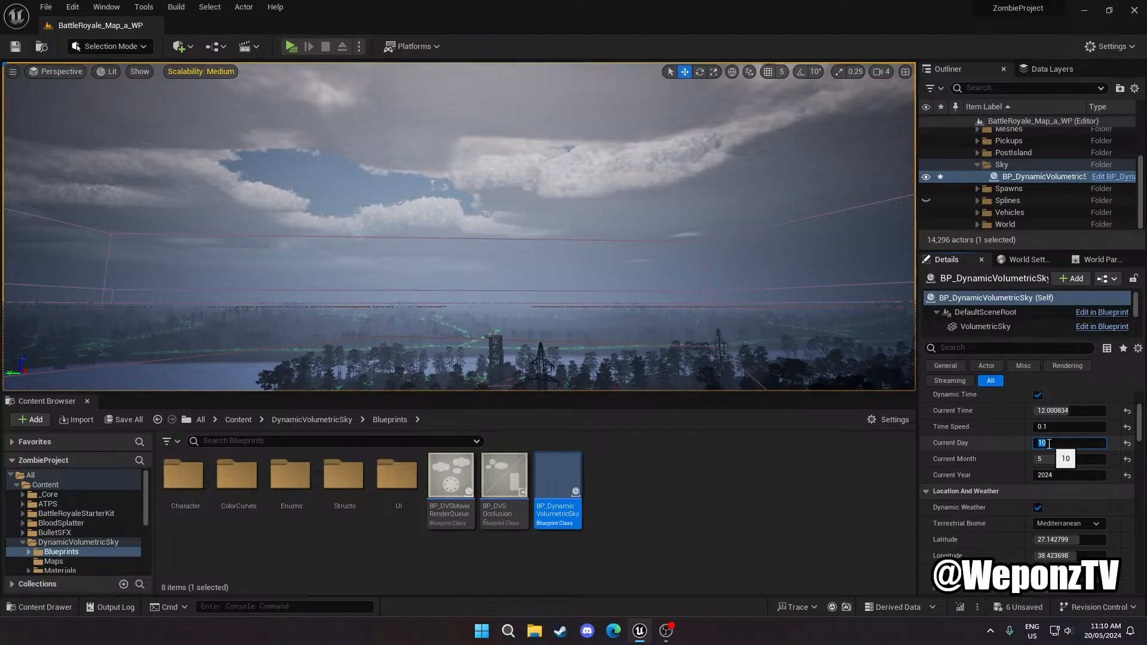
{"action": "left_click", "coordinate": [1049, 459]}
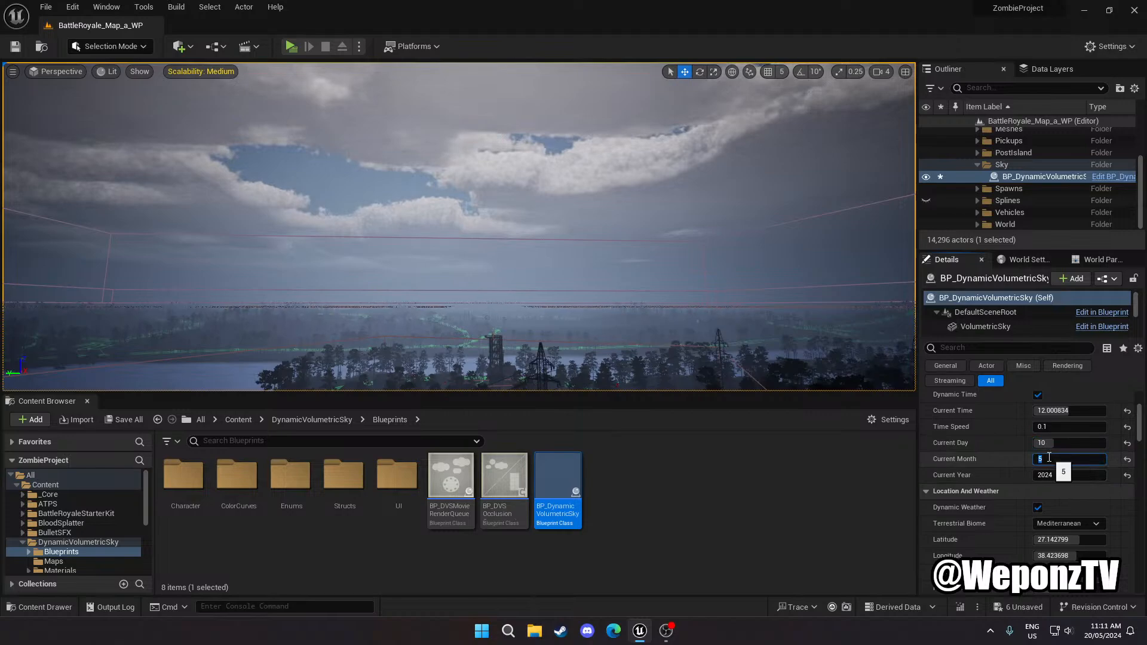
{"action": "left_click", "coordinate": [1046, 444]}
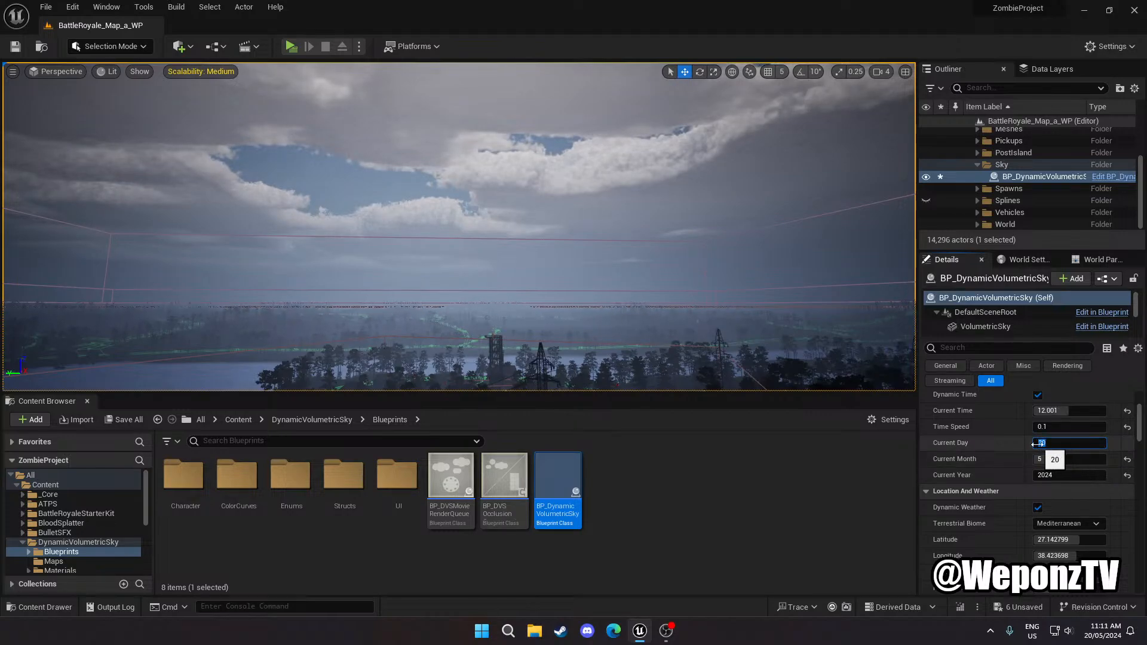
Try a Current Month of 1 on the sky actor and check the sky over the lake and silos
{"action": "left_click", "coordinate": [1047, 459]}
{"action": "type", "text": "1"}
{"action": "key", "text": "Return"}
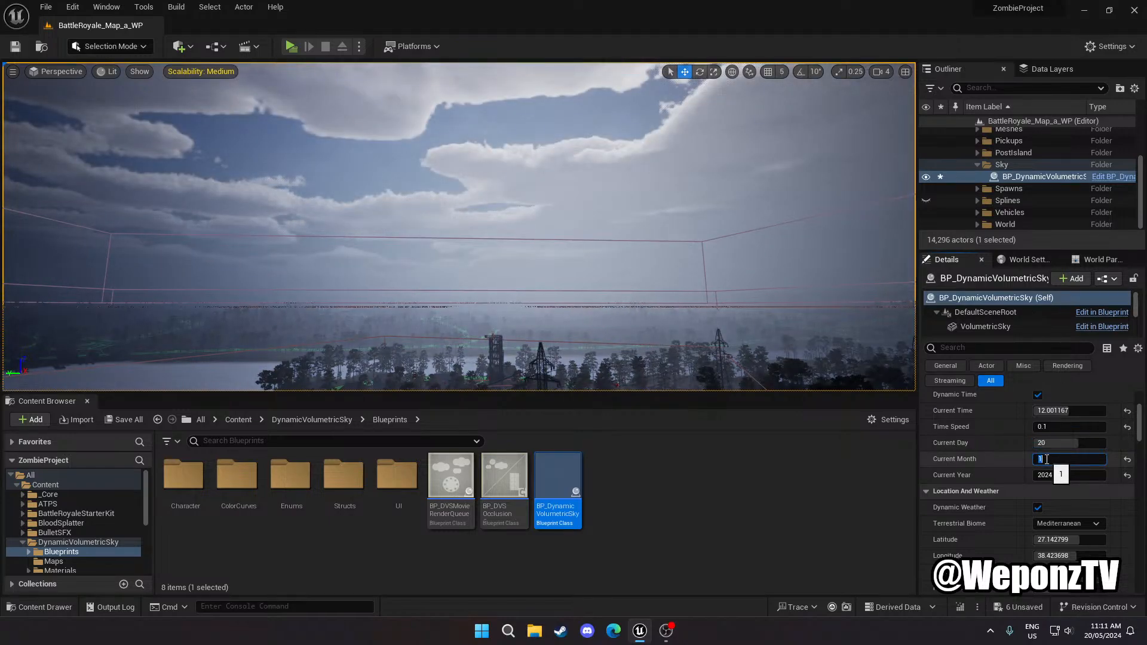
{"action": "right_click_drag", "start_coordinate": [781, 324], "coordinate": [718, 299]}
{"action": "key", "text": "w"}
{"action": "key", "text": "a"}
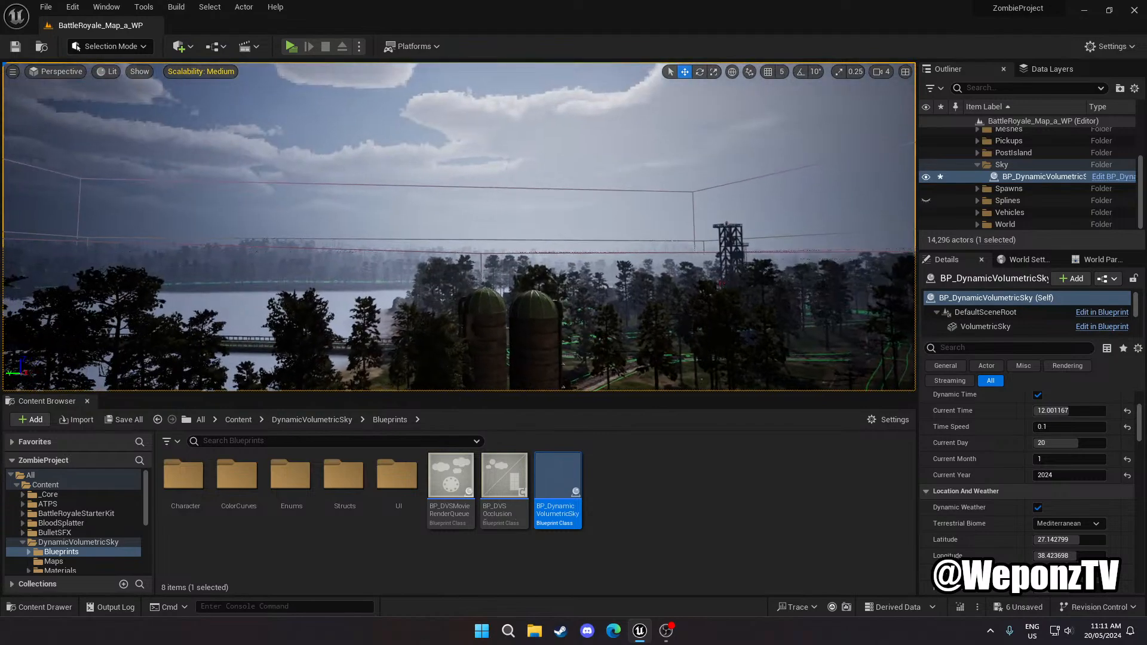
Preview the sky in further months by setting Current Month to 2, 3, 4, 6 and 7 in turn
{"action": "left_click", "coordinate": [1047, 459]}
{"action": "key", "text": "Return"}
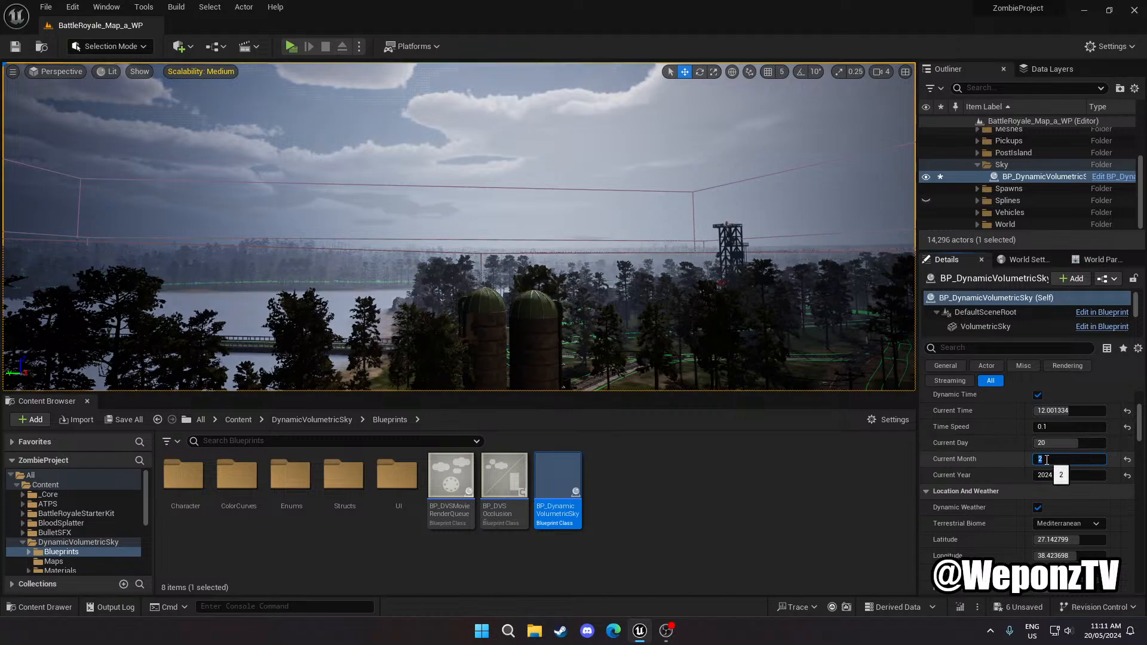
{"action": "type", "text": "3"}
{"action": "key", "text": "Return"}
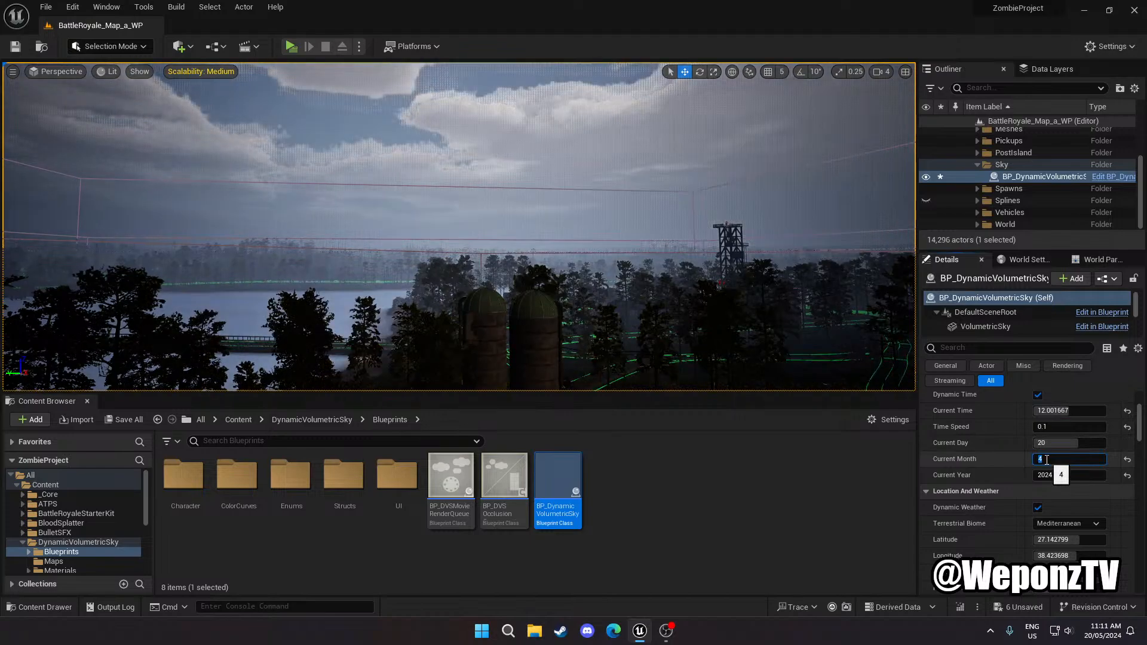
{"action": "type", "text": "6"}
{"action": "key", "text": "Return"}
{"action": "type", "text": "7"}
{"action": "key", "text": "Return"}
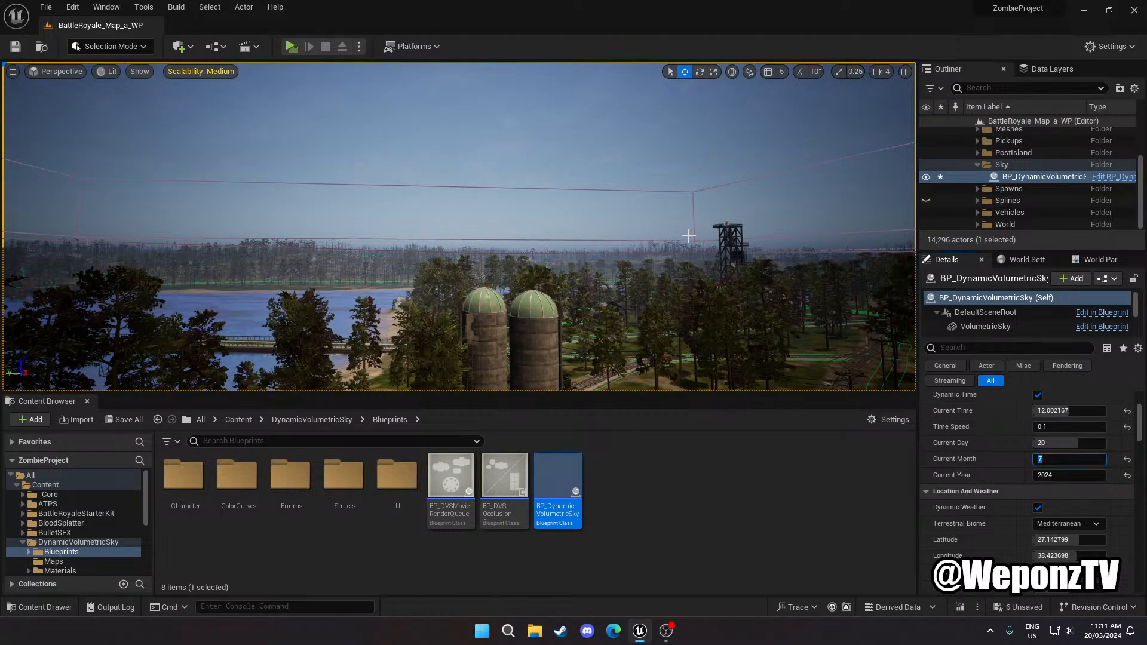
{"action": "right_click_drag", "start_coordinate": [662, 247], "coordinate": [792, 260]}
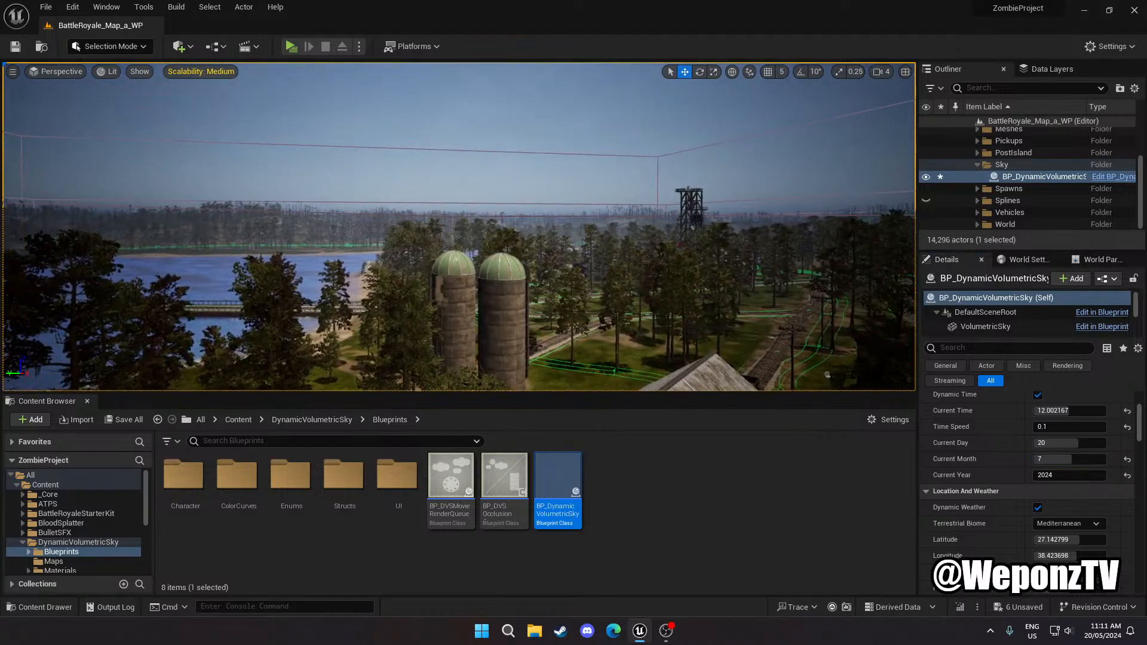
Open the BP_DynamicVolumetricSky blueprint and examine the replication settings of its time, sun rotation and dynamic weather events
{"action": "scroll", "coordinate": [1066, 508], "scroll_direction": "down", "scroll_amount": 3}
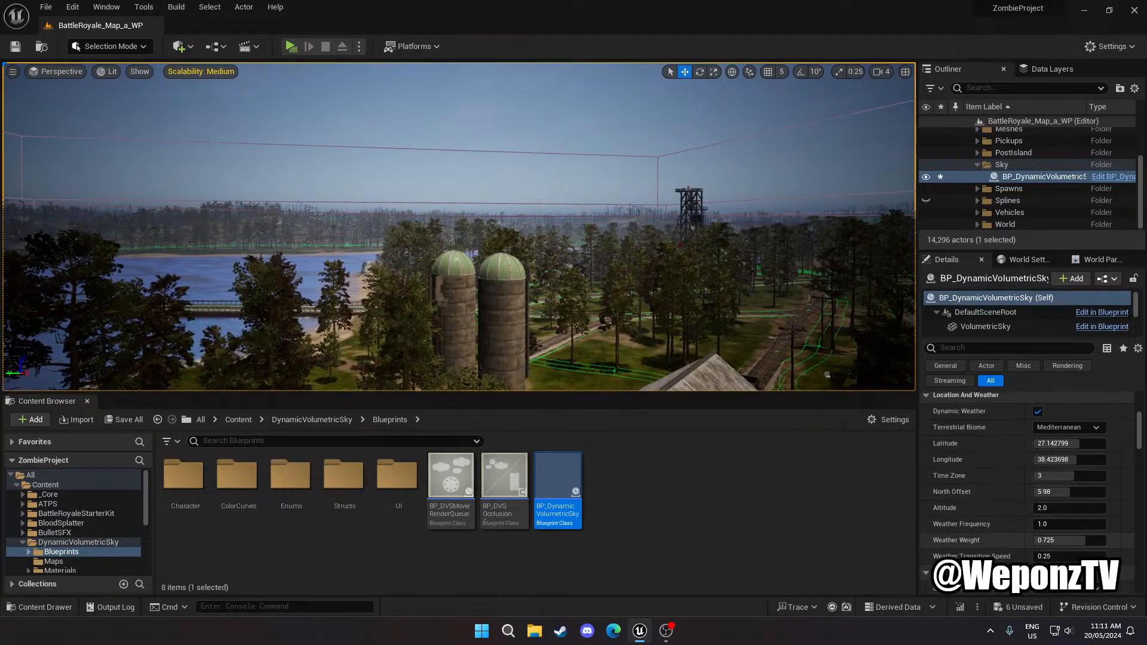
{"action": "scroll", "coordinate": [999, 458], "scroll_direction": "up", "scroll_amount": 3}
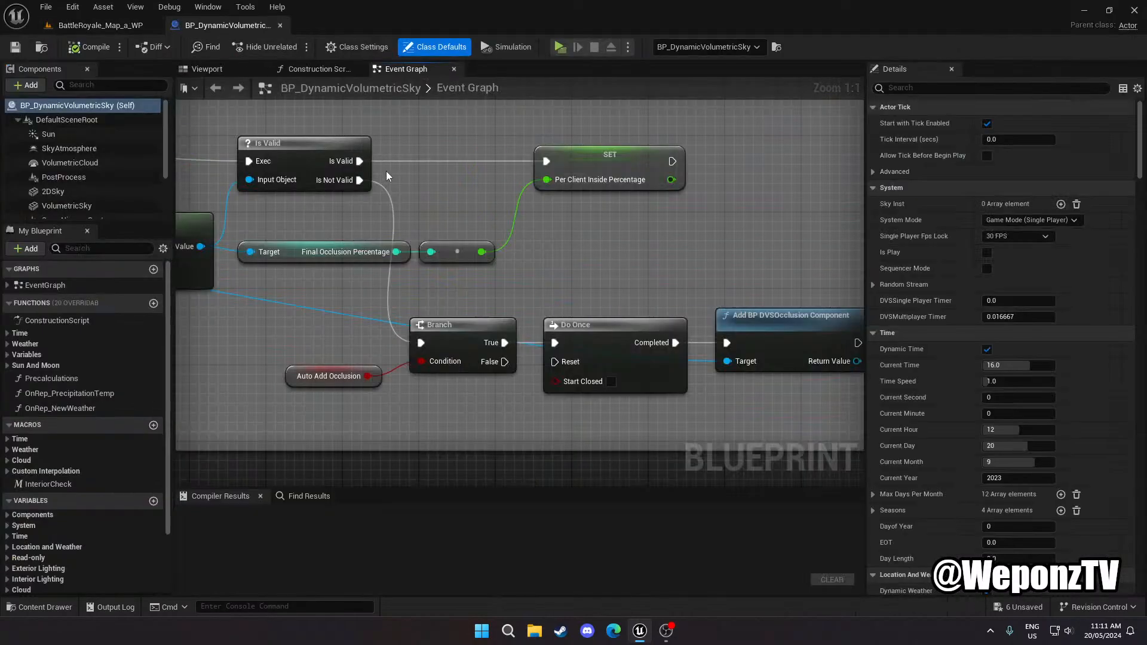
{"action": "scroll", "coordinate": [326, 232], "scroll_direction": "down", "scroll_amount": 4}
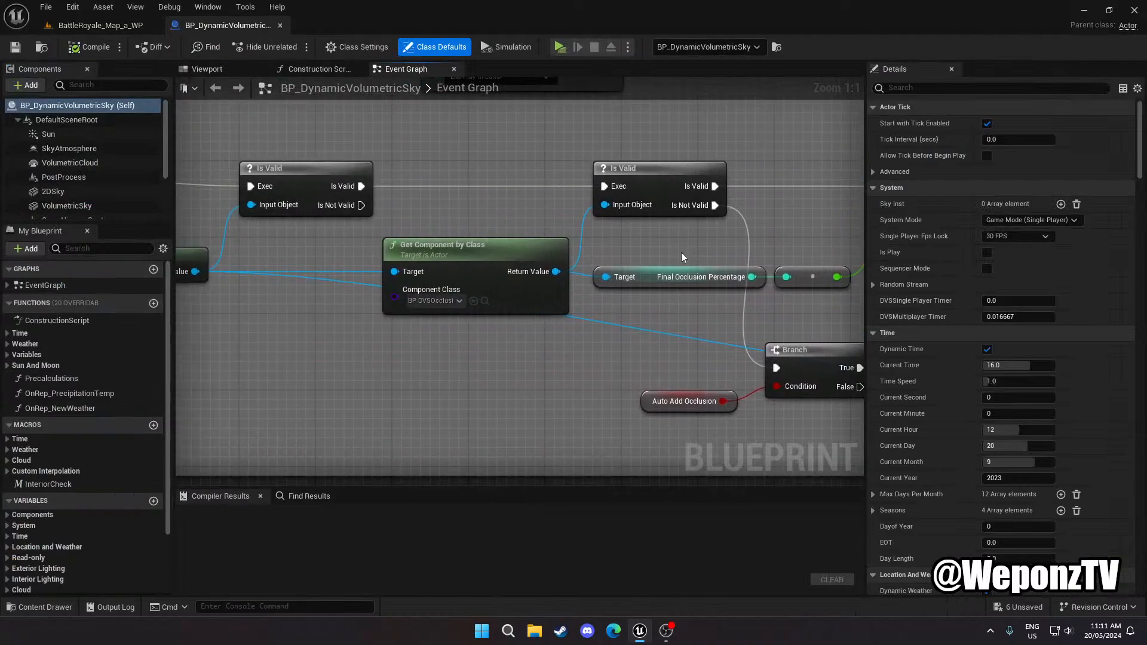
{"action": "right_click_drag", "start_coordinate": [707, 402], "coordinate": [744, 438]}
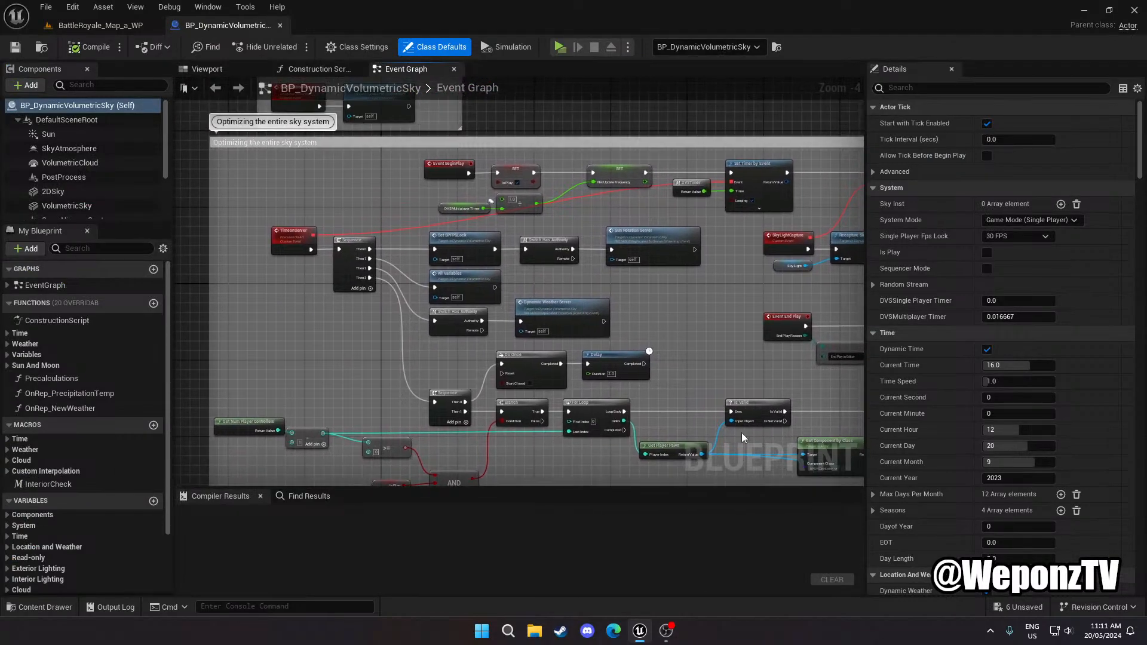
{"action": "left_click", "coordinate": [782, 234]}
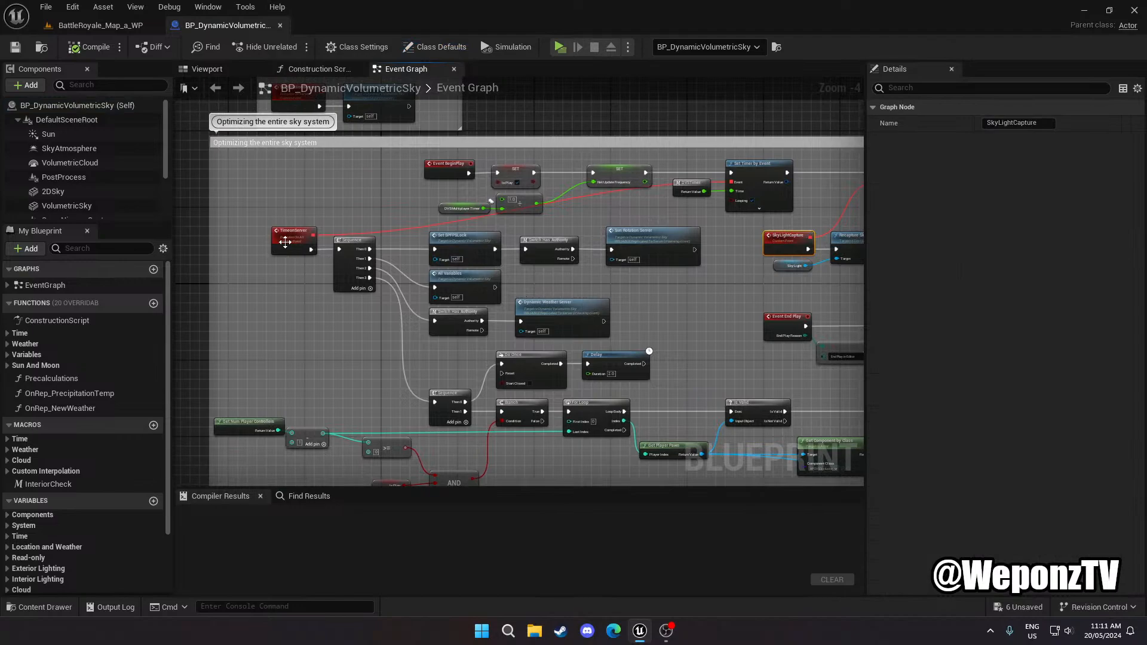
{"action": "left_click", "coordinate": [285, 231]}
{"action": "right_click_drag", "start_coordinate": [319, 344], "coordinate": [551, 506]}
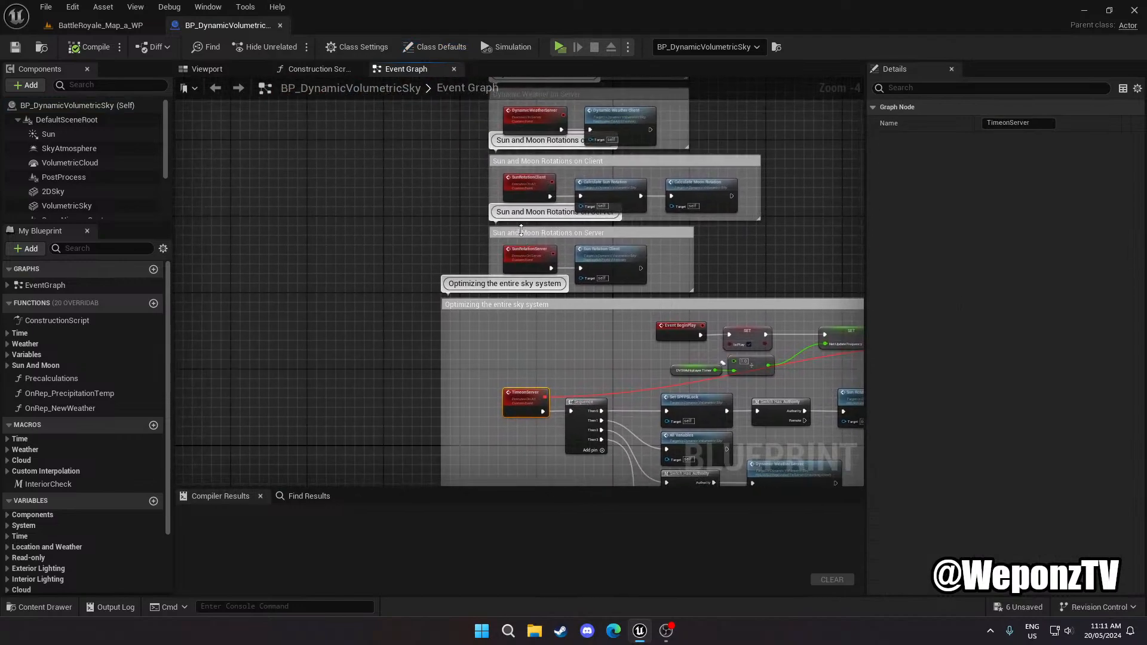
{"action": "left_click", "coordinate": [523, 251]}
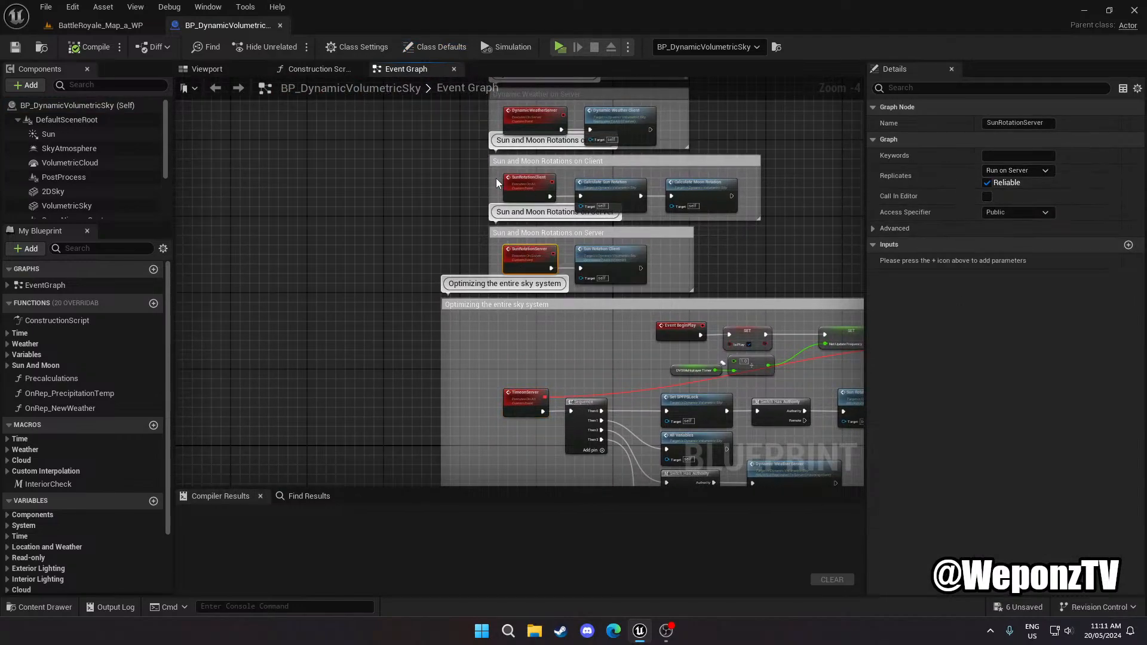
{"action": "left_click", "coordinate": [526, 186]}
{"action": "right_click_drag", "start_coordinate": [568, 154], "coordinate": [592, 261]}
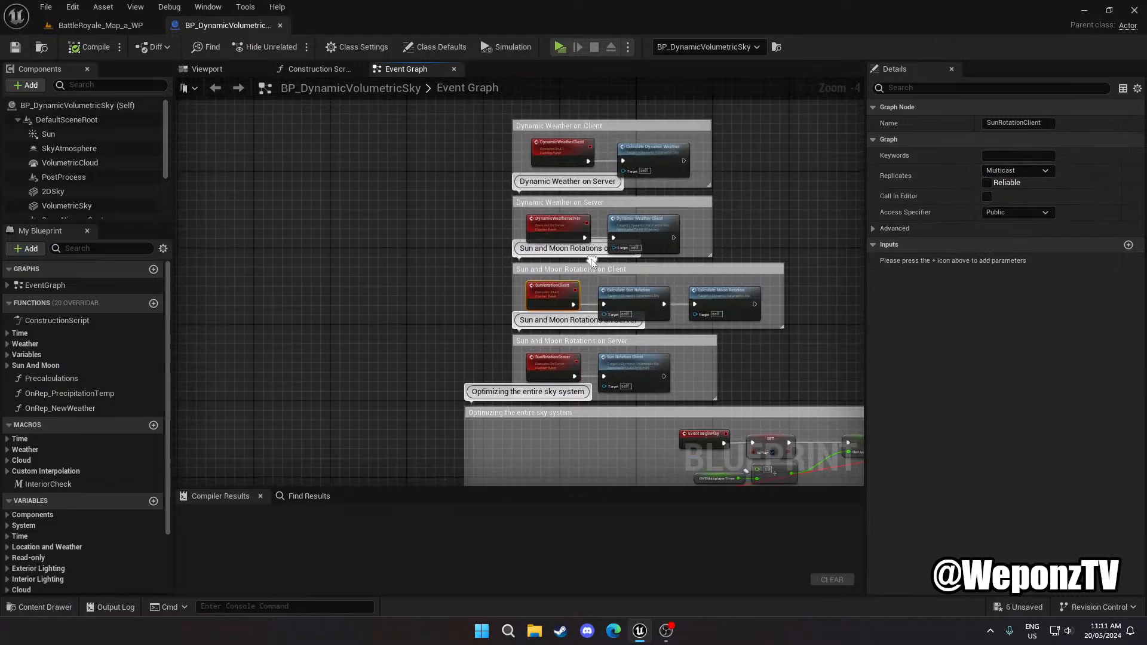
{"action": "scroll", "coordinate": [592, 261], "scroll_direction": "up", "scroll_amount": 5}
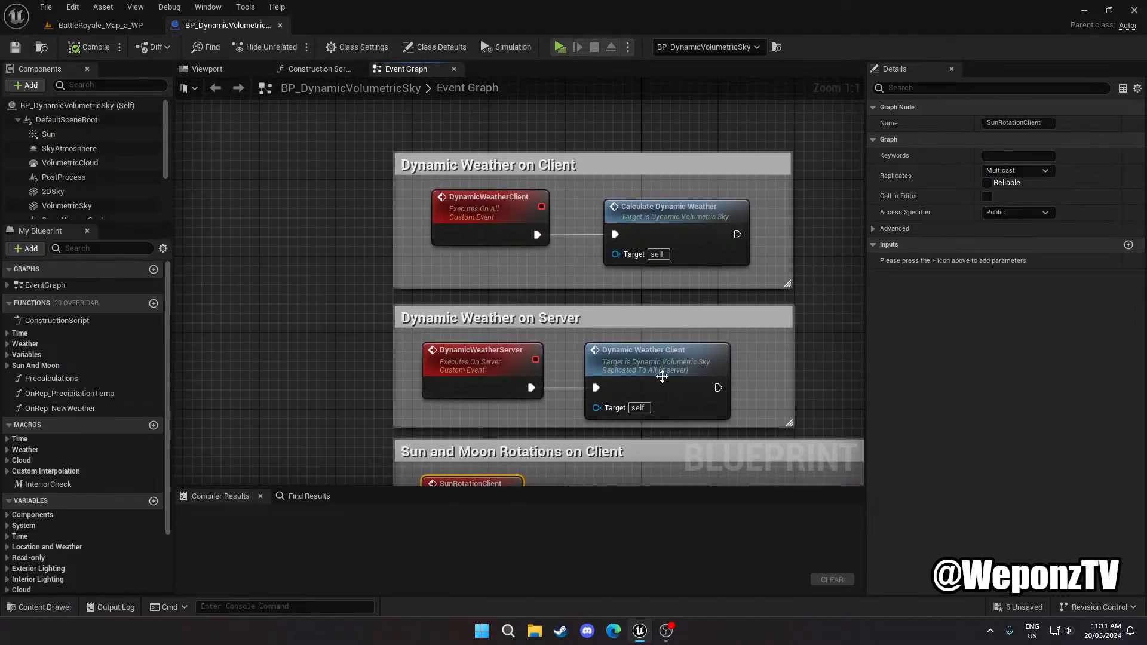
{"action": "right_click_drag", "start_coordinate": [509, 254], "coordinate": [443, 273]}
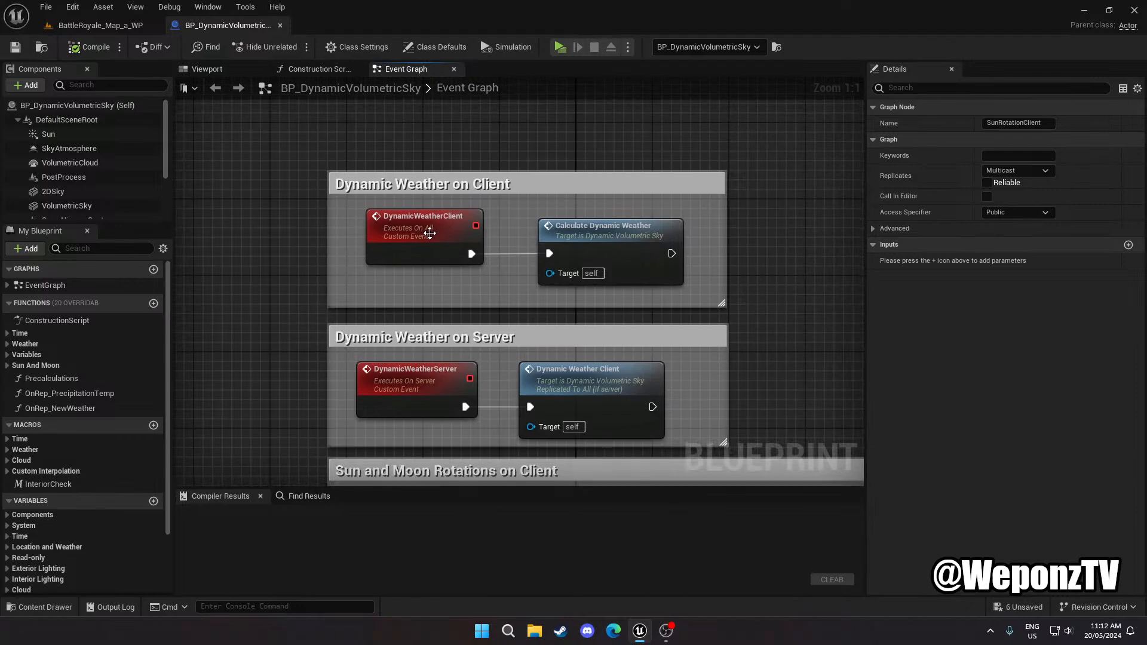
{"action": "left_click", "coordinate": [426, 239]}
{"action": "scroll", "coordinate": [424, 320], "scroll_direction": "down", "scroll_amount": 6}
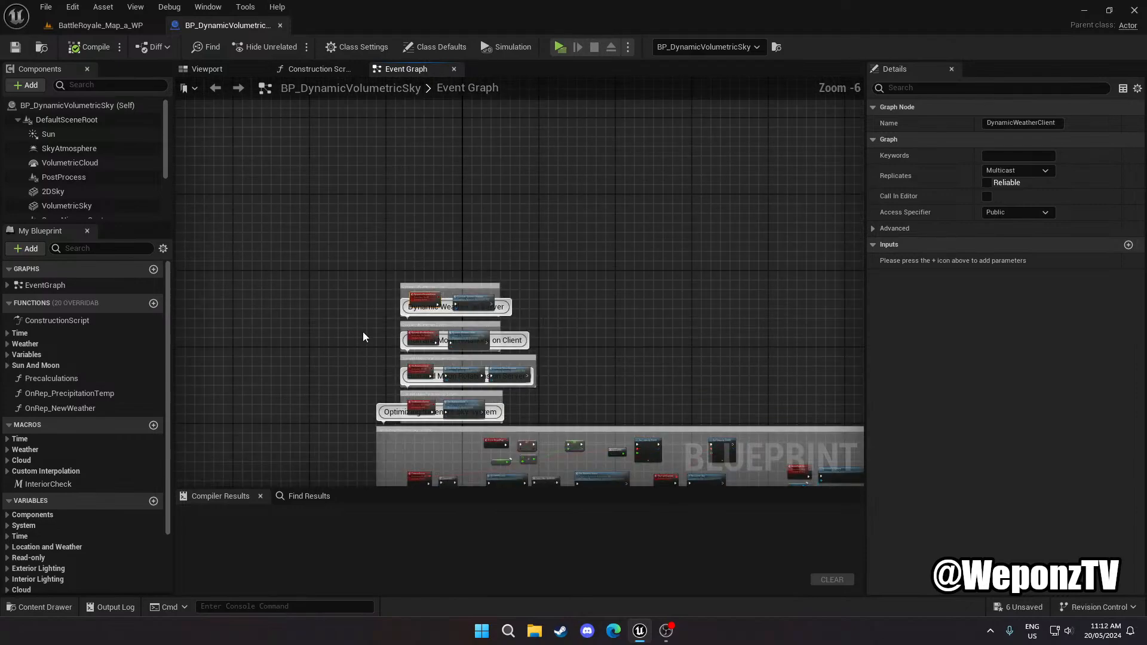
Examine how the event graph's timers and authority checks call the Sun Rotation Server and Dynamic Weather Server events
{"action": "scroll", "coordinate": [332, 216], "scroll_direction": "up", "scroll_amount": 6}
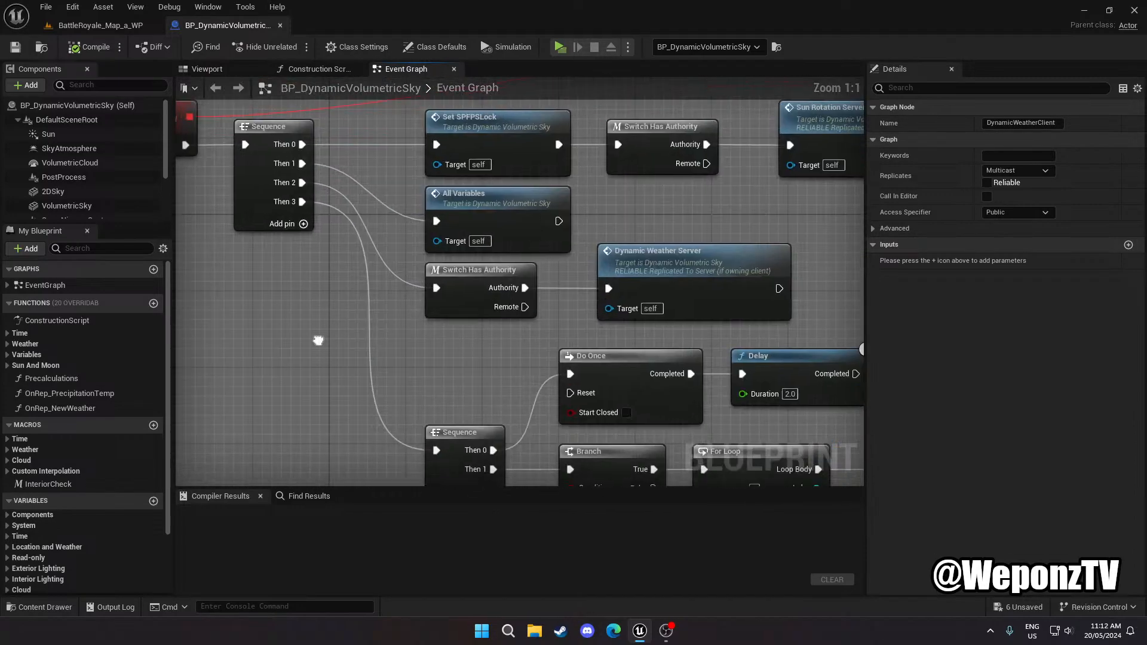
{"action": "right_click_drag", "start_coordinate": [520, 82], "coordinate": [238, 323]}
{"action": "scroll", "coordinate": [321, 307], "scroll_direction": "down", "scroll_amount": 2}
{"action": "right_click_drag", "start_coordinate": [321, 307], "coordinate": [418, 421]}
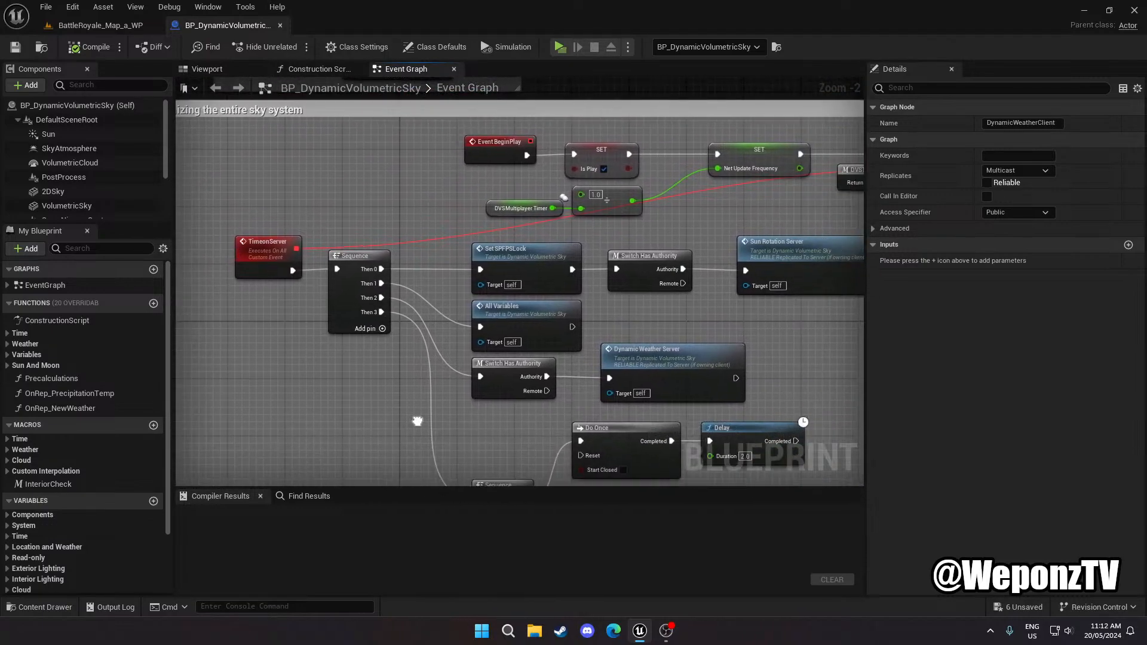
{"action": "right_click_drag", "start_coordinate": [700, 306], "coordinate": [414, 296]}
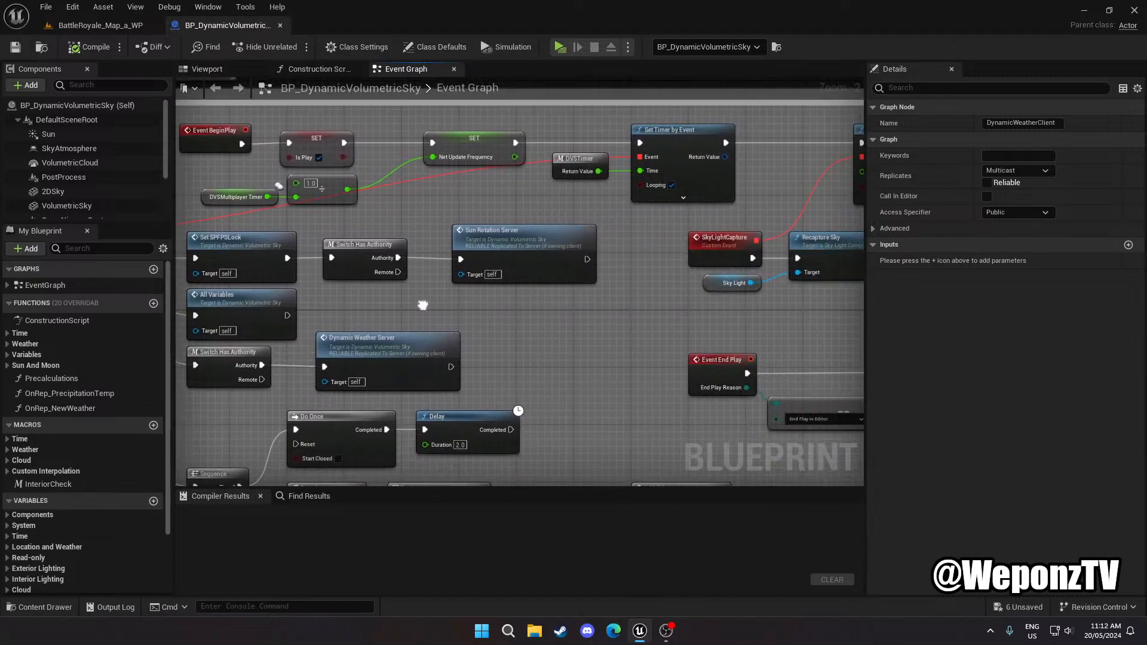
{"action": "left_click", "coordinate": [519, 237]}
{"action": "right_click_drag", "start_coordinate": [606, 343], "coordinate": [223, 348]}
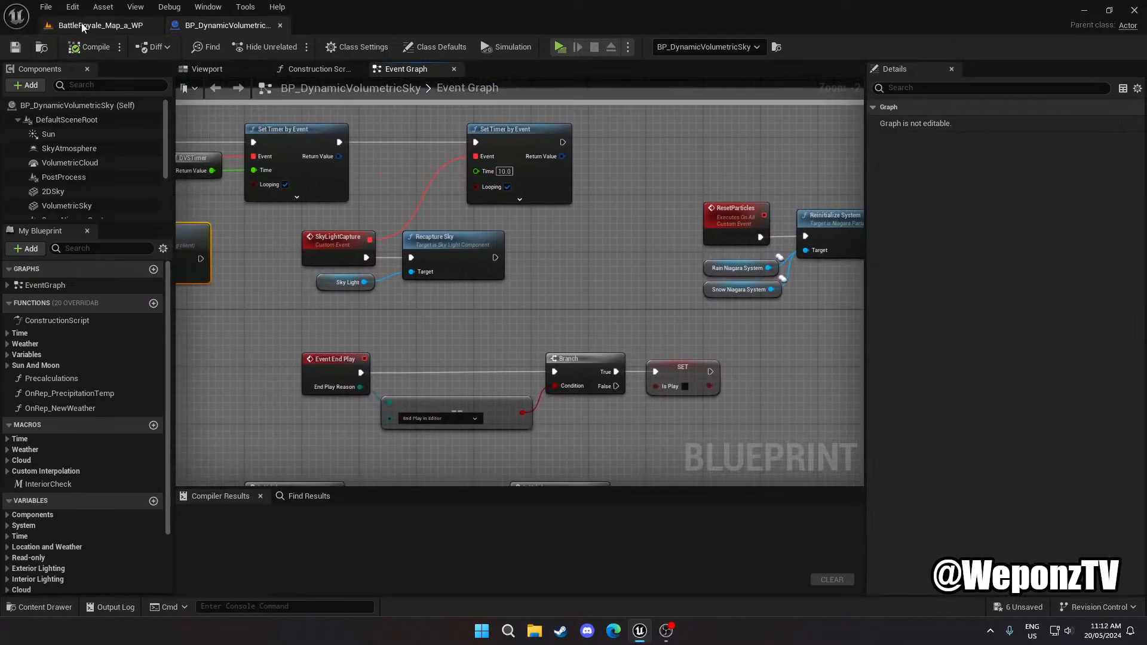
Return to the BattleRoyale_Map_a_WP level and set the sky actor's Current Month to 8, 9 and finally 10
{"action": "left_click", "coordinate": [88, 27]}
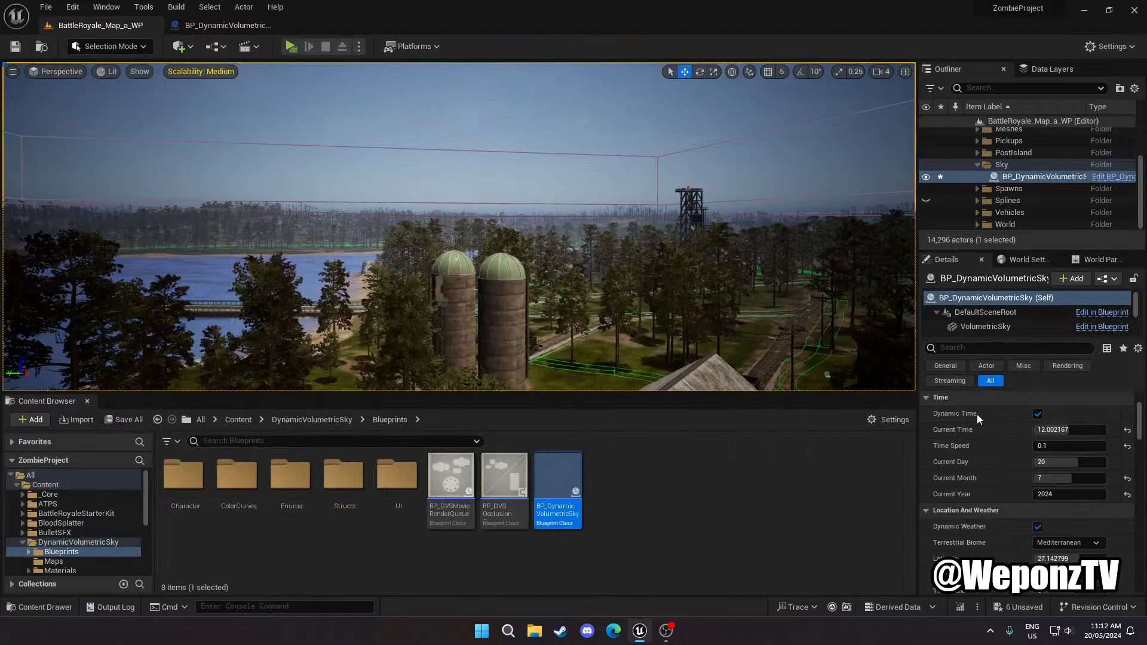
{"action": "left_click", "coordinate": [1063, 480]}
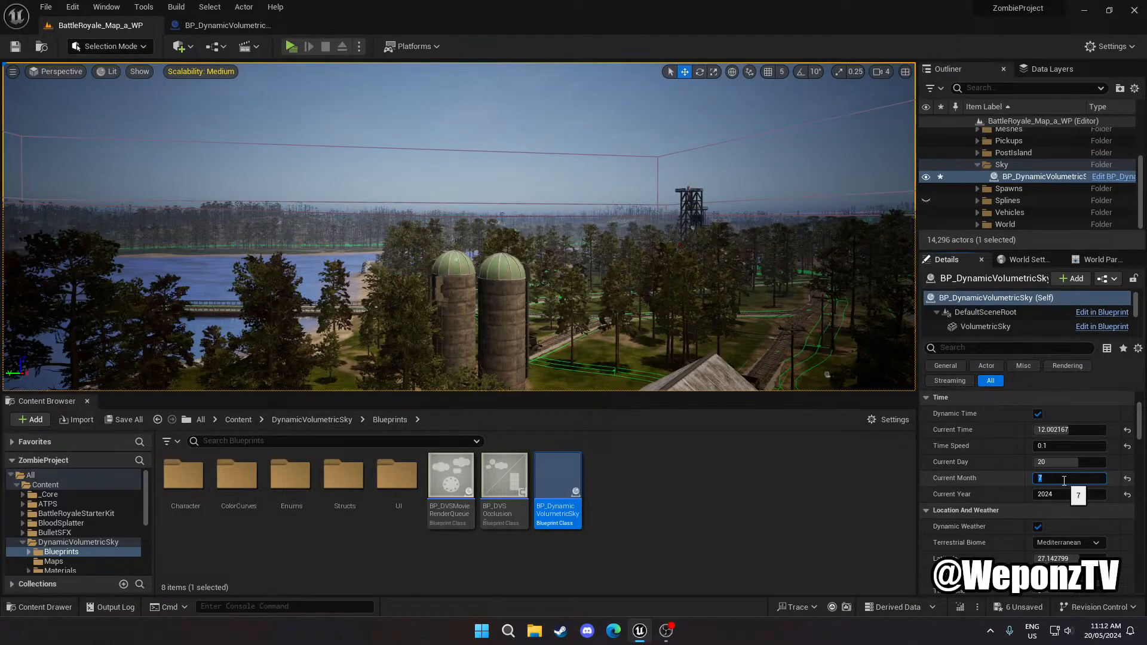
{"action": "type", "text": "8"}
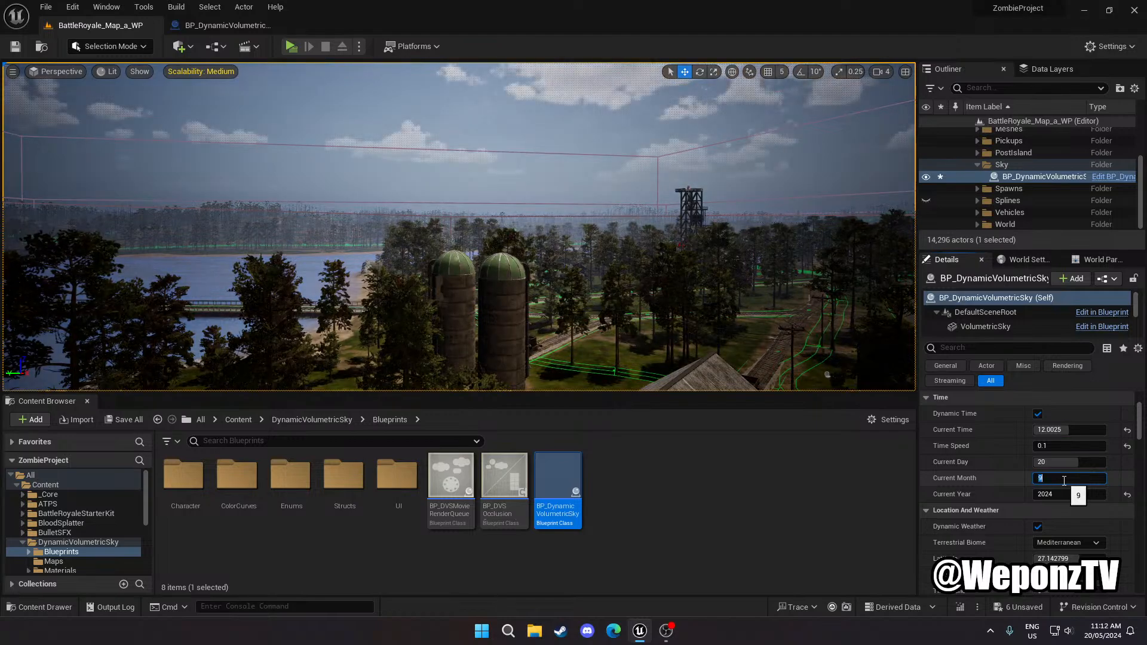
{"action": "key", "text": "BackSpace"}
{"action": "type", "text": "10"}
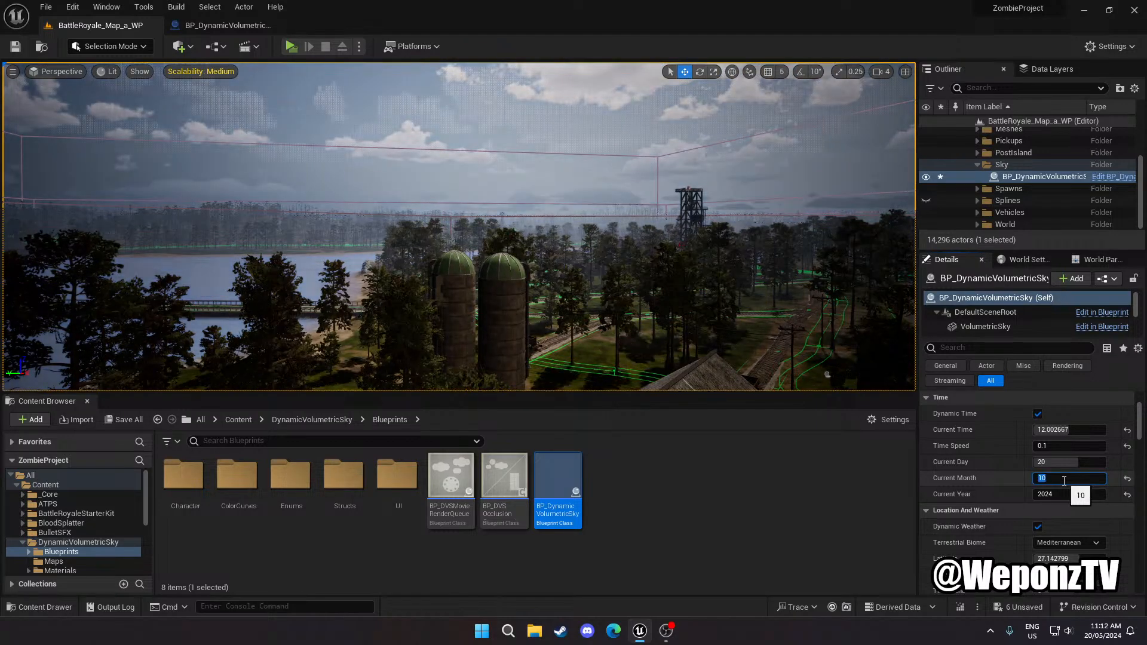
Preview the sky actor with Current Month at 11 and 12, and set the month back to 10
{"action": "key", "text": "BackSpace"}
{"action": "type", "text": "1"}
{"action": "key", "text": "BackSpace"}
{"action": "type", "text": "2"}
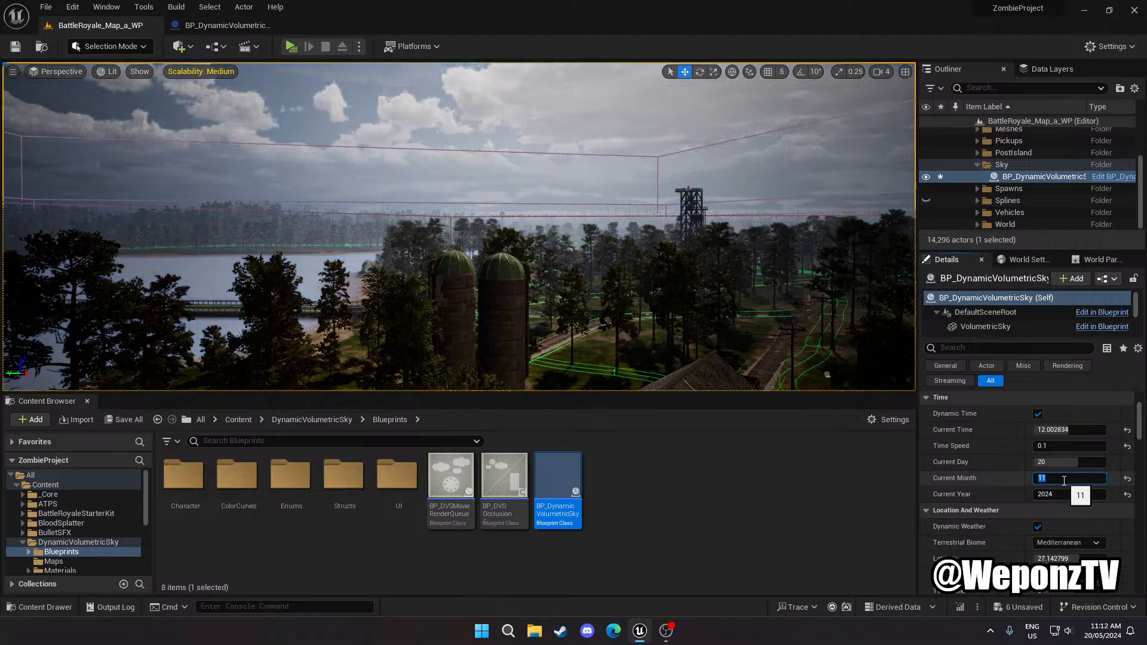
{"action": "key", "text": "Return"}
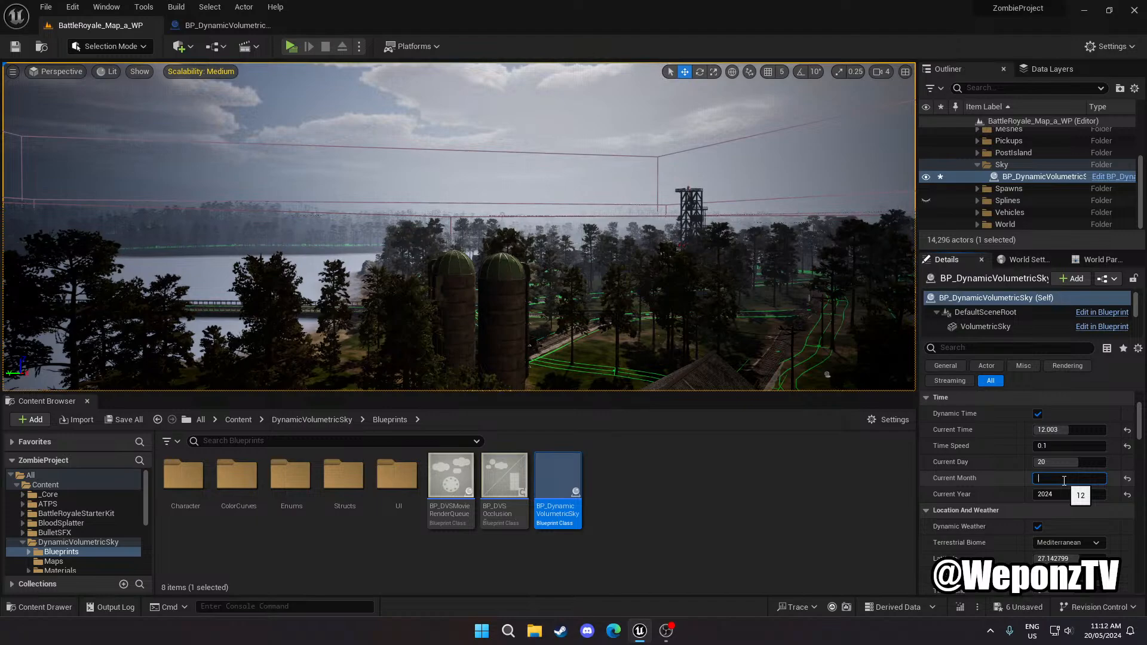
{"action": "type", "text": "10"}
{"action": "key", "text": "Return"}
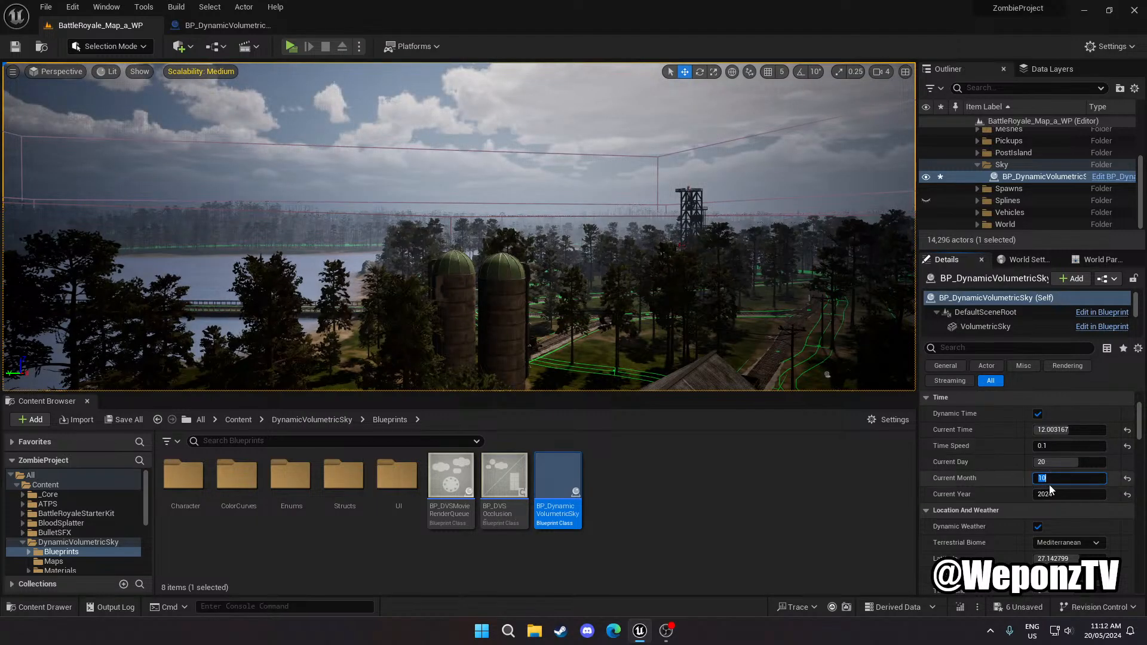
Set the sky's Terrestrial Biome to Tropical Rainforests and preview its lighting down by the railway track
{"action": "scroll", "coordinate": [1024, 514], "scroll_direction": "down", "scroll_amount": 2}
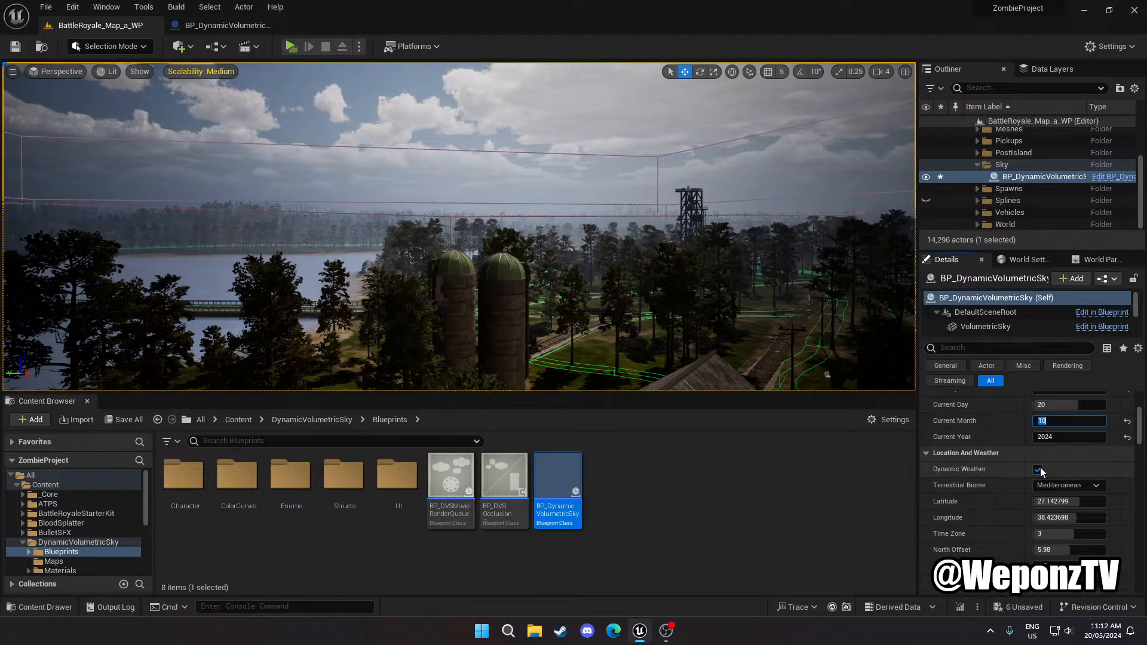
{"action": "scroll", "coordinate": [1020, 456], "scroll_direction": "up", "scroll_amount": 2}
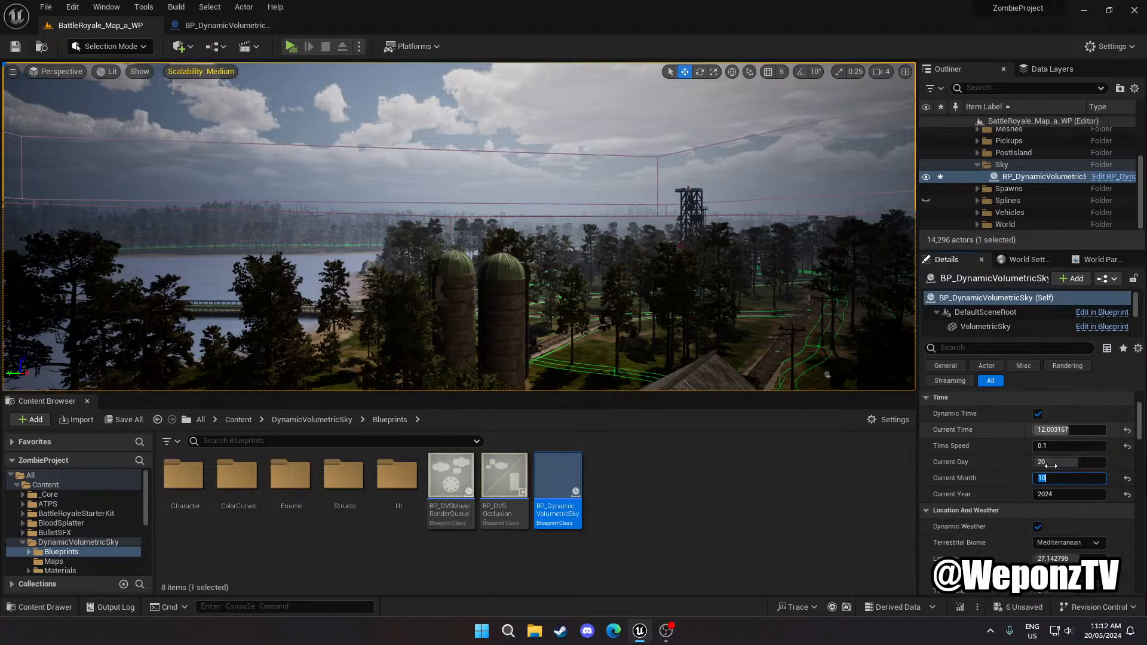
{"action": "scroll", "coordinate": [1022, 517], "scroll_direction": "down", "scroll_amount": 3}
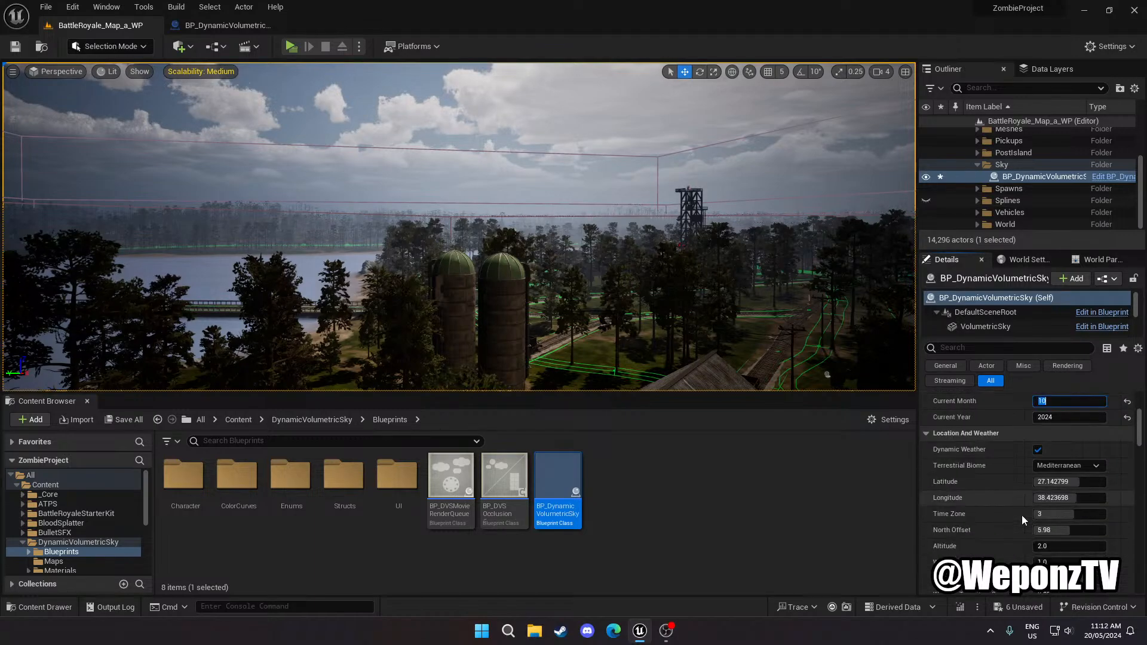
{"action": "left_click", "coordinate": [1056, 447]}
{"action": "left_click", "coordinate": [1075, 461]}
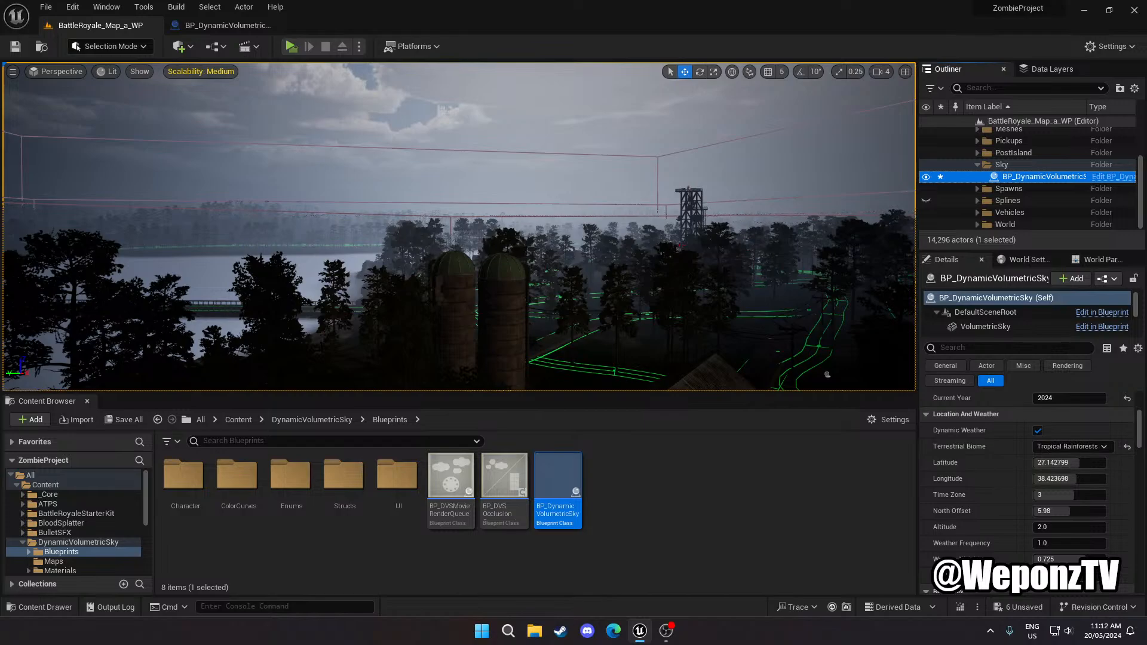
{"action": "key", "text": "w"}
{"action": "right_click_drag", "start_coordinate": [459, 227], "coordinate": [302, 194]}
{"action": "key", "text": "w"}
{"action": "key", "text": "s"}
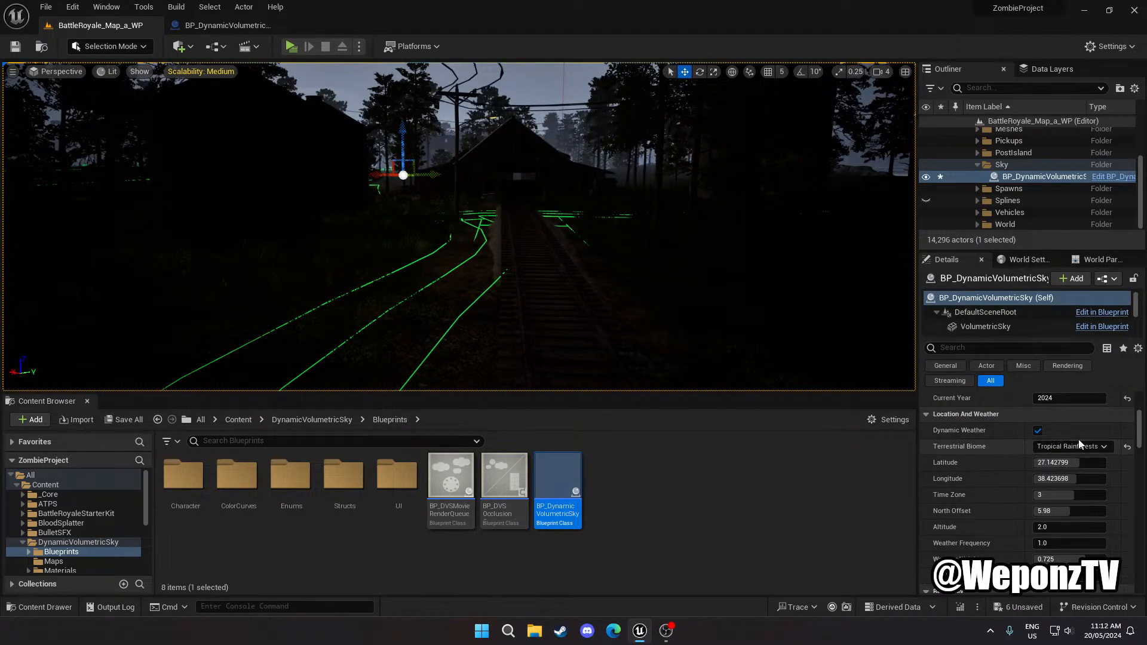
Try the Savannas and Deserts options for Terrestrial Biome, viewing the map around the railway track
{"action": "left_click", "coordinate": [1079, 446]}
{"action": "left_click", "coordinate": [1073, 469]}
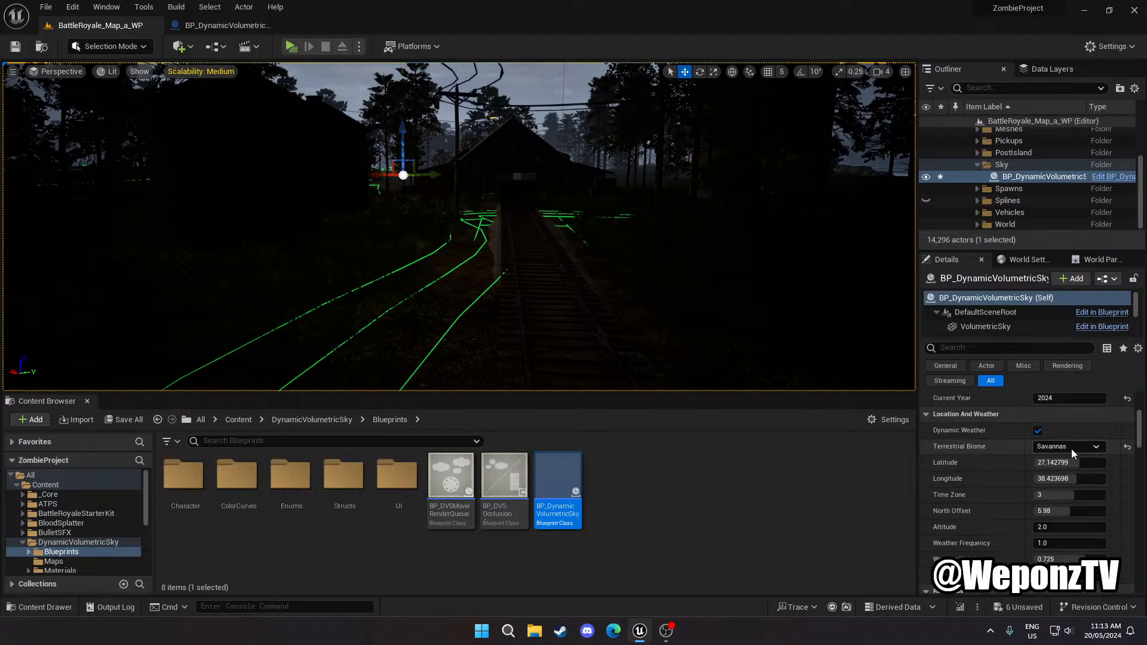
{"action": "left_click", "coordinate": [1072, 452]}
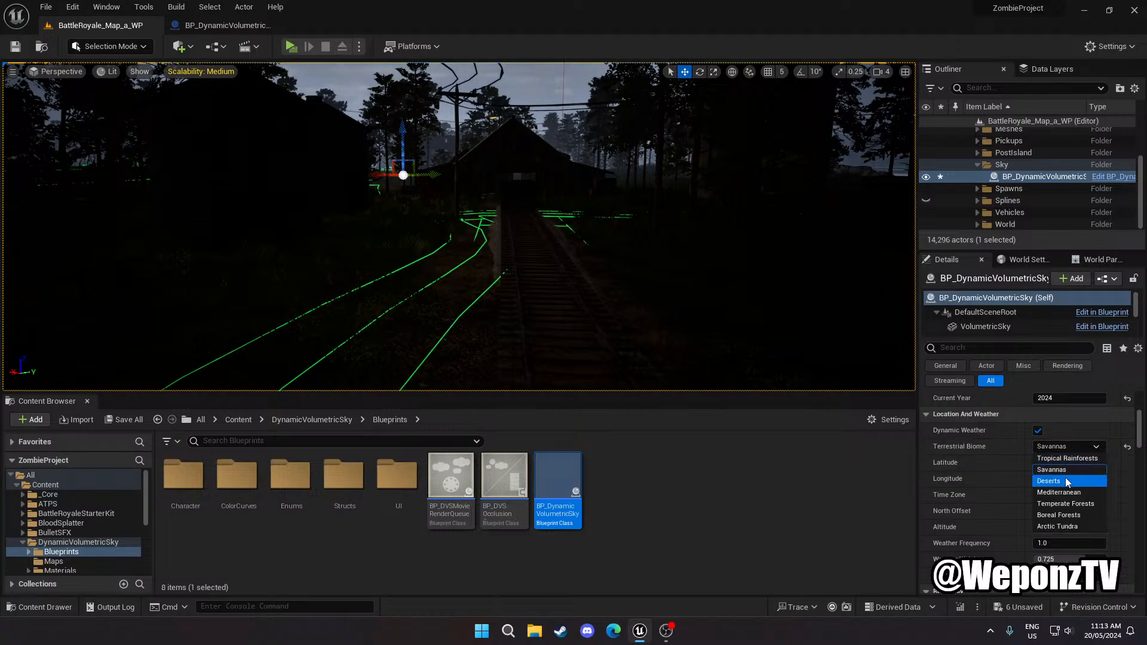
{"action": "left_click", "coordinate": [1069, 484]}
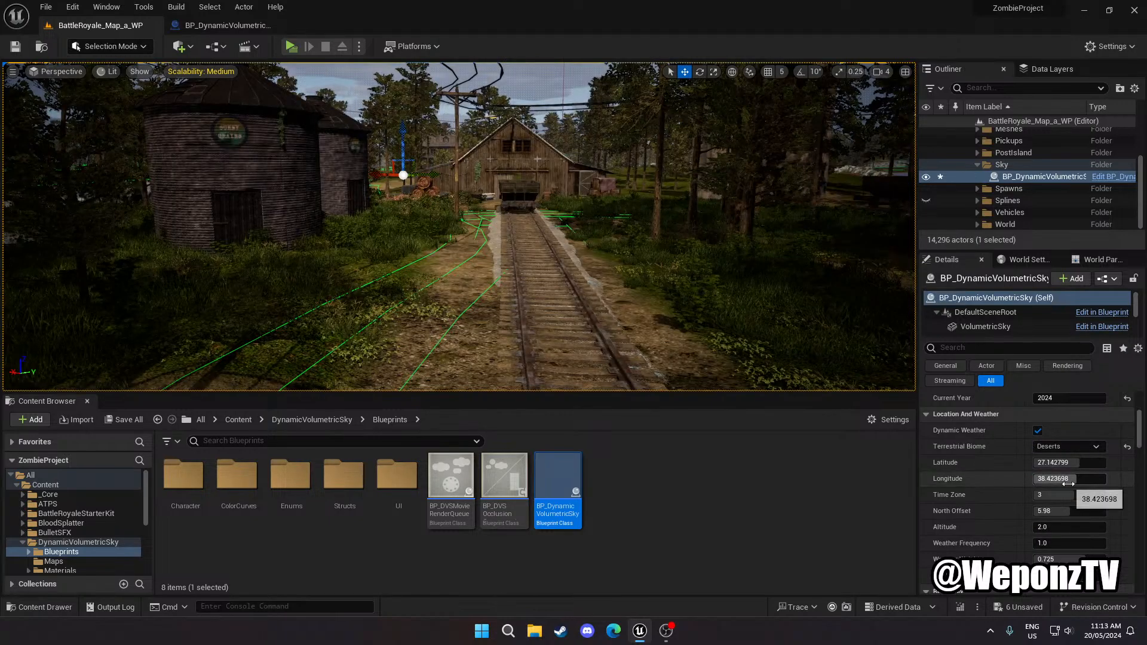
{"action": "right_click_drag", "start_coordinate": [730, 282], "coordinate": [655, 284]}
{"action": "key", "text": "w"}
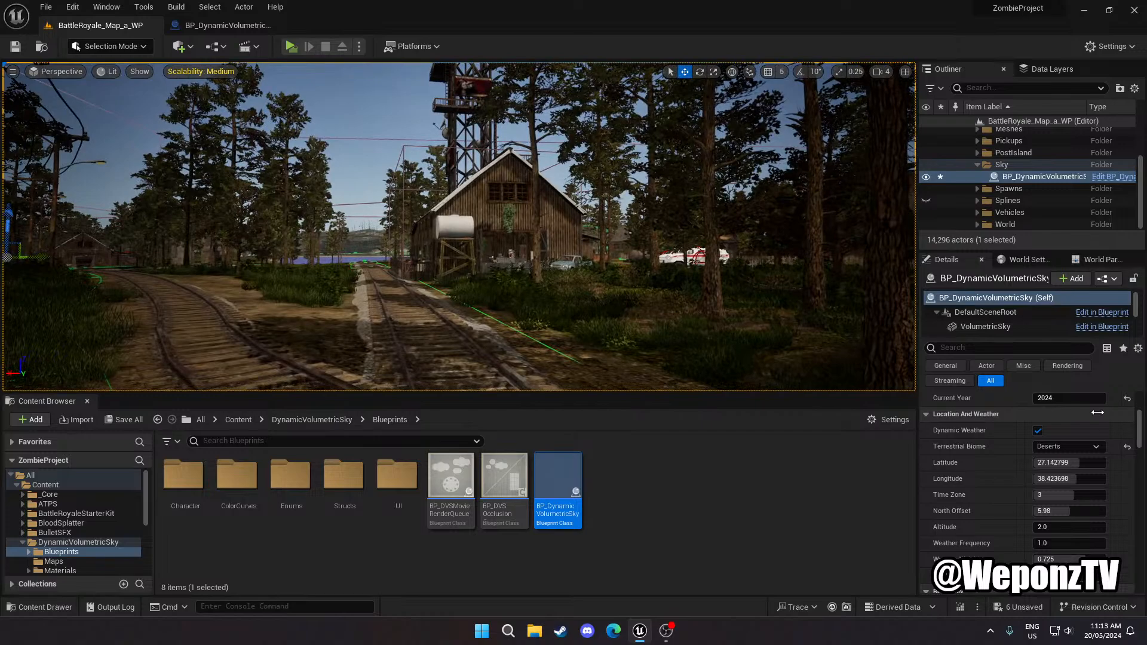
Try Terrestrial Biome as Mediterranean, Temperate Forests and Boreal Forests in turn, viewing the railway barn and forest
{"action": "left_click", "coordinate": [1066, 446]}
{"action": "left_click", "coordinate": [1070, 491]}
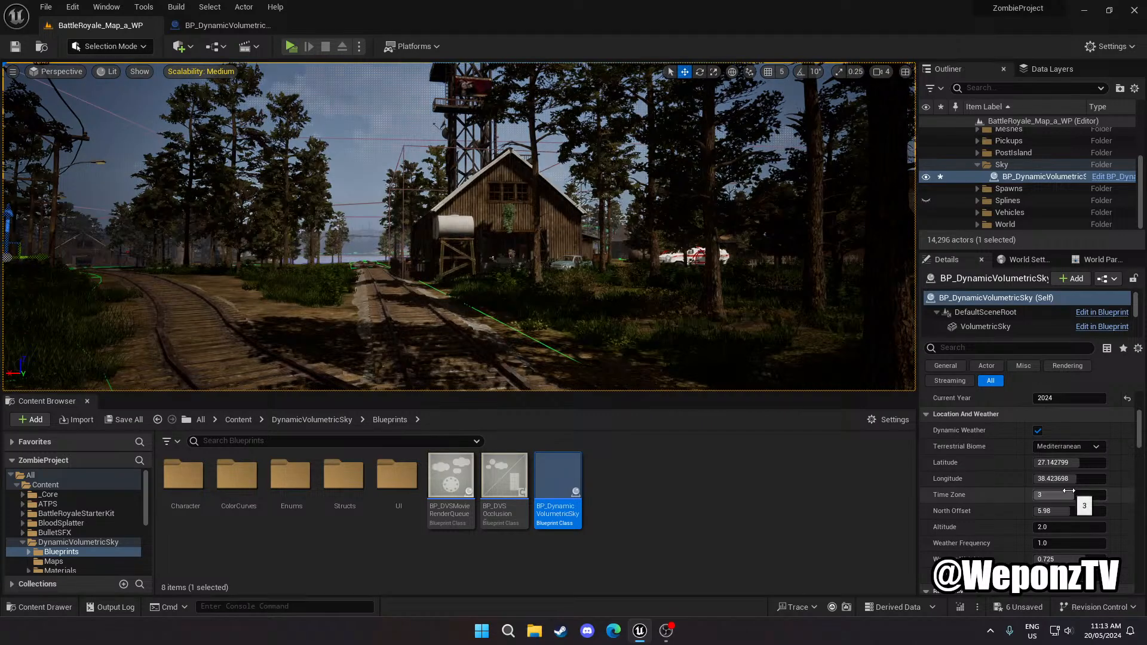
{"action": "left_click", "coordinate": [1066, 448]}
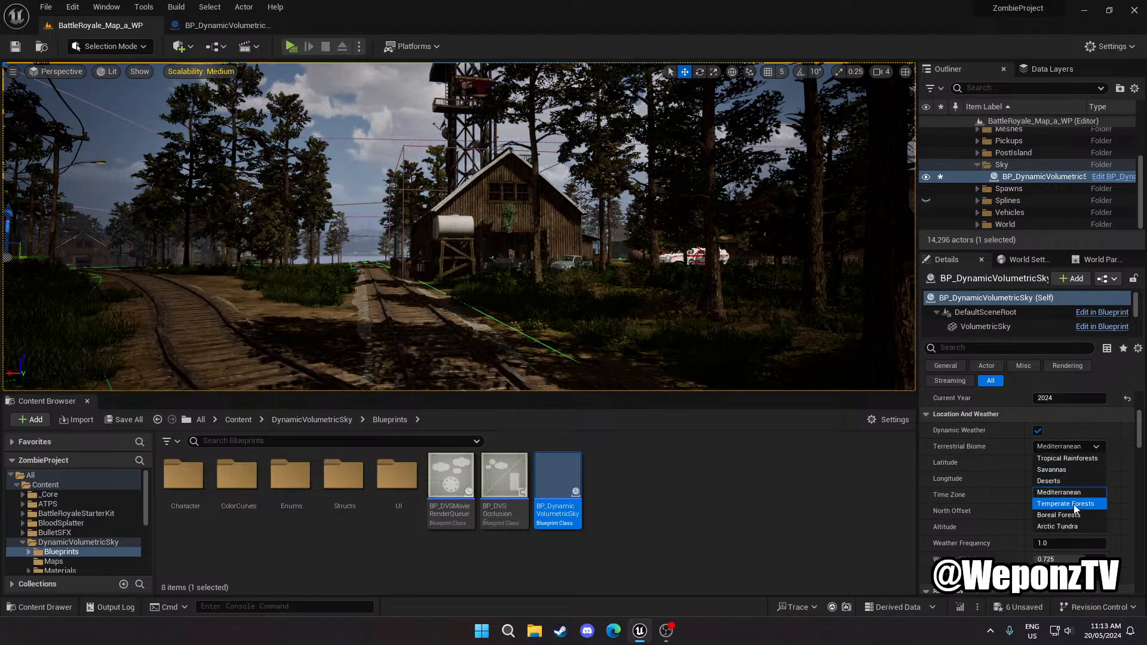
{"action": "left_click", "coordinate": [1074, 504]}
{"action": "left_click", "coordinate": [1066, 448]}
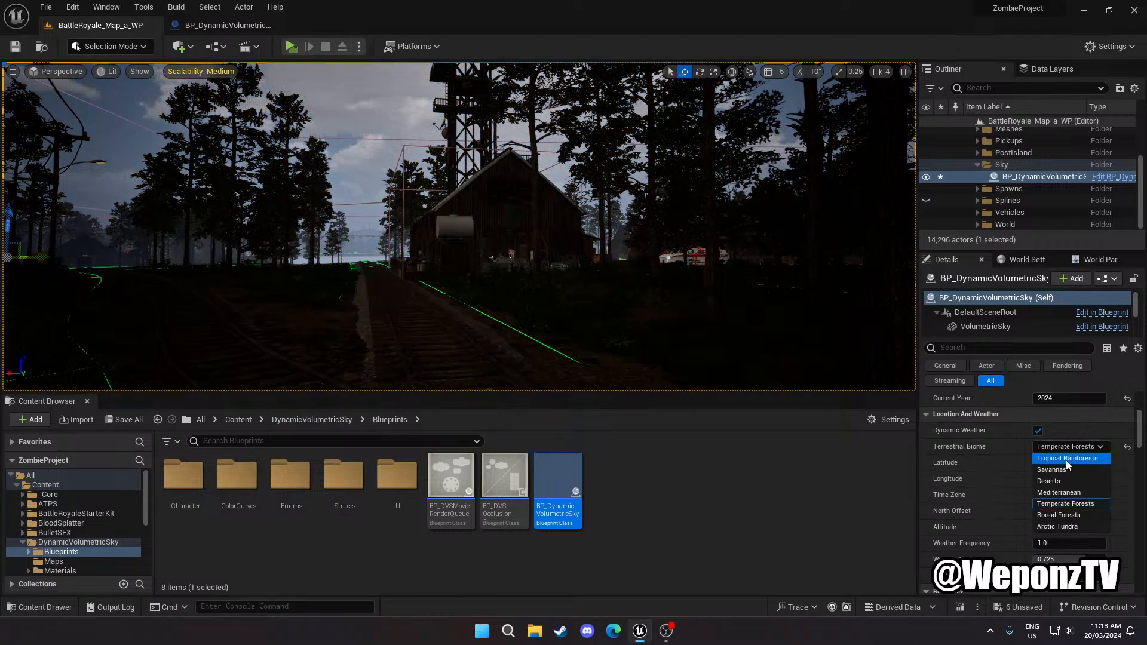
{"action": "left_click", "coordinate": [1073, 518]}
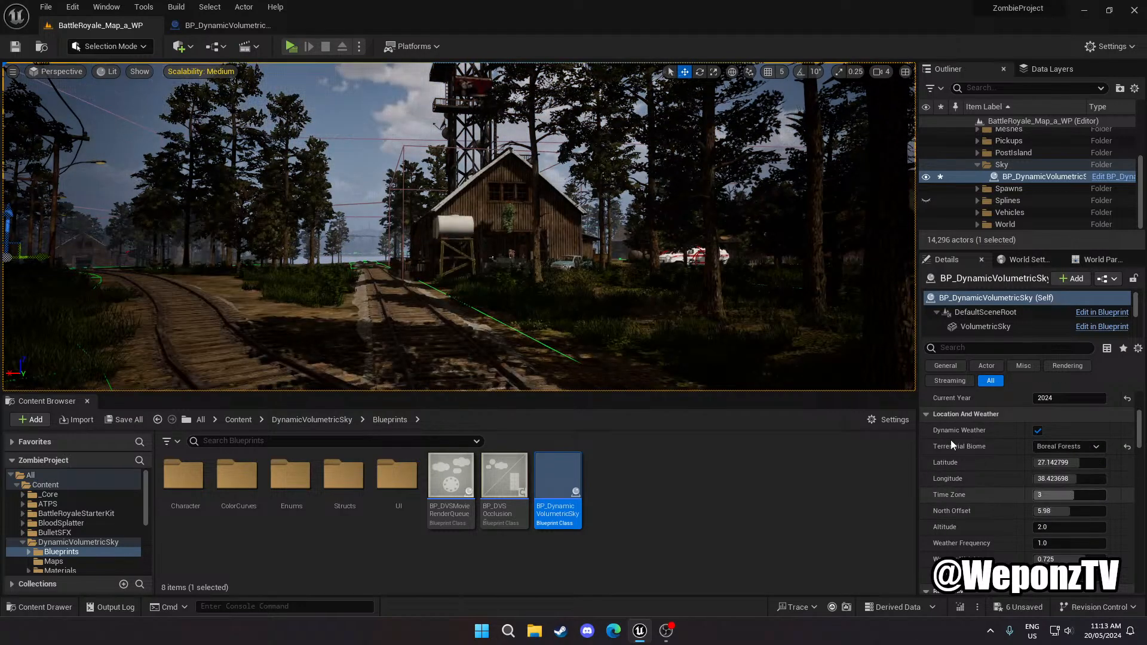
{"action": "mouse_move", "coordinate": [572, 321]}
{"action": "right_mouse_down"}
{"action": "mouse_move", "coordinate": [490, 325]}
{"action": "mouse_move", "coordinate": [553, 325]}
{"action": "right_mouse_up"}
{"action": "key", "text": "d"}
{"action": "key", "text": "a"}
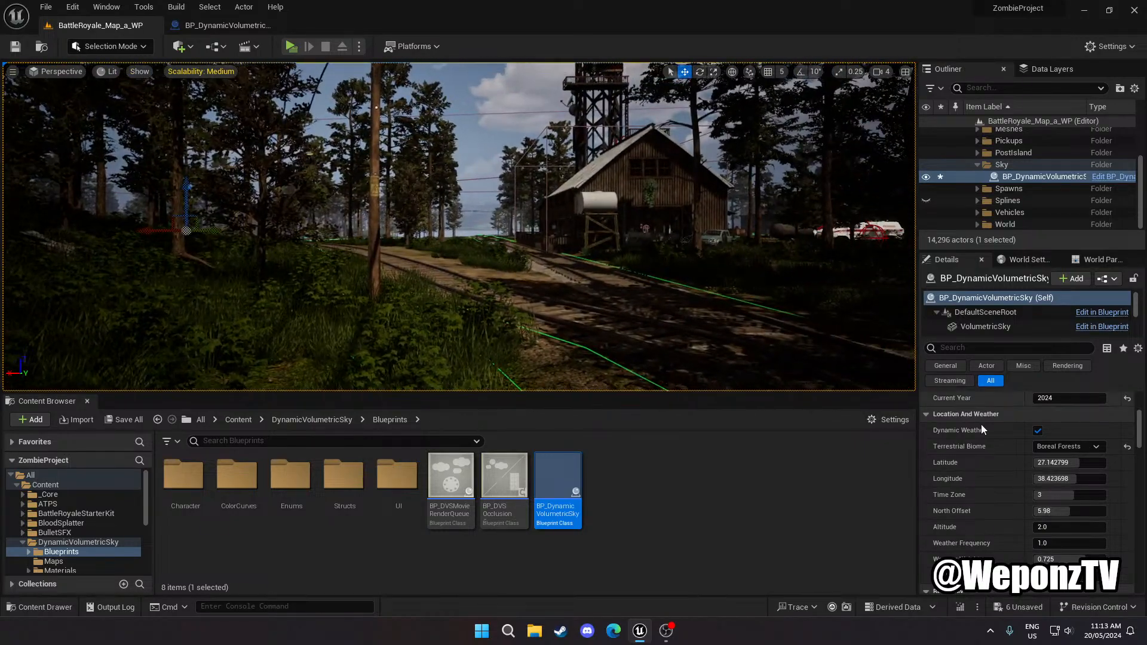
Compare the sky with Terrestrial Biome set to Mediterranean and to Arctic Tundra
{"action": "left_click", "coordinate": [1066, 447]}
{"action": "left_click", "coordinate": [1071, 493]}
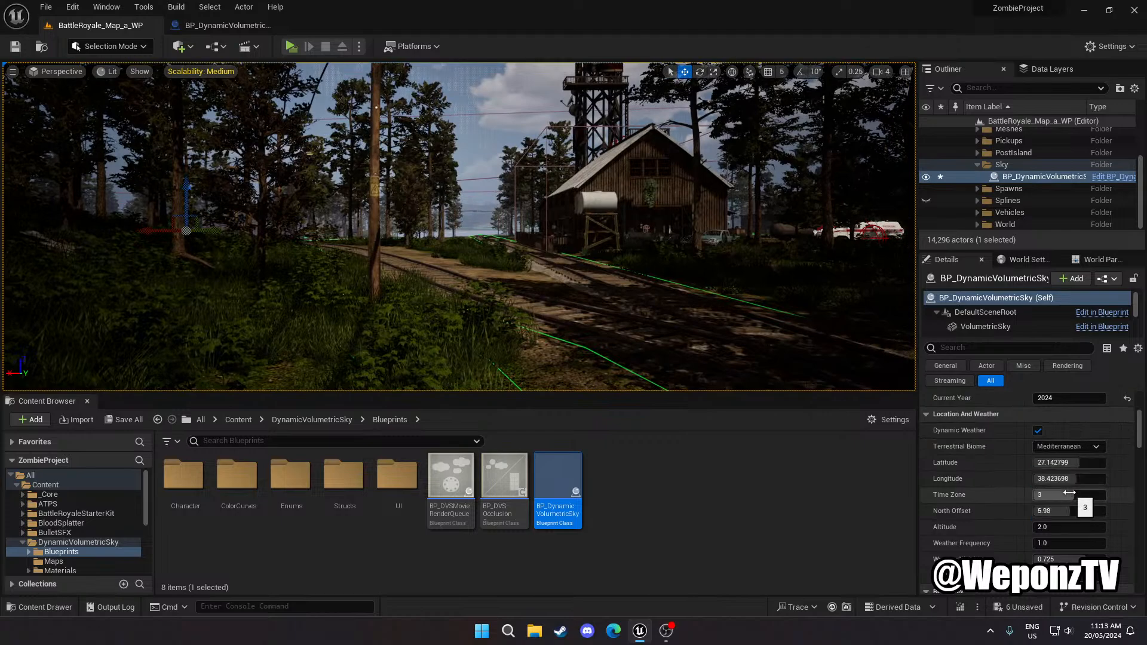
{"action": "left_click", "coordinate": [1080, 450]}
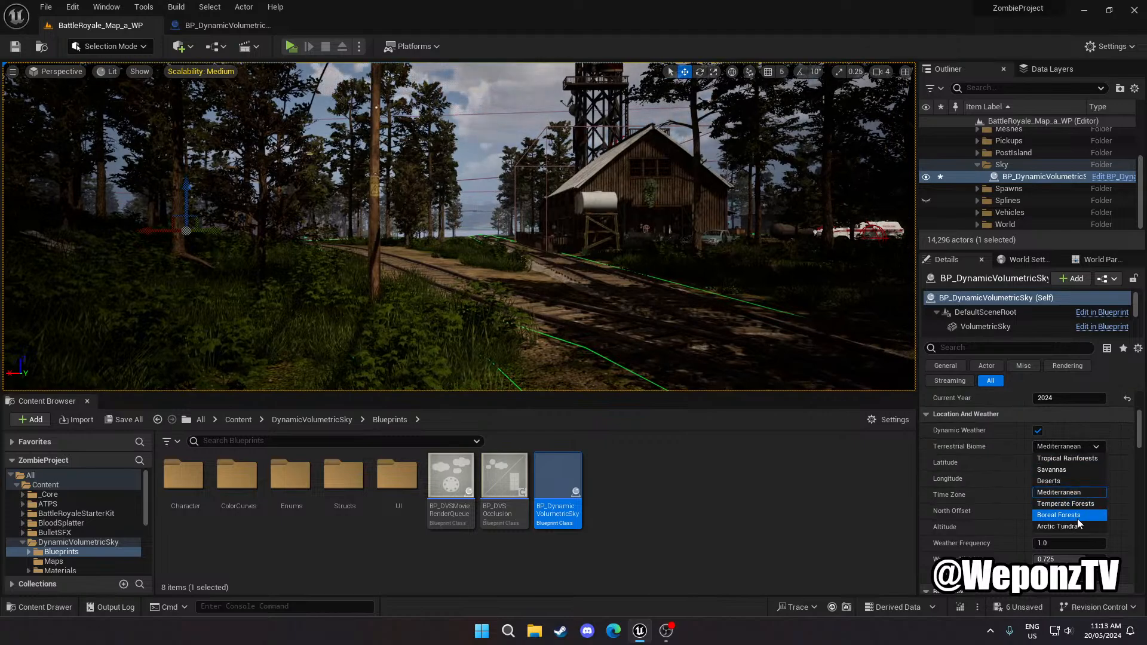
{"action": "left_click", "coordinate": [1074, 527]}
Set the Terrestrial Biome to Boreal Forests and preview it around the house and picket fence
{"action": "left_click", "coordinate": [1069, 447]}
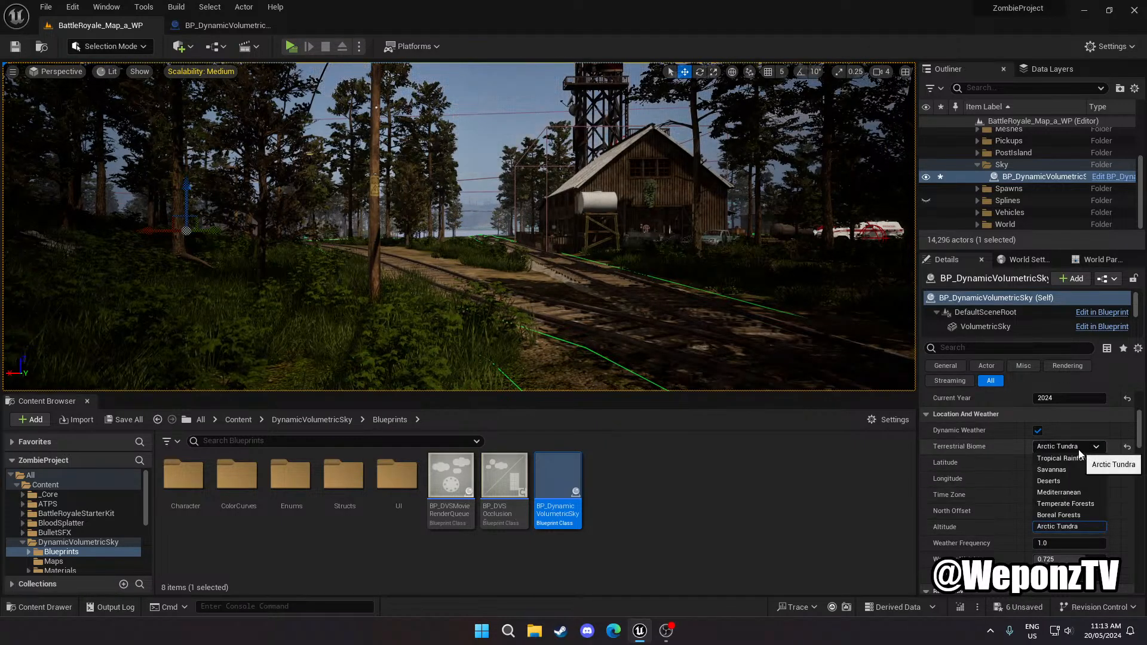
{"action": "left_click", "coordinate": [1058, 510]}
{"action": "right_click_drag", "start_coordinate": [459, 227], "coordinate": [759, 231]}
{"action": "key", "text": "w"}
{"action": "right_click_drag", "start_coordinate": [538, 227], "coordinate": [239, 234]}
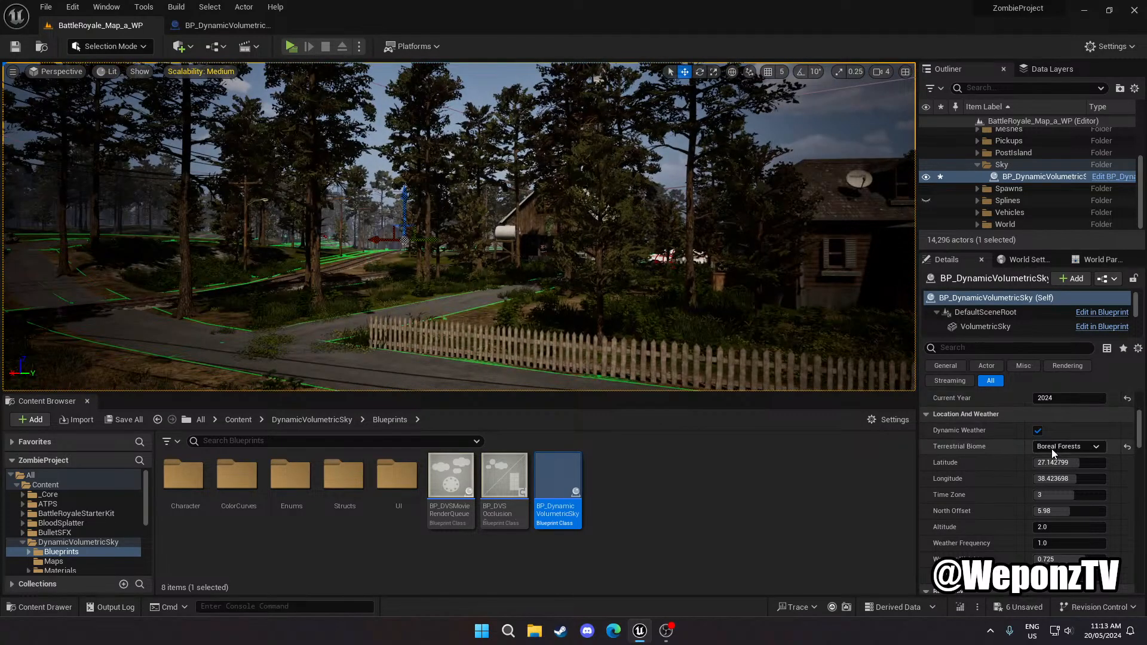
Turn off Dynamic Time on the sky actor and briefly check the level's world settings
{"action": "scroll", "coordinate": [1043, 445], "scroll_direction": "up", "scroll_amount": 3}
{"action": "left_click", "coordinate": [1038, 413]}
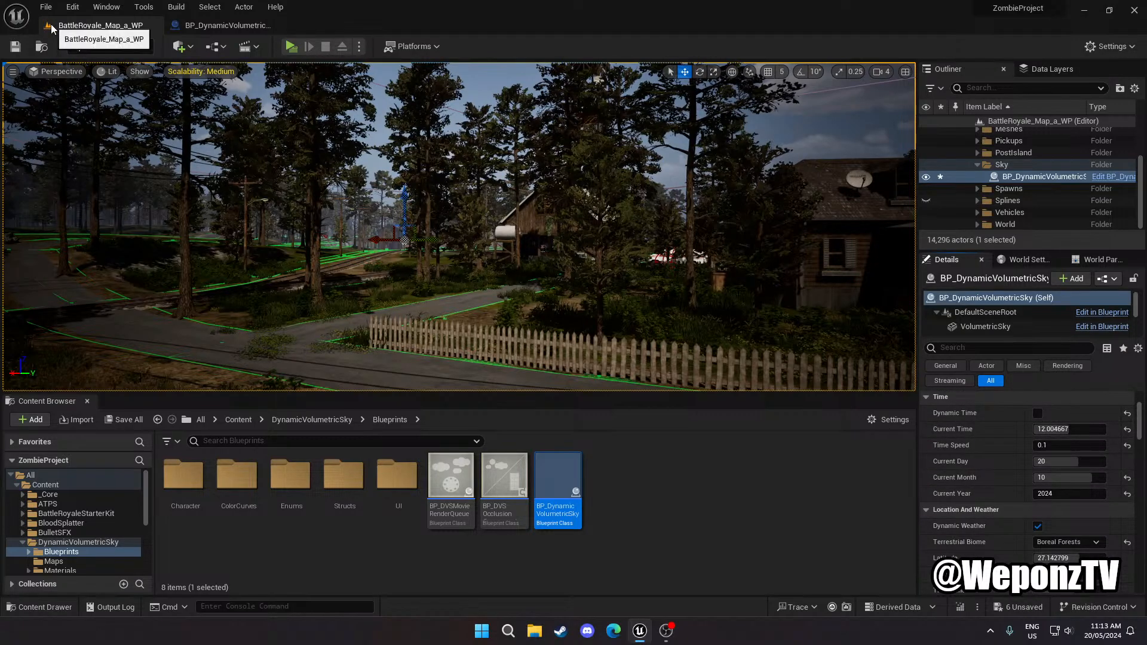
{"action": "left_click", "coordinate": [1029, 260]}
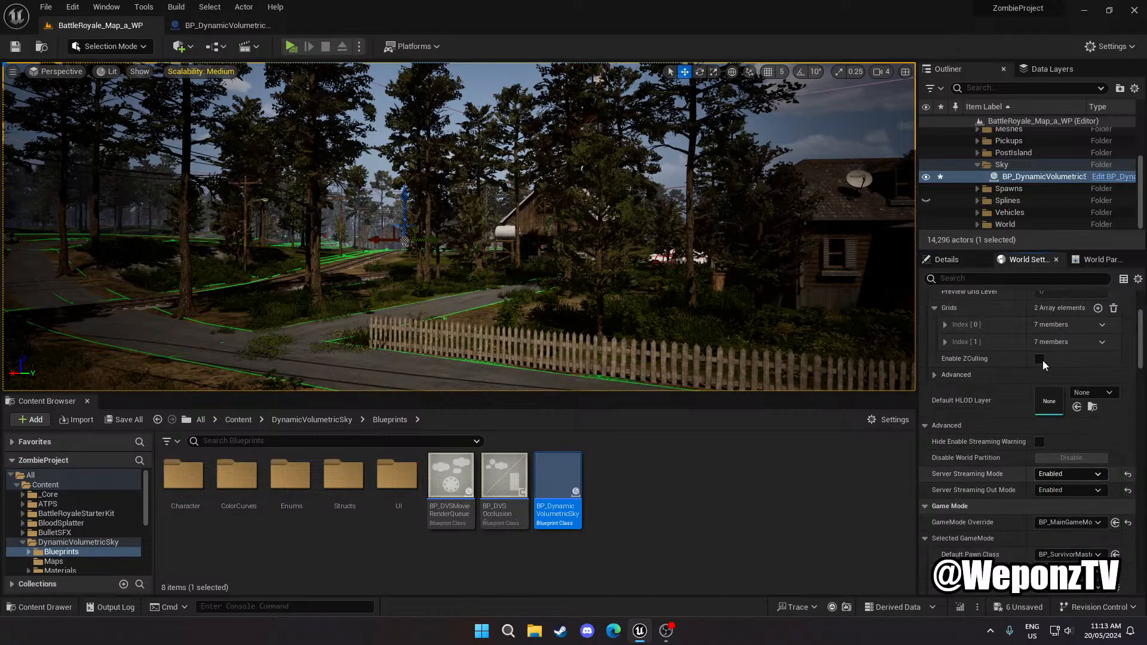
{"action": "left_click", "coordinate": [947, 260]}
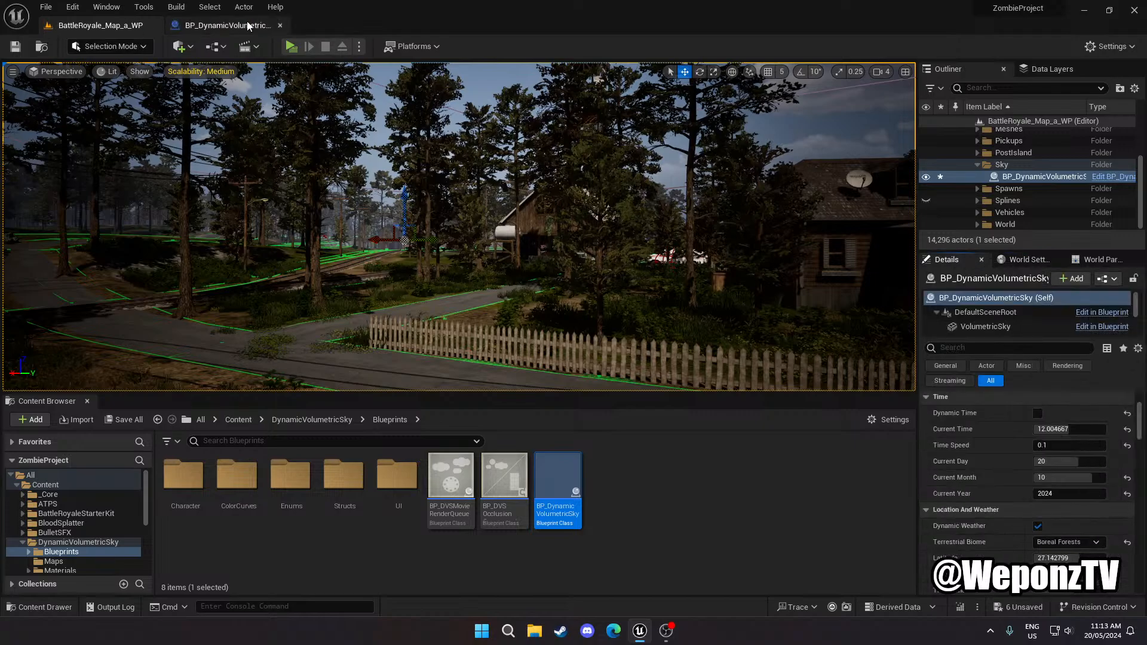
Save the current level and all other unsaved files
{"action": "left_click", "coordinate": [46, 8]}
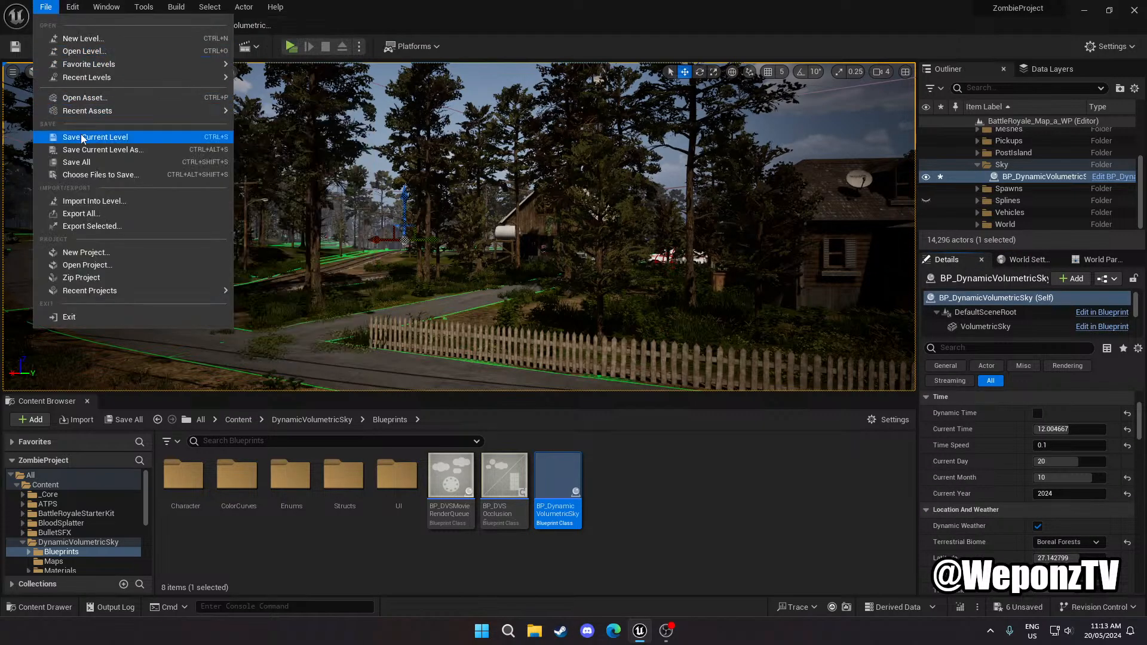
{"action": "left_click", "coordinate": [80, 133]}
{"action": "left_click", "coordinate": [46, 7]}
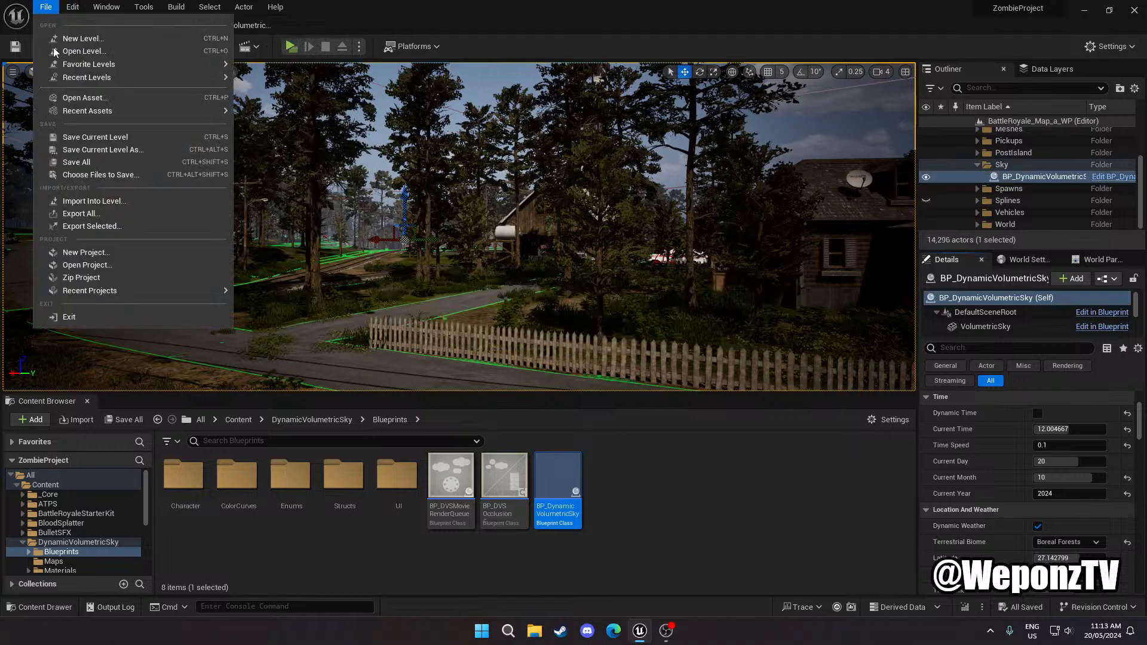
{"action": "left_click", "coordinate": [84, 157]}
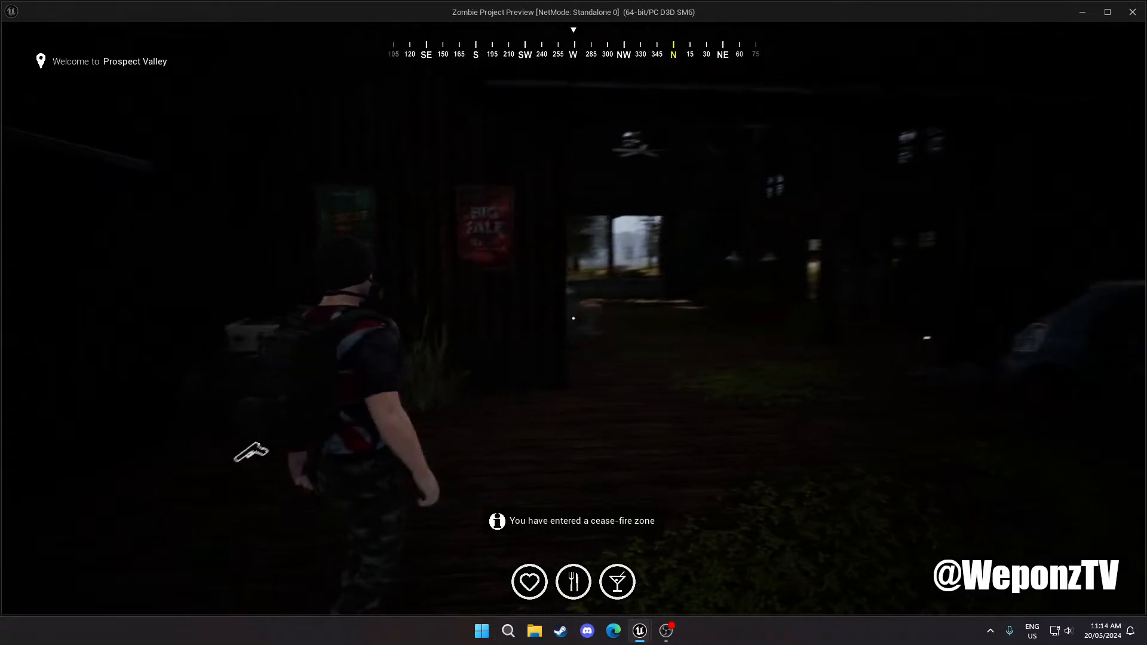
Walk the character into the dark barn in the game preview, stop the preview, close the Message Log and return to the level
{"action": "key", "text": "d"}
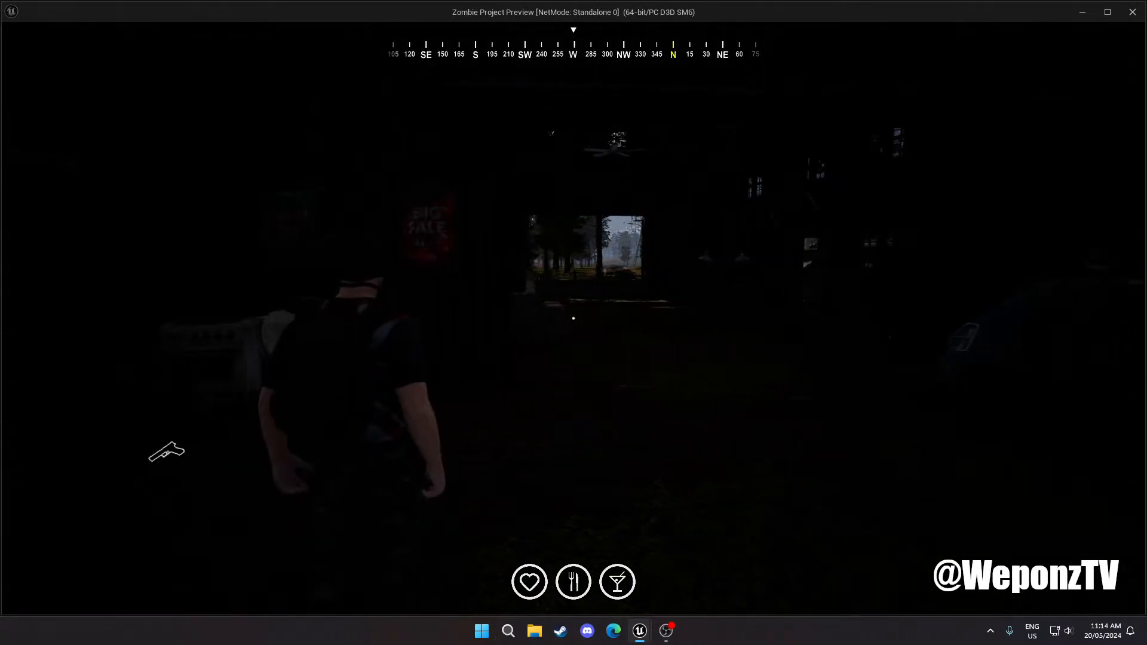
{"action": "key", "text": "alt+Tab"}
{"action": "key", "text": "Escape"}
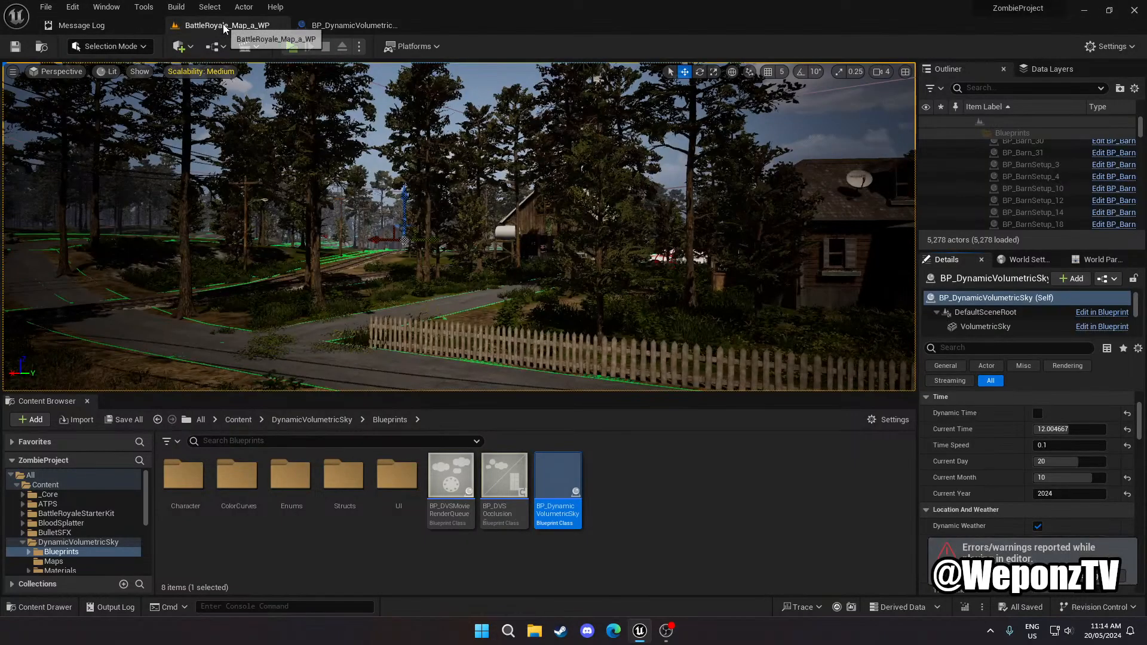
{"action": "left_click", "coordinate": [152, 26]}
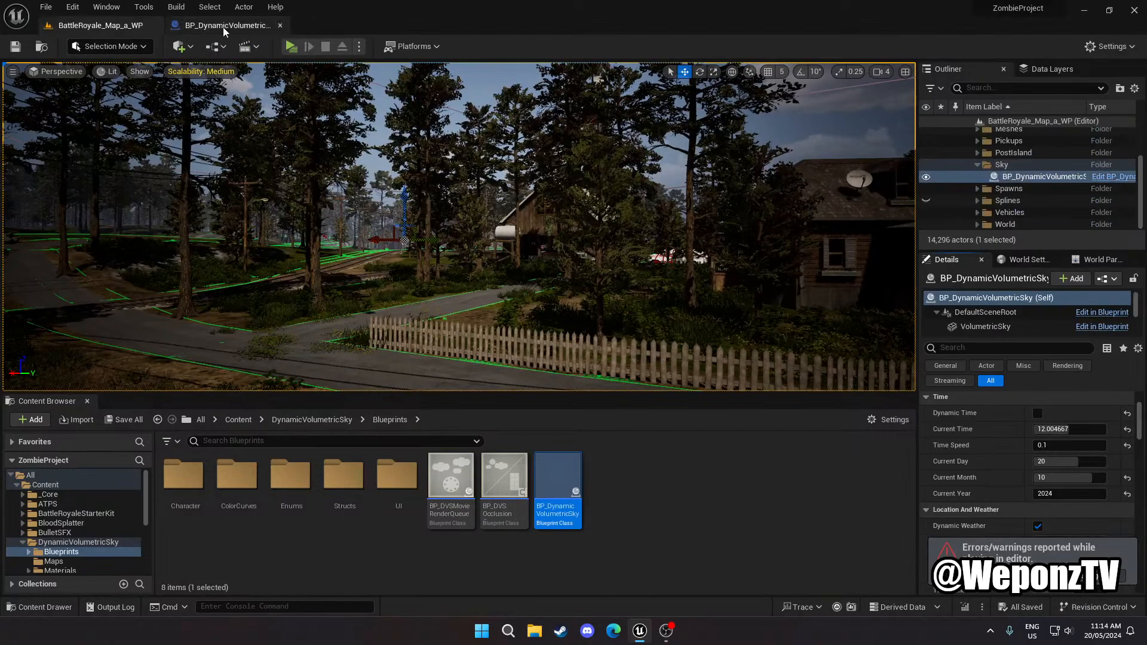
{"action": "left_click", "coordinate": [229, 28]}
{"action": "left_click", "coordinate": [97, 30]}
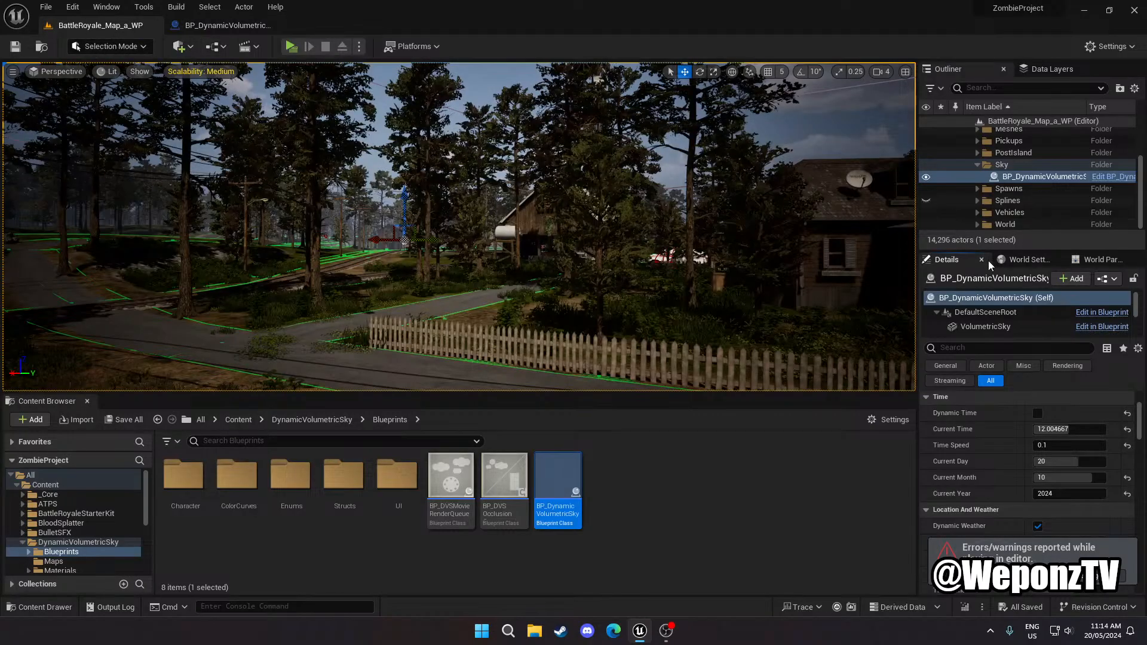
Filter the sky actor's properties for "lumen" and set both Global Illumination Method and Reflection Method to None
{"action": "left_click", "coordinate": [976, 347]}
{"action": "type", "text": "lum"}
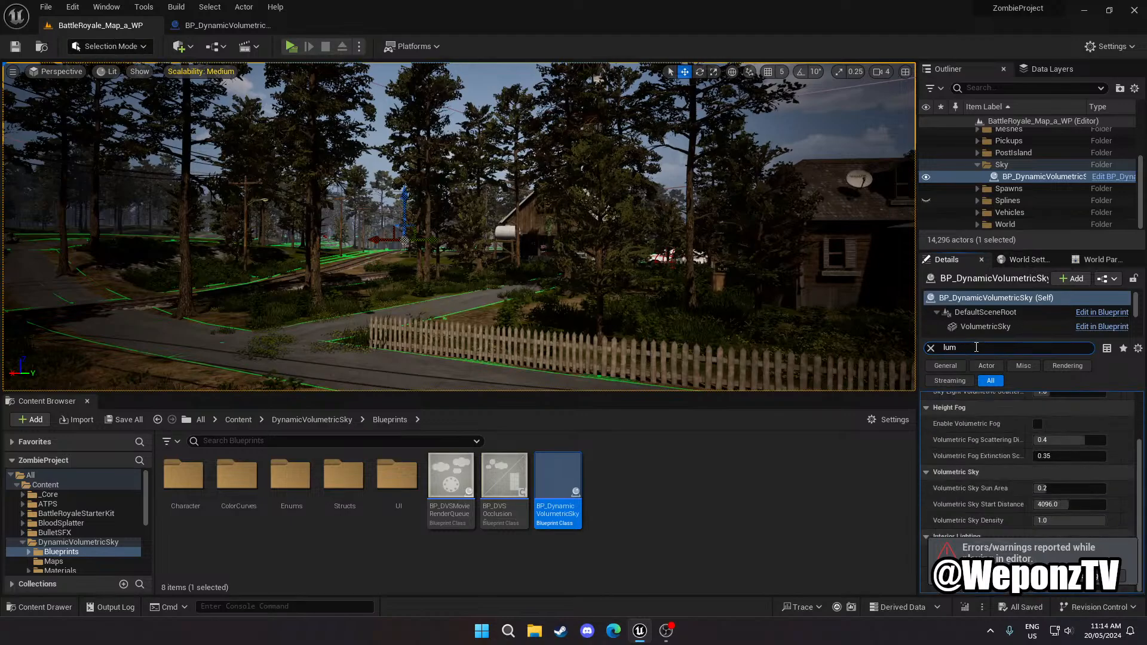
{"action": "type", "text": "en"}
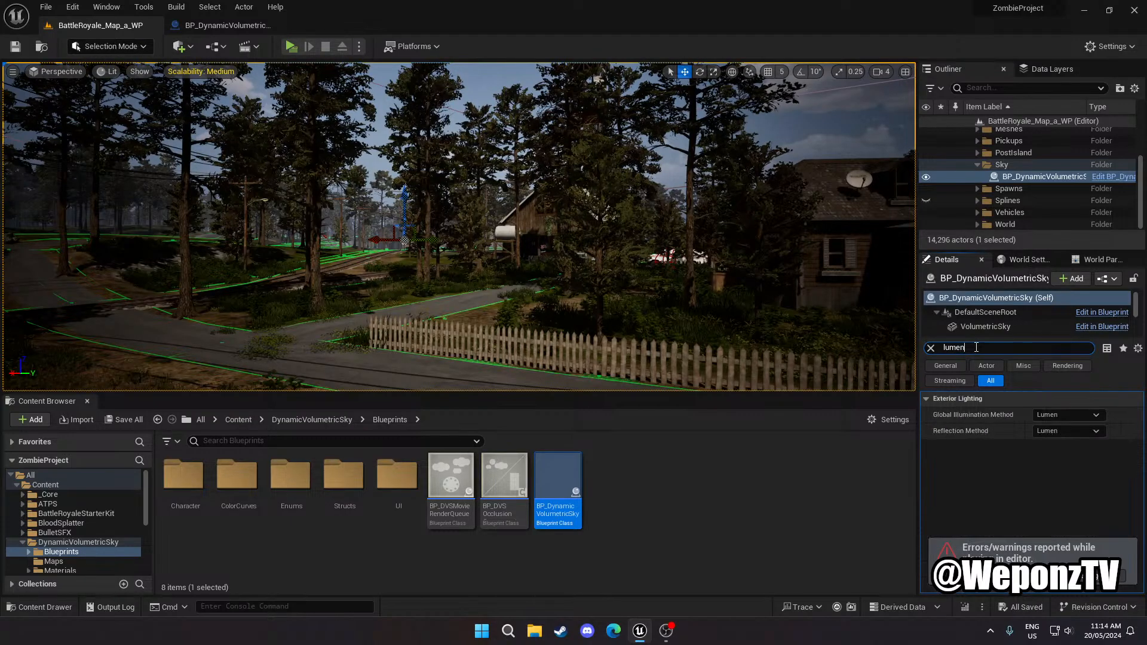
{"action": "left_click", "coordinate": [1043, 418]}
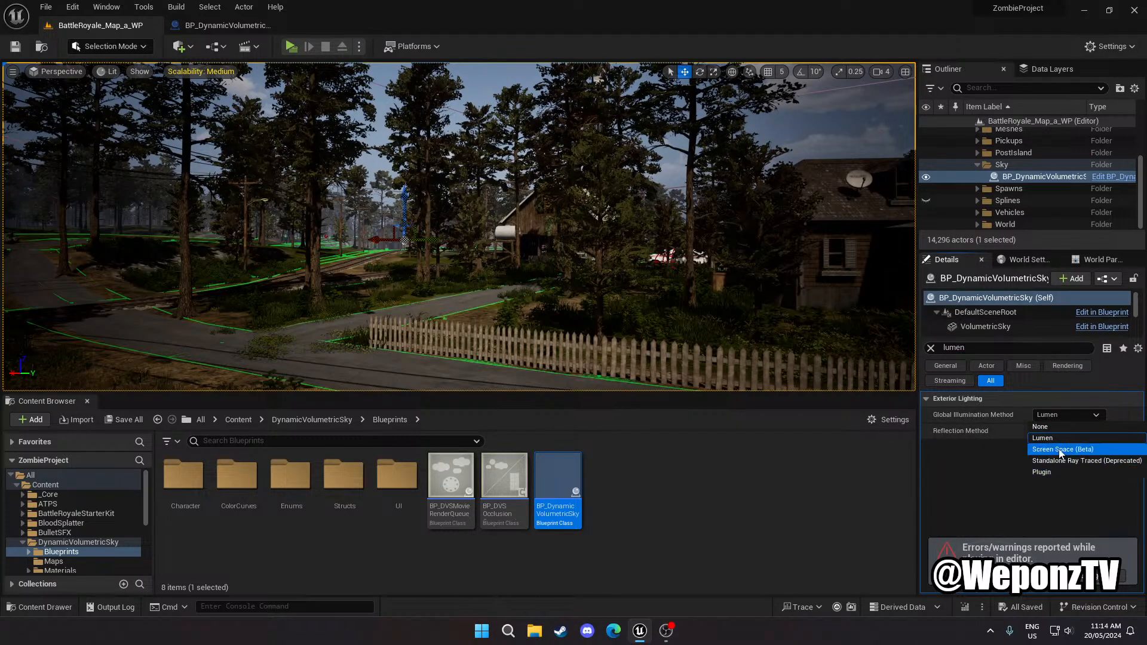
{"action": "left_click", "coordinate": [1054, 426]}
{"action": "left_click", "coordinate": [1061, 433]}
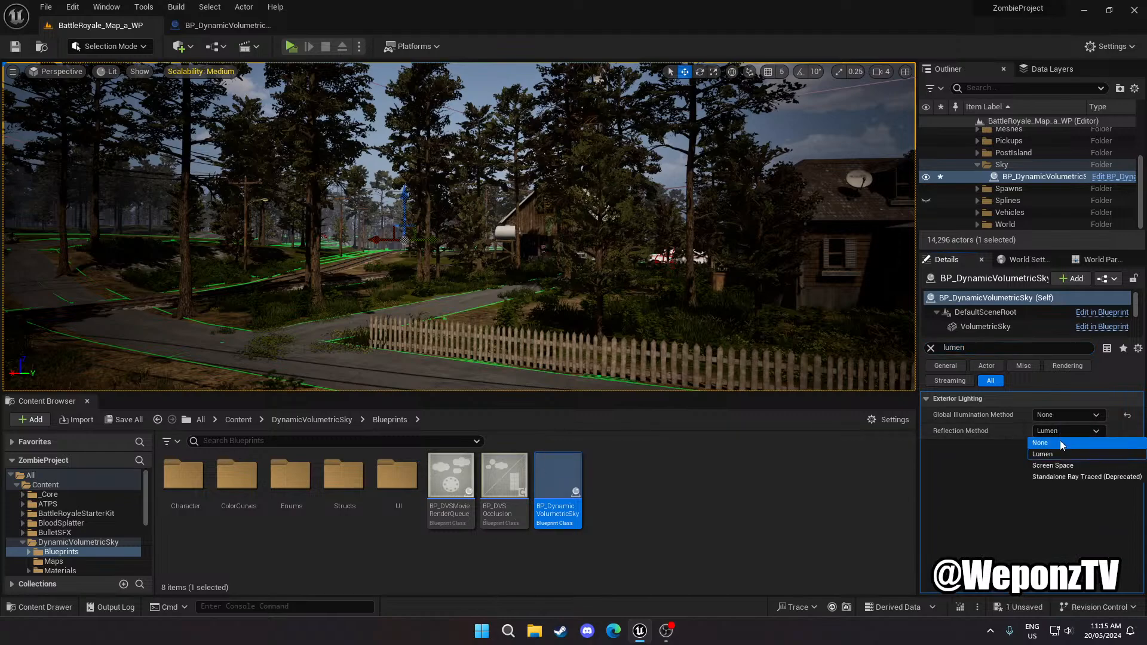
{"action": "left_click", "coordinate": [1060, 442]}
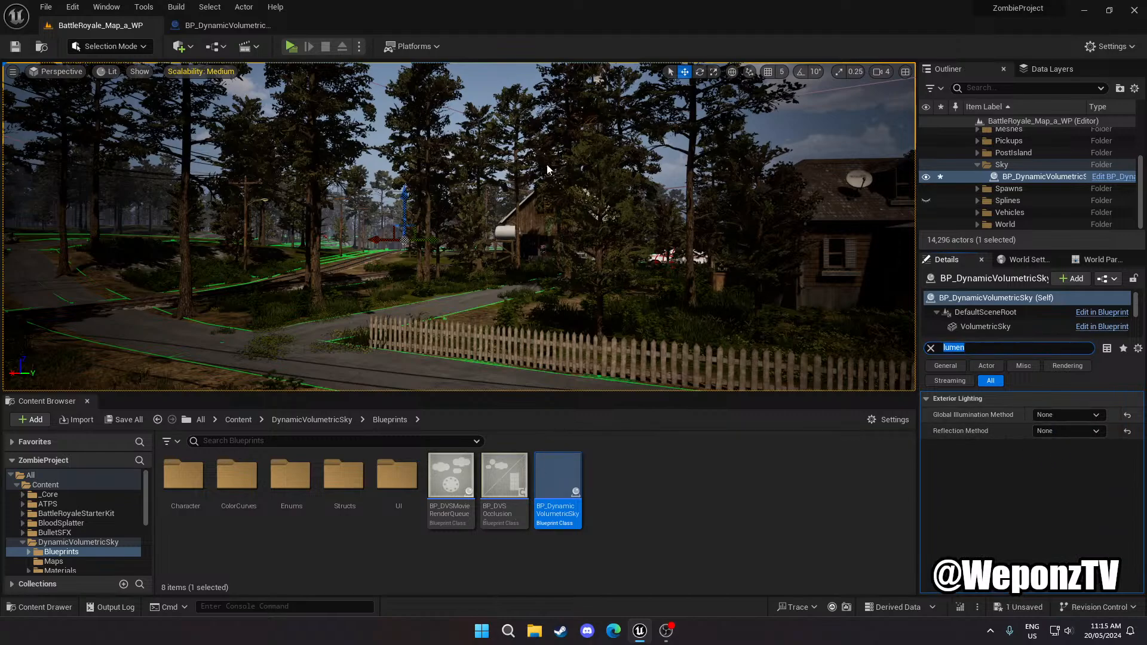
Save the current level and all remaining unsaved files
{"action": "left_click", "coordinate": [42, 6]}
{"action": "left_click", "coordinate": [86, 136]}
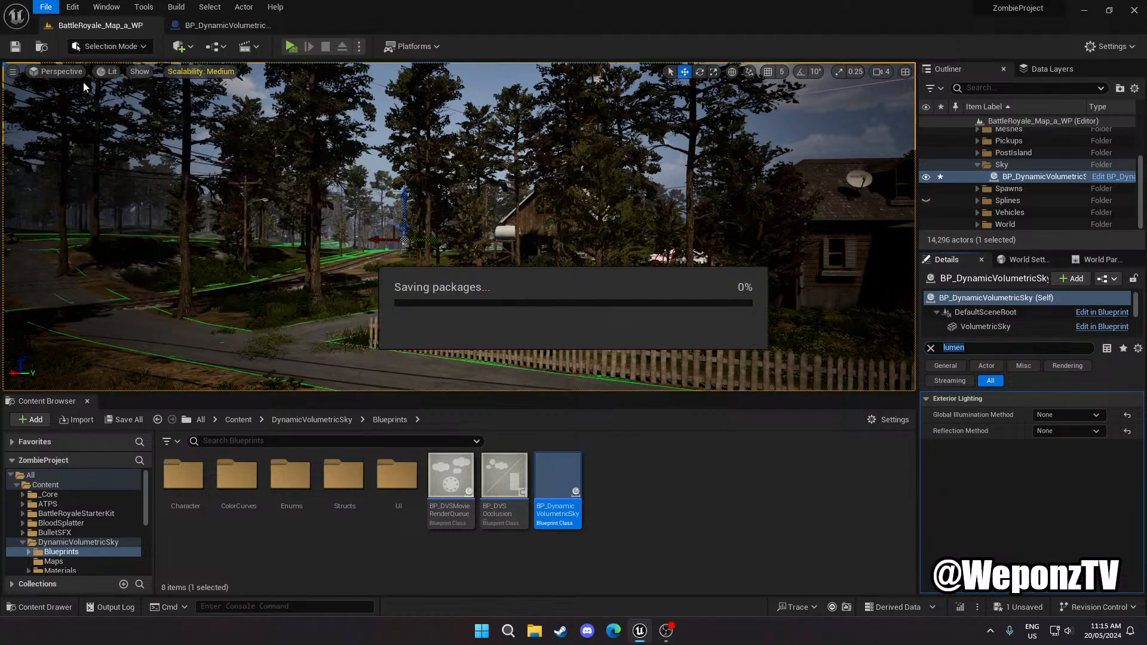
{"action": "left_click", "coordinate": [46, 6]}
{"action": "left_click", "coordinate": [94, 164]}
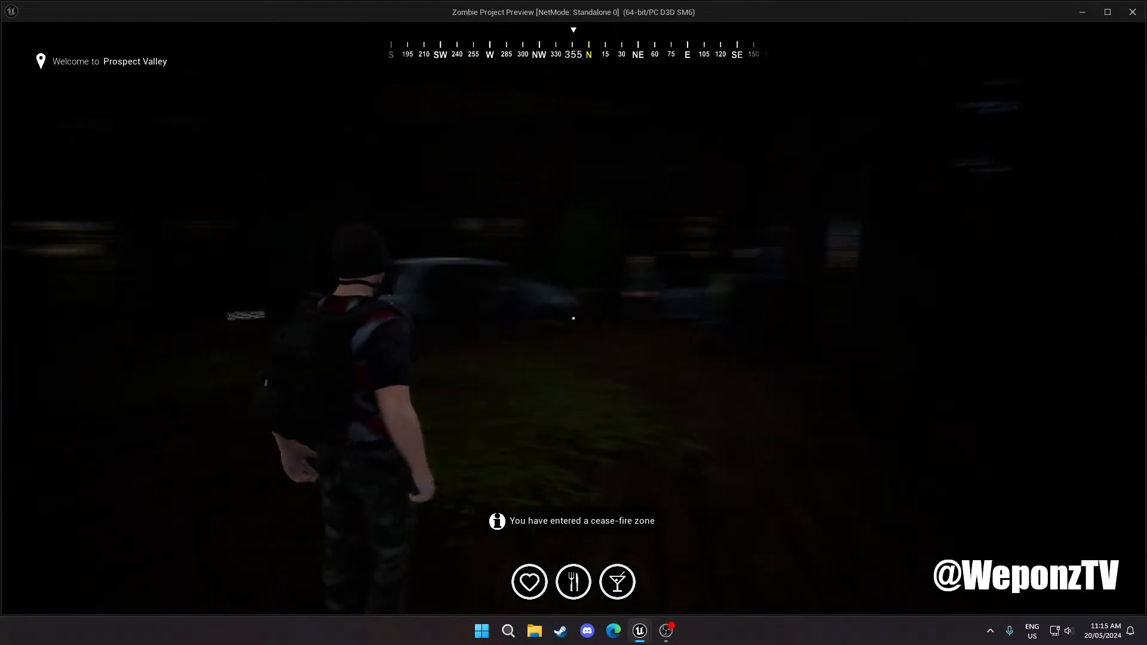
Run the character through the barn, out across the railway tracks and back inside to check the lighting in the game preview
{"action": "key", "text": "w"}
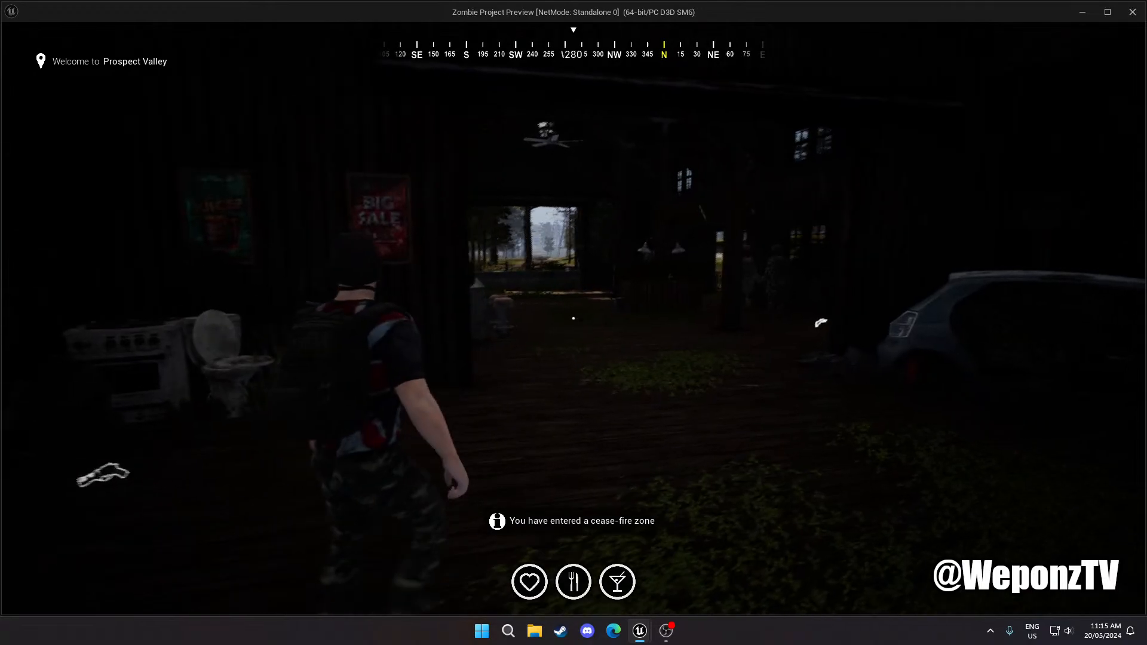
{"action": "key", "text": "w"}
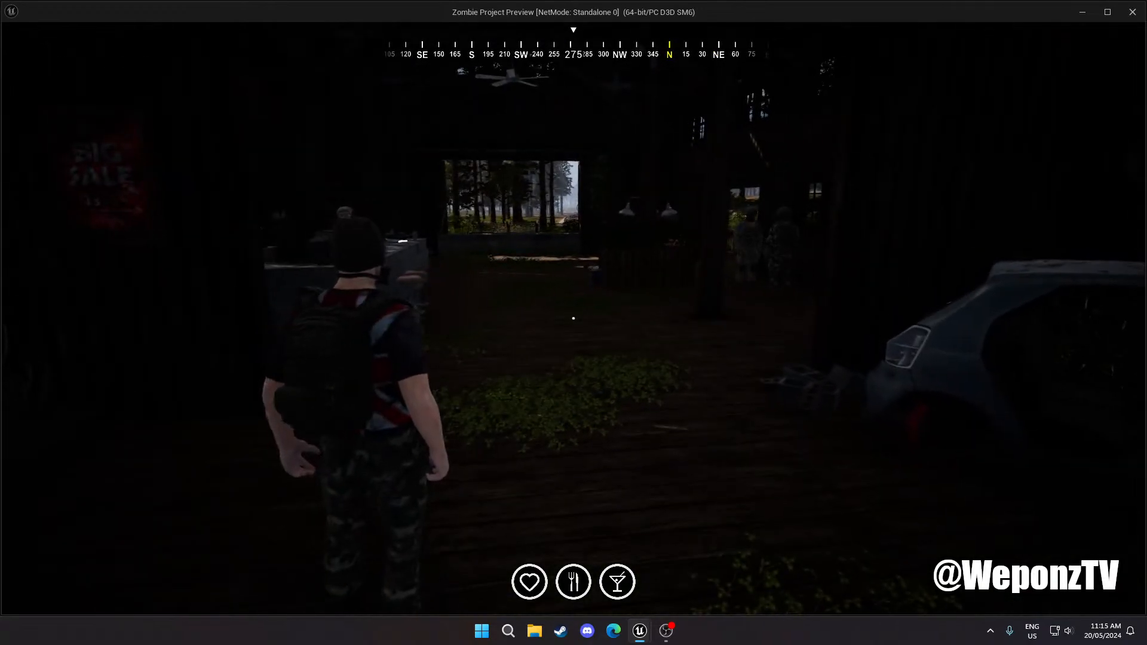
{"action": "key", "text": "w"}
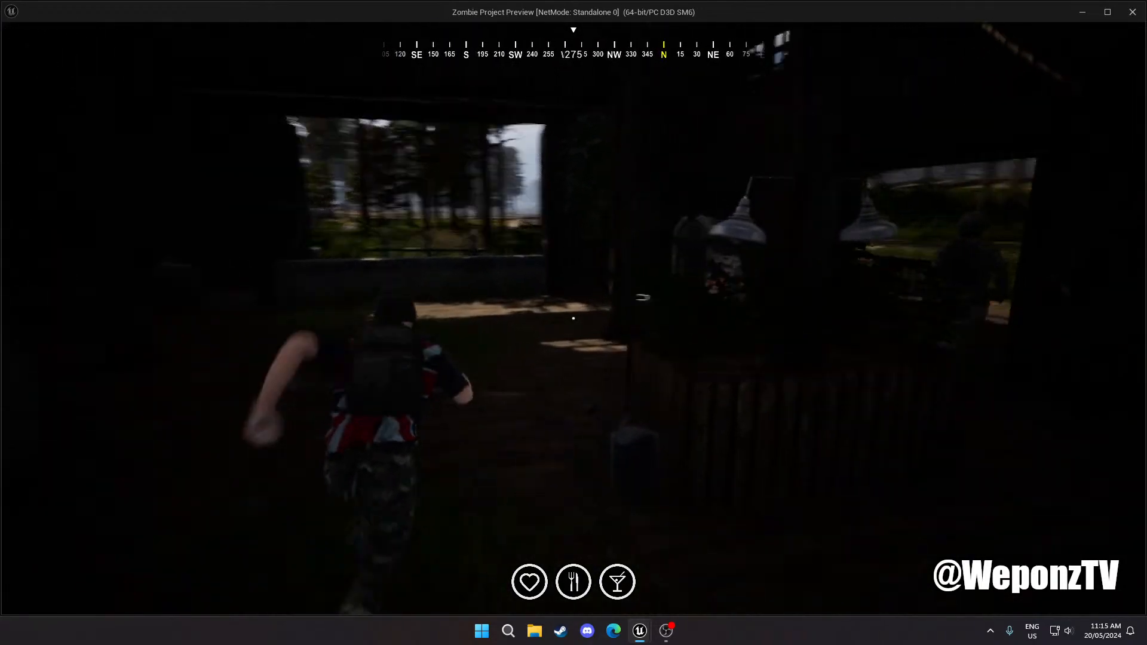
{"action": "key", "text": "w"}
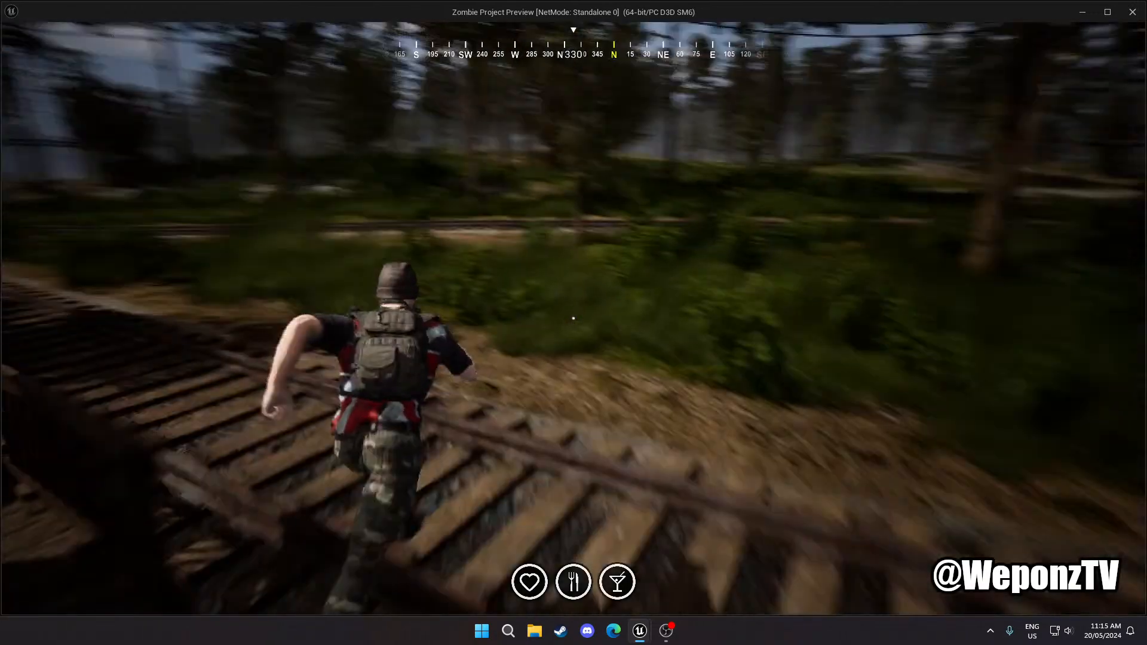
{"action": "key", "text": "w"}
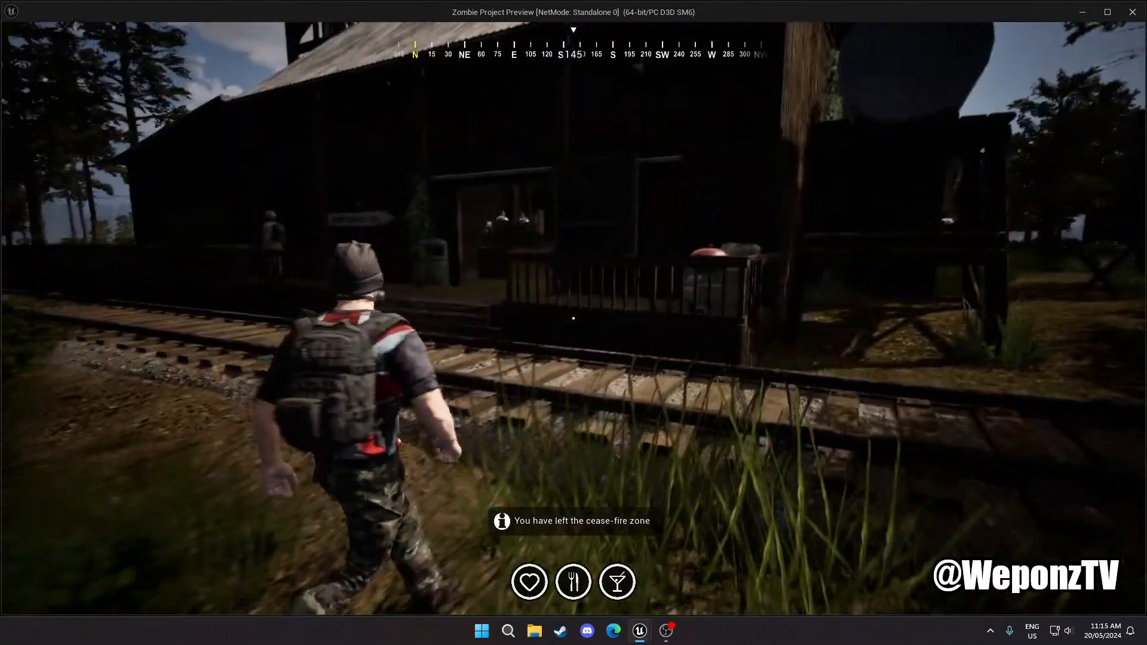
{"action": "key", "text": "w"}
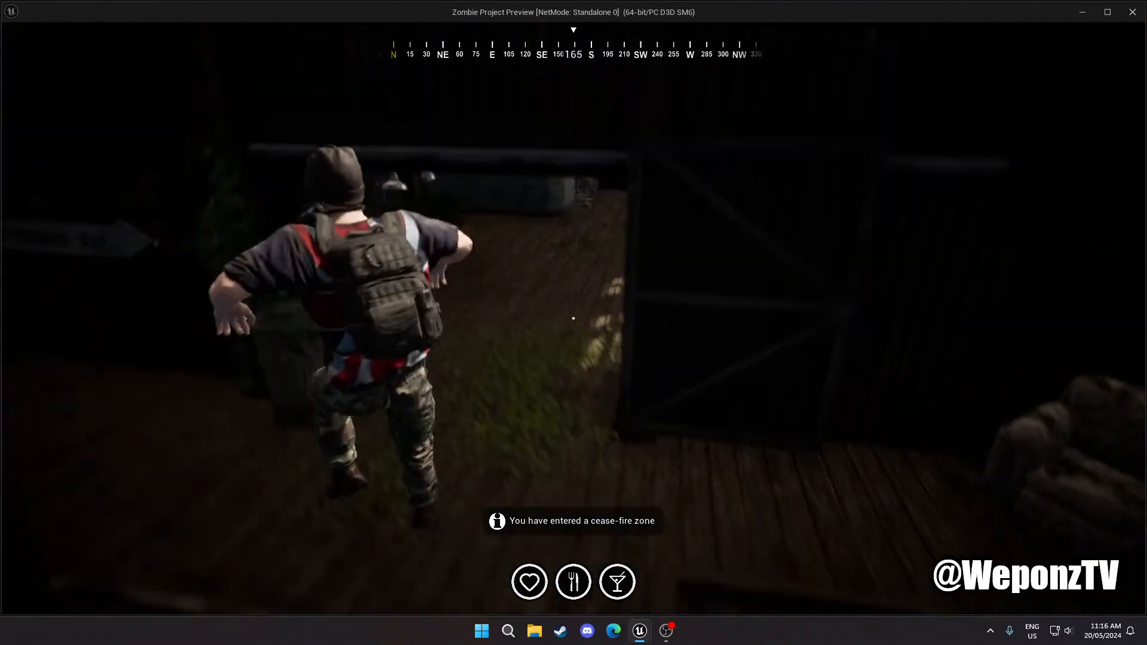
{"action": "key", "text": "w"}
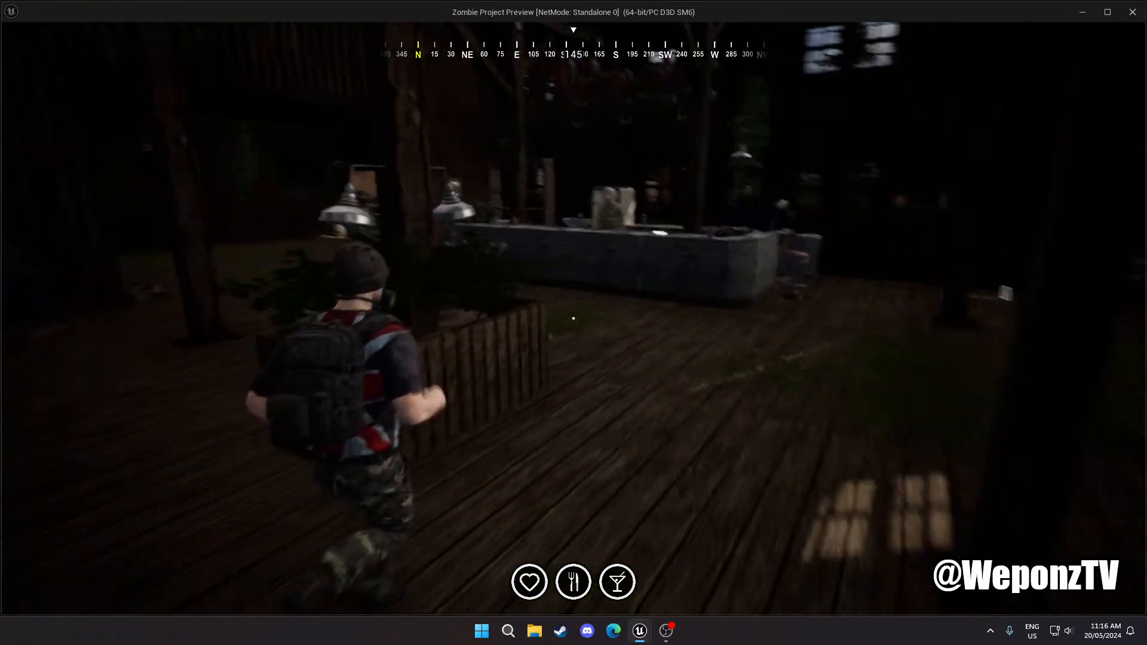
{"action": "key", "text": "w"}
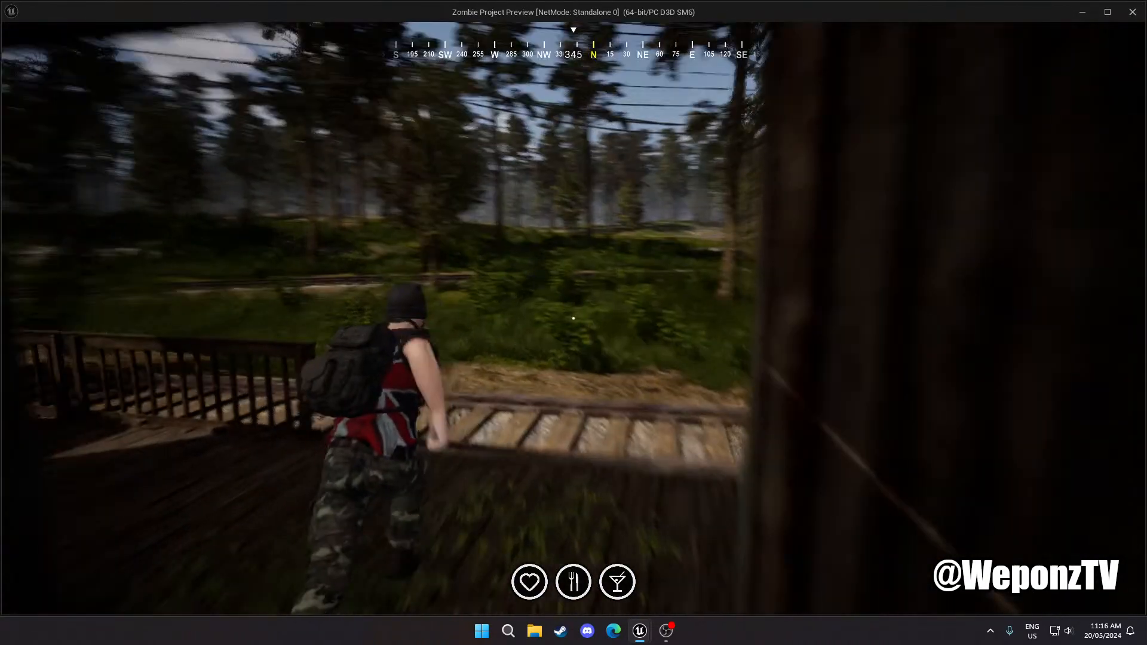
Run the character along the railway tracks to check the outdoor lighting, end the game preview and close the Message Log
{"action": "key", "text": "w"}
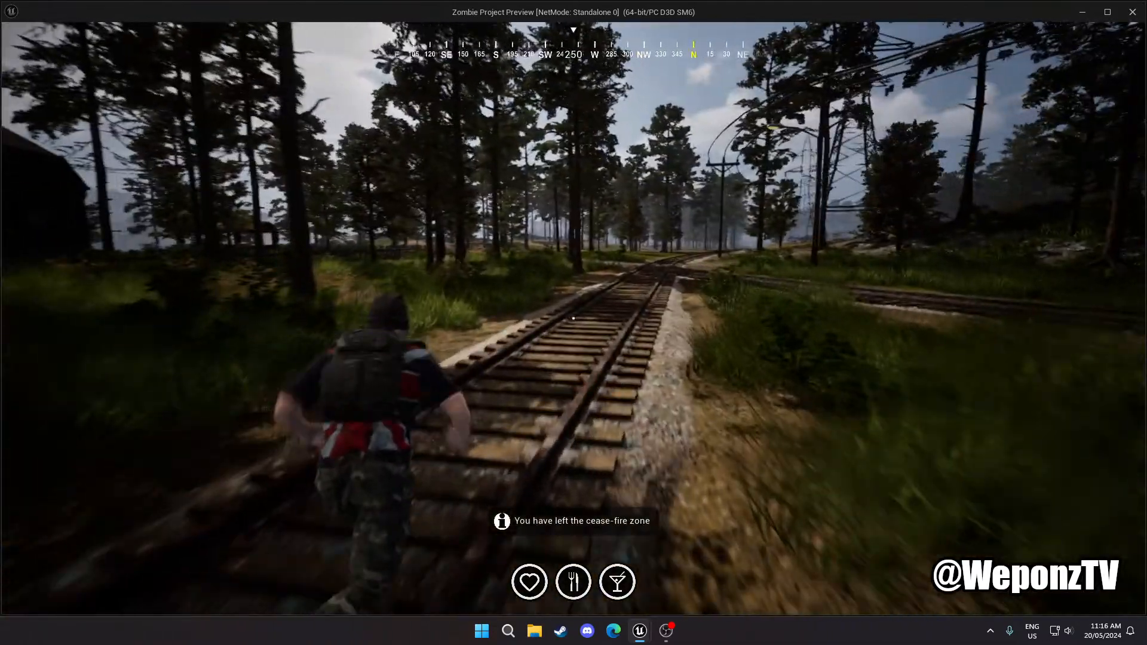
{"action": "key", "text": "w"}
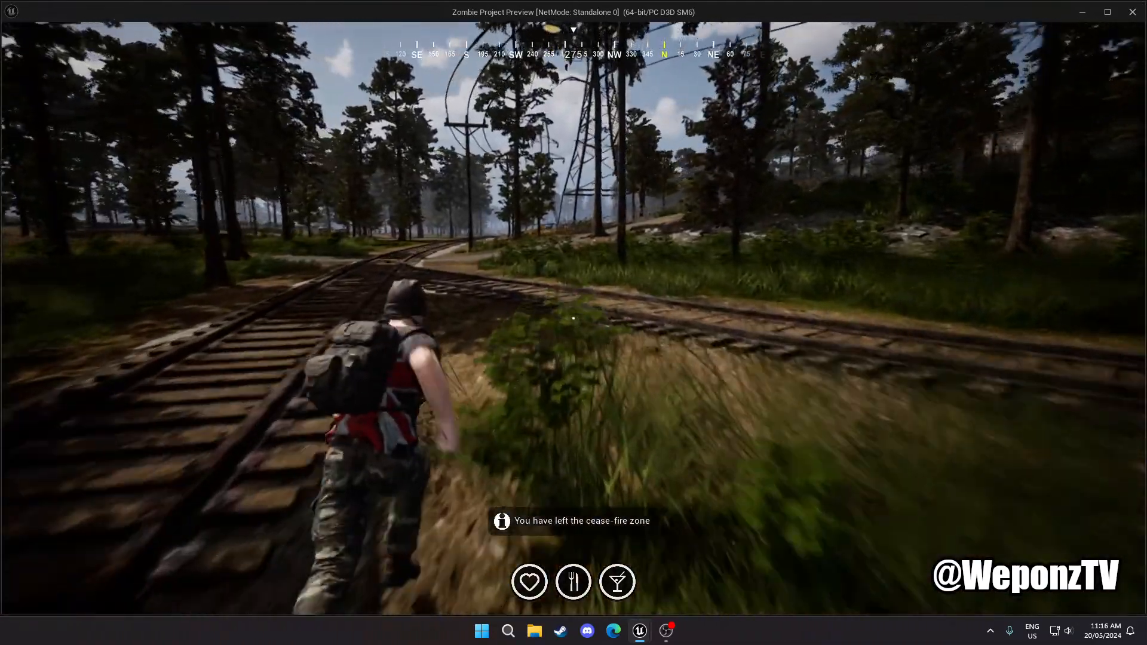
{"action": "key", "text": "w"}
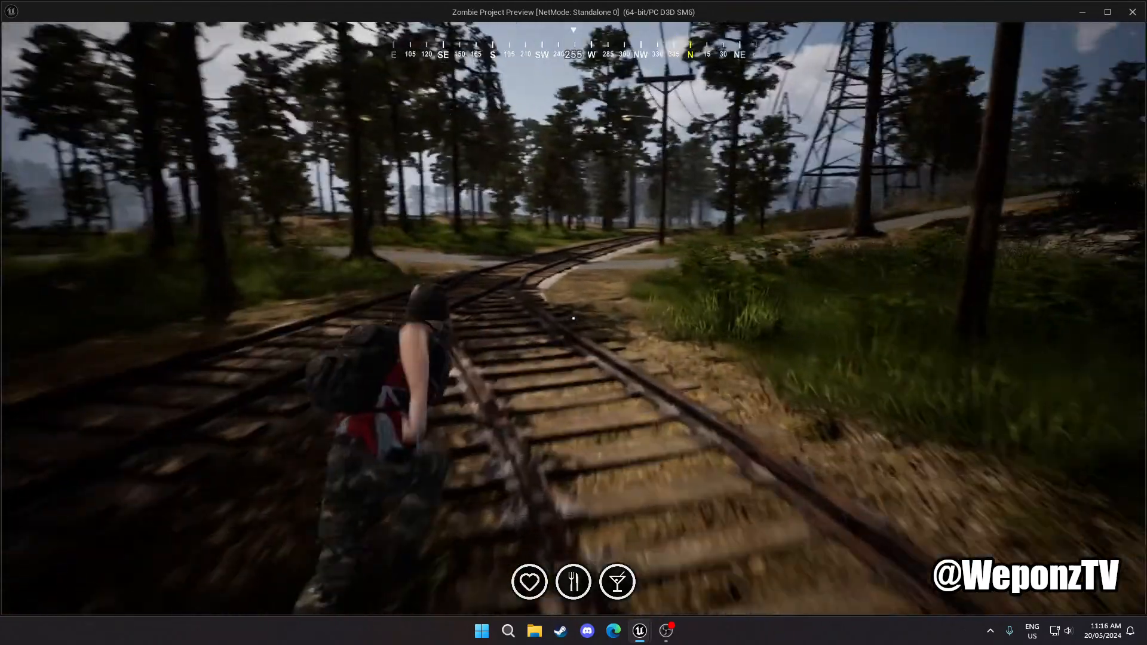
{"action": "key", "text": "w"}
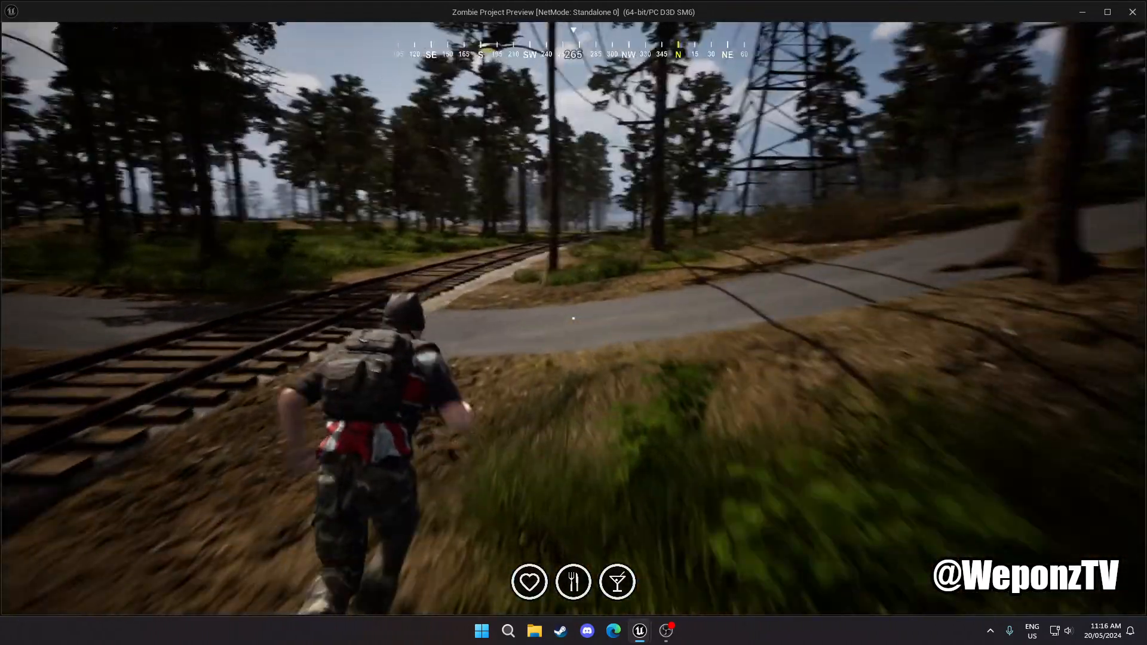
{"action": "key", "text": "Escape"}
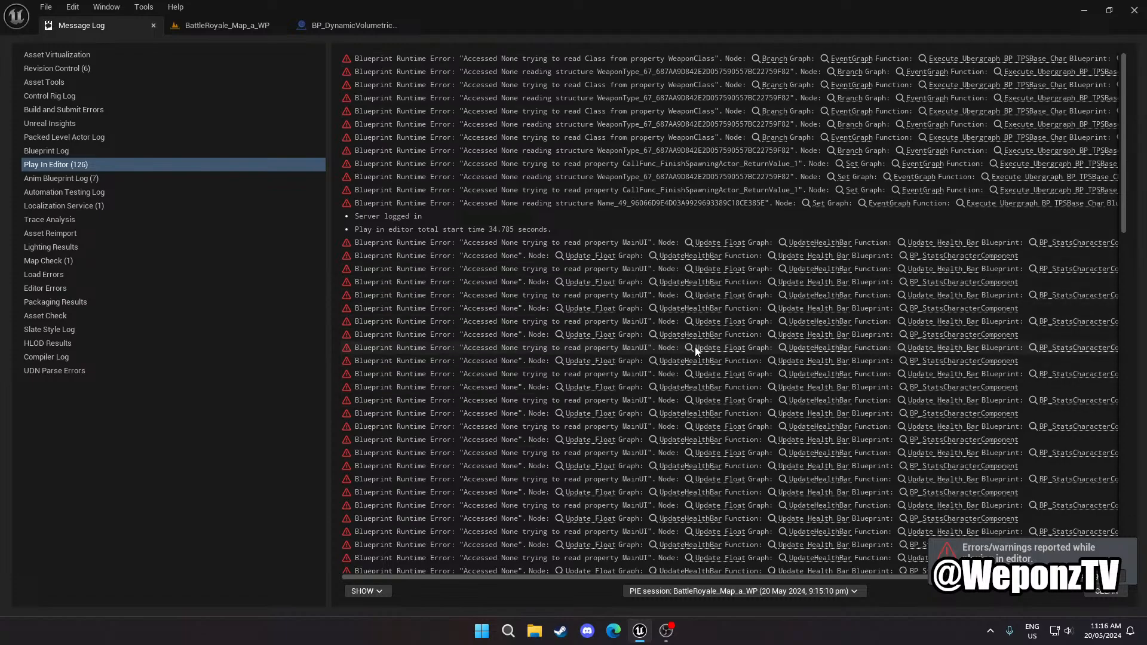
{"action": "left_click", "coordinate": [153, 25]}
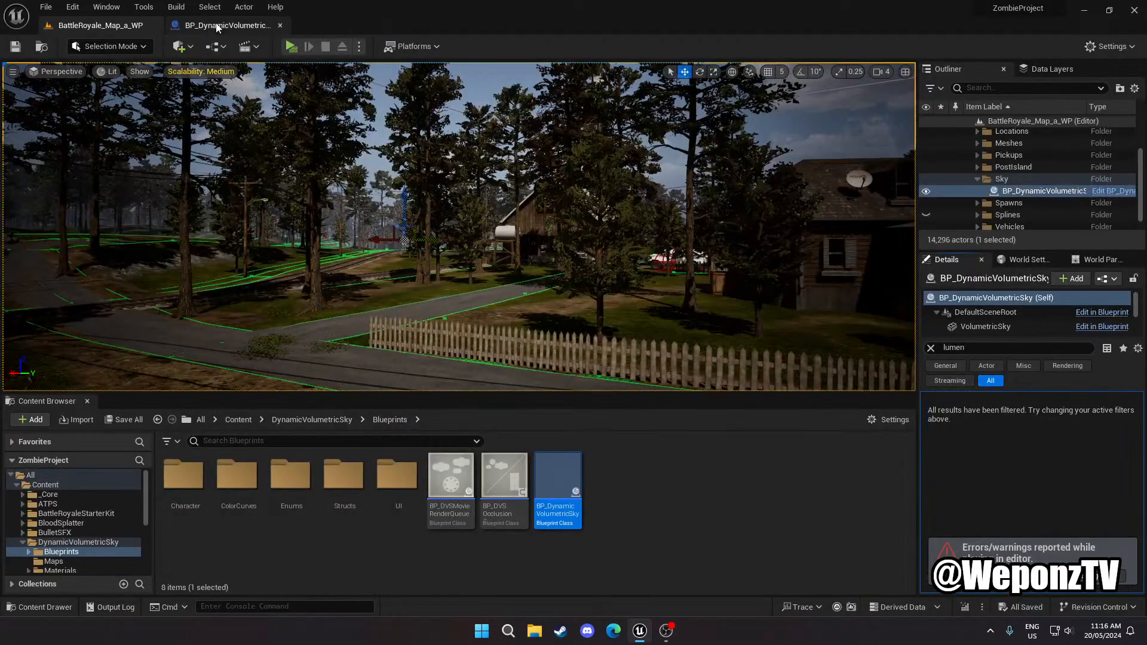
Examine the sky optimization and timer nodes in the Event Graph of BP_DynamicVolumetricSky
{"action": "left_click", "coordinate": [228, 25]}
{"action": "right_click_drag", "start_coordinate": [596, 260], "coordinate": [650, 290]}
{"action": "scroll", "coordinate": [670, 317], "scroll_direction": "down", "scroll_amount": 4}
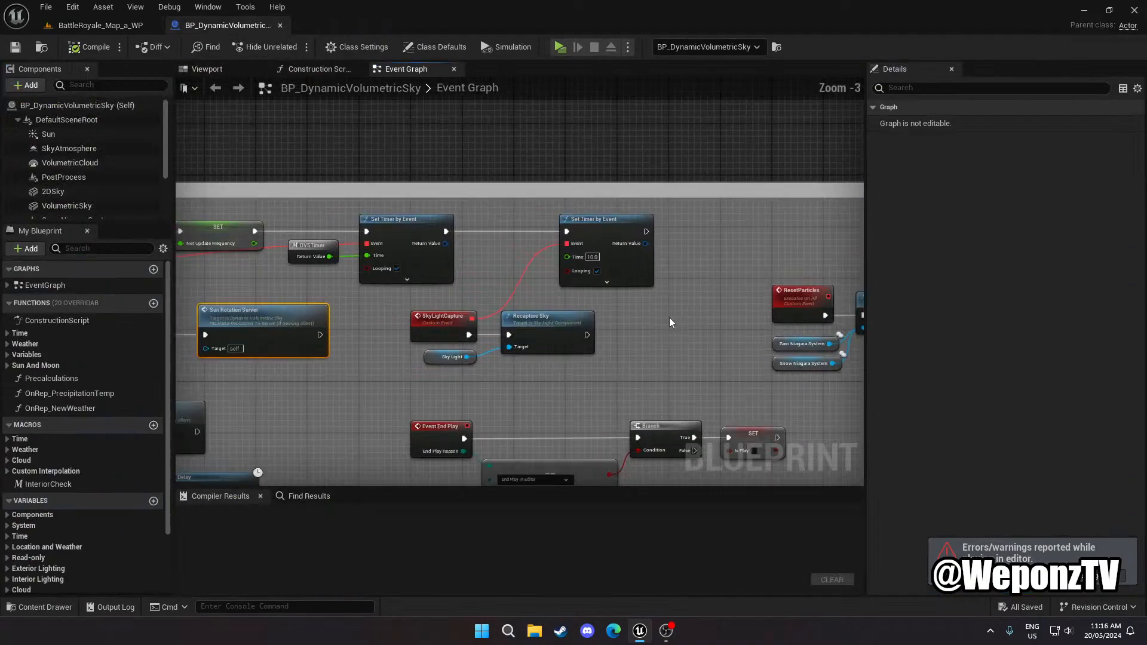
{"action": "right_click_drag", "start_coordinate": [386, 285], "coordinate": [497, 221]}
{"action": "scroll", "coordinate": [499, 225], "scroll_direction": "up", "scroll_amount": 3}
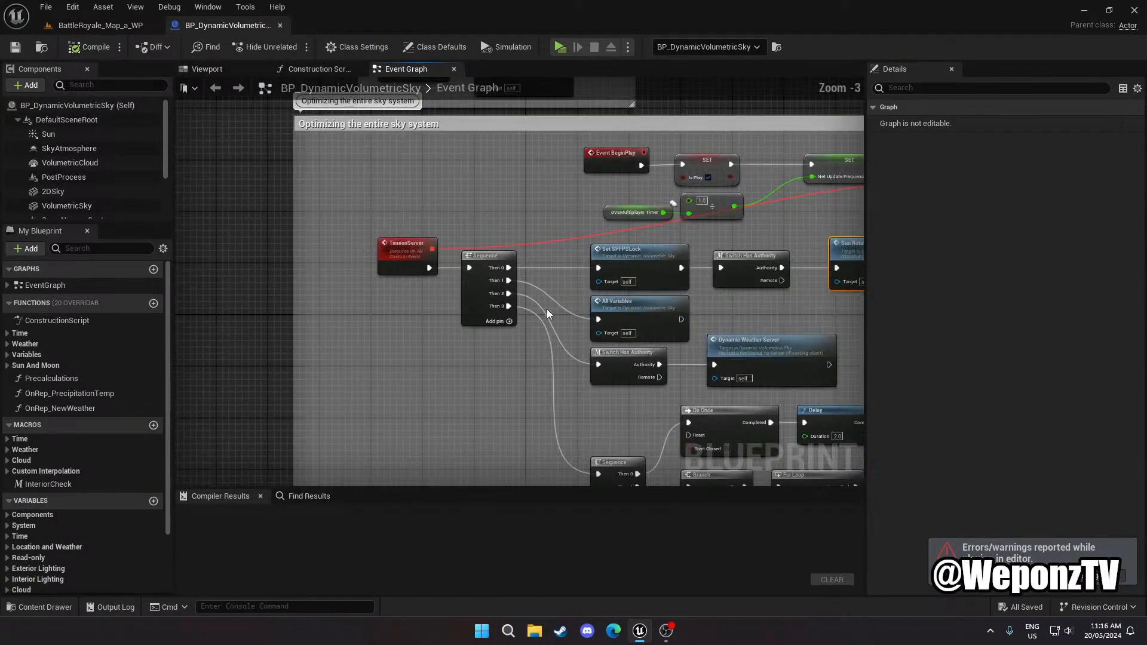
{"action": "right_click_drag", "start_coordinate": [547, 310], "coordinate": [376, 218]}
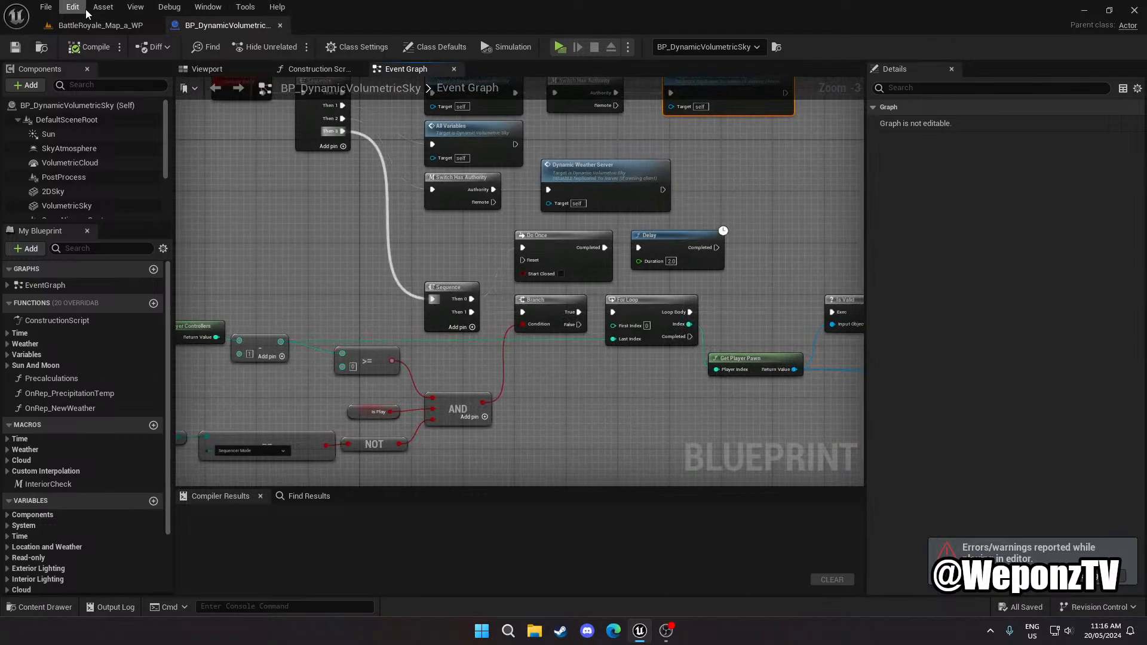
Return to the level, clear the property filter and select the sky actor's Sun component
{"action": "left_click", "coordinate": [100, 25]}
{"action": "left_click", "coordinate": [931, 349]}
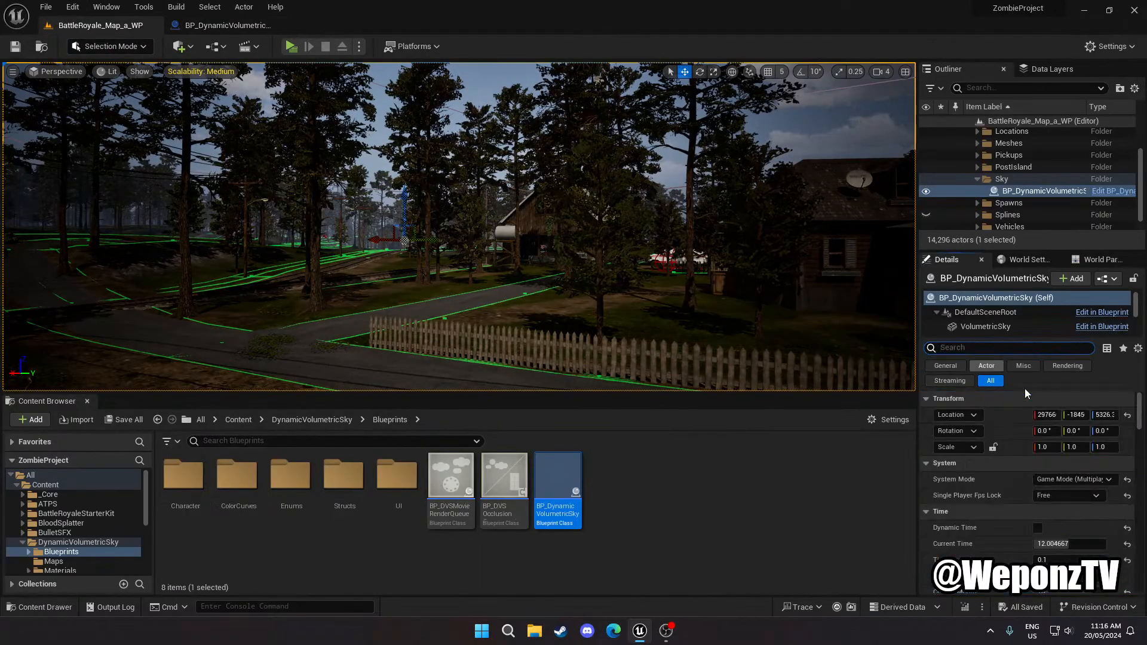
{"action": "scroll", "coordinate": [1017, 322], "scroll_direction": "down", "scroll_amount": 2}
{"action": "scroll", "coordinate": [1018, 323], "scroll_direction": "down", "scroll_amount": 3}
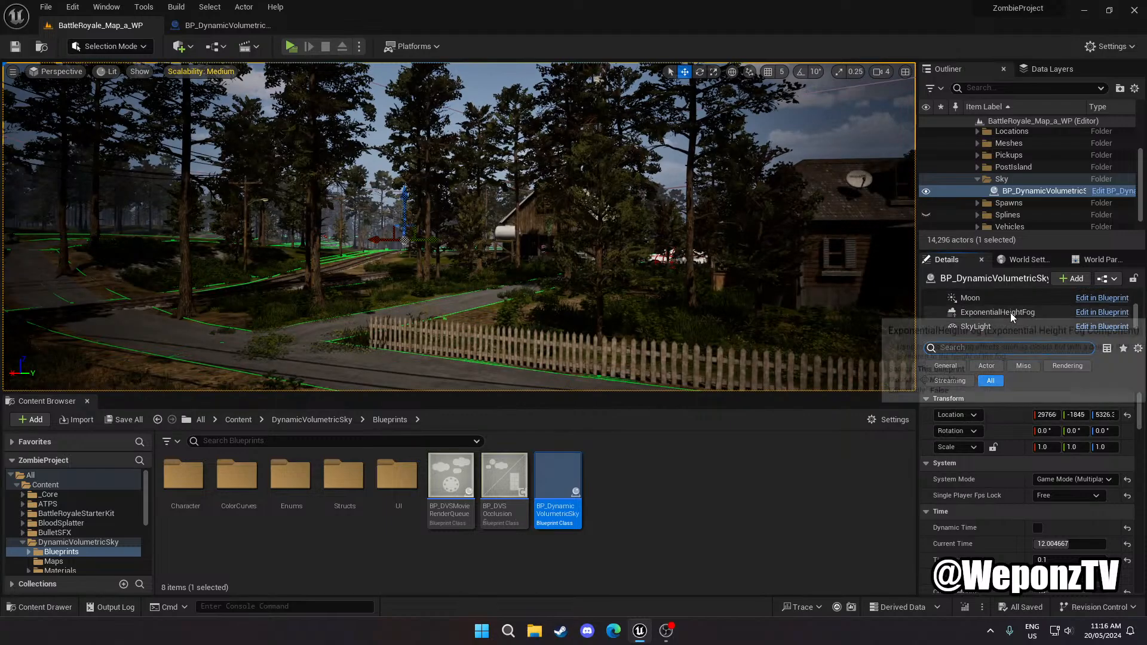
{"action": "scroll", "coordinate": [1010, 313], "scroll_direction": "up", "scroll_amount": 1}
{"action": "left_click", "coordinate": [969, 304]}
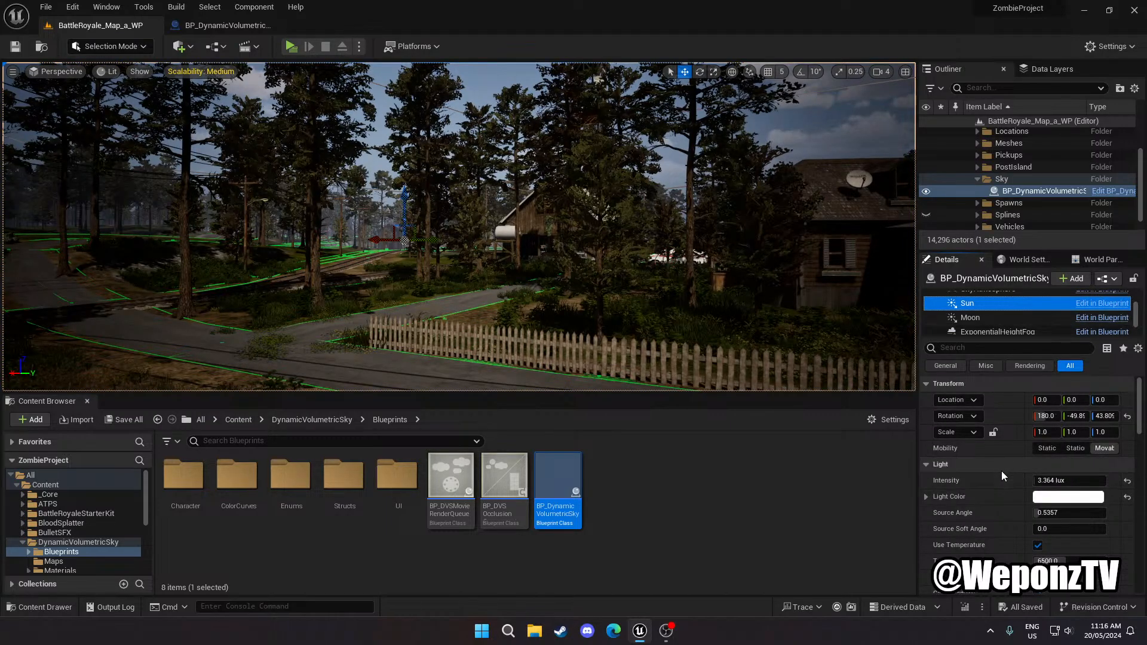
Try to change the Sun light's Intensity
{"action": "left_click", "coordinate": [1046, 482]}
{"action": "mouse_move", "coordinate": [1047, 482]}
{"action": "left_mouse_down"}
{"action": "mouse_move", "coordinate": [1088, 481]}
{"action": "mouse_move", "coordinate": [1050, 482]}
{"action": "left_mouse_up"}
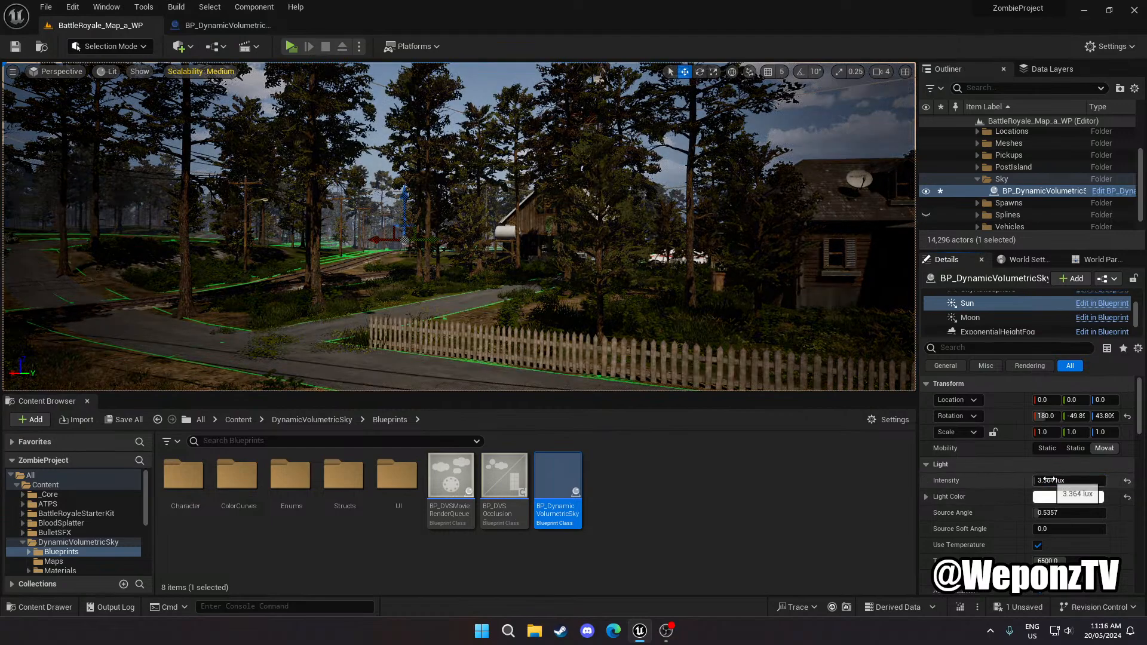
{"action": "left_click", "coordinate": [1050, 480]}
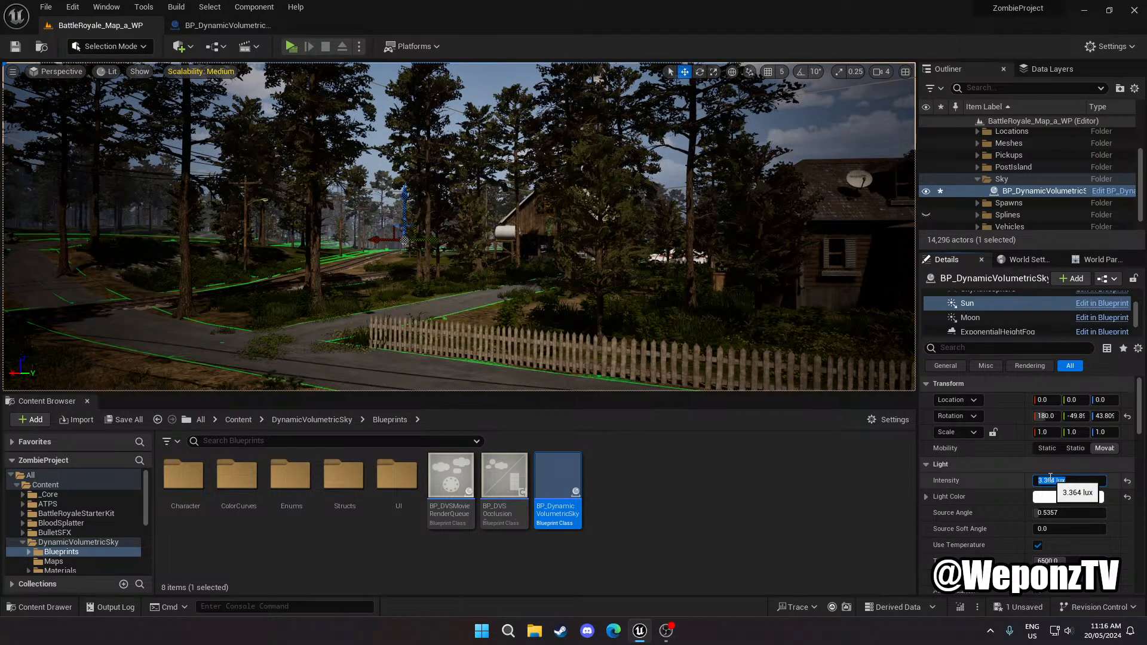
{"action": "key", "text": "Return"}
{"action": "left_click", "coordinate": [1055, 479]}
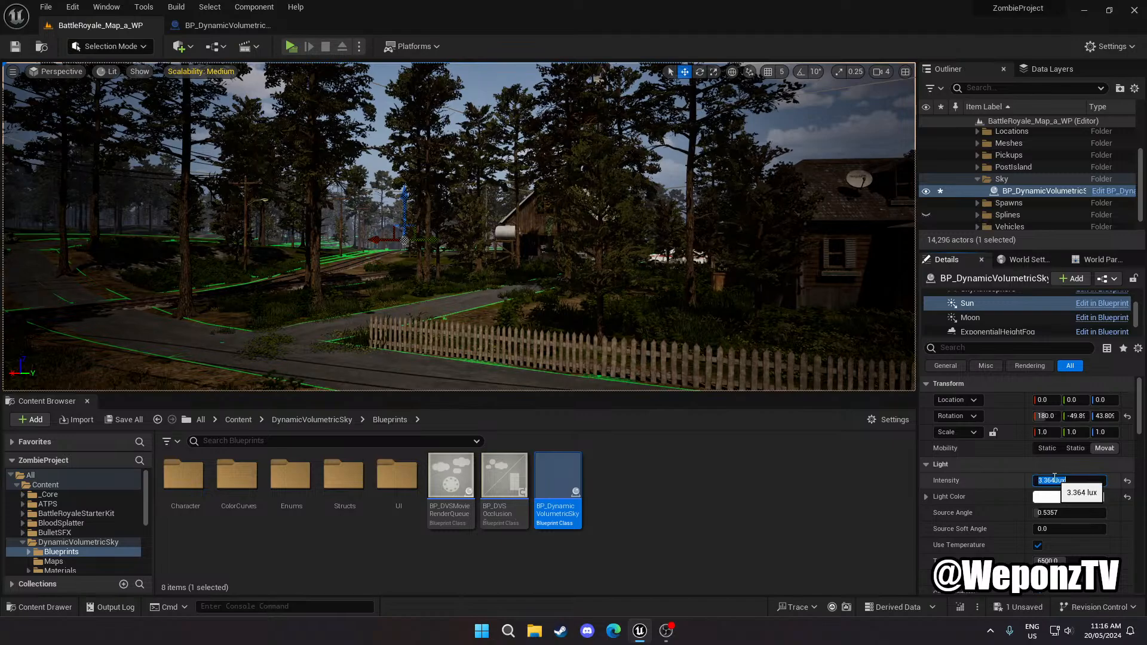
{"action": "key", "text": "Return"}
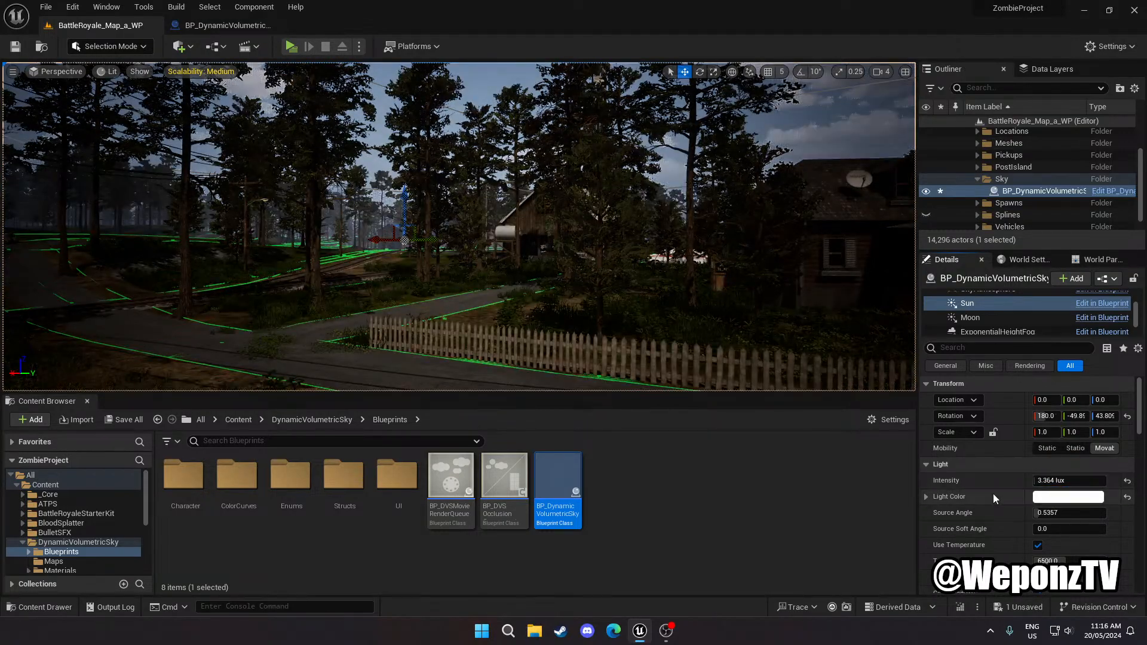
Try a different Source Angle on the Sun light and reset it to its default
{"action": "mouse_move", "coordinate": [1044, 513]}
{"action": "left_mouse_down"}
{"action": "mouse_move", "coordinate": [1106, 513]}
{"action": "mouse_move", "coordinate": [1050, 513]}
{"action": "left_mouse_up"}
{"action": "left_click", "coordinate": [1047, 513]}
{"action": "left_click", "coordinate": [1127, 513]}
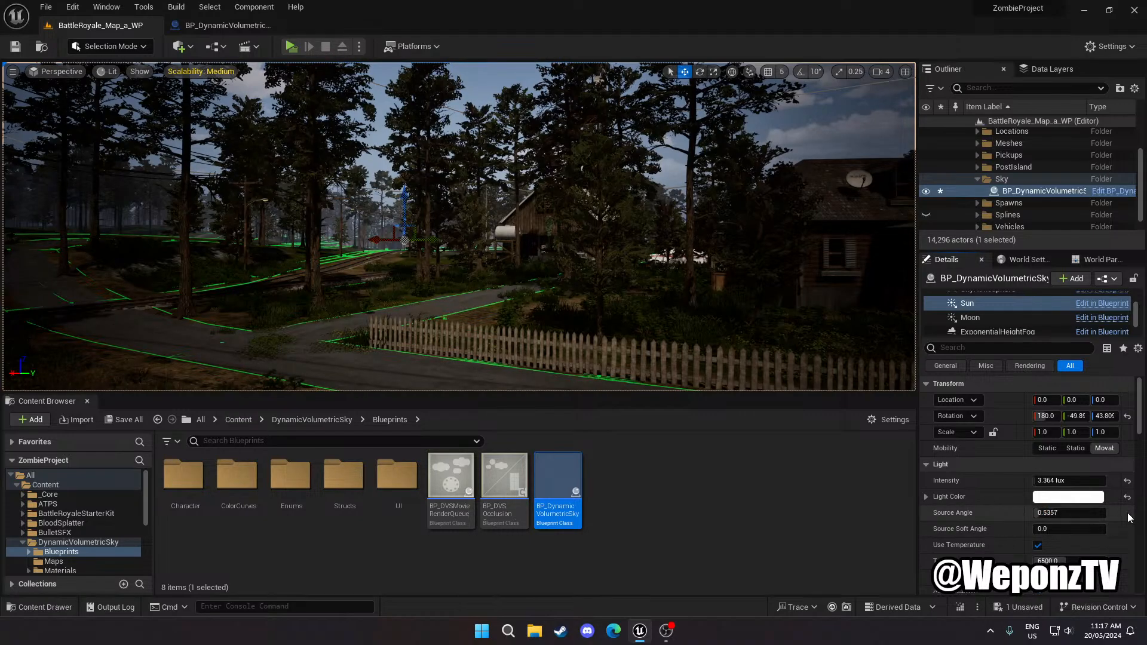
Switch the Sun light's Use Temperature and Affects World options off and back on to compare their effect
{"action": "scroll", "coordinate": [1010, 535], "scroll_direction": "down", "scroll_amount": 3}
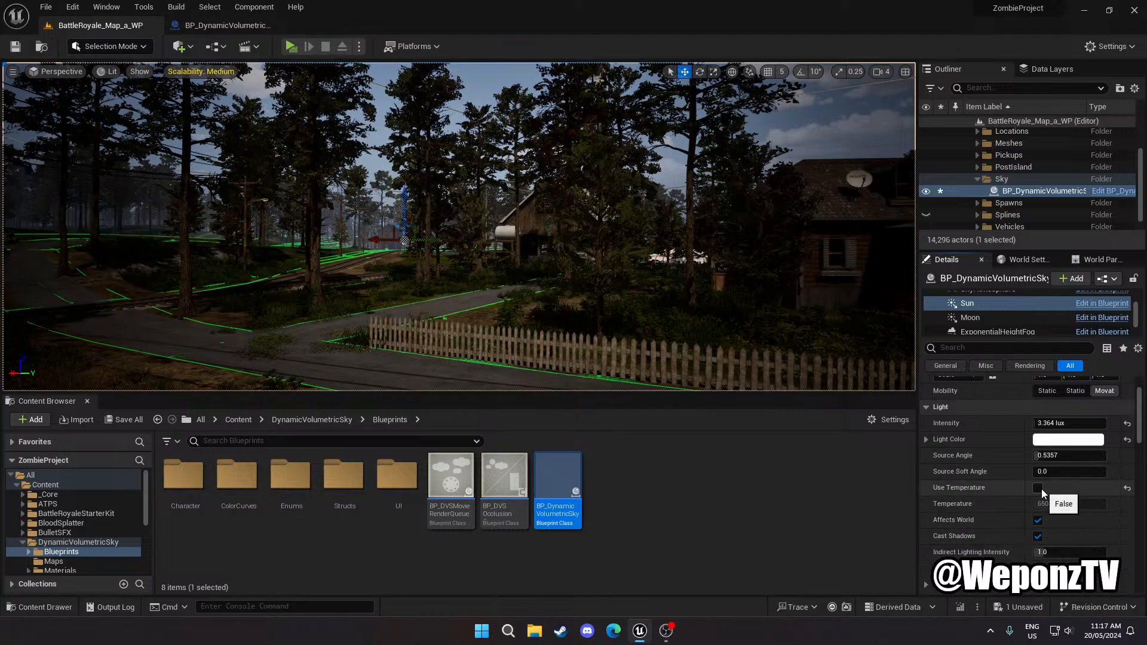
{"action": "left_click", "coordinate": [1040, 520]}
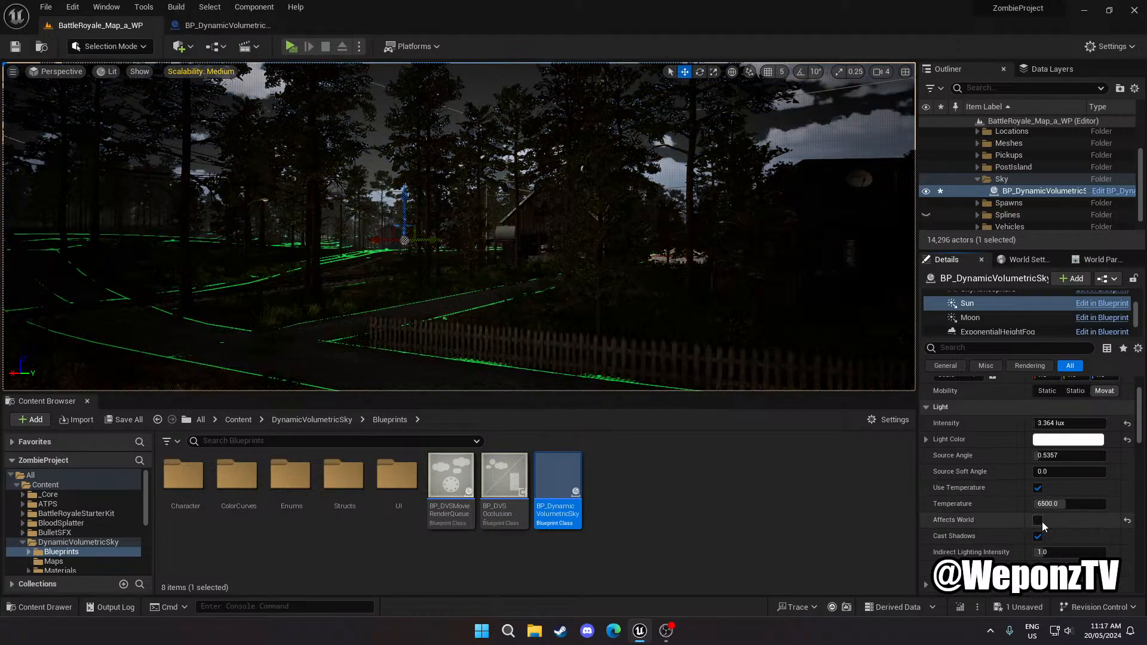
{"action": "left_click", "coordinate": [1038, 520]}
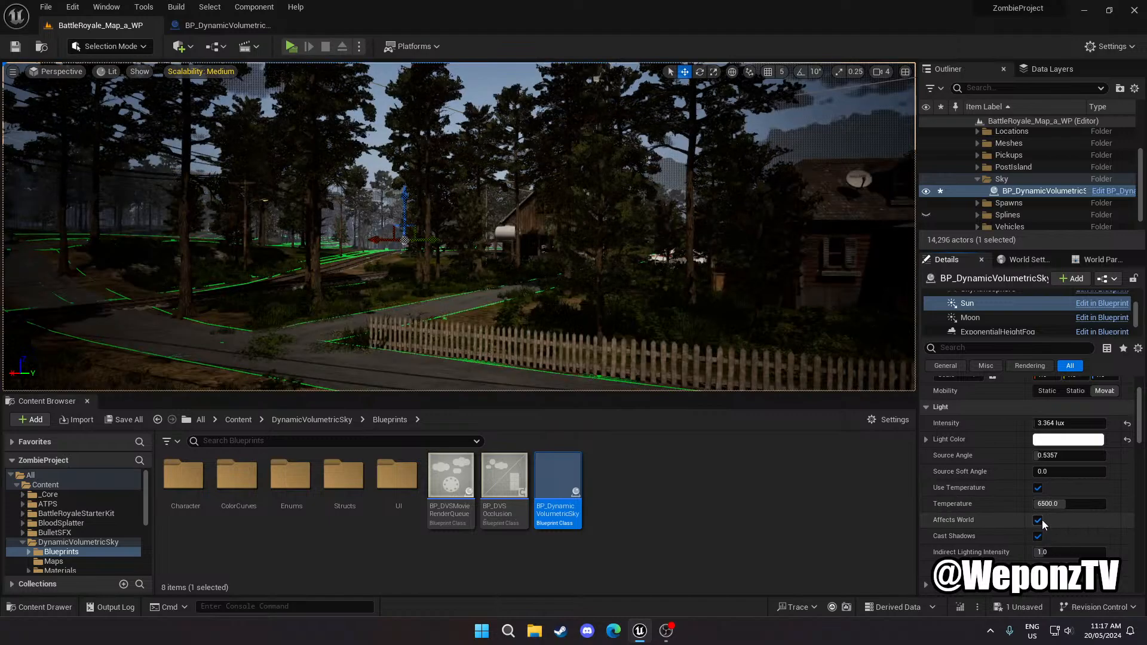
Compare the Sun light with Cast Shadows off, try Indirect Lighting Intensity values of 2 and 5, and restore both settings
{"action": "left_click", "coordinate": [1038, 536]}
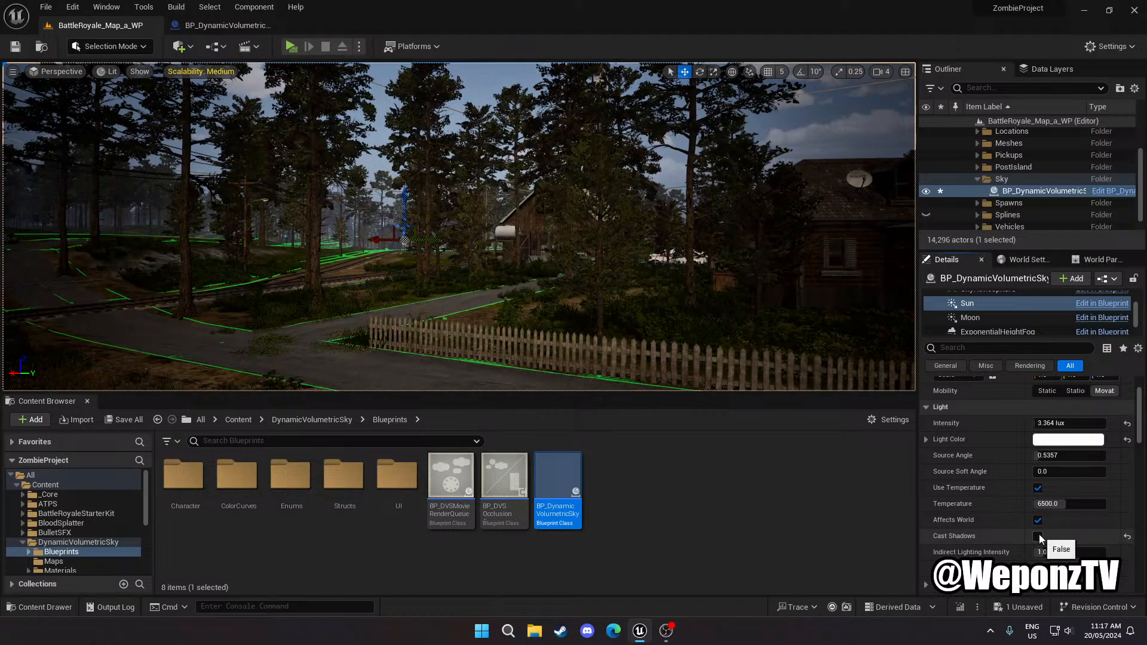
{"action": "left_click", "coordinate": [1038, 534]}
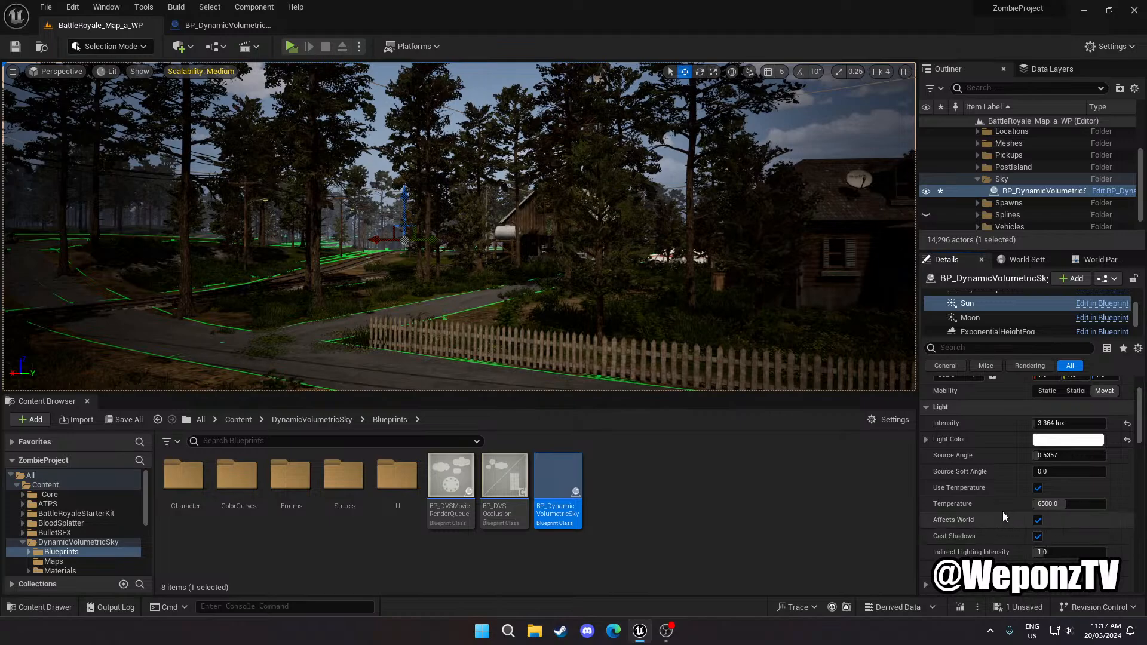
{"action": "scroll", "coordinate": [1002, 512], "scroll_direction": "down", "scroll_amount": 3}
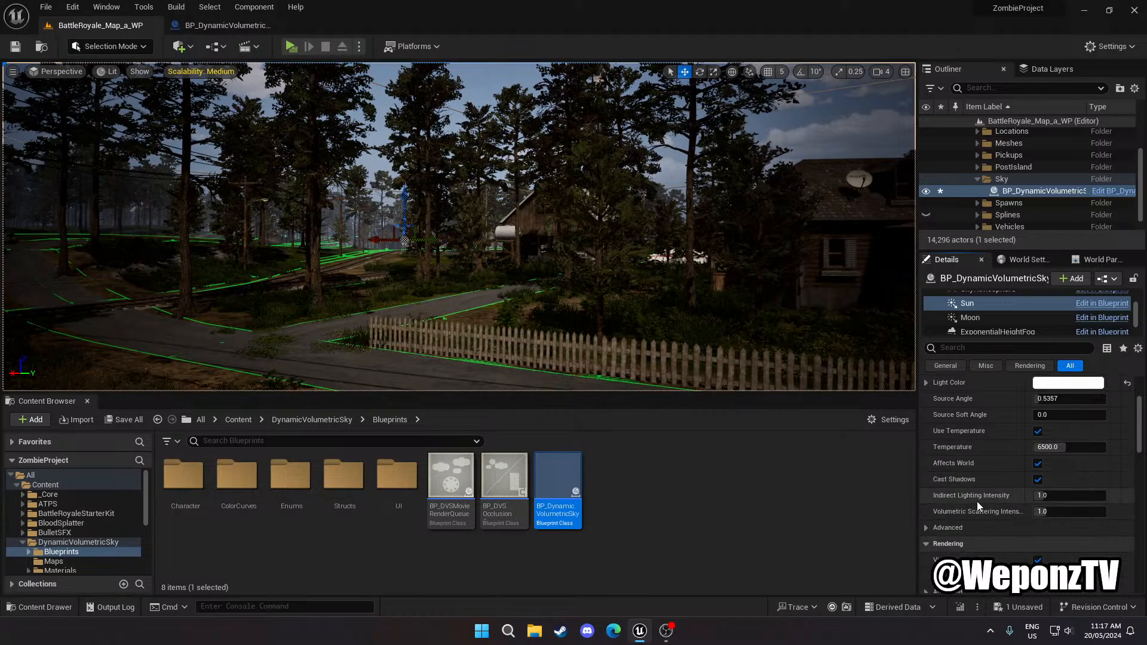
{"action": "left_click", "coordinate": [1043, 496]}
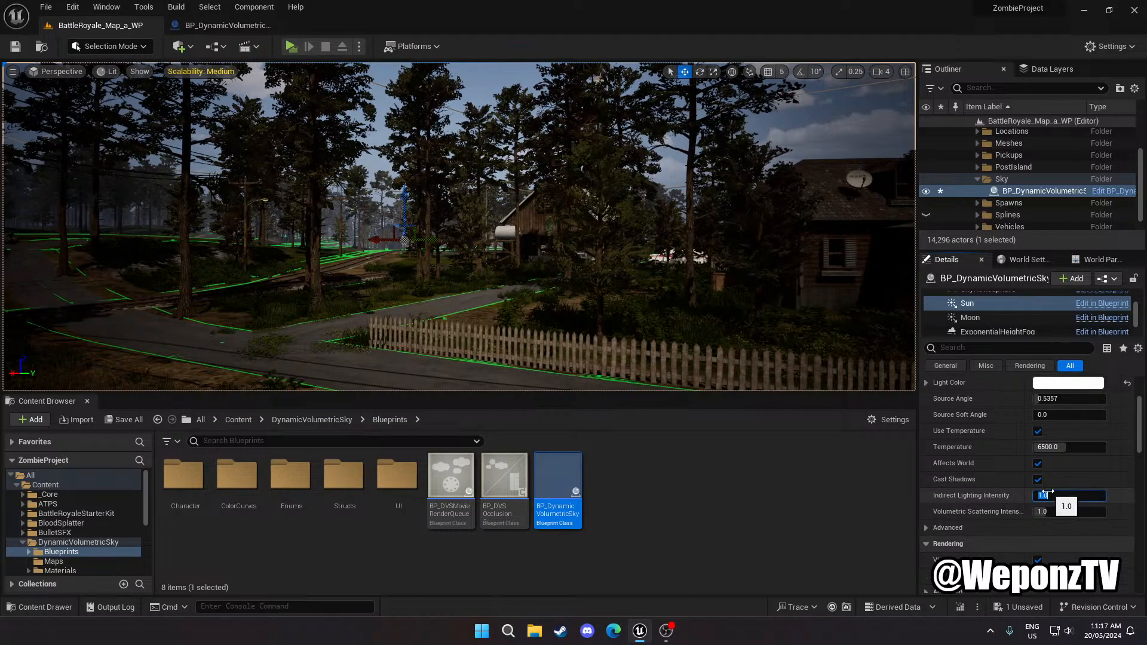
{"action": "type", "text": "2"}
{"action": "key", "text": "Return"}
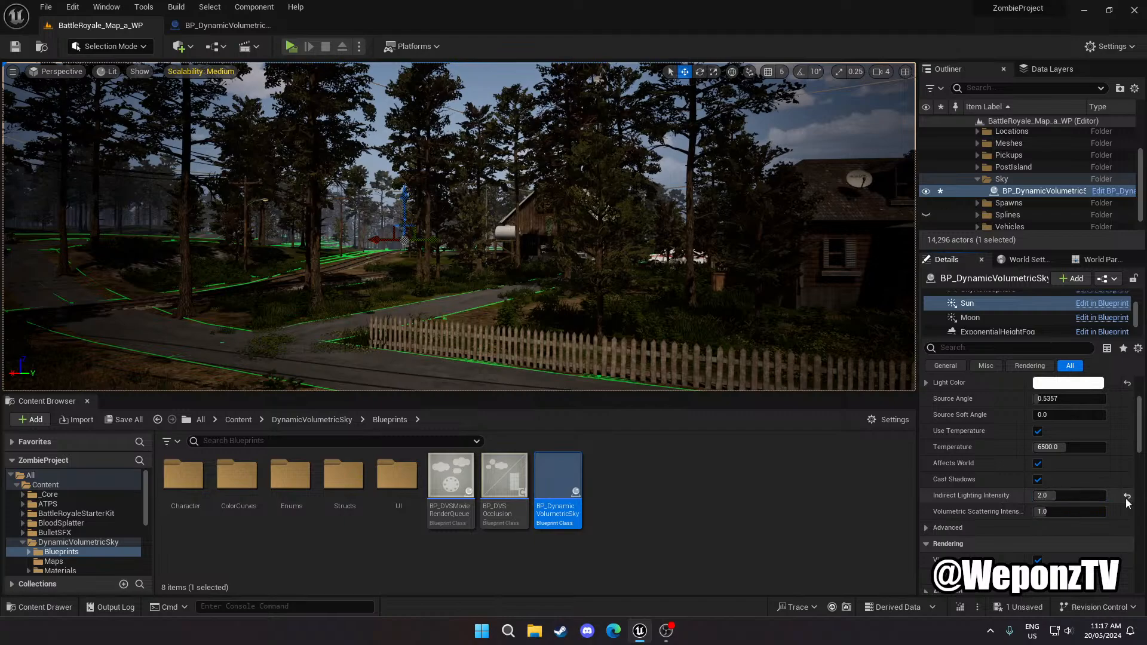
{"action": "left_click", "coordinate": [1050, 496]}
{"action": "type", "text": "5"}
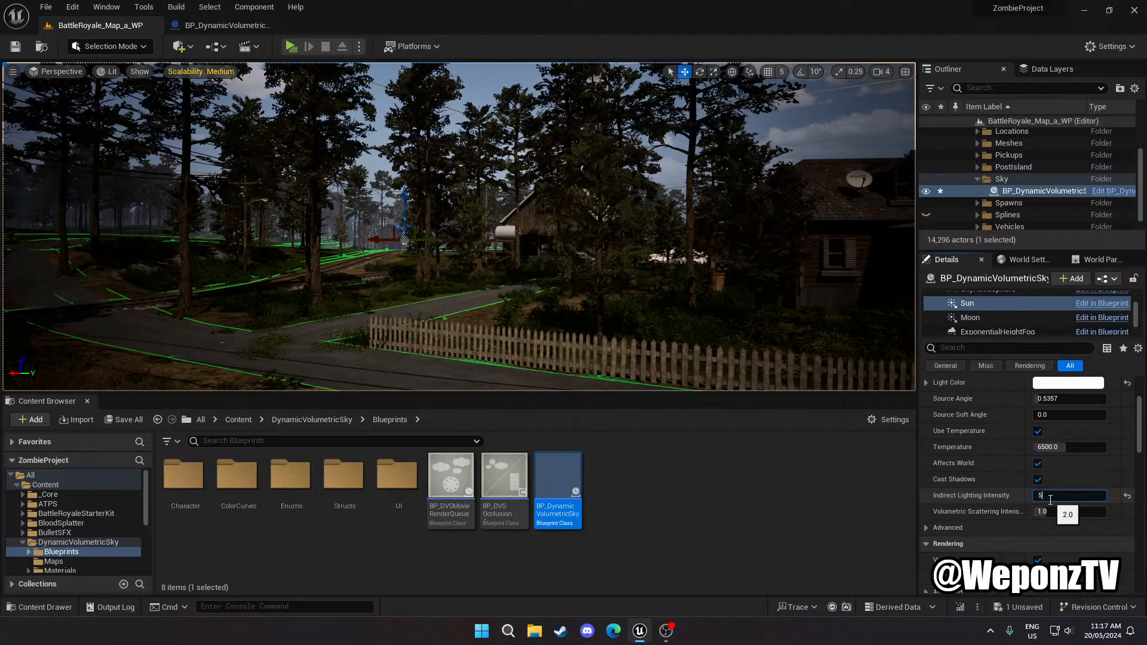
{"action": "key", "text": "Return"}
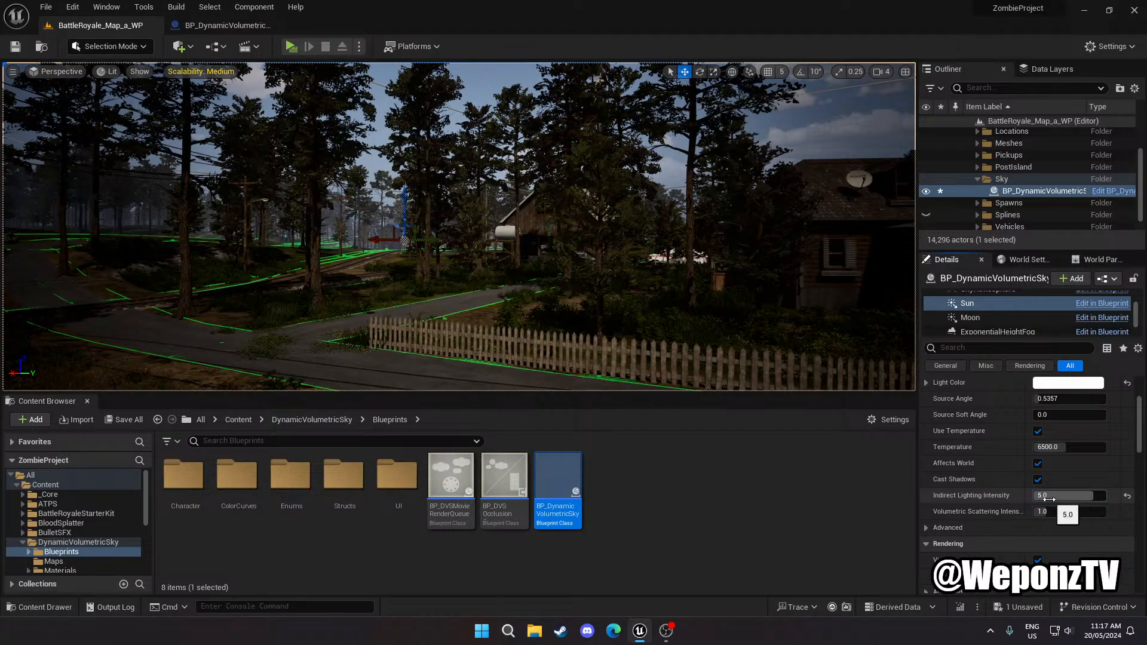
{"action": "left_click", "coordinate": [1128, 496]}
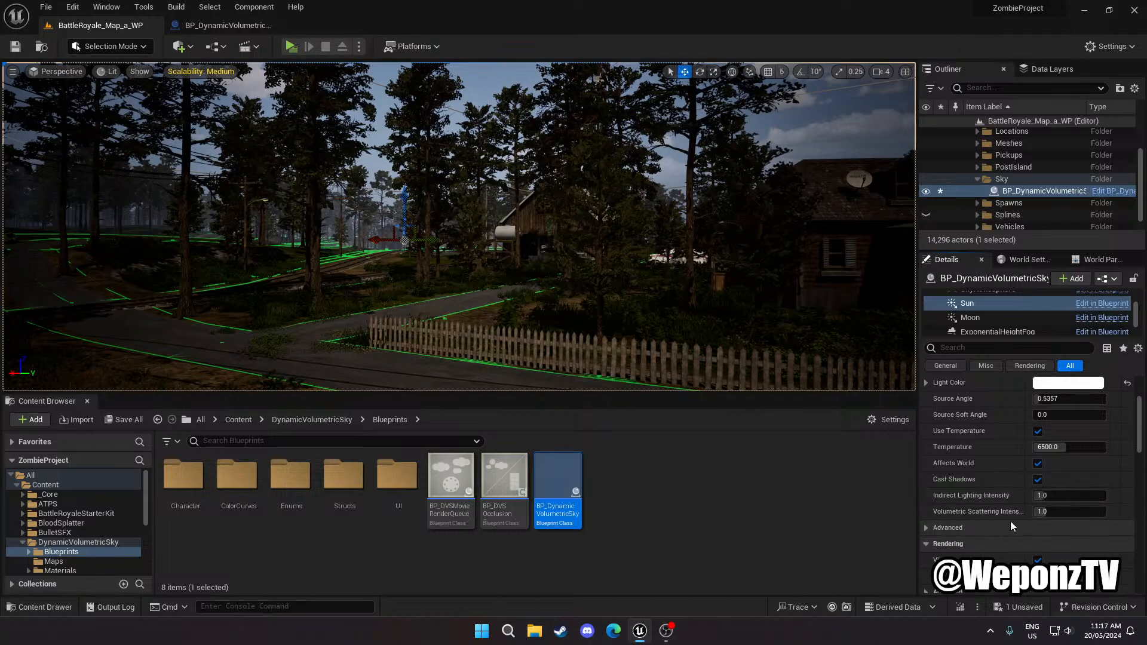
{"action": "scroll", "coordinate": [1005, 492], "scroll_direction": "down", "scroll_amount": 5}
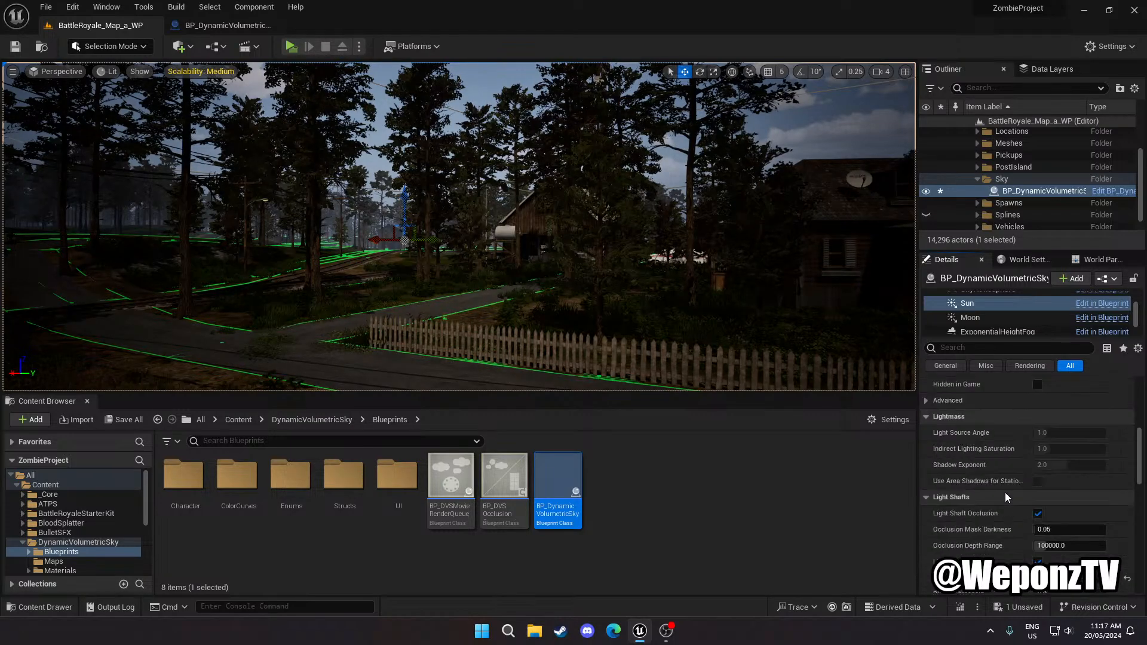
{"action": "scroll", "coordinate": [1005, 492], "scroll_direction": "up", "scroll_amount": 6}
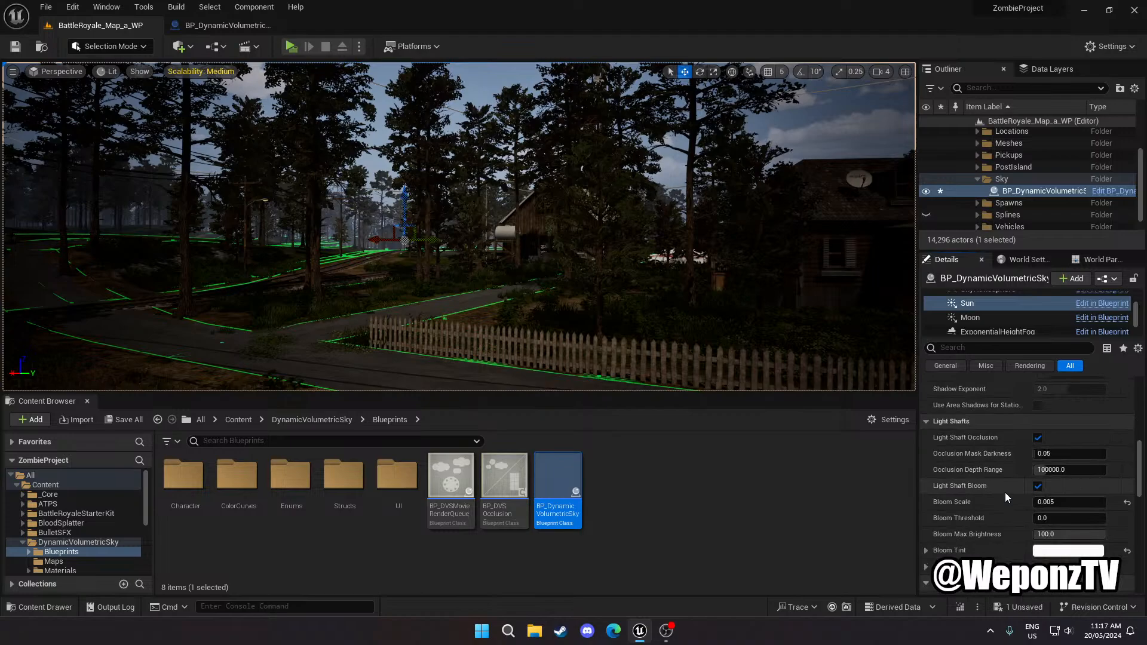
Switch to the sky blueprint, select the Sun component and open the Precalculations function from the Construction Script
{"action": "left_click", "coordinate": [228, 27]}
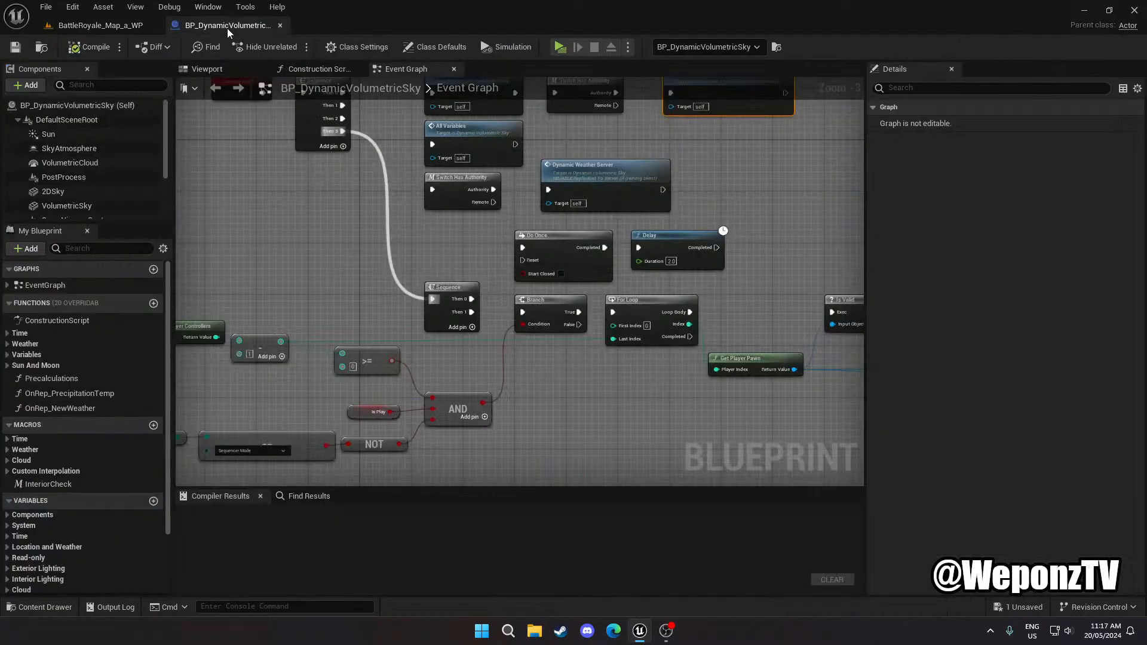
{"action": "left_click", "coordinate": [56, 135]}
{"action": "left_click", "coordinate": [320, 69]}
{"action": "right_click_drag", "start_coordinate": [348, 194], "coordinate": [546, 179]}
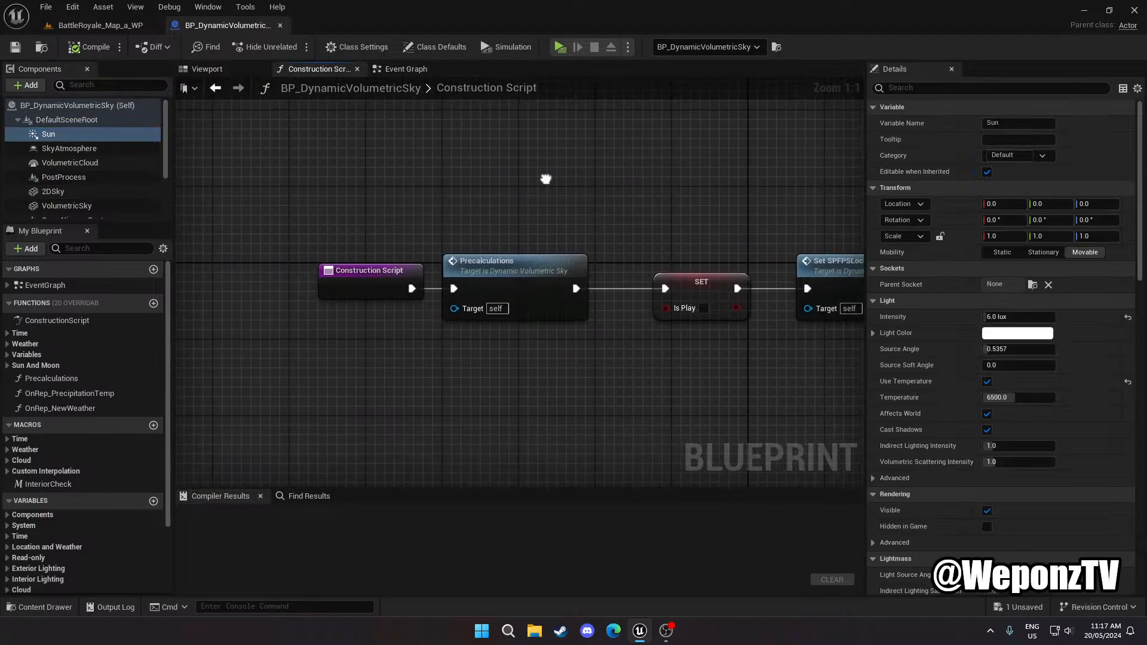
{"action": "right_click_drag", "start_coordinate": [519, 226], "coordinate": [384, 231]}
{"action": "left_click", "coordinate": [397, 256]}
{"action": "double_click", "coordinate": [397, 256]}
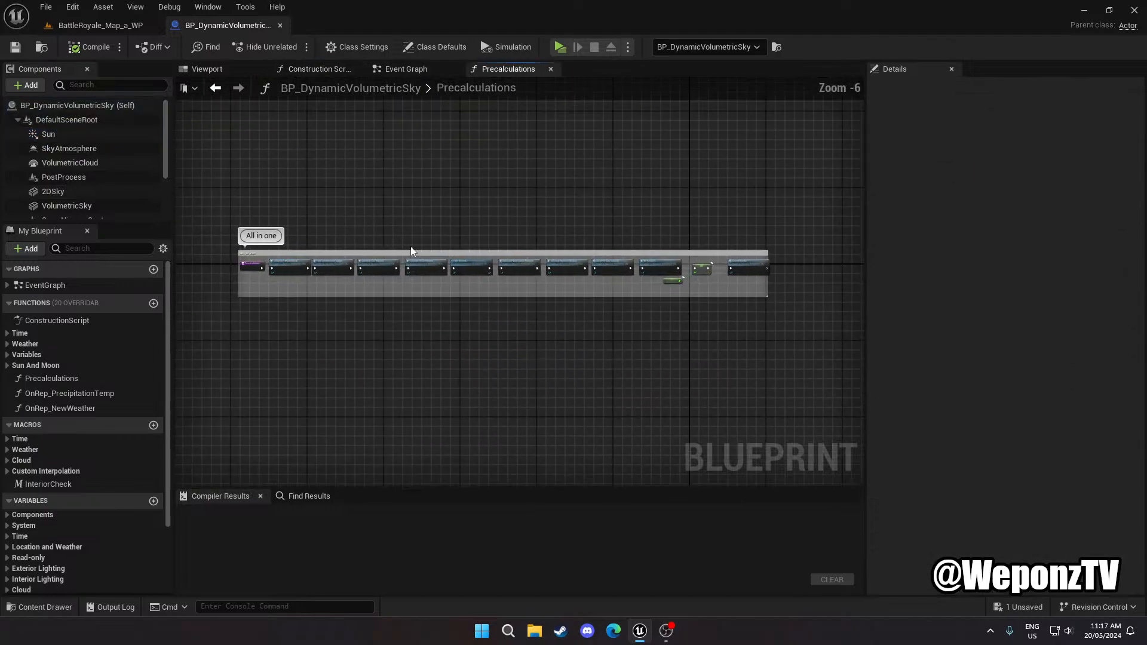
Examine the Precalculations function calls and the blueprint's Sun variables for anything that controls the sun's brightness
{"action": "scroll", "coordinate": [410, 246], "scroll_direction": "up", "scroll_amount": 6}
{"action": "right_click_drag", "start_coordinate": [568, 353], "coordinate": [458, 342]}
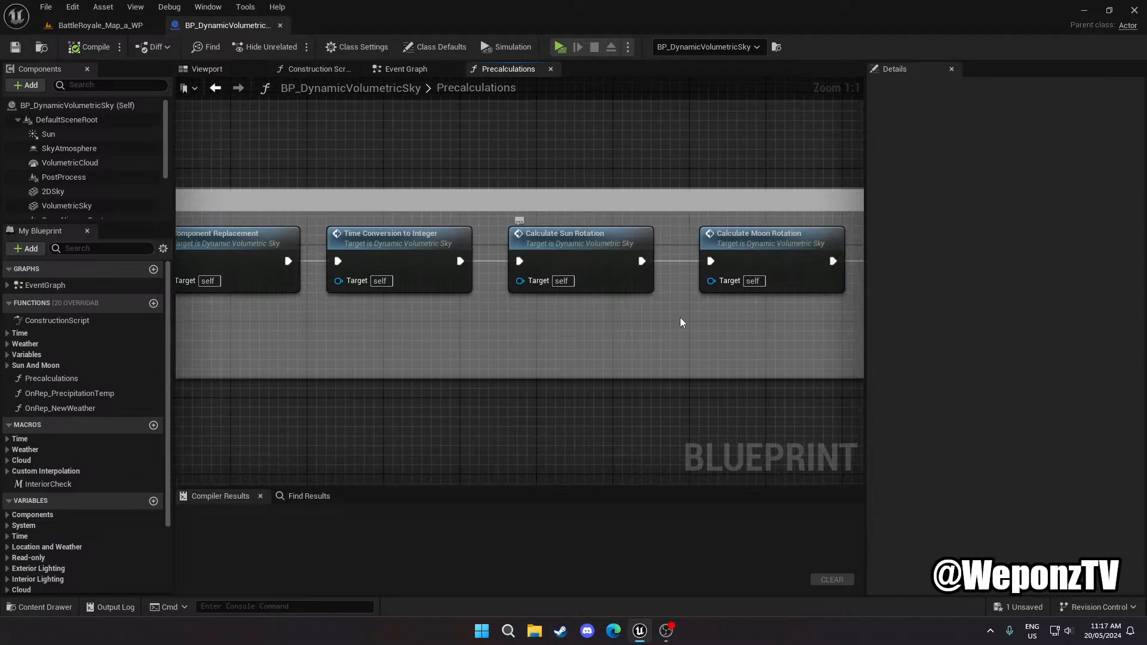
{"action": "right_click_drag", "start_coordinate": [697, 346], "coordinate": [231, 337]}
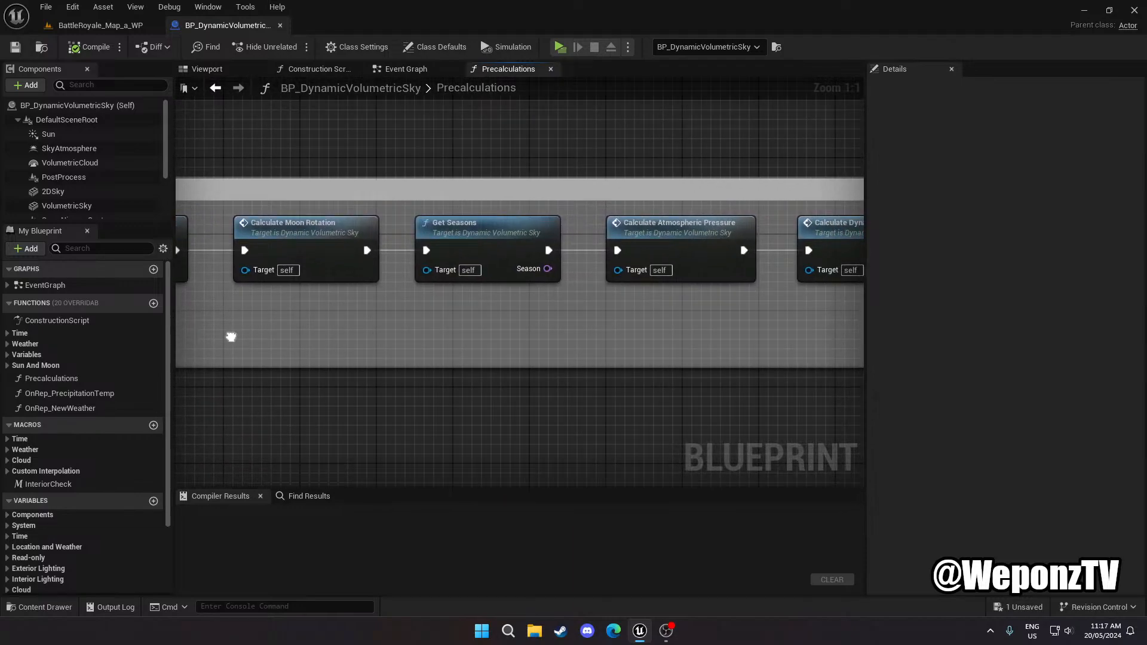
{"action": "scroll", "coordinate": [67, 420], "scroll_direction": "down", "scroll_amount": 3}
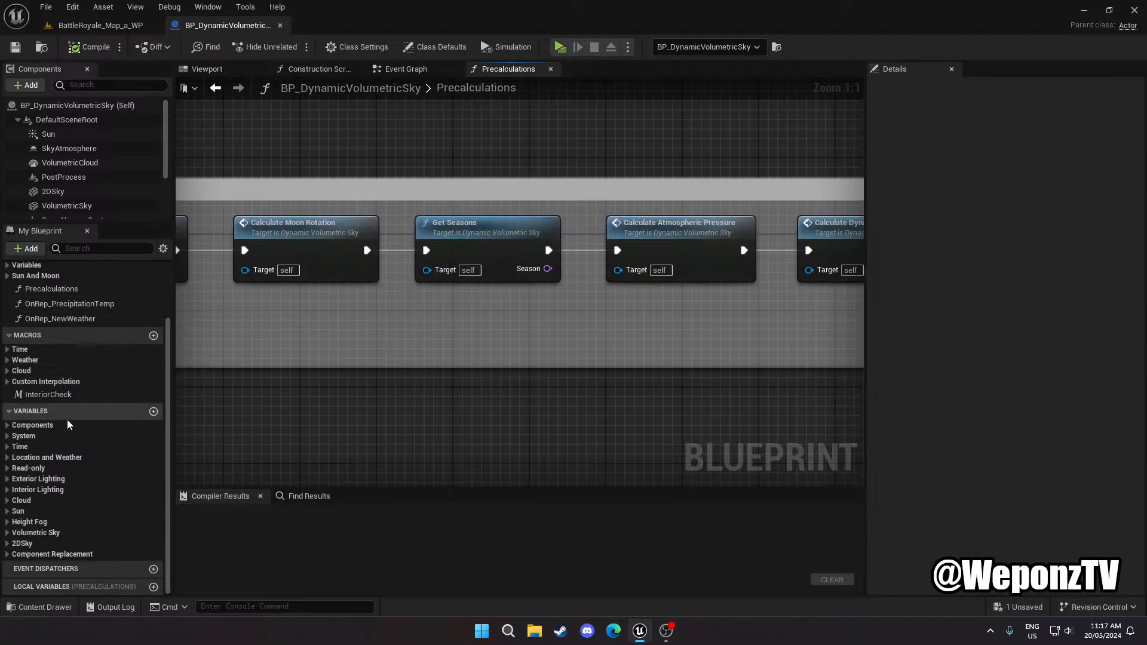
{"action": "left_click", "coordinate": [11, 514]}
{"action": "scroll", "coordinate": [17, 512], "scroll_direction": "down", "scroll_amount": 3}
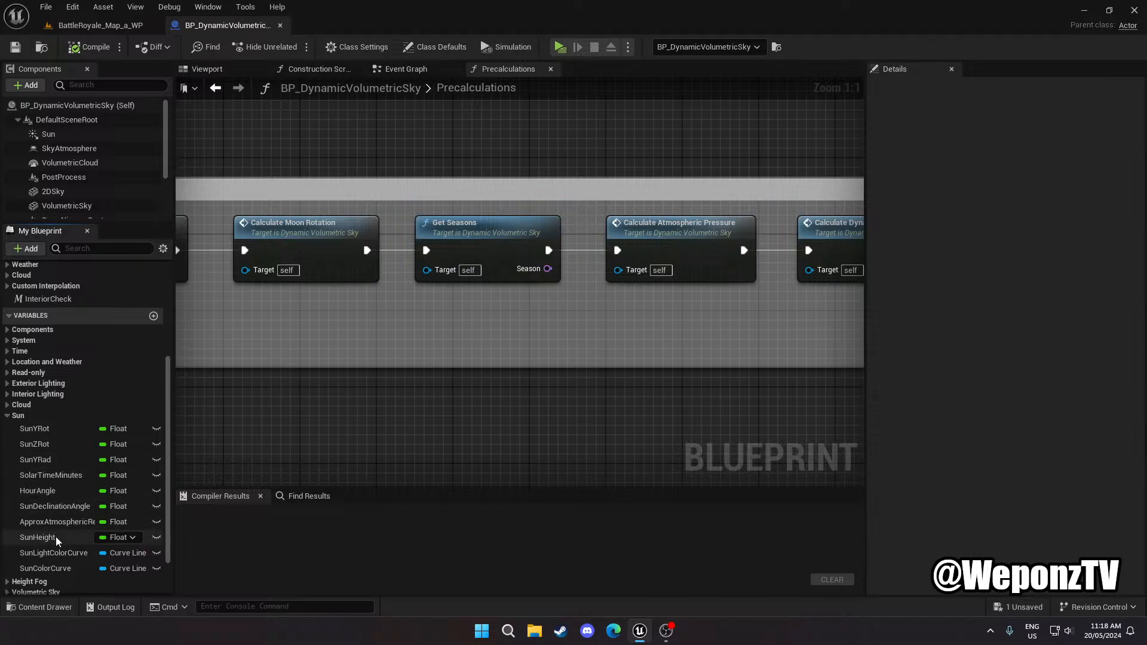
{"action": "scroll", "coordinate": [302, 219], "scroll_direction": "down", "scroll_amount": 1}
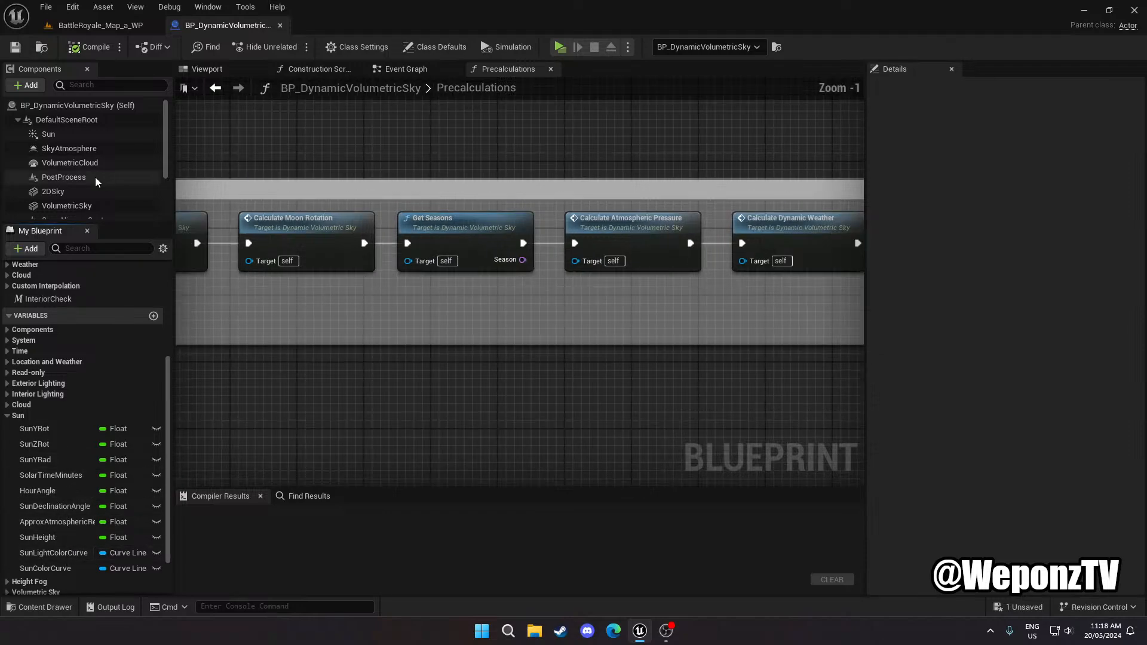
Raise the blueprint Sun component's Intensity to about 19.78 lux, compile and save, and check the effect in the level
{"action": "left_click", "coordinate": [51, 135]}
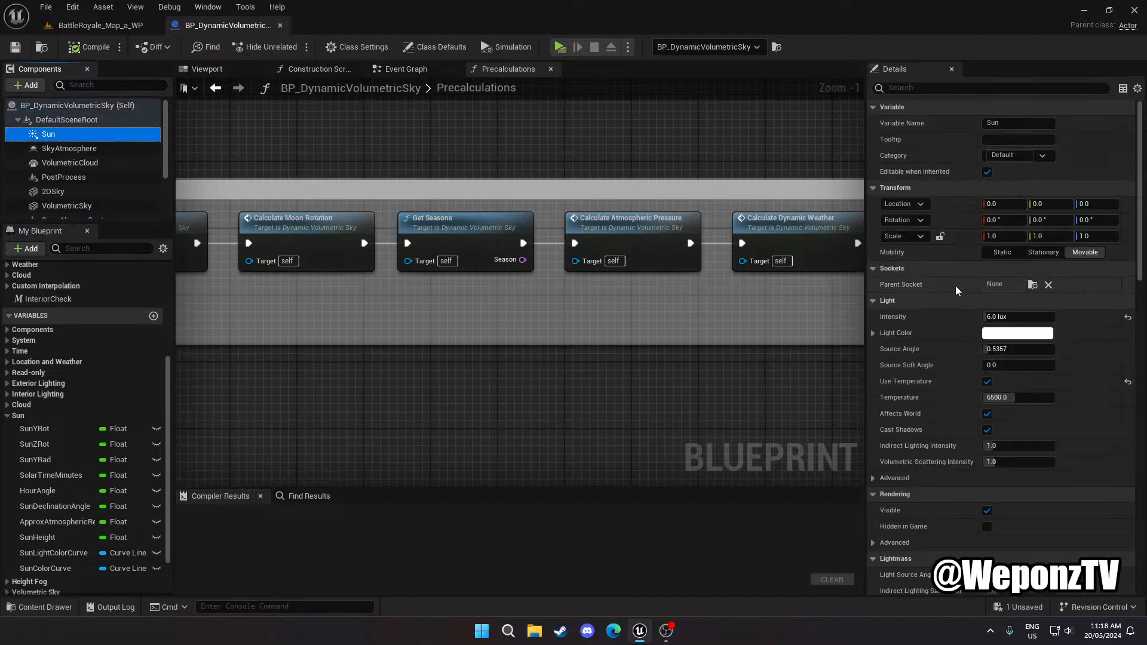
{"action": "left_click_drag", "start_coordinate": [1009, 317], "coordinate": [1019, 317]}
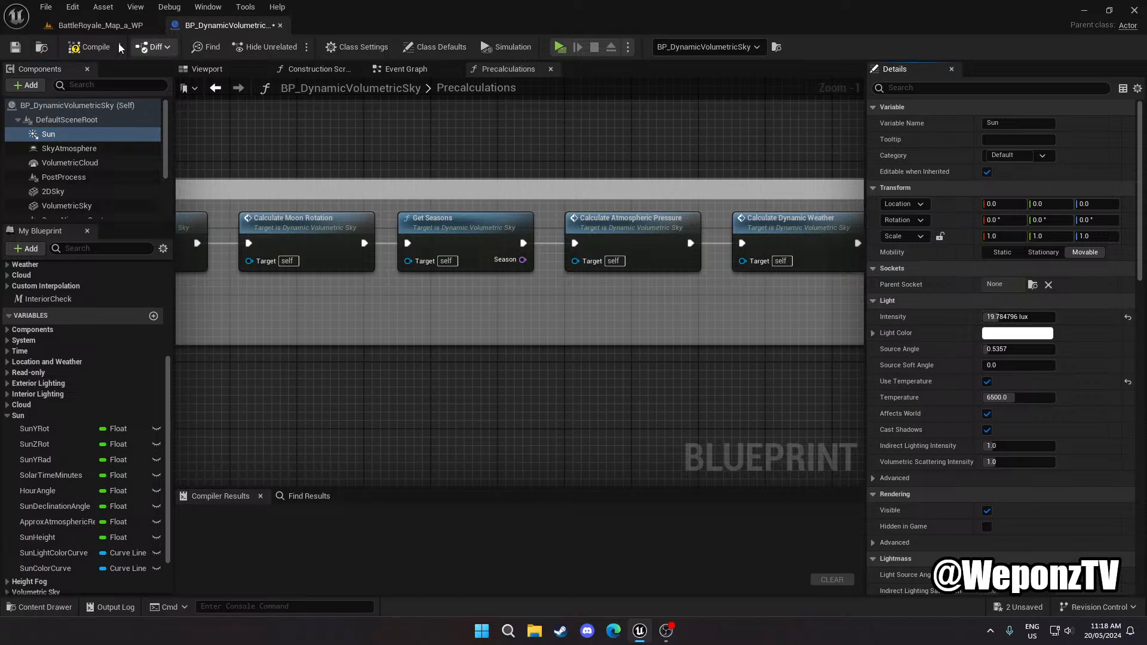
{"action": "left_click", "coordinate": [101, 26]}
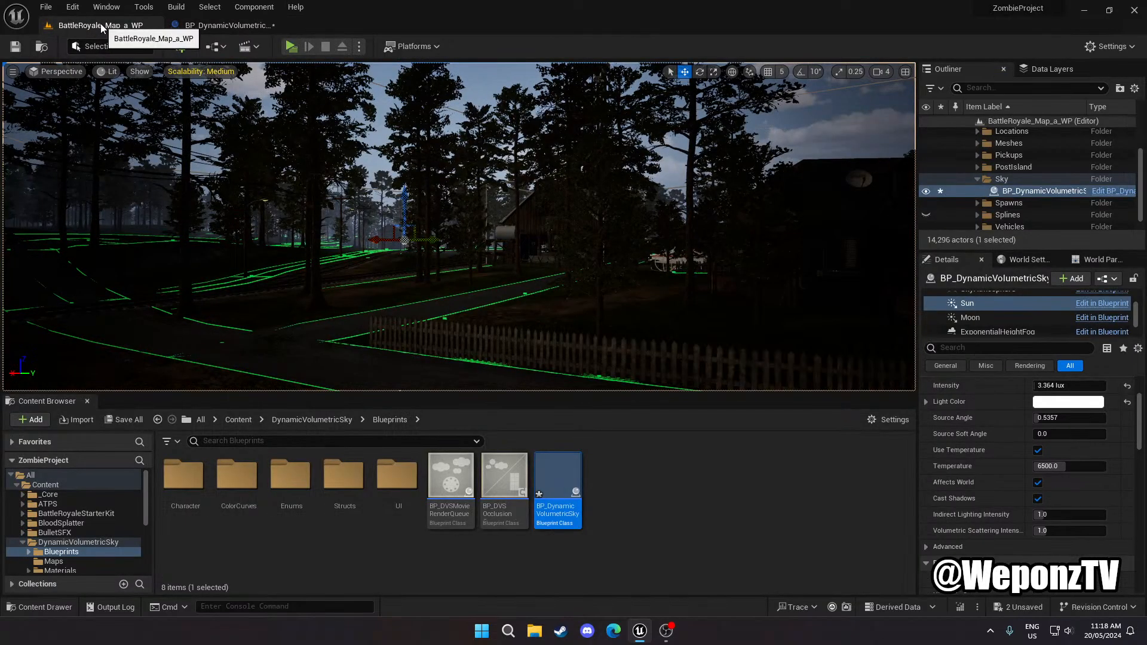
{"action": "left_click", "coordinate": [226, 28]}
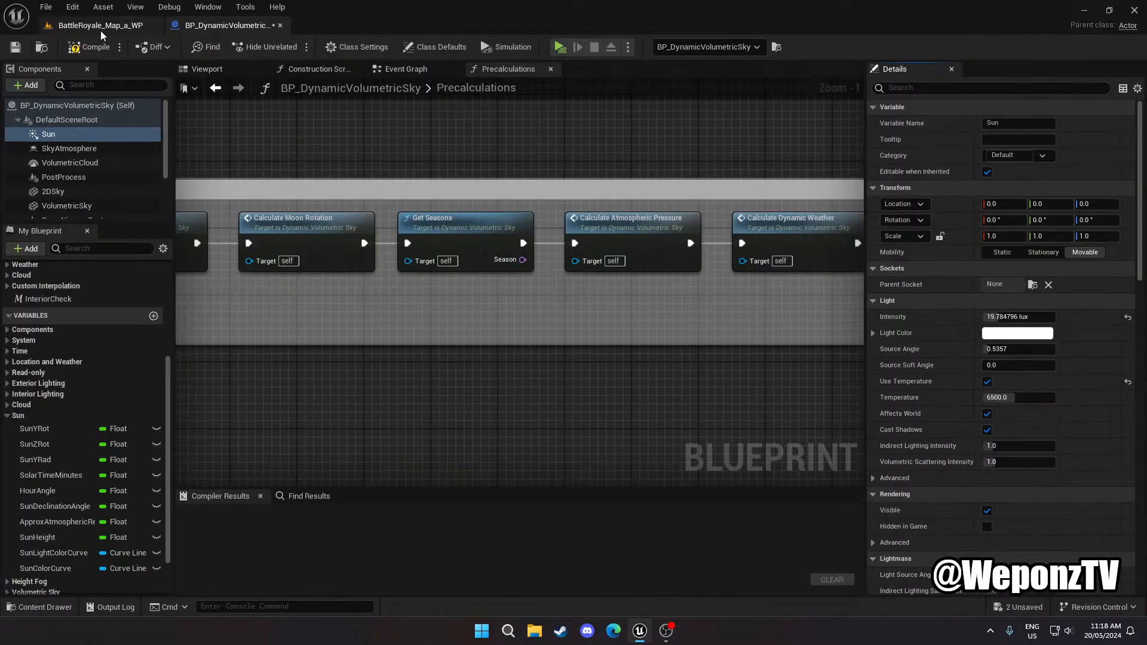
{"action": "left_click", "coordinate": [15, 47]}
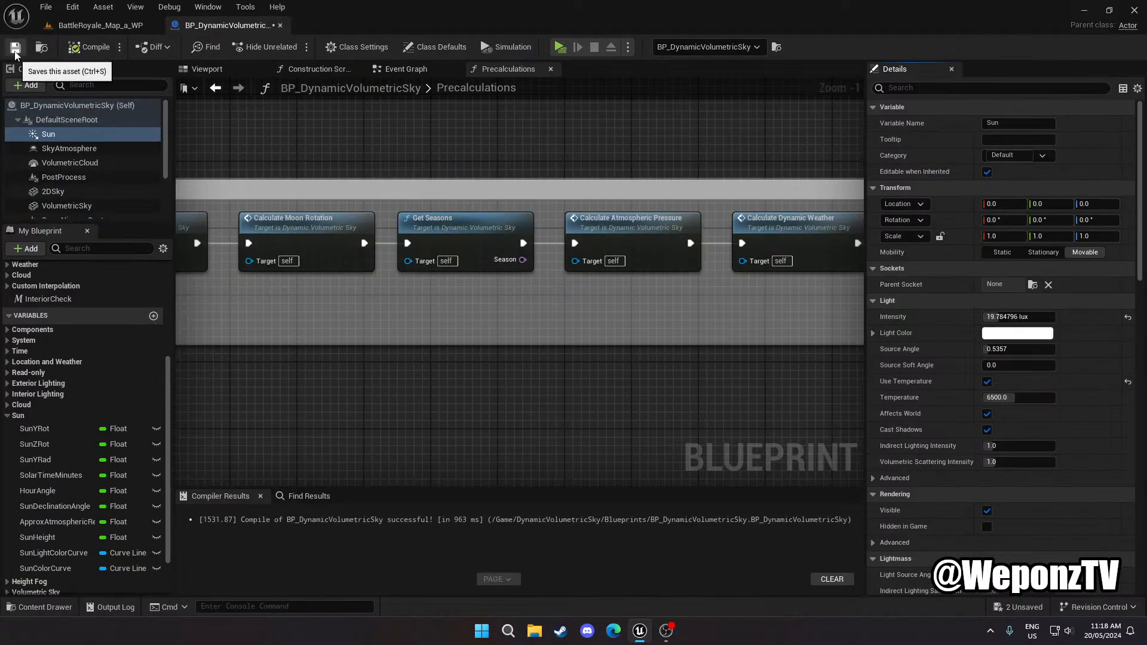
{"action": "left_click", "coordinate": [89, 27]}
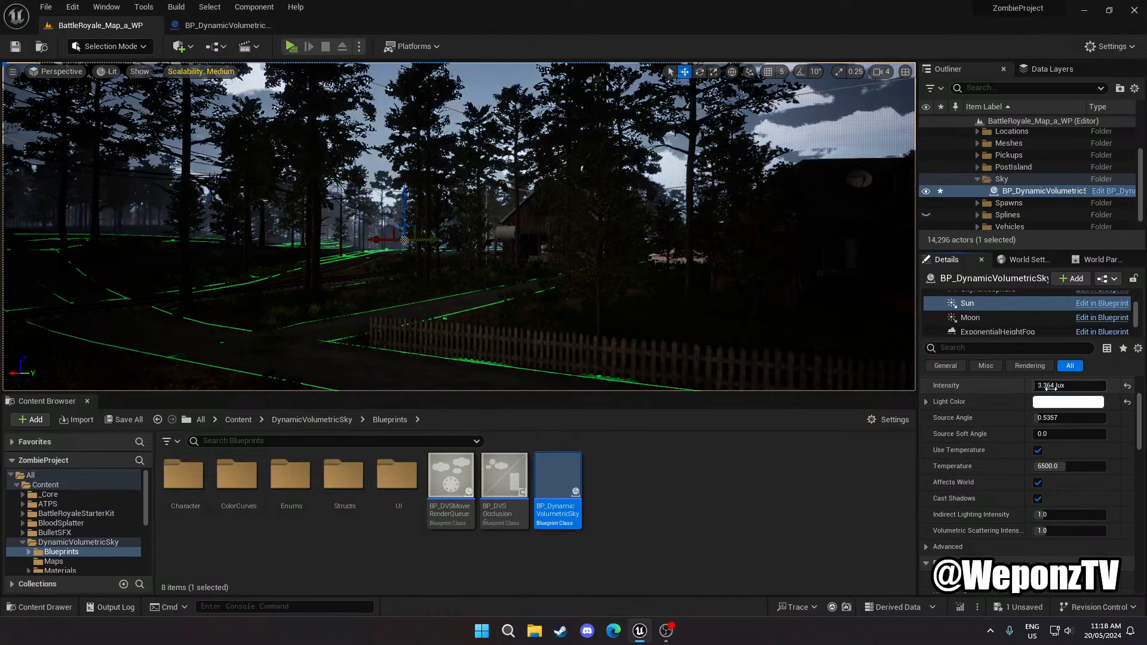
Reset the blueprint Sun component's Intensity to its 10 lux default, compile and save, and recheck the Sun light in the level
{"action": "left_click", "coordinate": [224, 25]}
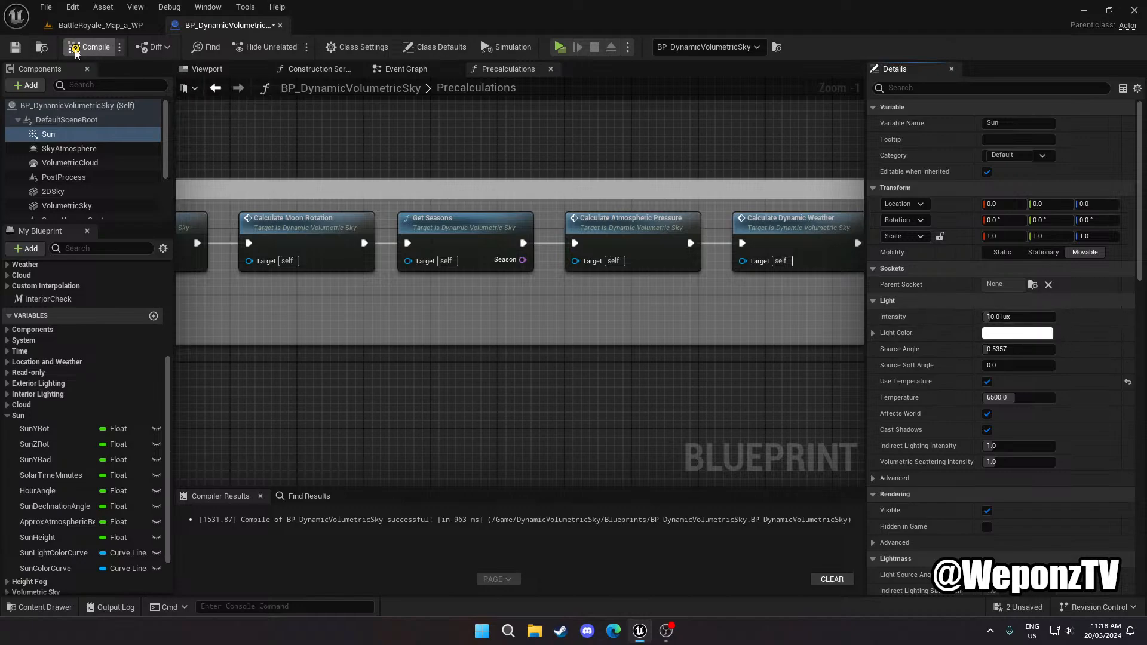
{"action": "left_click", "coordinate": [14, 50]}
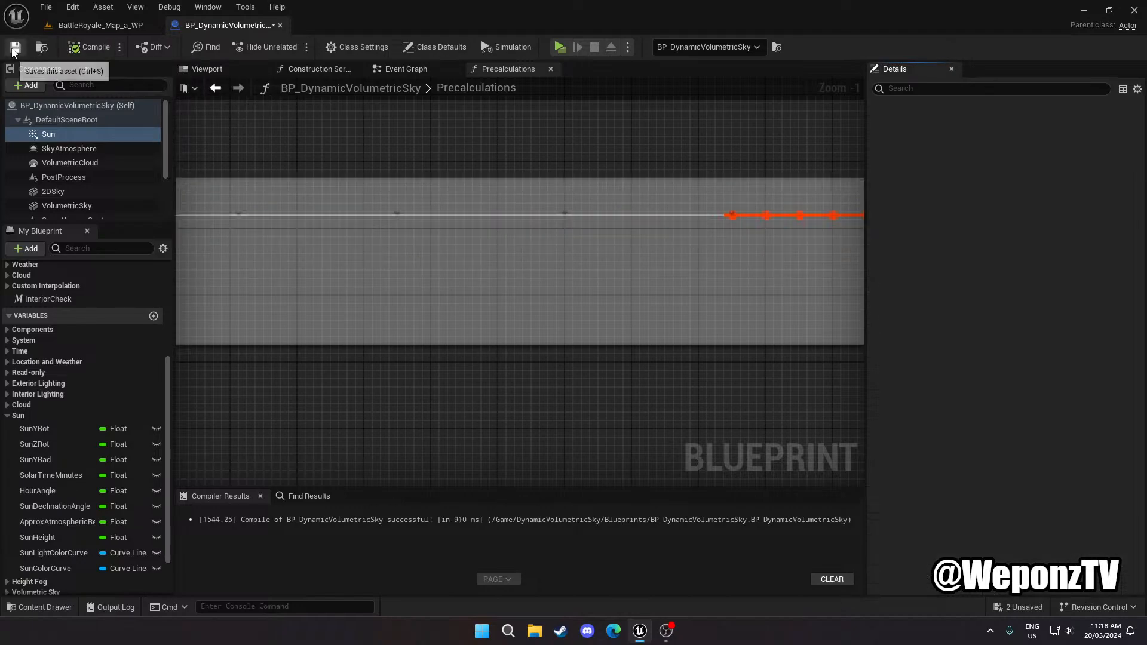
{"action": "left_click", "coordinate": [102, 27]}
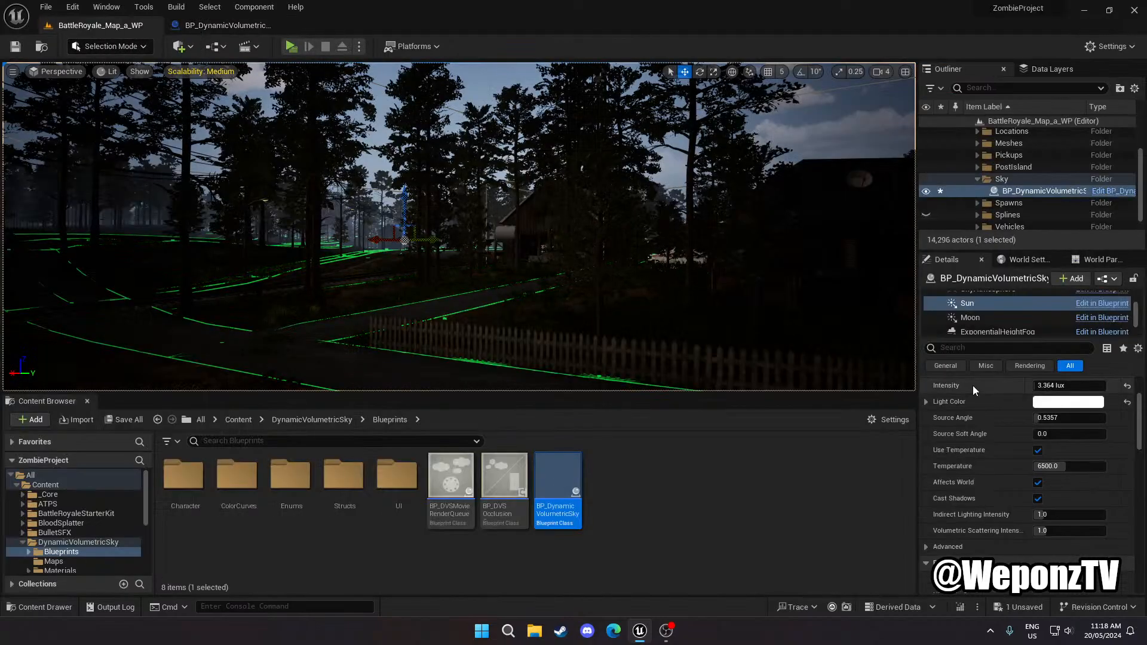
{"action": "scroll", "coordinate": [970, 436], "scroll_direction": "up", "scroll_amount": 1}
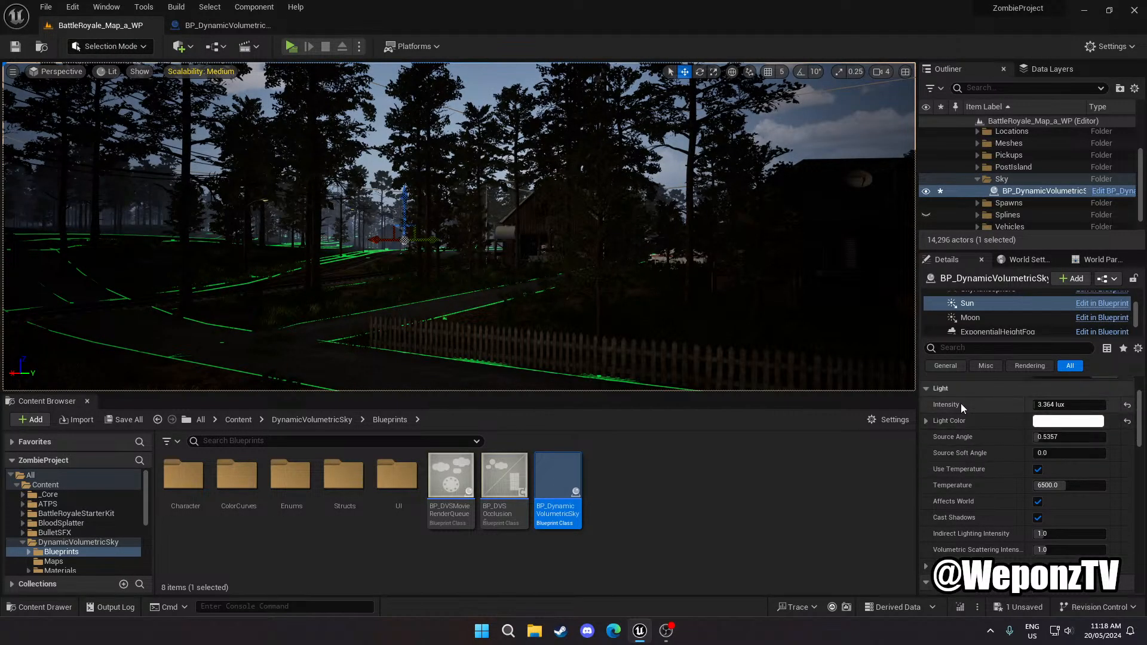
{"action": "left_click", "coordinate": [926, 421]}
{"action": "left_click", "coordinate": [926, 422]}
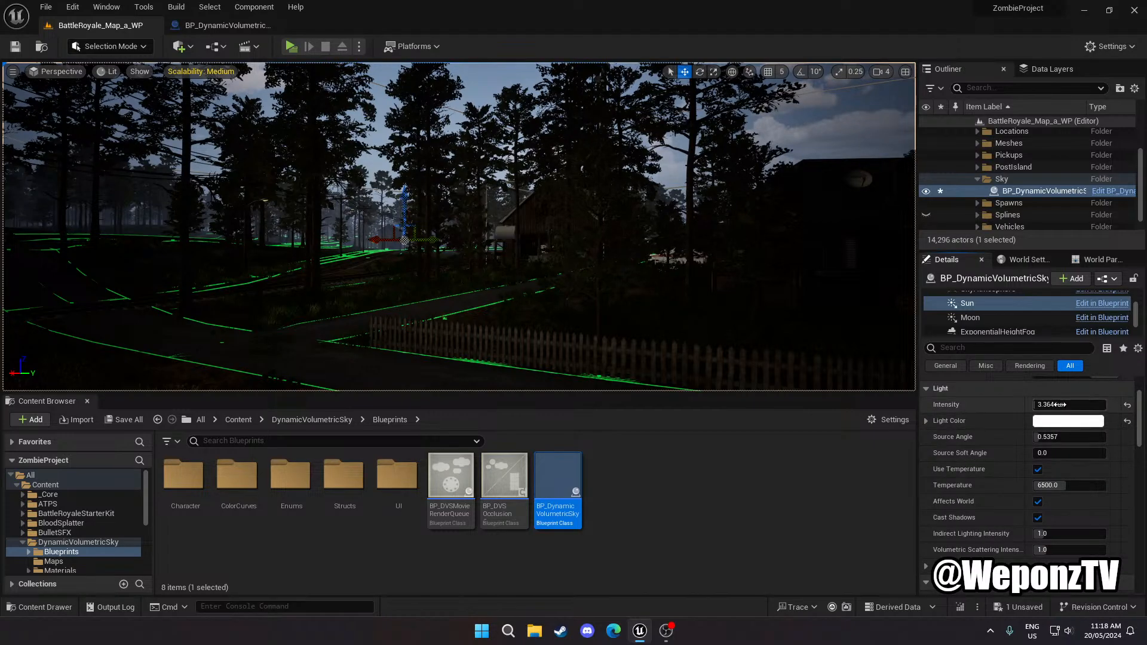
Return to the sky blueprint and open the All Variables function called near the end of Precalculations
{"action": "left_click", "coordinate": [242, 27]}
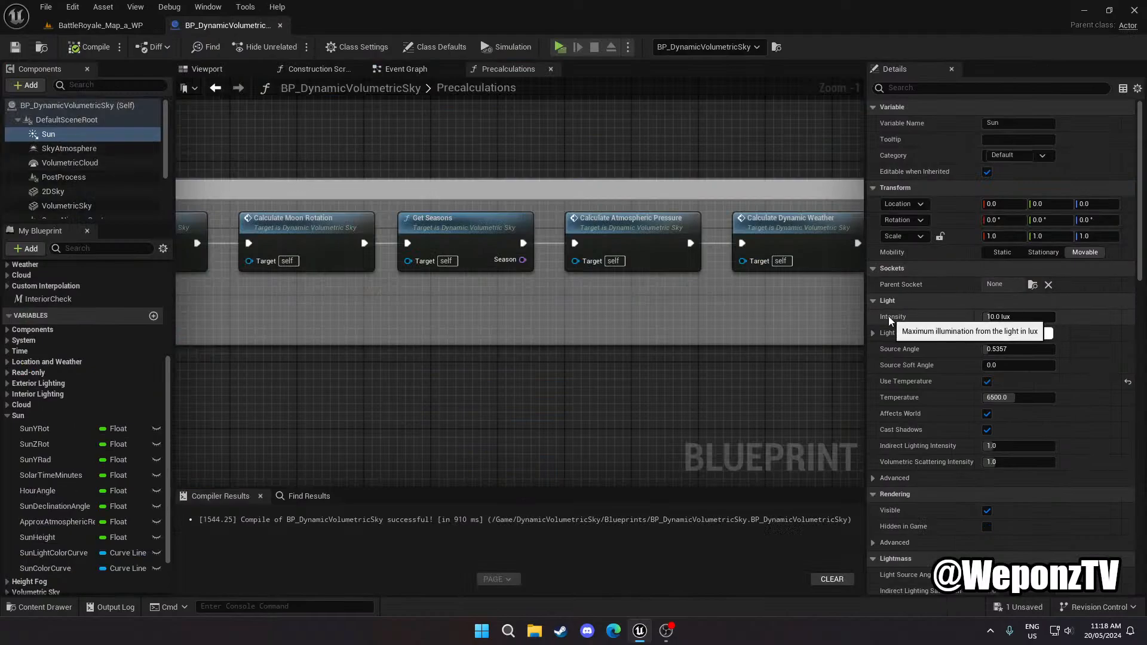
{"action": "right_click_drag", "start_coordinate": [704, 308], "coordinate": [0, 302]}
{"action": "right_click_drag", "start_coordinate": [195, 303], "coordinate": [179, 303]}
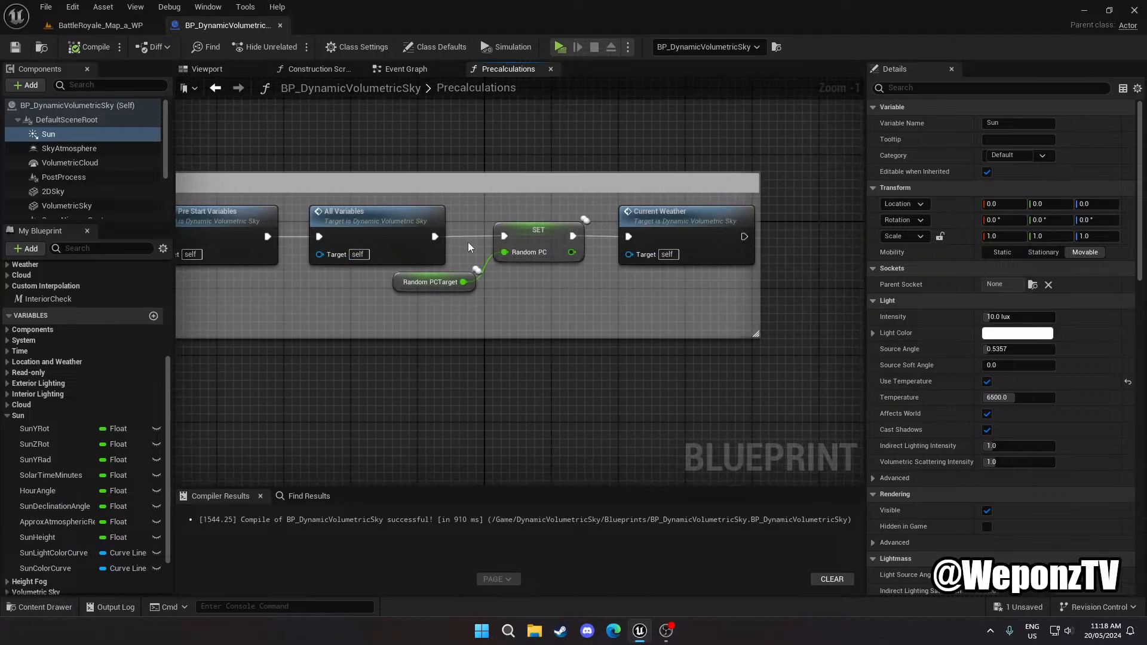
{"action": "double_click", "coordinate": [388, 224]}
Locate the Sun Variables call in the All Variables graph and open that function
{"action": "scroll", "coordinate": [471, 328], "scroll_direction": "down", "scroll_amount": 2}
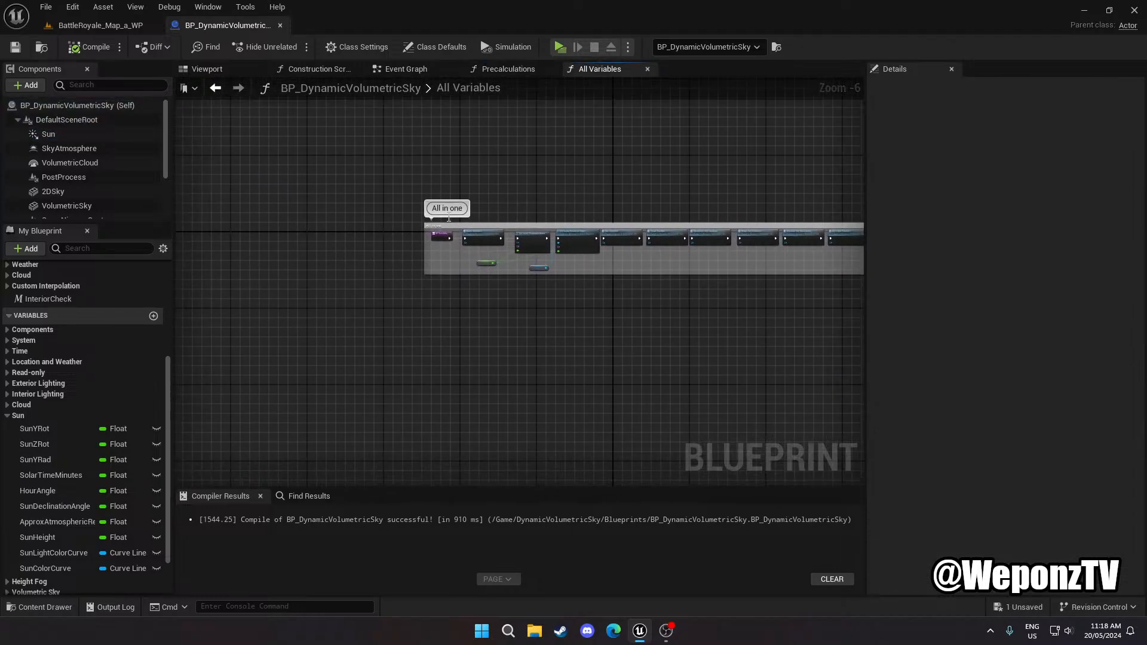
{"action": "scroll", "coordinate": [566, 311], "scroll_direction": "up", "scroll_amount": 3}
{"action": "right_click_drag", "start_coordinate": [567, 310], "coordinate": [179, 290]}
{"action": "left_click", "coordinate": [552, 223]}
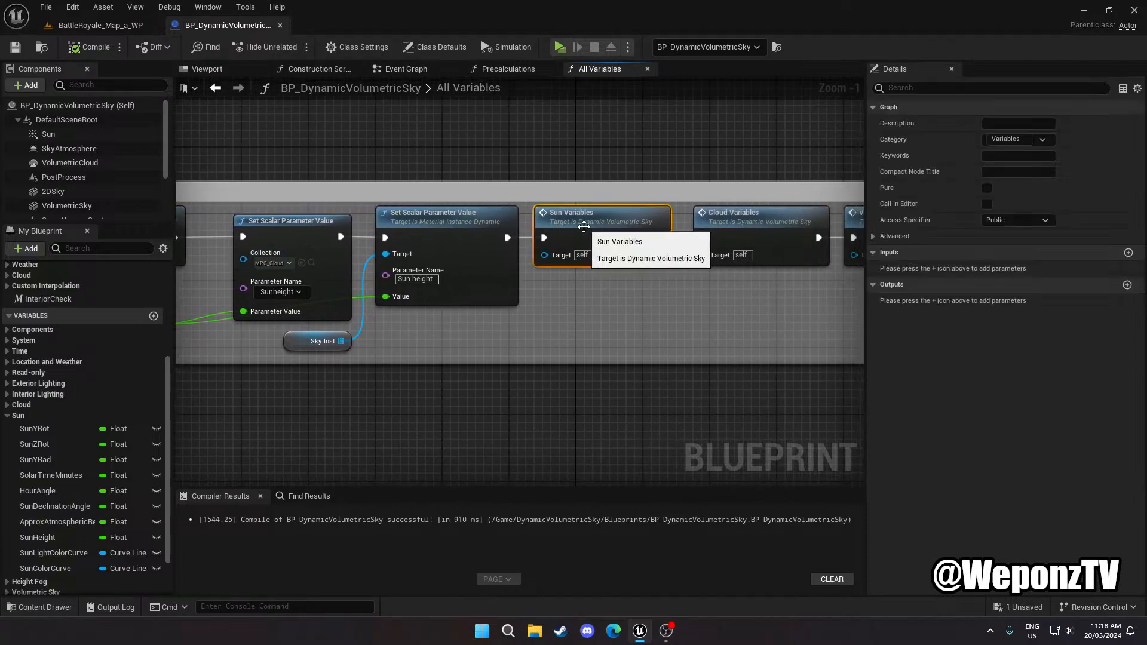
{"action": "double_click", "coordinate": [553, 223]}
Examine the Sun Variables function graph from end to end for any node that controls the sun's intensity
{"action": "scroll", "coordinate": [332, 286], "scroll_direction": "up", "scroll_amount": 6}
{"action": "scroll", "coordinate": [325, 290], "scroll_direction": "up", "scroll_amount": 3}
{"action": "right_click_drag", "start_coordinate": [325, 290], "coordinate": [0, 121]}
{"action": "right_click_drag", "start_coordinate": [520, 281], "coordinate": [321, 232]}
{"action": "right_click_drag", "start_coordinate": [931, 279], "coordinate": [511, 306]}
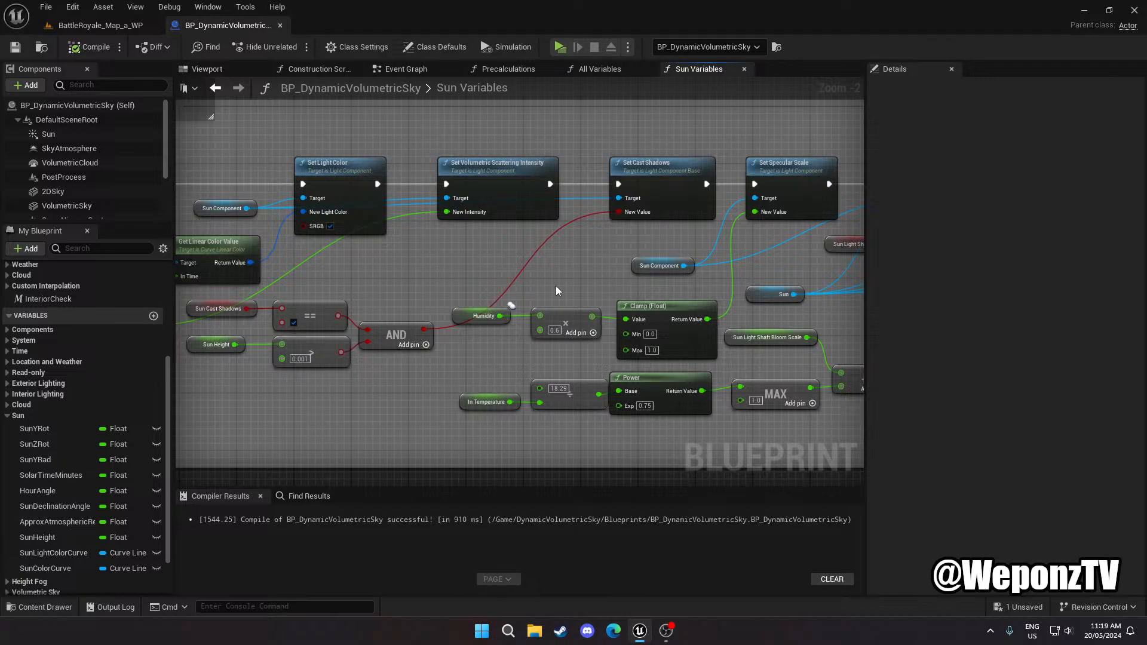
{"action": "left_click", "coordinate": [638, 263]}
{"action": "right_click_drag", "start_coordinate": [692, 300], "coordinate": [0, 250]}
{"action": "right_click_drag", "start_coordinate": [741, 263], "coordinate": [837, 255]}
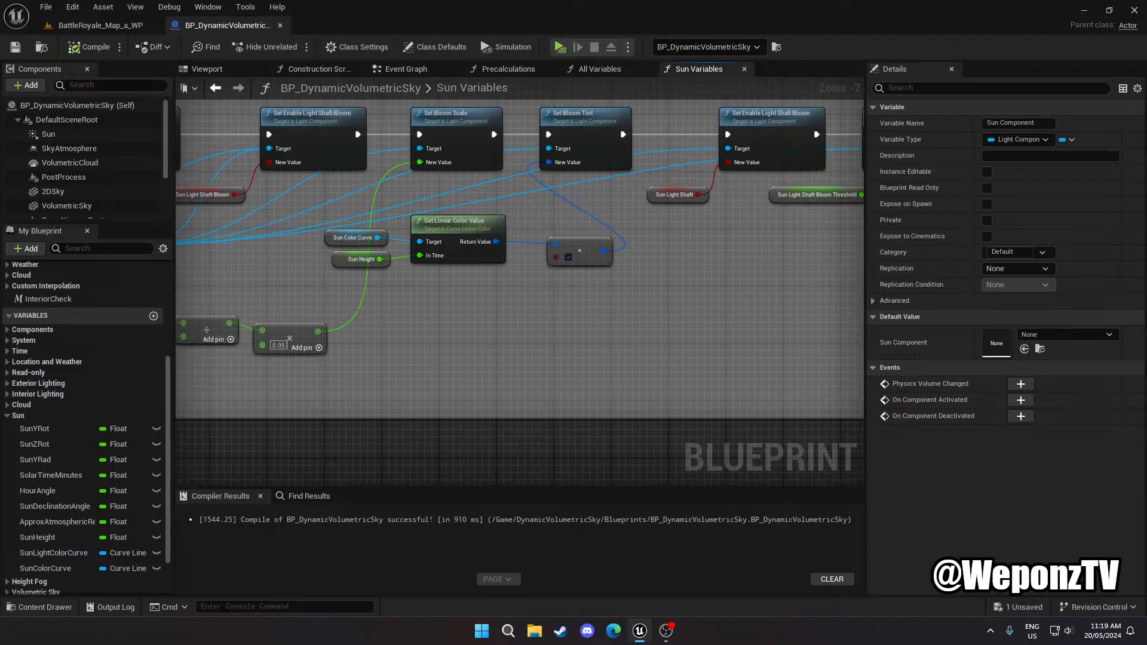
{"action": "right_click_drag", "start_coordinate": [51, 242], "coordinate": [756, 253]}
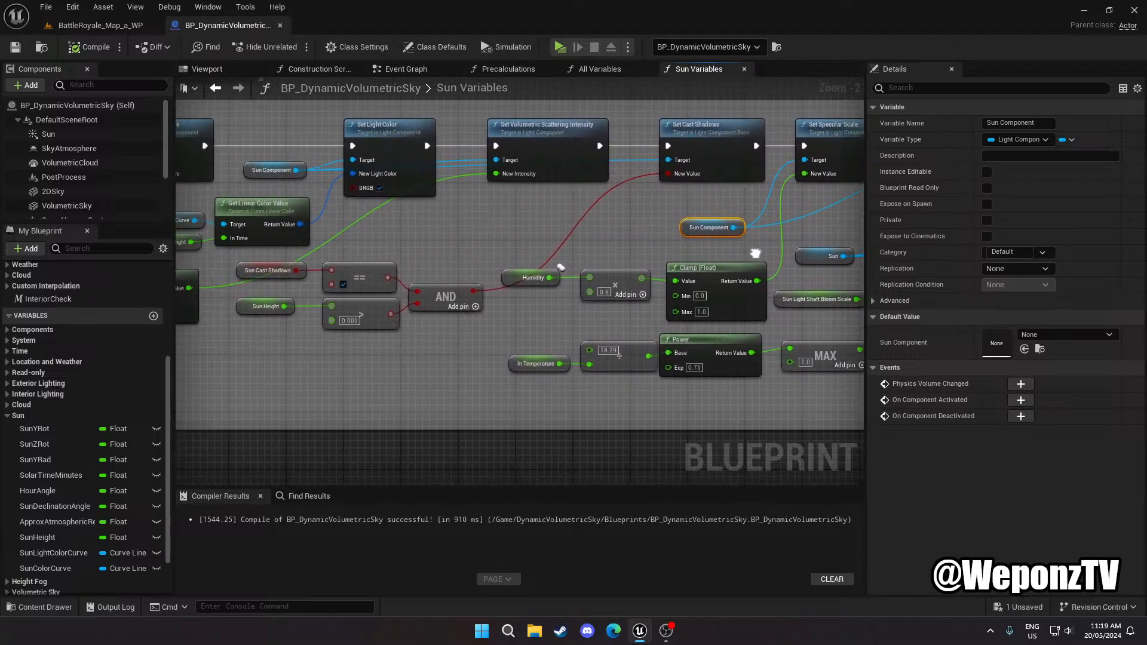
{"action": "right_click_drag", "start_coordinate": [560, 268], "coordinate": [993, 291]}
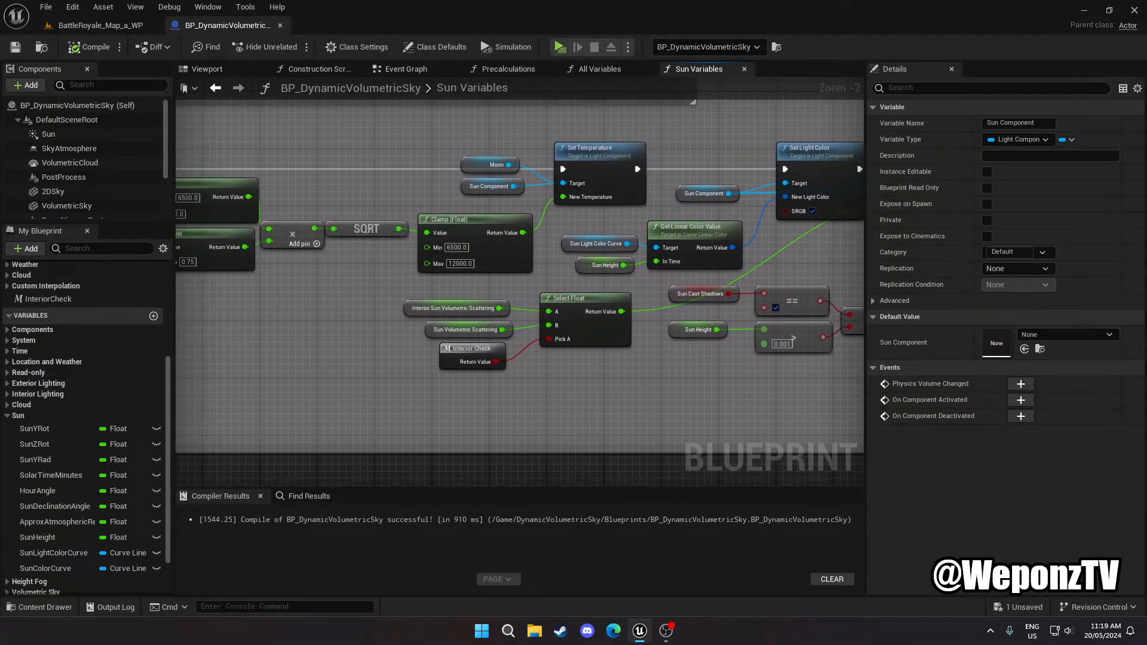
{"action": "right_click_drag", "start_coordinate": [113, 250], "coordinate": [911, 289]}
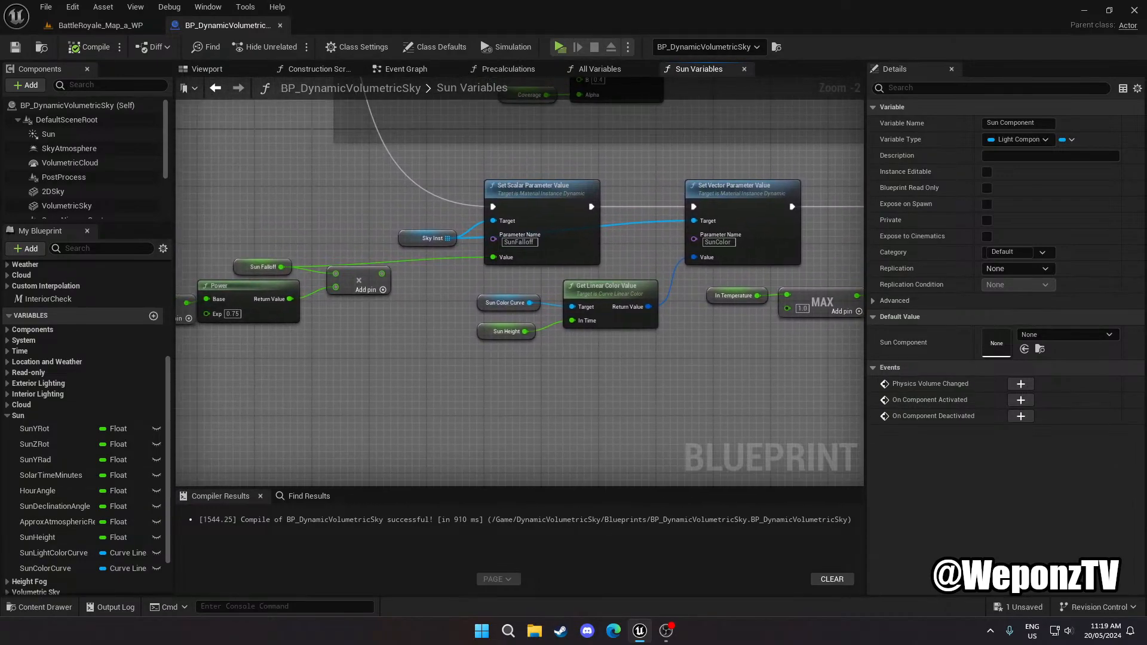
Return to the level, try a larger Source Angle on the Sun light, and reset it to its default
{"action": "left_click", "coordinate": [83, 25]}
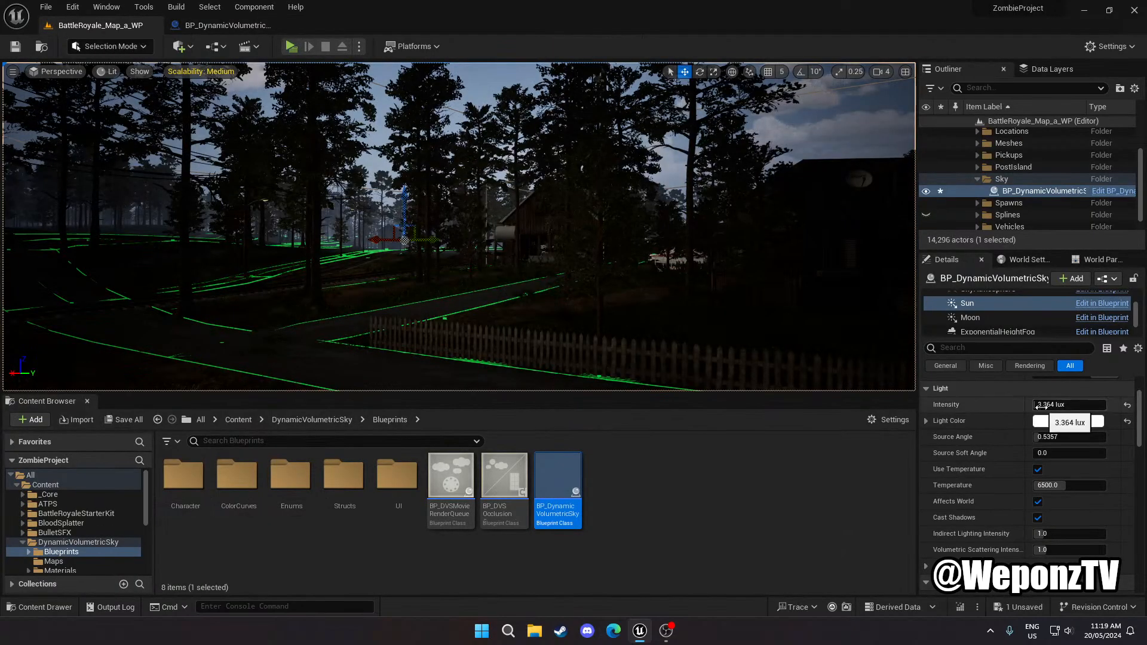
{"action": "mouse_move", "coordinate": [1040, 408]}
{"action": "left_mouse_down"}
{"action": "mouse_move", "coordinate": [1105, 406]}
{"action": "mouse_move", "coordinate": [1037, 406]}
{"action": "left_mouse_up"}
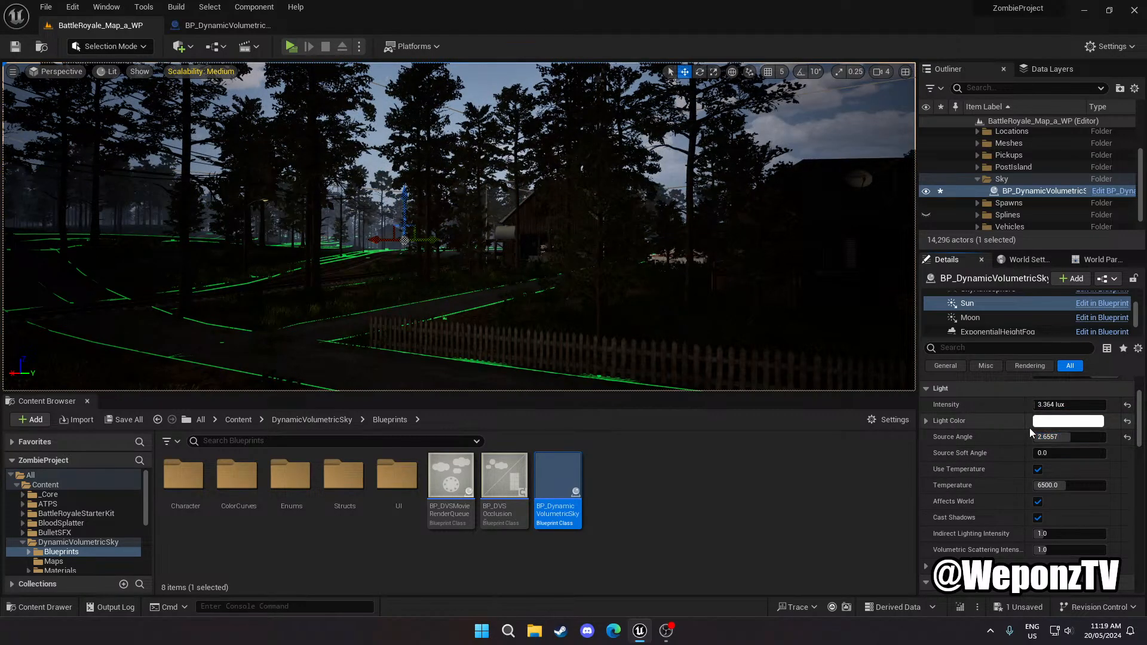
{"action": "left_click", "coordinate": [1127, 437]}
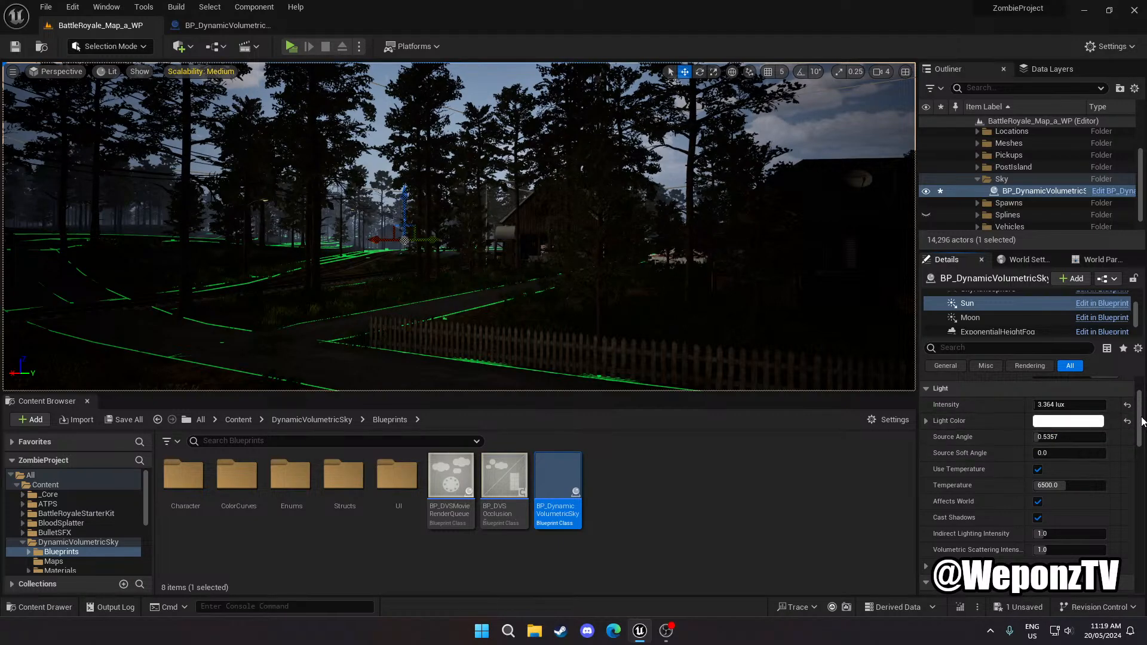
Select the BP_DynamicVolumetricSky root, enable Dynamic Time, and adjust Current Time to about 12.09
{"action": "left_click_drag", "start_coordinate": [1141, 418], "coordinate": [1138, 405]}
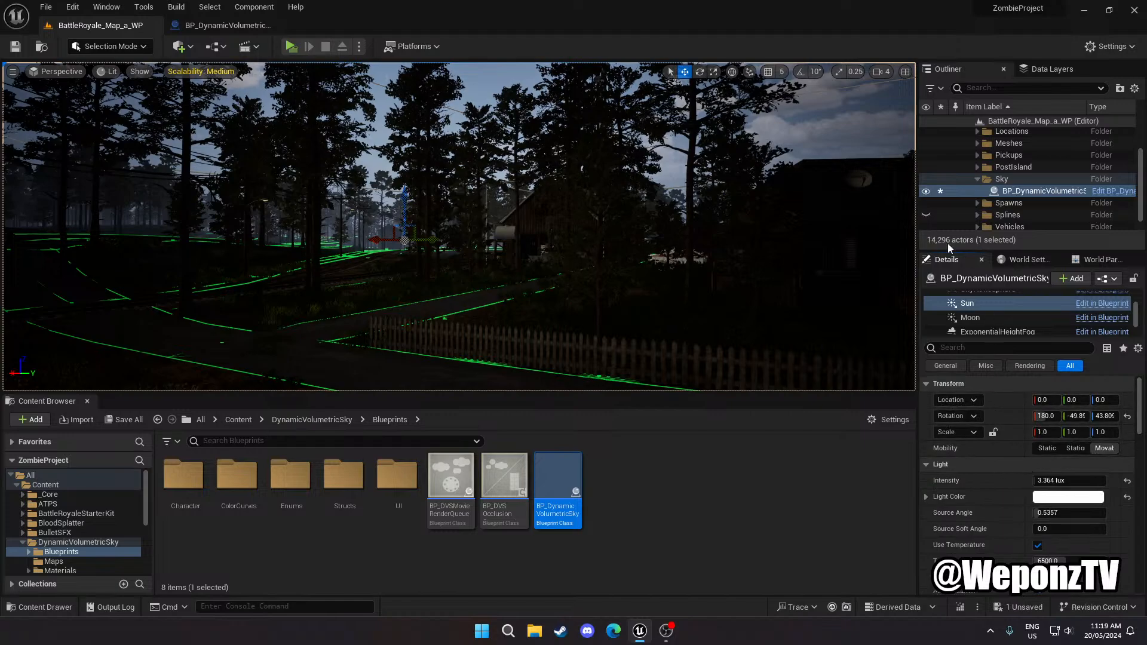
{"action": "scroll", "coordinate": [1012, 322], "scroll_direction": "up", "scroll_amount": 3}
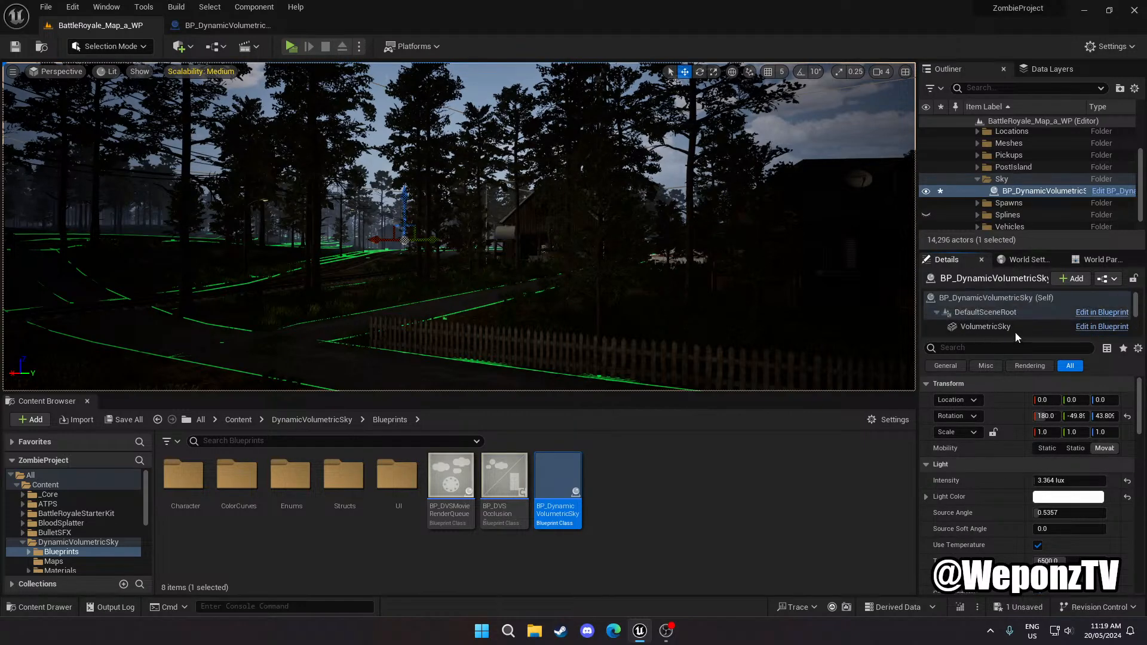
{"action": "left_click", "coordinate": [995, 300]}
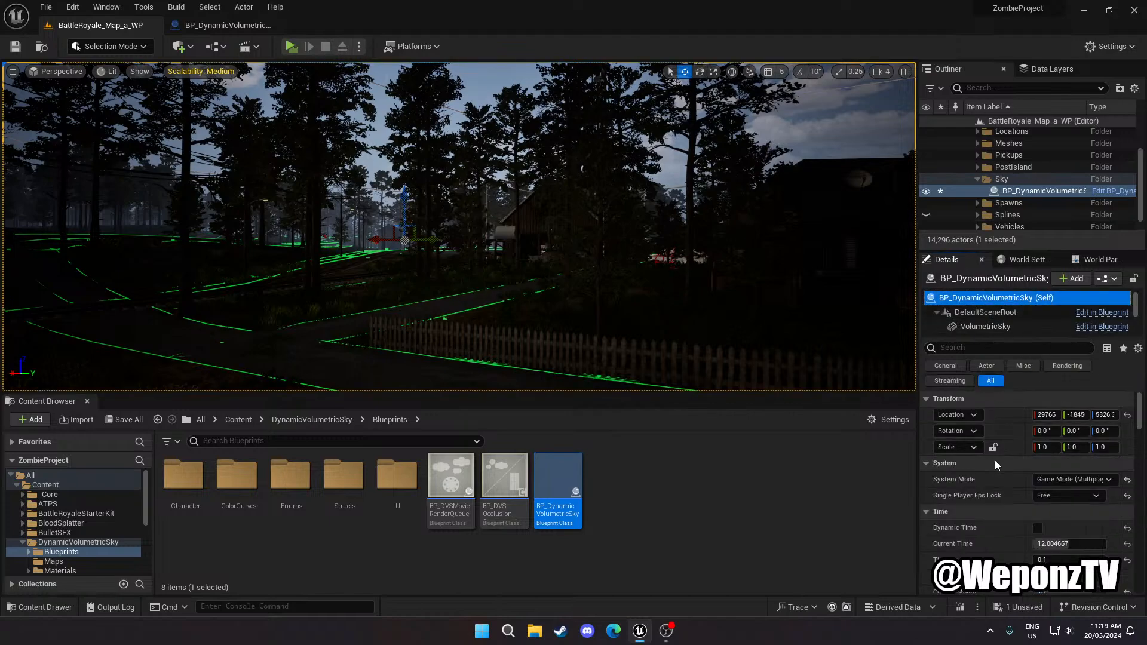
{"action": "scroll", "coordinate": [1004, 472], "scroll_direction": "down", "scroll_amount": 2}
{"action": "scroll", "coordinate": [1009, 481], "scroll_direction": "down", "scroll_amount": 3}
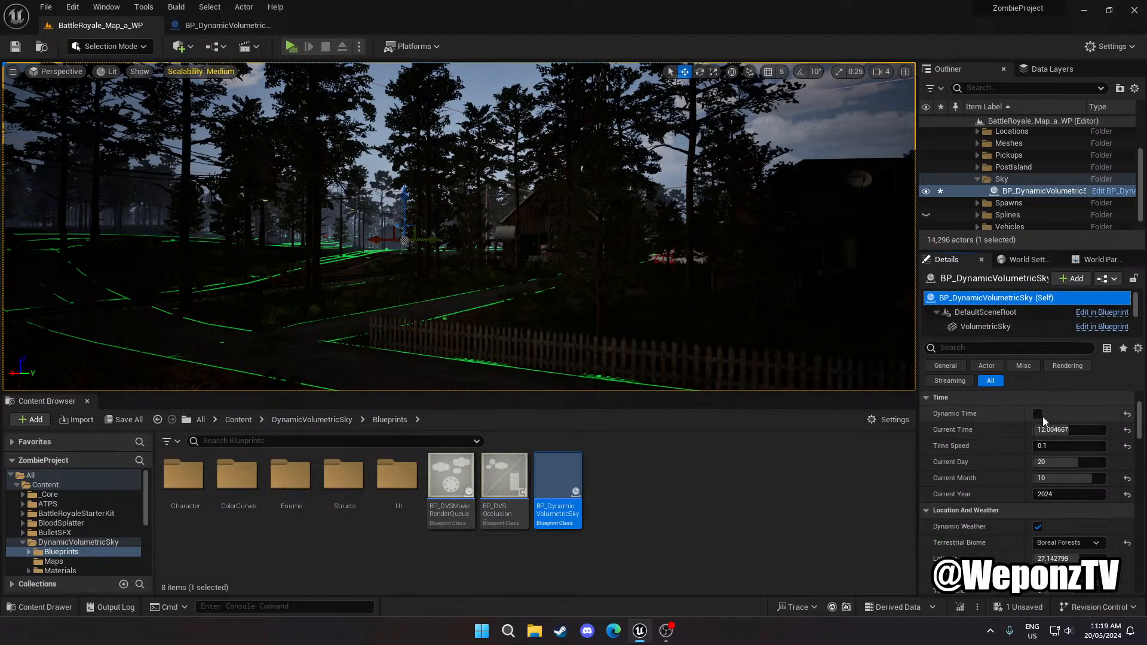
{"action": "left_click", "coordinate": [1038, 413]}
{"action": "mouse_move", "coordinate": [1052, 430]}
{"action": "left_mouse_down"}
{"action": "mouse_move", "coordinate": [1094, 429]}
{"action": "mouse_move", "coordinate": [1034, 430]}
{"action": "mouse_move", "coordinate": [1094, 429]}
{"action": "mouse_move", "coordinate": [1042, 430]}
{"action": "mouse_move", "coordinate": [1067, 429]}
{"action": "left_mouse_up"}
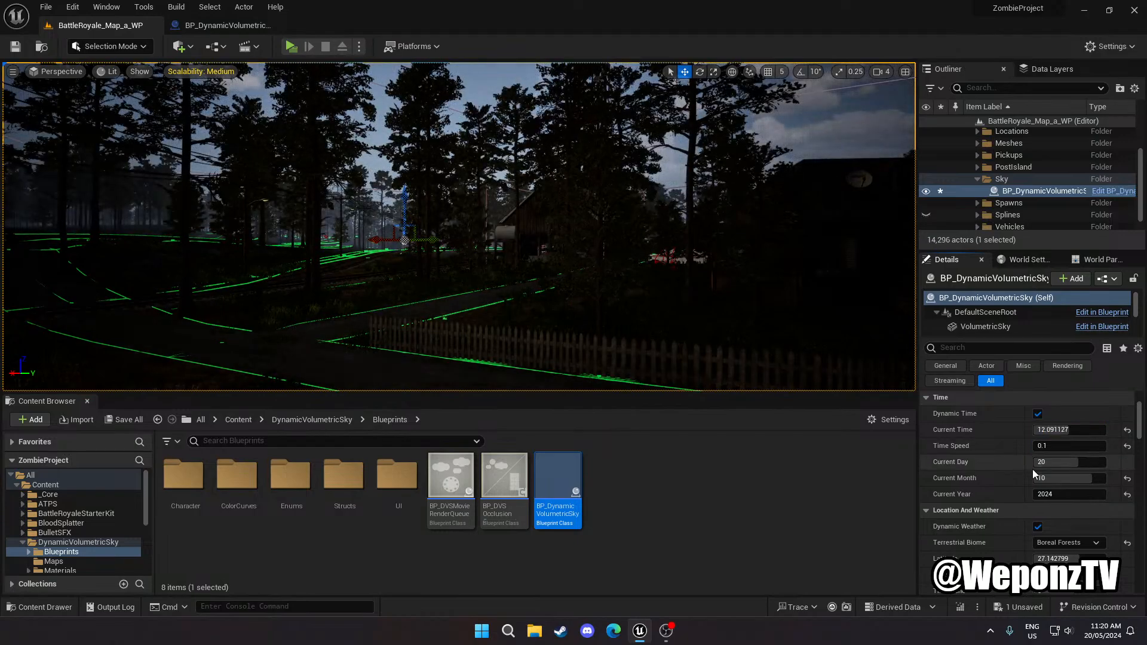
Set the sky's Current Month to 5 and check the lighting on the sky and the houses
{"action": "right_click_drag", "start_coordinate": [568, 233], "coordinate": [347, 236]}
{"action": "left_click", "coordinate": [1057, 478]}
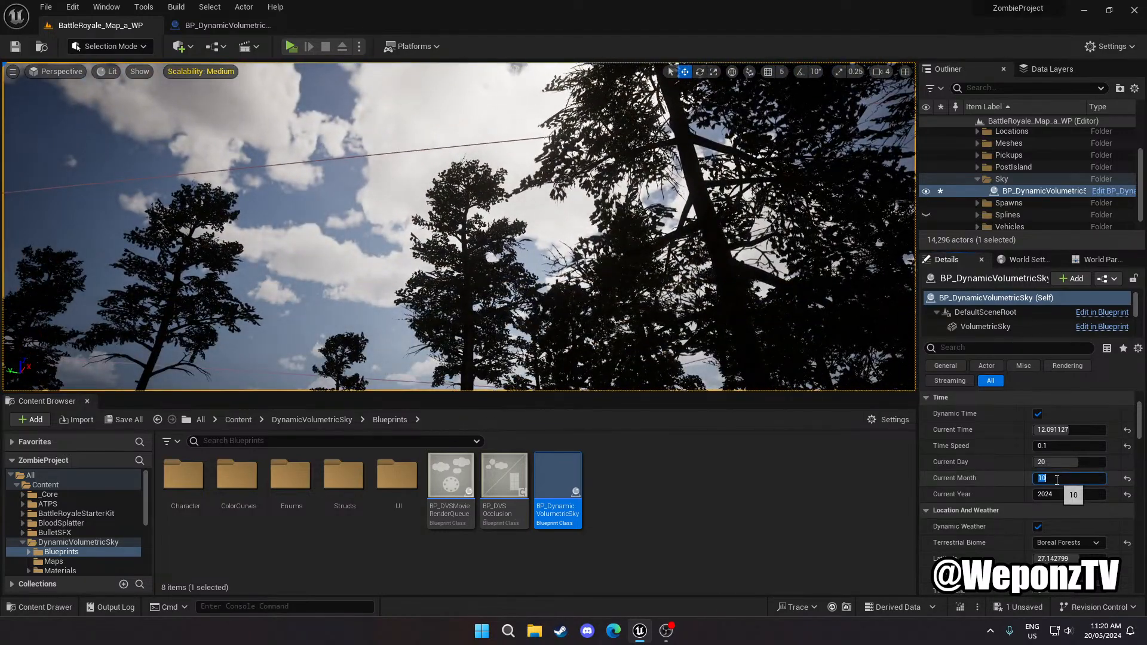
{"action": "type", "text": "5"}
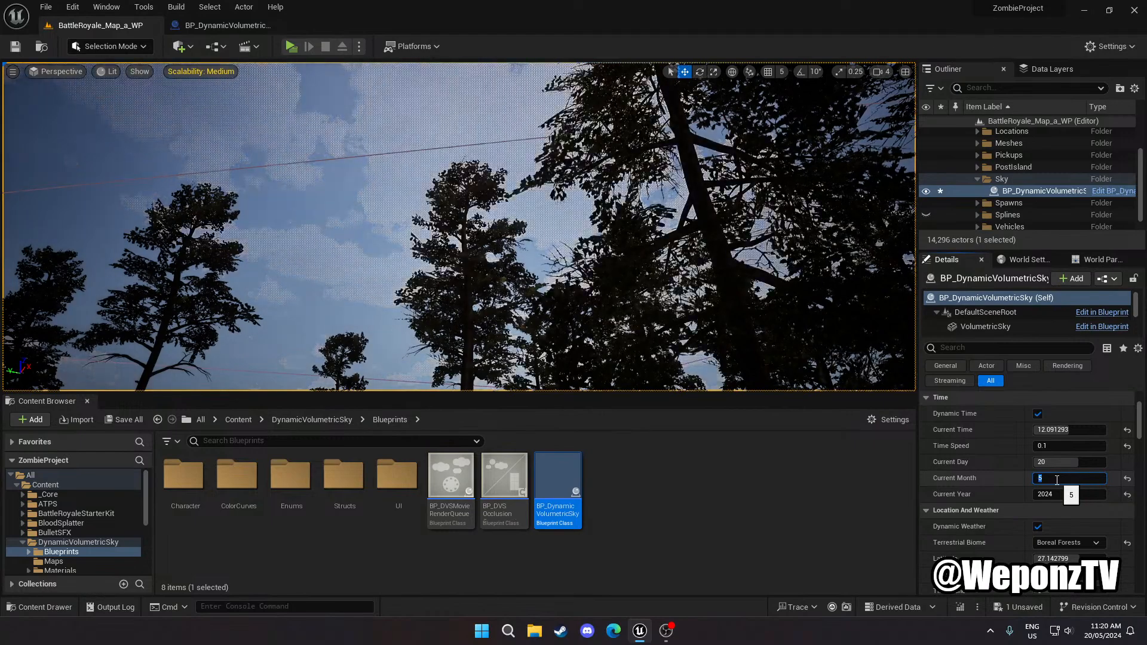
{"action": "right_click_drag", "start_coordinate": [583, 248], "coordinate": [914, 260]}
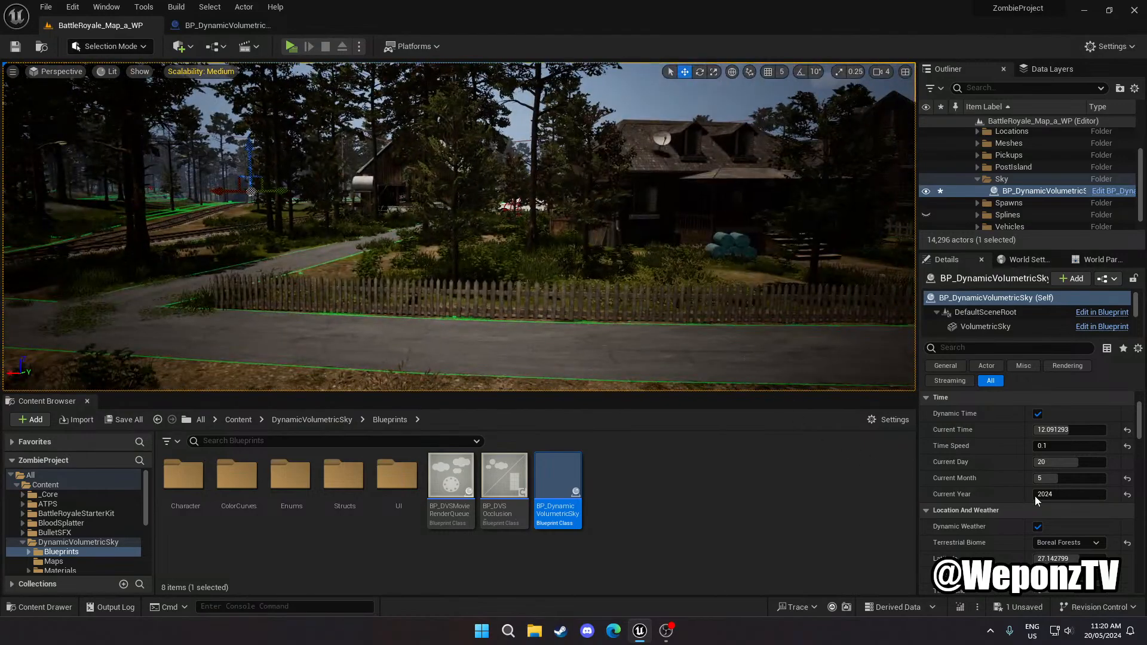
Try a Latitude of about 62.64 and a Longitude of about 21.14 for the sky, checking the sun and the barn area
{"action": "scroll", "coordinate": [1028, 492], "scroll_direction": "up", "scroll_amount": 2}
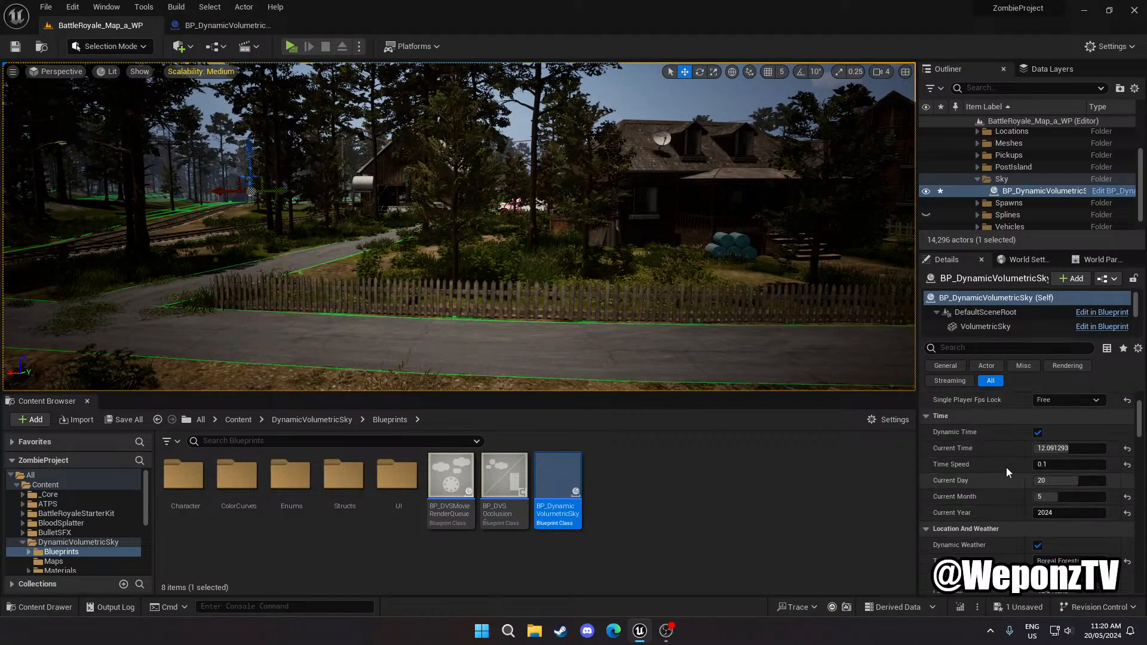
{"action": "scroll", "coordinate": [1007, 468], "scroll_direction": "down", "scroll_amount": 5}
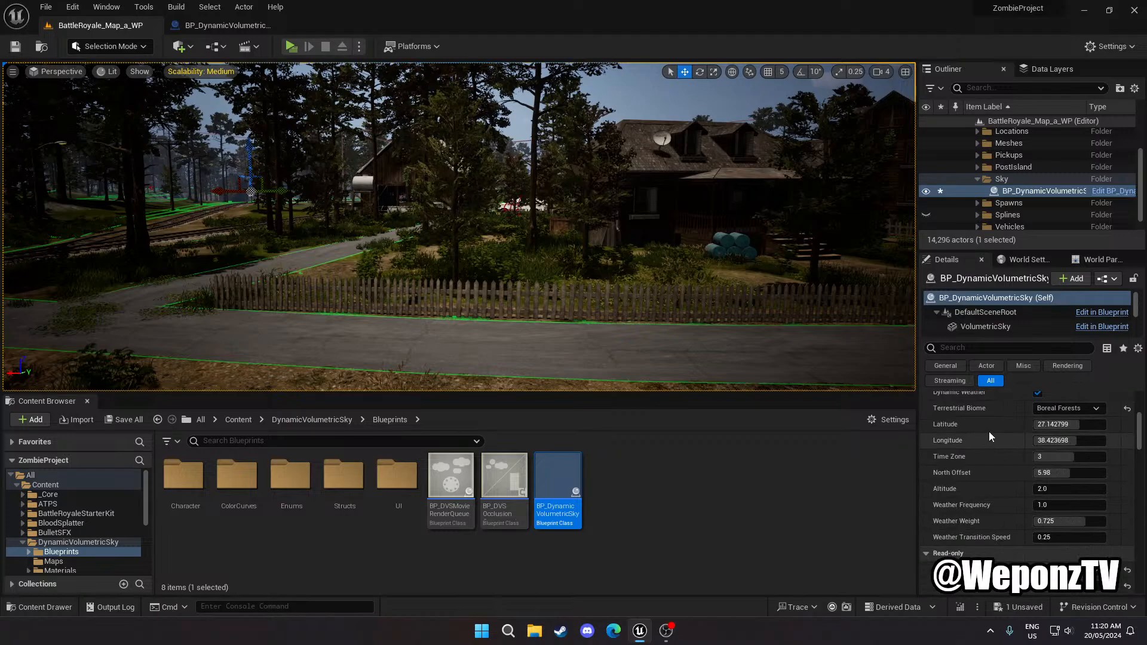
{"action": "left_click_drag", "start_coordinate": [1053, 425], "coordinate": [1098, 425]}
{"action": "right_click_drag", "start_coordinate": [715, 306], "coordinate": [878, 167]}
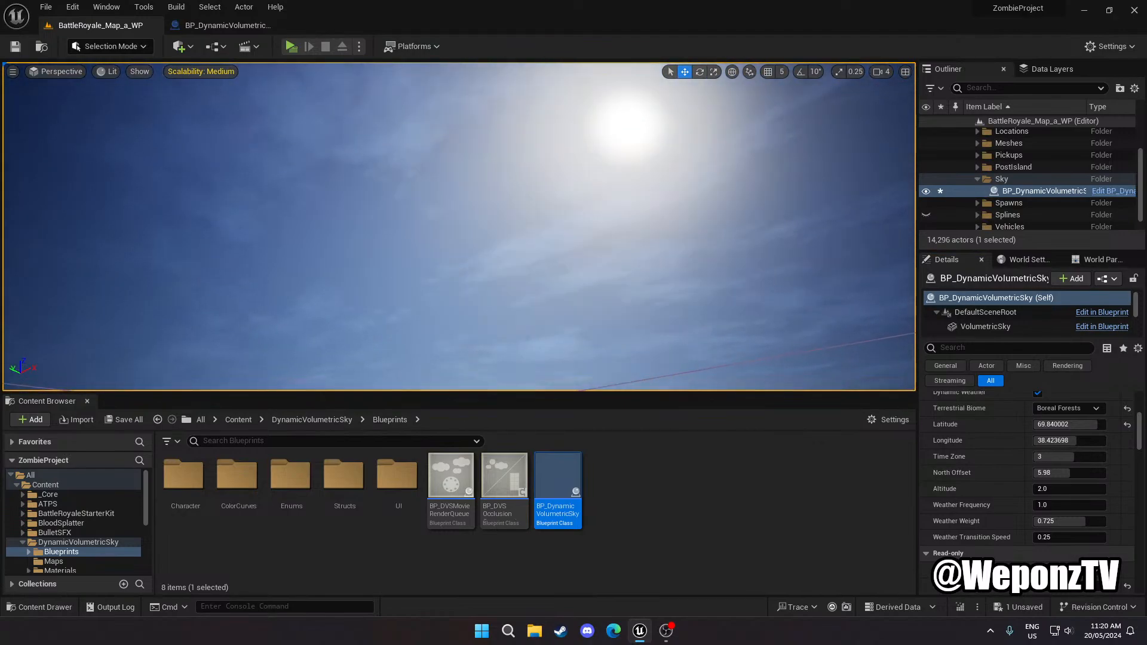
{"action": "mouse_move", "coordinate": [1052, 424]}
{"action": "left_mouse_down"}
{"action": "mouse_move", "coordinate": [1073, 424]}
{"action": "mouse_move", "coordinate": [1061, 425]}
{"action": "left_mouse_up"}
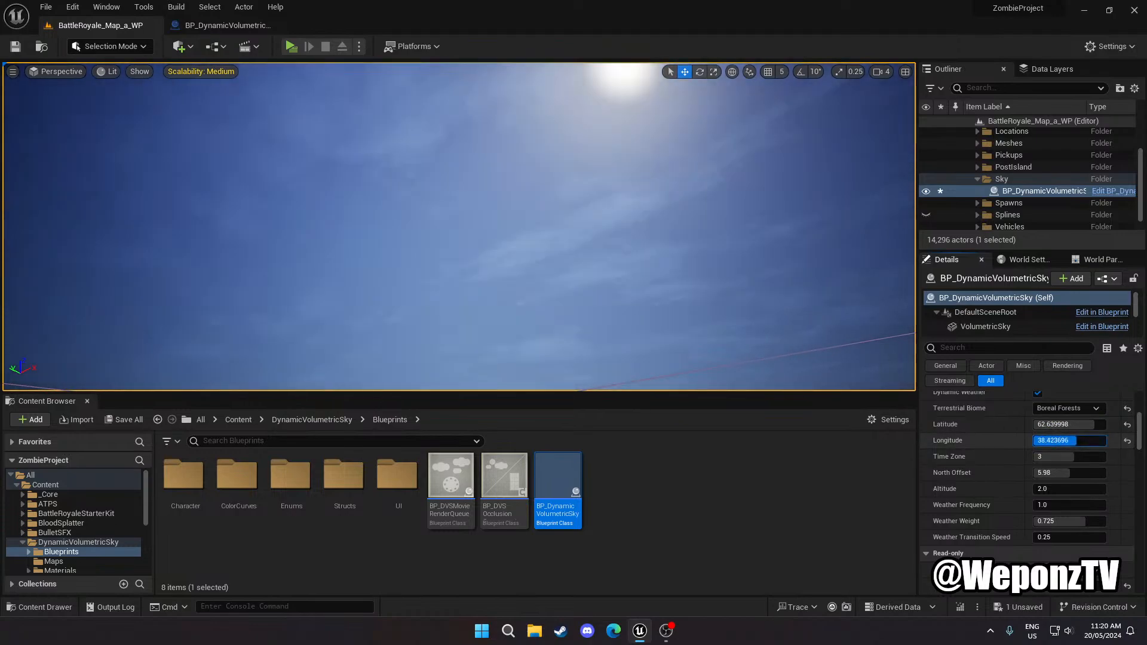
{"action": "left_click_drag", "start_coordinate": [1074, 441], "coordinate": [1073, 441]}
{"action": "mouse_move", "coordinate": [789, 353]}
{"action": "right_mouse_down"}
{"action": "mouse_move", "coordinate": [789, 391]}
{"action": "mouse_move", "coordinate": [795, 341]}
{"action": "right_mouse_up"}
{"action": "key", "text": "w"}
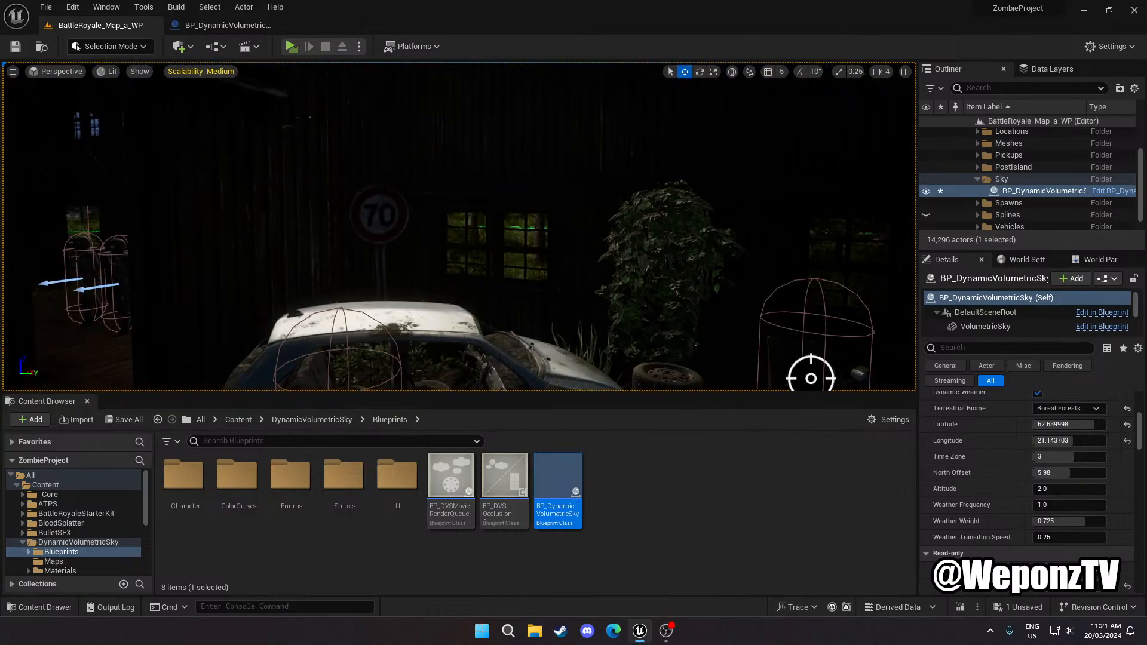
{"action": "right_click_drag", "start_coordinate": [795, 341], "coordinate": [863, 340]}
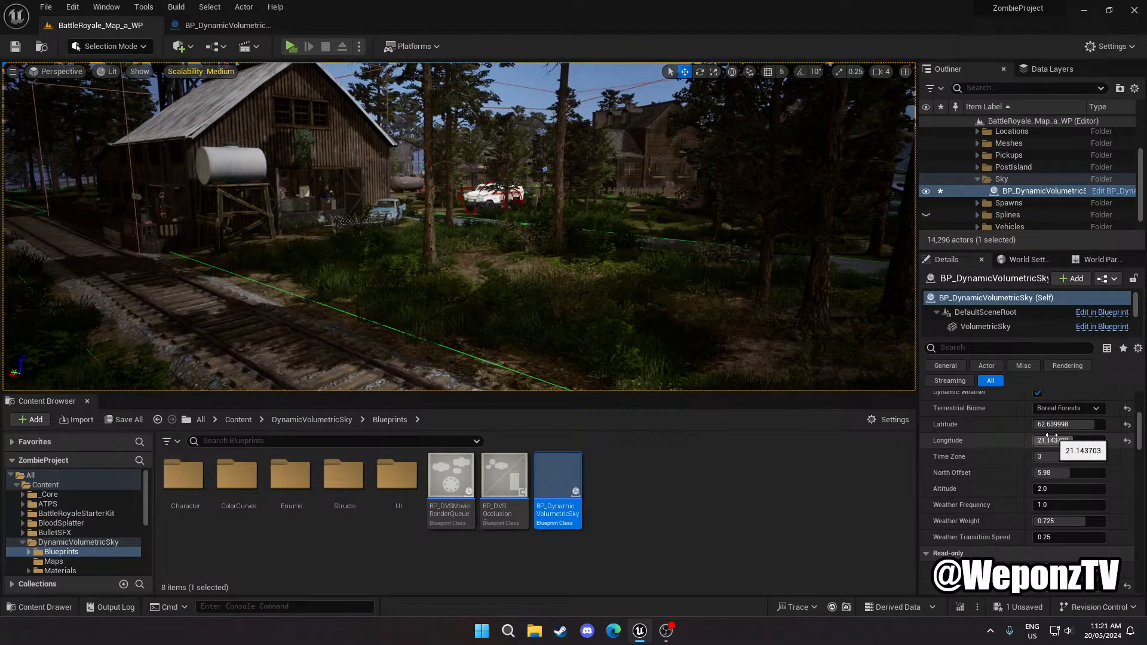
Reset the sky's Latitude and Longitude to their defaults and inspect the lighting inside the barn
{"action": "left_click", "coordinate": [1128, 424]}
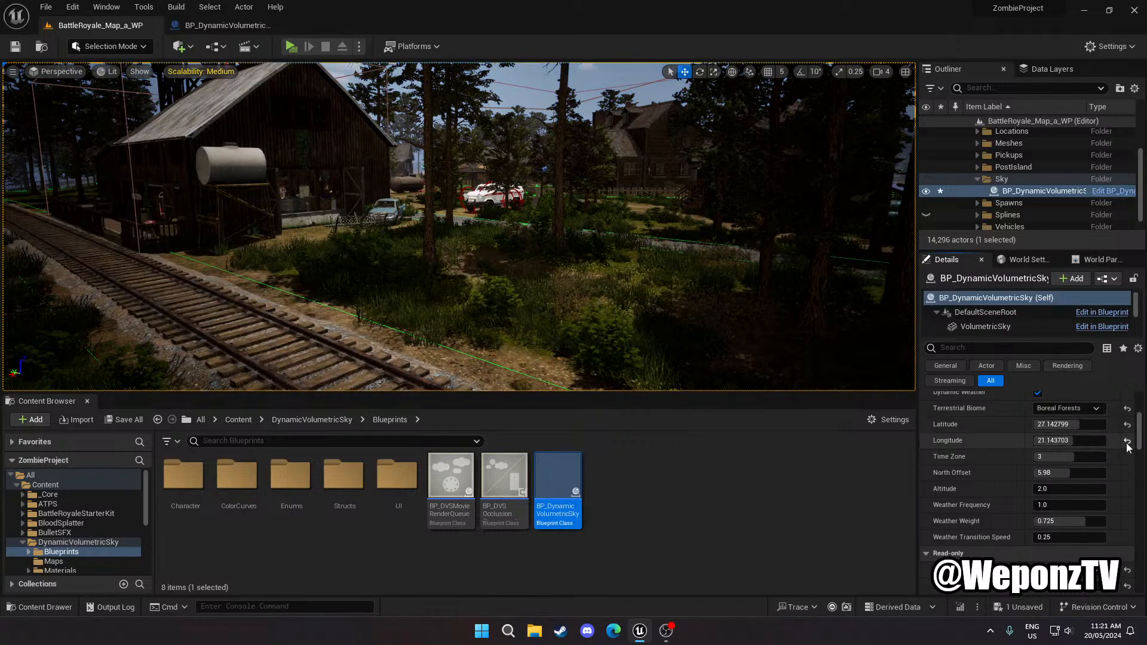
{"action": "left_click", "coordinate": [1127, 441]}
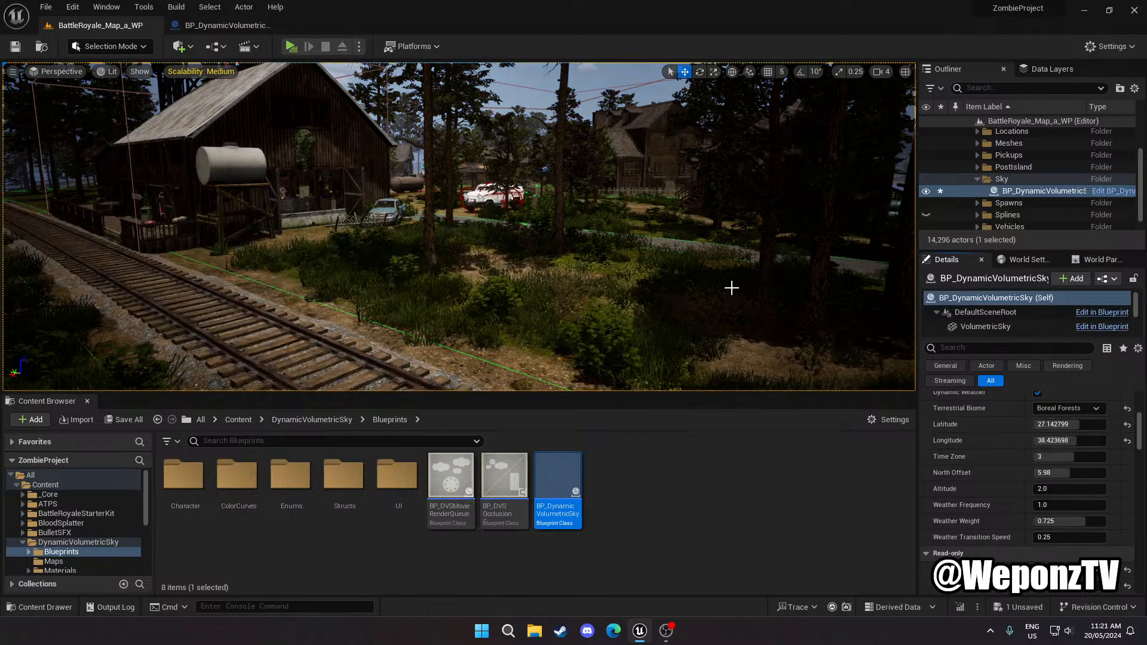
{"action": "right_click_drag", "start_coordinate": [732, 287], "coordinate": [634, 203]}
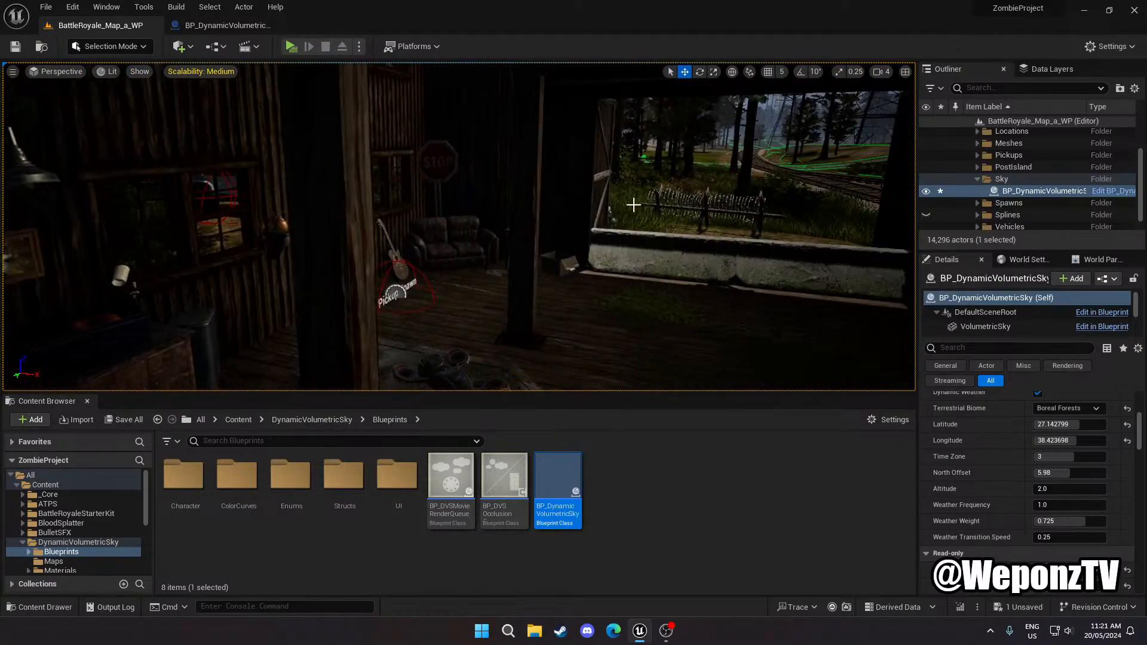
Save the current level and all other unsaved assets
{"action": "left_click", "coordinate": [47, 7]}
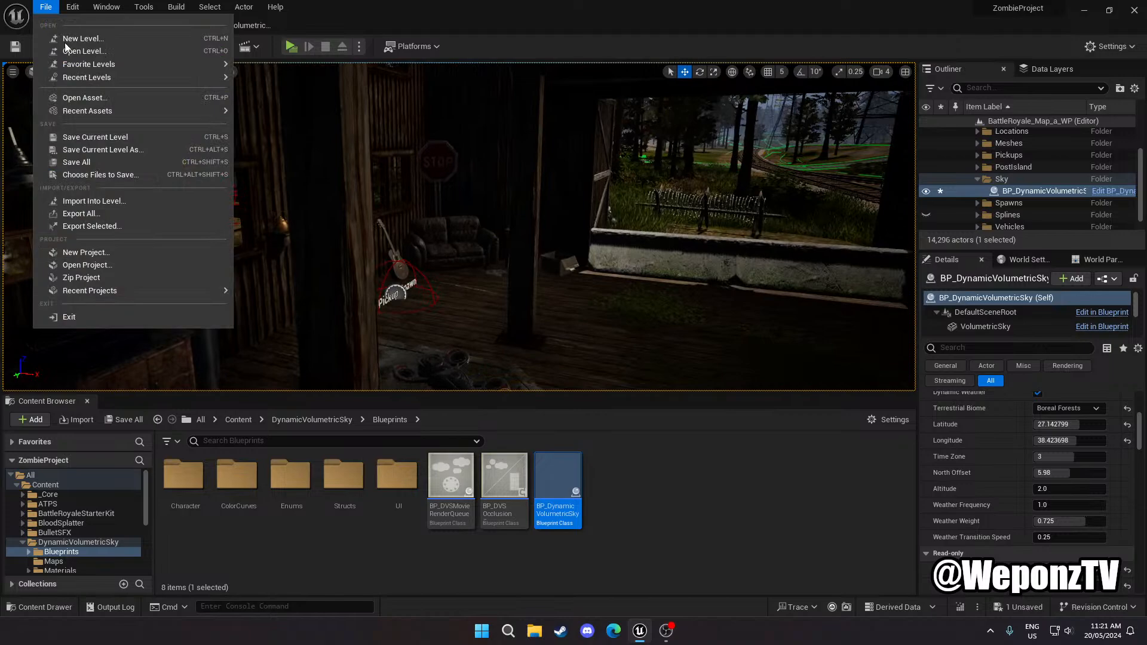
{"action": "left_click", "coordinate": [78, 140]}
{"action": "left_click", "coordinate": [47, 7]}
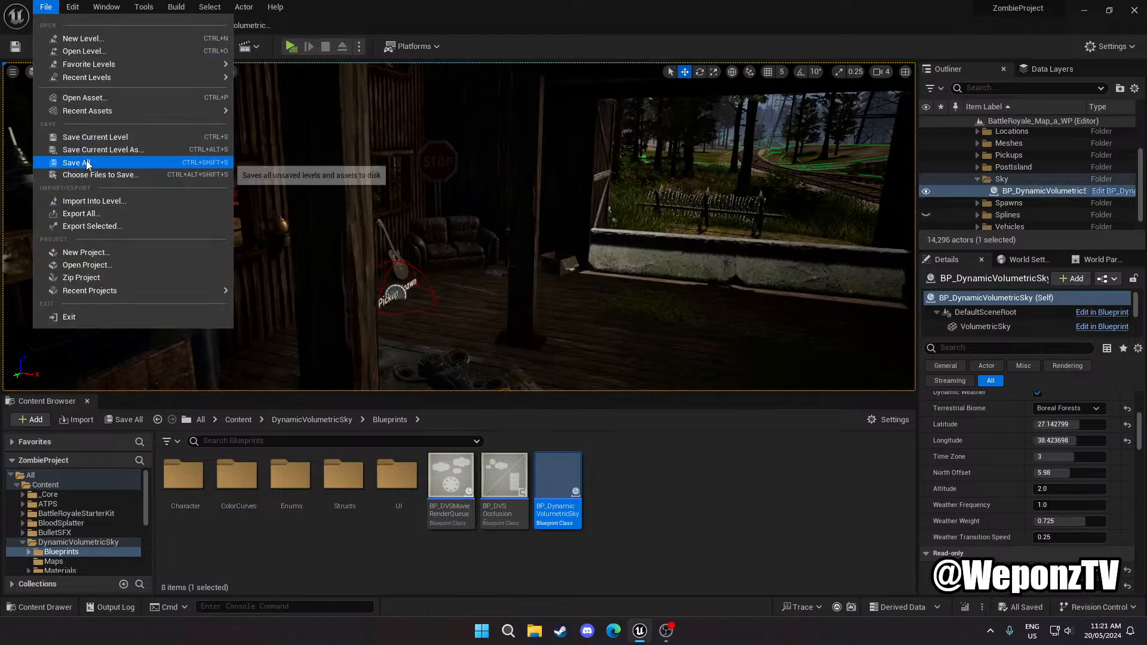
{"action": "left_click", "coordinate": [87, 160]}
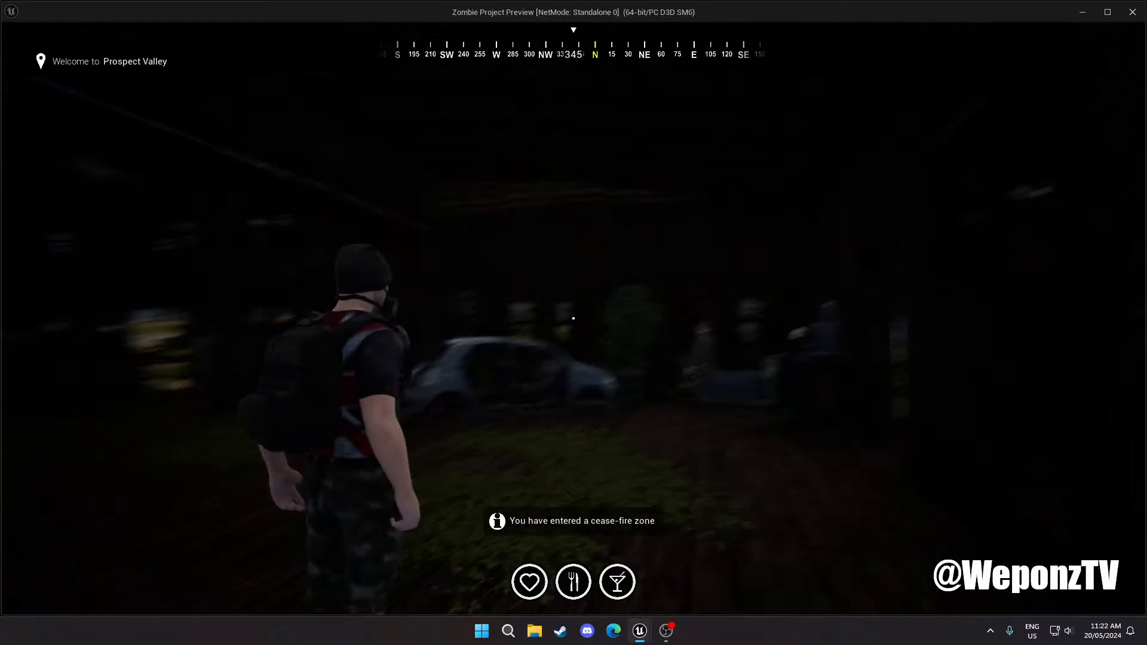
Check the lighting in the game preview by running from the barn to the railway, end the session, and close the Message Log
{"action": "key", "text": "w"}
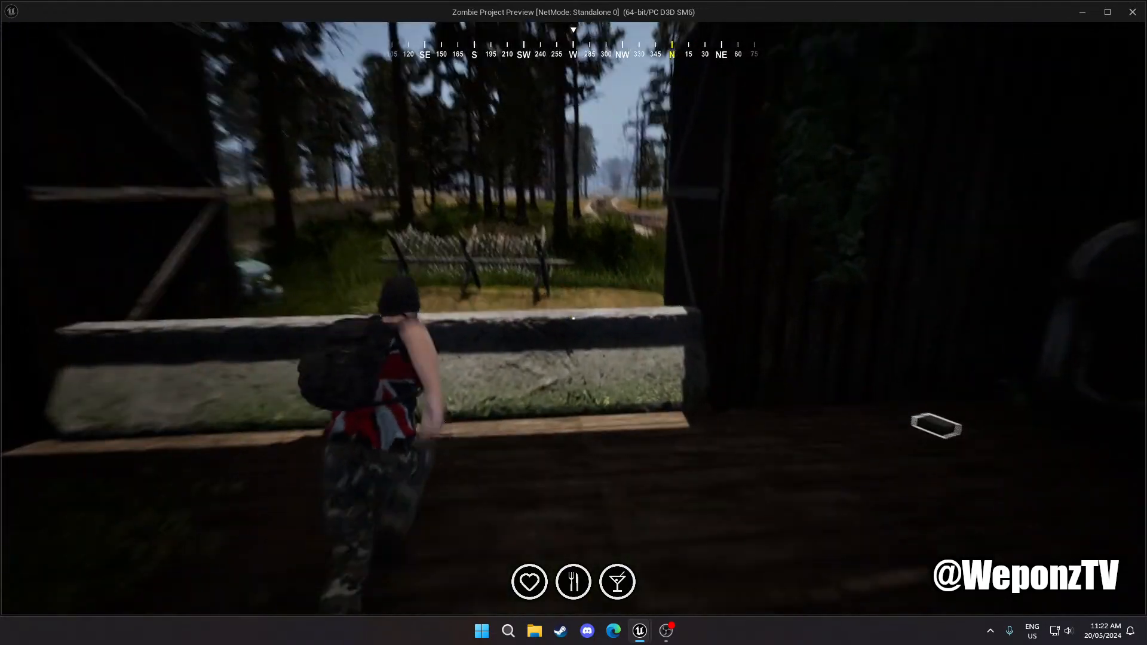
{"action": "key", "text": "space"}
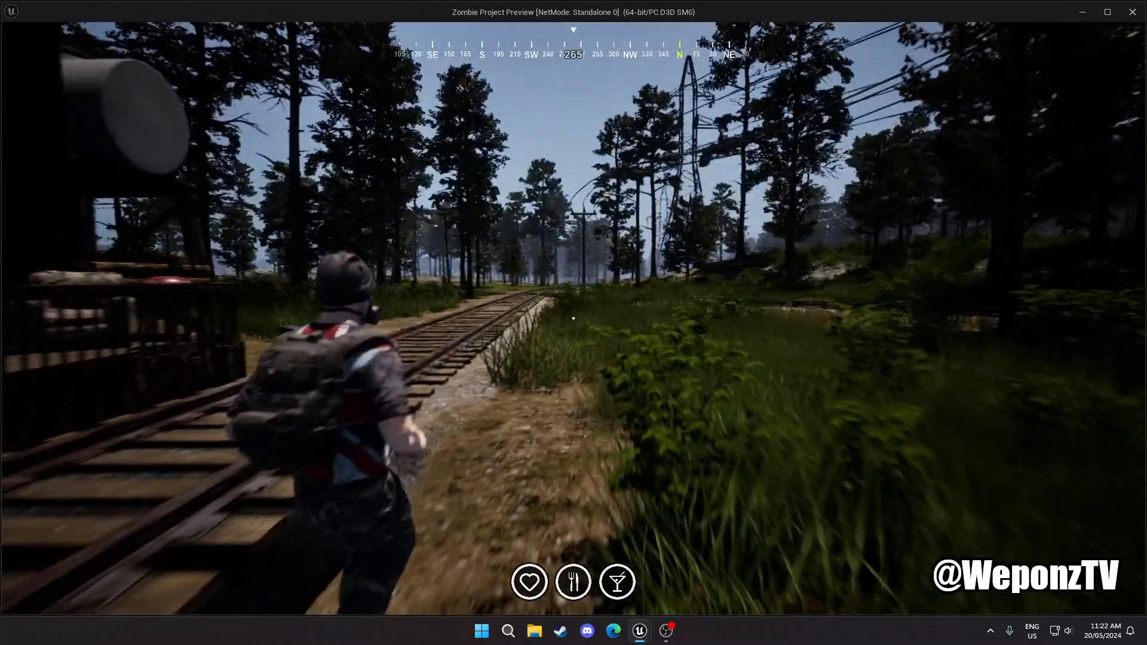
{"action": "key", "text": "shift+F1"}
{"action": "key", "text": "alt+Tab"}
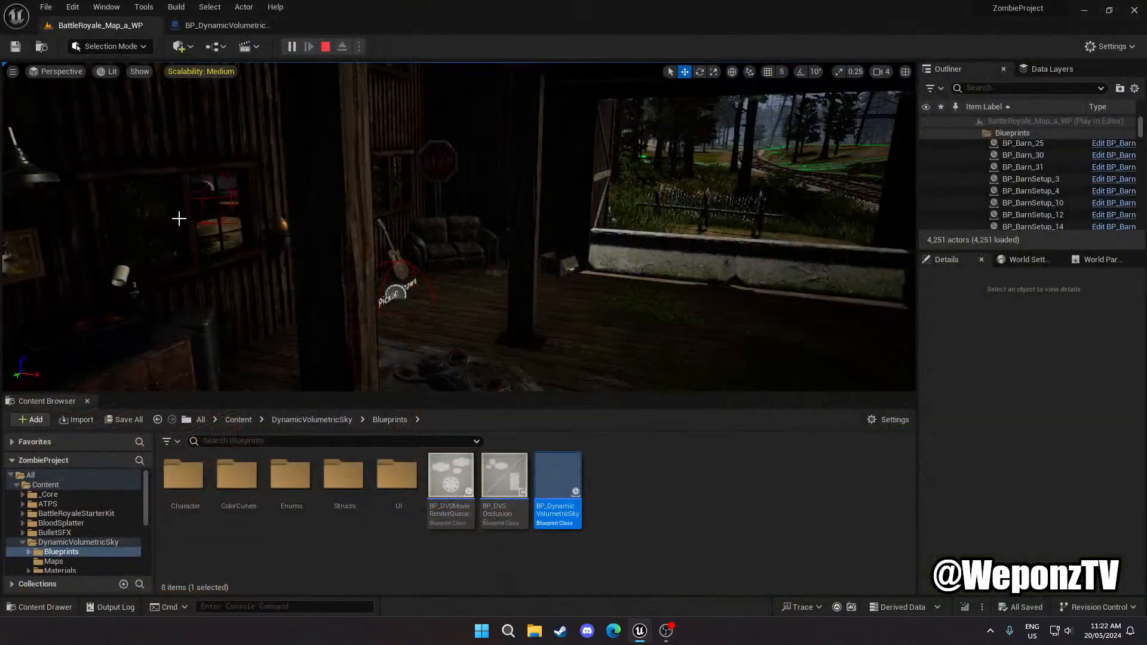
{"action": "left_click", "coordinate": [325, 46]}
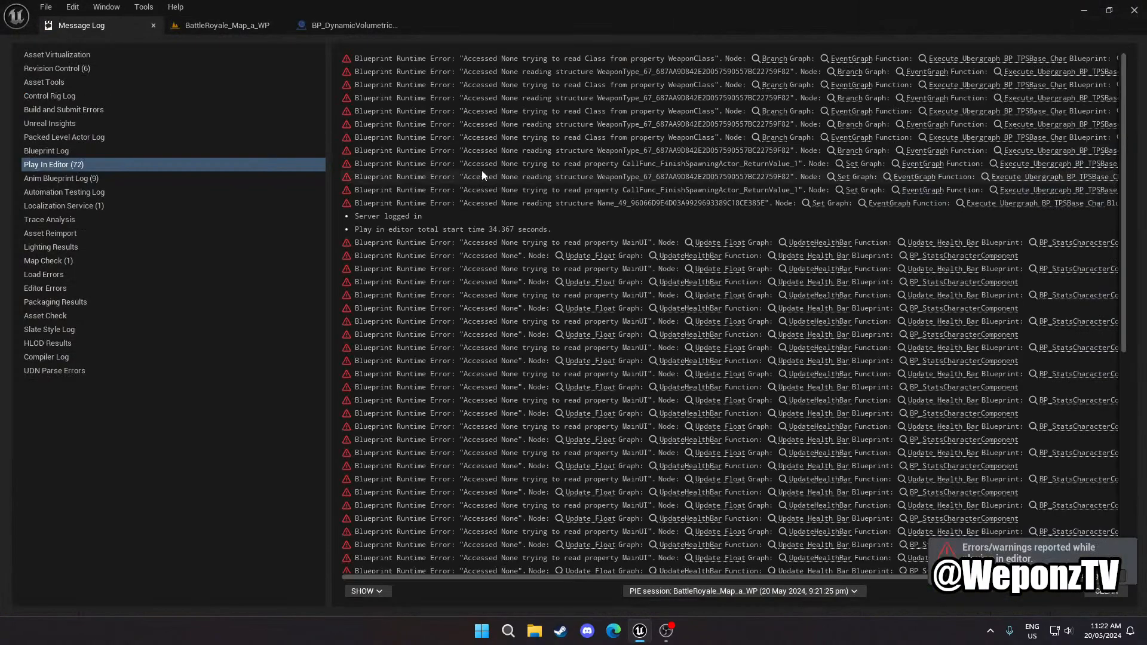
{"action": "left_click", "coordinate": [153, 26]}
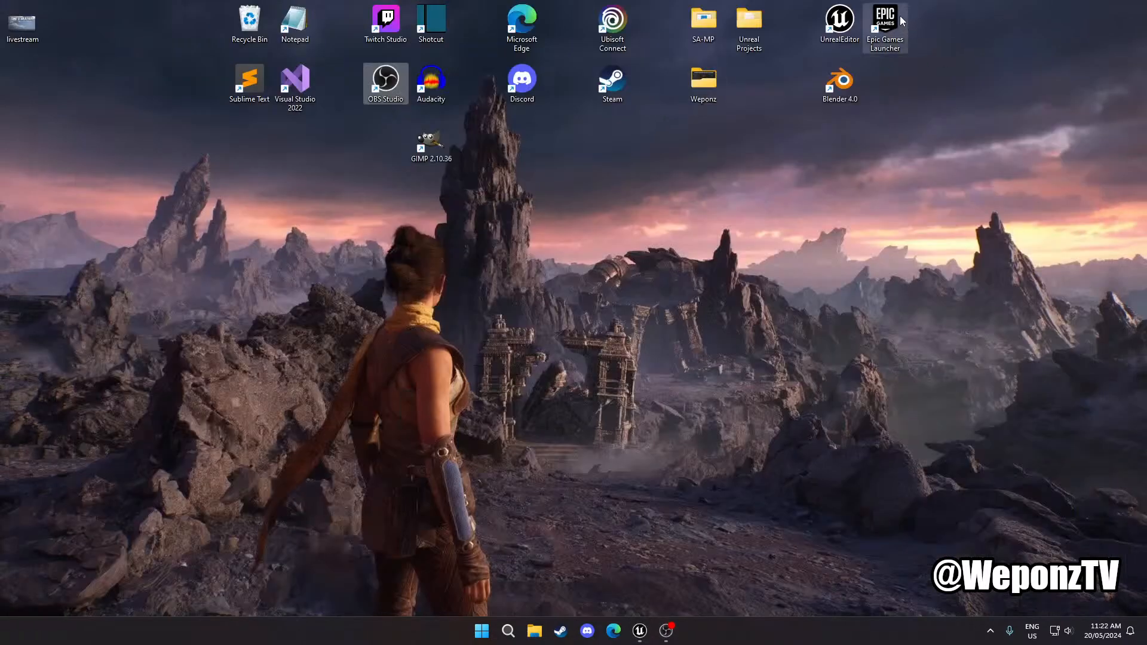
Open the Epic Games Launcher, find the Dynamic Volumetric Sky product page through the library, and open its Documentation
{"action": "double_click", "coordinate": [900, 16]}
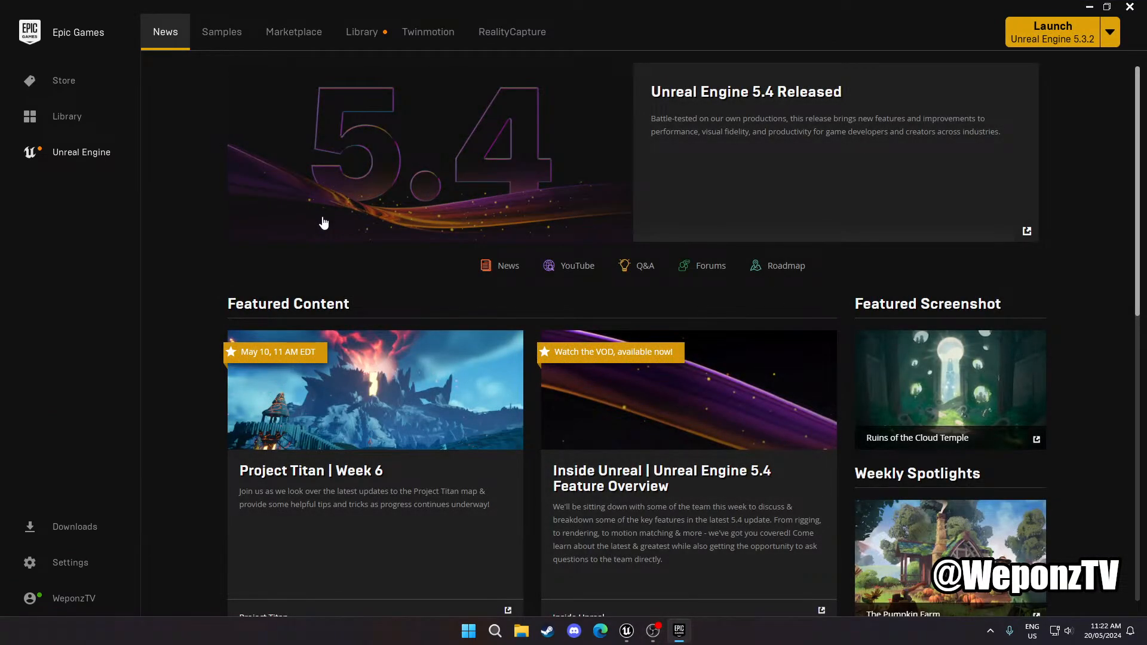
{"action": "left_click", "coordinate": [361, 32]}
{"action": "scroll", "coordinate": [658, 389], "scroll_direction": "down", "scroll_amount": 5}
{"action": "scroll", "coordinate": [669, 381], "scroll_direction": "down", "scroll_amount": 3}
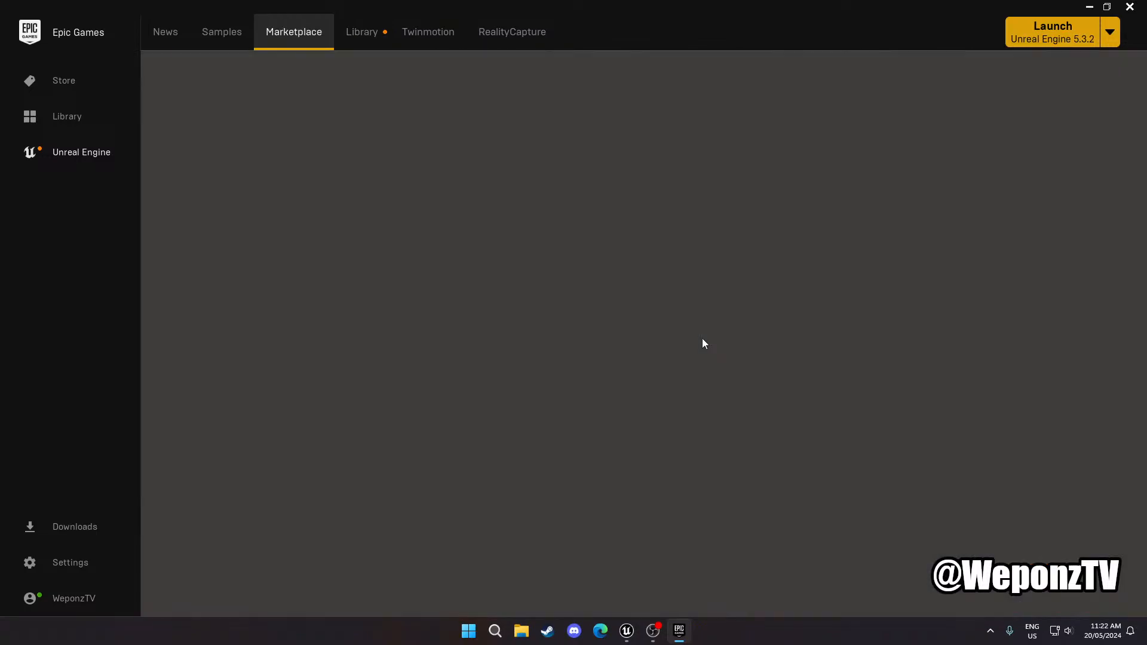
{"action": "scroll", "coordinate": [622, 362], "scroll_direction": "down", "scroll_amount": 6}
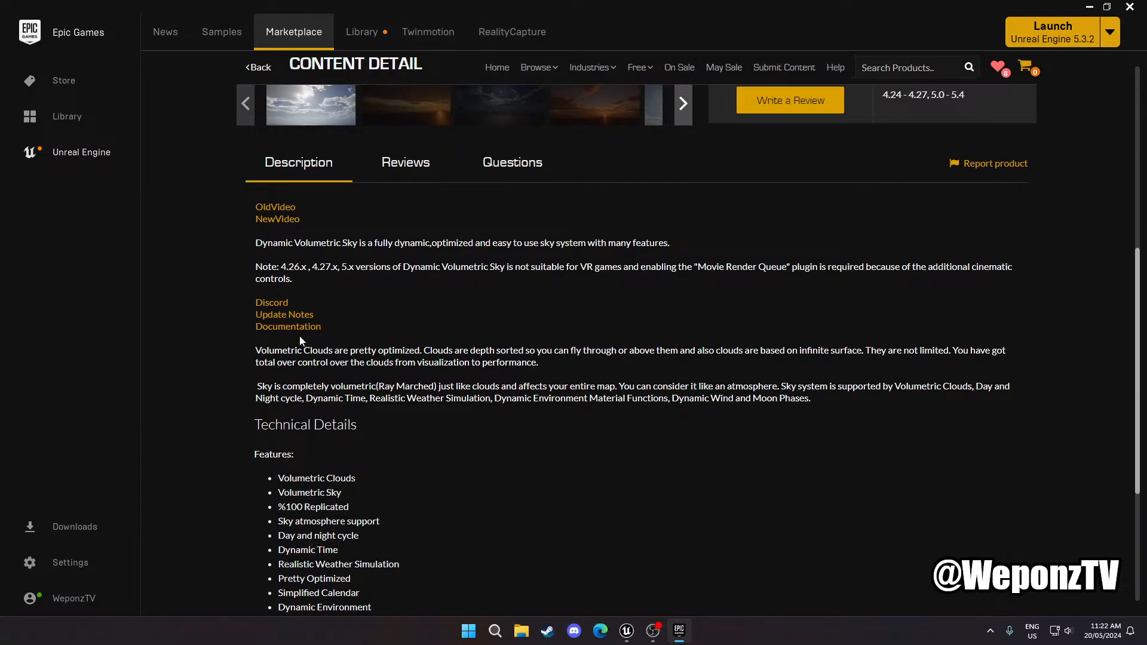
{"action": "left_click", "coordinate": [288, 327]}
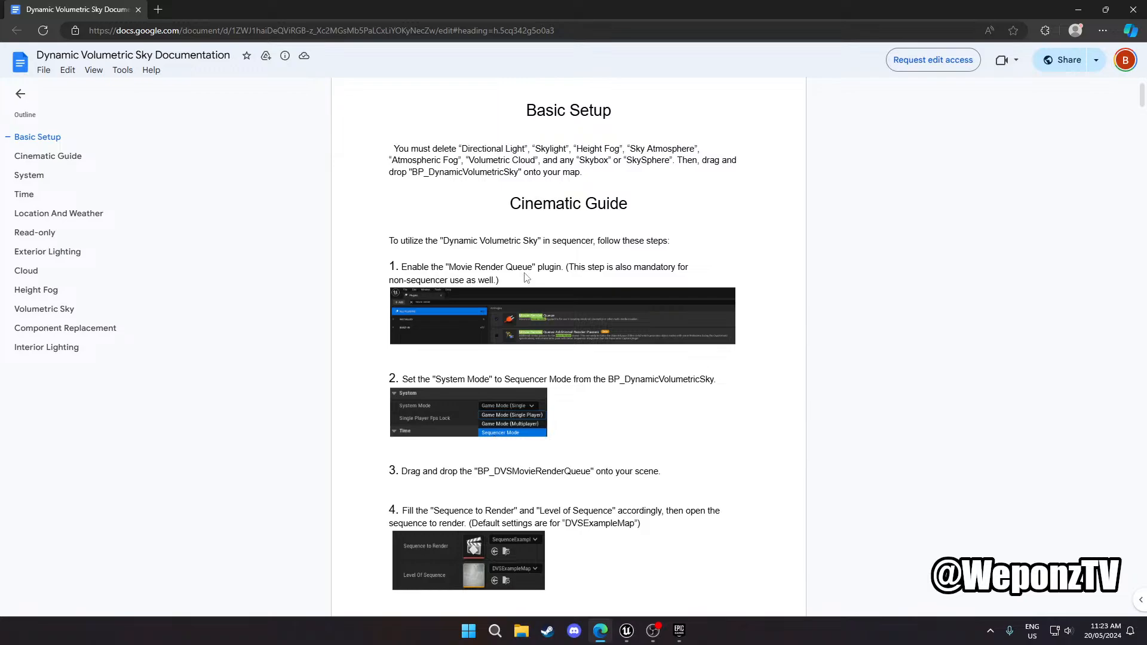
Switch back to Unreal Editor, enable the Movie Render Queue plugin, and restart the editor
{"action": "left_click", "coordinate": [680, 631]}
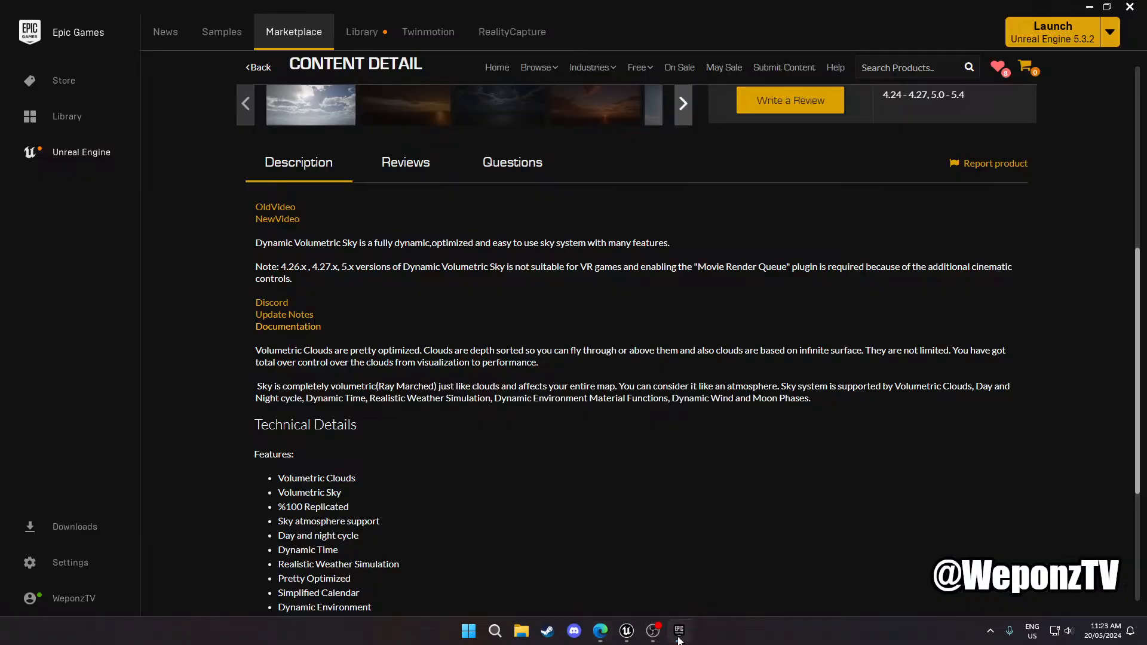
{"action": "left_click", "coordinate": [626, 631]}
{"action": "left_click", "coordinate": [46, 7]}
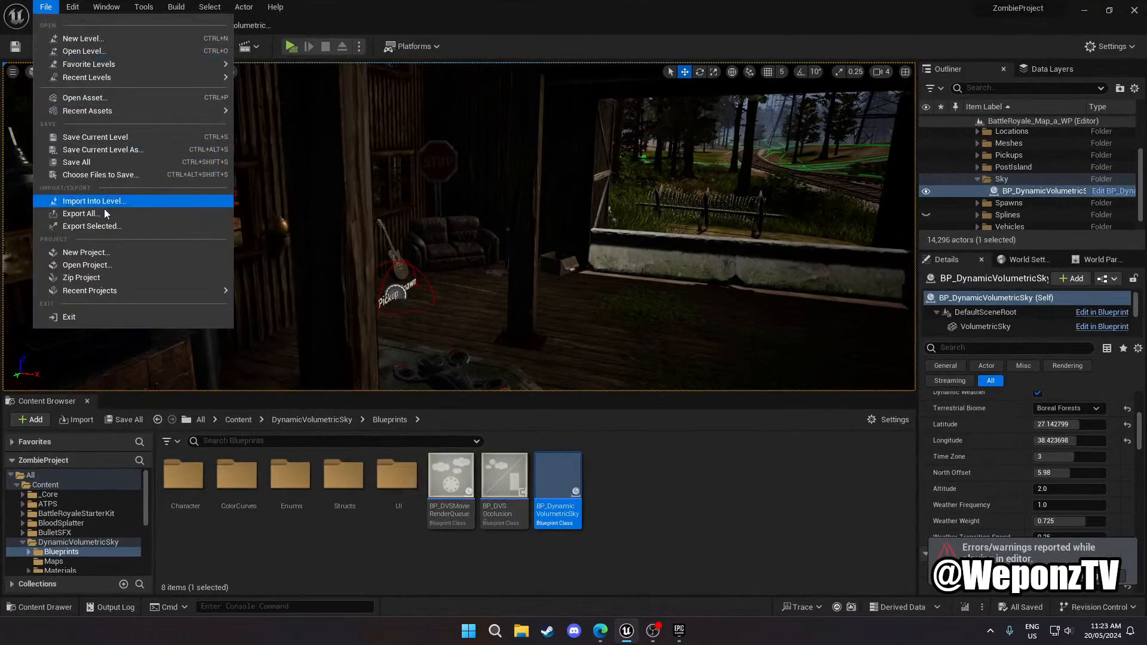
{"action": "left_click", "coordinate": [72, 7]}
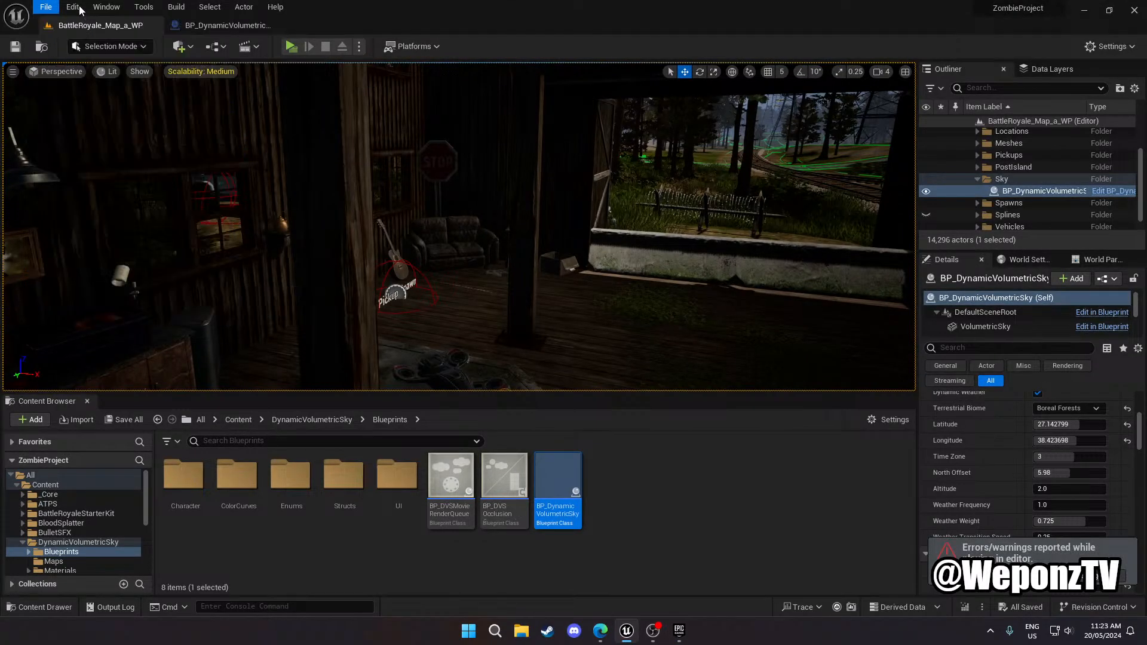
{"action": "left_click", "coordinate": [72, 6]}
{"action": "left_click", "coordinate": [101, 191]}
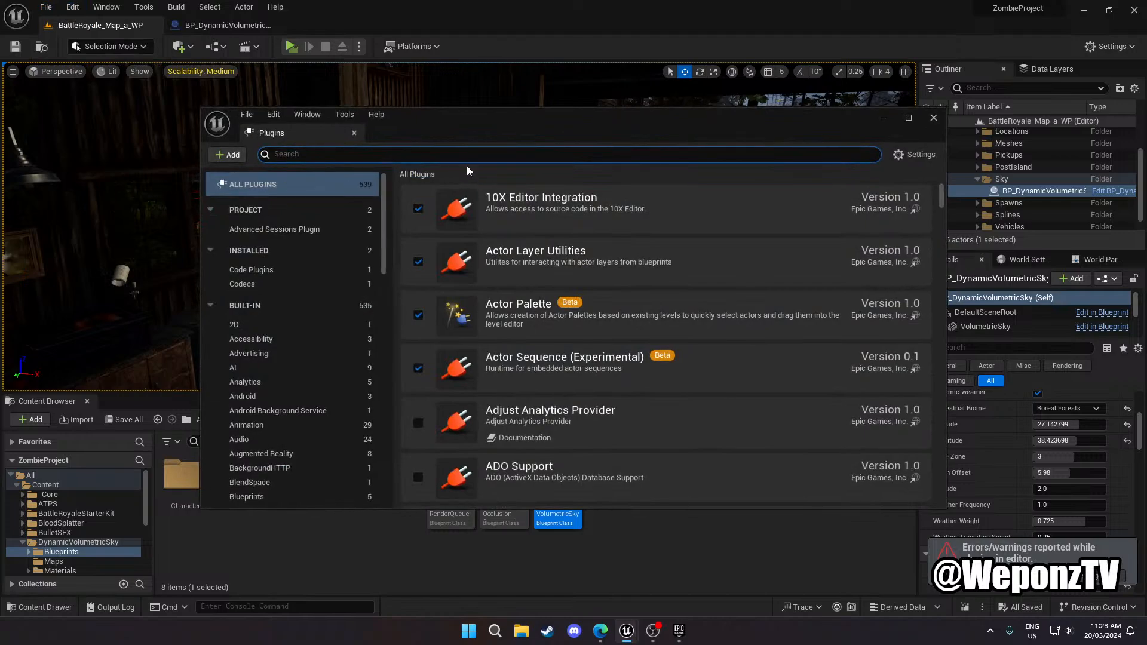
{"action": "type", "text": "movie rn"}
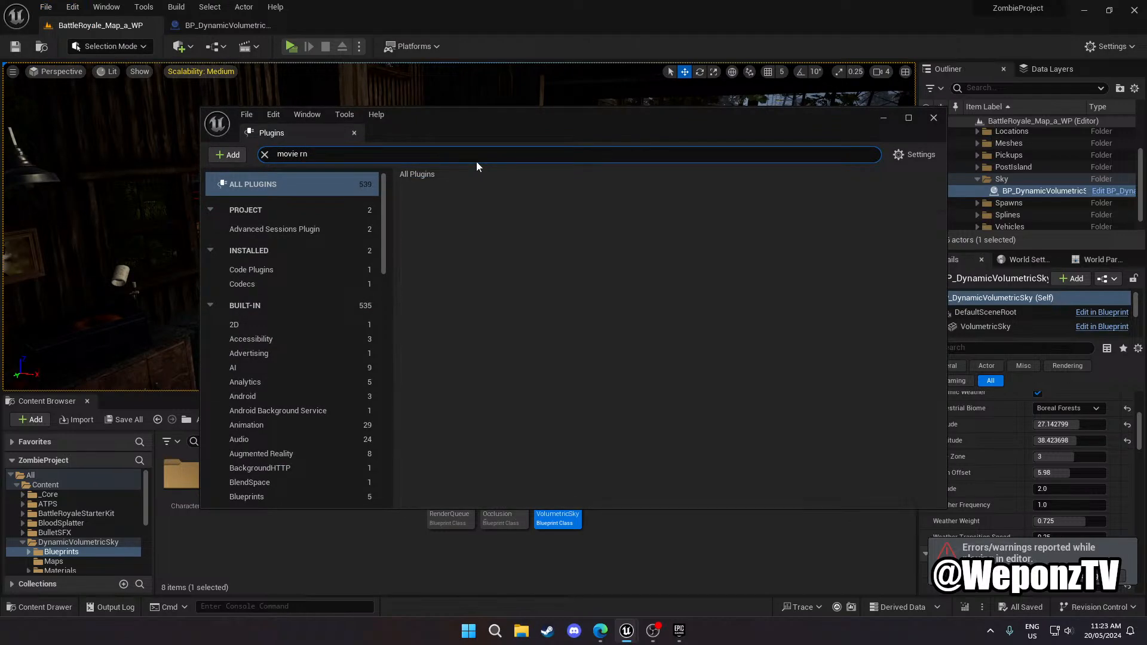
{"action": "key", "text": "BackSpace"}
{"action": "type", "text": "end"}
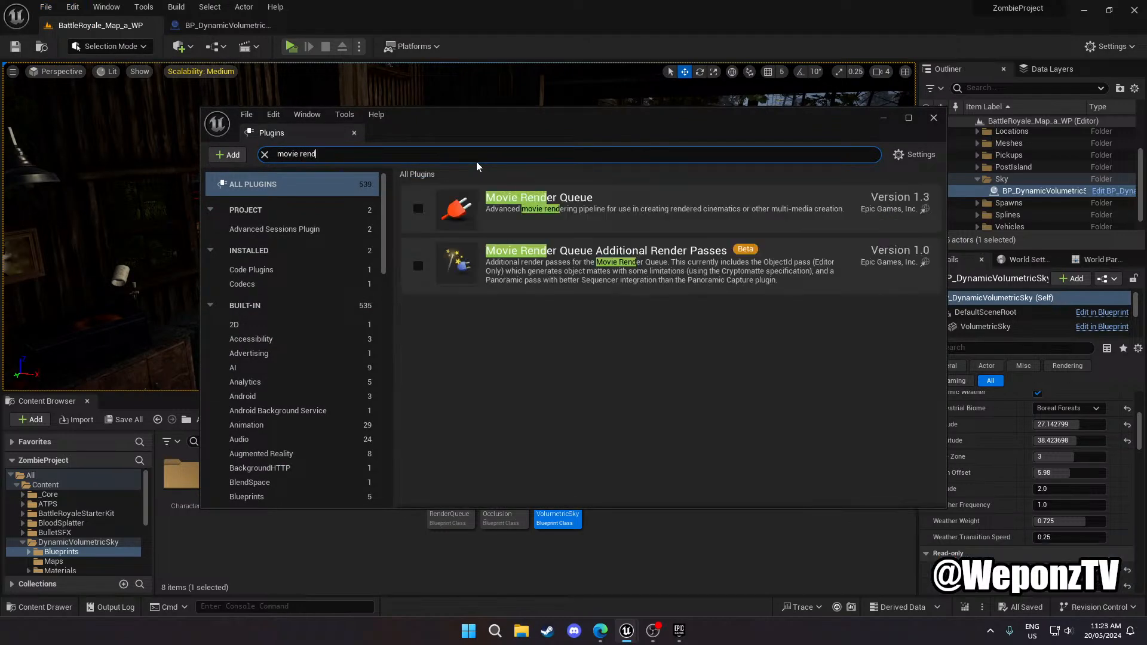
{"action": "left_click", "coordinate": [417, 209]}
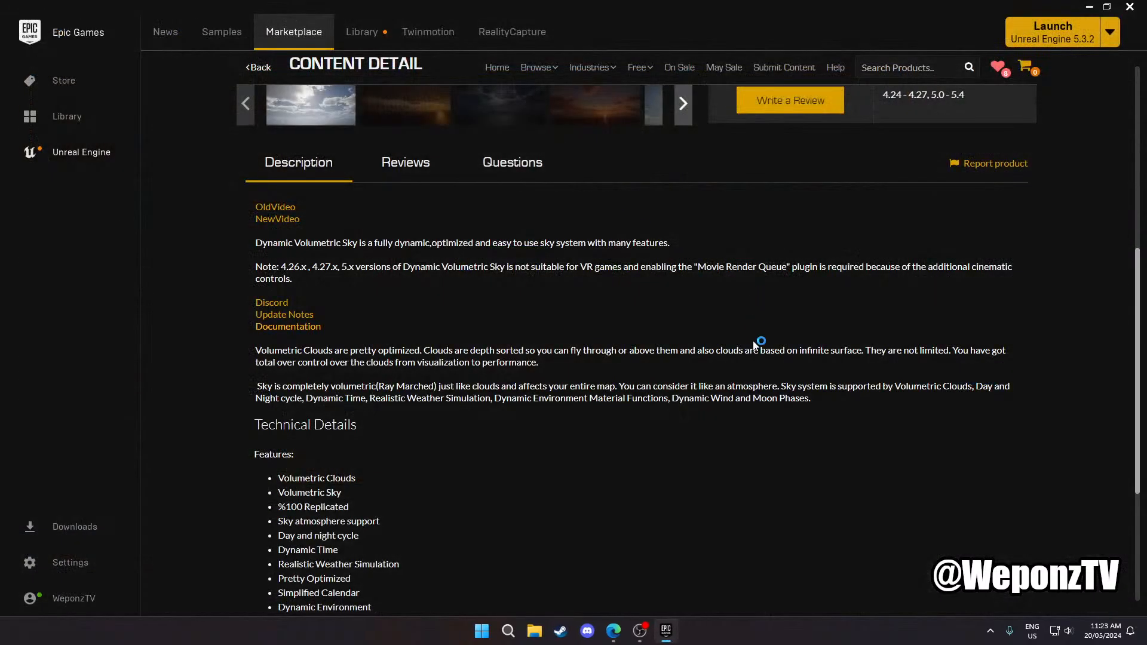
{"action": "left_click", "coordinate": [1146, 644]}
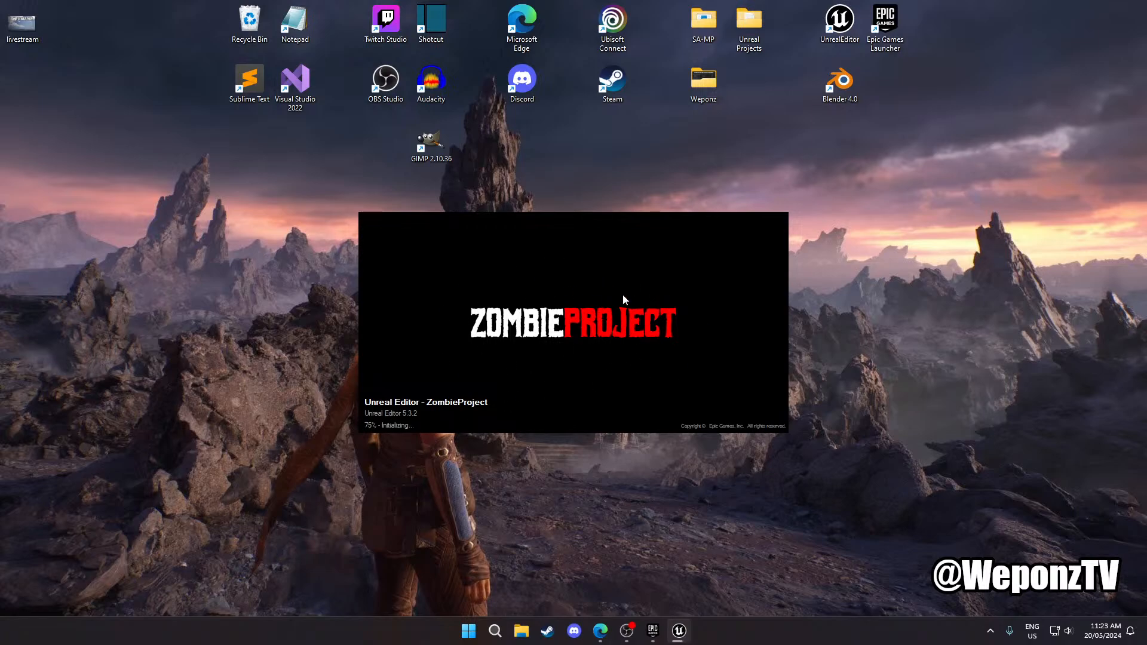
Browse to ZombieProject's Content > Splash folder from Unreal Projects and examine the EdSplash and Splash images, then minimize the window
{"action": "double_click", "coordinate": [749, 27]}
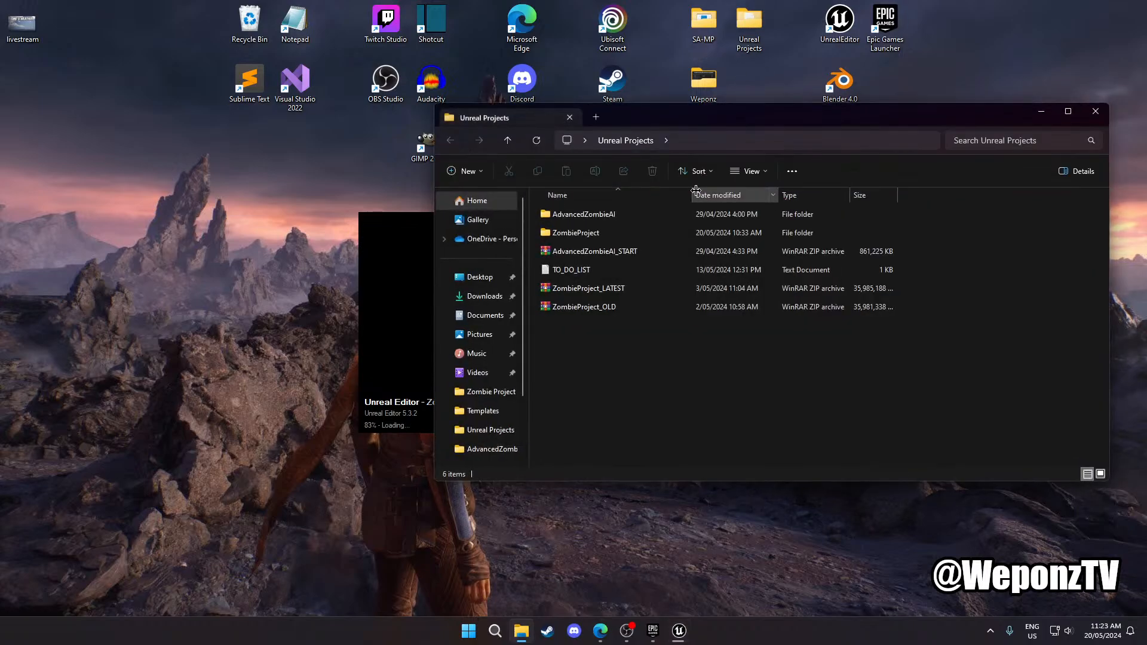
{"action": "double_click", "coordinate": [585, 231]}
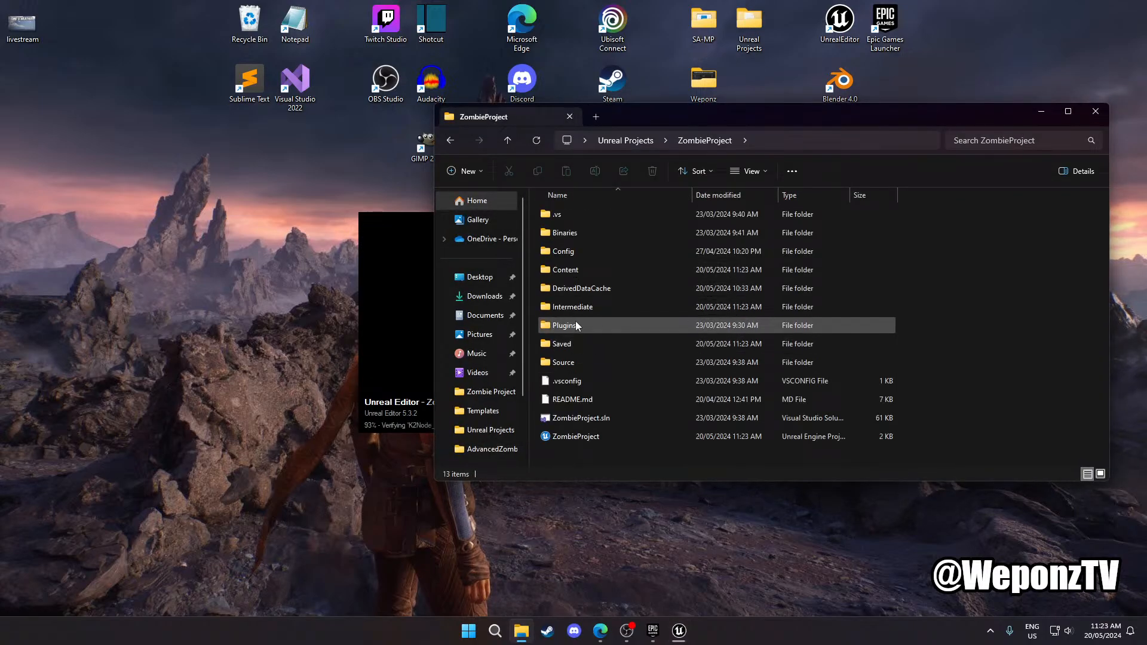
{"action": "double_click", "coordinate": [583, 270]}
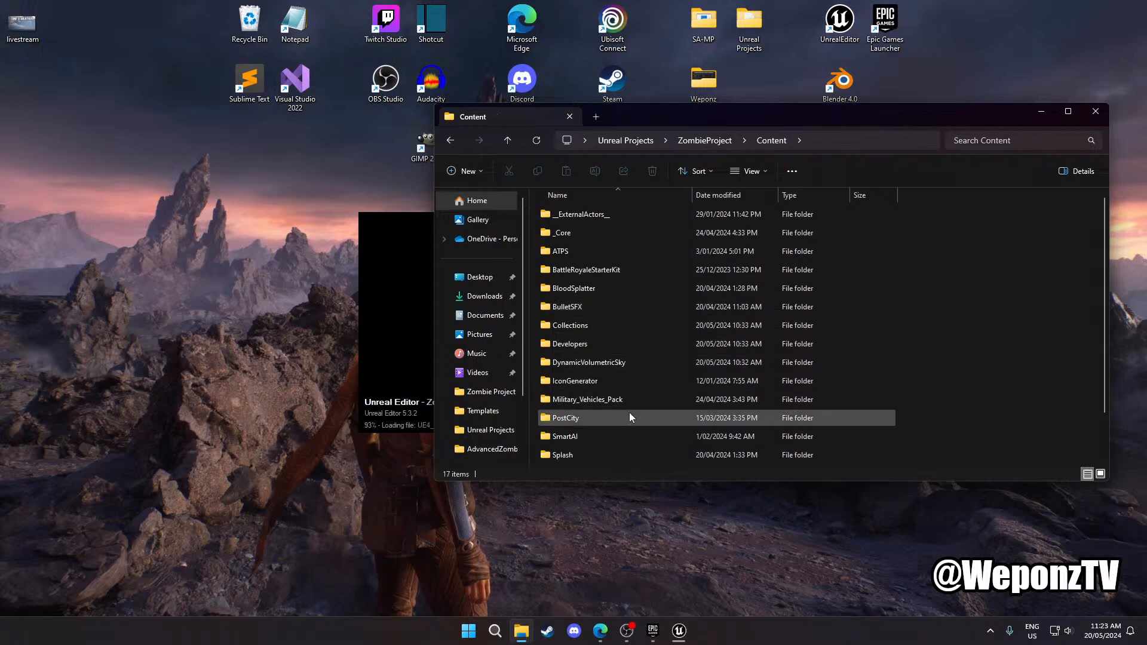
{"action": "double_click", "coordinate": [586, 454]}
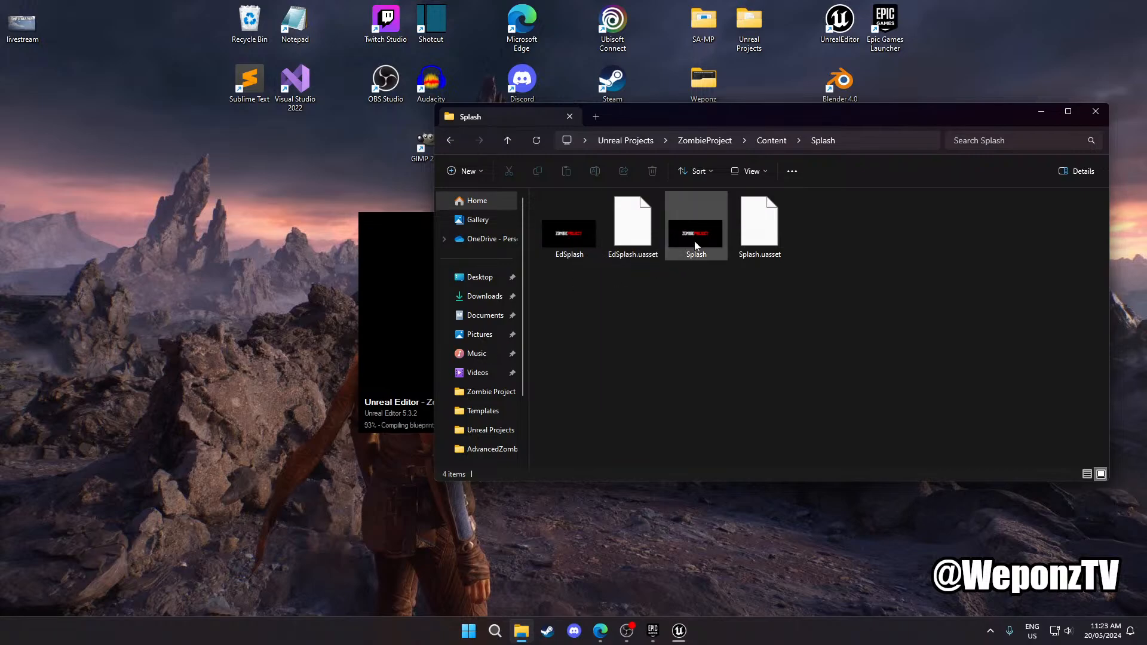
{"action": "mouse_move", "coordinate": [695, 241]}
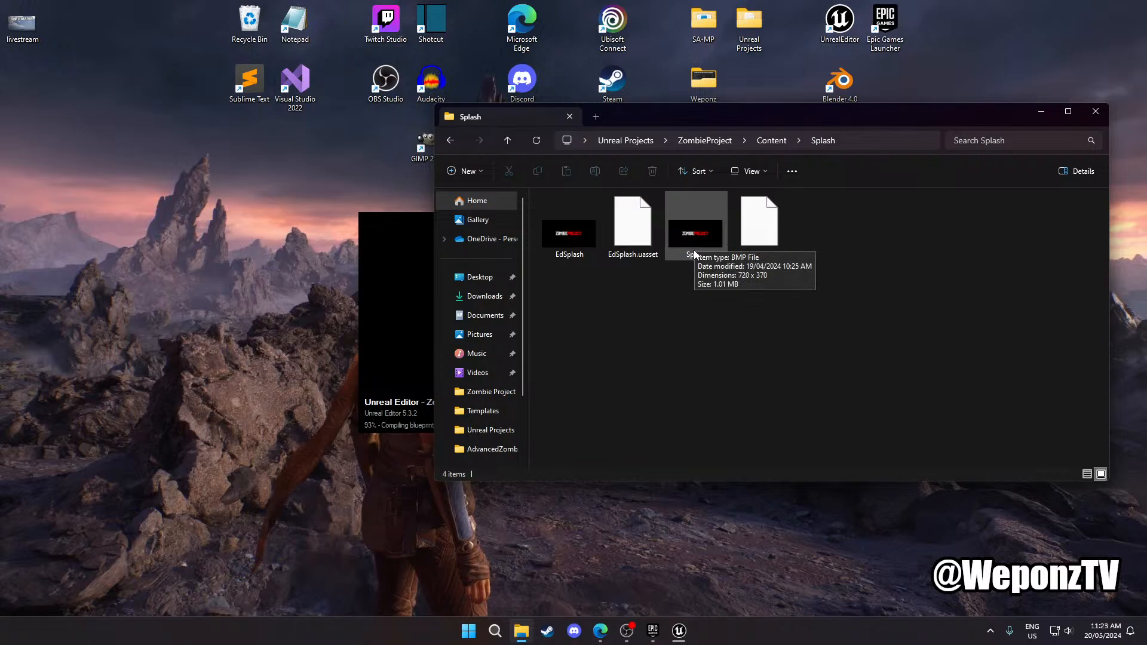
{"action": "left_click", "coordinate": [570, 257]}
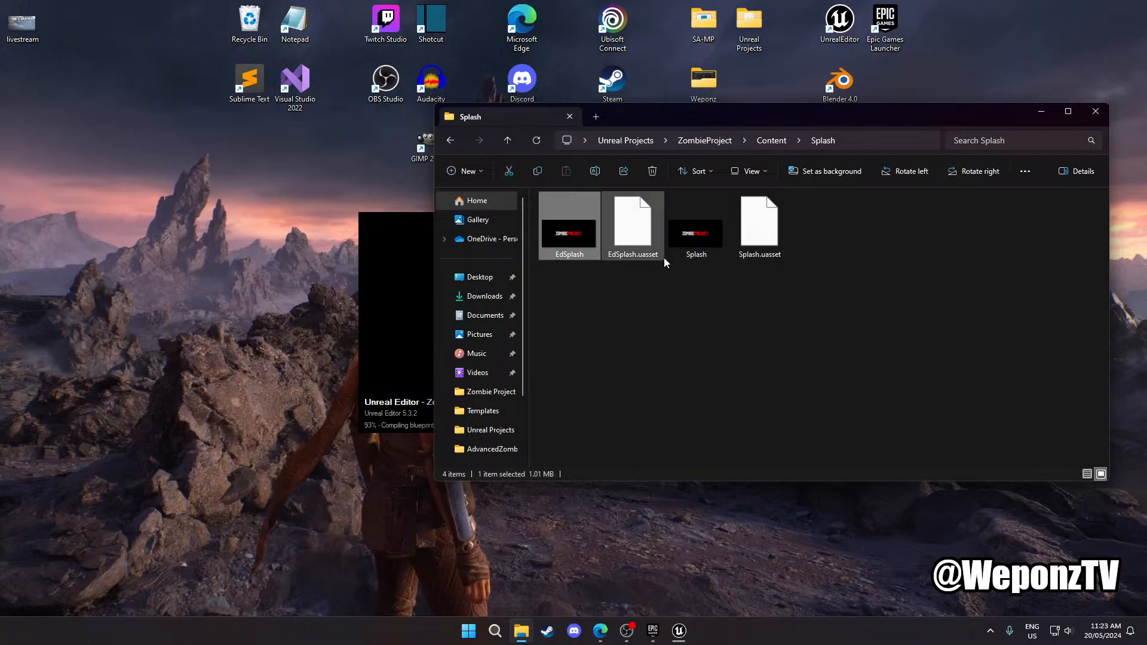
{"action": "left_click", "coordinate": [687, 256]}
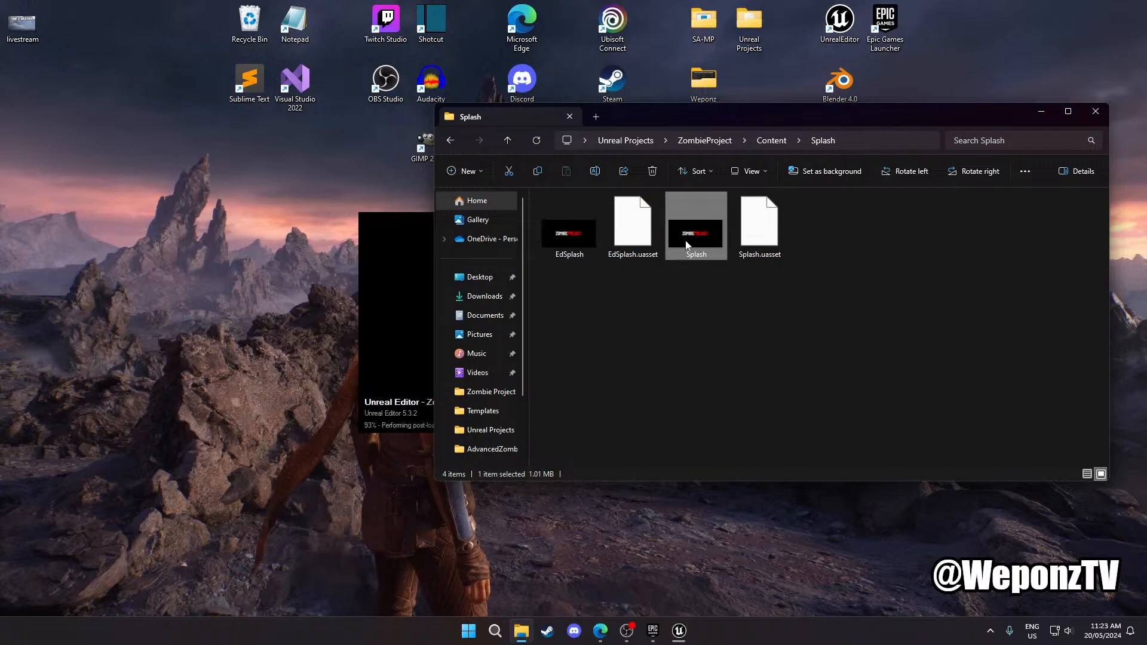
{"action": "left_click", "coordinate": [697, 308]}
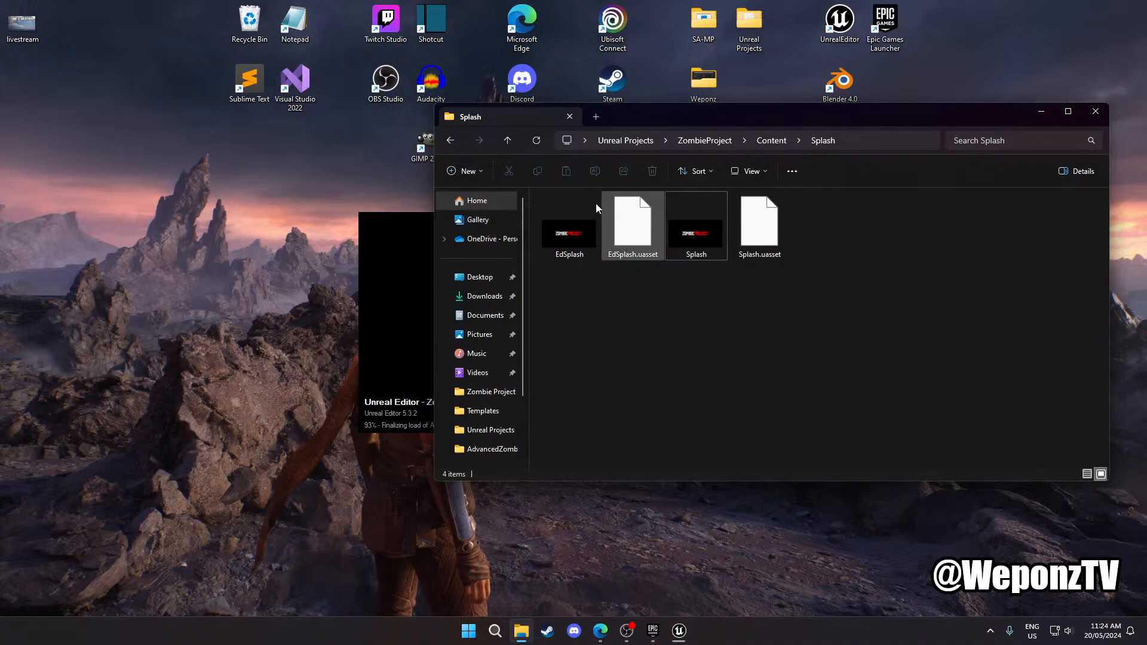
{"action": "left_click", "coordinate": [1041, 113]}
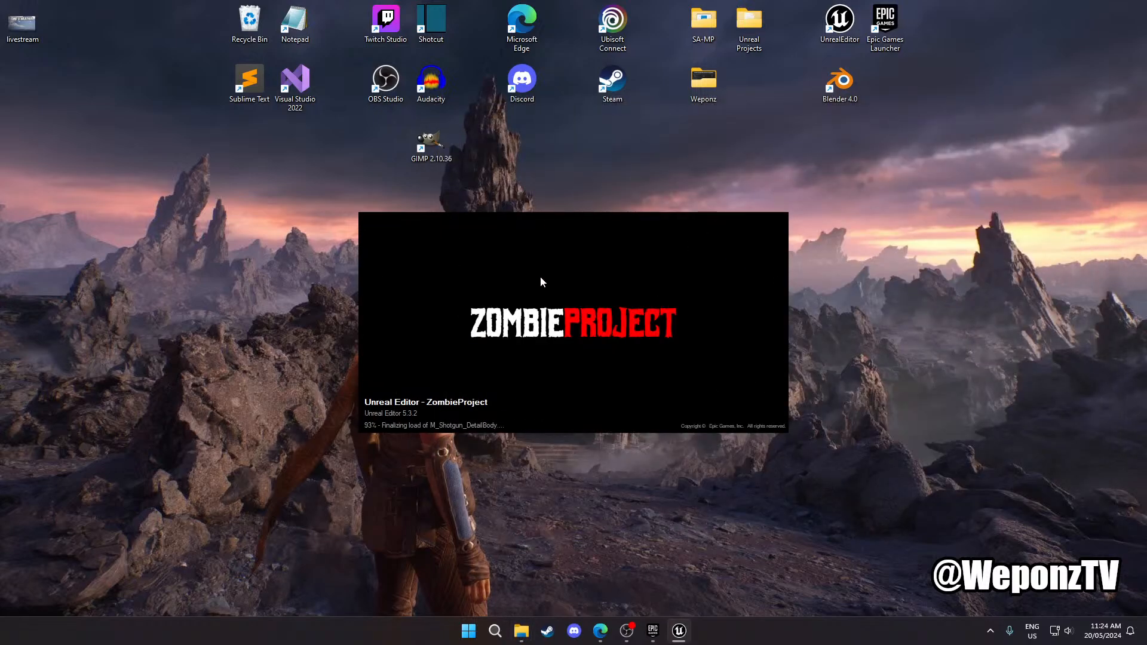
View the project's Splash image in Photos, then close the image and the Splash folder
{"action": "left_click", "coordinate": [521, 631]}
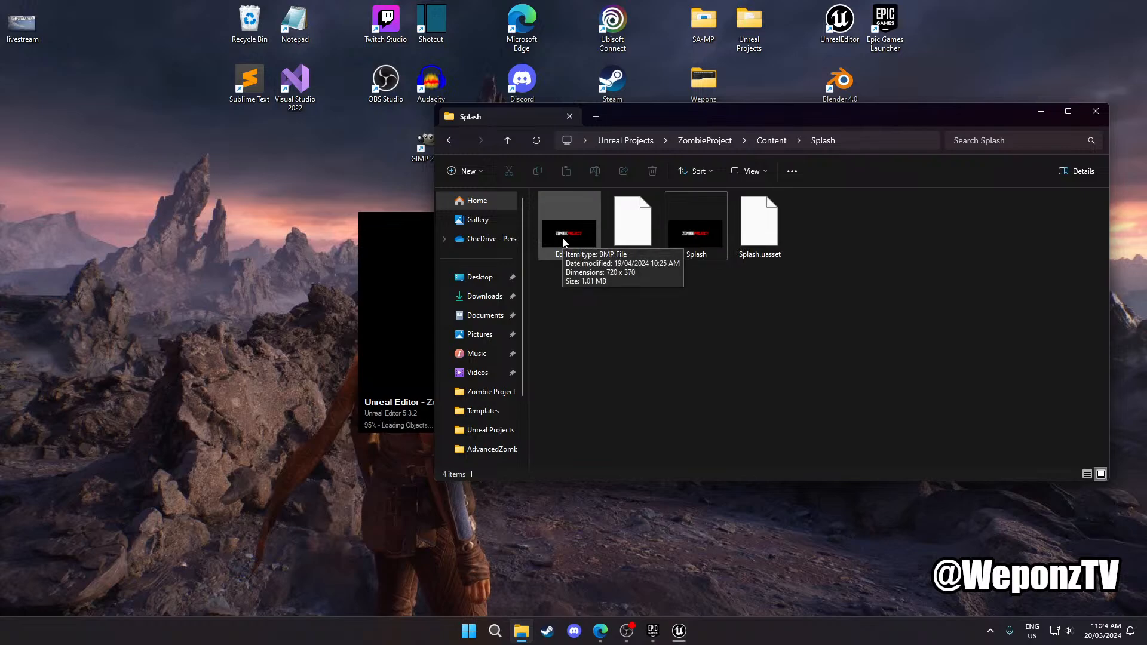
{"action": "left_click", "coordinate": [714, 237]}
{"action": "right_click", "coordinate": [706, 237]}
{"action": "mouse_move", "coordinate": [757, 300]}
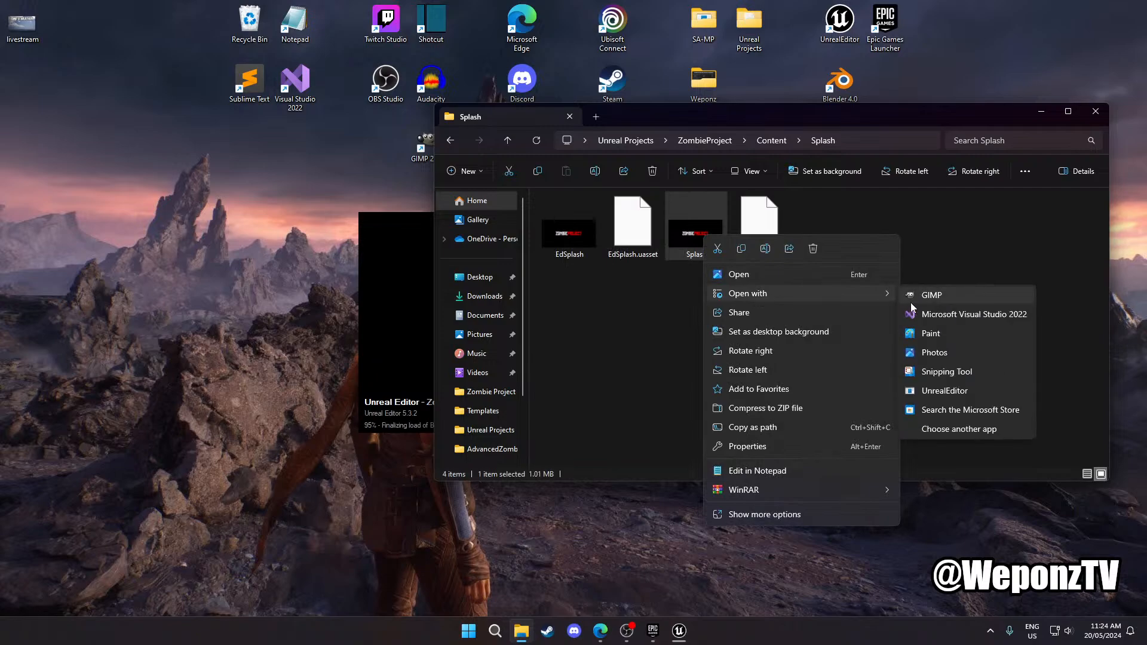
{"action": "left_click", "coordinate": [948, 360]}
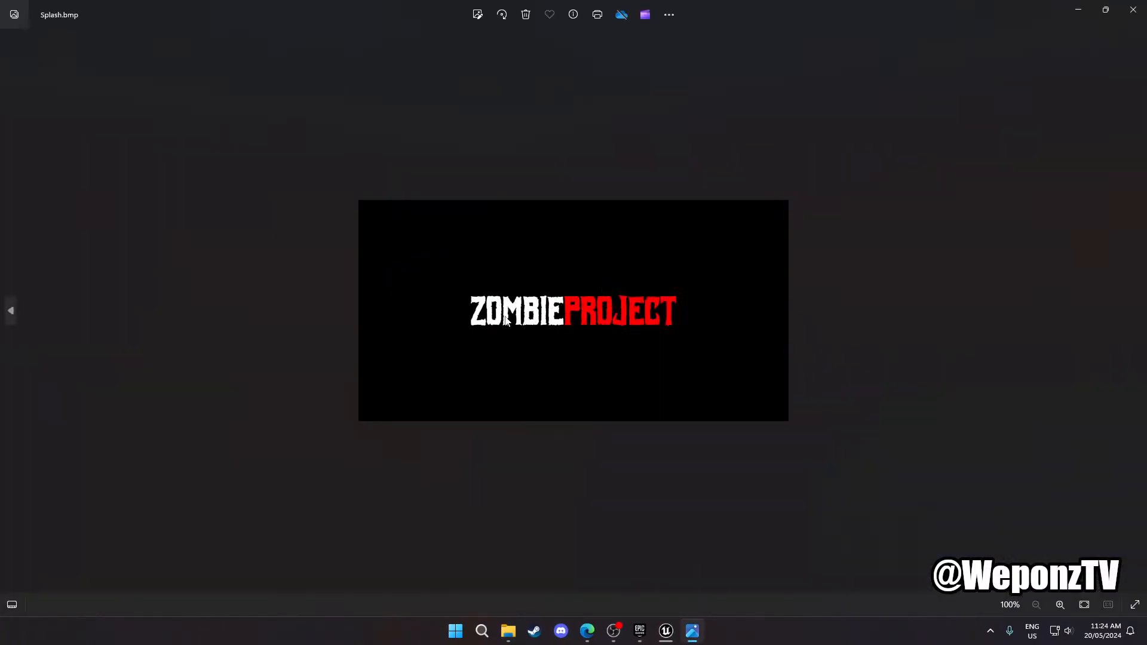
{"action": "left_click", "coordinate": [1133, 9]}
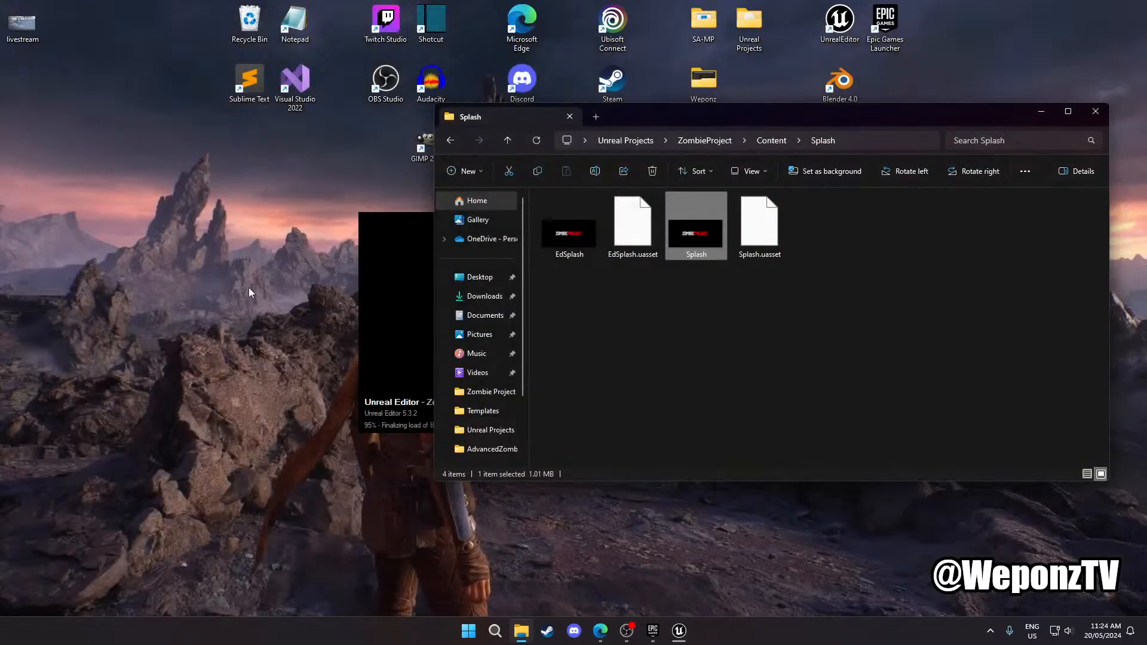
{"action": "left_click", "coordinate": [1095, 111]}
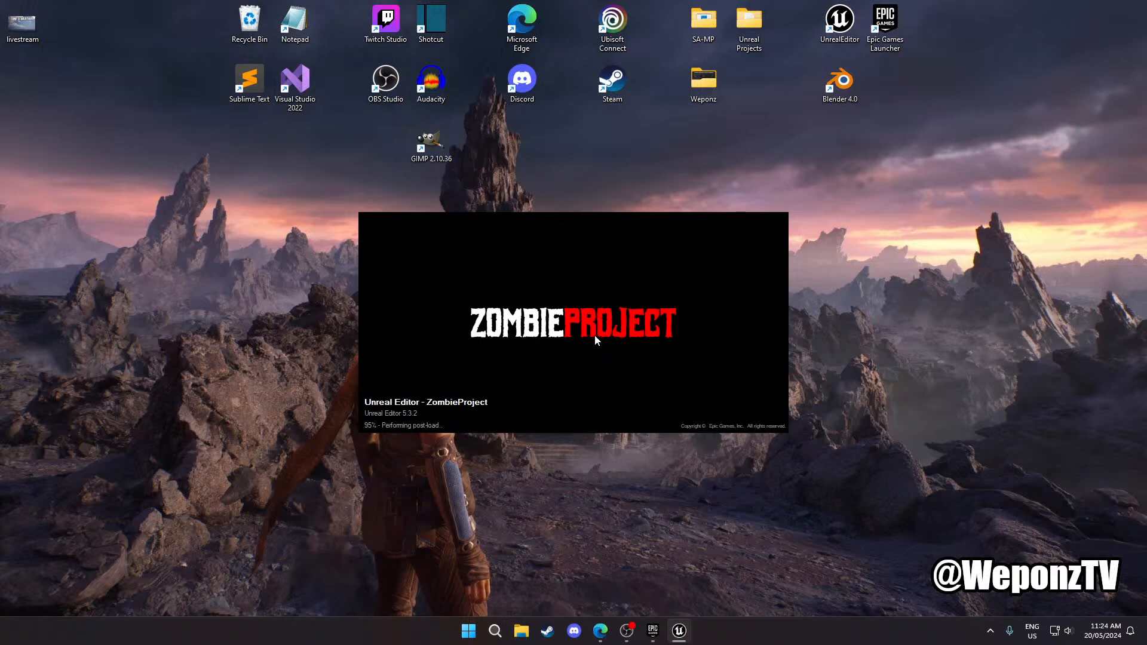
Return to the Dynamic Volumetric Sky documentation in Edge and review the Basic Setup and Cinematic Guide sections
{"action": "left_click", "coordinate": [659, 636]}
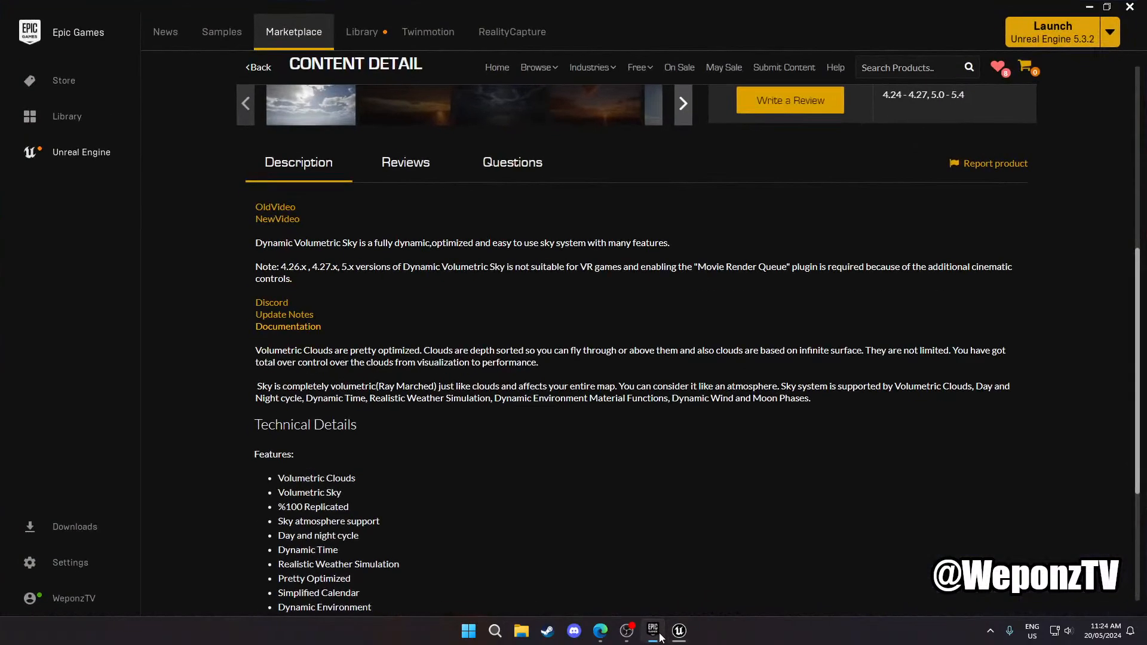
{"action": "mouse_move", "coordinate": [633, 637]}
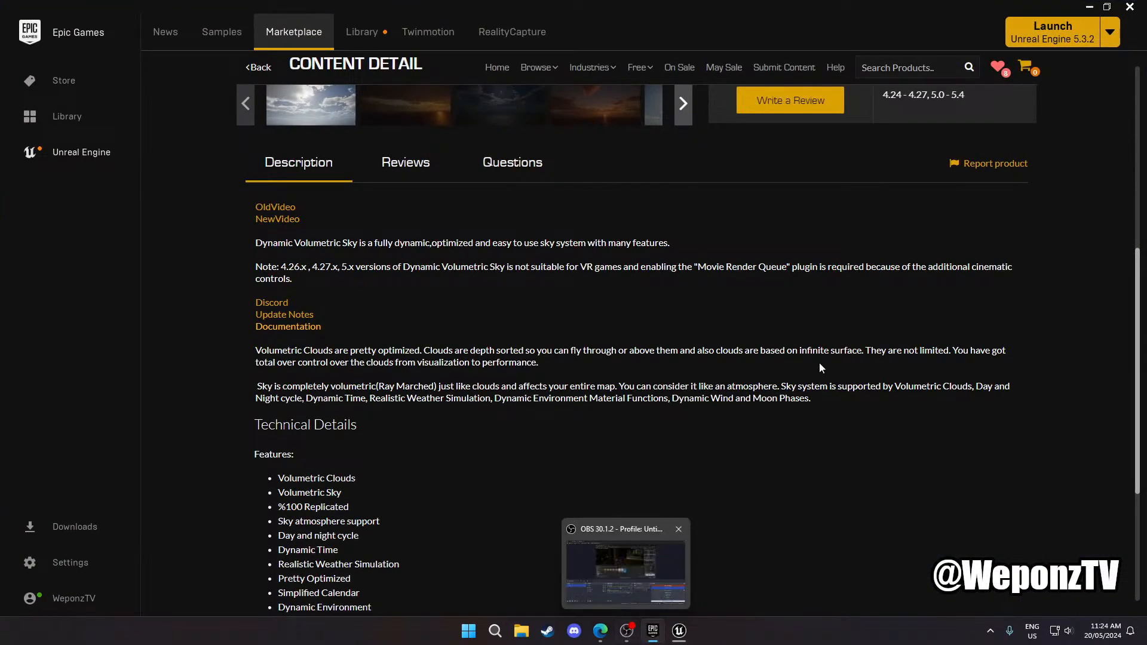
{"action": "left_click", "coordinate": [609, 639]}
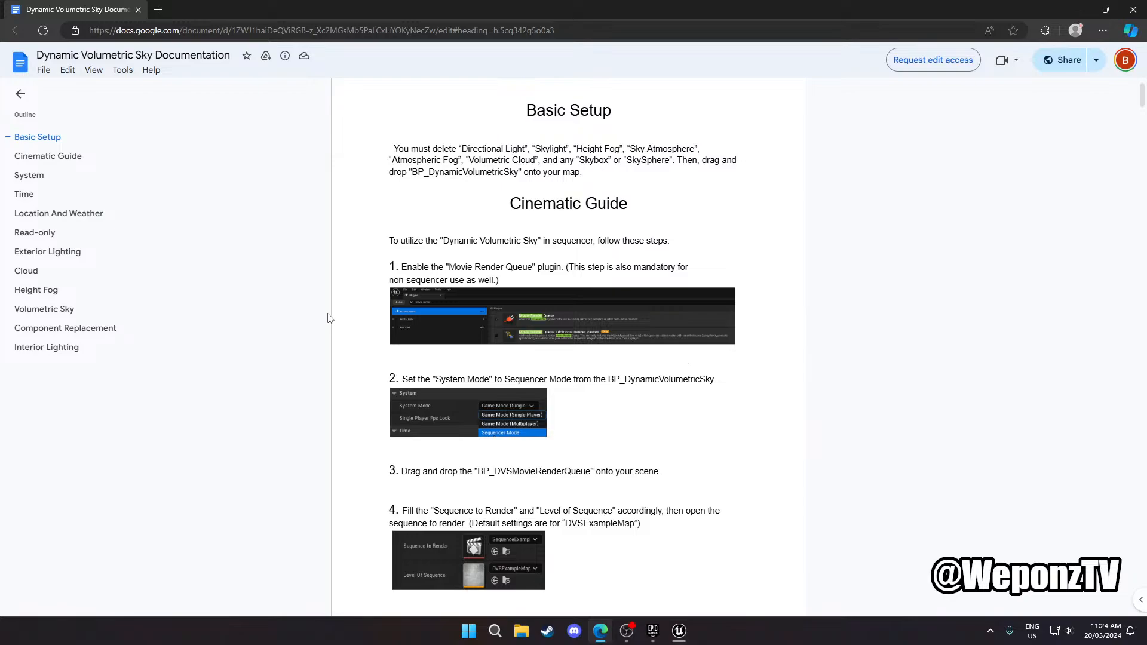
{"action": "scroll", "coordinate": [330, 318], "scroll_direction": "down", "scroll_amount": 3}
{"action": "scroll", "coordinate": [362, 330], "scroll_direction": "down", "scroll_amount": 2}
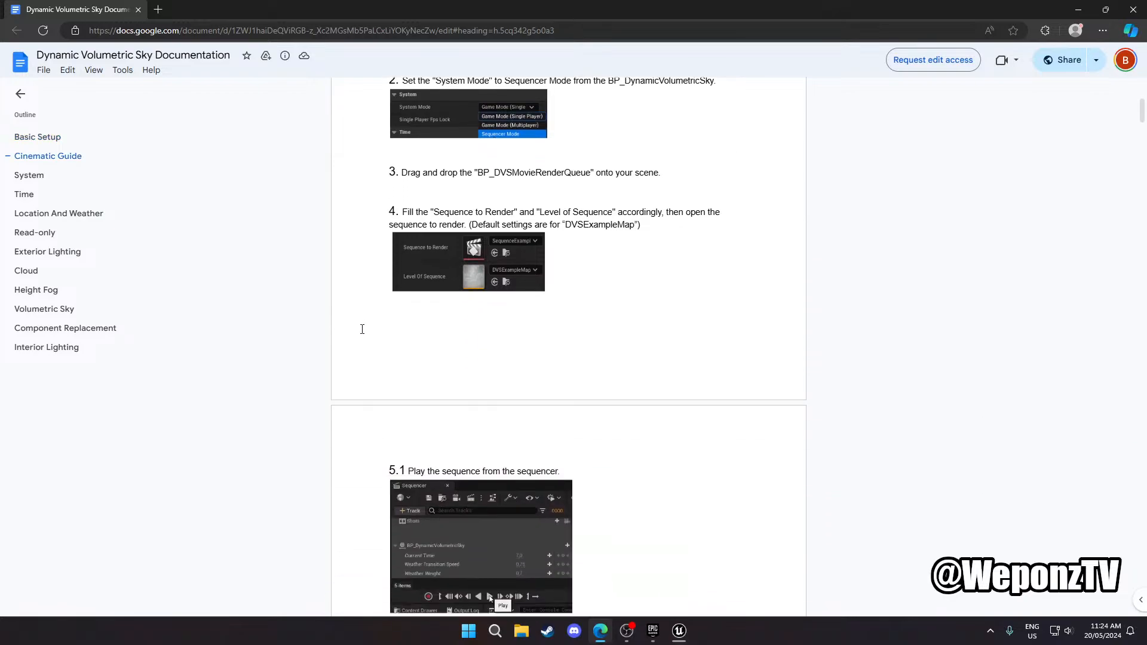
{"action": "scroll", "coordinate": [362, 329], "scroll_direction": "up", "scroll_amount": 5}
{"action": "scroll", "coordinate": [362, 329], "scroll_direction": "up", "scroll_amount": 1}
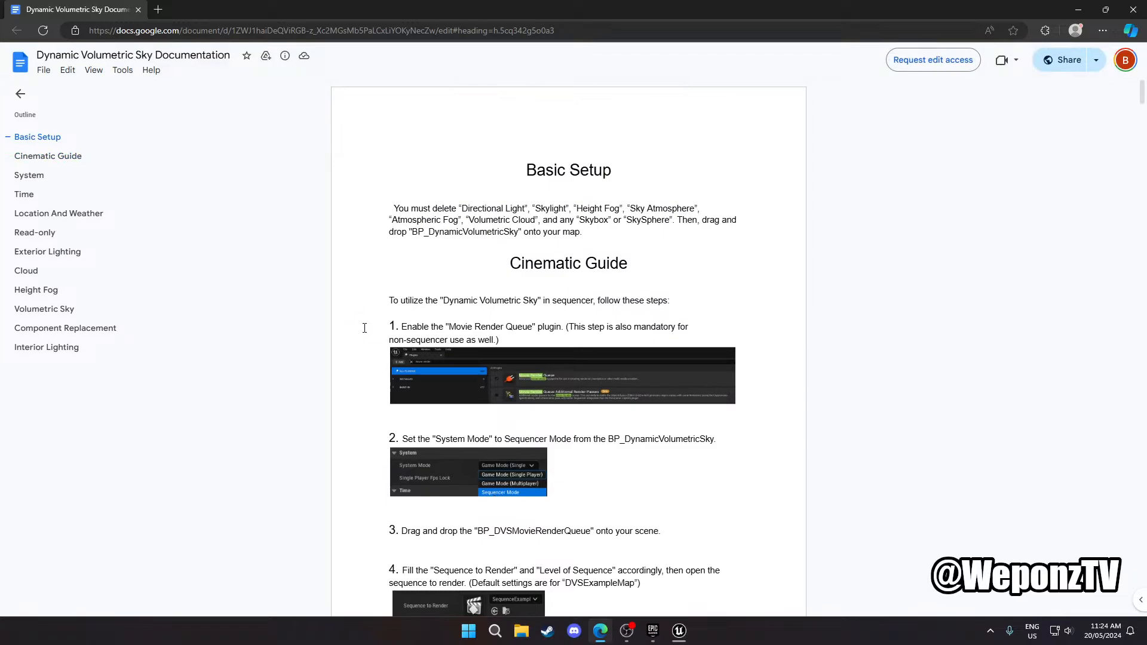
Read the rest of the Cinematic Guide and the System, Time, and Location And Weather sections of the sky documentation
{"action": "scroll", "coordinate": [365, 328], "scroll_direction": "down", "scroll_amount": 9}
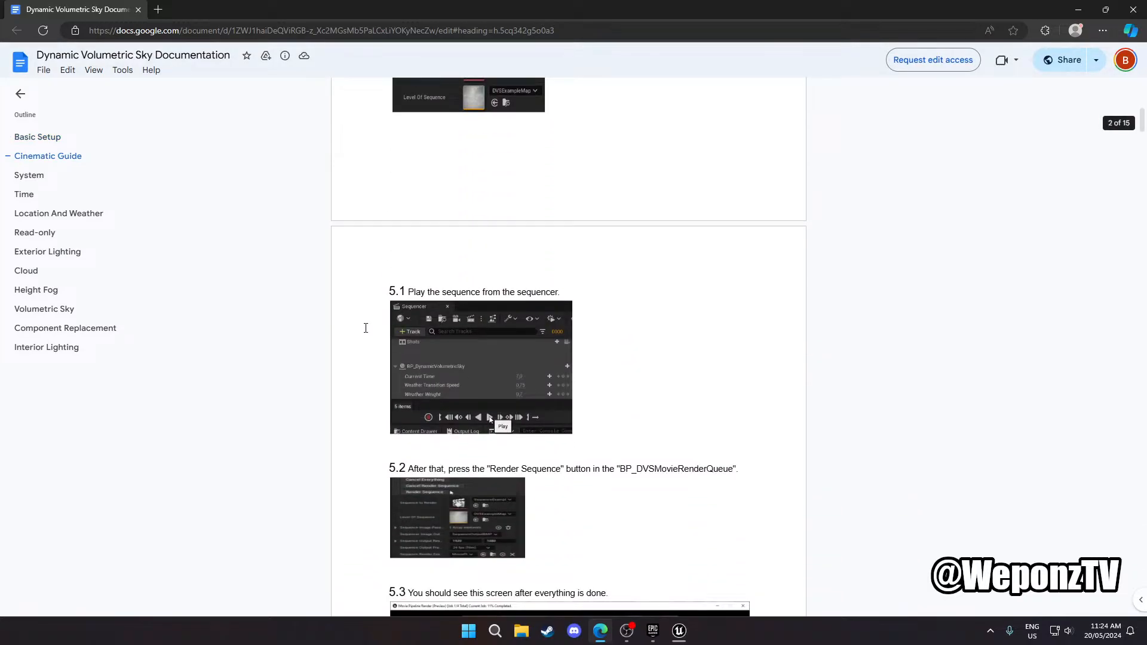
{"action": "scroll", "coordinate": [365, 329], "scroll_direction": "down", "scroll_amount": 13}
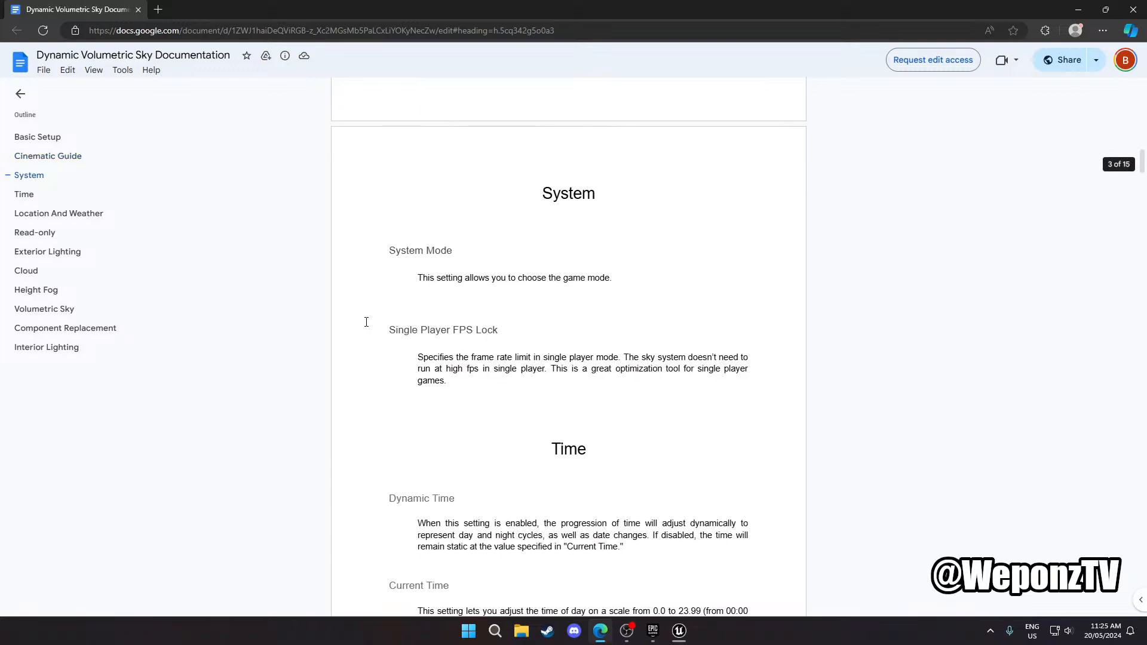
{"action": "scroll", "coordinate": [366, 322], "scroll_direction": "down", "scroll_amount": 1}
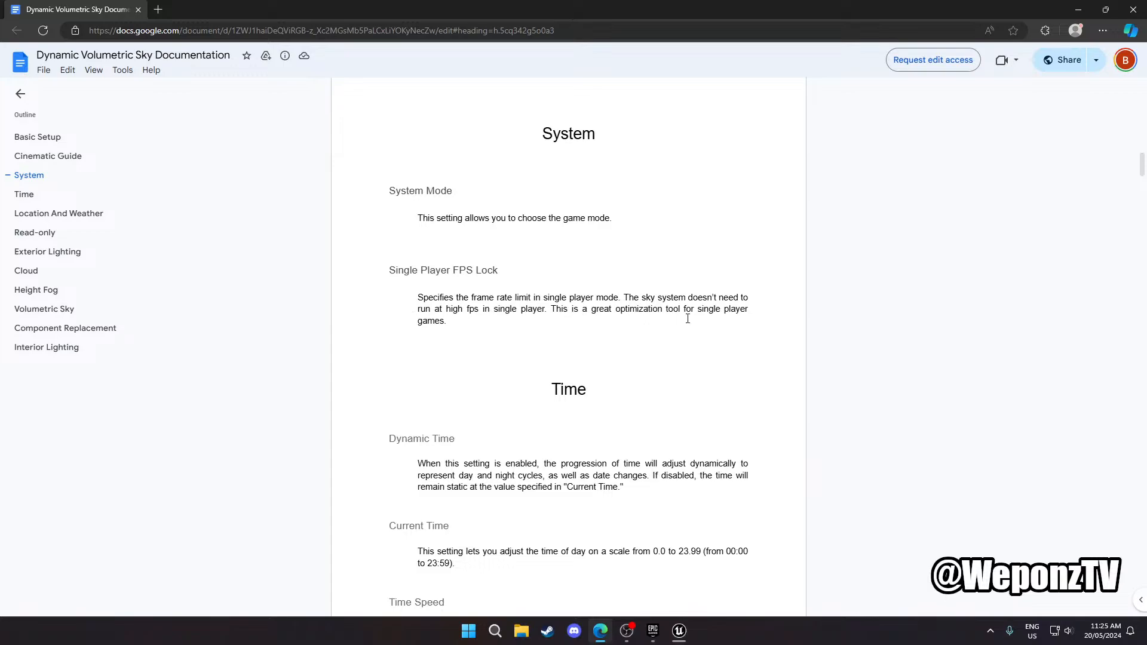
{"action": "scroll", "coordinate": [371, 323], "scroll_direction": "down", "scroll_amount": 4}
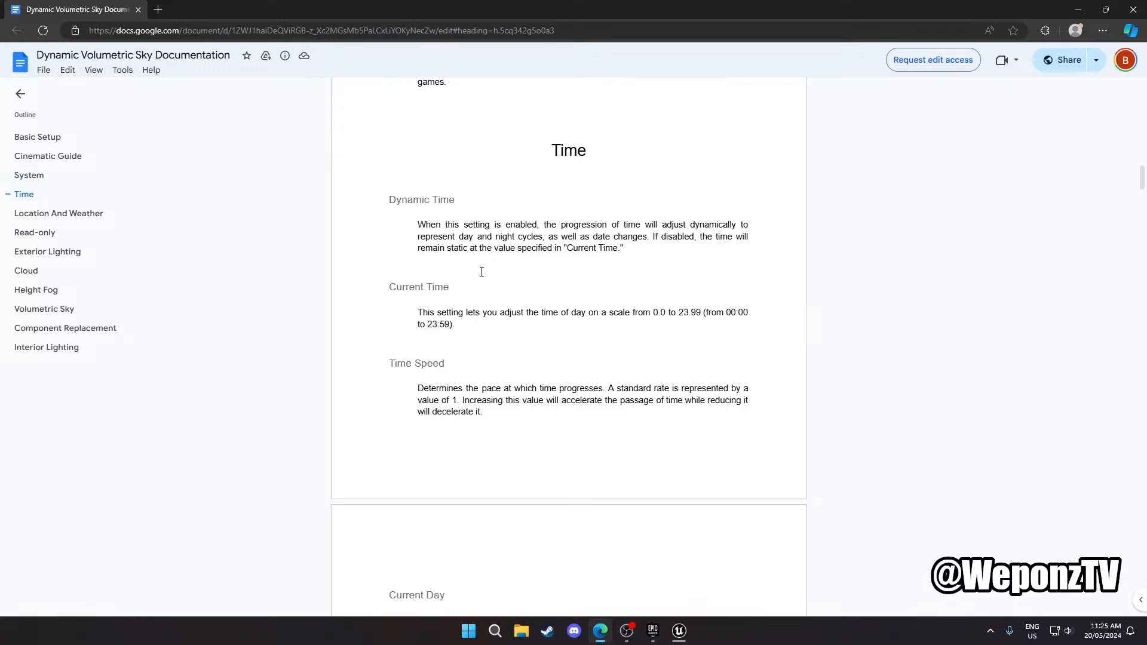
{"action": "scroll", "coordinate": [412, 310], "scroll_direction": "down", "scroll_amount": 7}
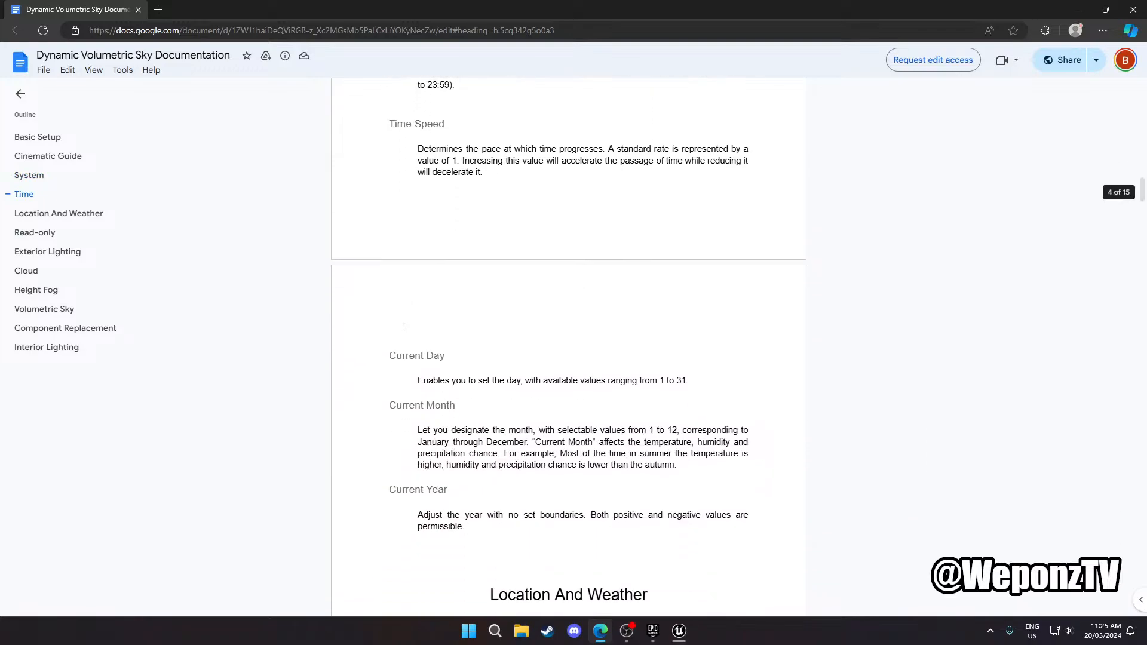
{"action": "scroll", "coordinate": [401, 324], "scroll_direction": "down", "scroll_amount": 1}
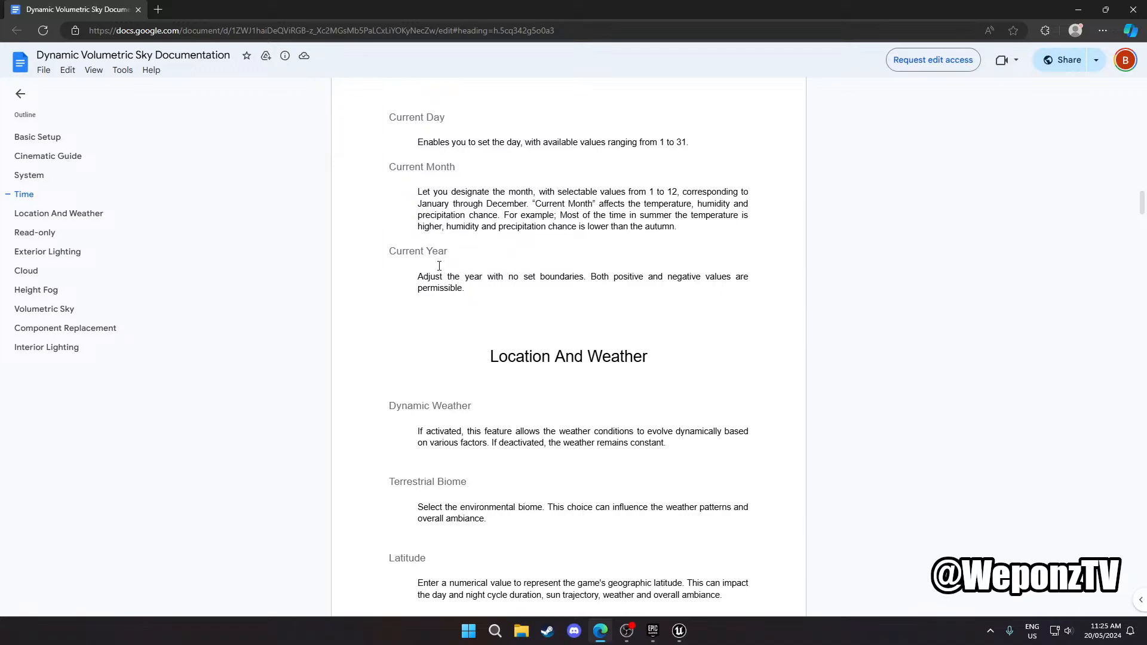
{"action": "scroll", "coordinate": [440, 266], "scroll_direction": "down", "scroll_amount": 1}
{"action": "scroll", "coordinate": [421, 261], "scroll_direction": "down", "scroll_amount": 3}
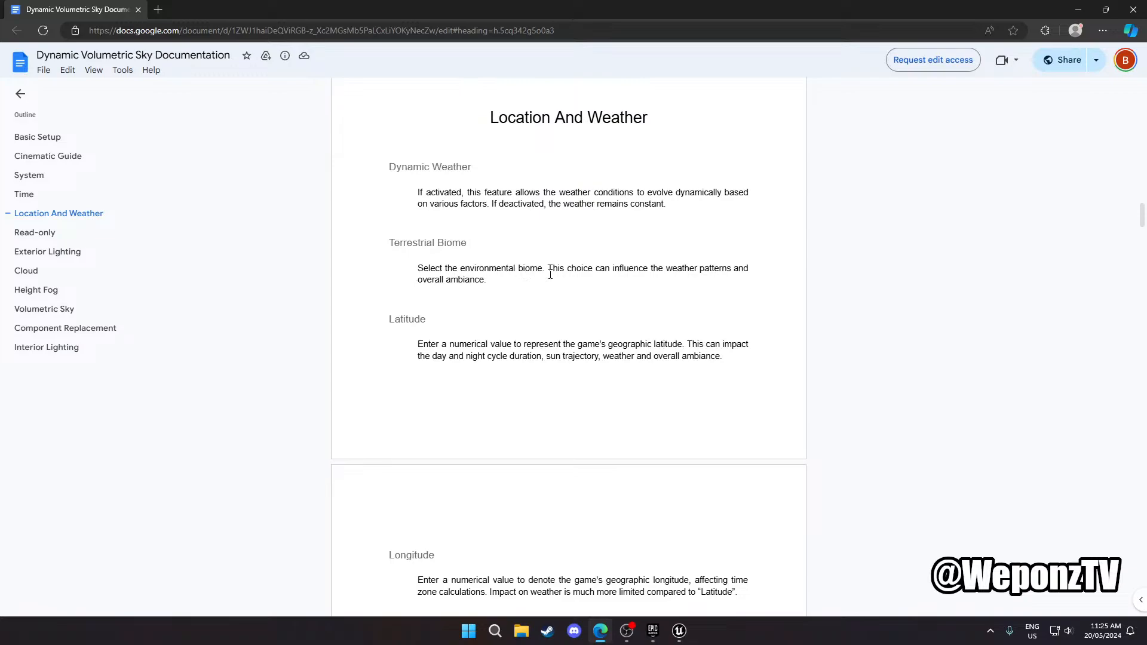
{"action": "scroll", "coordinate": [389, 344], "scroll_direction": "down", "scroll_amount": 15}
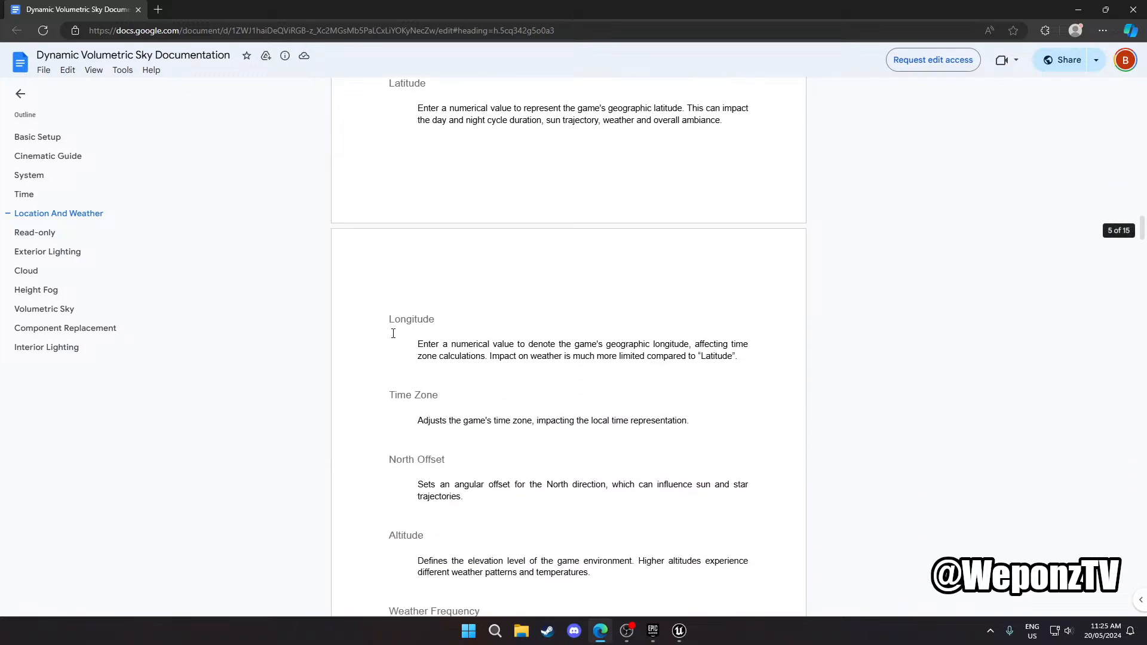
{"action": "scroll", "coordinate": [372, 301], "scroll_direction": "down", "scroll_amount": 9}
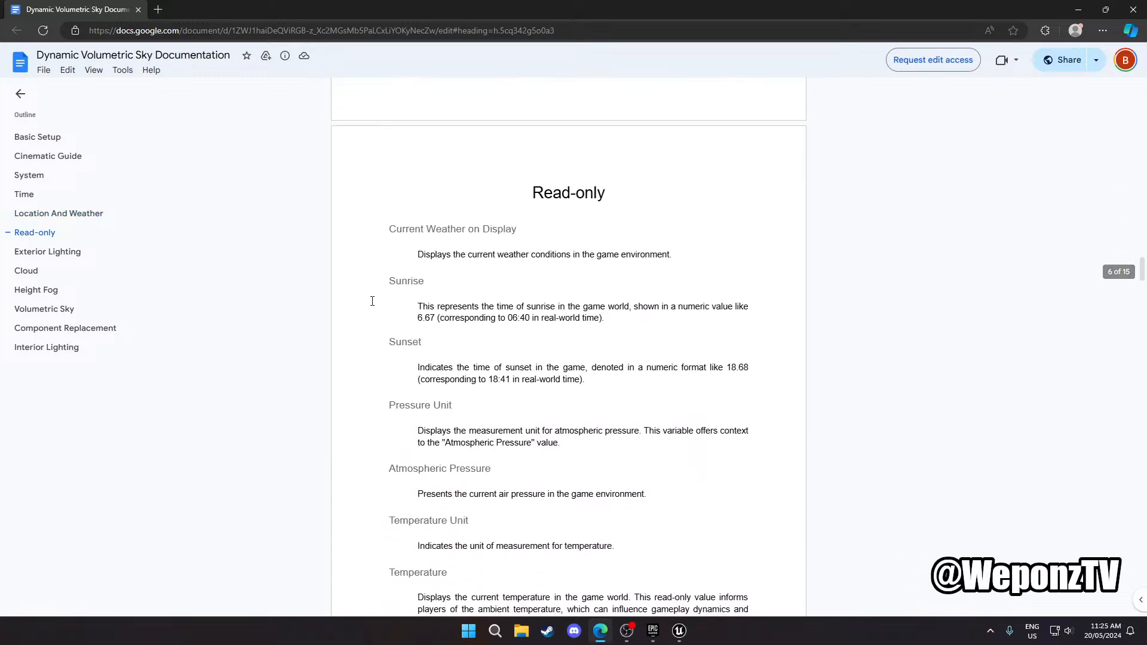
Examine the Exterior Lighting section, focusing on the Sky Brightness and Sun Intensity Per Period settings
{"action": "scroll", "coordinate": [371, 291], "scroll_direction": "down", "scroll_amount": 9}
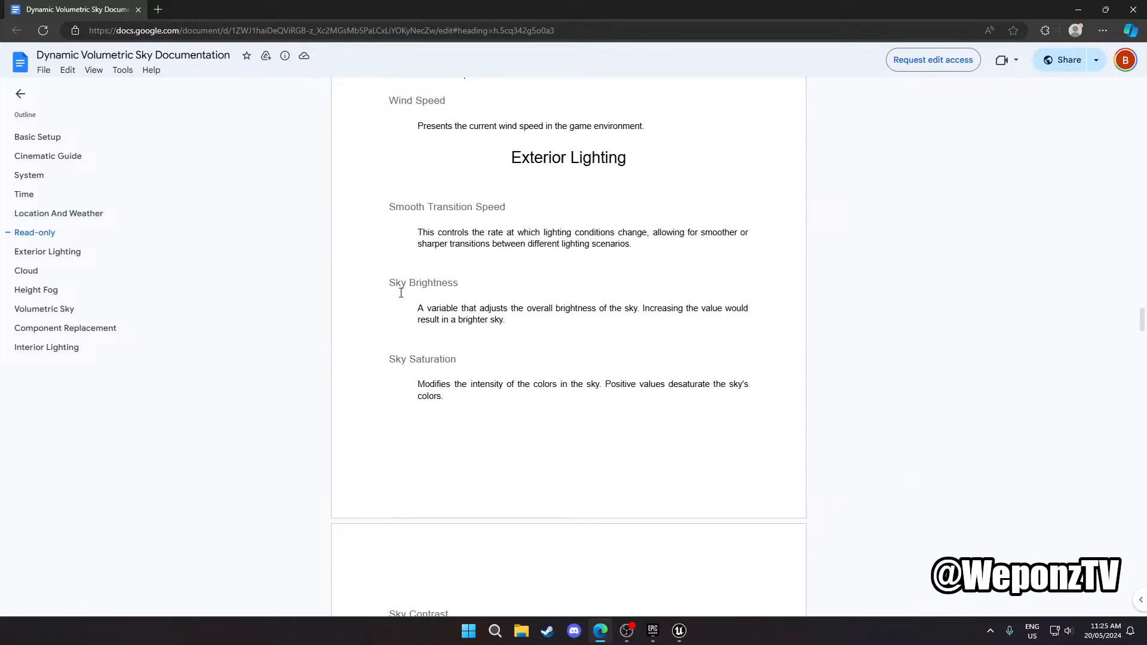
{"action": "left_click_drag", "start_coordinate": [467, 284], "coordinate": [387, 278]}
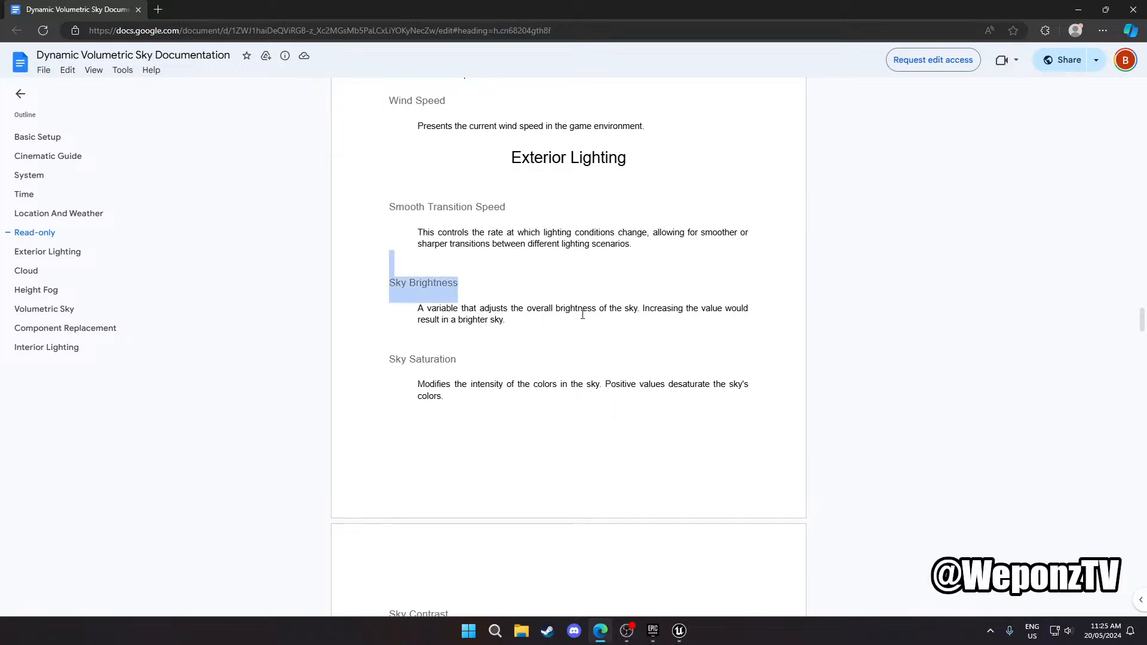
{"action": "double_click", "coordinate": [418, 286]}
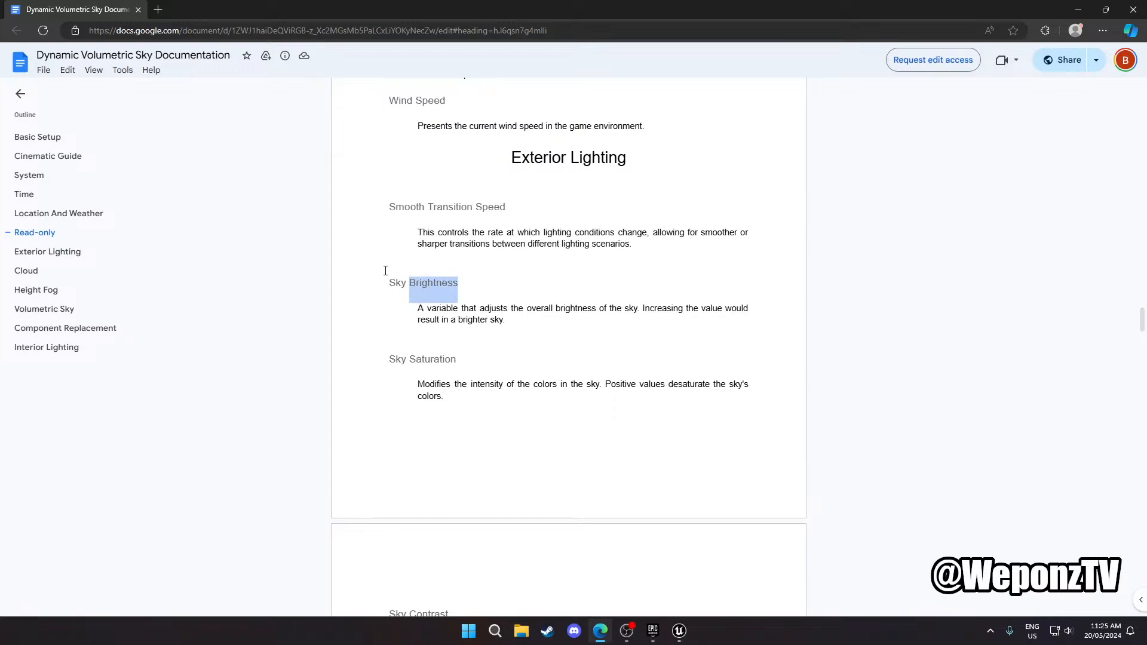
{"action": "scroll", "coordinate": [402, 338], "scroll_direction": "down", "scroll_amount": 6}
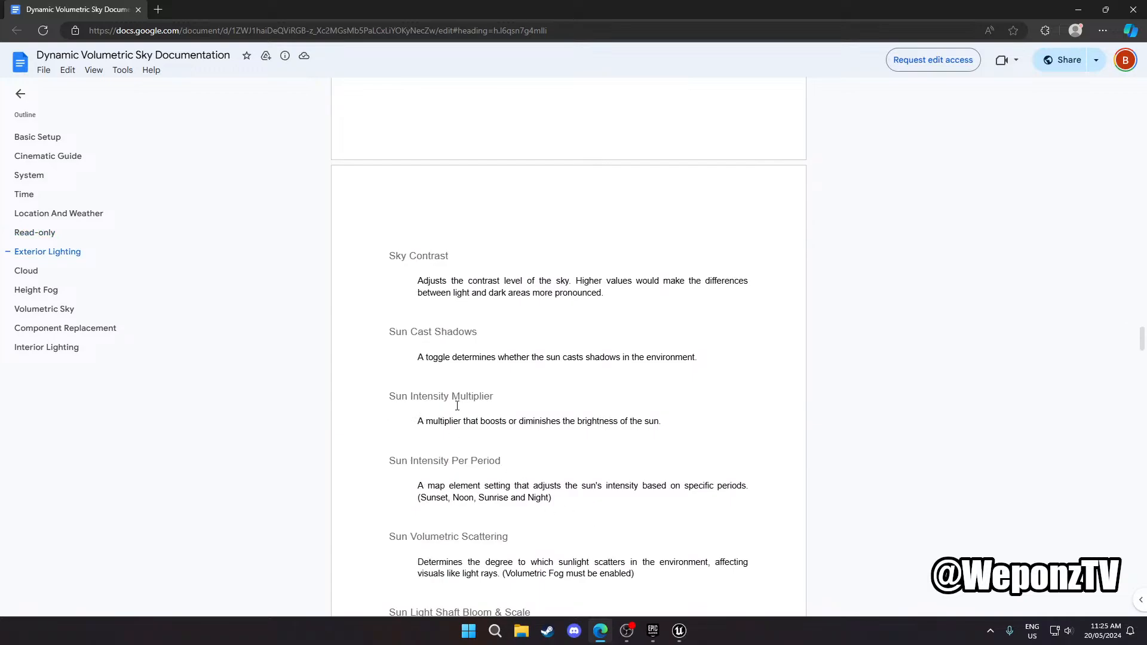
{"action": "scroll", "coordinate": [457, 406], "scroll_direction": "down", "scroll_amount": 3}
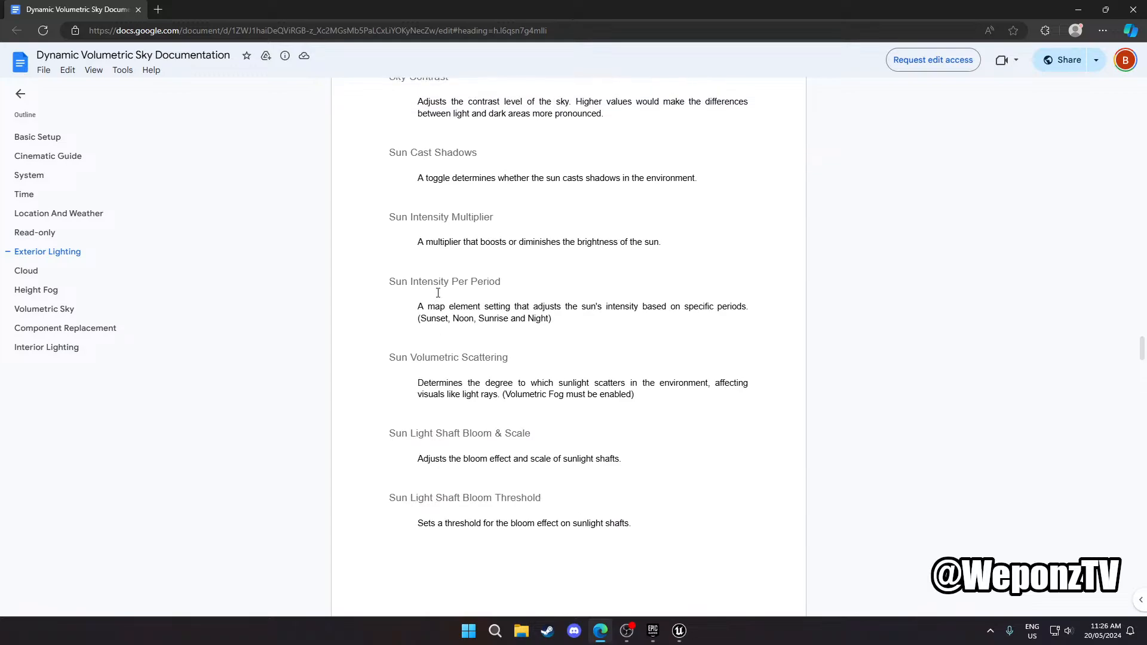
{"action": "left_click_drag", "start_coordinate": [526, 288], "coordinate": [333, 287]}
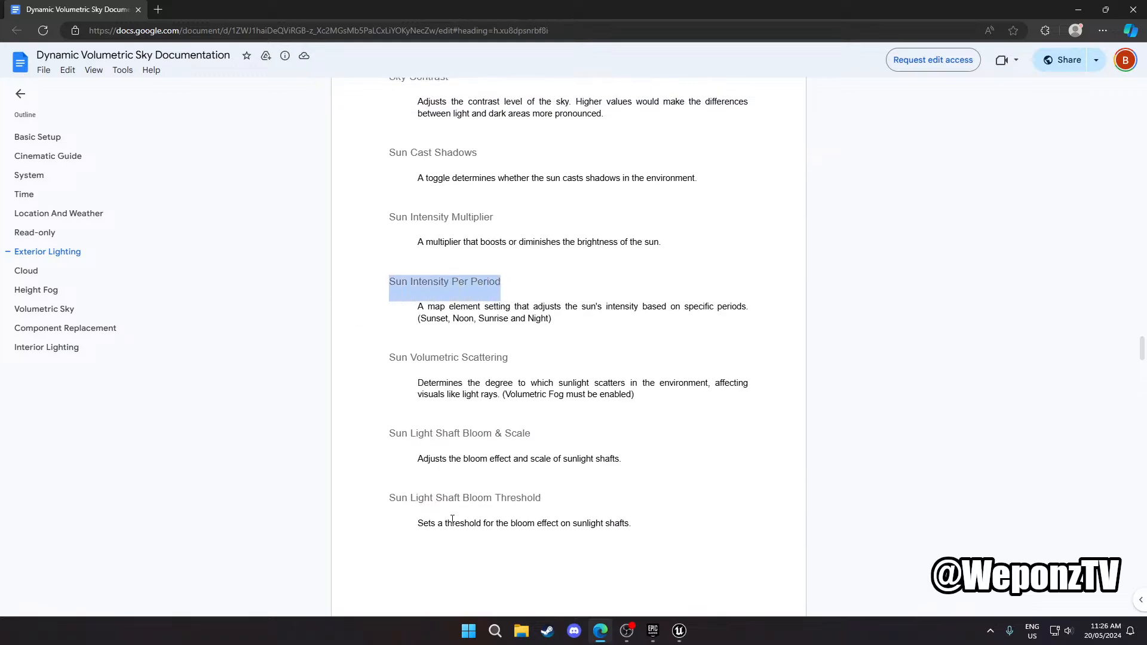
{"action": "left_click_drag", "start_coordinate": [510, 337], "coordinate": [582, 316]}
{"action": "scroll", "coordinate": [455, 334], "scroll_direction": "up", "scroll_amount": 7}
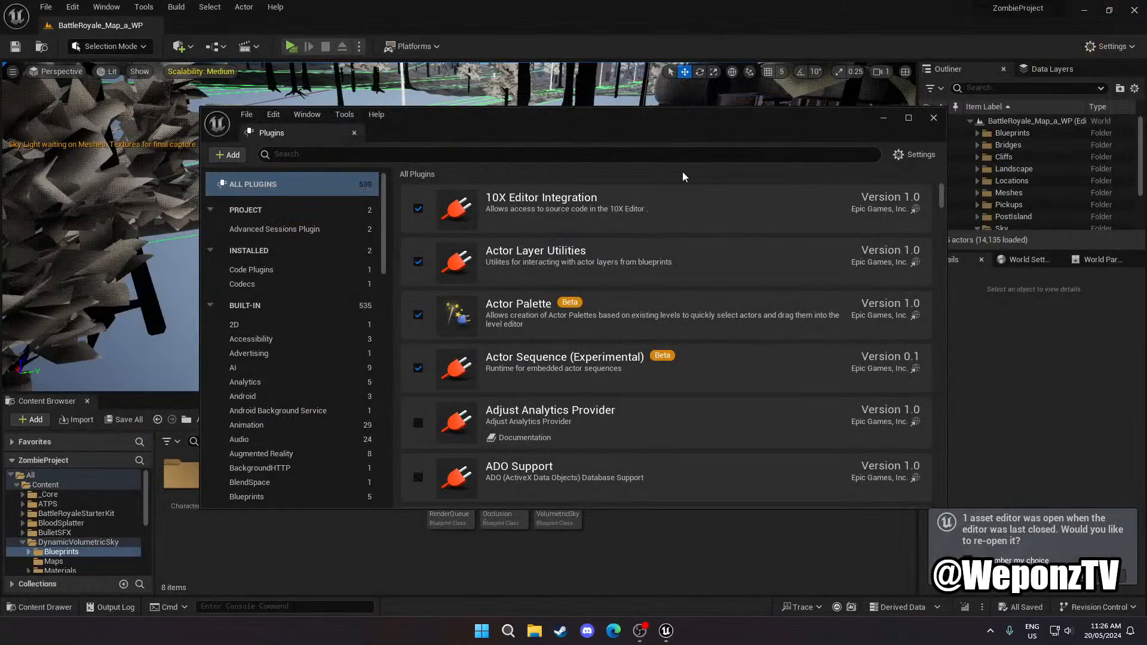
Switch back to Unreal Editor, close the Plugins window, and decline reopening the previously open asset editor
{"action": "left_click", "coordinate": [934, 119]}
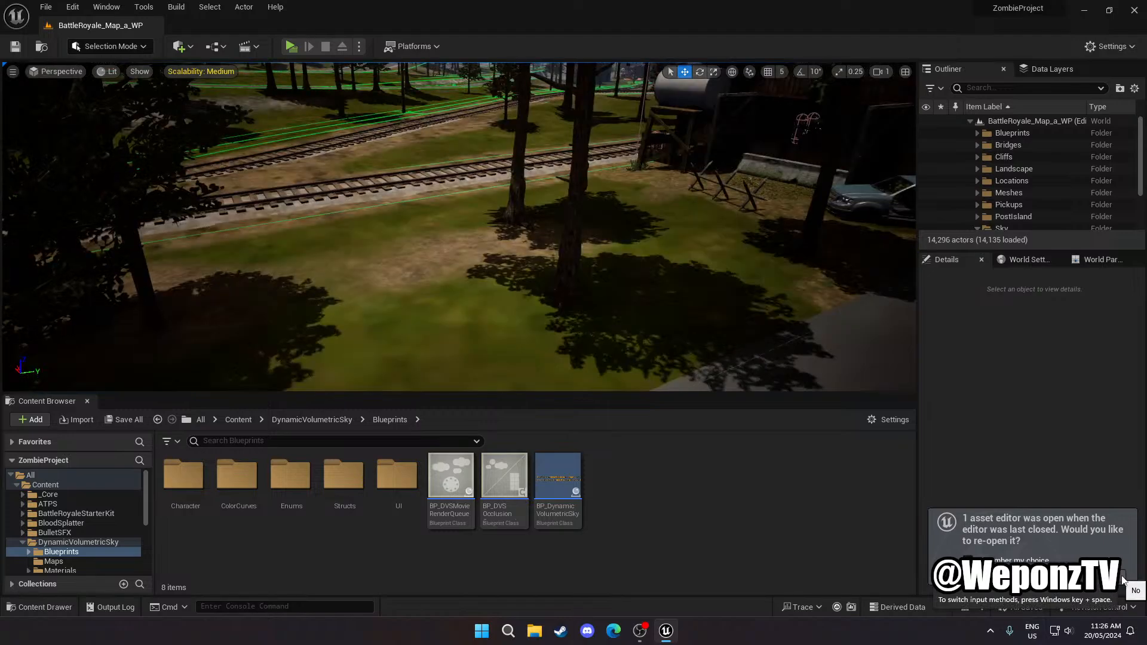
{"action": "left_click", "coordinate": [1113, 578]}
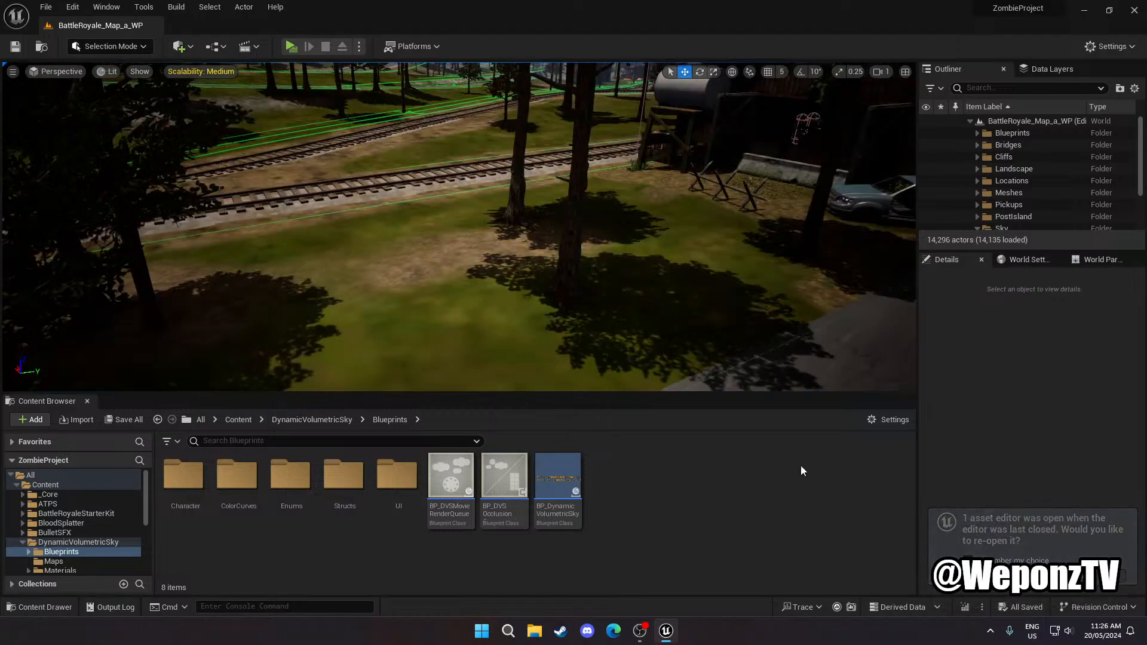
{"action": "right_click_drag", "start_coordinate": [641, 341], "coordinate": [866, 197]}
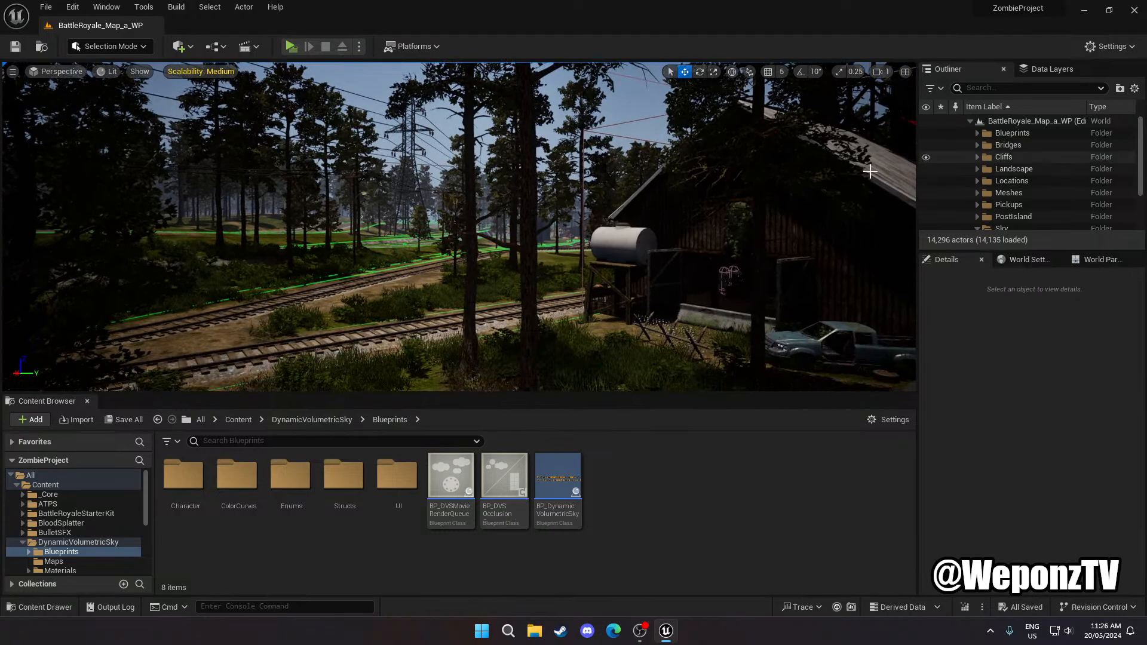
Select BP_DynamicVolumetricSky in the Sky folder and filter its properties by "int"
{"action": "left_click", "coordinate": [998, 227]}
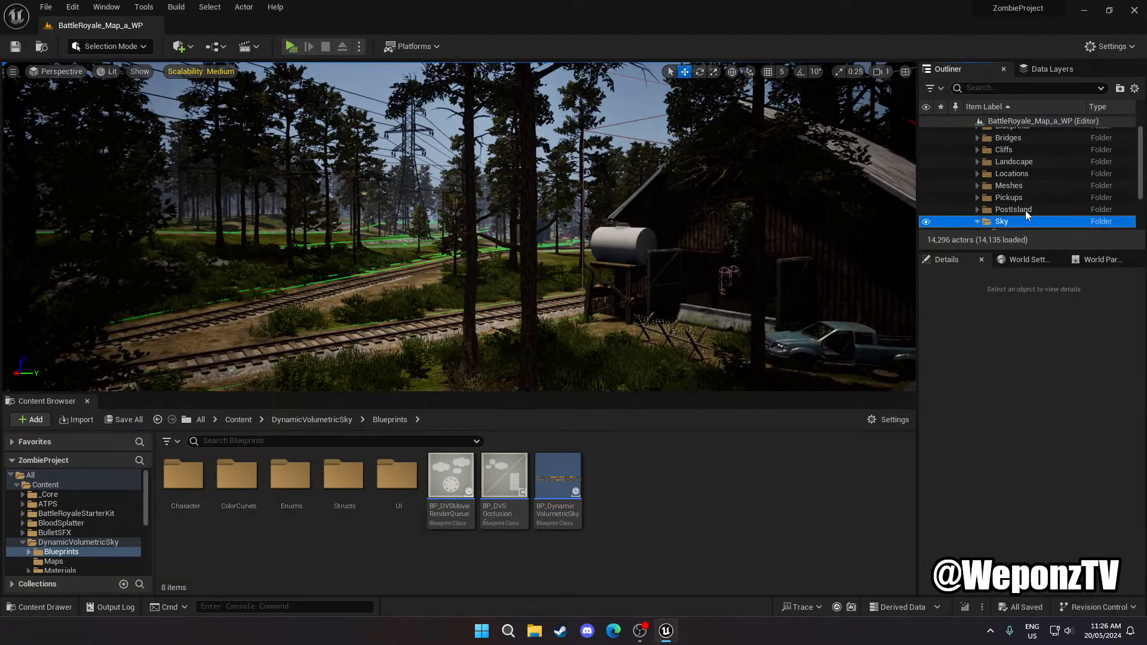
{"action": "left_click", "coordinate": [1035, 197]}
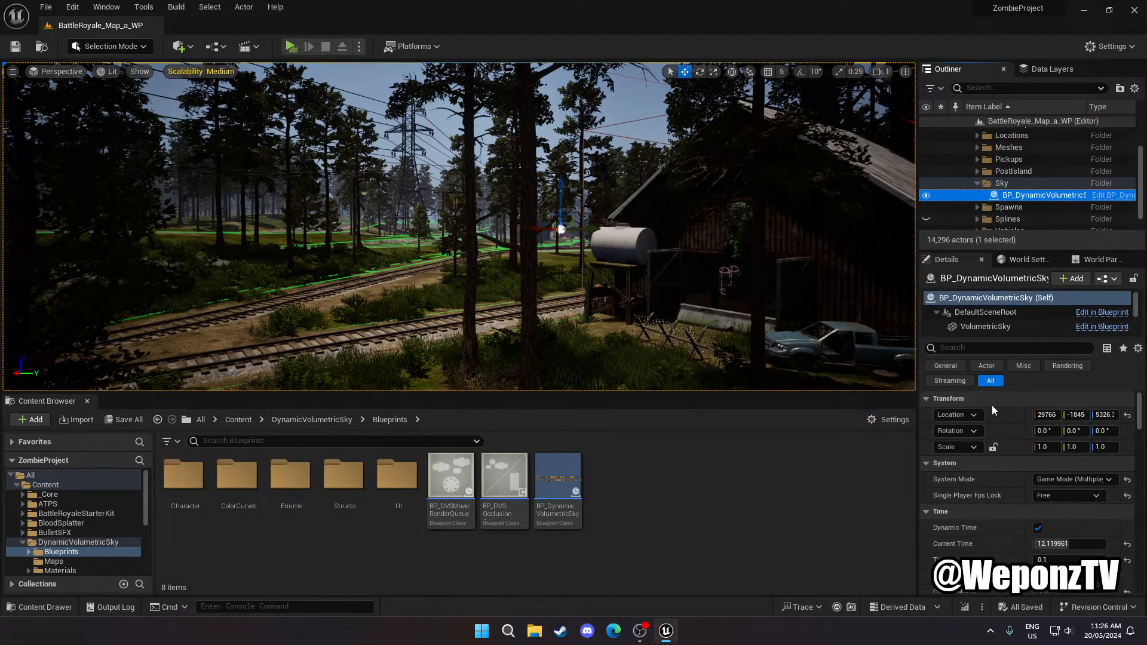
{"action": "left_click", "coordinate": [972, 347]}
{"action": "type", "text": "int"}
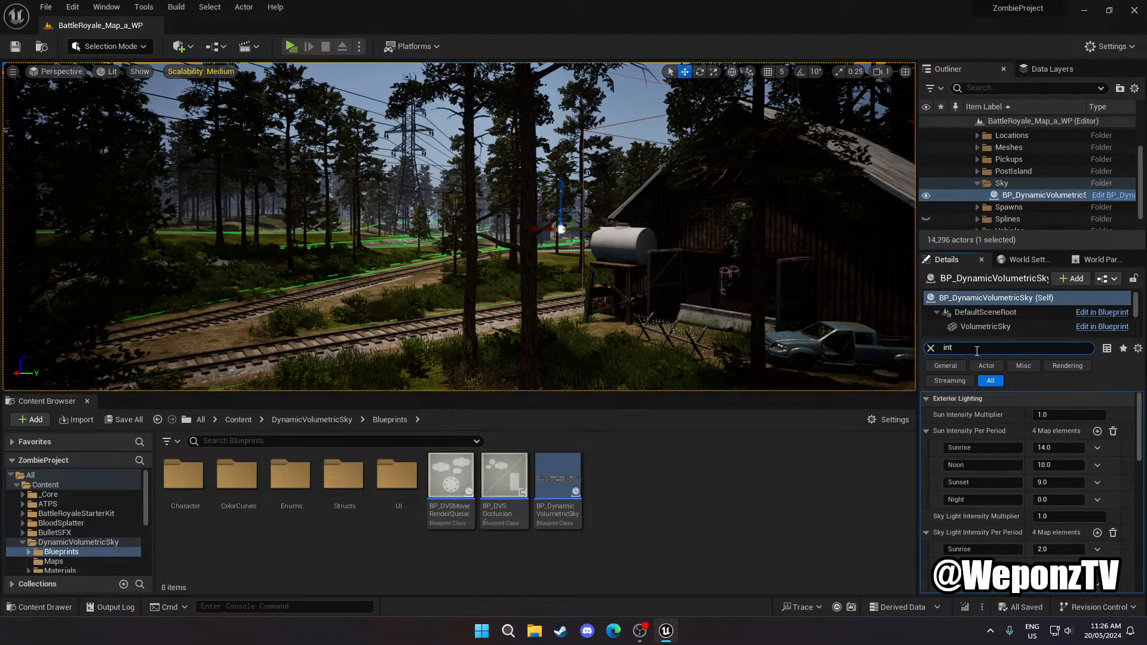
Try Sun Intensity Multiplier values of 2, 3 and 4, and inspect the lighting around and inside the barn
{"action": "left_click", "coordinate": [1046, 415]}
{"action": "type", "text": "2"}
{"action": "key", "text": "Return"}
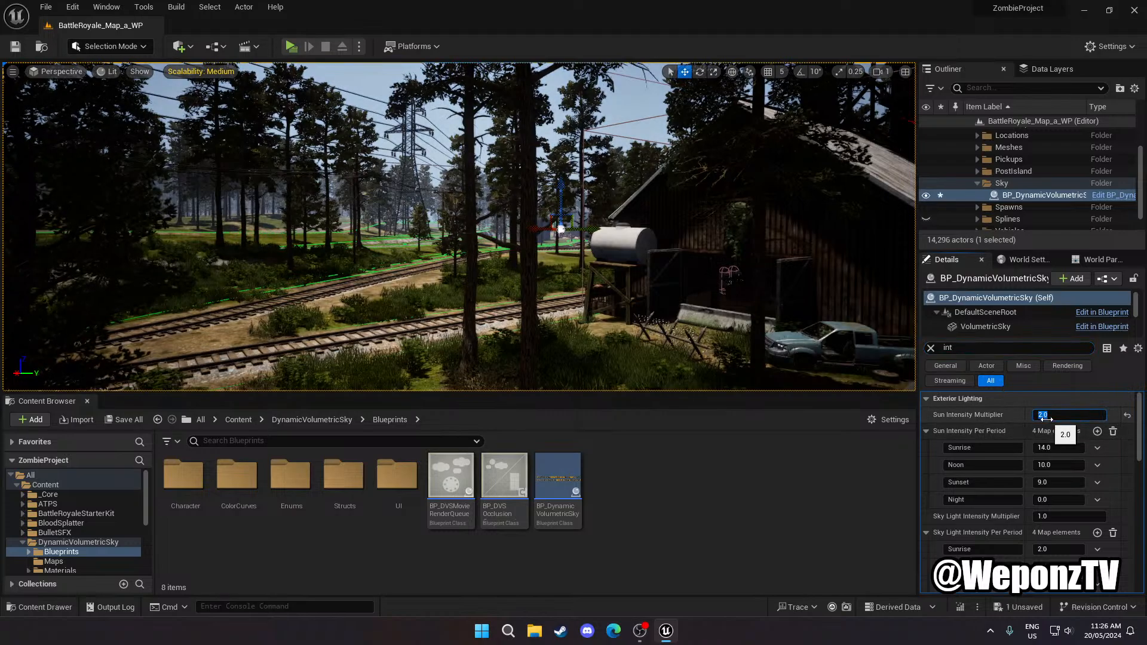
{"action": "type", "text": "3"}
{"action": "key", "text": "Return"}
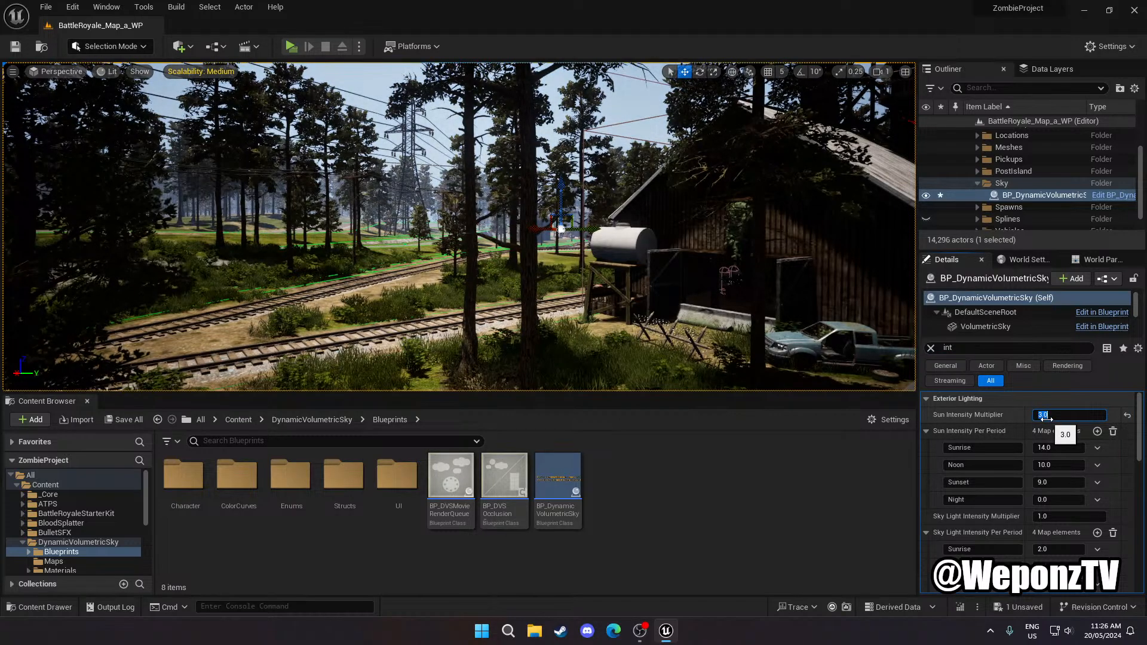
{"action": "type", "text": "4"}
{"action": "key", "text": "Return"}
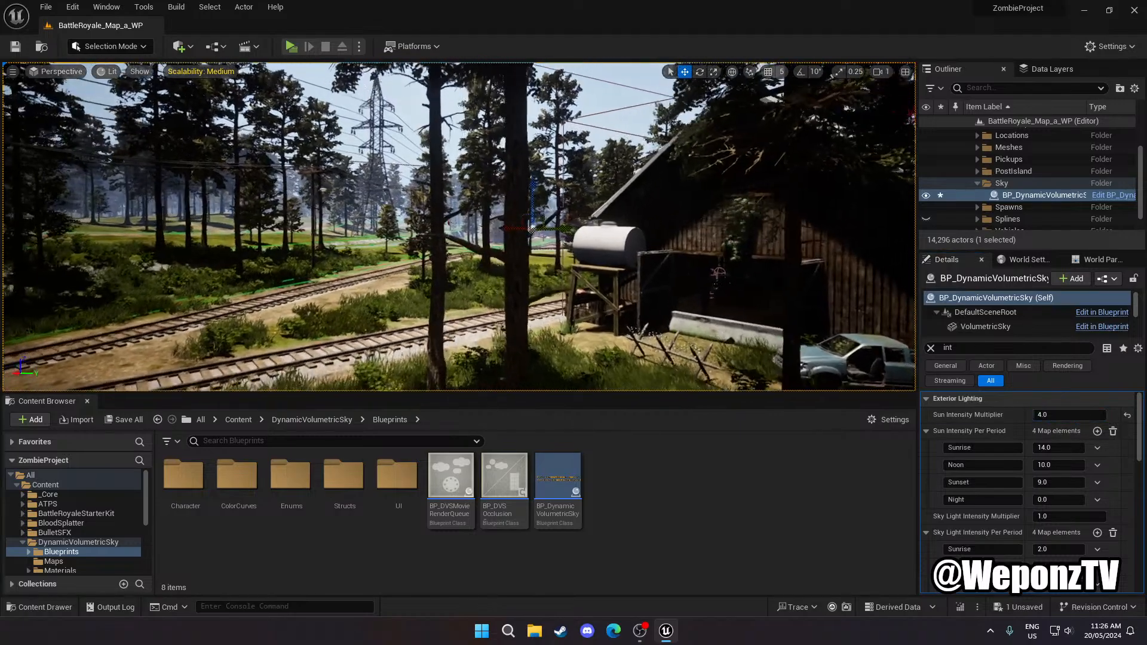
{"action": "key", "text": "w"}
{"action": "right_click_drag", "start_coordinate": [459, 227], "coordinate": [284, 229]}
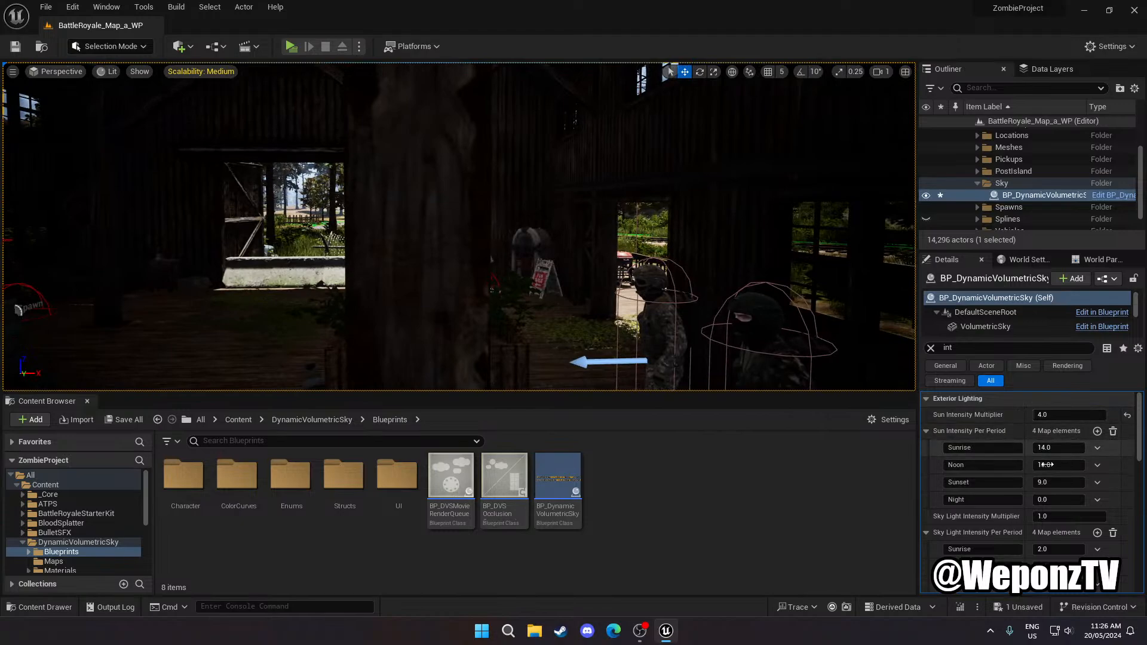
Try a Sun Intensity Multiplier of 5, inspect the railway tracks, and return the multiplier to 1
{"action": "left_click", "coordinate": [1056, 416]}
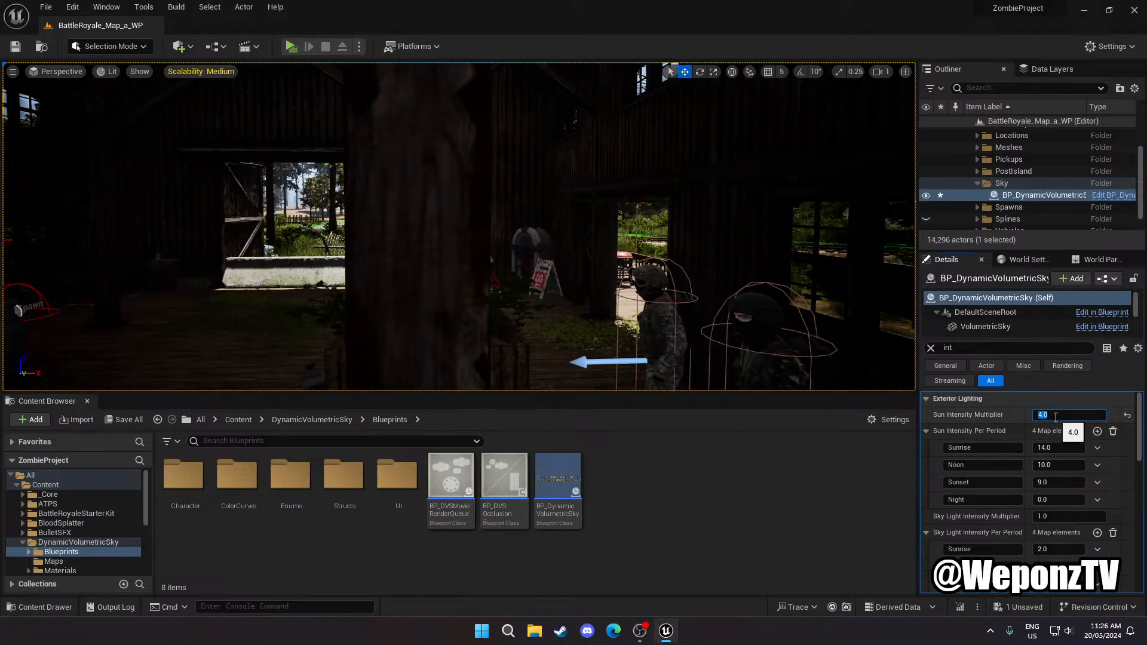
{"action": "key", "text": "d"}
{"action": "right_click_drag", "start_coordinate": [646, 272], "coordinate": [567, 277]}
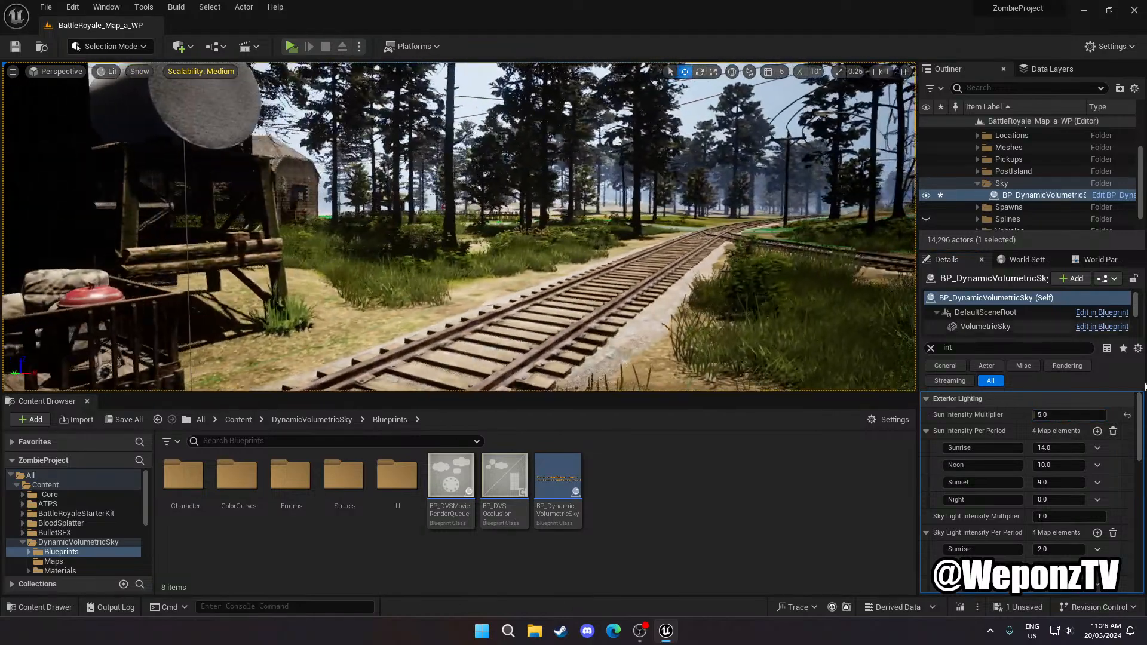
{"action": "left_click", "coordinate": [1065, 416]}
{"action": "type", "text": "1"}
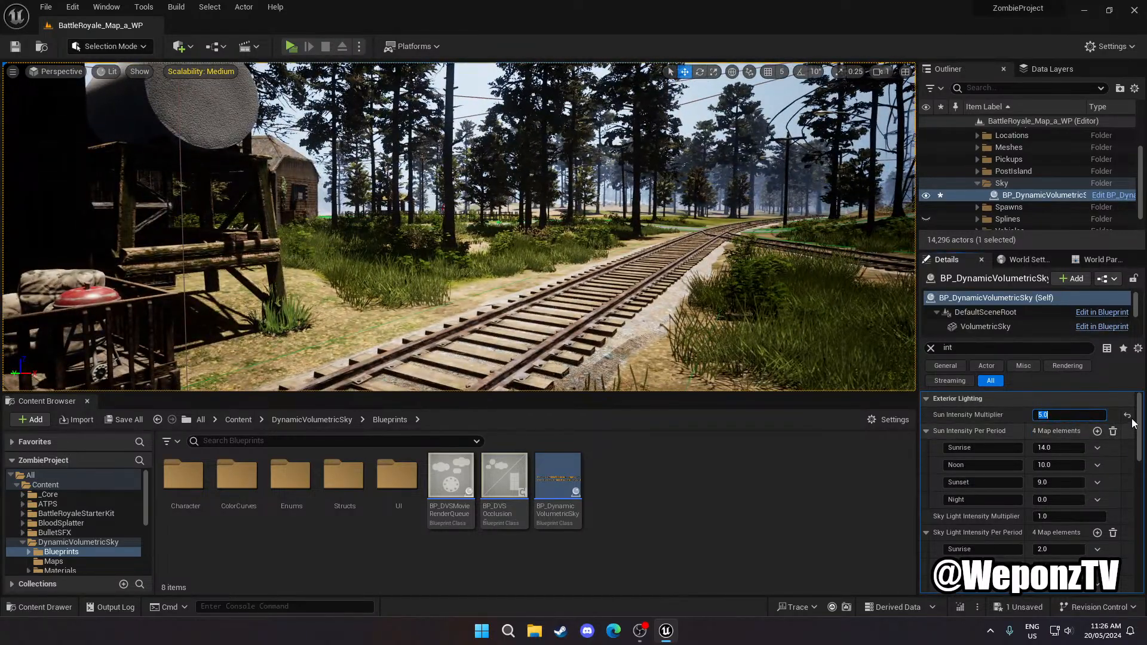
{"action": "key", "text": "Return"}
Set the Sun Intensity Multiplier to 3 and check the daylight among the trees
{"action": "left_click", "coordinate": [1057, 416]}
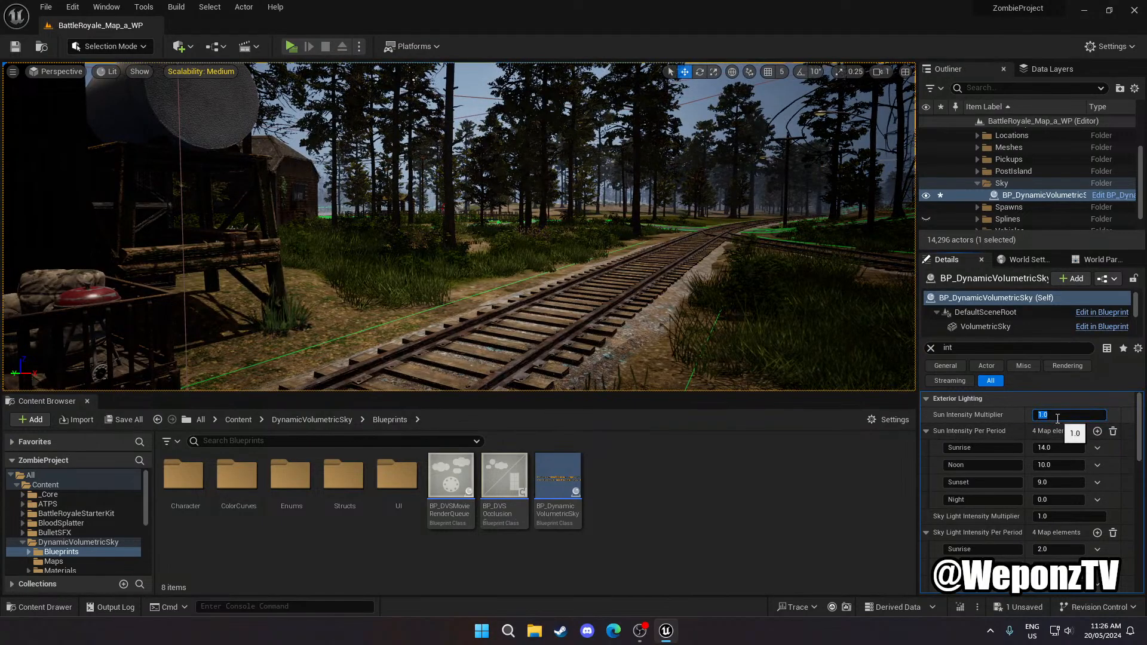
{"action": "key", "text": "Return"}
{"action": "right_click_drag", "start_coordinate": [767, 322], "coordinate": [813, 258]}
{"action": "key", "text": "w"}
{"action": "key", "text": "s"}
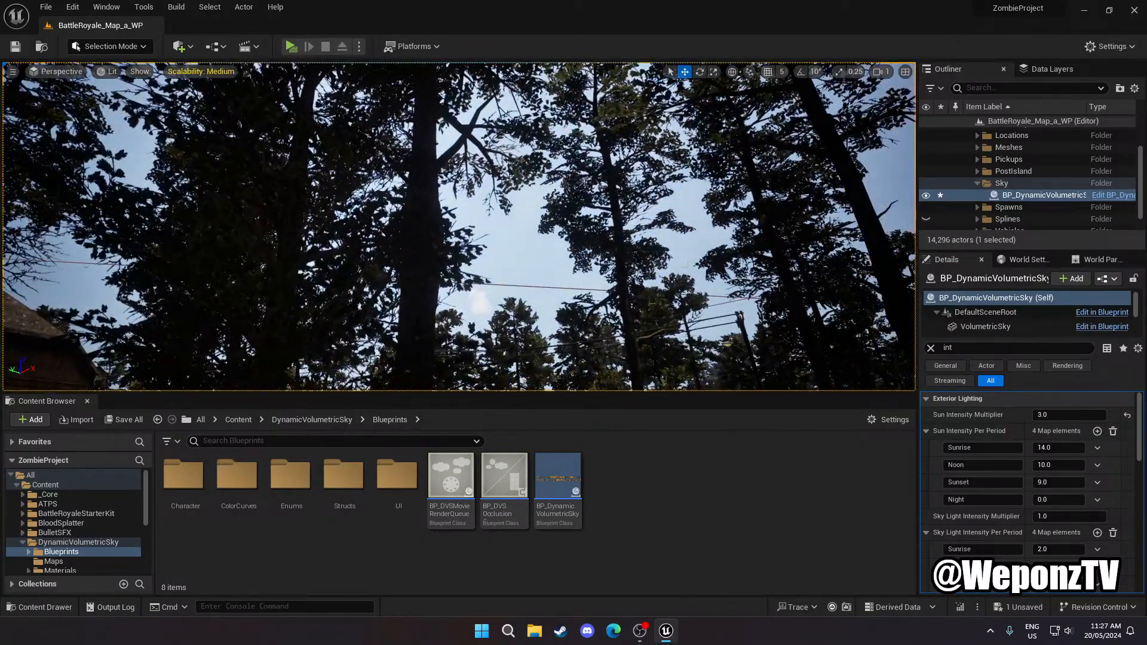
Clear the property filter and review the sky's time, weather, read-only and exterior lighting settings
{"action": "left_click", "coordinate": [931, 348]}
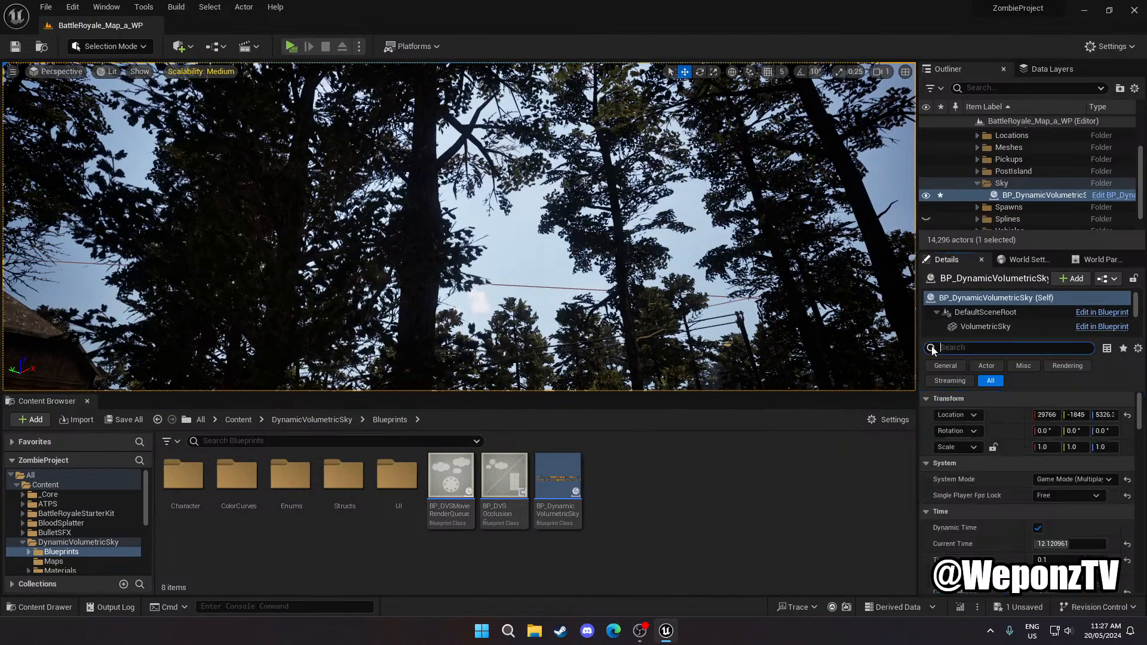
{"action": "scroll", "coordinate": [995, 478], "scroll_direction": "down", "scroll_amount": 4}
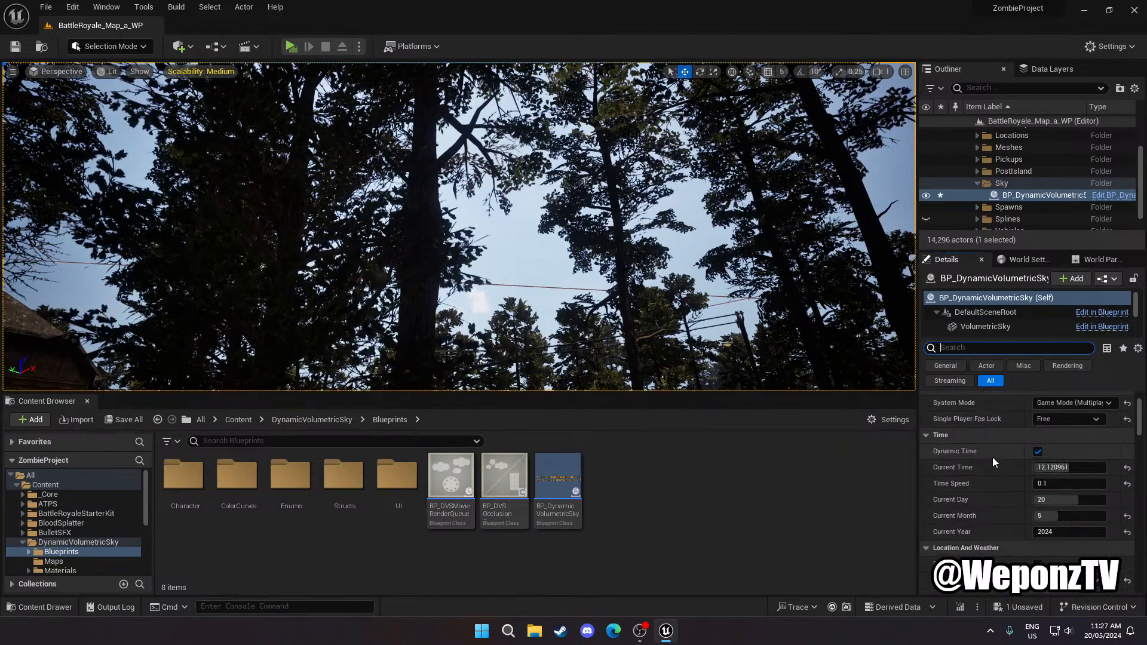
{"action": "scroll", "coordinate": [1014, 480], "scroll_direction": "down", "scroll_amount": 4}
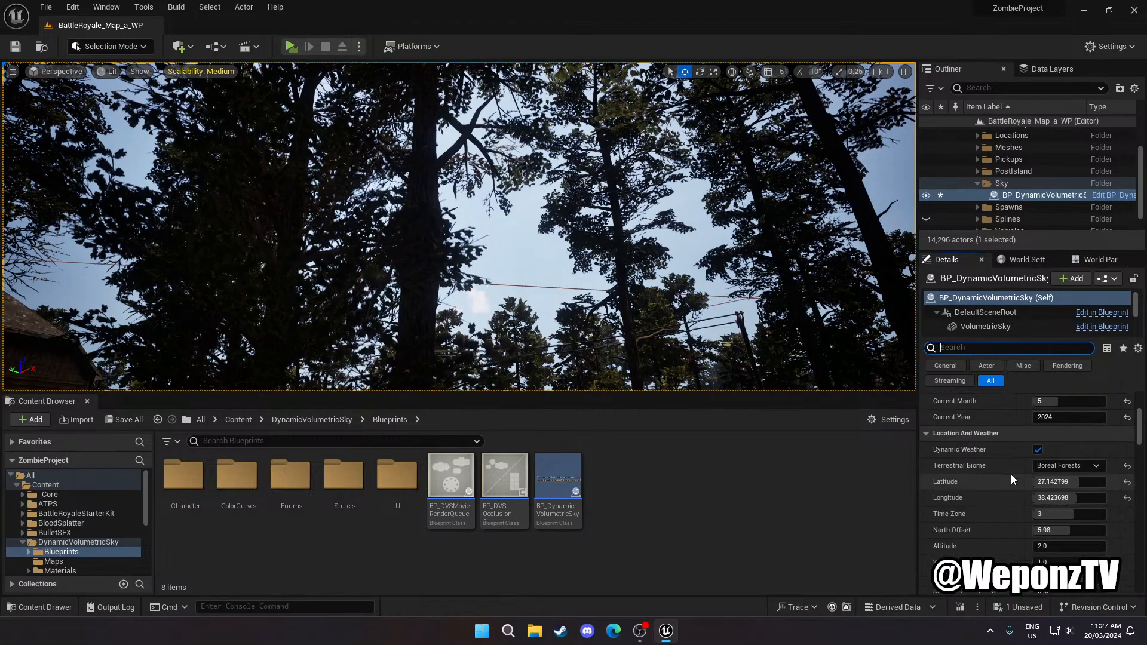
{"action": "scroll", "coordinate": [1010, 472], "scroll_direction": "down", "scroll_amount": 3}
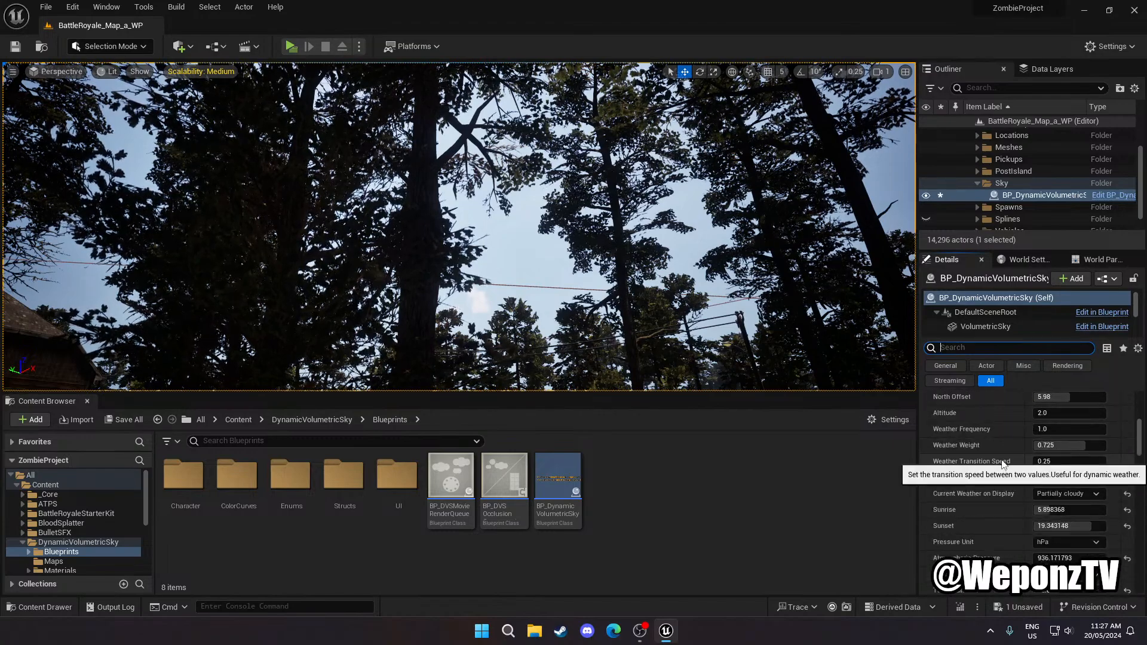
{"action": "scroll", "coordinate": [1010, 460], "scroll_direction": "down", "scroll_amount": 1}
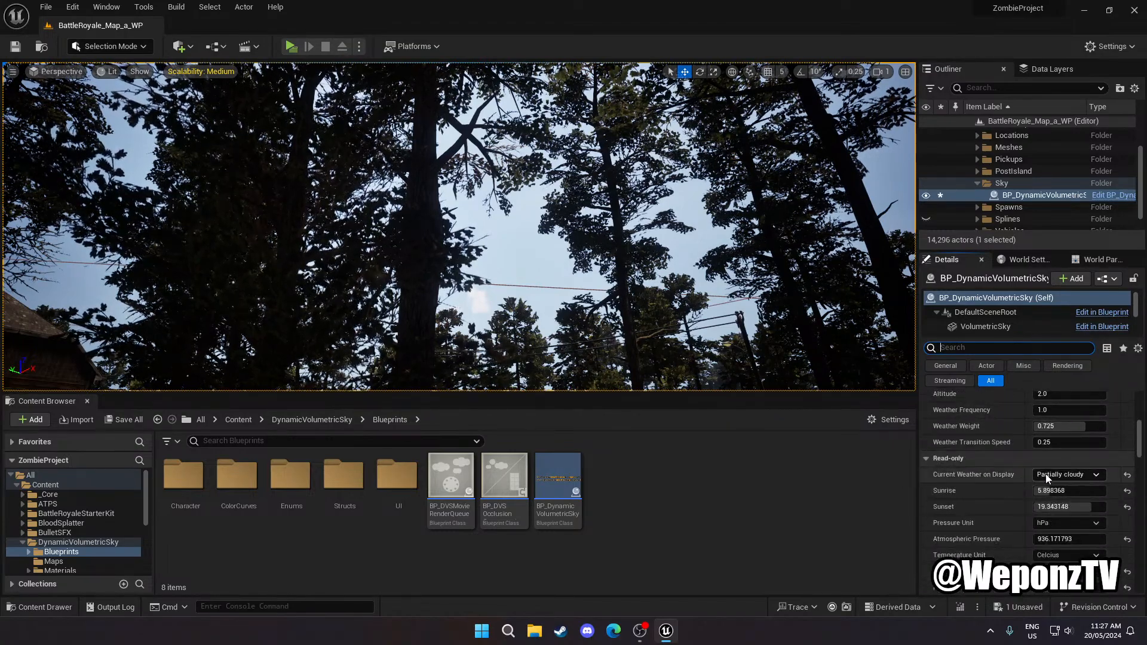
{"action": "scroll", "coordinate": [1006, 458], "scroll_direction": "down", "scroll_amount": 4}
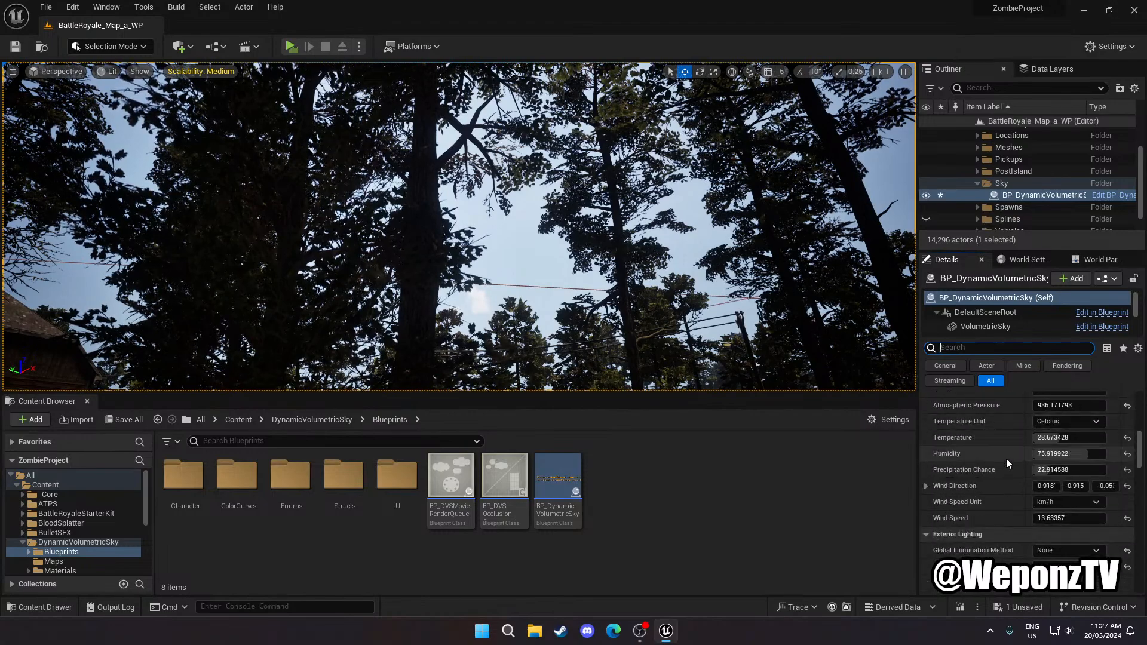
{"action": "scroll", "coordinate": [1006, 458], "scroll_direction": "up", "scroll_amount": 10}
{"action": "scroll", "coordinate": [1007, 457], "scroll_direction": "down", "scroll_amount": 11}
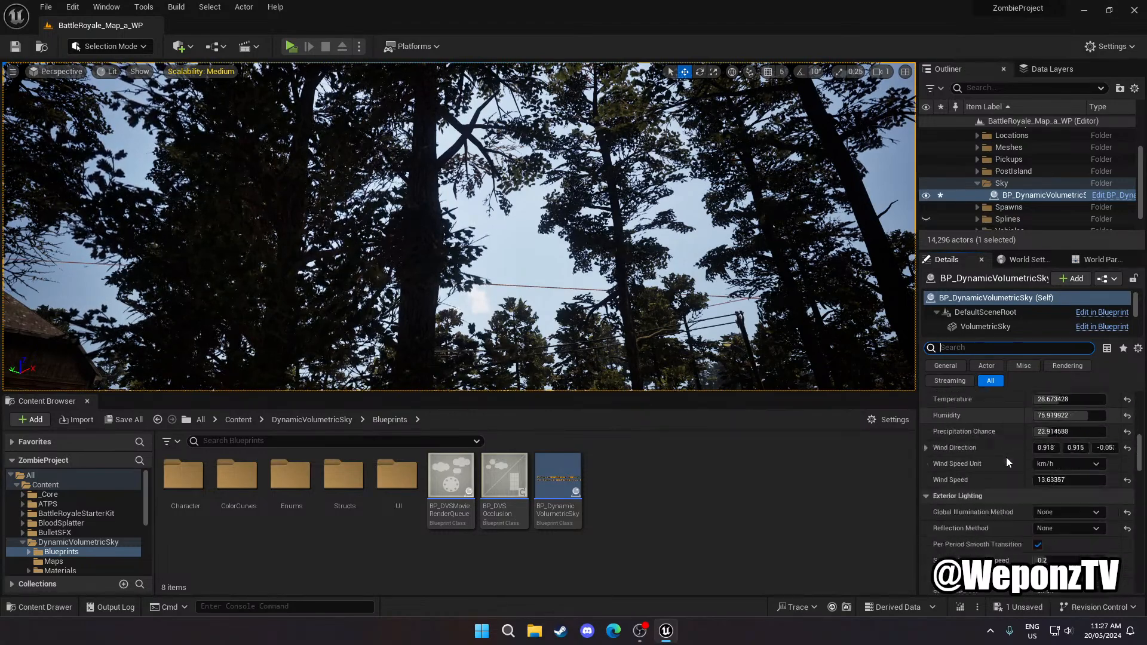
{"action": "scroll", "coordinate": [995, 477], "scroll_direction": "down", "scroll_amount": 3}
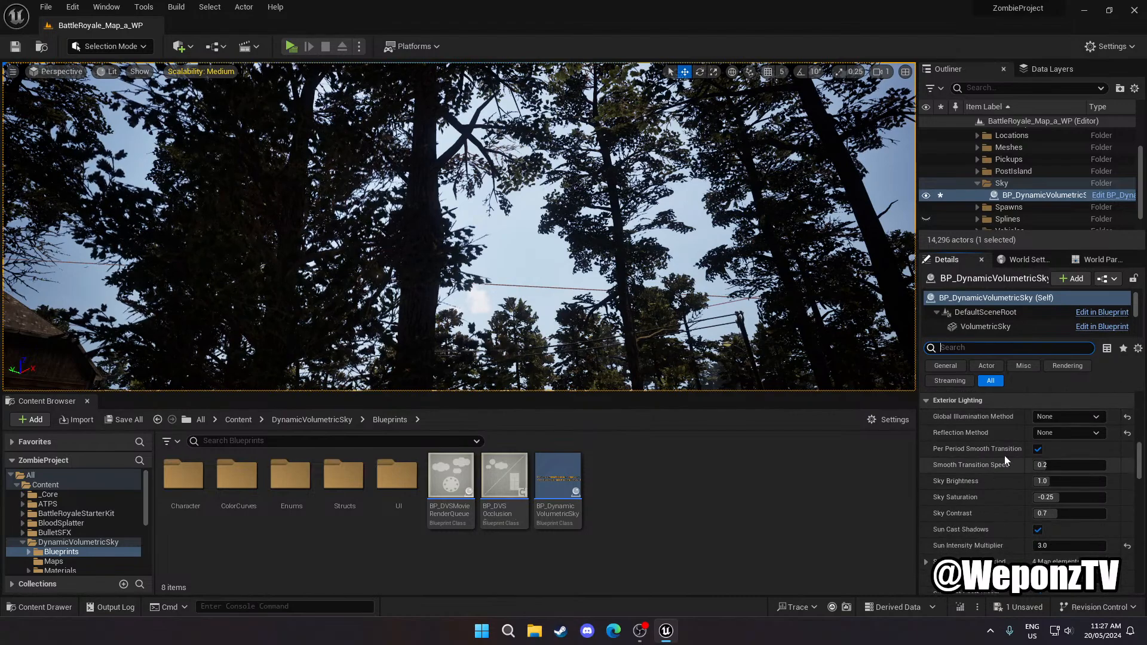
{"action": "scroll", "coordinate": [998, 484], "scroll_direction": "down", "scroll_amount": 1}
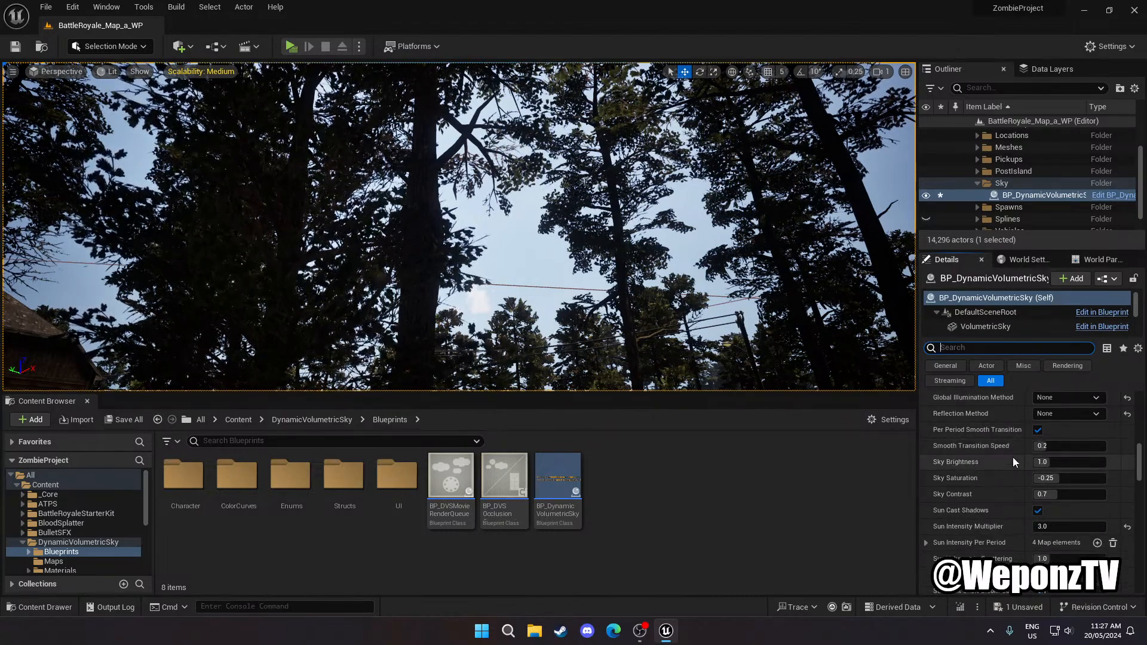
Try a Sky Brightness of 2, inspect the wooded ground near the buildings, and return the brightness to 1
{"action": "left_click", "coordinate": [1049, 464]}
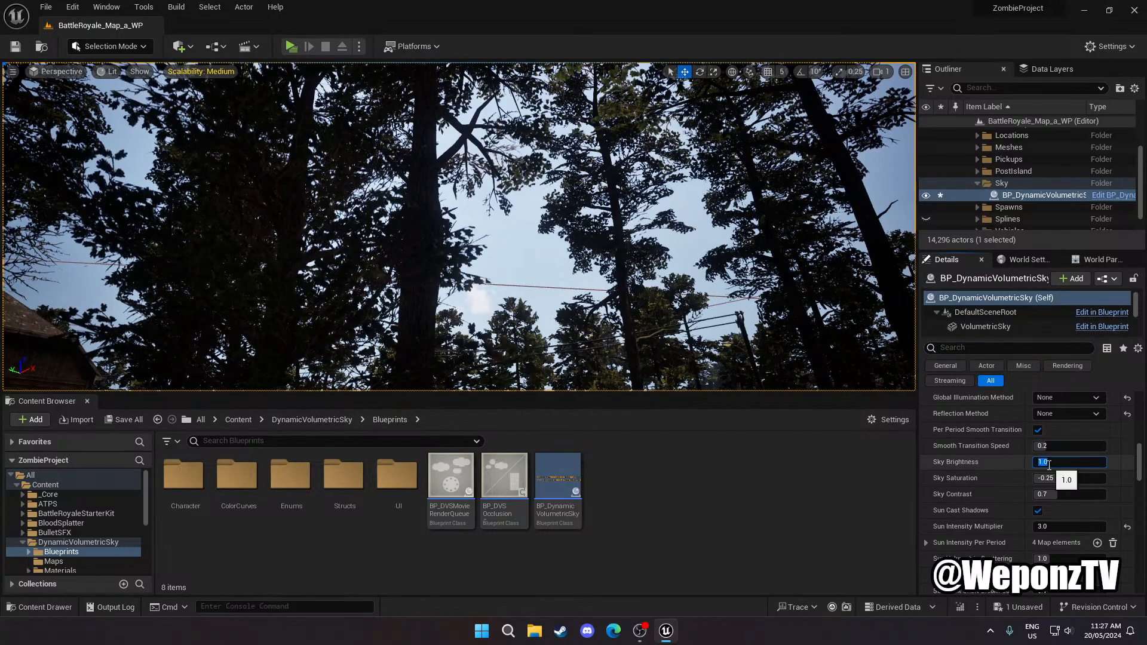
{"action": "type", "text": "2"}
{"action": "key", "text": "Return"}
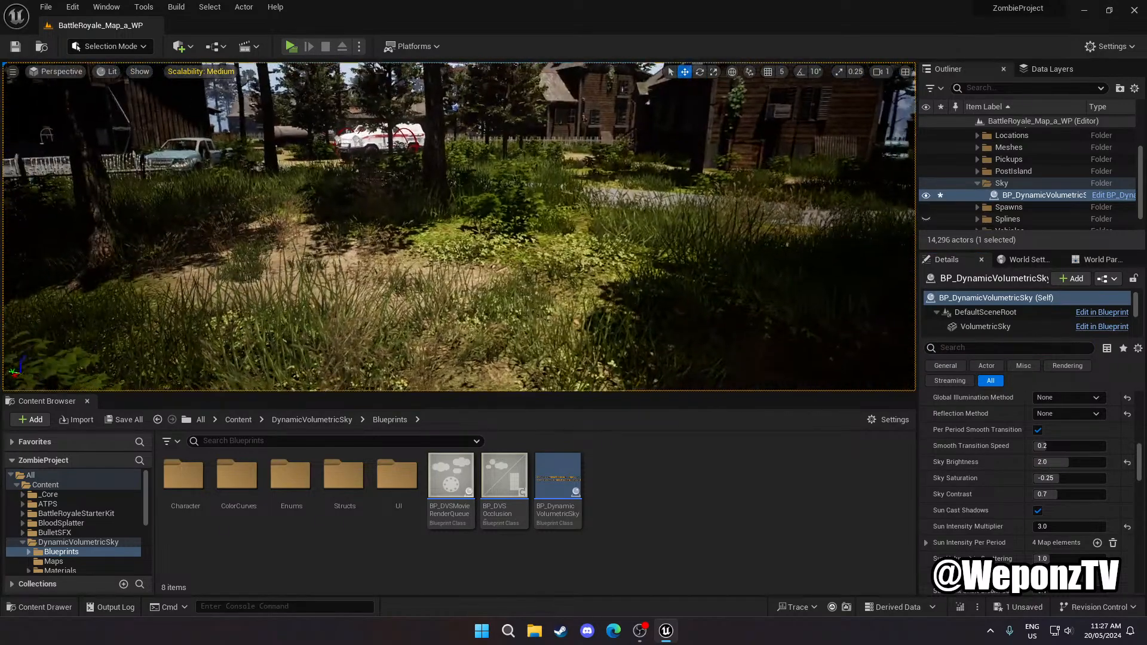
{"action": "right_click_drag", "start_coordinate": [573, 239], "coordinate": [562, 224]}
{"action": "left_click", "coordinate": [1056, 460]}
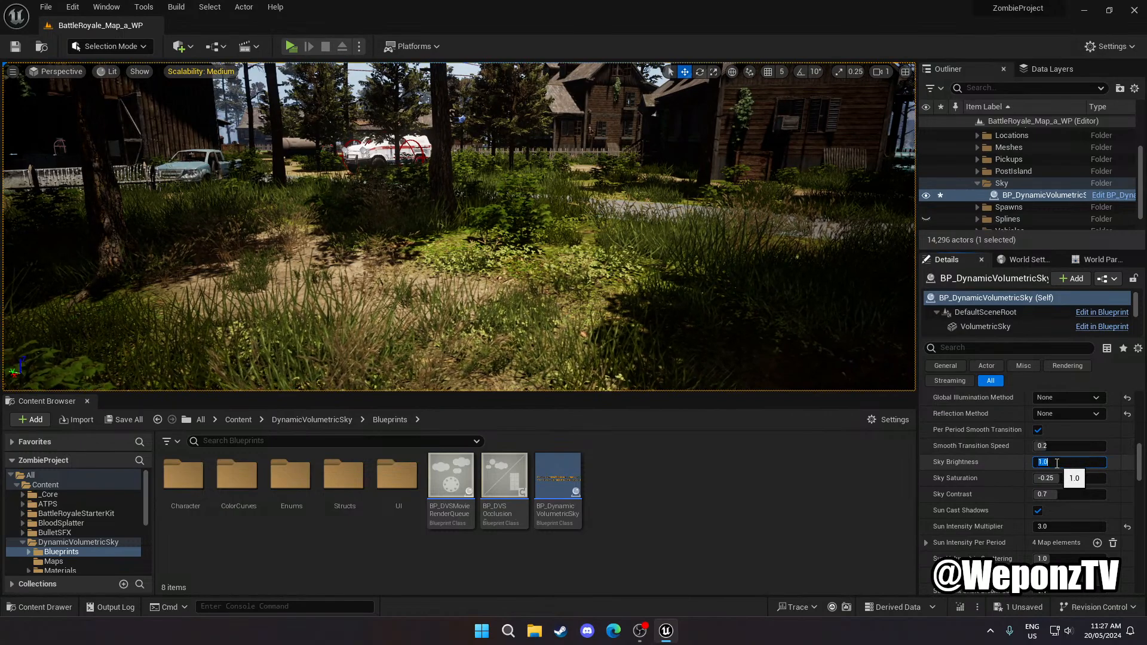
Set the Sky Contrast to 1 and try Sun Cast Shadows off before re-enabling it
{"action": "left_click", "coordinate": [1043, 495]}
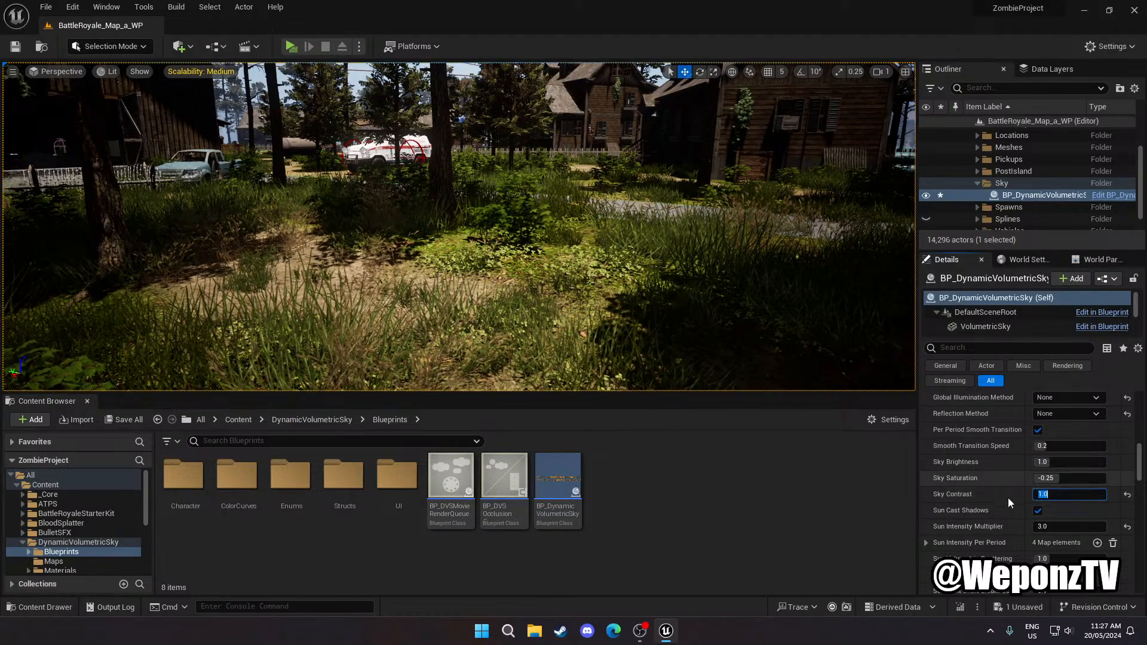
{"action": "scroll", "coordinate": [1008, 502], "scroll_direction": "down", "scroll_amount": 1}
{"action": "left_click", "coordinate": [1037, 492]}
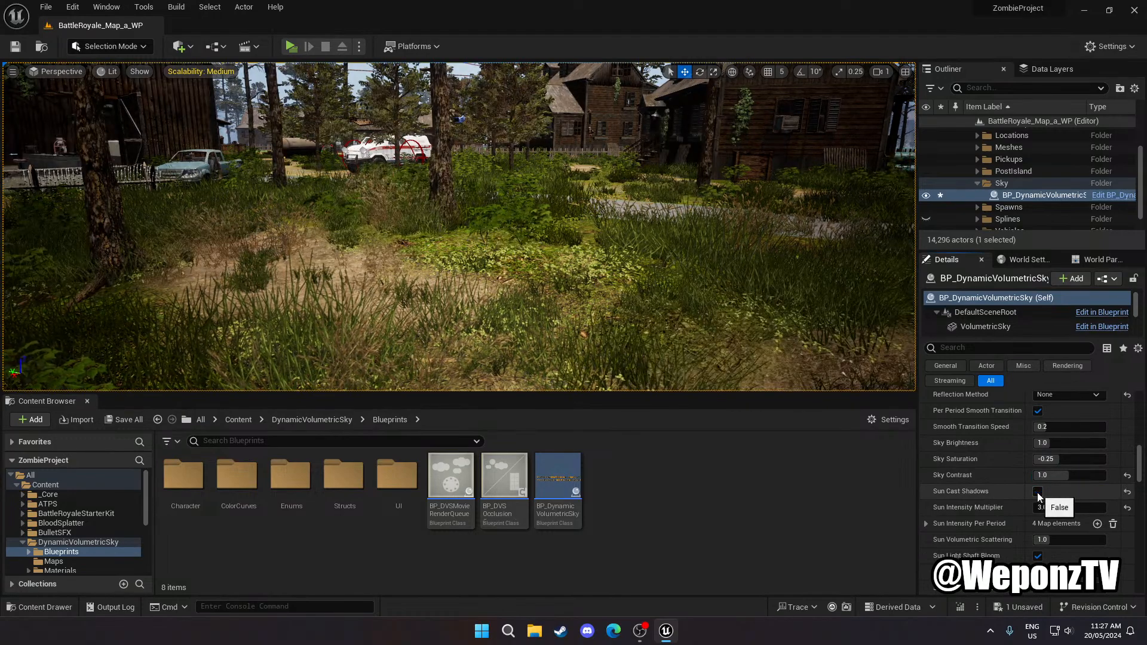
{"action": "left_click", "coordinate": [1038, 492]}
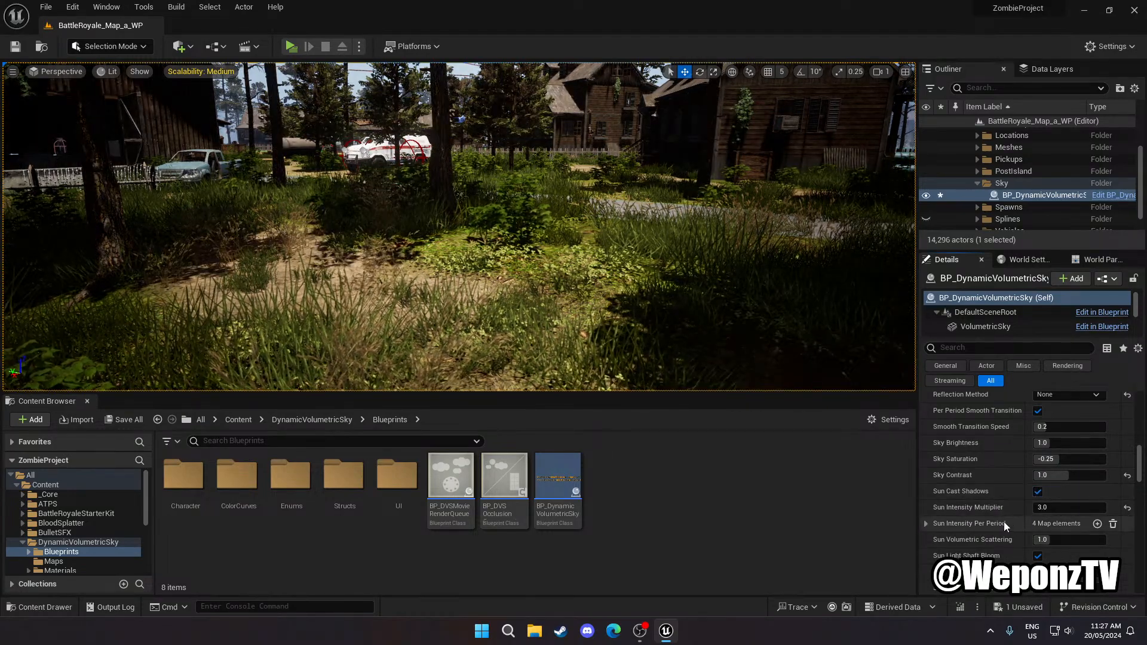
Check the daylight along the lakeside road and set the Moon Intensity Multiplier to 3
{"action": "scroll", "coordinate": [1004, 522], "scroll_direction": "down", "scroll_amount": 2}
{"action": "scroll", "coordinate": [1006, 521], "scroll_direction": "down", "scroll_amount": 1}
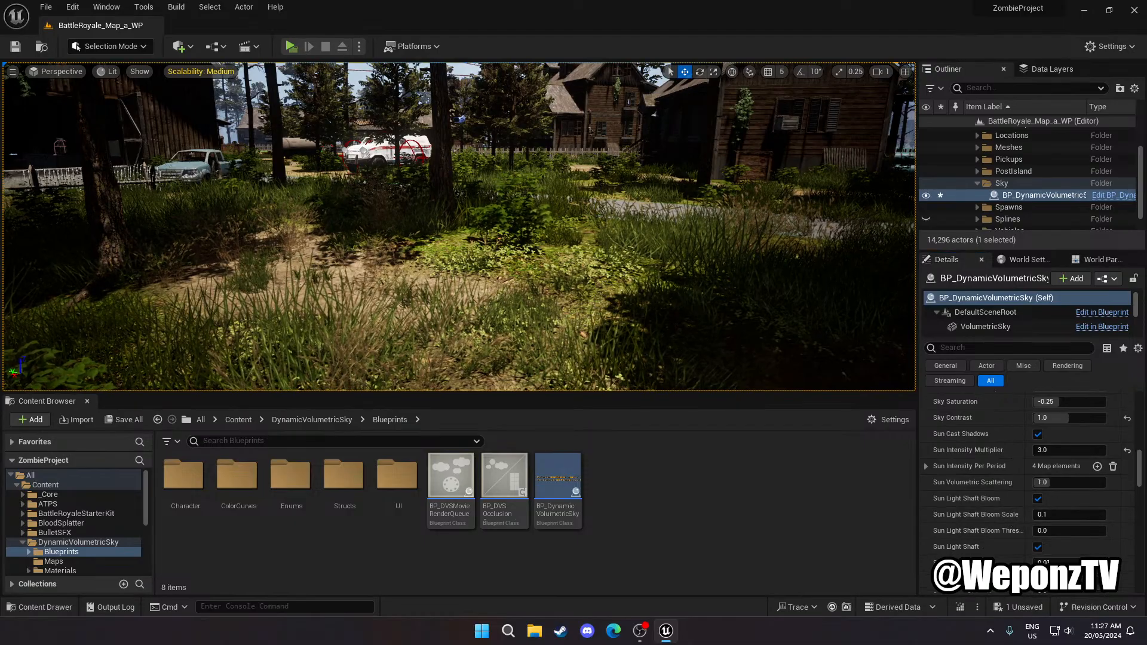
{"action": "key", "text": "w"}
{"action": "right_click_drag", "start_coordinate": [459, 227], "coordinate": [599, 217]}
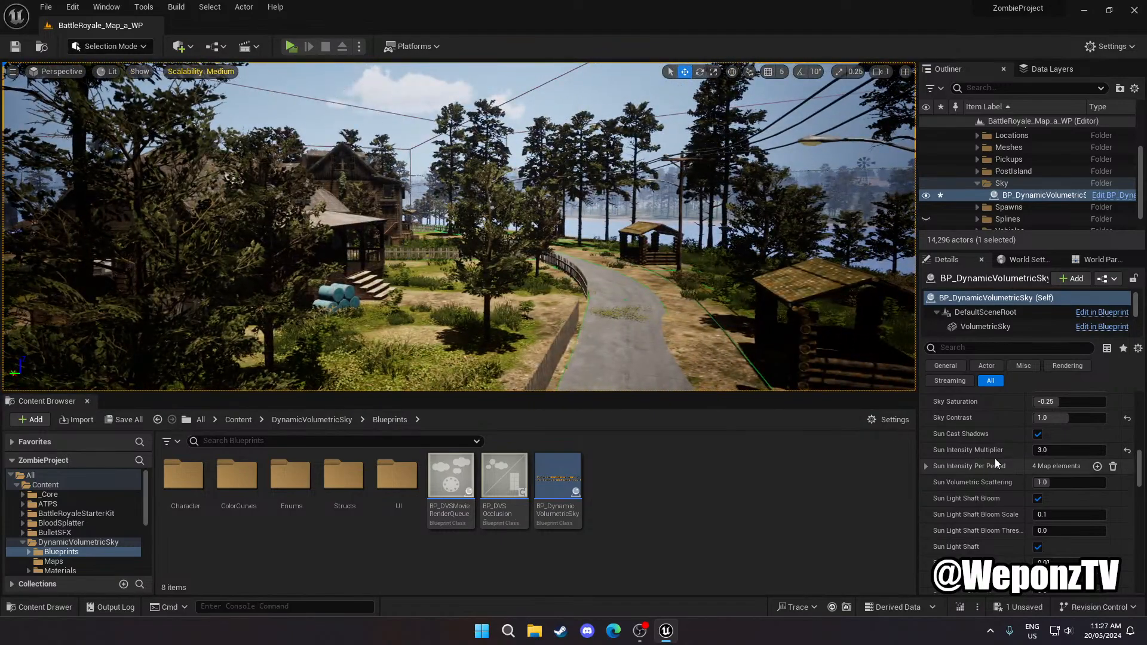
{"action": "scroll", "coordinate": [987, 514], "scroll_direction": "down", "scroll_amount": 3}
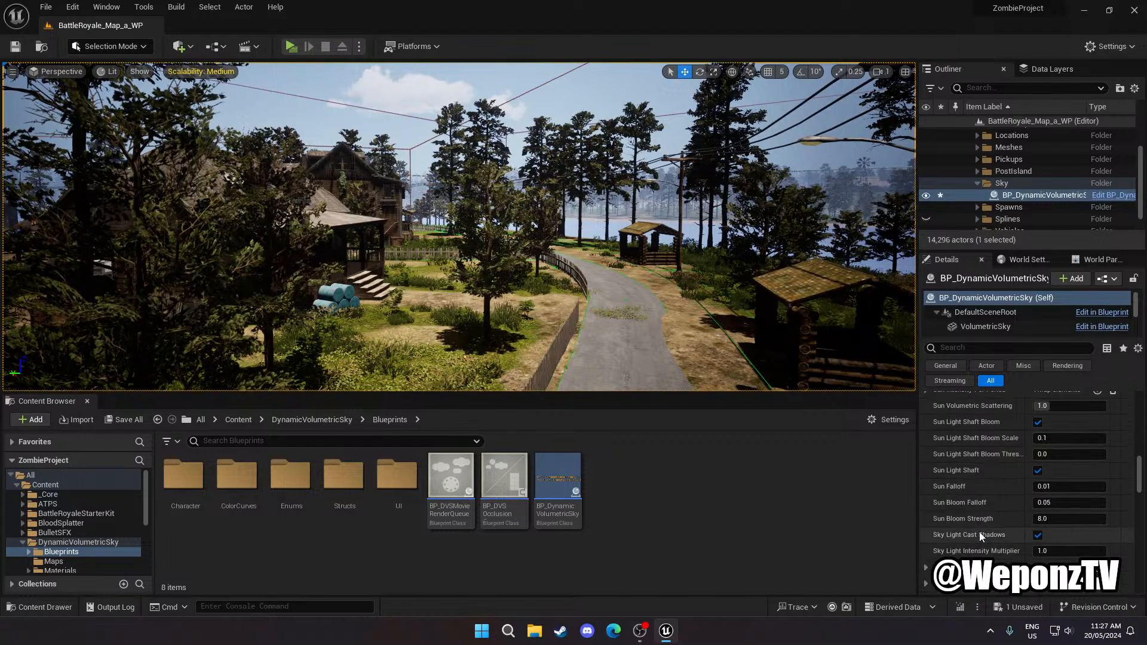
{"action": "scroll", "coordinate": [986, 520], "scroll_direction": "down", "scroll_amount": 3}
{"action": "scroll", "coordinate": [988, 515], "scroll_direction": "down", "scroll_amount": 6}
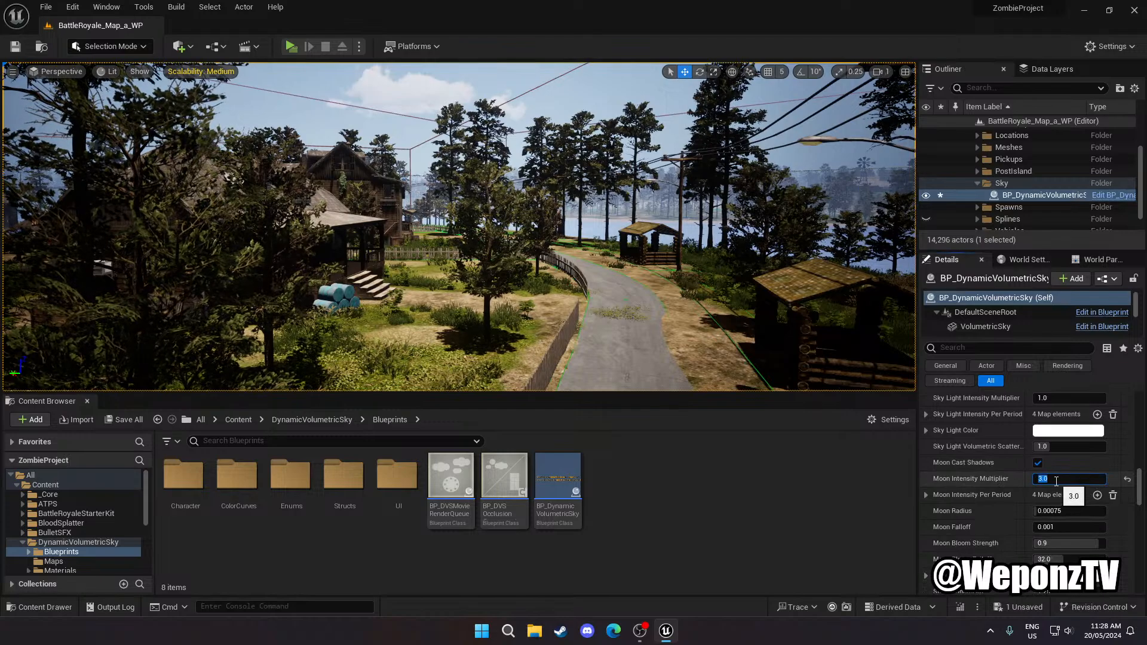
Set the Stars Brightness to 1
{"action": "scroll", "coordinate": [1016, 505], "scroll_direction": "down", "scroll_amount": 5}
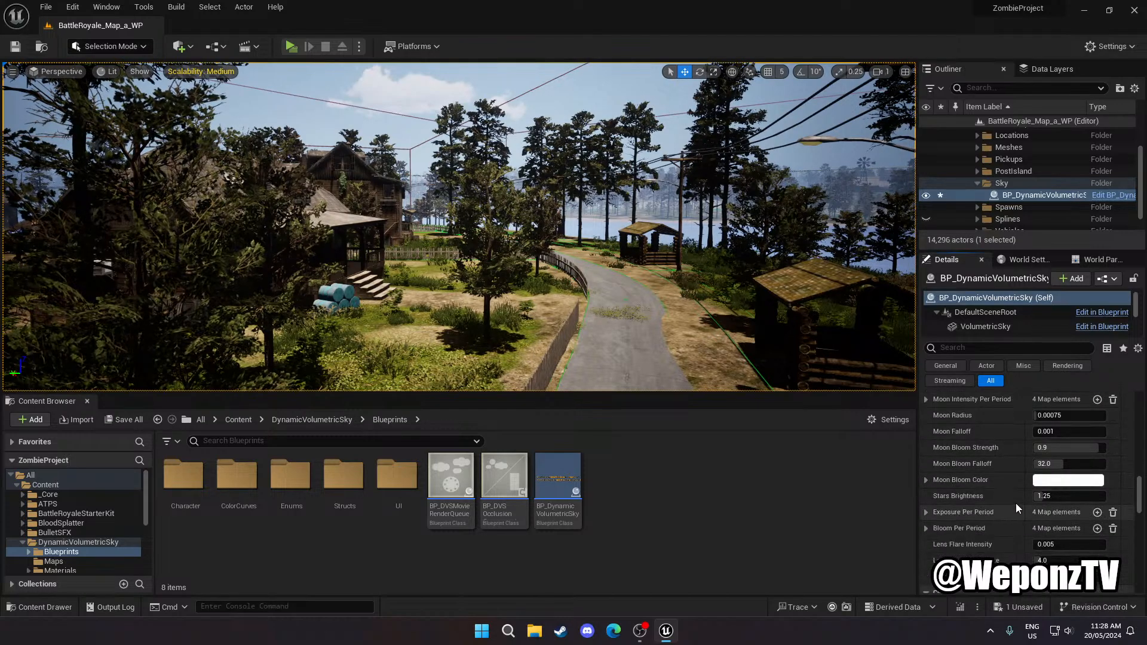
{"action": "scroll", "coordinate": [1017, 498], "scroll_direction": "down", "scroll_amount": 2}
{"action": "left_click", "coordinate": [1055, 458]}
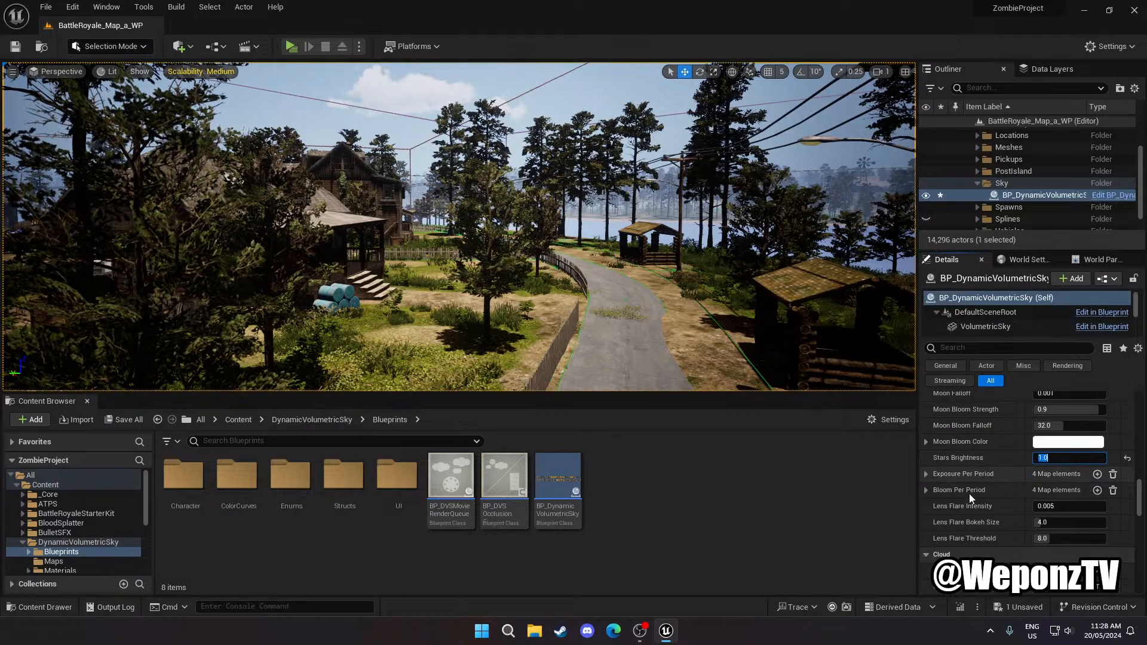
Examine the cloud and height fog settings and survey the map from above the railway tracks
{"action": "scroll", "coordinate": [996, 504], "scroll_direction": "down", "scroll_amount": 6}
{"action": "scroll", "coordinate": [996, 478], "scroll_direction": "down", "scroll_amount": 2}
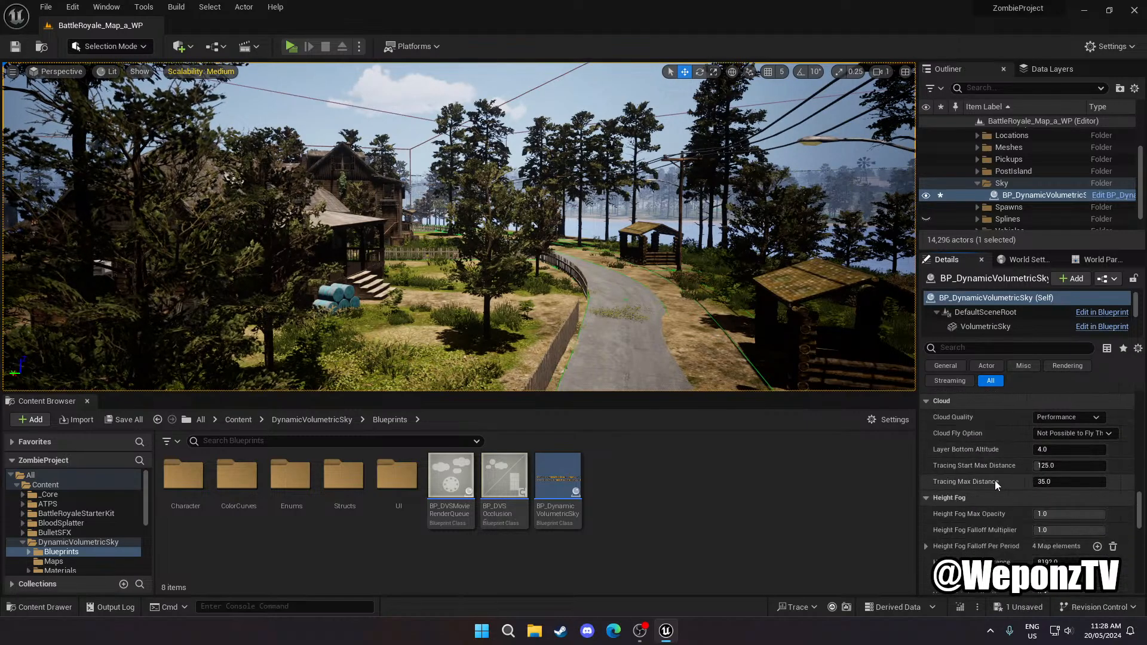
{"action": "scroll", "coordinate": [996, 478], "scroll_direction": "down", "scroll_amount": 4}
{"action": "scroll", "coordinate": [995, 462], "scroll_direction": "down", "scroll_amount": 2}
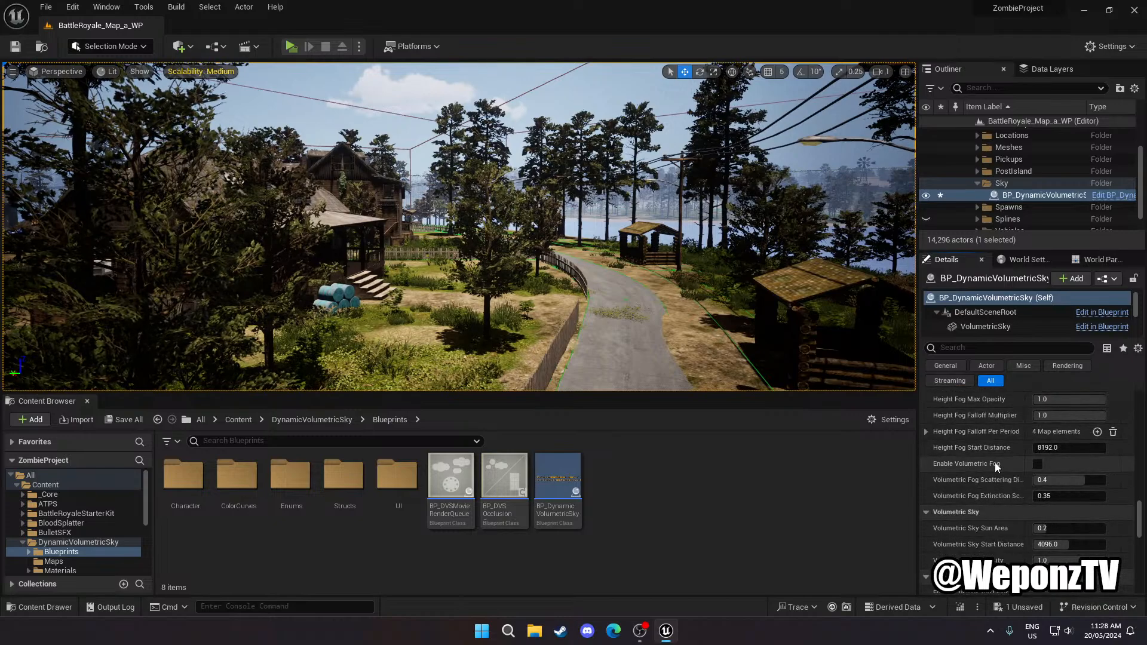
{"action": "scroll", "coordinate": [995, 461], "scroll_direction": "up", "scroll_amount": 2}
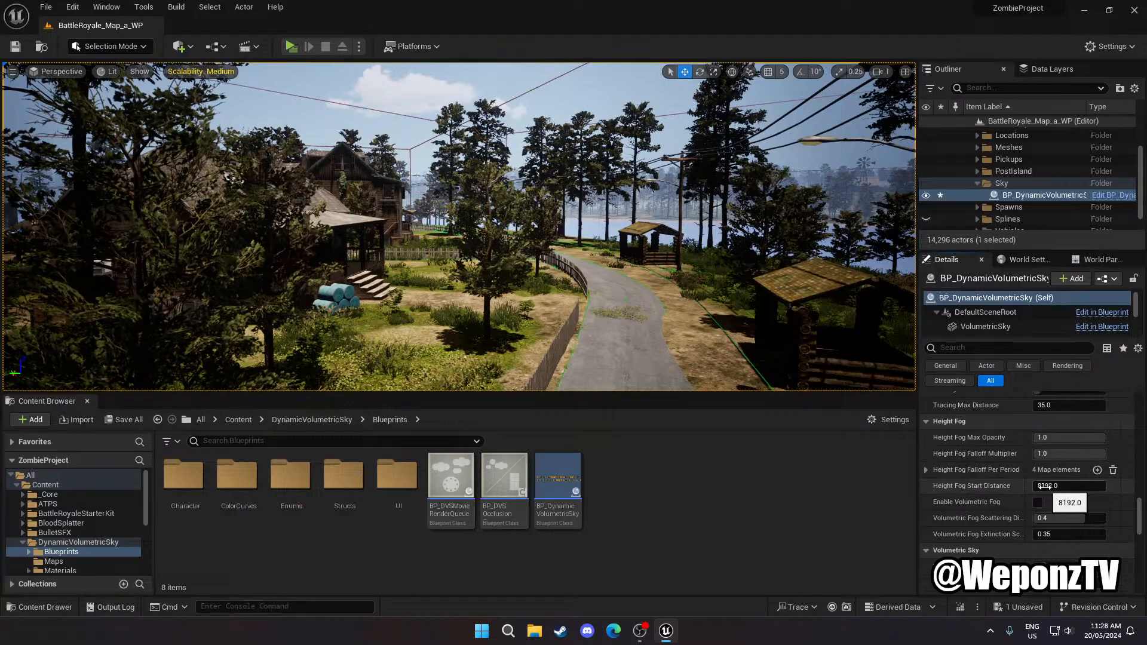
{"action": "key", "text": "s"}
{"action": "right_click_drag", "start_coordinate": [759, 315], "coordinate": [715, 297]}
{"action": "scroll", "coordinate": [803, 376], "scroll_direction": "up", "scroll_amount": 6}
{"action": "key", "text": "w"}
{"action": "key", "text": "w"}
{"action": "key", "text": "w"}
{"action": "key", "text": "f"}
{"action": "key", "text": "w"}
{"action": "key", "text": "s"}
{"action": "key", "text": "w"}
{"action": "key", "text": "s"}
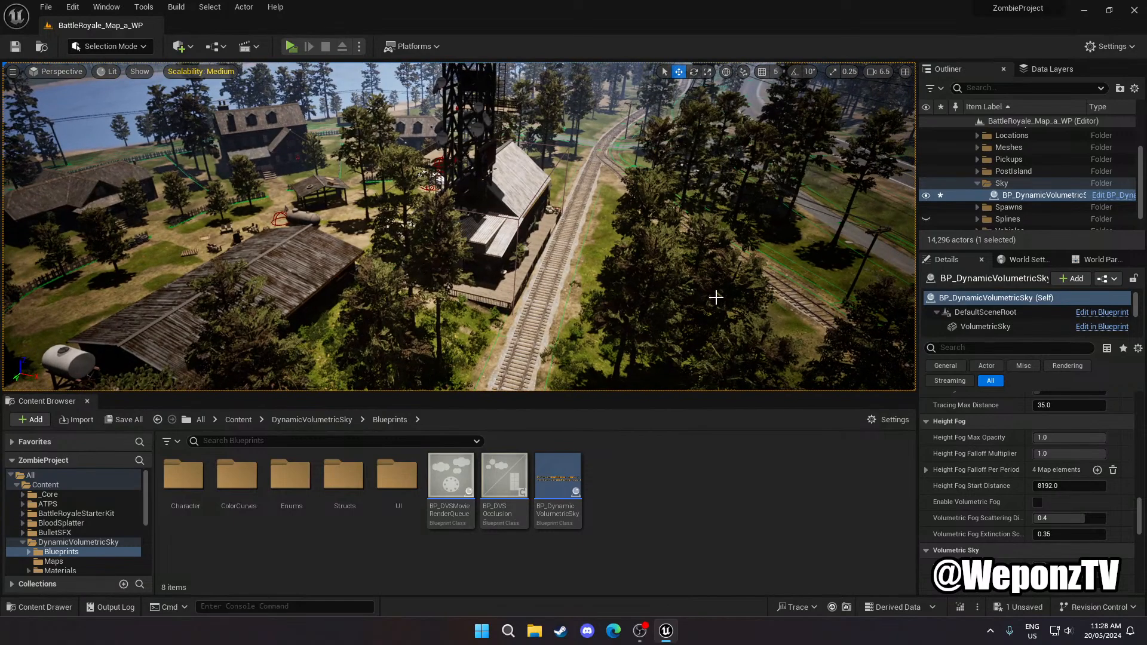
Enable Volumetric Fog and review the sky's remaining component replacement, interior lighting and networking settings
{"action": "left_click", "coordinate": [1040, 503]}
{"action": "scroll", "coordinate": [994, 502], "scroll_direction": "down", "scroll_amount": 3}
{"action": "scroll", "coordinate": [996, 506], "scroll_direction": "down", "scroll_amount": 5}
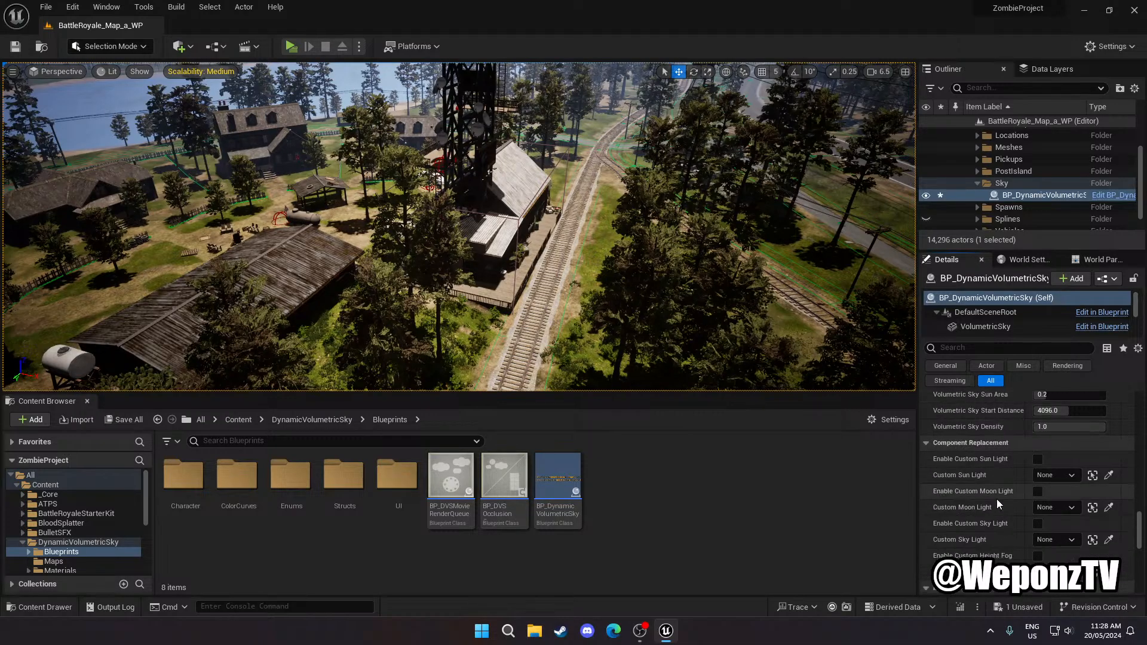
{"action": "scroll", "coordinate": [985, 472], "scroll_direction": "down", "scroll_amount": 8}
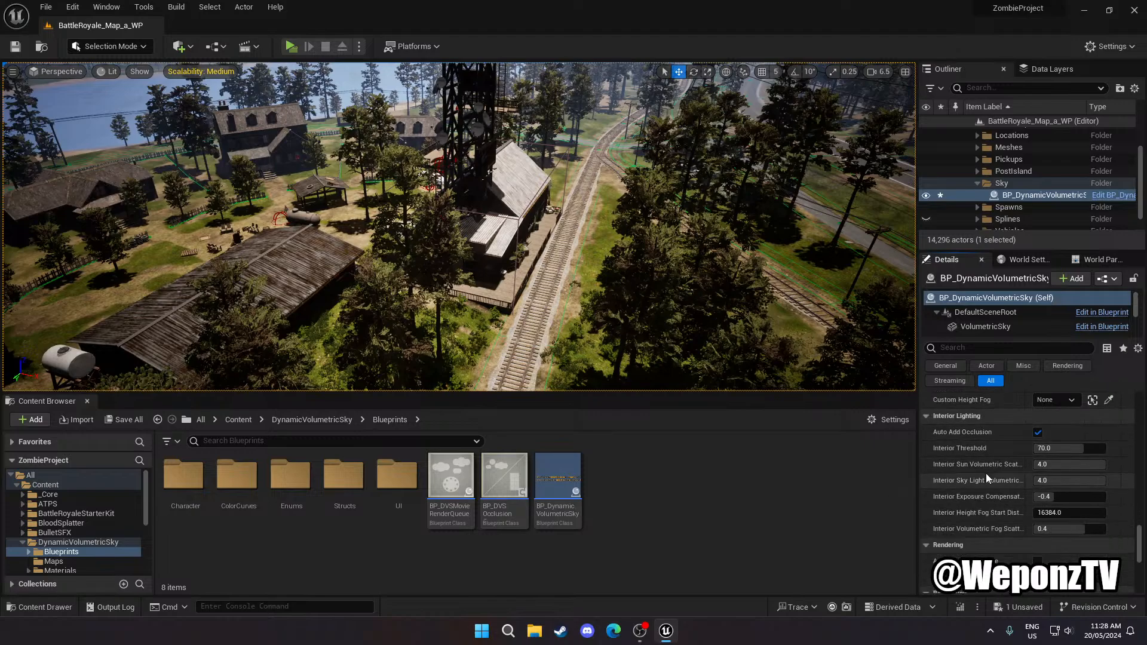
{"action": "scroll", "coordinate": [986, 473], "scroll_direction": "down", "scroll_amount": 2}
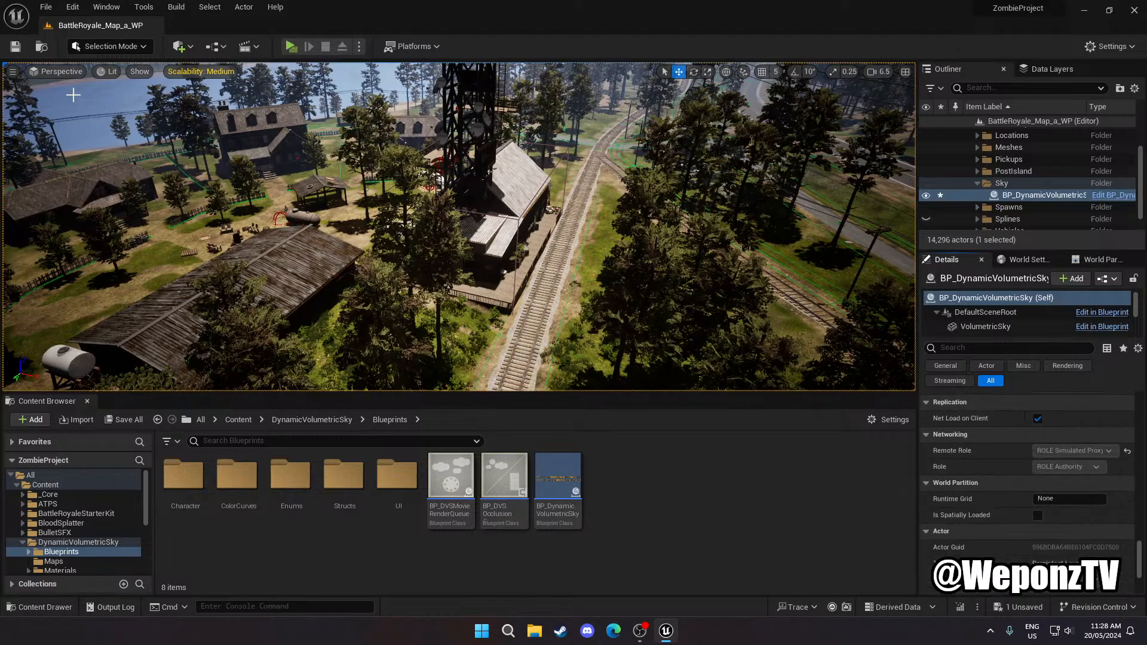
Save the level and all unsaved project content
{"action": "left_click", "coordinate": [47, 6]}
{"action": "left_click", "coordinate": [95, 137]}
{"action": "left_click", "coordinate": [48, 6]}
{"action": "left_click", "coordinate": [77, 162]}
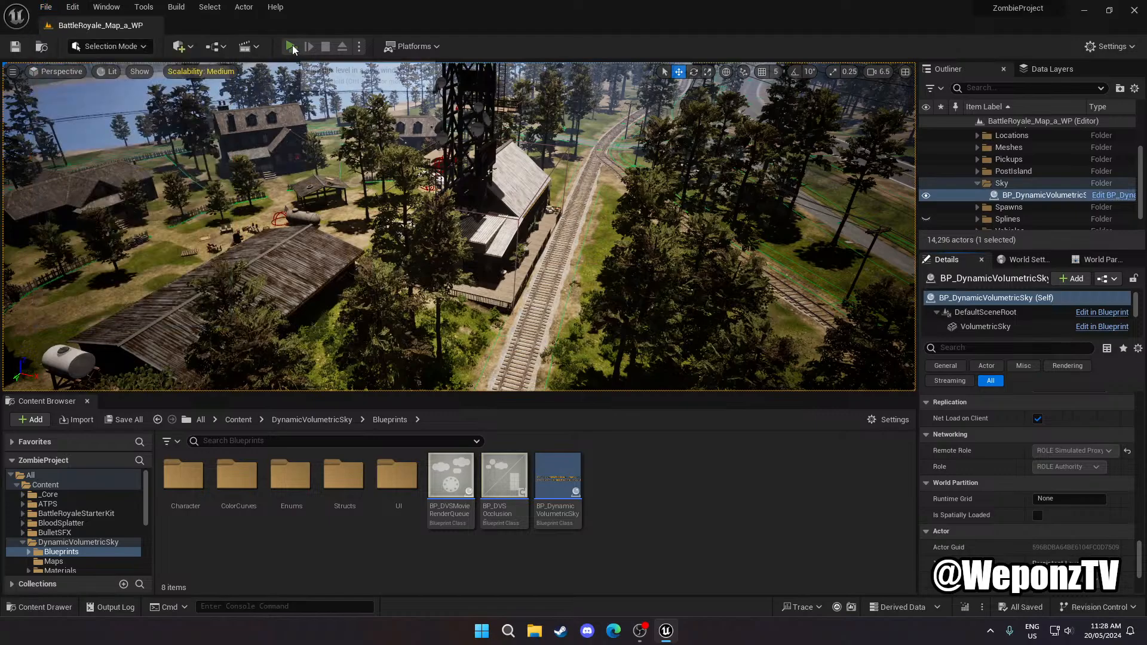
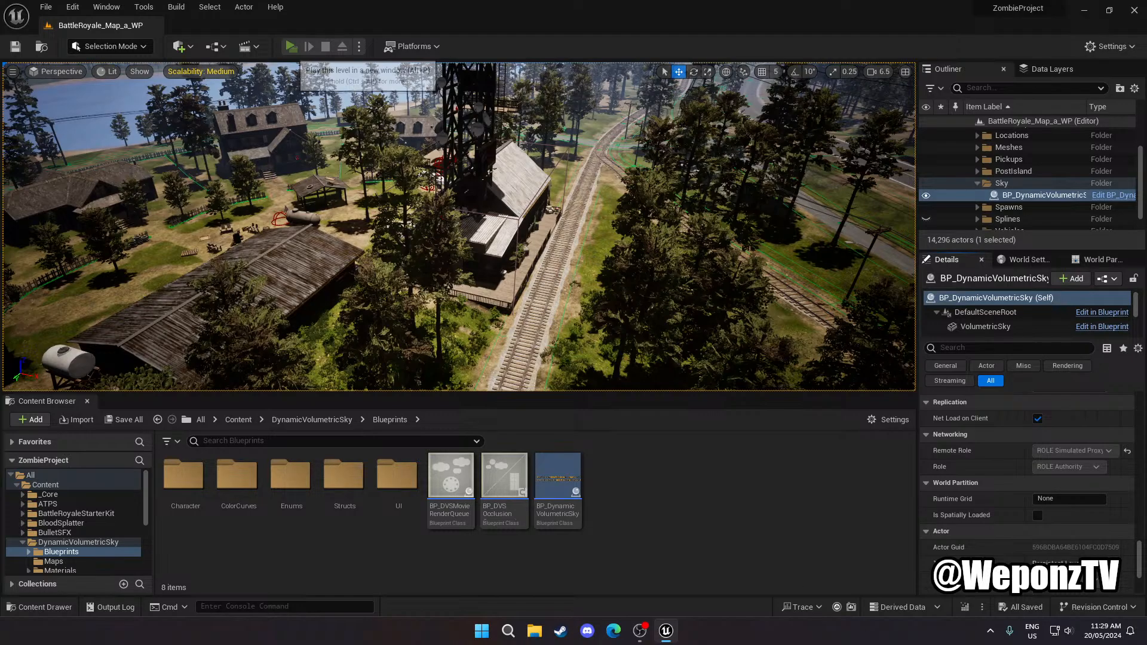
Check the stream in OBS, then switch to the running level's Zombie Project Preview window
{"action": "left_click", "coordinate": [644, 639]}
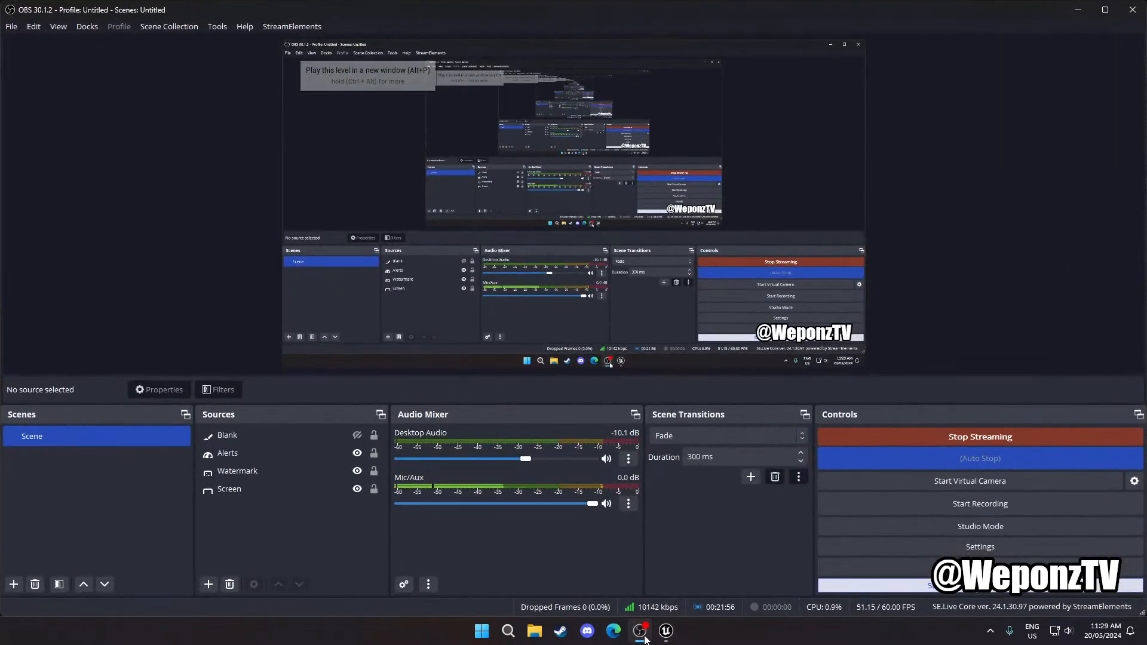
{"action": "left_click", "coordinate": [715, 568]}
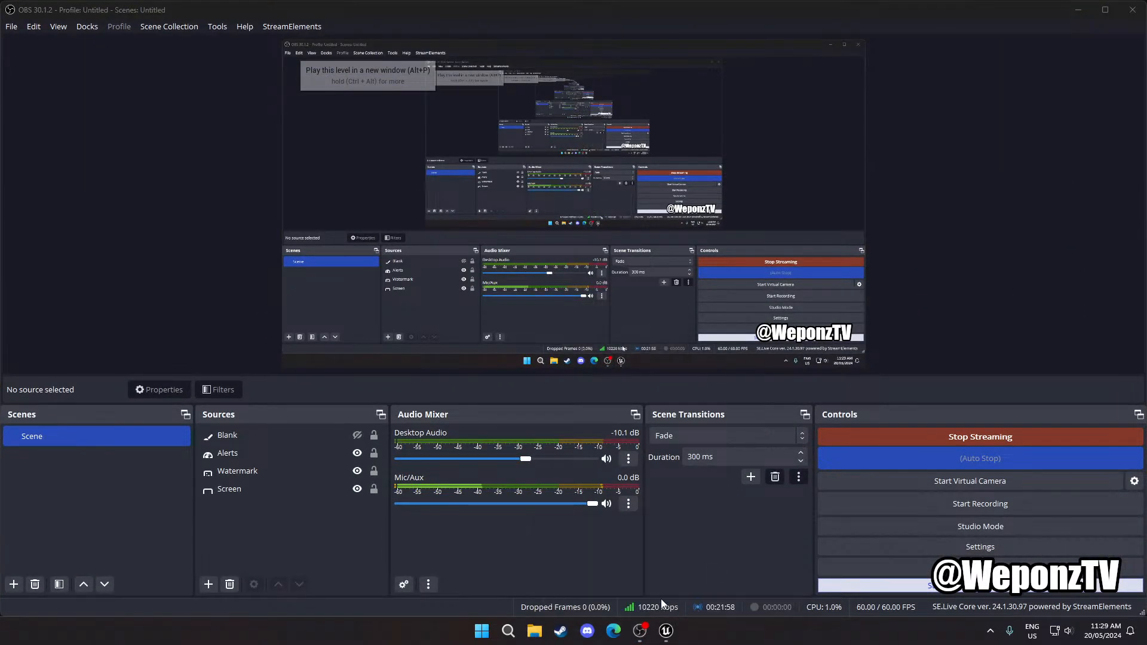
{"action": "mouse_move", "coordinate": [668, 631]}
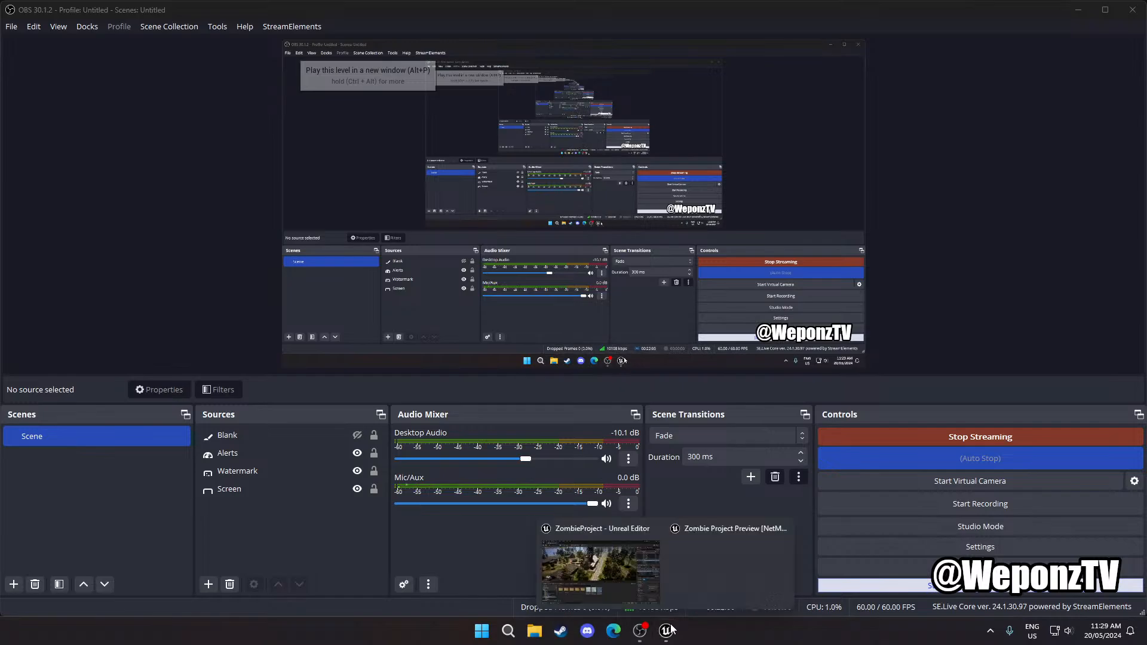
{"action": "mouse_move", "coordinate": [626, 575]}
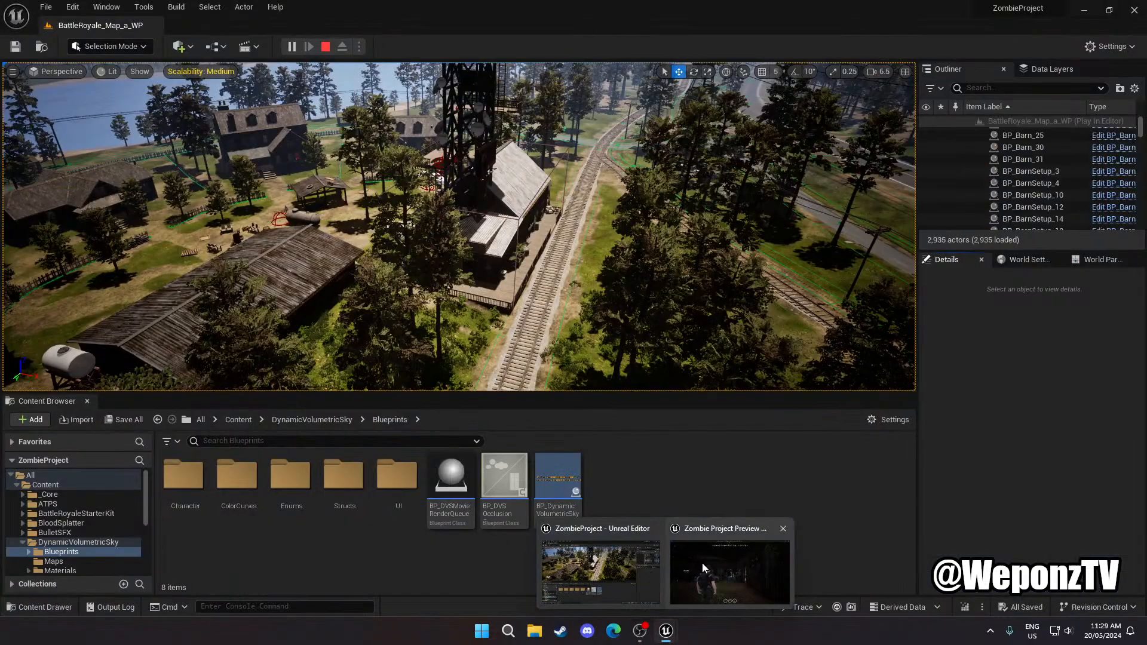
{"action": "left_click", "coordinate": [701, 562]}
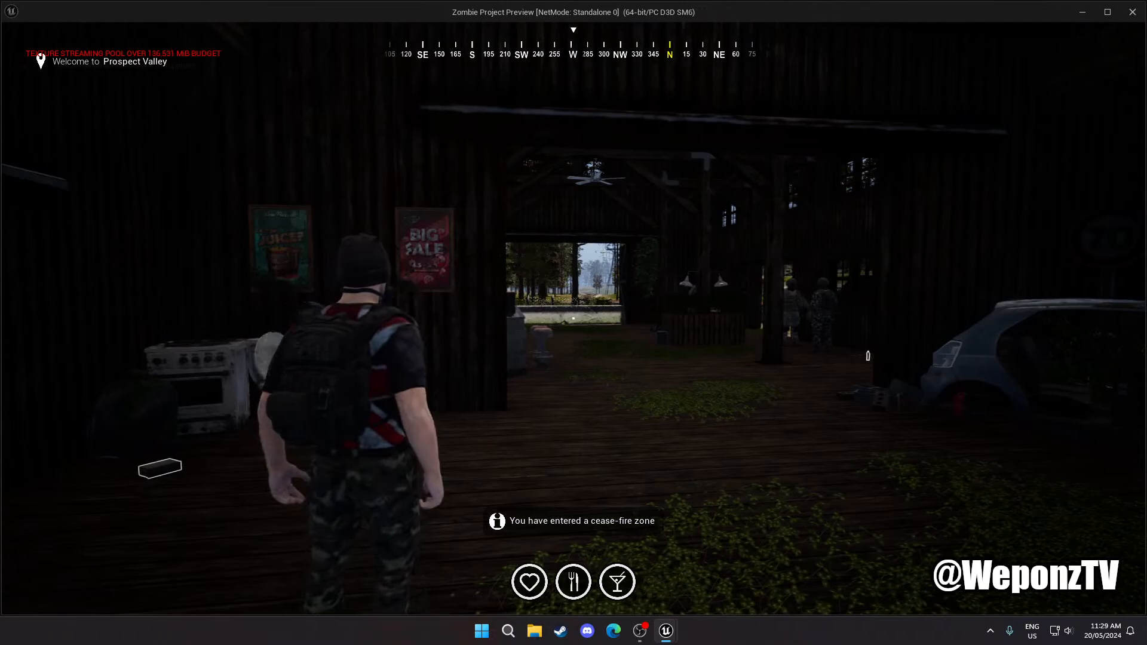
Walk through the dark barn and onto its outside platform in play mode to inspect the interior and exterior lighting
{"action": "key", "text": "w"}
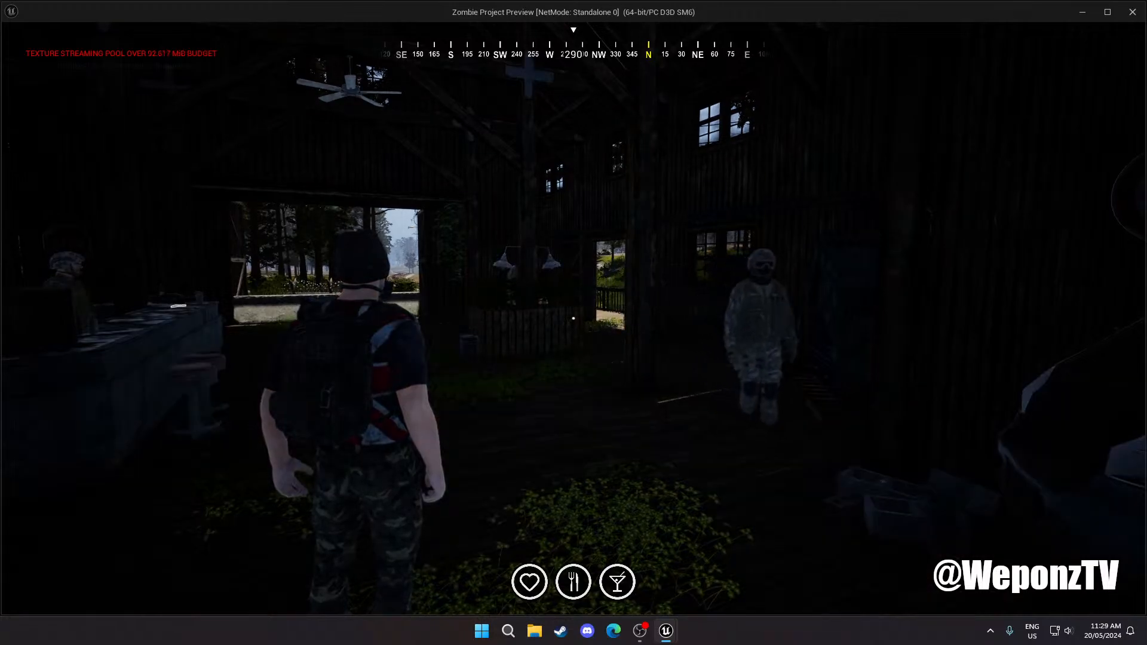
{"action": "key", "text": "w"}
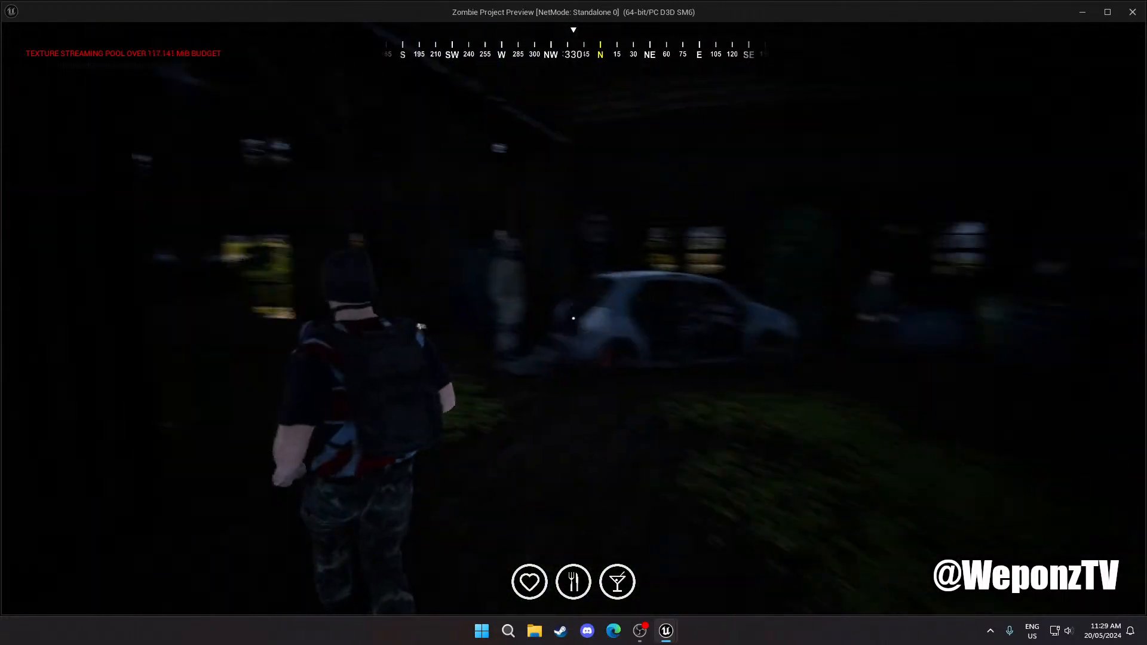
{"action": "key", "text": "w"}
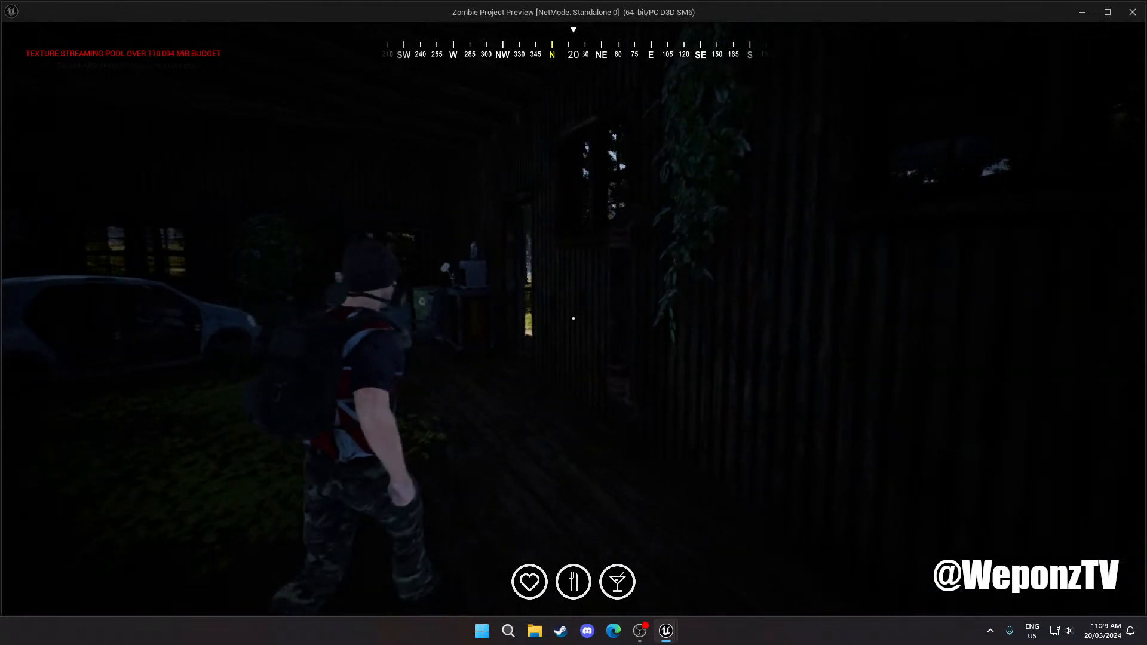
{"action": "key", "text": "w"}
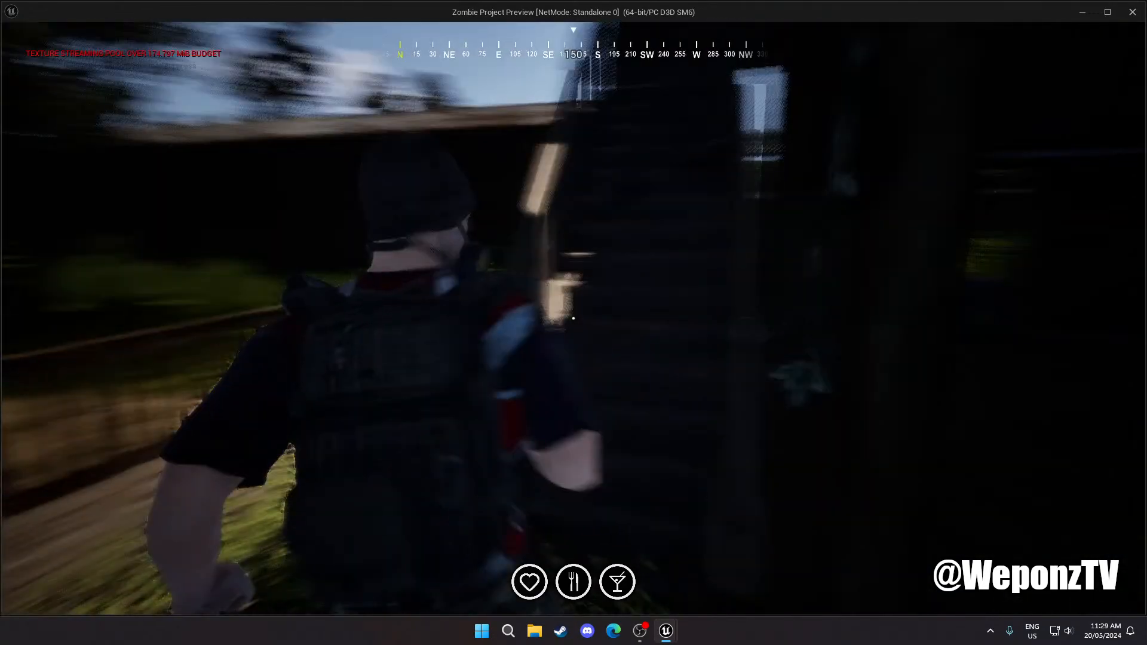
{"action": "key", "text": "s"}
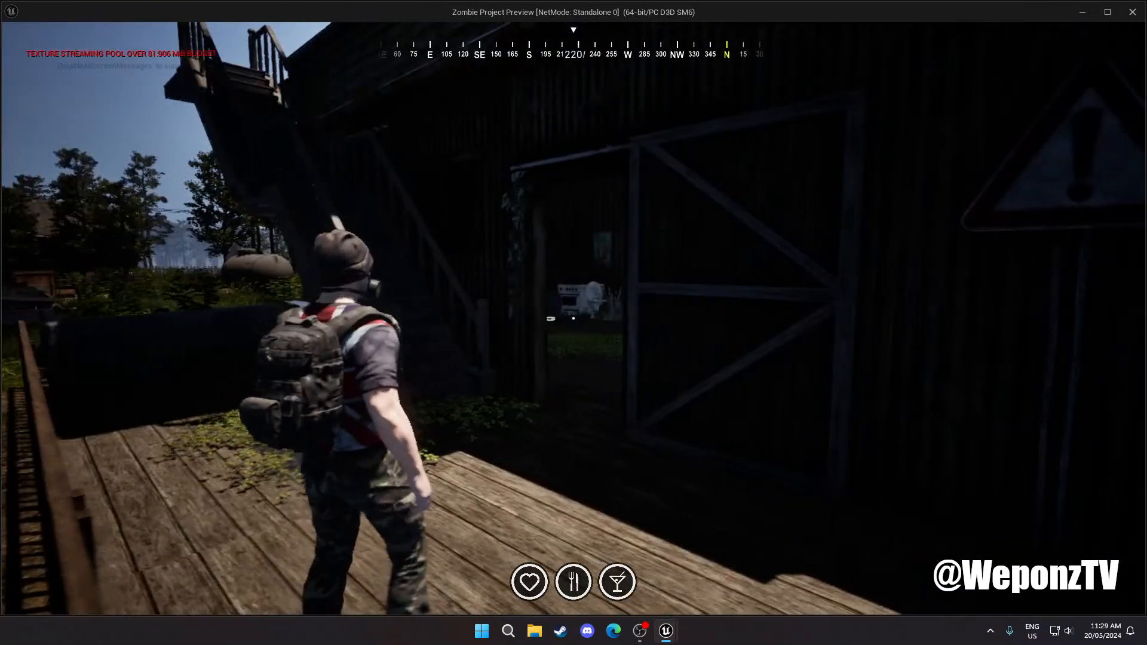
{"action": "key", "text": "w"}
{"action": "key", "text": "w"}
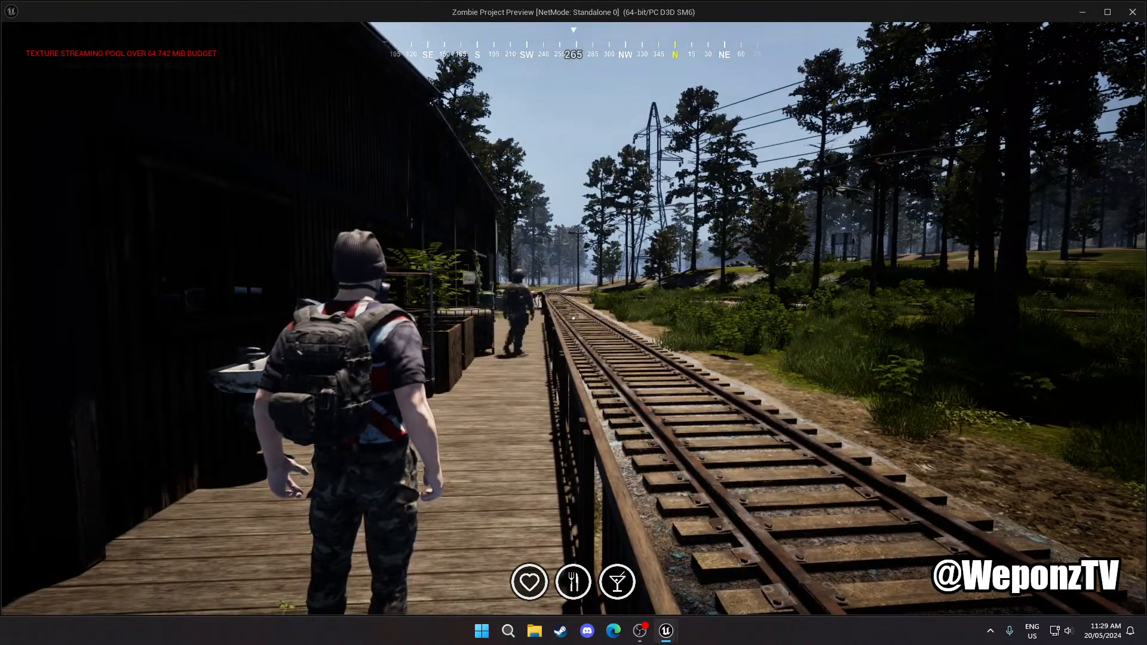
Inspect the daylight along the railway tracks, then end the play session and close the Message Log
{"action": "key", "text": "w"}
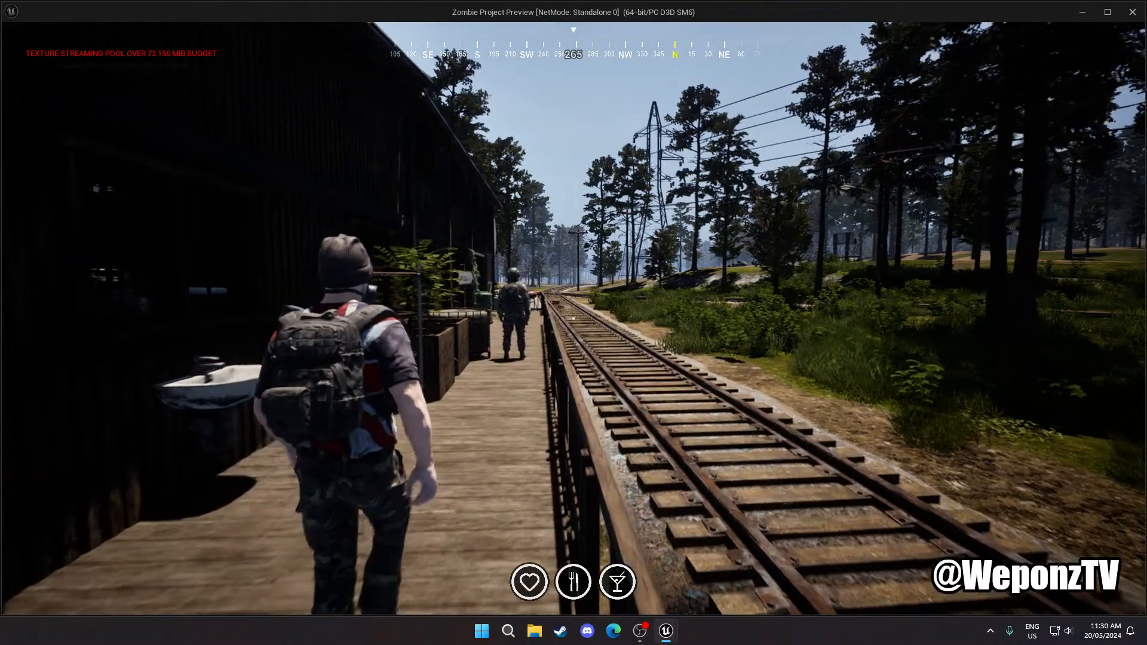
{"action": "key", "text": "space"}
{"action": "key", "text": "w"}
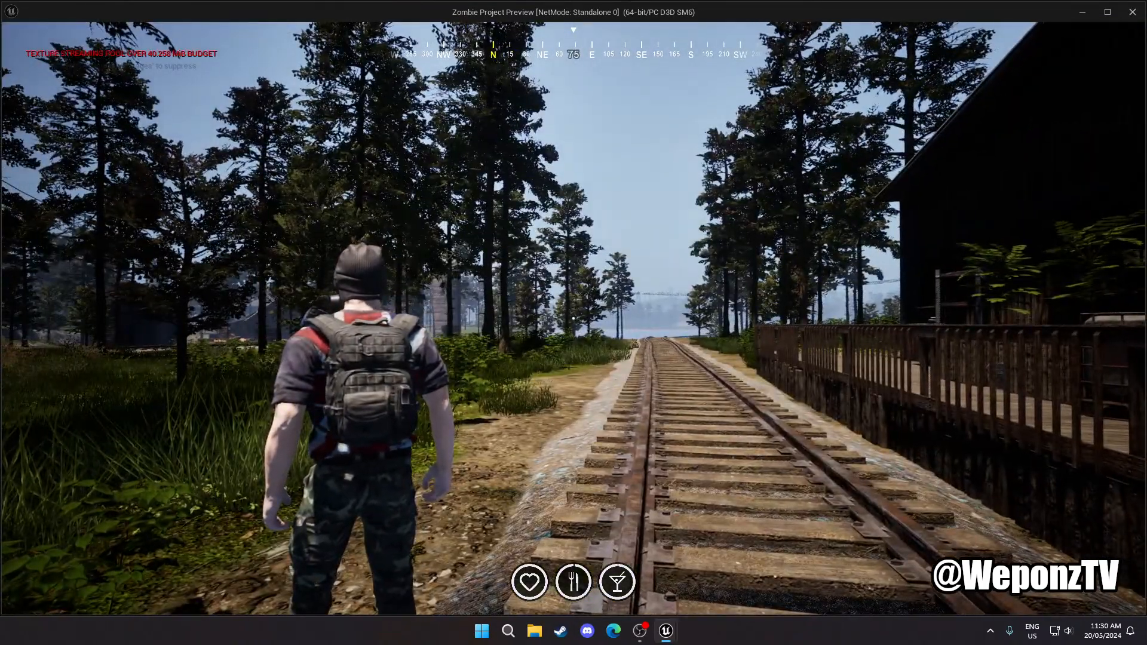
{"action": "key", "text": "w"}
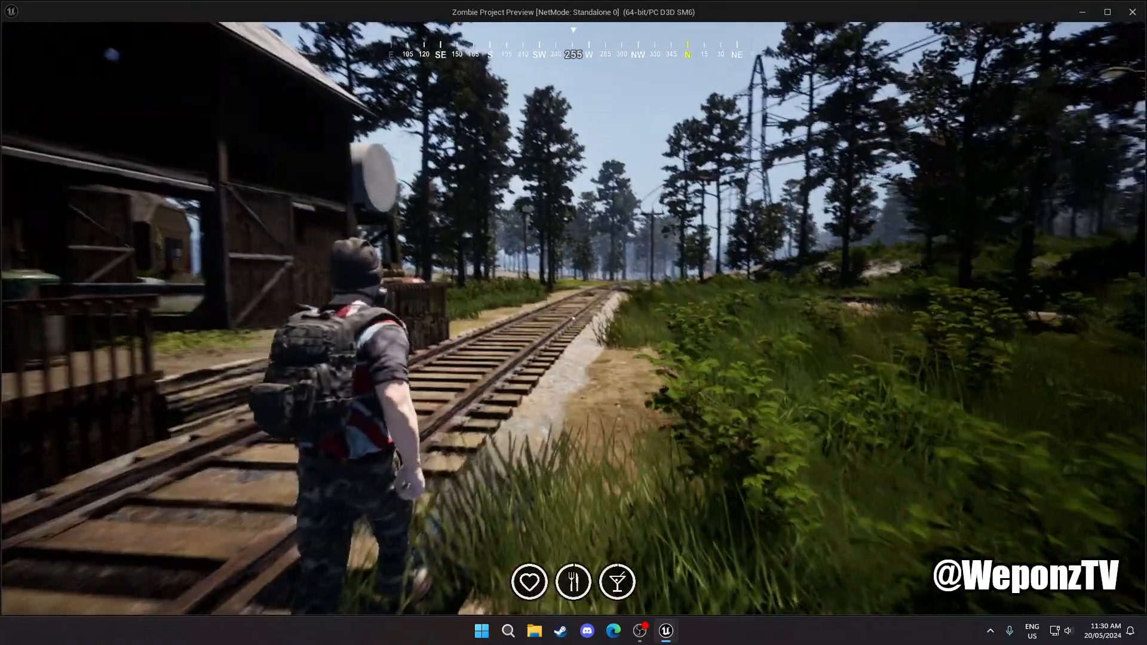
{"action": "key", "text": "shift"}
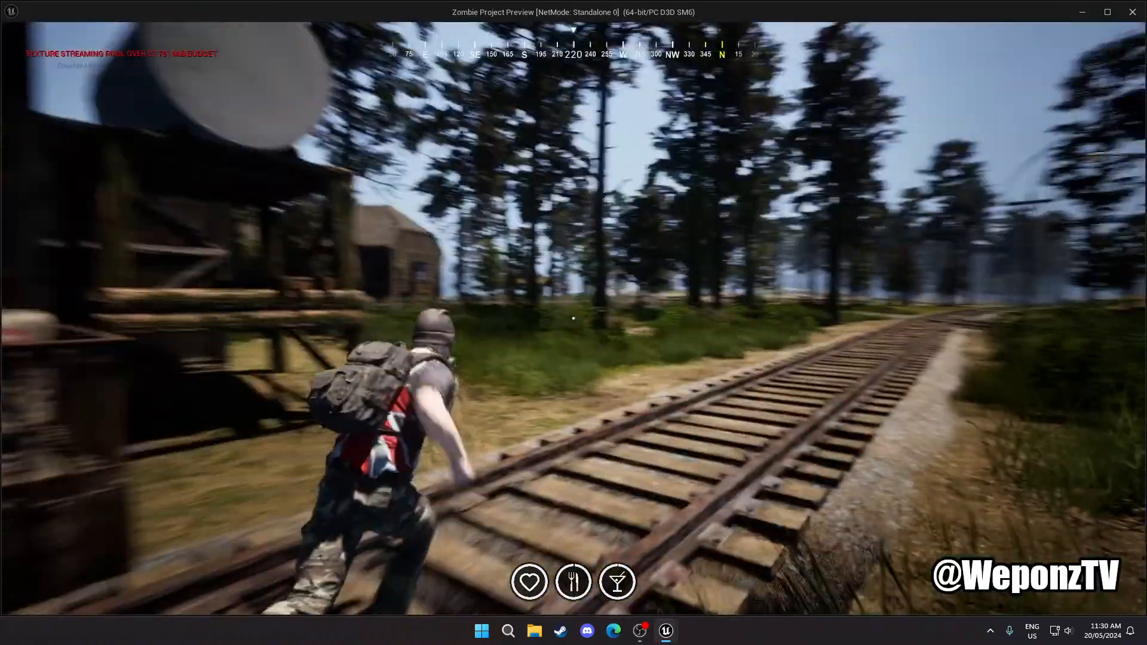
{"action": "key", "text": "Escape"}
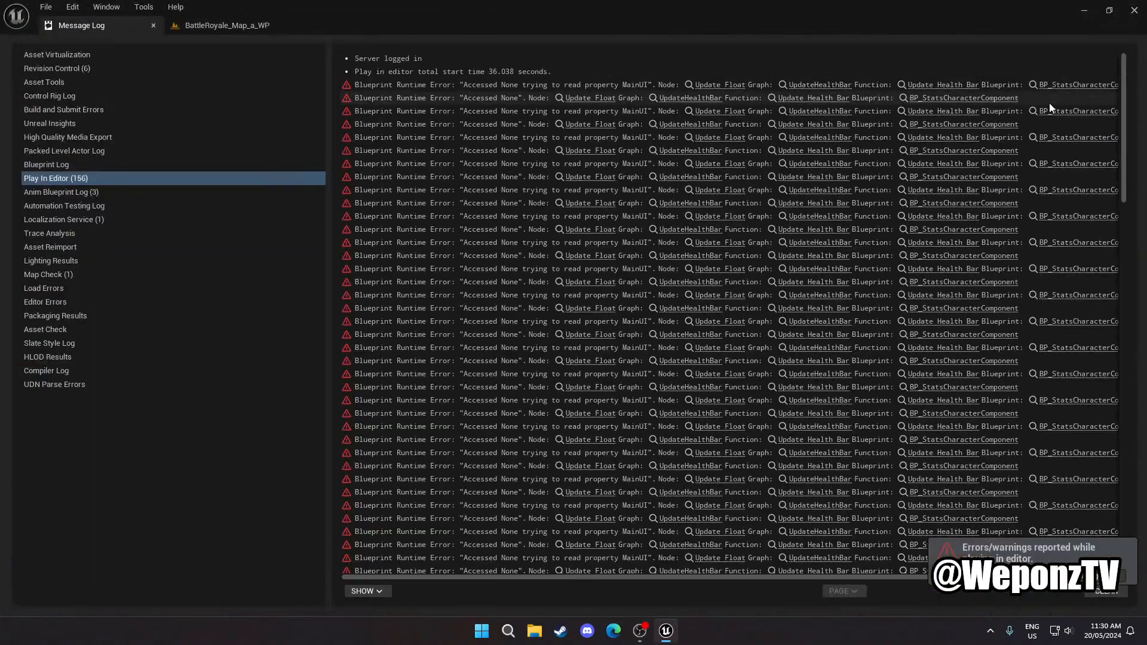
{"action": "left_click", "coordinate": [153, 25]}
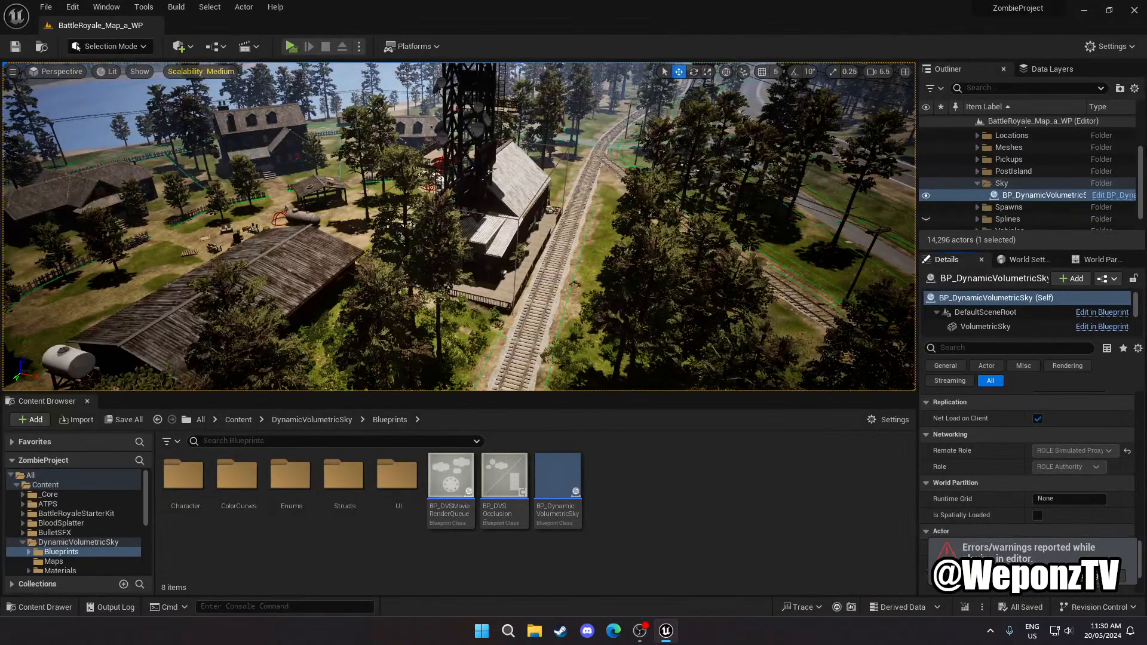
Set the Time Speed of BP_DynamicVolumetricSky to 1.0
{"action": "left_click", "coordinate": [1030, 197]}
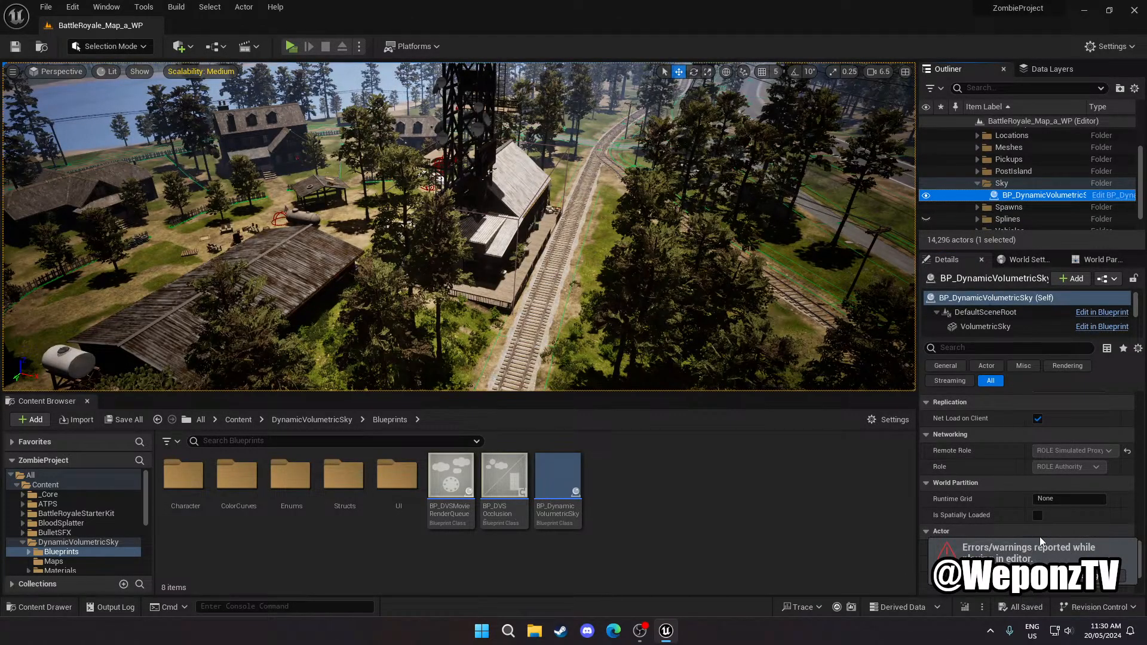
{"action": "scroll", "coordinate": [1022, 442], "scroll_direction": "down", "scroll_amount": 5}
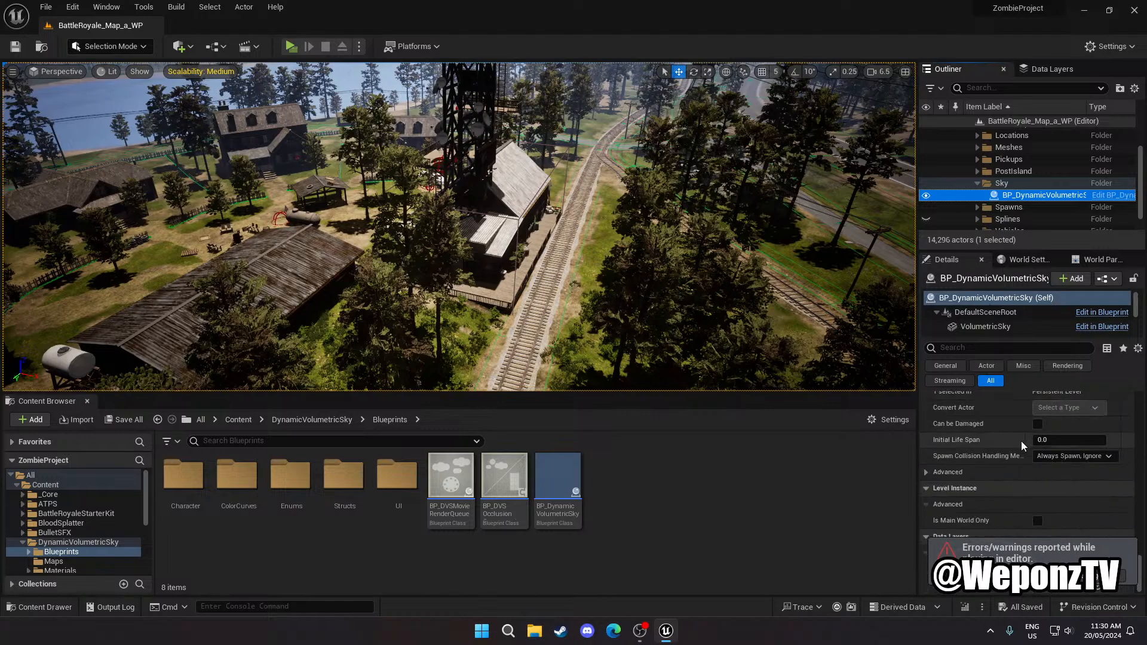
{"action": "scroll", "coordinate": [1145, 532], "scroll_direction": "up", "scroll_amount": 3}
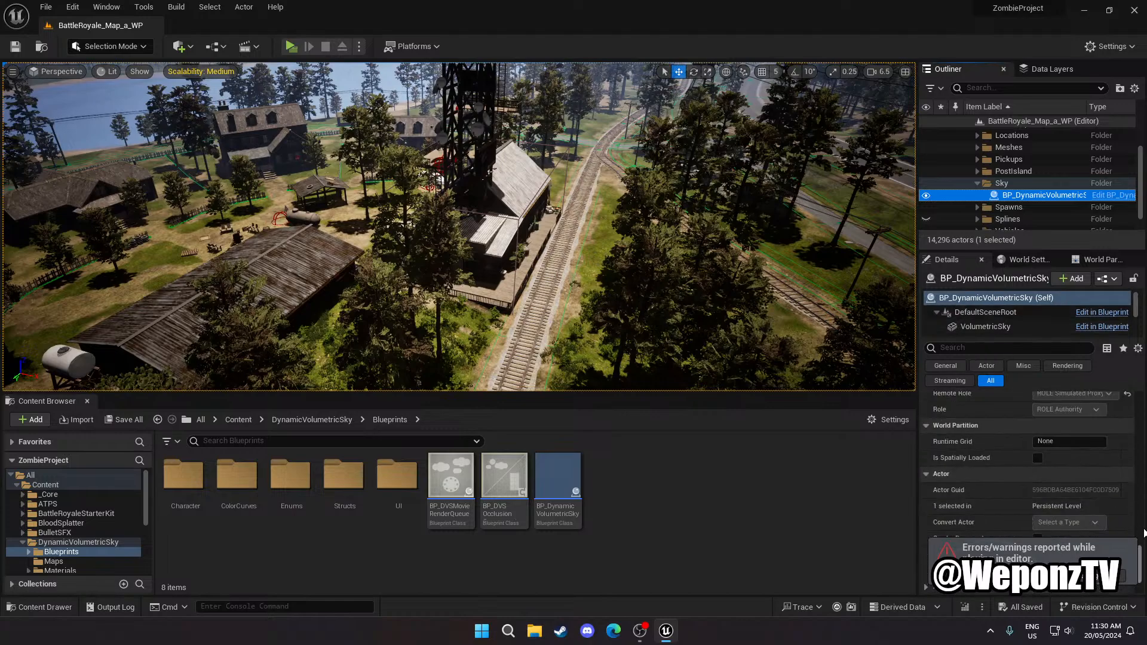
{"action": "scroll", "coordinate": [1143, 561], "scroll_direction": "up", "scroll_amount": 5}
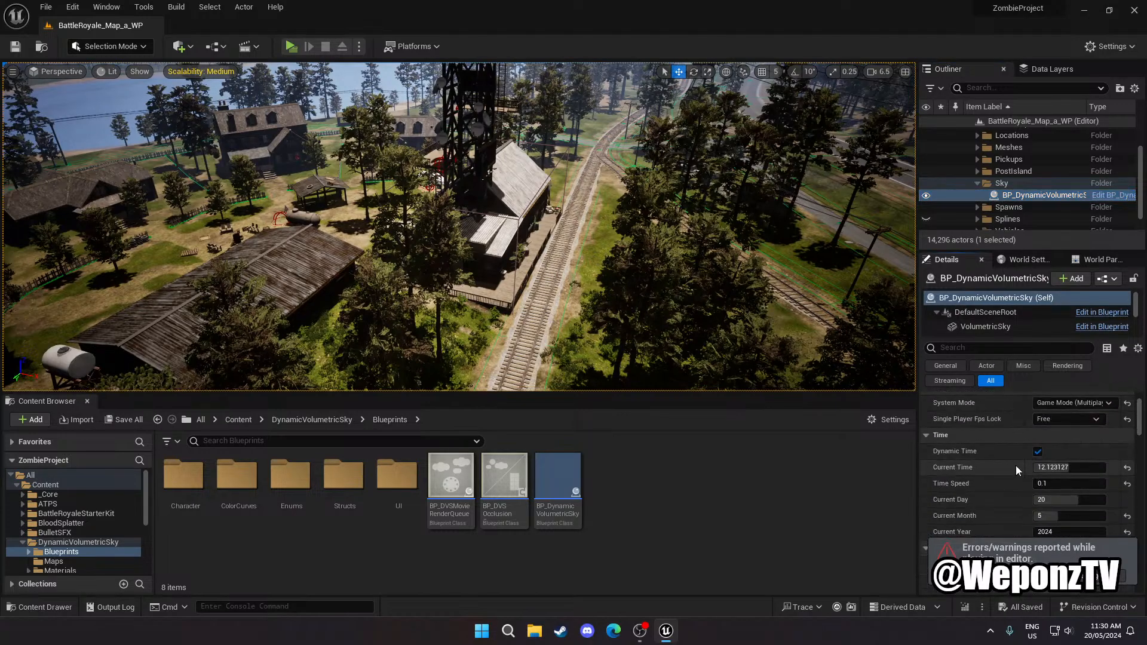
{"action": "left_click", "coordinate": [1038, 453]}
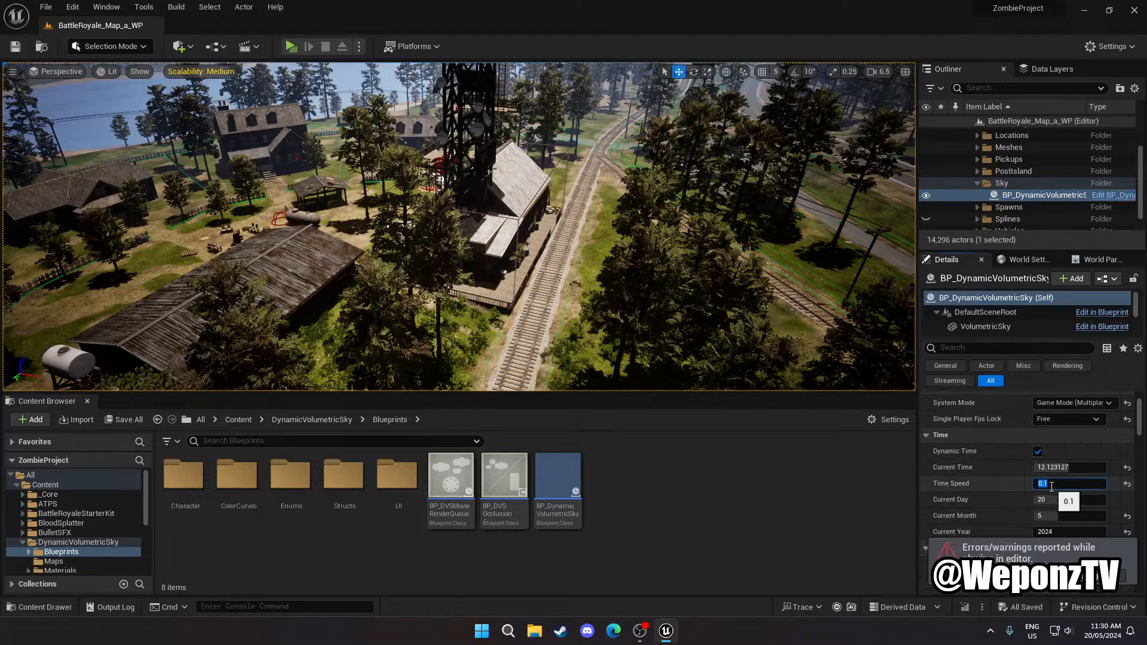
{"action": "left_click", "coordinate": [1052, 486]}
{"action": "type", "text": "1"}
{"action": "key", "text": "Return"}
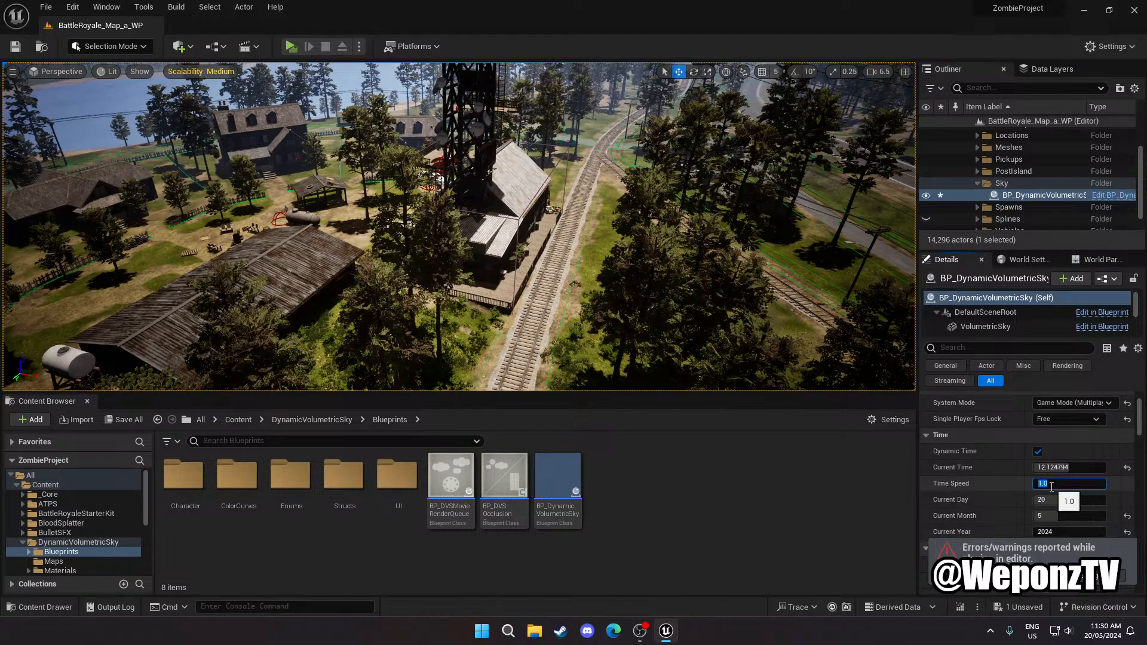
Save the current level and all unsaved project content with the new time speed
{"action": "left_click", "coordinate": [45, 7]}
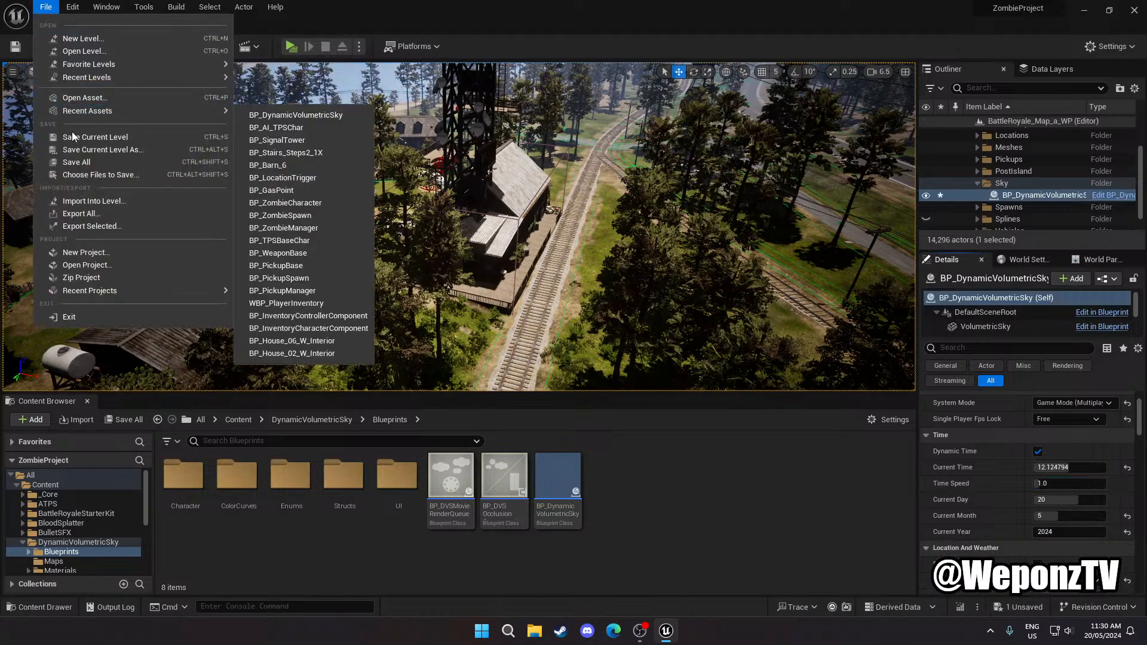
{"action": "left_click", "coordinate": [73, 135]}
{"action": "left_click", "coordinate": [45, 7]}
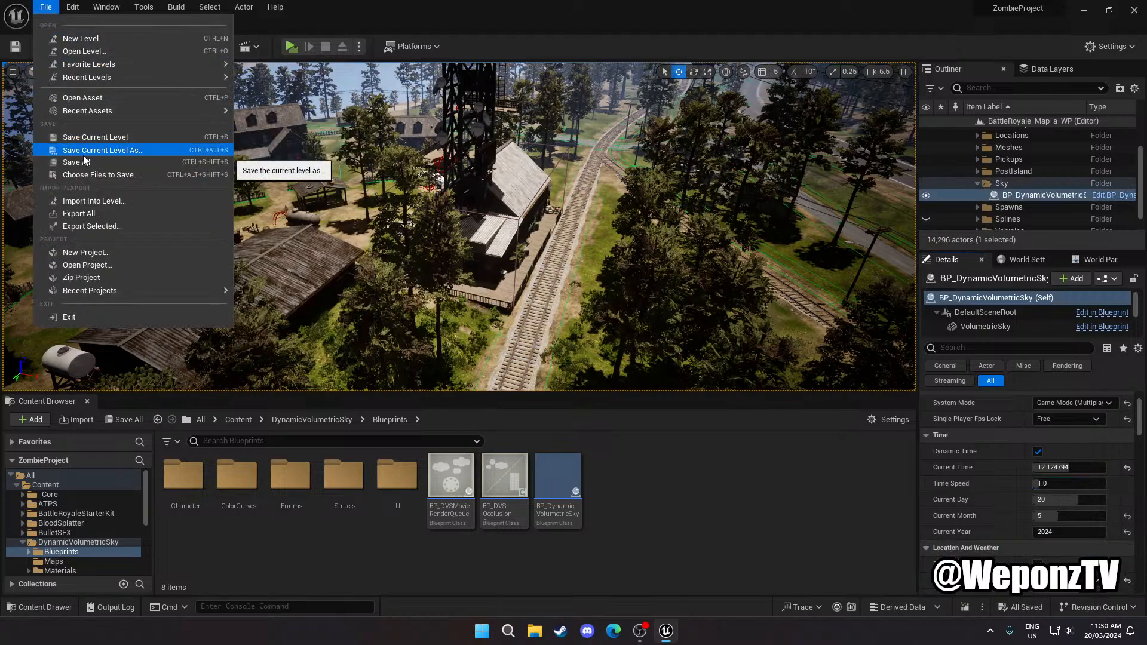
{"action": "left_click", "coordinate": [78, 149]}
{"action": "left_click", "coordinate": [904, 114]}
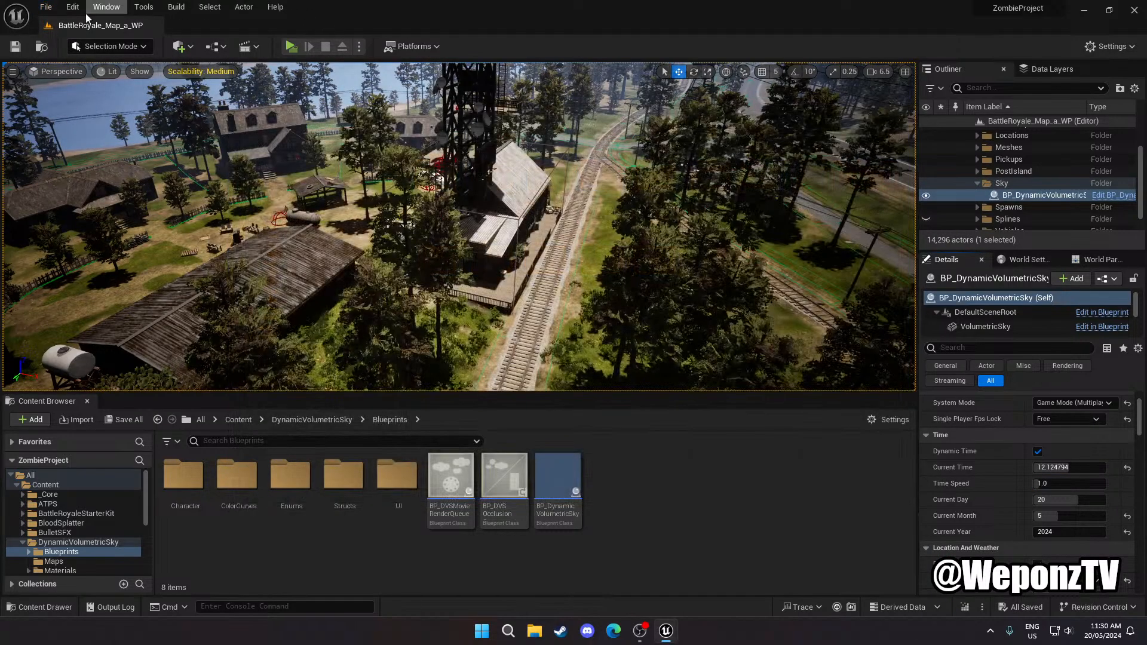
{"action": "left_click", "coordinate": [45, 7]}
{"action": "left_click", "coordinate": [90, 162]}
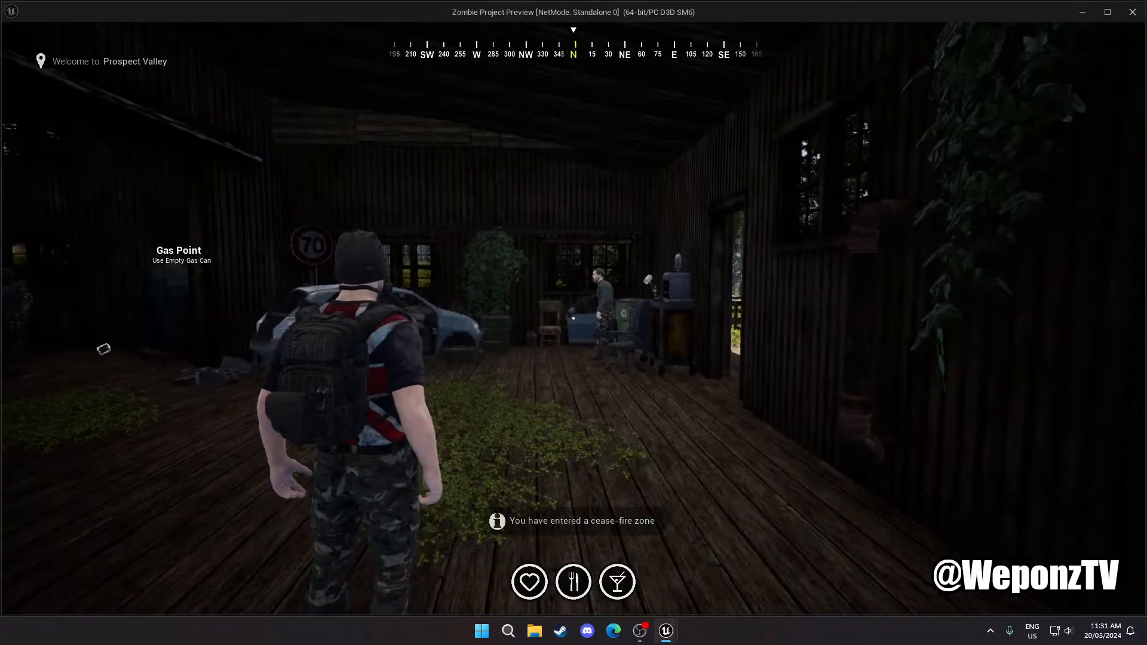
Run out of the barn and into the trees across the tracks to check the daytime sky in the preview
{"action": "key", "text": "w"}
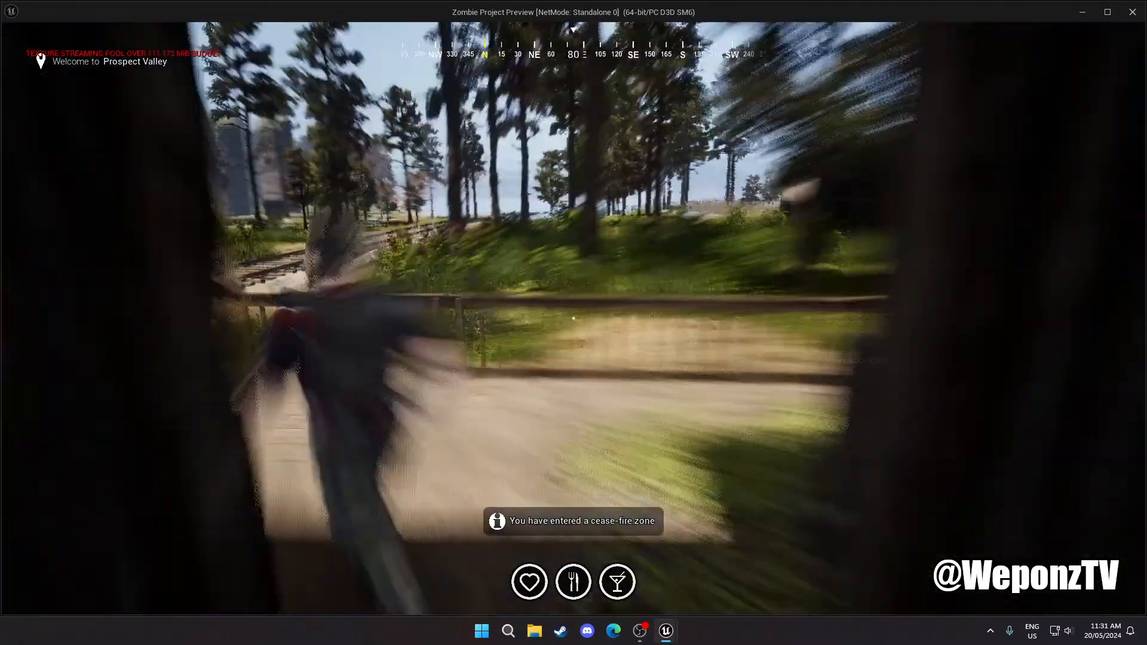
{"action": "key", "text": "w"}
{"action": "key", "text": "space"}
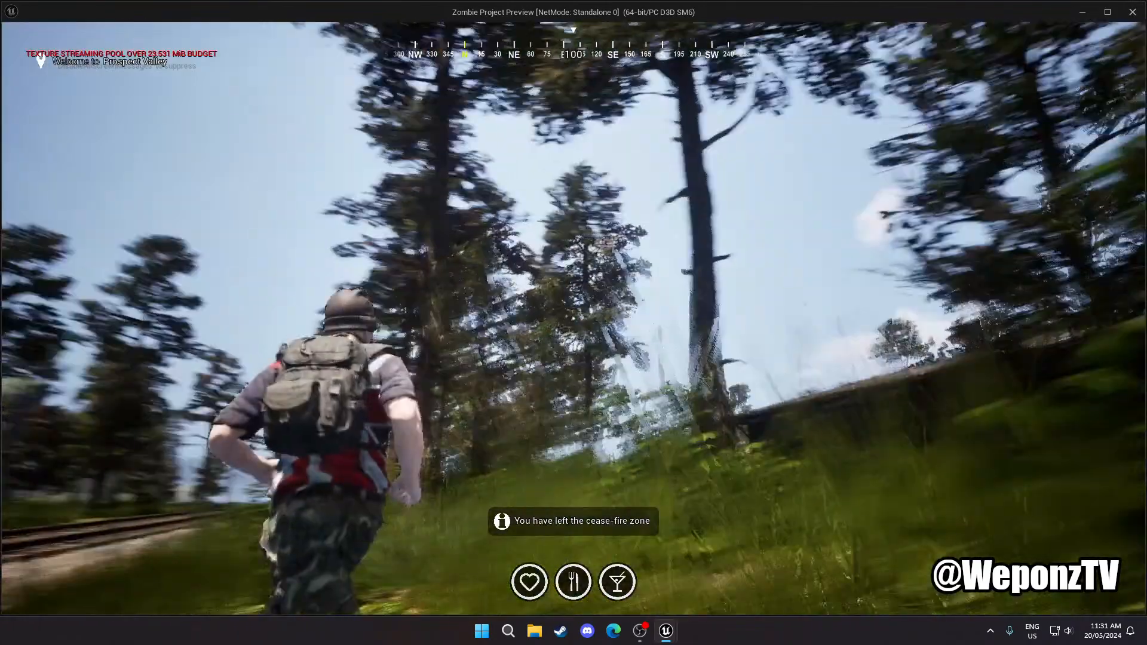
{"action": "key", "text": "w"}
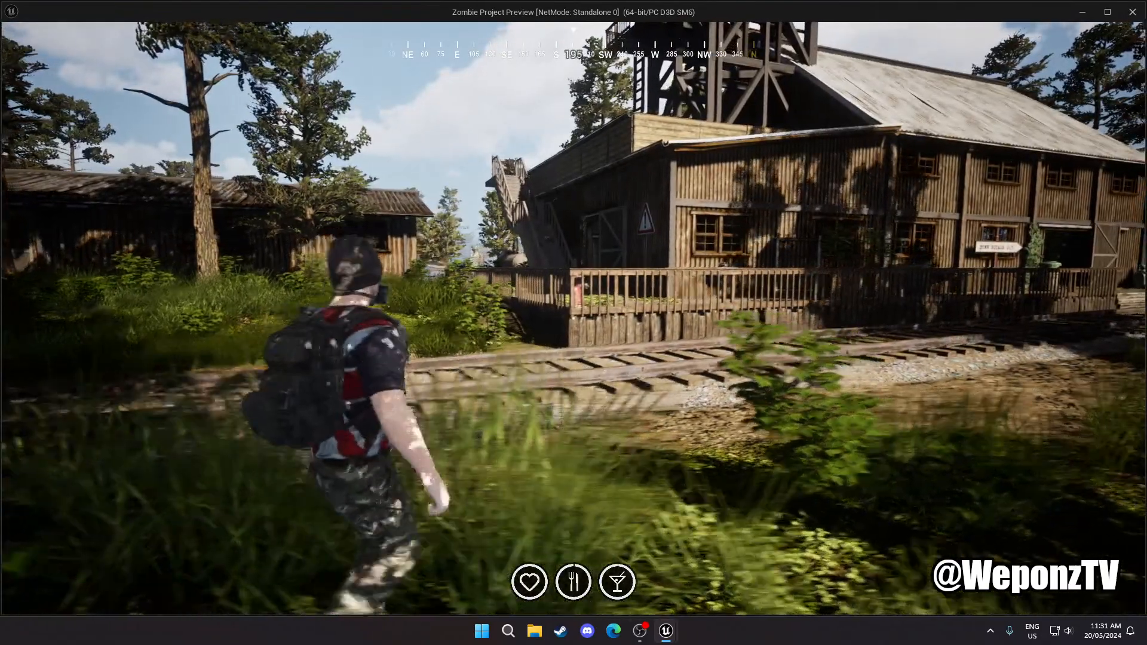
Observe the moving sun, clouds and nightfall from the barn surroundings, forest and road, then end the play session
{"action": "key", "text": "d"}
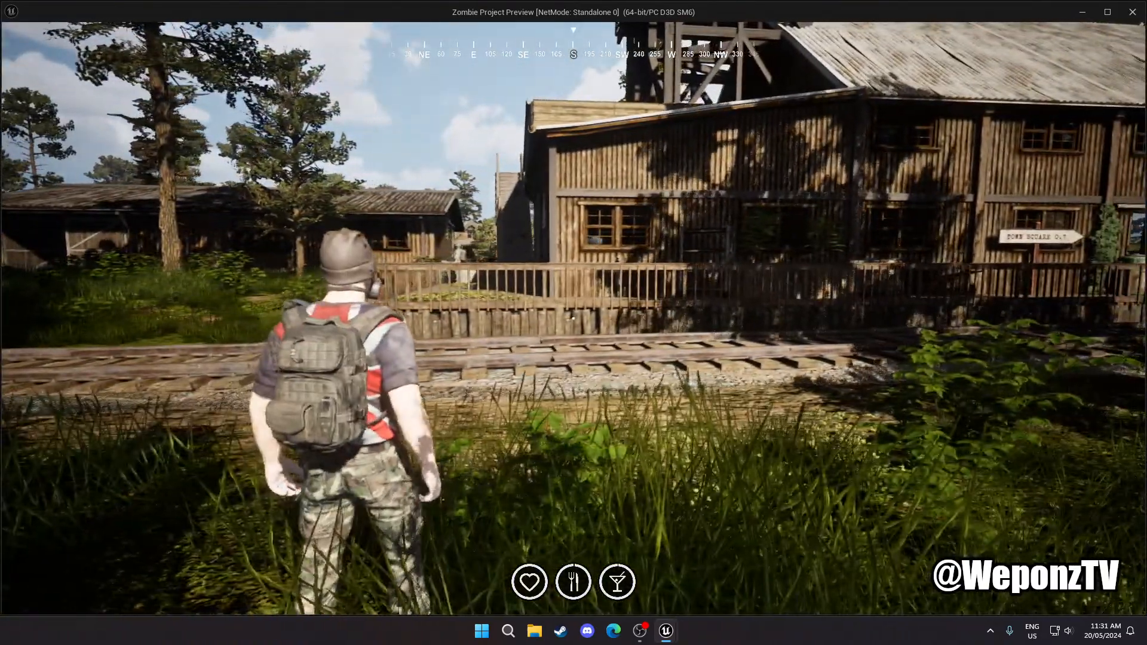
{"action": "key", "text": "w"}
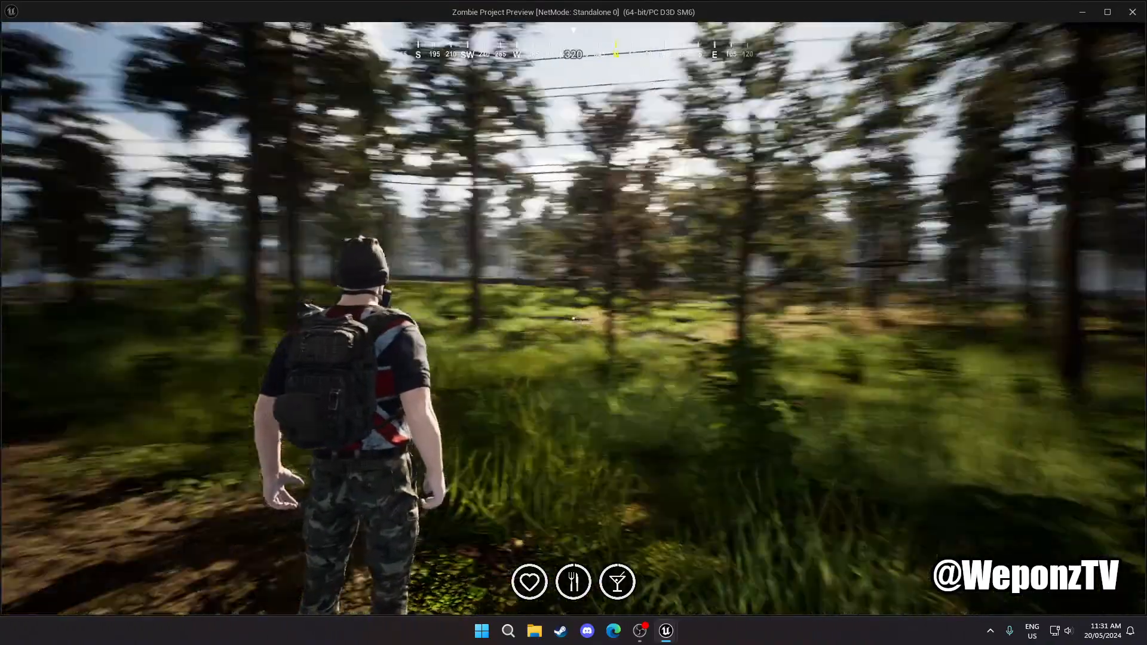
{"action": "key", "text": "w"}
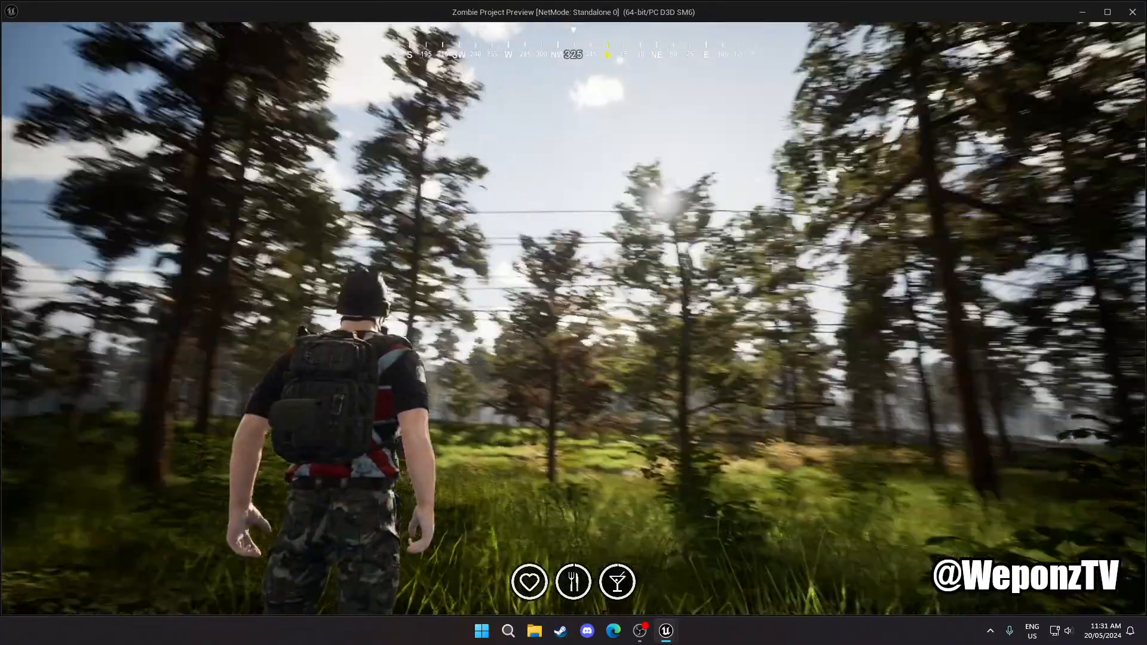
{"action": "key", "text": "w"}
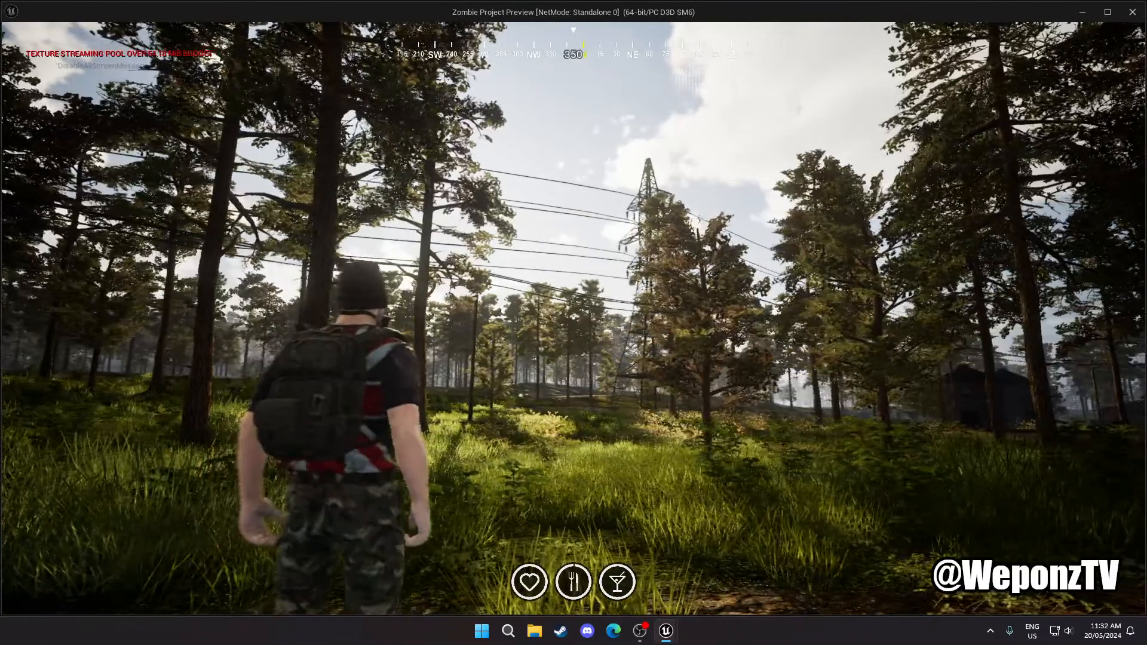
{"action": "key", "text": "d"}
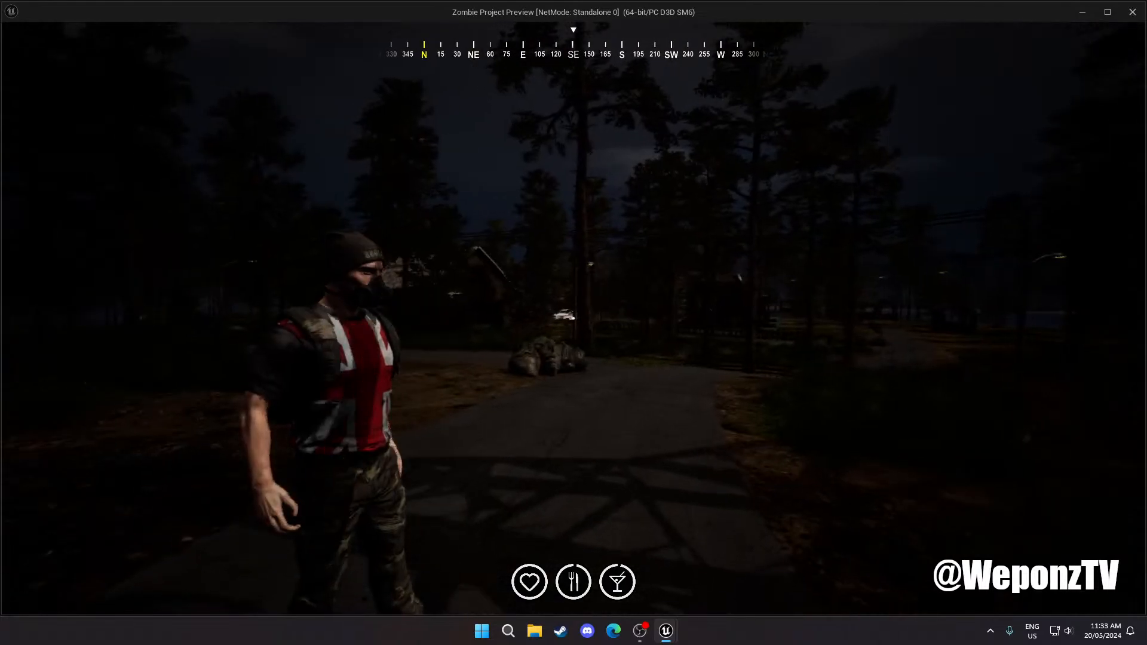
{"action": "key", "text": "Escape"}
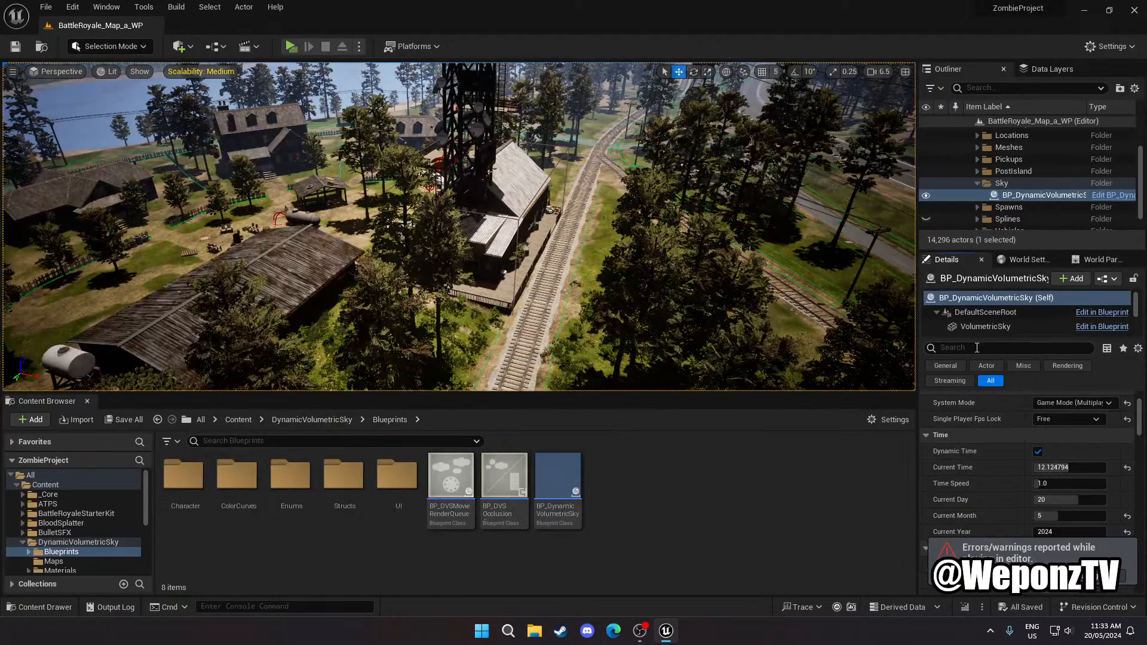
Filter the sky actor's properties by "int" and review its sun, sky light, moon, bloom and interior lighting intensity settings
{"action": "type", "text": "int"}
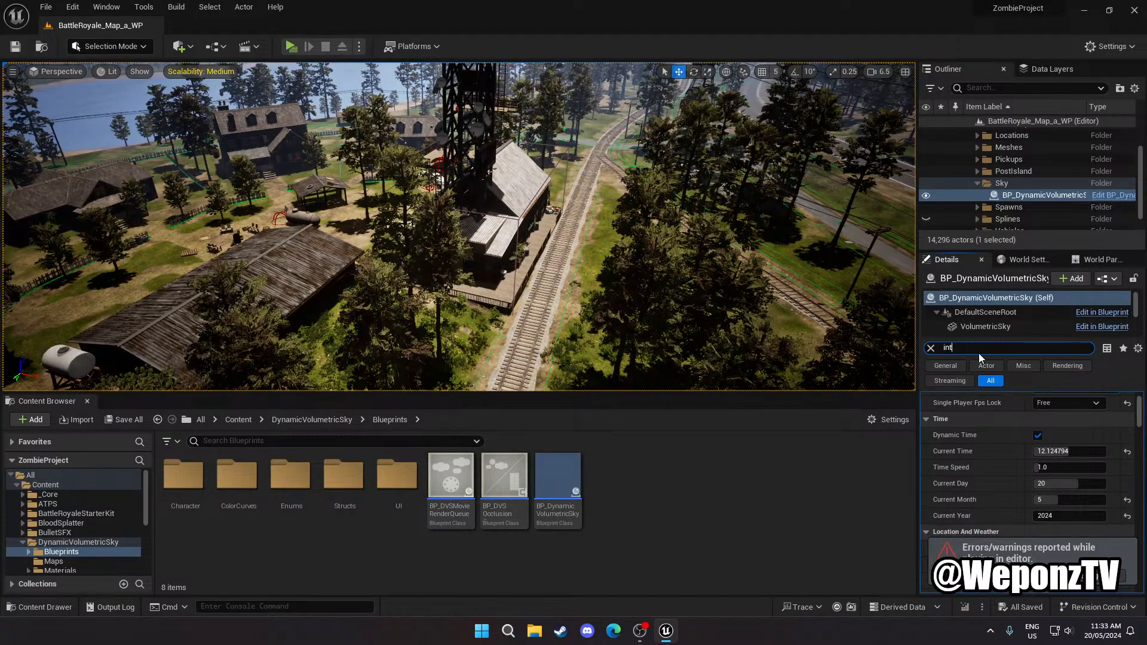
{"action": "scroll", "coordinate": [1024, 439], "scroll_direction": "up", "scroll_amount": 2}
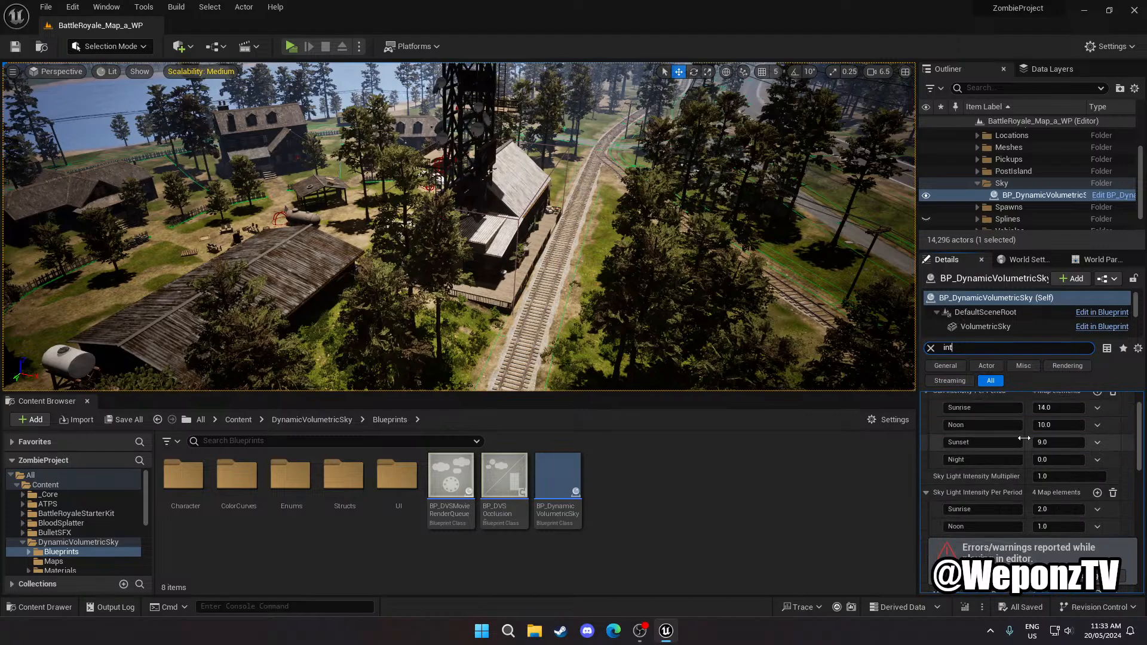
{"action": "scroll", "coordinate": [1027, 445], "scroll_direction": "up", "scroll_amount": 2}
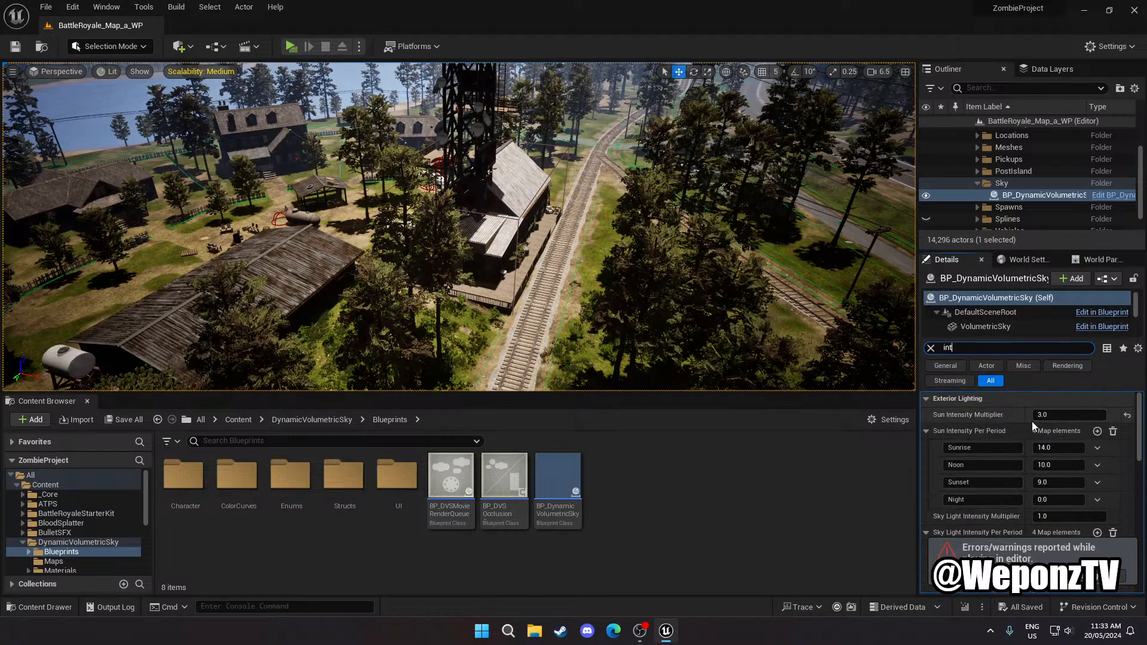
{"action": "scroll", "coordinate": [1010, 489], "scroll_direction": "down", "scroll_amount": 5}
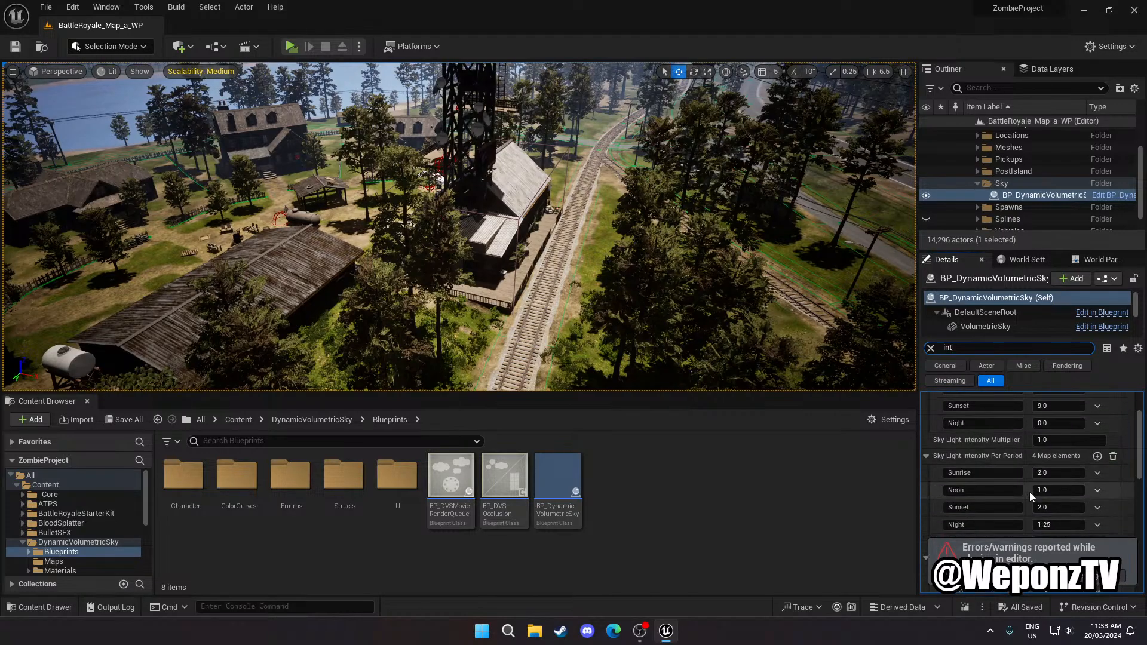
{"action": "scroll", "coordinate": [1030, 483], "scroll_direction": "down", "scroll_amount": 3}
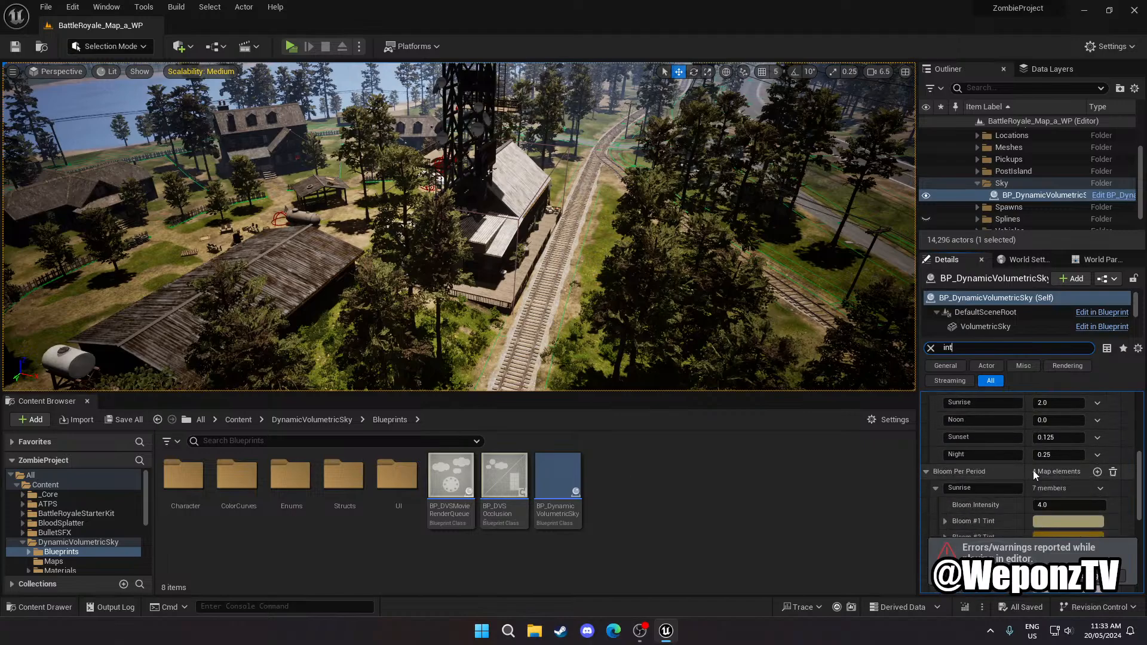
{"action": "scroll", "coordinate": [1024, 496], "scroll_direction": "down", "scroll_amount": 5}
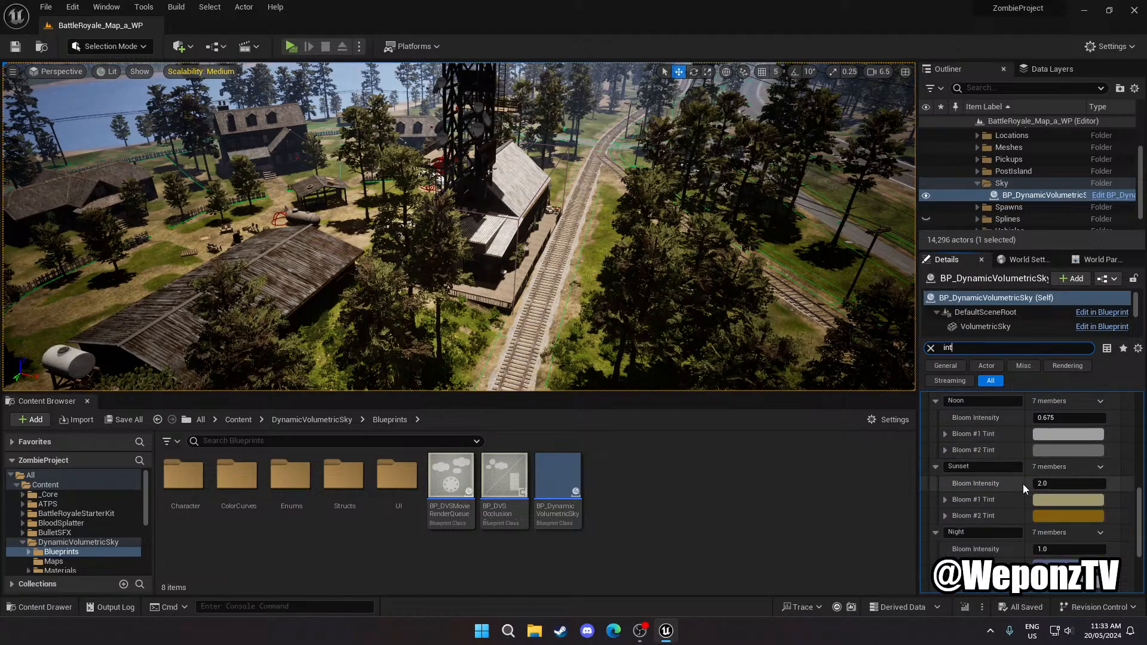
{"action": "scroll", "coordinate": [1027, 488], "scroll_direction": "down", "scroll_amount": 2}
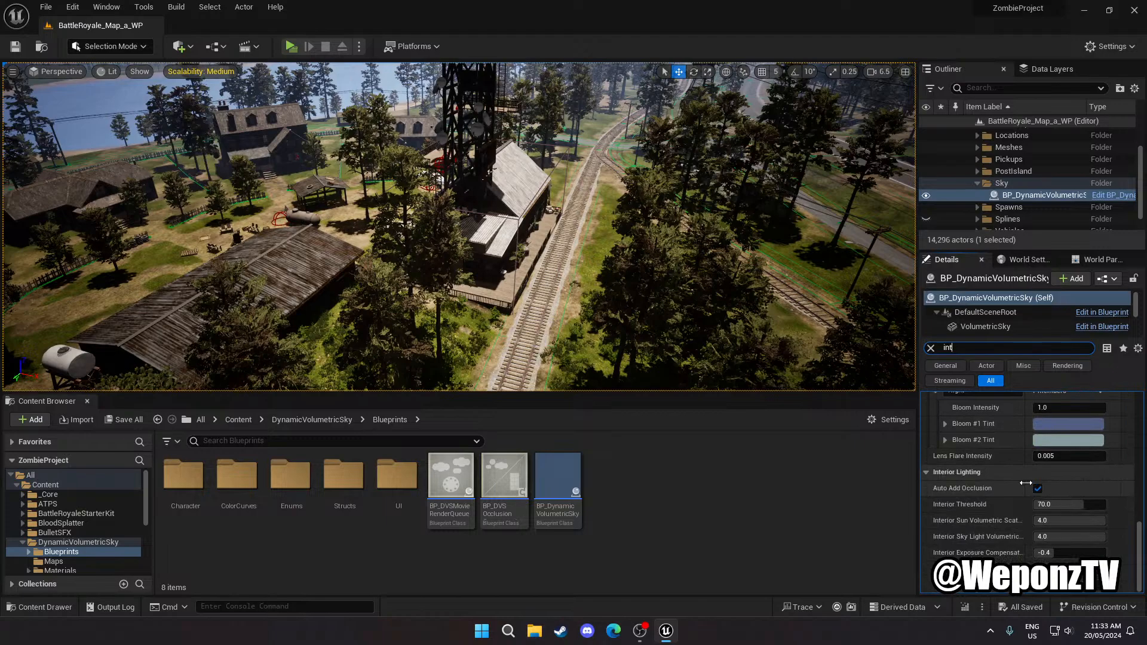
{"action": "scroll", "coordinate": [1016, 475], "scroll_direction": "up", "scroll_amount": 1}
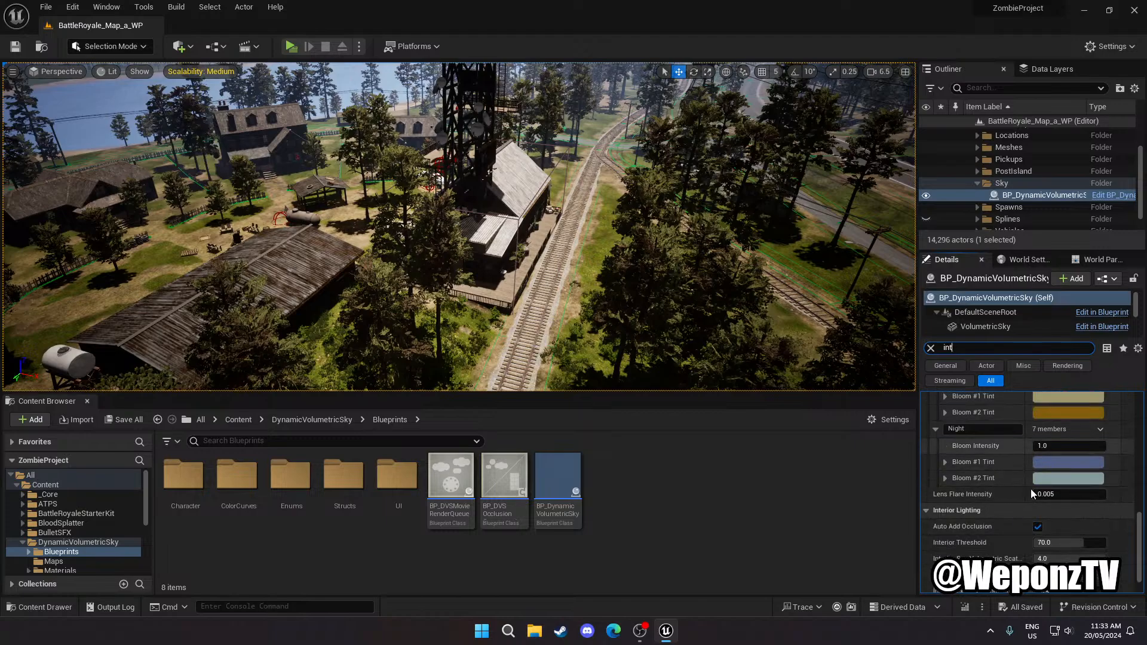
{"action": "scroll", "coordinate": [1031, 495], "scroll_direction": "down", "scroll_amount": 1}
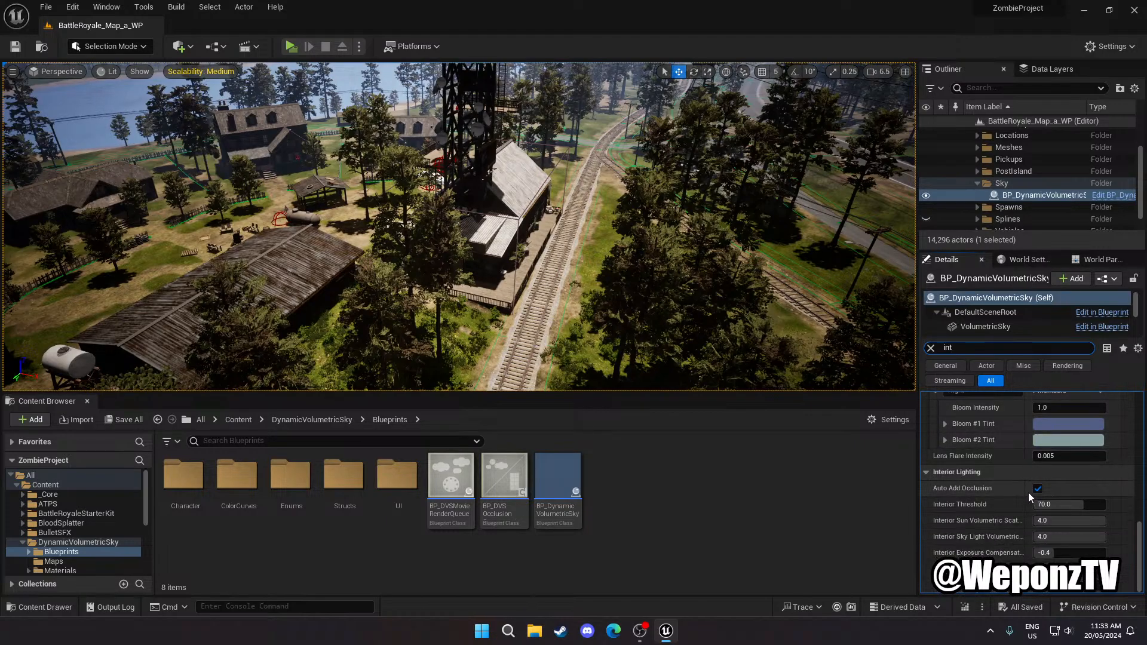
{"action": "scroll", "coordinate": [1028, 493], "scroll_direction": "up", "scroll_amount": 6}
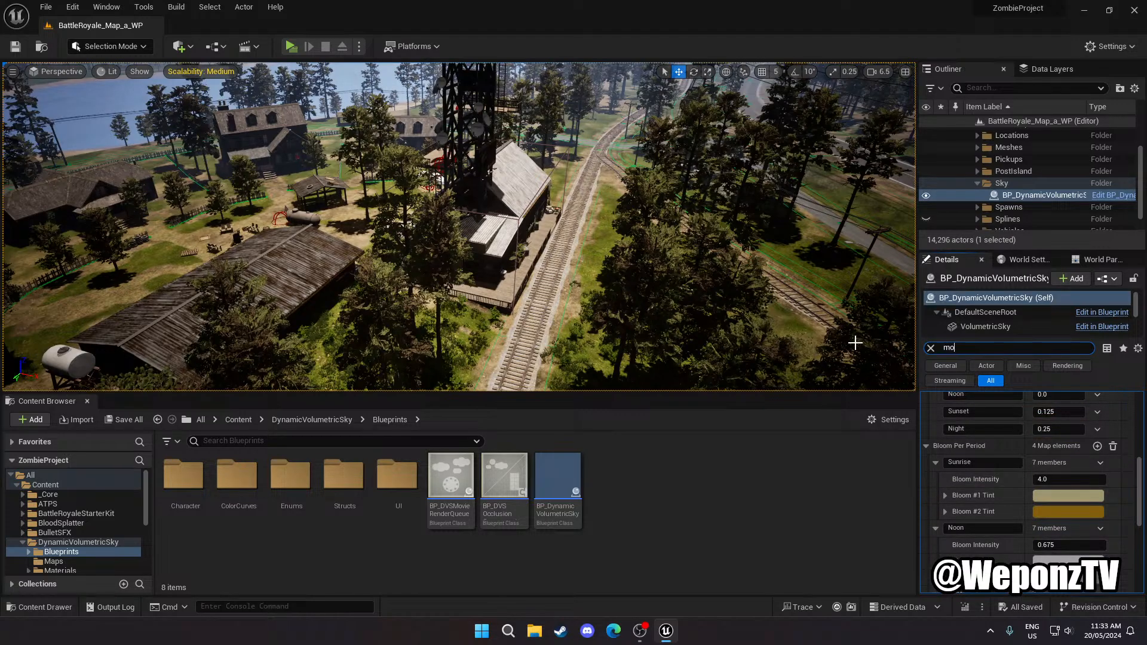
Filter the properties to the moon intensity settings and set the Night value of Moon Intensity Per Period to 3.0
{"action": "type", "text": "on"}
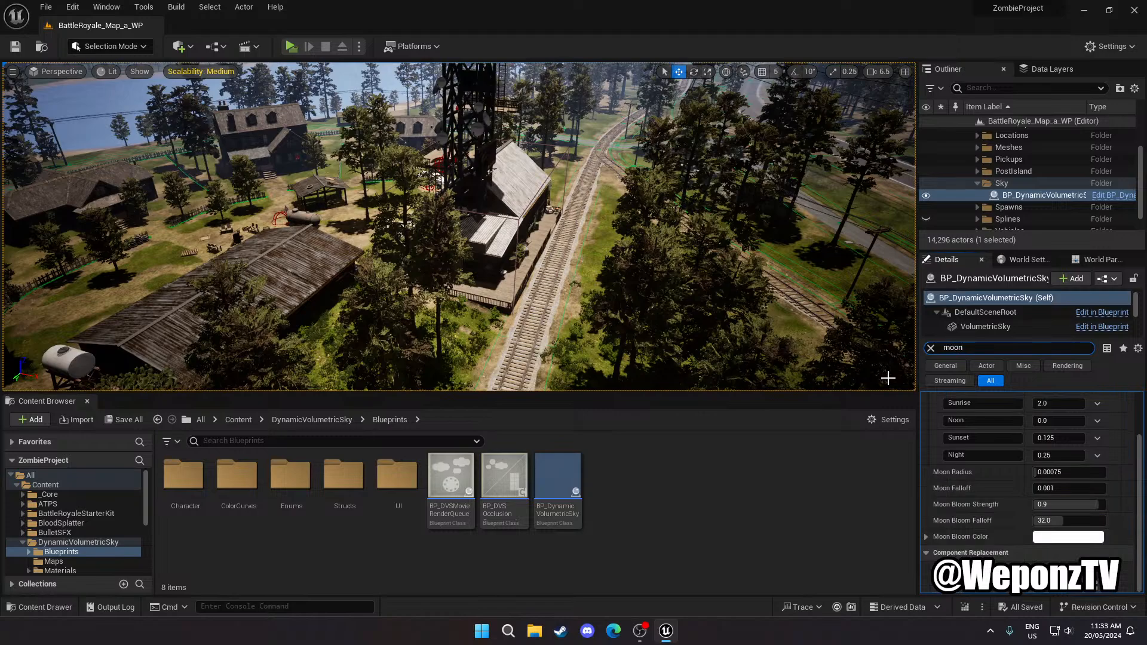
{"action": "type", "text": "i"}
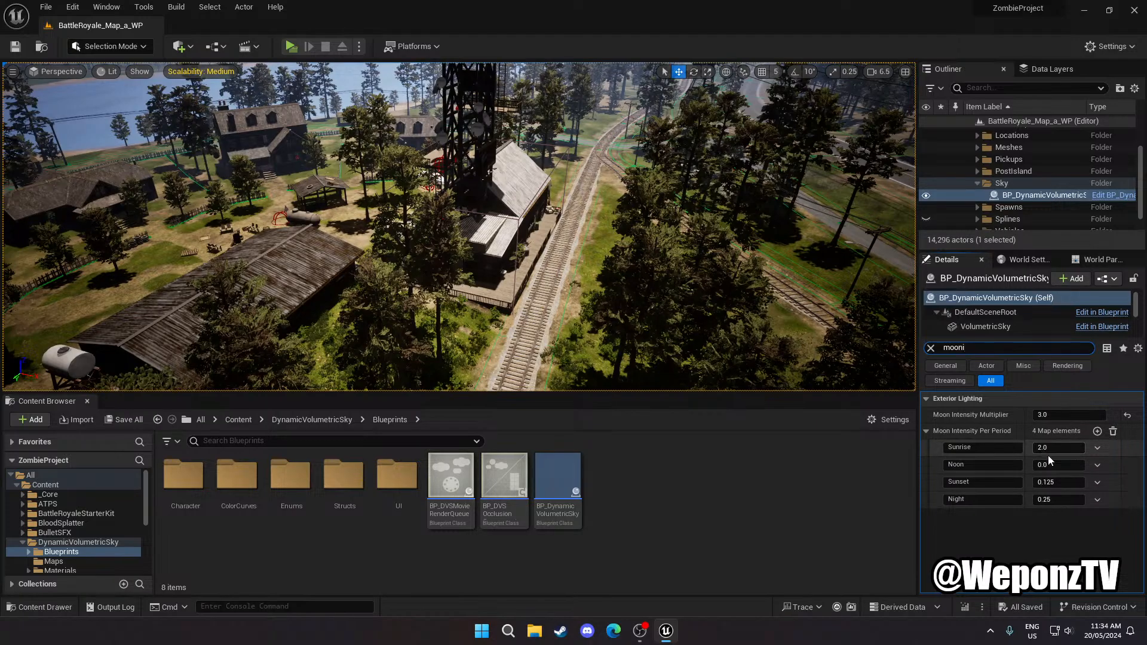
{"action": "left_click", "coordinate": [1044, 501]}
{"action": "type", "text": "3"}
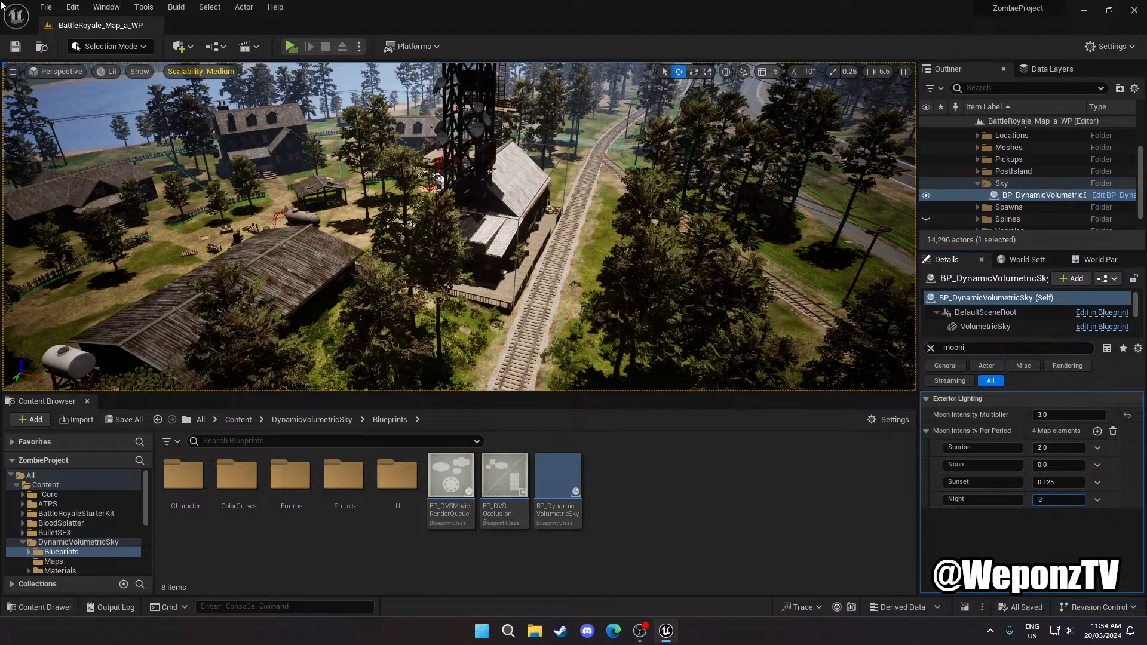
Save the current level and all unsaved content with the brighter night moon intensity
{"action": "left_click", "coordinate": [46, 7]}
{"action": "left_click", "coordinate": [84, 135]}
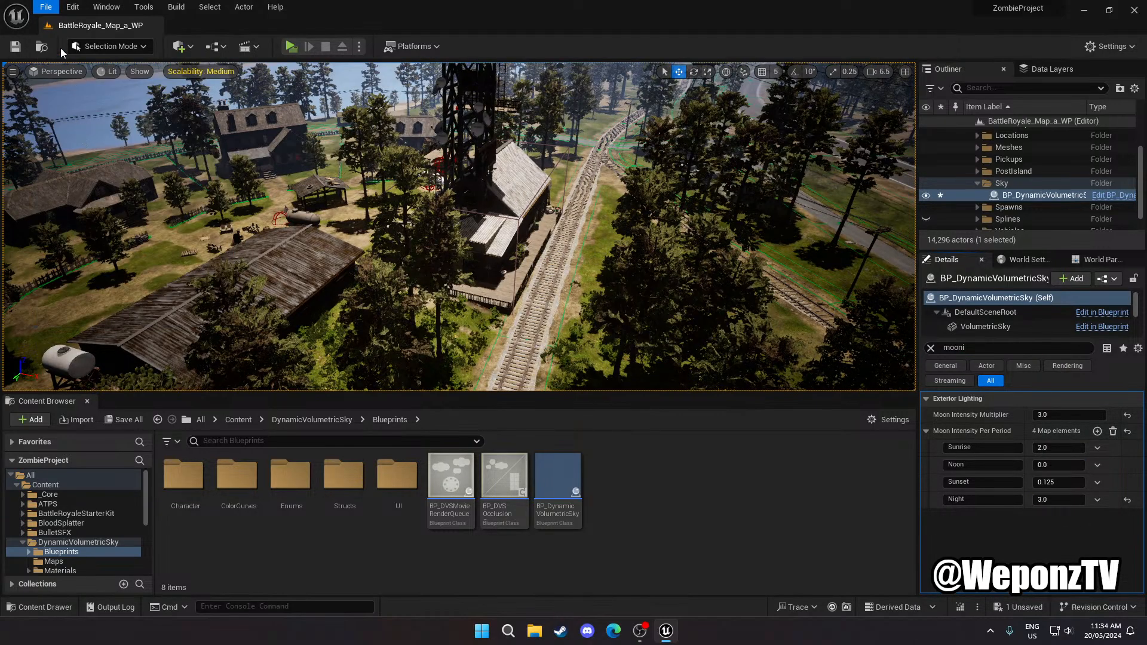
{"action": "left_click", "coordinate": [92, 151]}
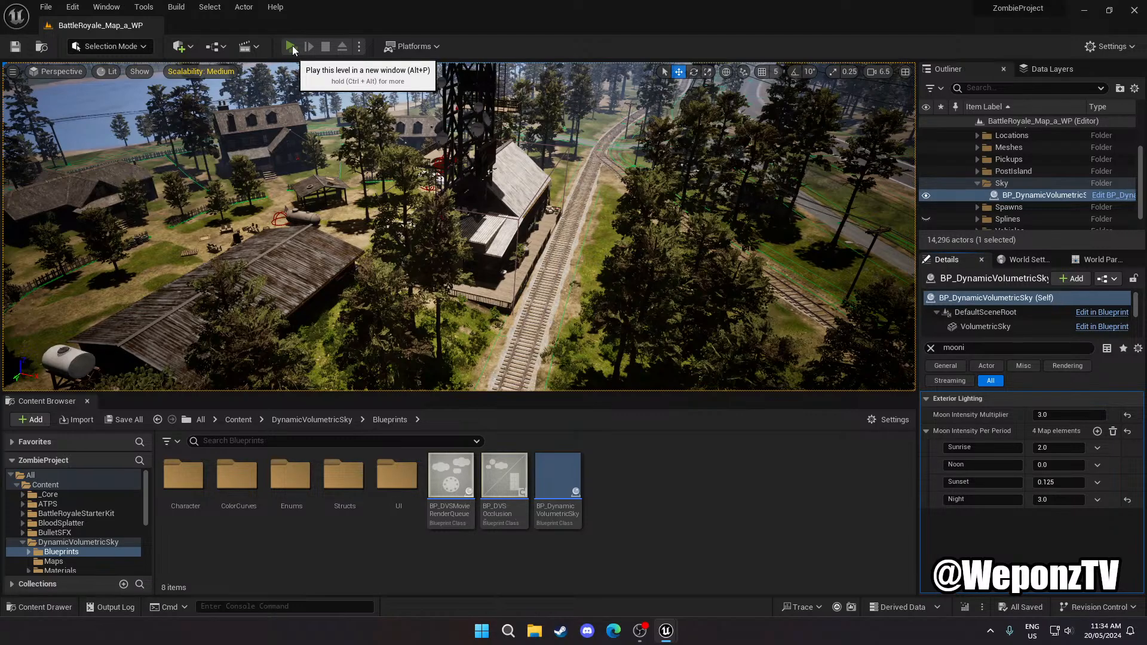
Start a play session and run out of the barn, over the railway tracks and through the forest to check the lighting into the night
{"action": "left_click", "coordinate": [291, 46]}
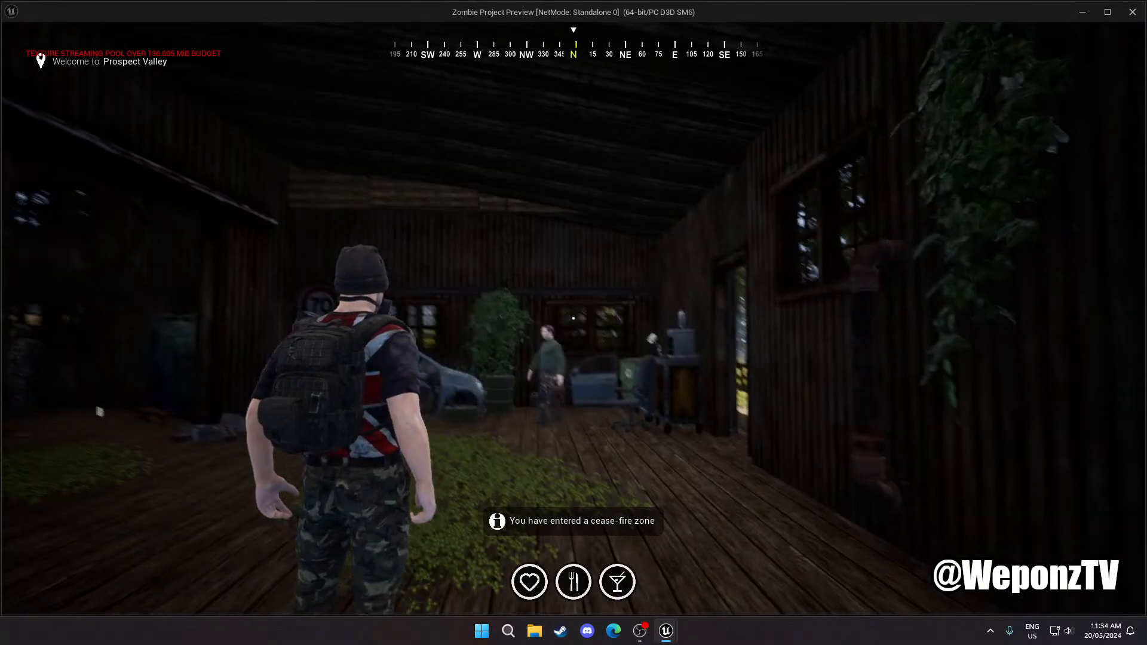
{"action": "key", "text": "w"}
{"action": "key", "text": "w"}
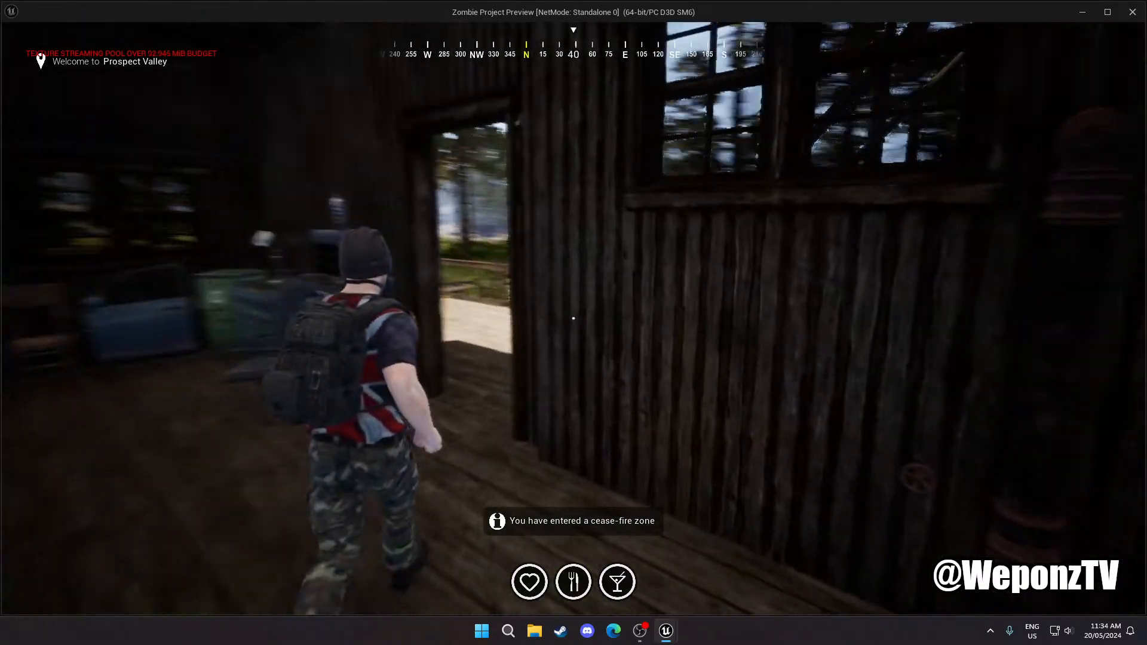
{"action": "key", "text": "w"}
{"action": "key", "text": "space"}
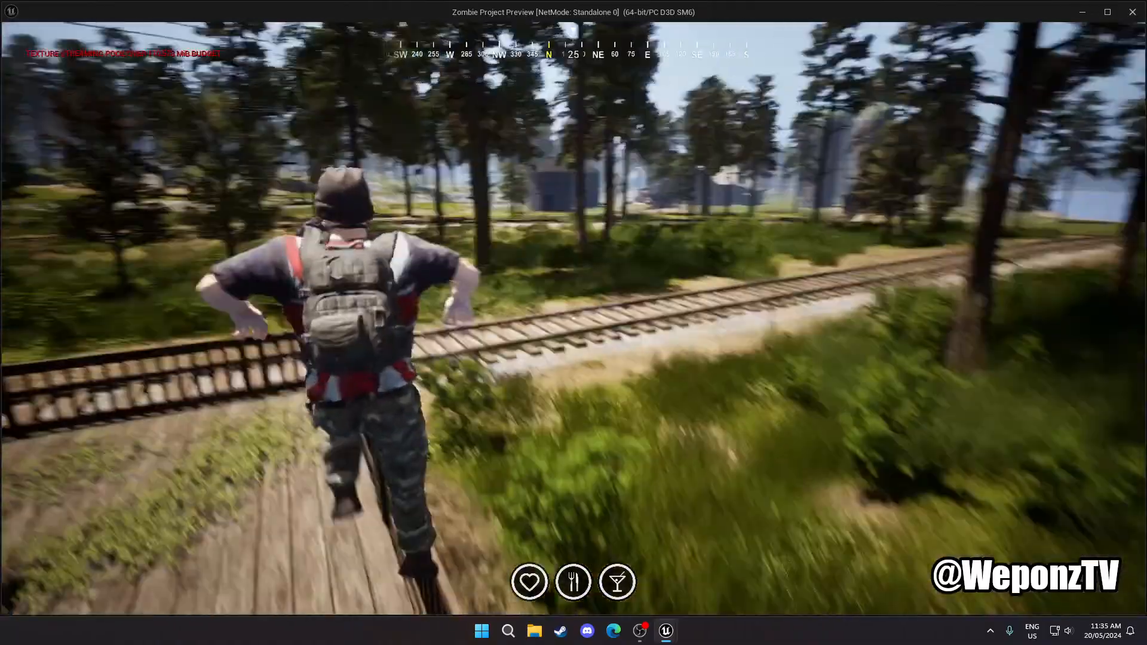
{"action": "key", "text": "w"}
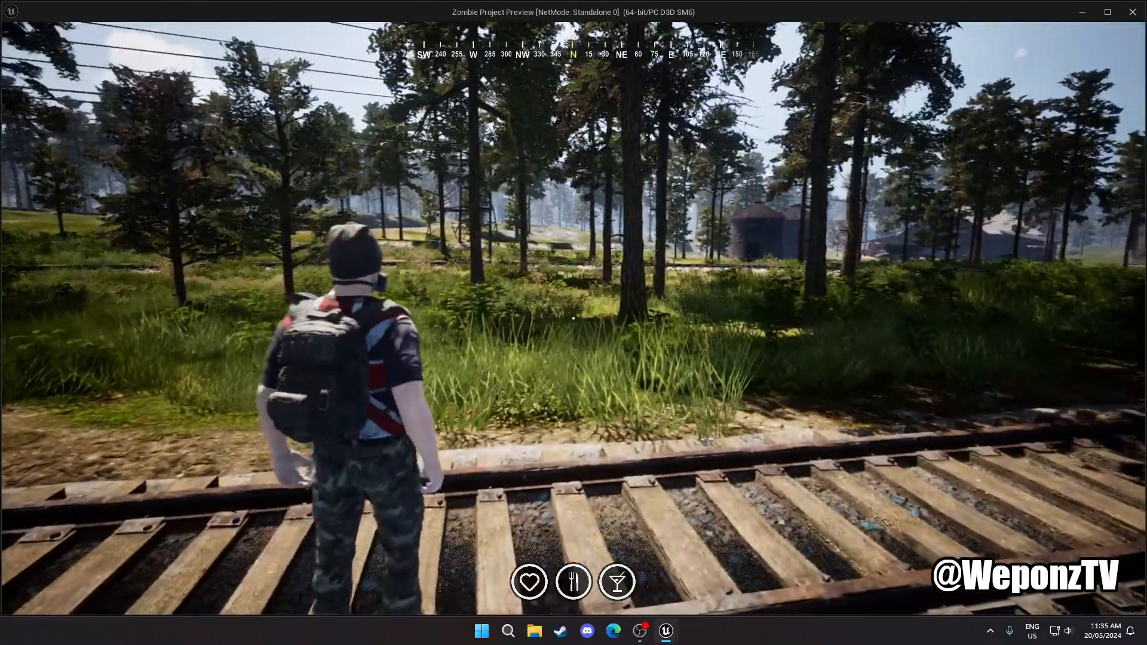
{"action": "key", "text": "w"}
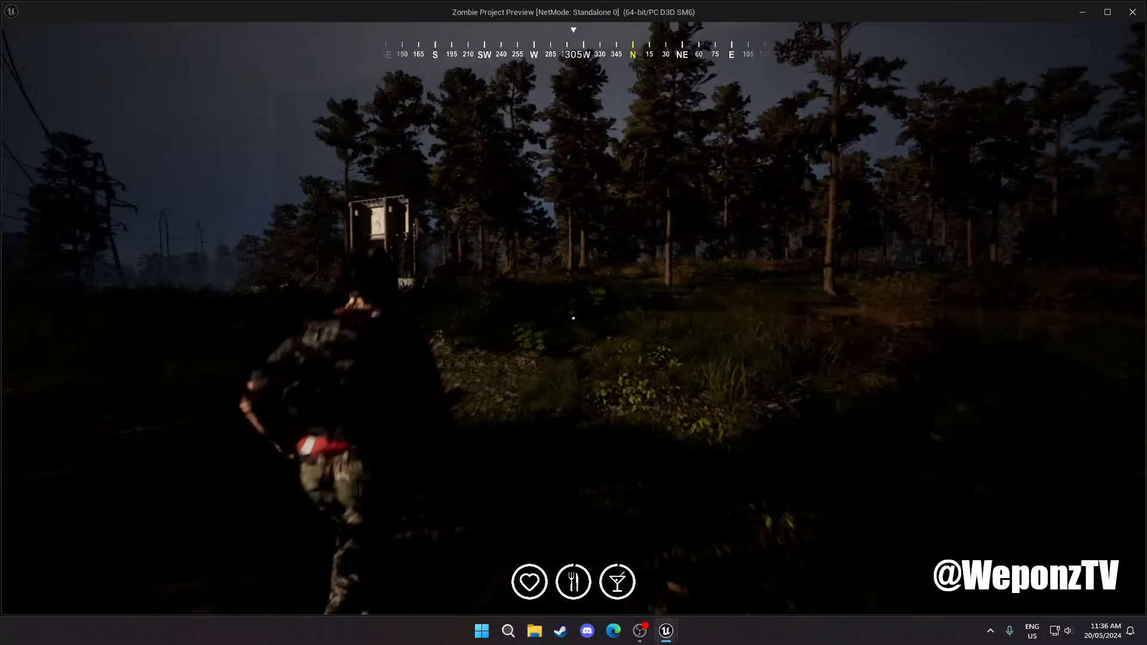
{"action": "key", "text": "w"}
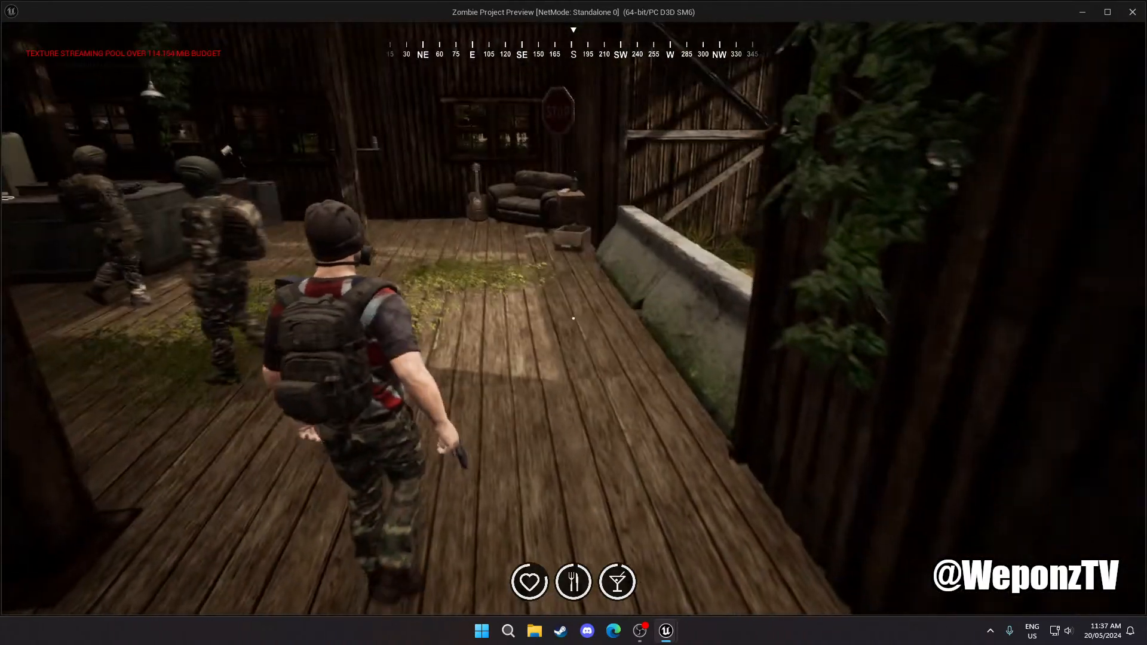
Run through the barn with the pistol drawn and out across the railway tracks to check the interior and exterior lighting
{"action": "key", "text": "w"}
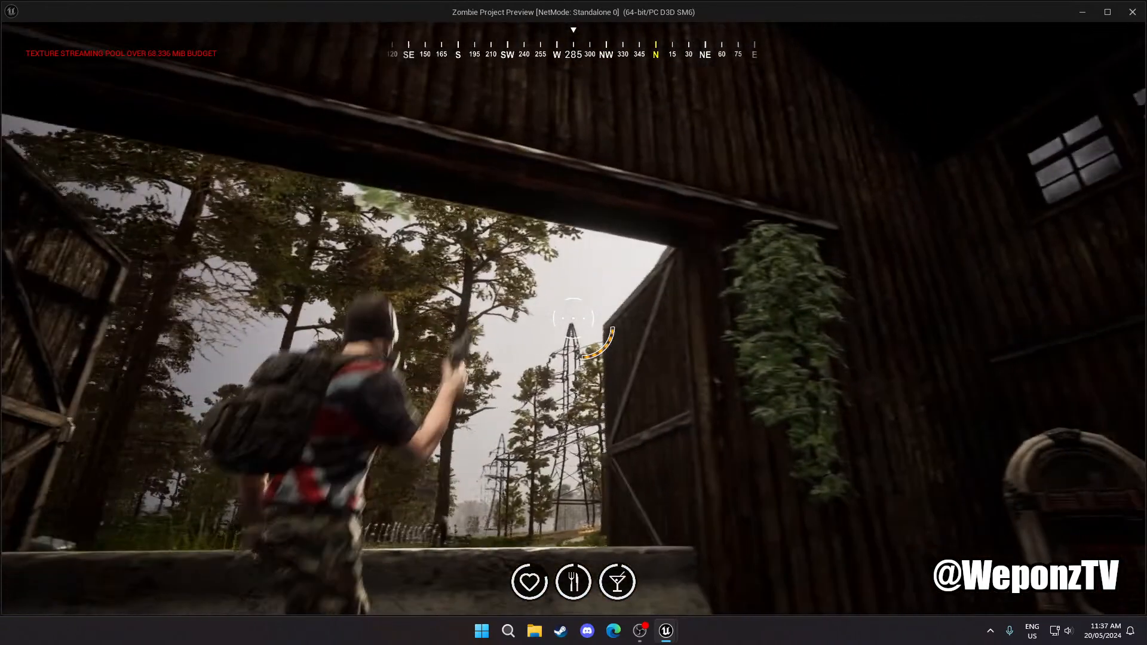
{"action": "key", "text": "w"}
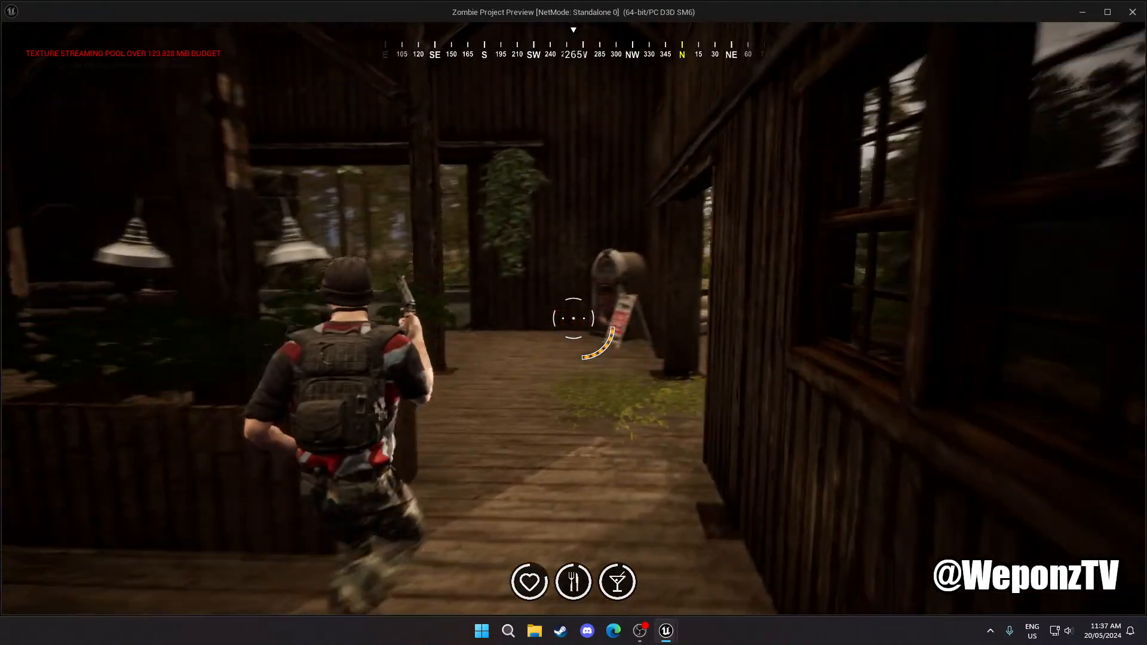
{"action": "key", "text": "w"}
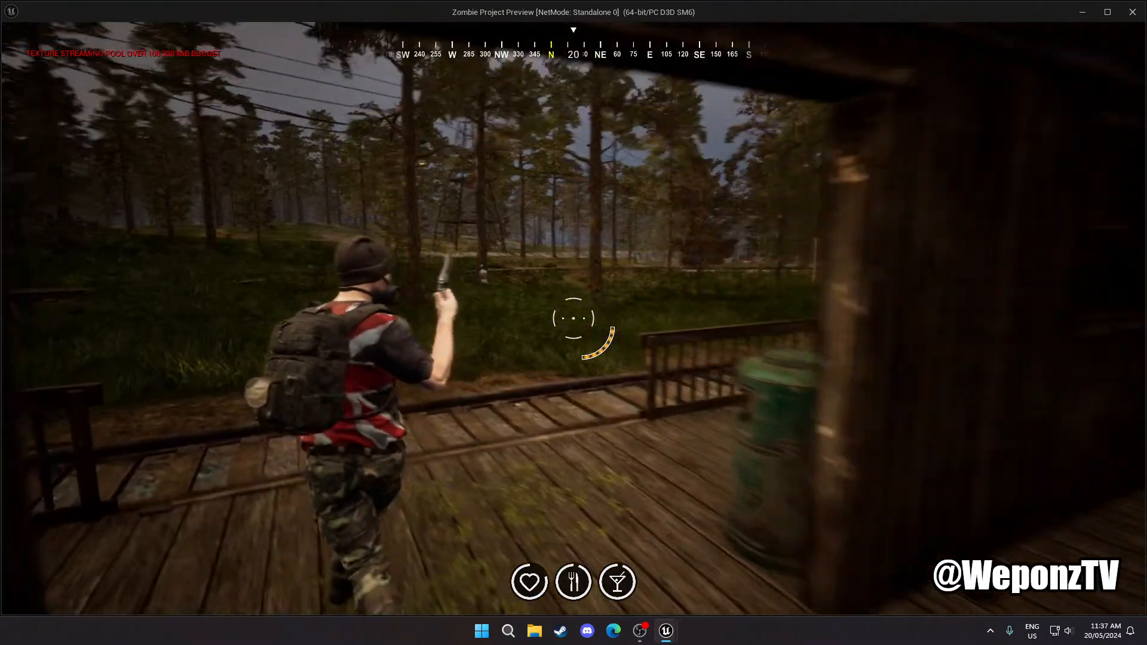
{"action": "right_click", "coordinate": [574, 319]}
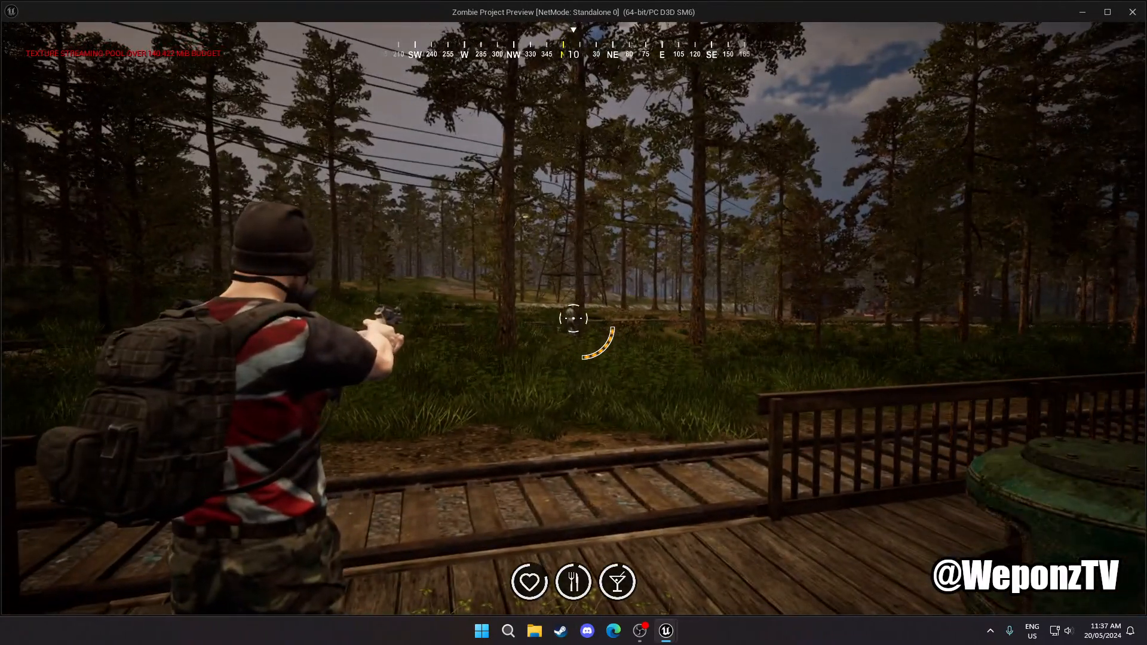
{"action": "key", "text": "w"}
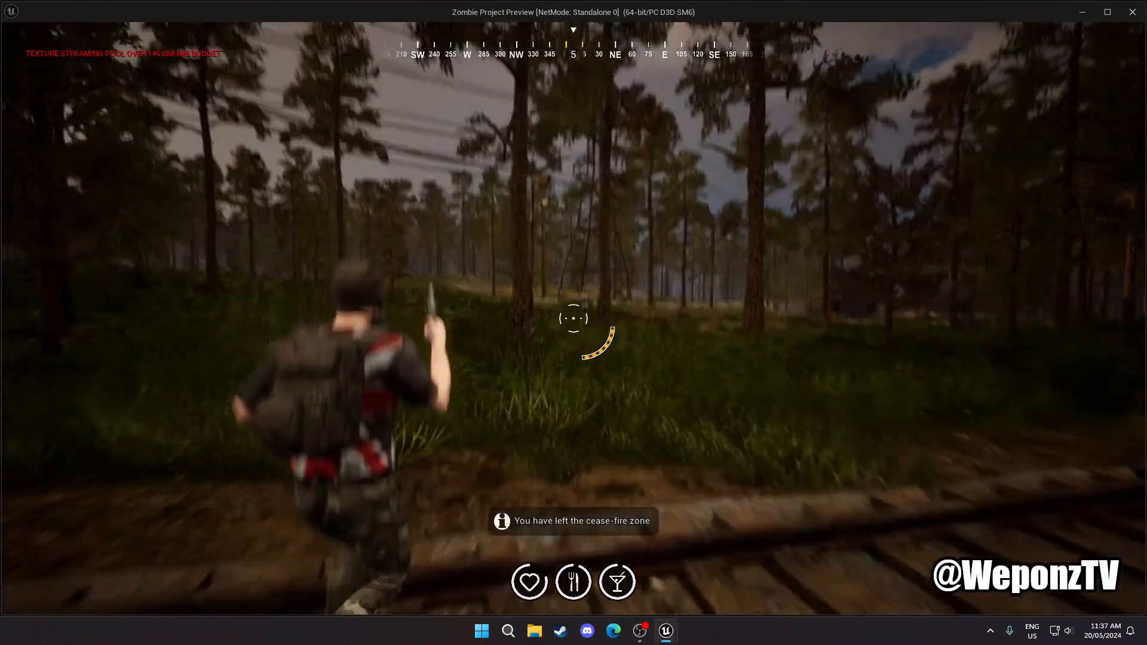
Aim the pistol toward the forest, fire several shots and reload while the sky darkens
{"action": "right_click", "coordinate": [574, 319]}
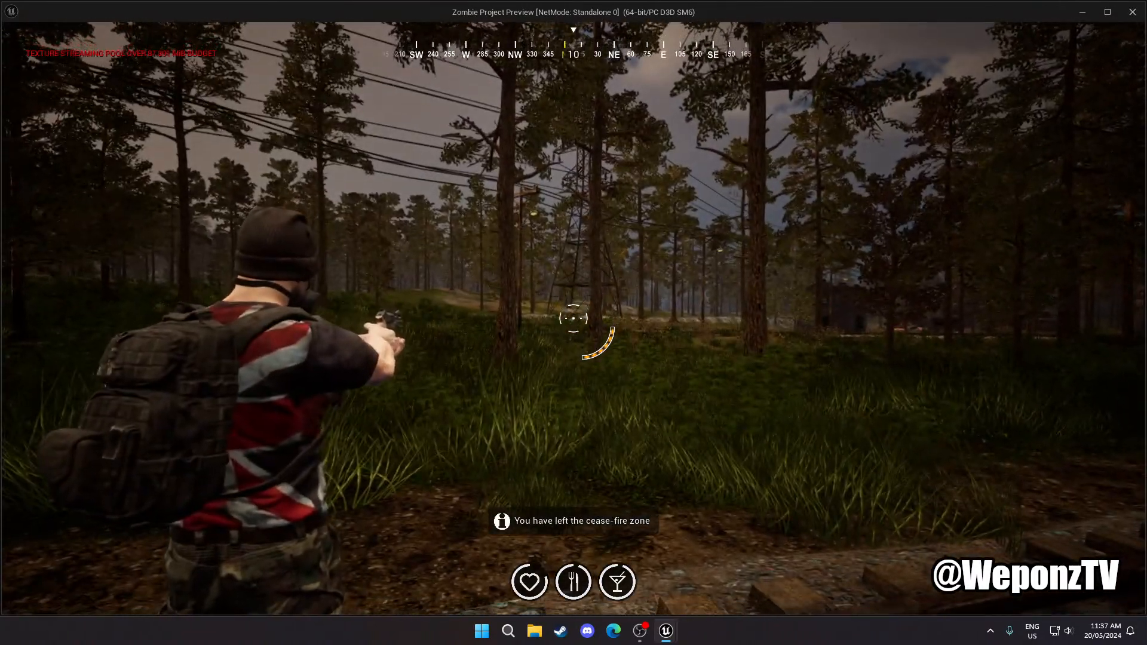
{"action": "left_click", "coordinate": [574, 319]}
{"action": "left_click", "coordinate": [574, 319]}
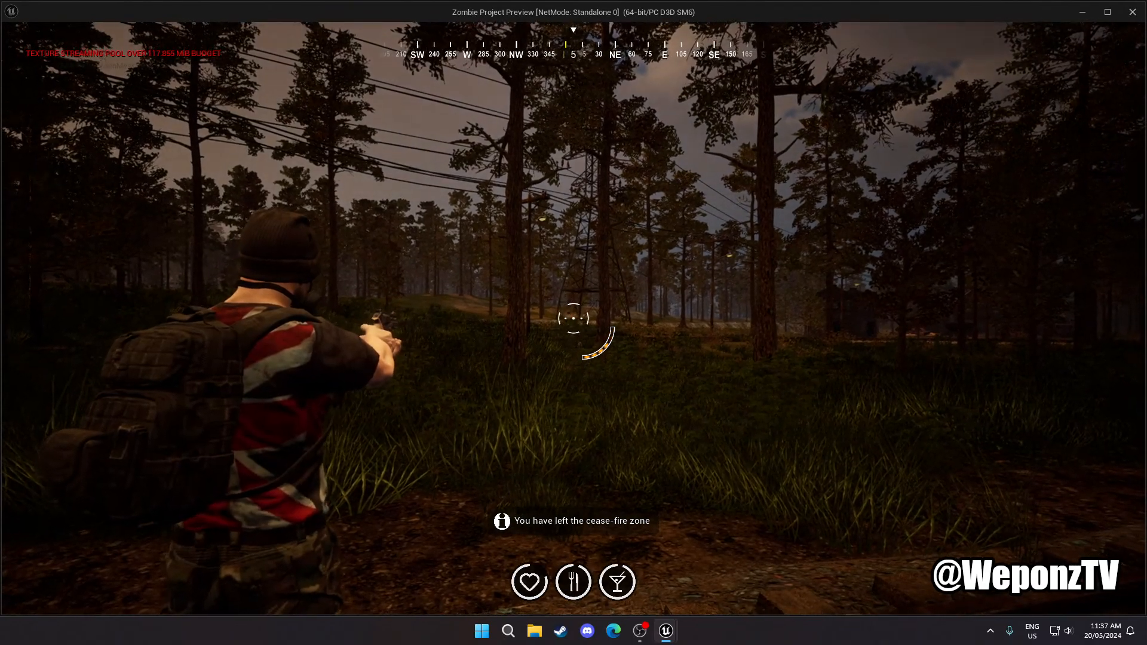
{"action": "left_click", "coordinate": [573, 319]}
{"action": "left_click", "coordinate": [574, 318]}
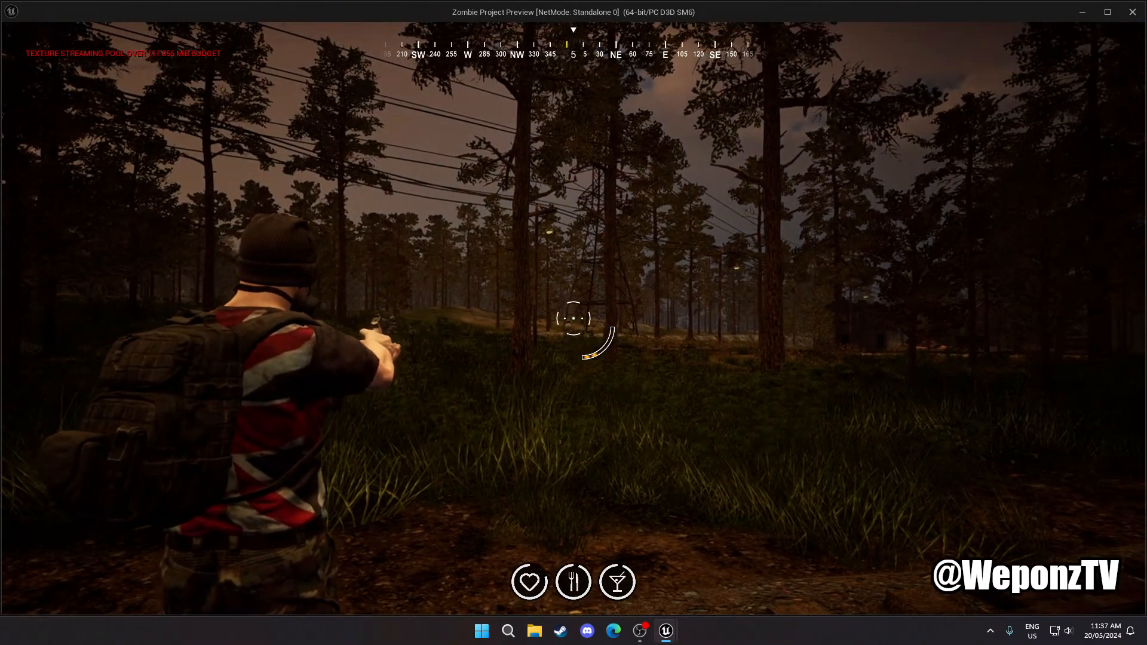
{"action": "left_click", "coordinate": [574, 319]}
{"action": "left_click", "coordinate": [574, 319]}
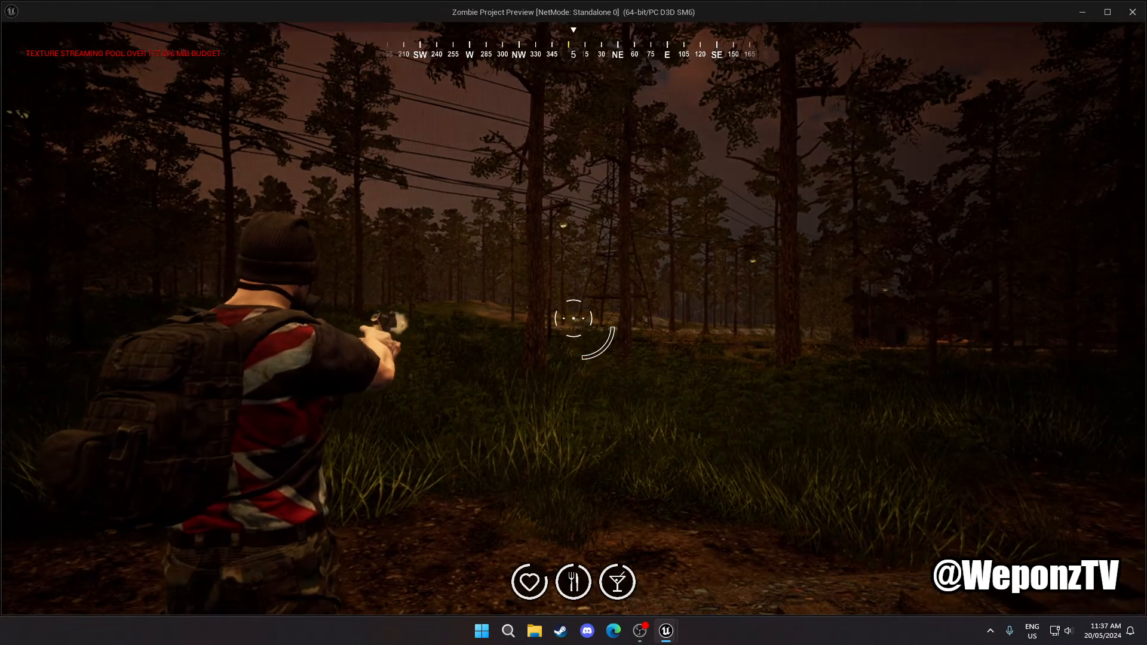
{"action": "key", "text": "r"}
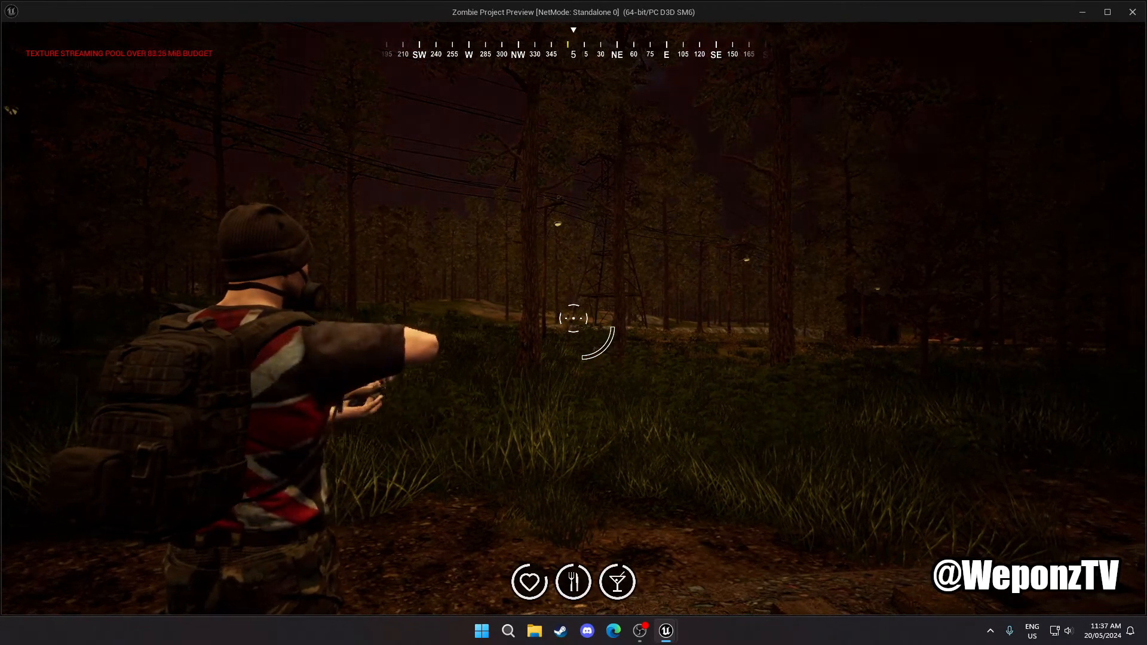
{"action": "left_click", "coordinate": [573, 319]}
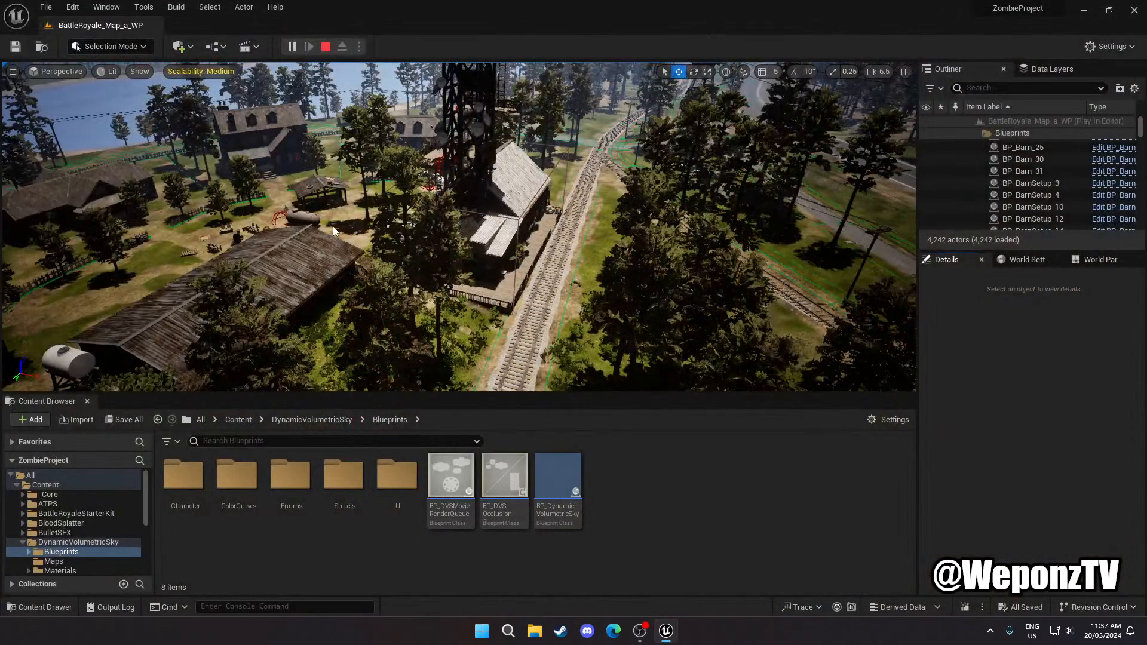
End the play session, closing its Message Log, and clear the moon filter to list all of the sky actor's properties
{"action": "key", "text": "Escape"}
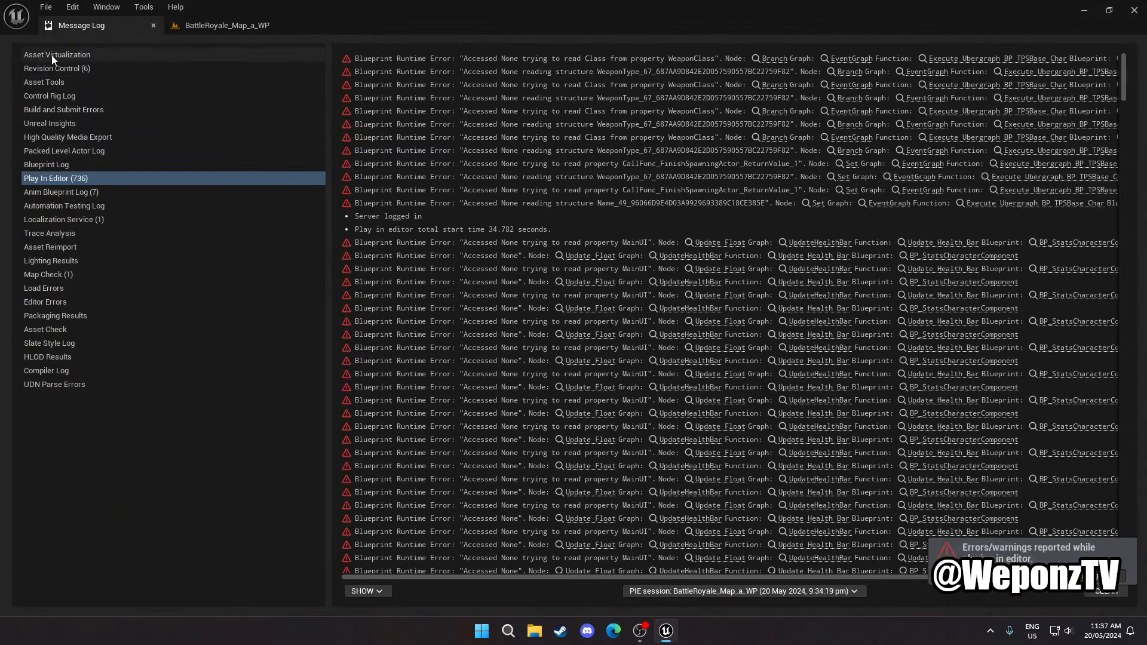
{"action": "left_click", "coordinate": [147, 27]}
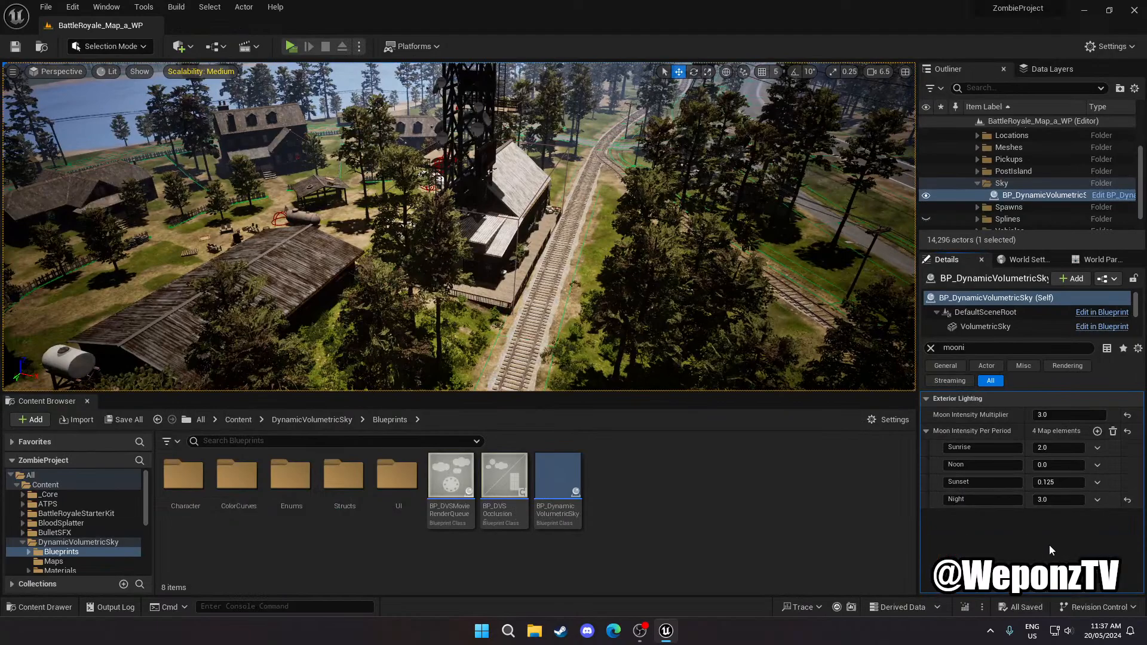
{"action": "left_click", "coordinate": [930, 349]}
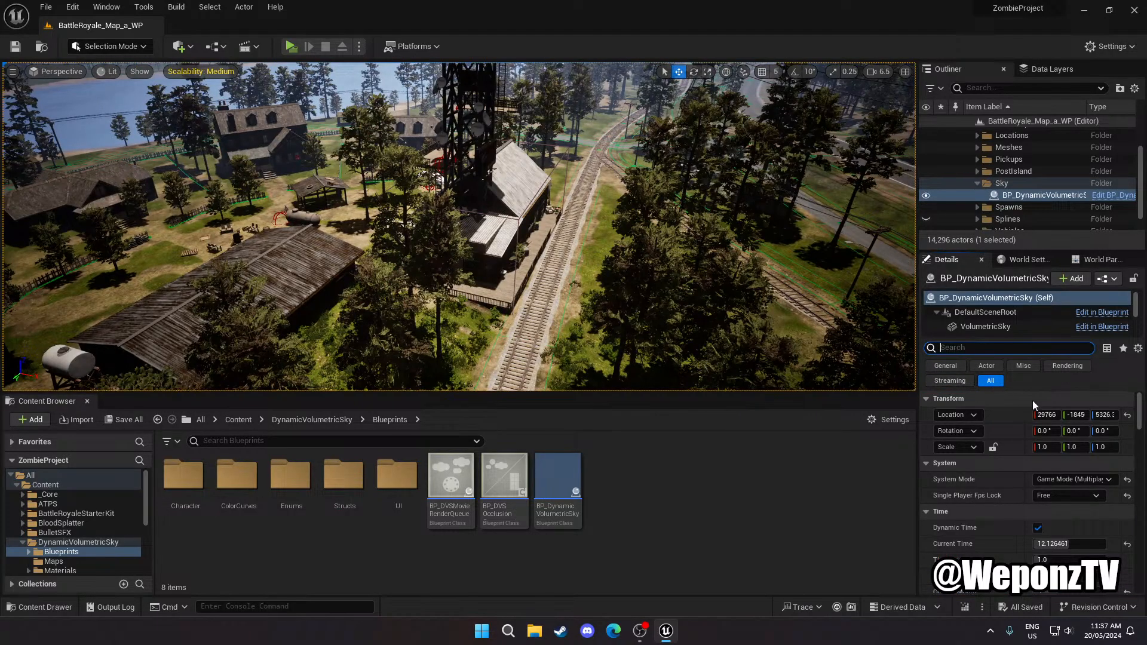
Set the sky actor's System Mode to Game Mode (Single Player) and its Time Speed to 2.0
{"action": "scroll", "coordinate": [1027, 439], "scroll_direction": "down", "scroll_amount": 5}
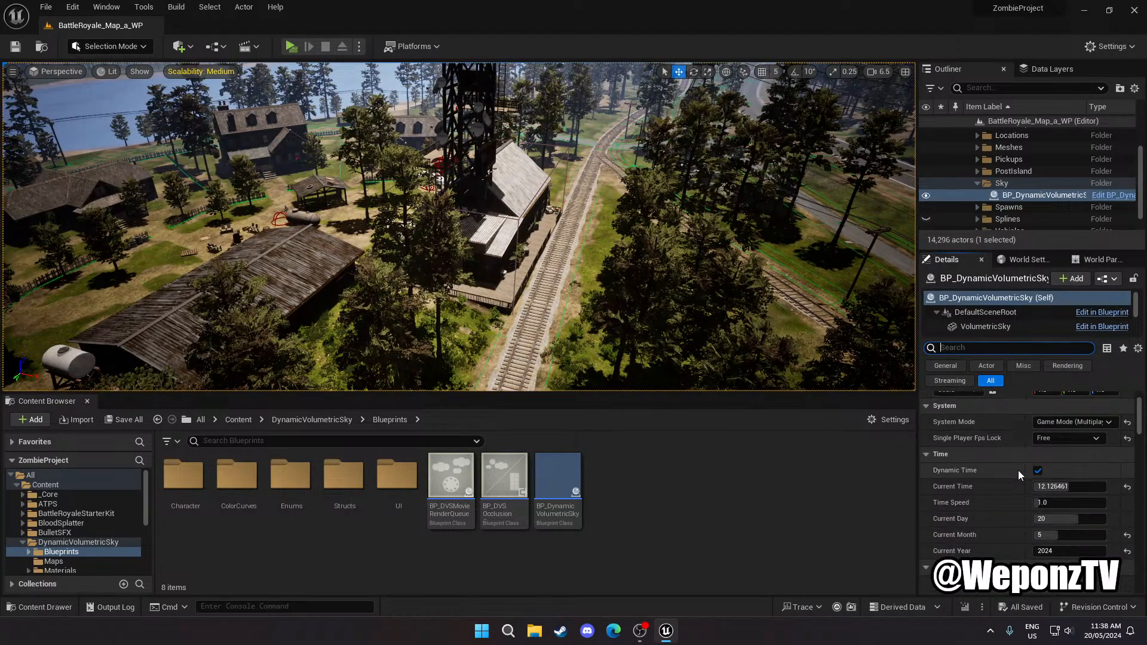
{"action": "left_click", "coordinate": [1072, 422]}
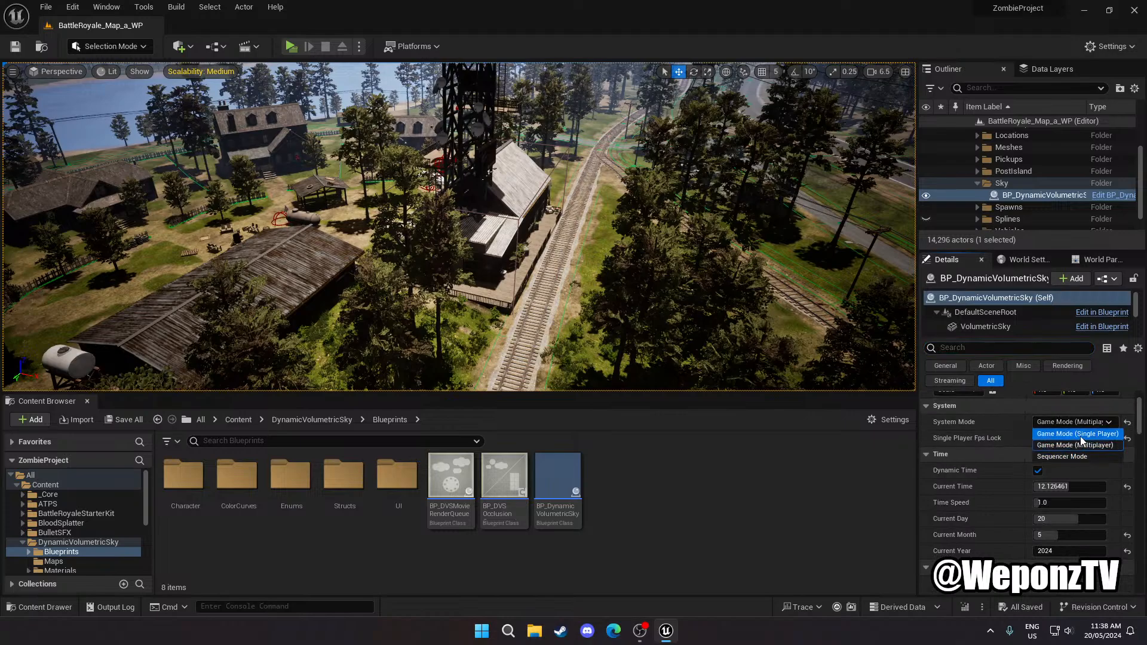
{"action": "left_click", "coordinate": [1080, 435]}
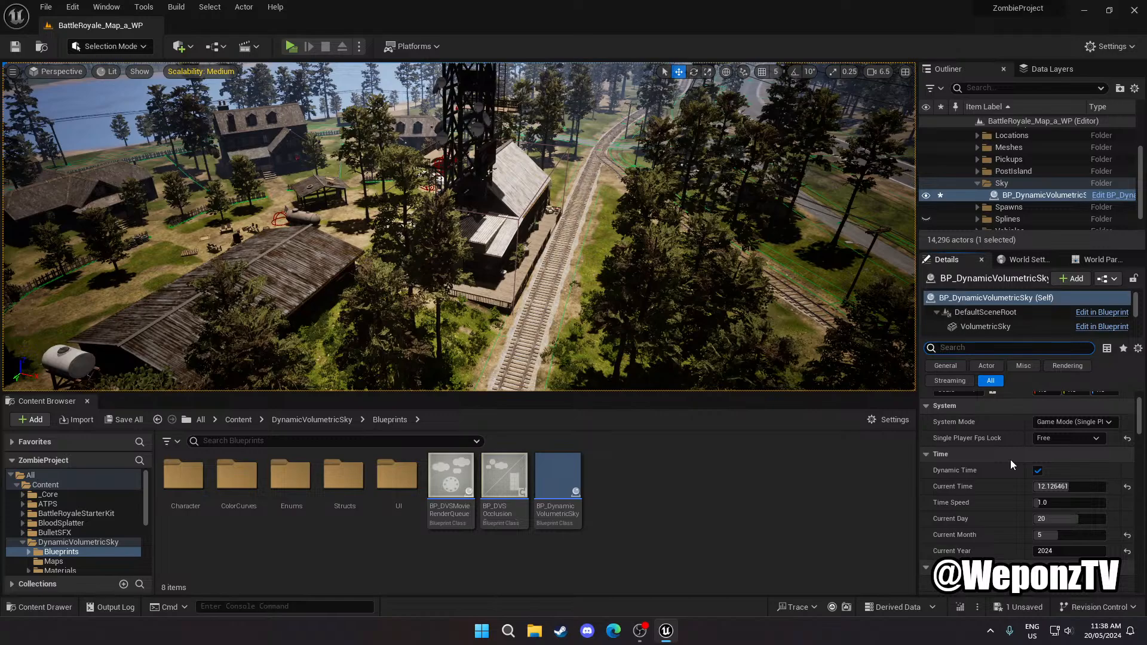
{"action": "scroll", "coordinate": [1010, 460], "scroll_direction": "down", "scroll_amount": 2}
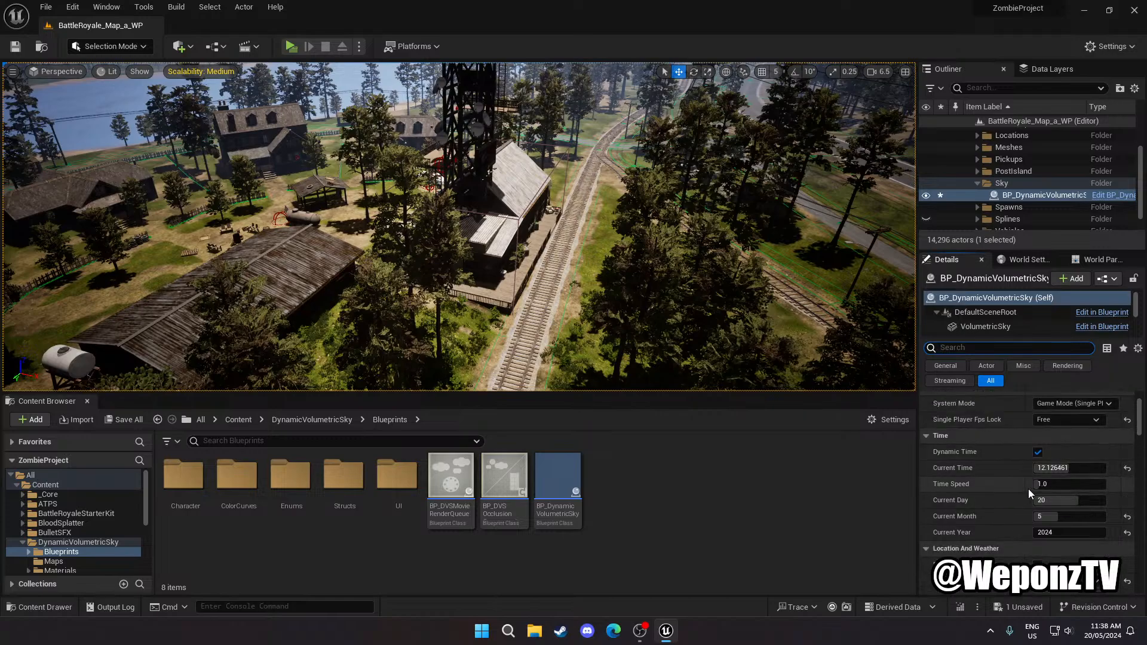
{"action": "left_click", "coordinate": [1053, 485]}
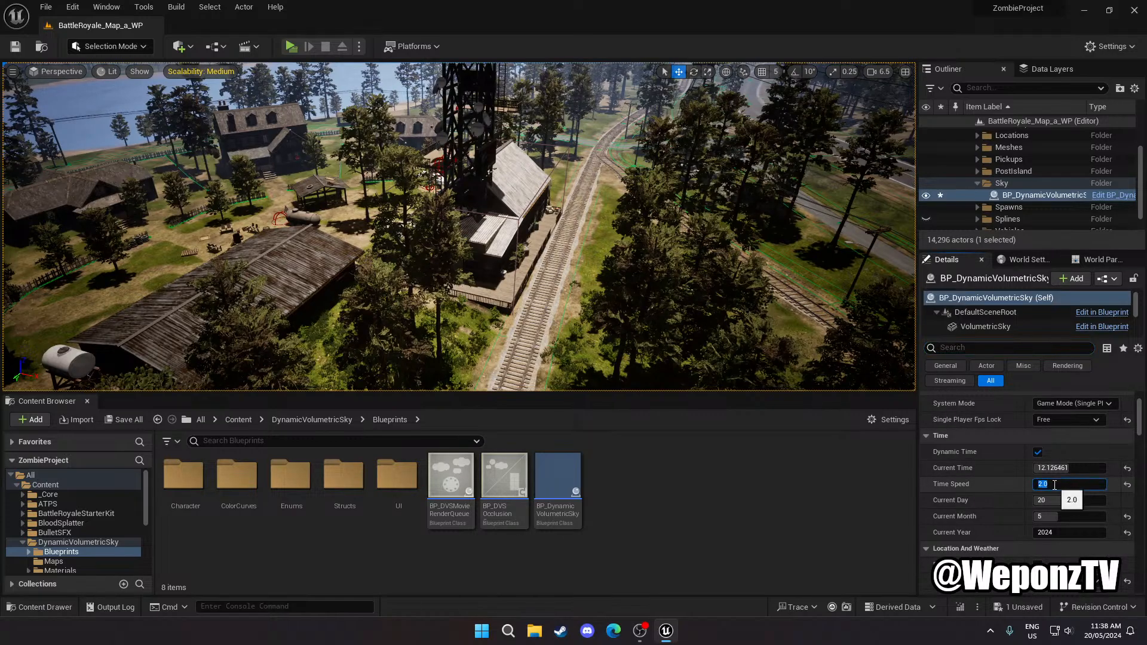
Save the current level and all other unsaved levels and assets
{"action": "left_click", "coordinate": [46, 7]}
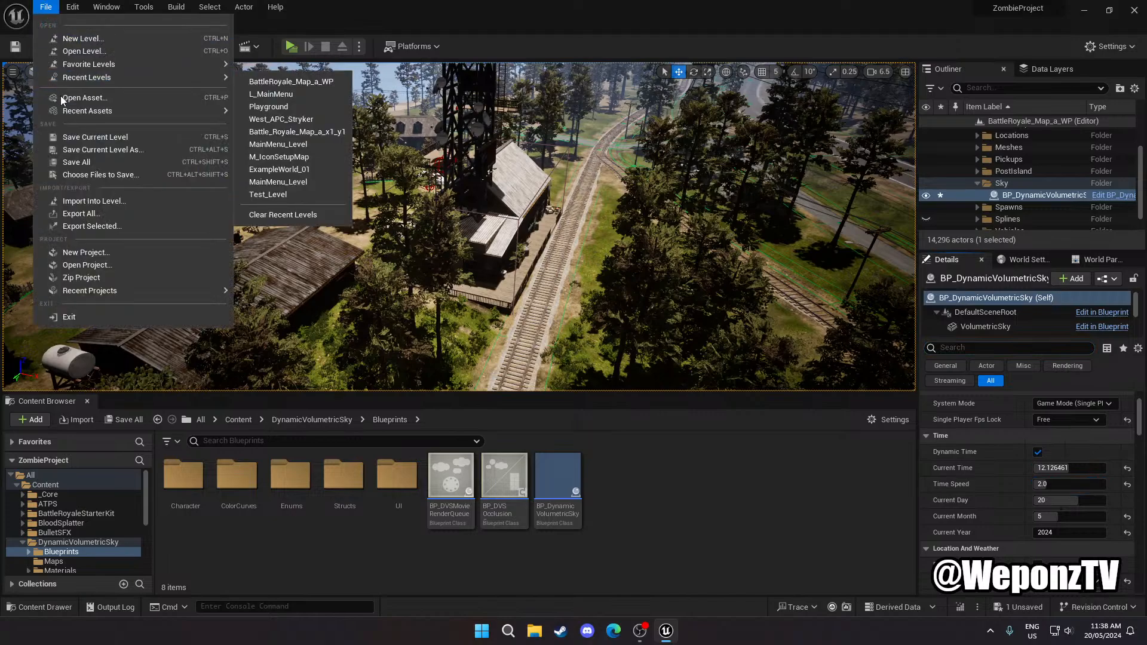
{"action": "left_click", "coordinate": [66, 139]}
{"action": "left_click", "coordinate": [46, 7]}
{"action": "left_click", "coordinate": [75, 162]}
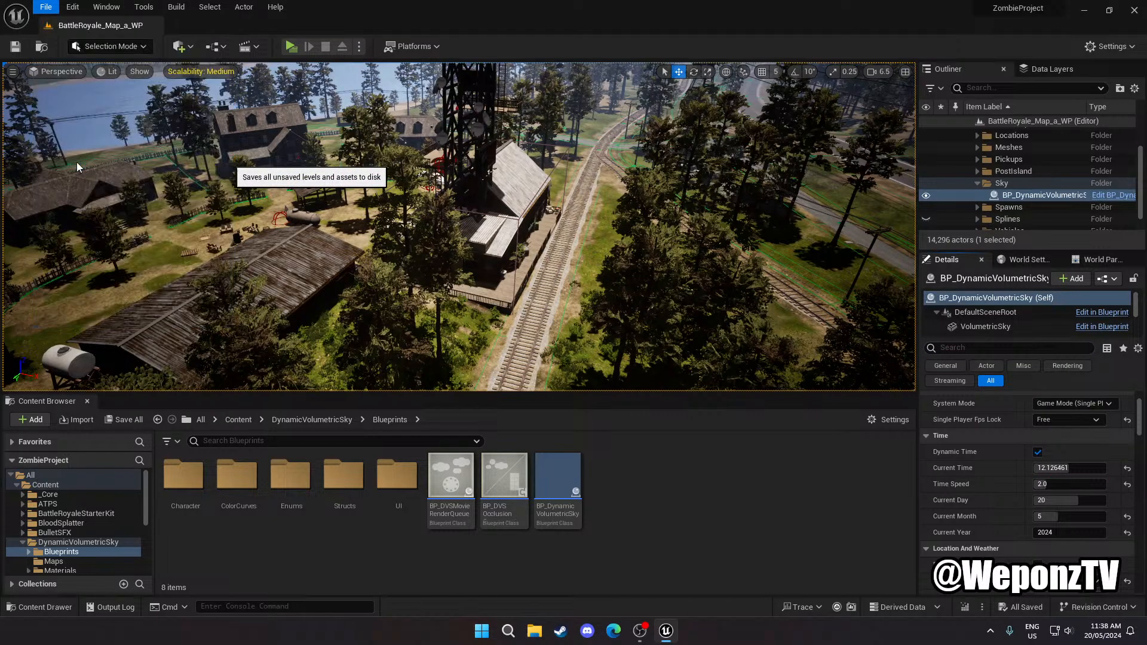
Open the Project Settings, filter them by "lumin" and set the Dynamic Global Illumination Method to Lumen
{"action": "left_click", "coordinate": [73, 7]}
{"action": "left_click", "coordinate": [115, 188]}
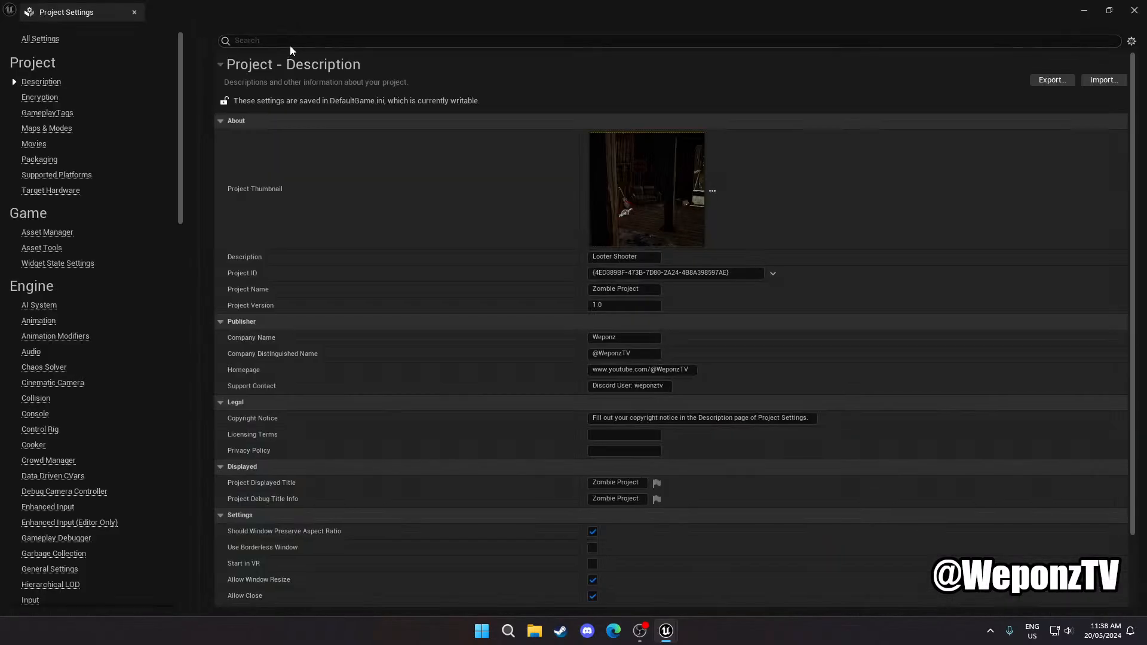
{"action": "left_click", "coordinate": [290, 45]}
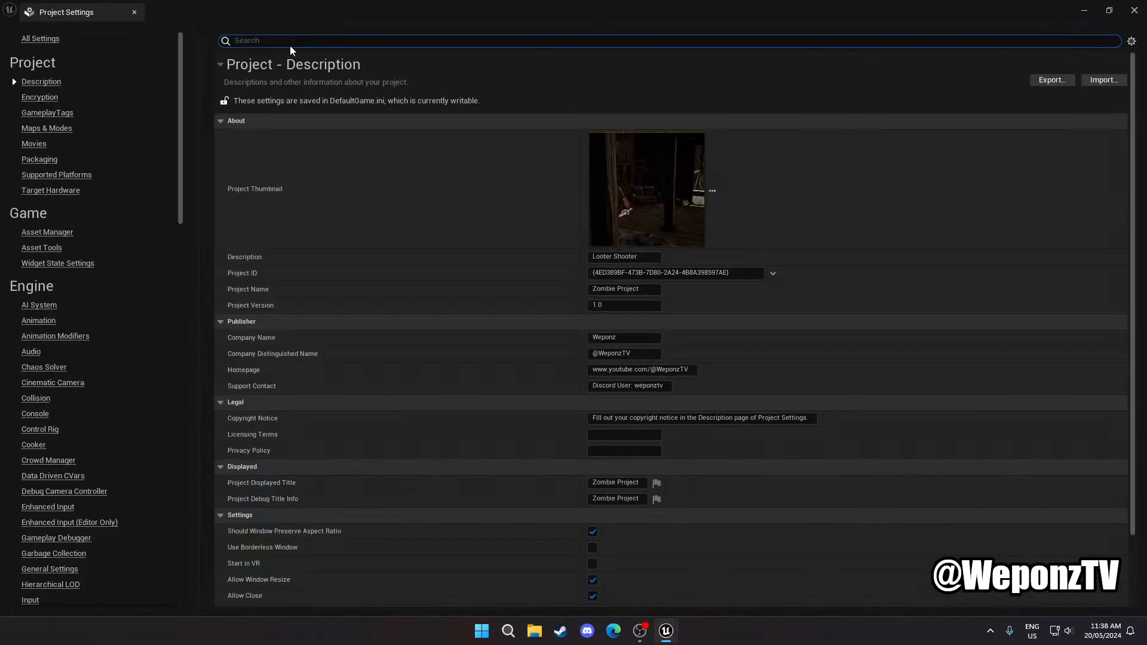
{"action": "type", "text": "lum"}
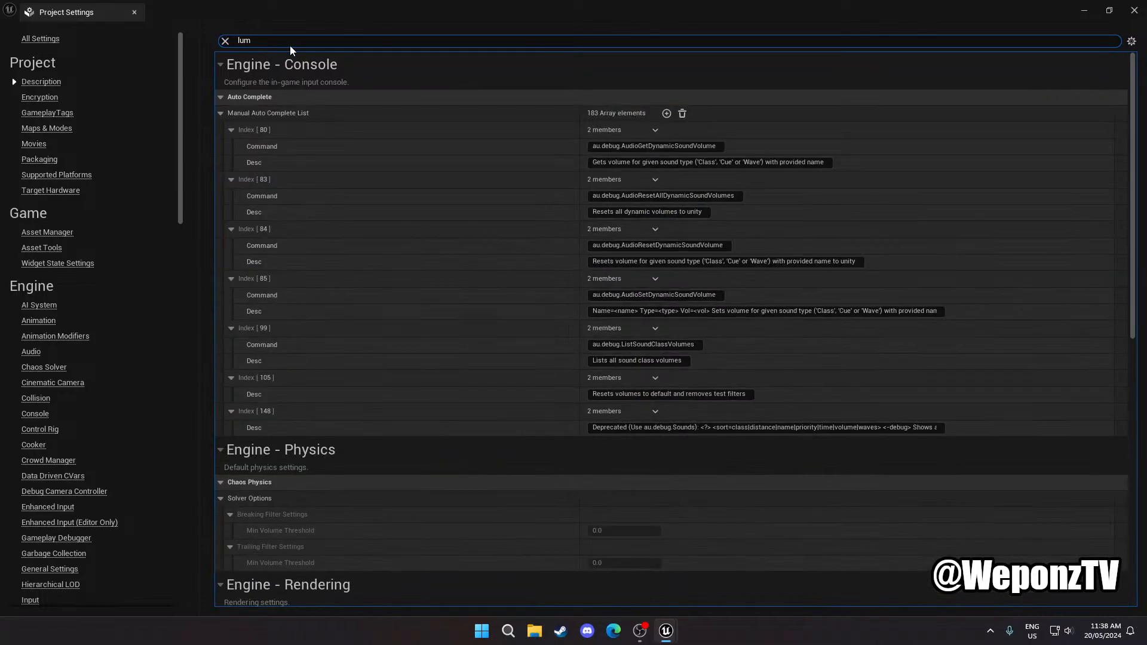
{"action": "type", "text": "in"}
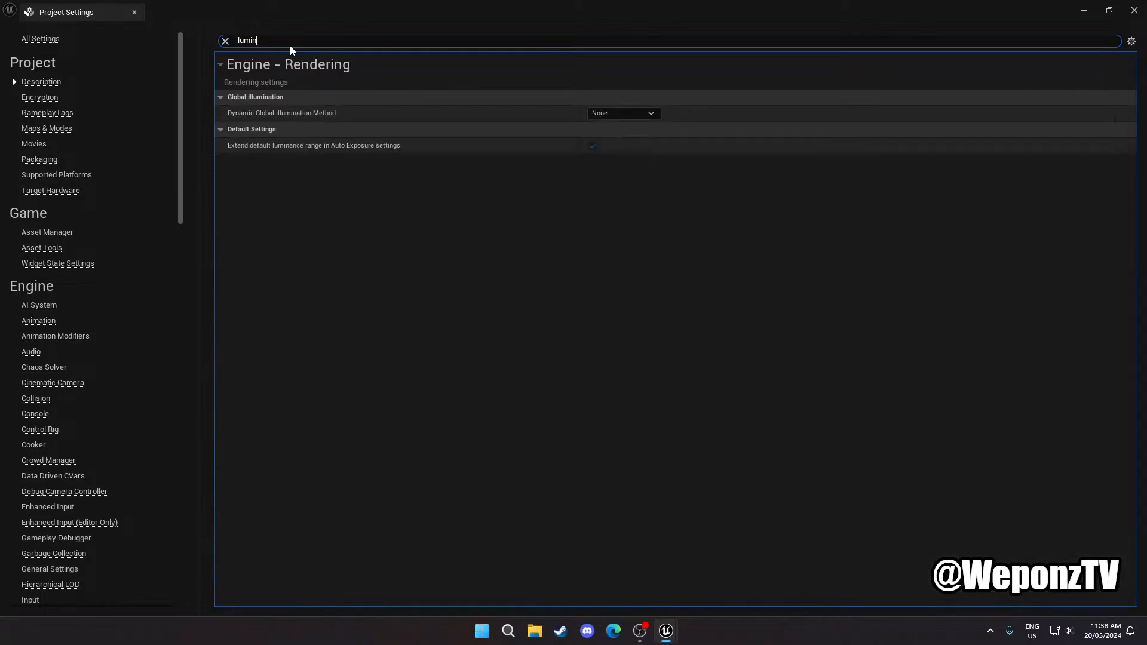
{"action": "left_click", "coordinate": [600, 113]}
{"action": "left_click", "coordinate": [632, 140]}
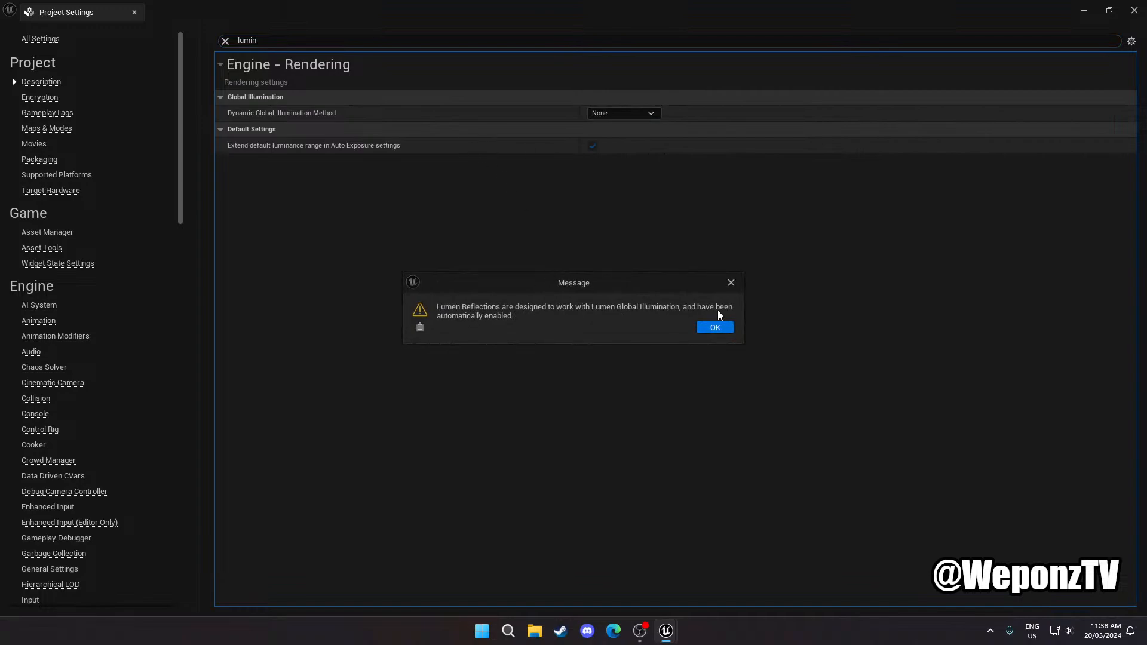
Confirm Lumen as the project's dynamic global illumination method, accepting its required dependent settings, and close the project settings
{"action": "left_click", "coordinate": [716, 329]}
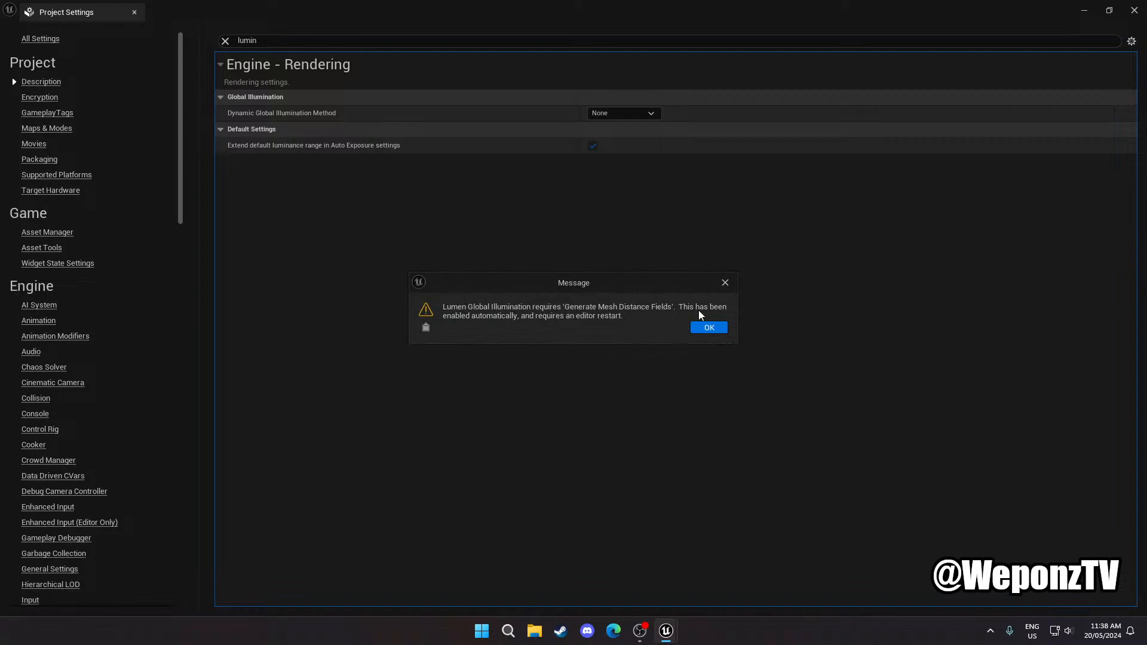
{"action": "key", "text": "Return"}
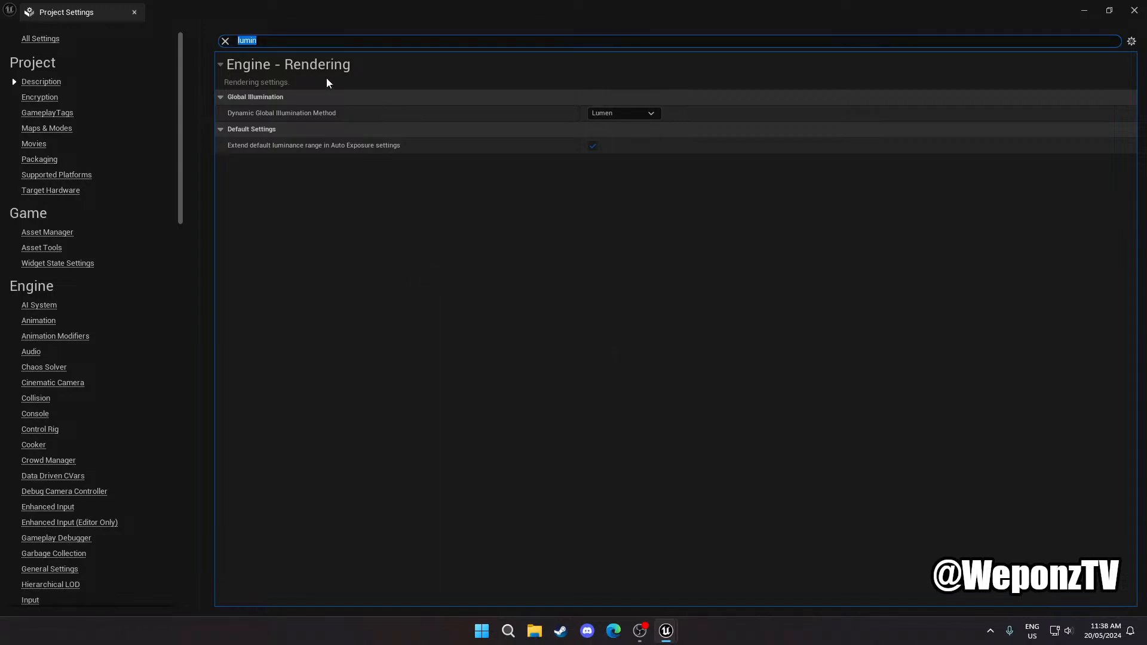
{"action": "left_click", "coordinate": [225, 41]}
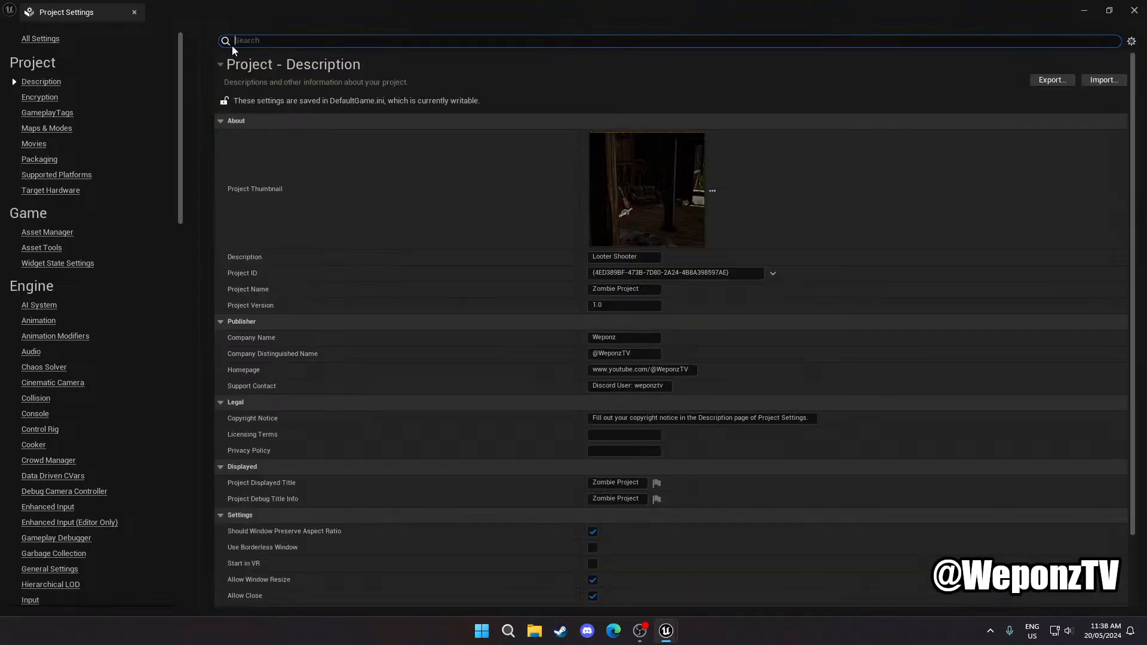
{"action": "left_click", "coordinate": [1135, 10]}
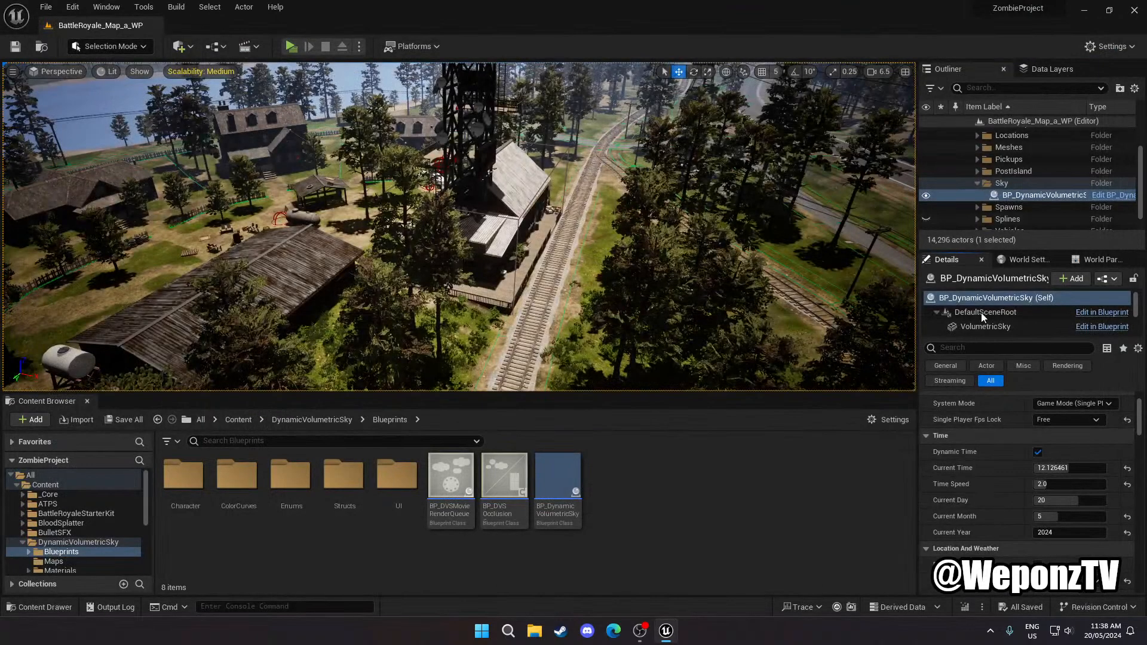
Filter the BP_DynamicVolumetricSky actor's properties by "method" and set its Reflection Method and Global Illumination Method to Lumen
{"action": "left_click", "coordinate": [978, 350]}
{"action": "type", "text": "lume"}
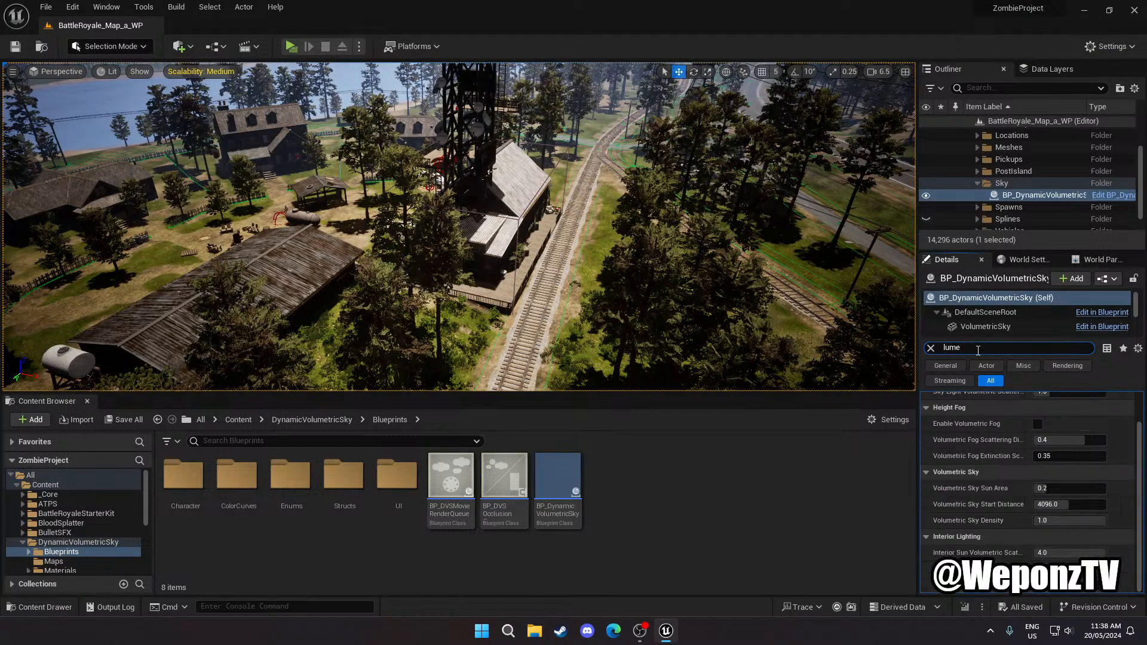
{"action": "type", "text": "n"}
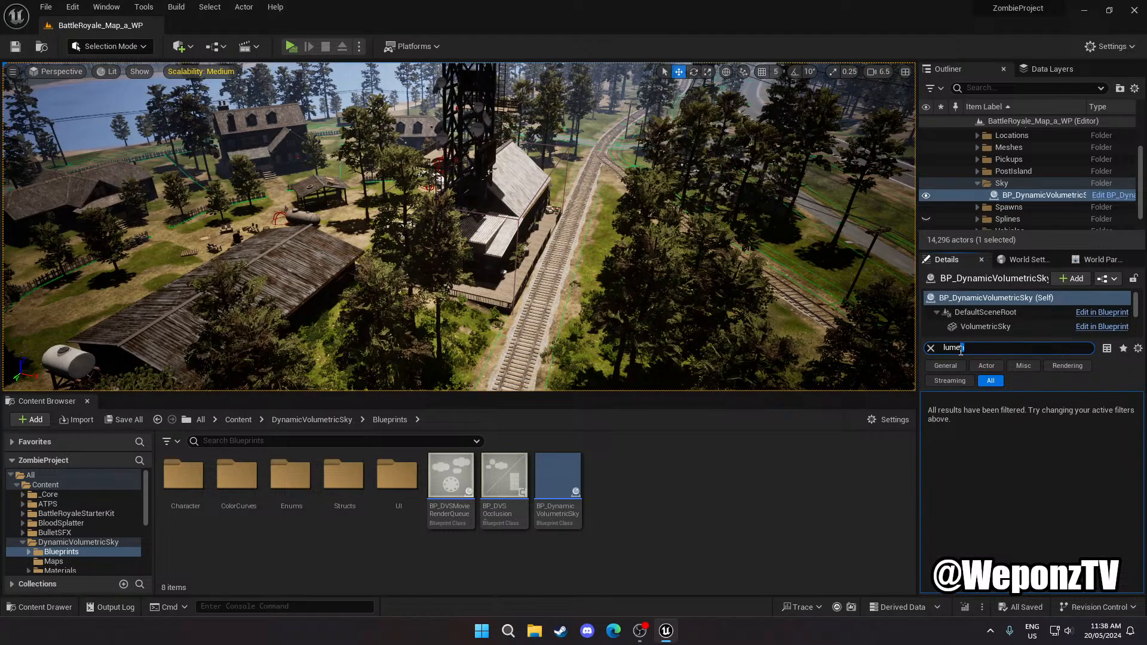
{"action": "type", "text": "i"}
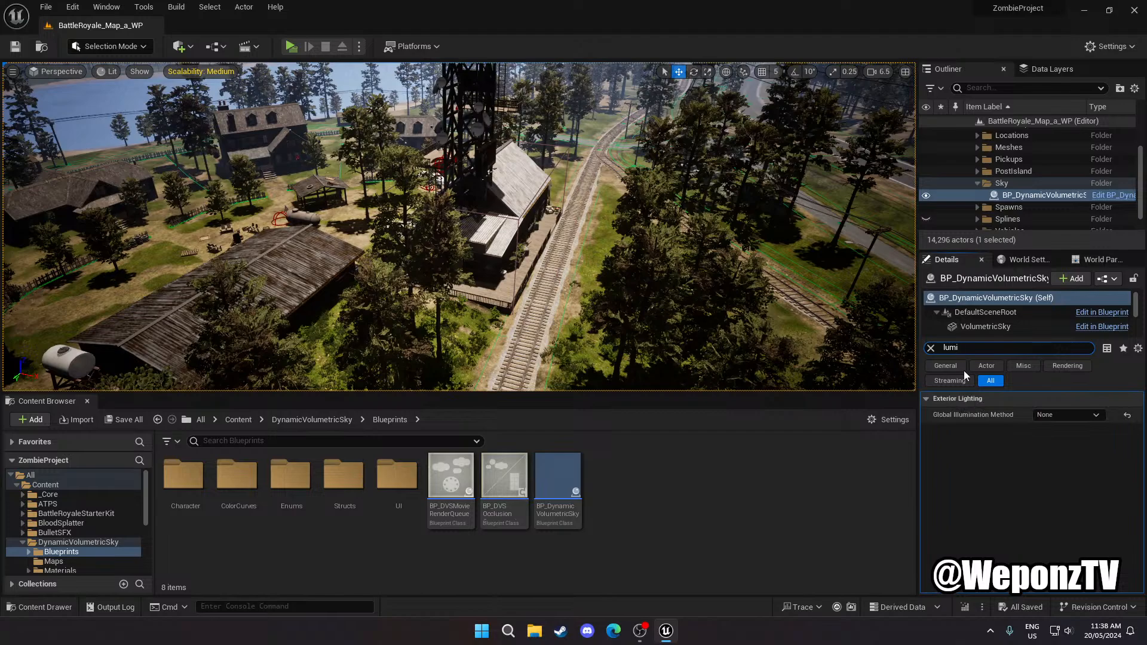
{"action": "left_click", "coordinate": [1043, 413]}
{"action": "left_click", "coordinate": [1043, 413]}
{"action": "type", "text": "meth"}
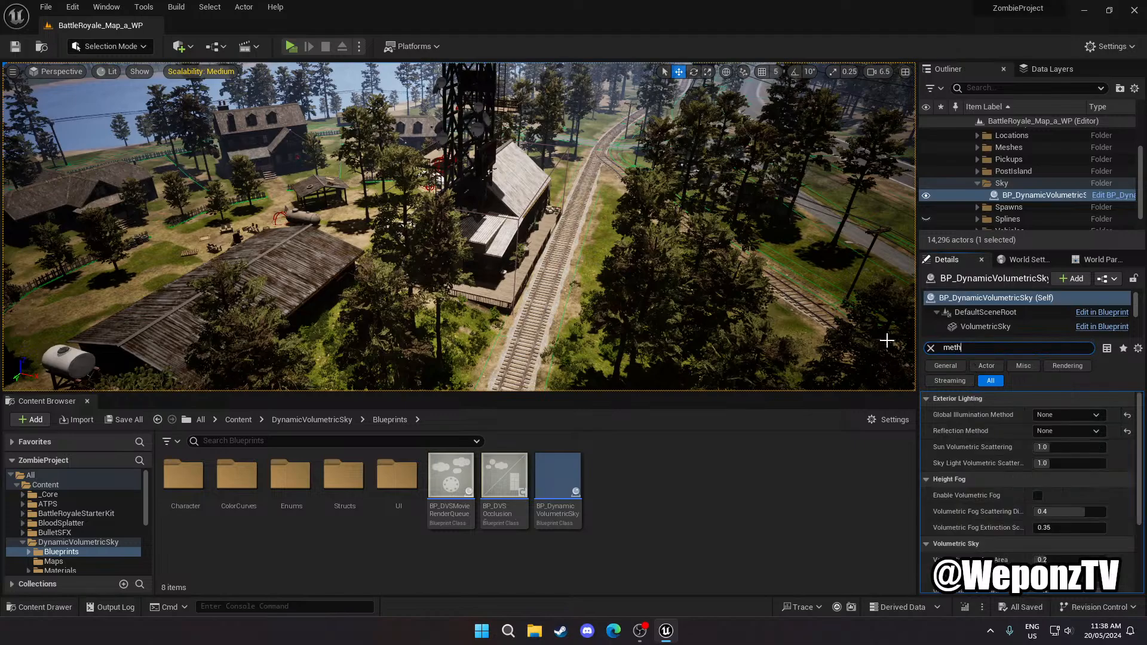
{"action": "type", "text": "od"}
{"action": "left_click", "coordinate": [1051, 431]}
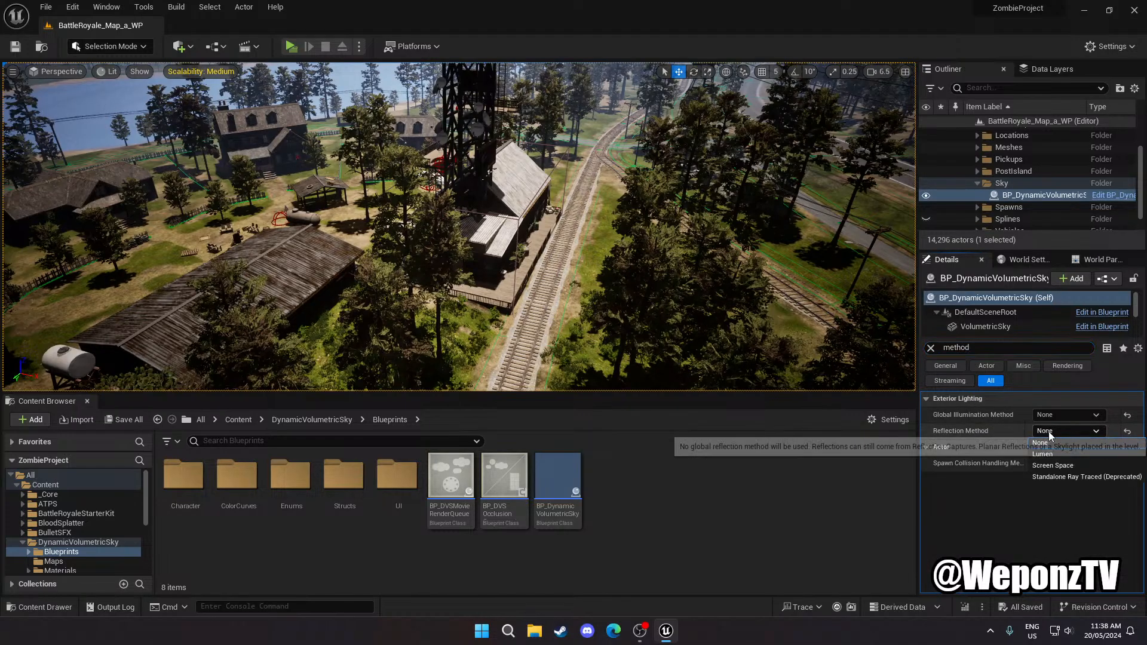
{"action": "left_click", "coordinate": [1052, 452]}
{"action": "left_click", "coordinate": [1052, 416]}
{"action": "left_click", "coordinate": [1054, 437]}
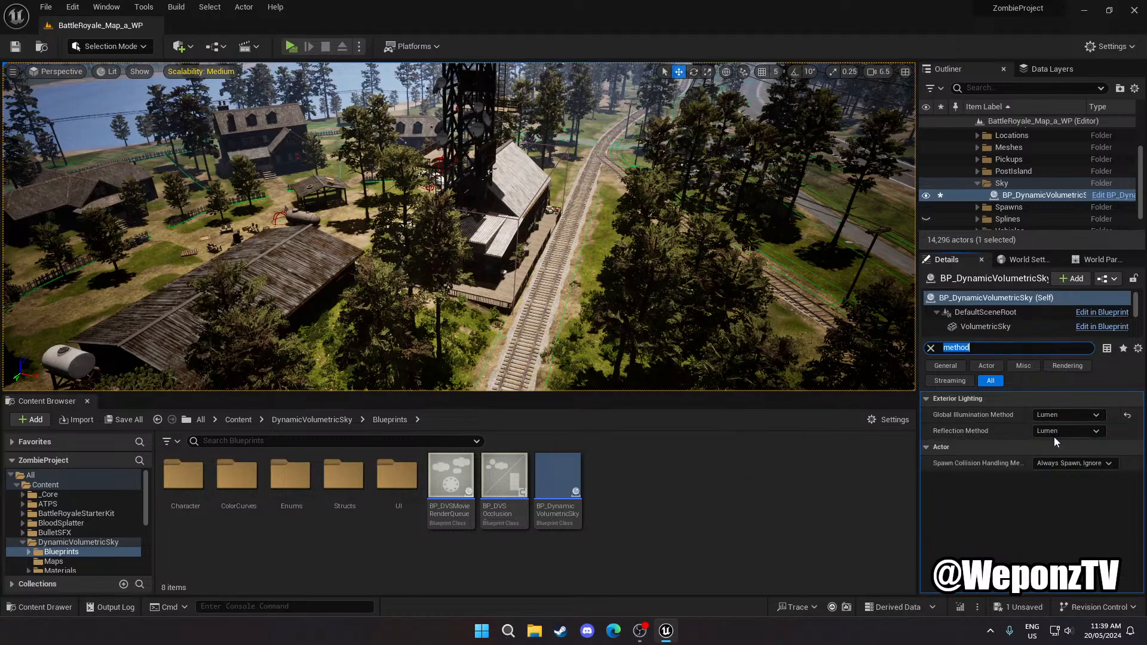
Save the current level and all other modified project files
{"action": "right_click_drag", "start_coordinate": [426, 313], "coordinate": [426, 257]}
{"action": "left_click", "coordinate": [40, 8]}
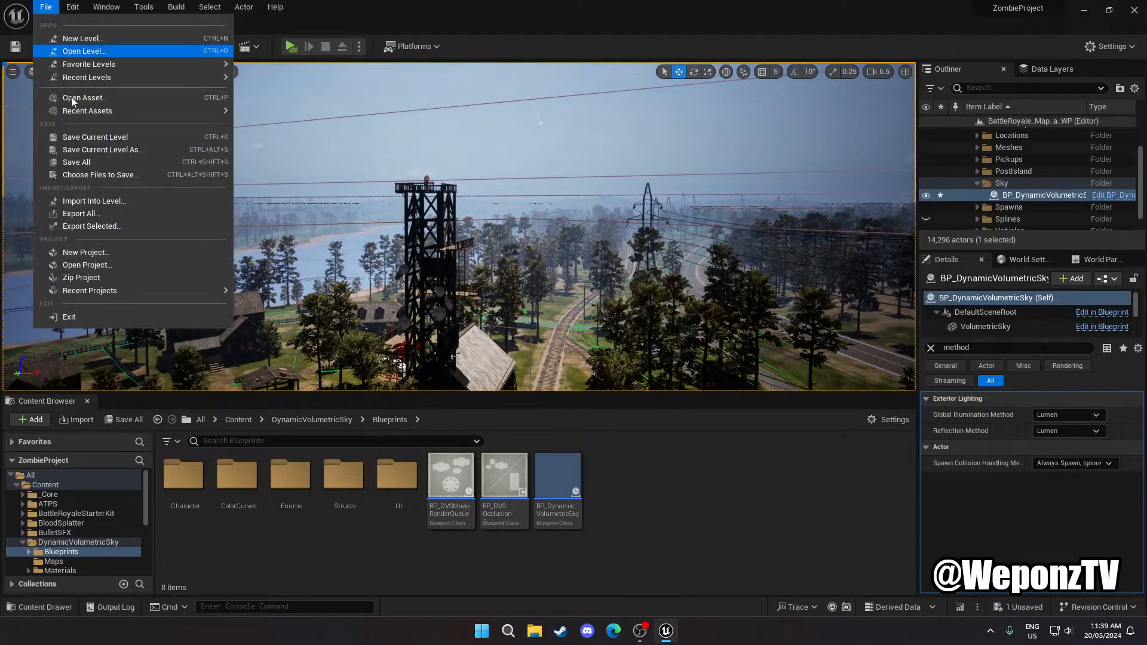
{"action": "left_click", "coordinate": [90, 142]}
{"action": "left_click", "coordinate": [43, 8]}
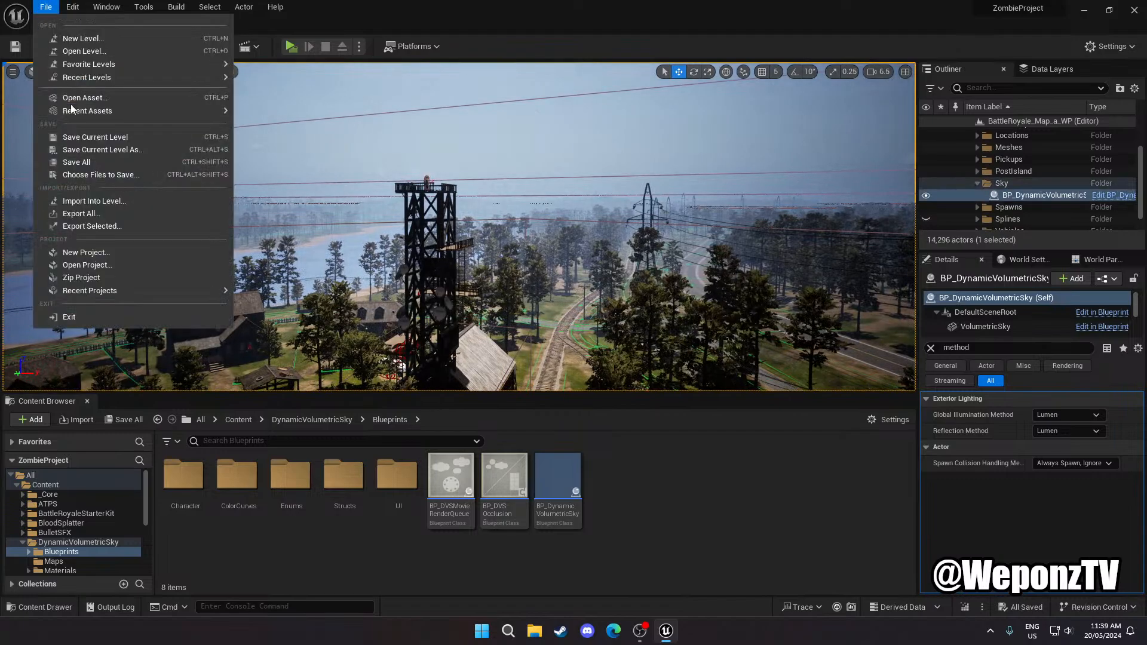
{"action": "left_click", "coordinate": [99, 163]}
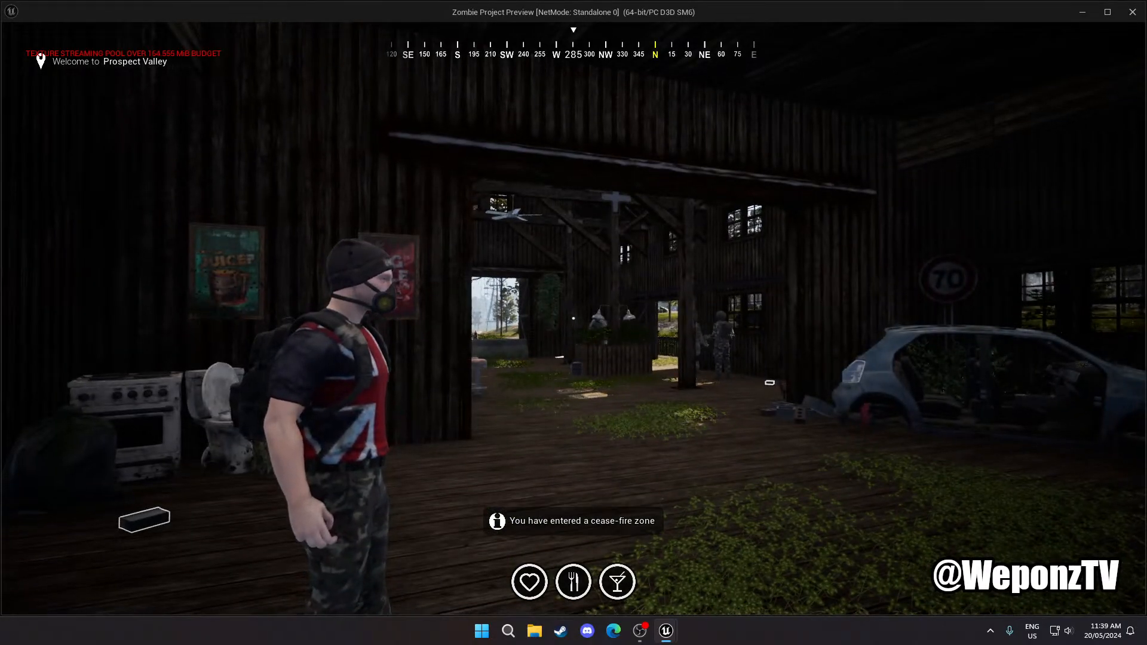
Walk the character through the wooden building and out onto its deck in the game preview to examine the Lumen lighting
{"action": "key", "text": "w"}
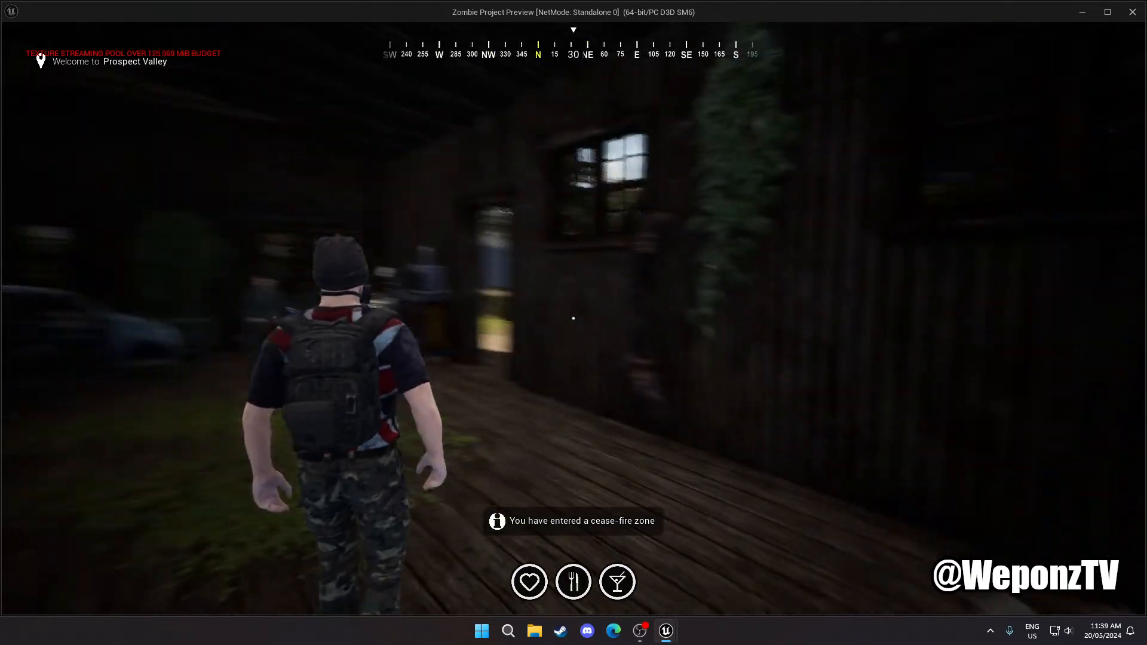
{"action": "key", "text": "a"}
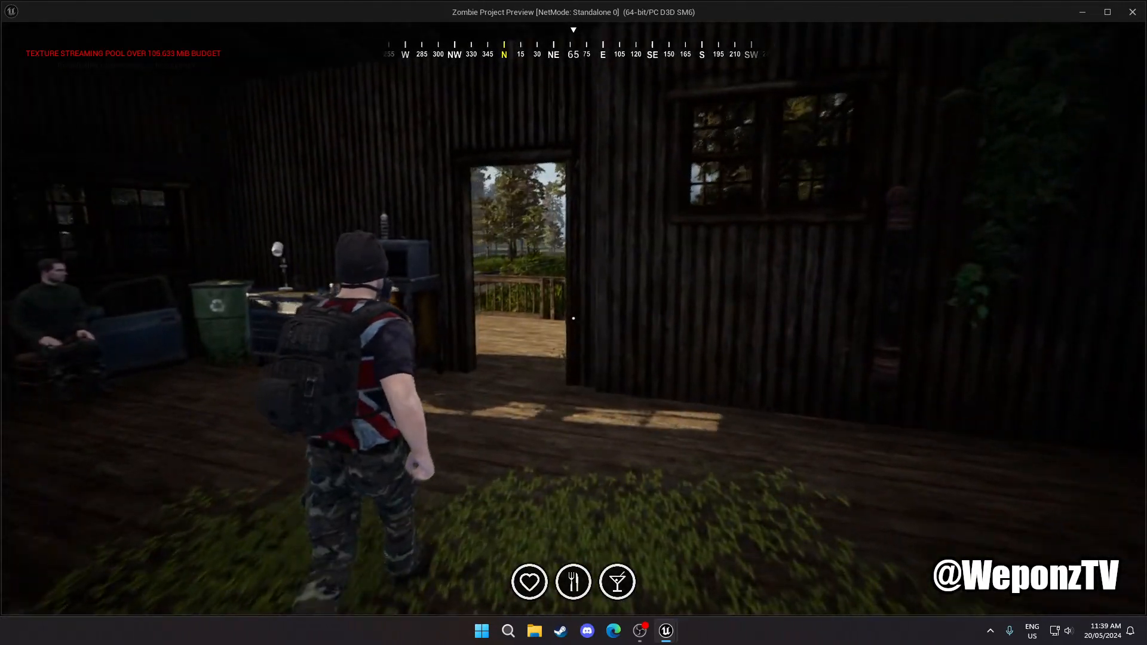
{"action": "key", "text": "w"}
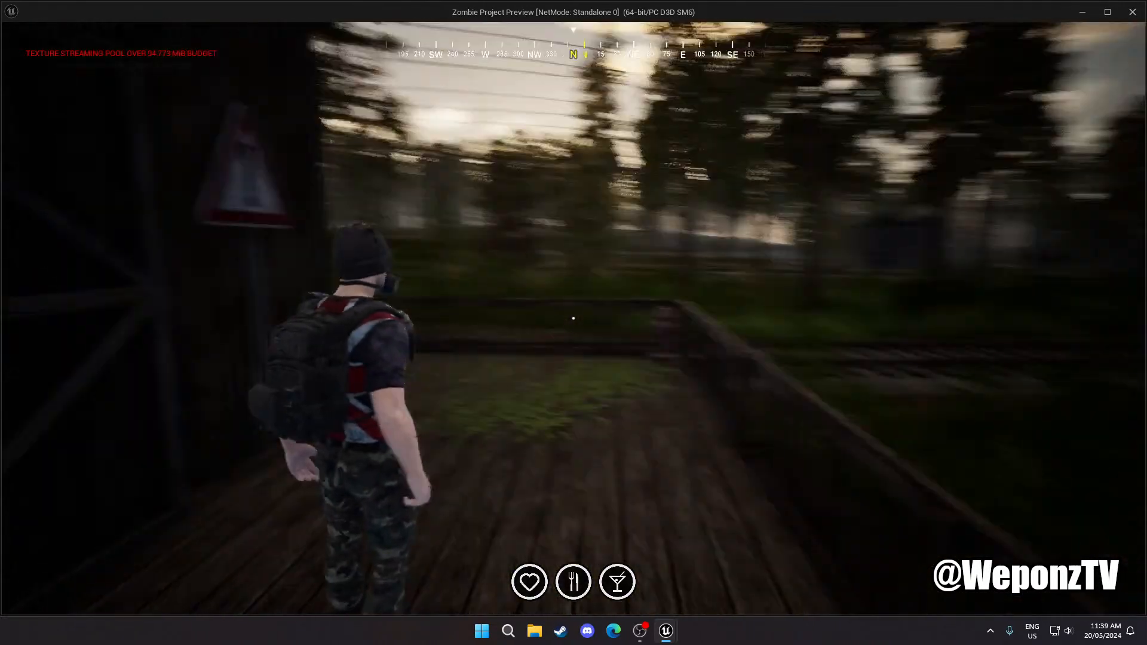
{"action": "key", "text": "n"}
{"action": "key", "text": "w"}
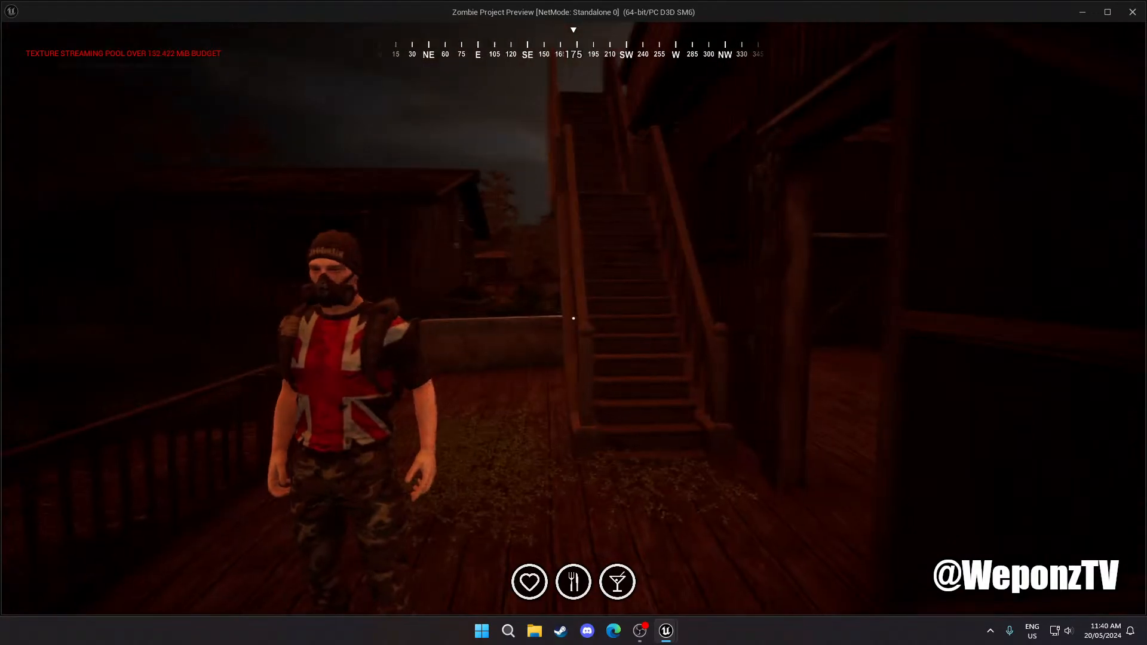
{"action": "key", "text": "w"}
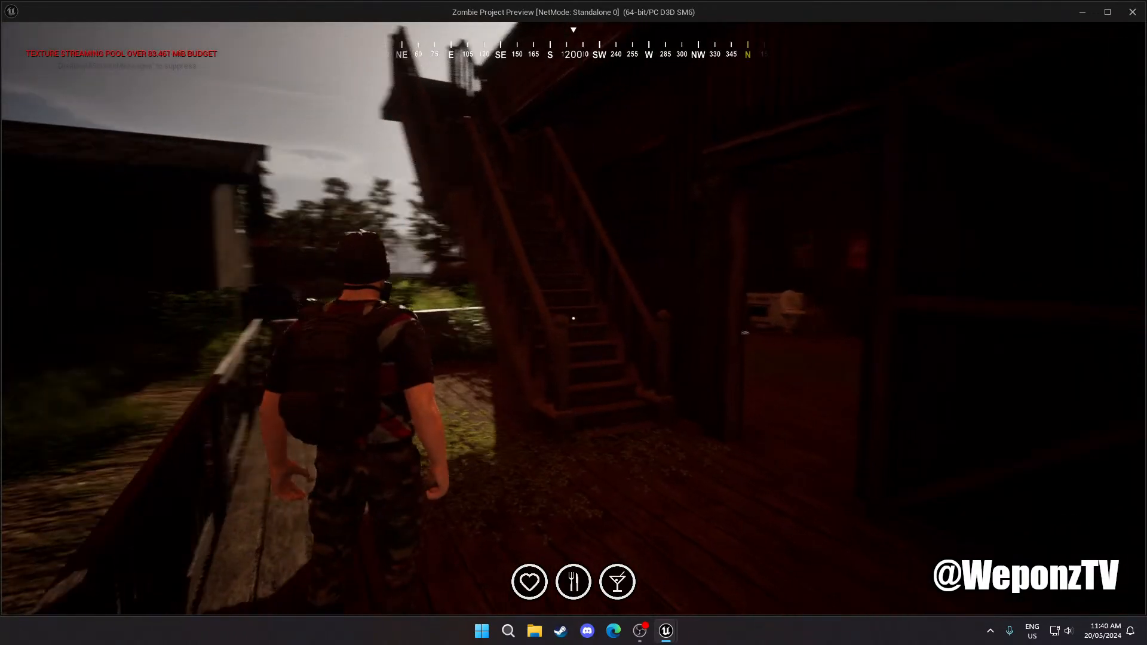
{"action": "key", "text": "w"}
{"action": "key", "text": "space"}
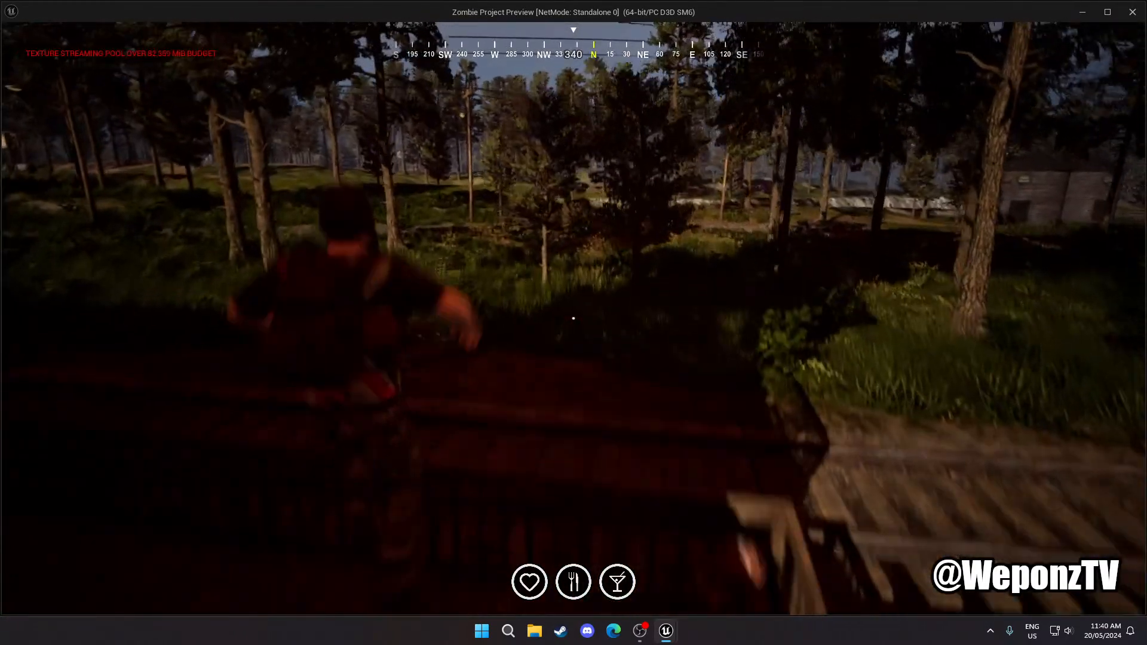
Run the character along the railway tracks outside the building to examine the outdoor lighting, and end the game preview
{"action": "key", "text": "w"}
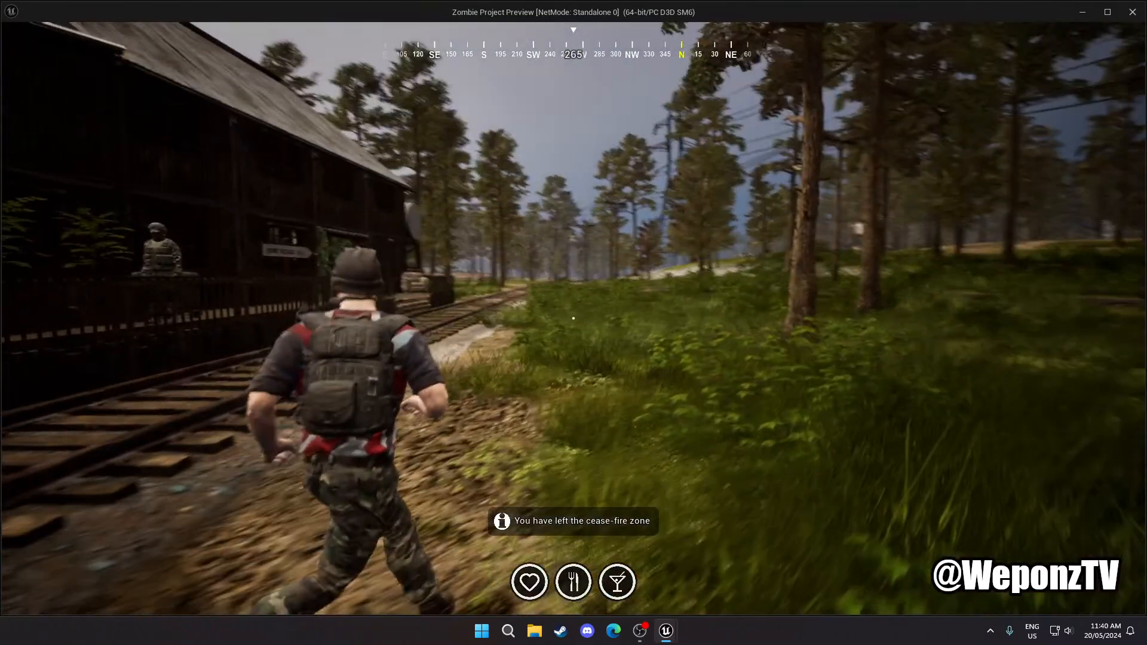
{"action": "key", "text": "w"}
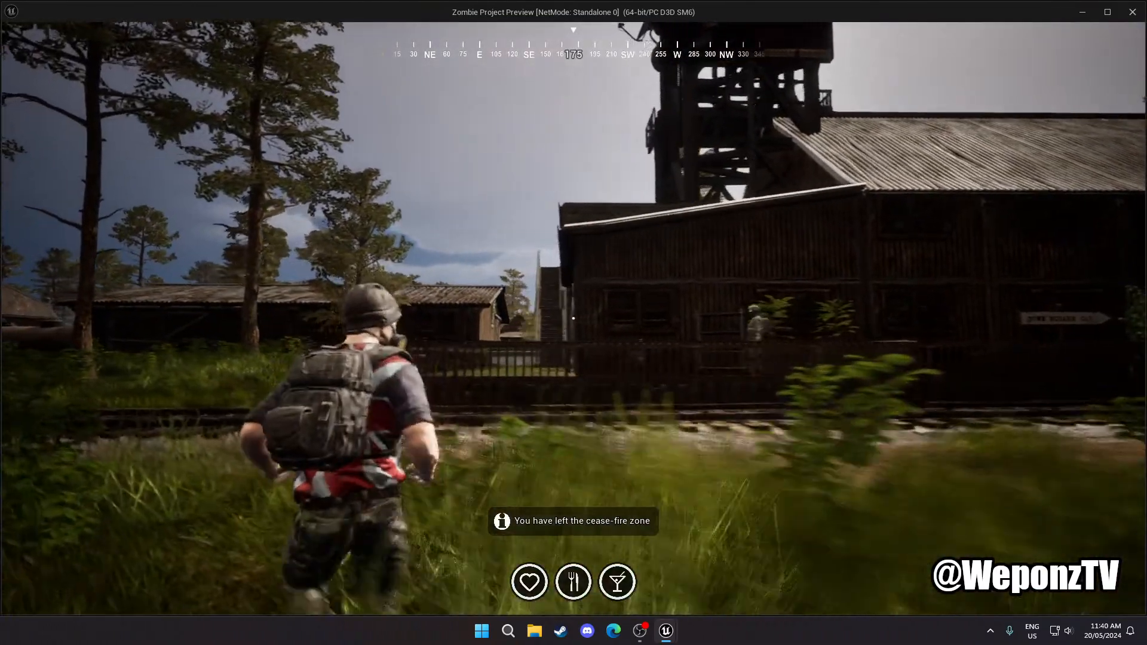
{"action": "key", "text": "w"}
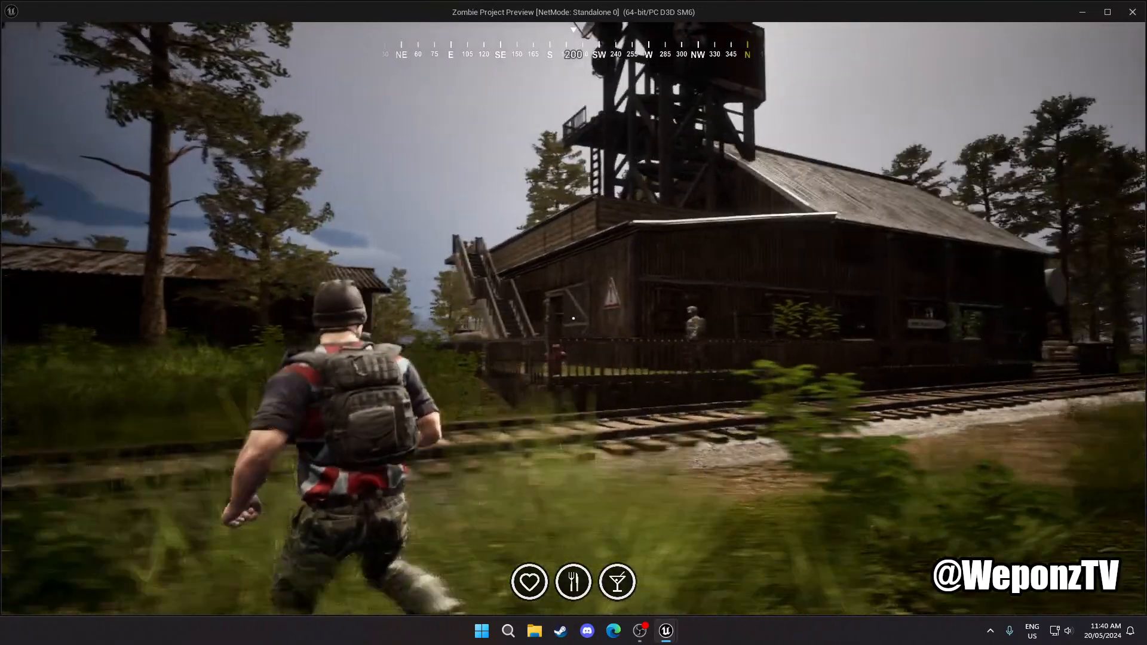
{"action": "key", "text": "w"}
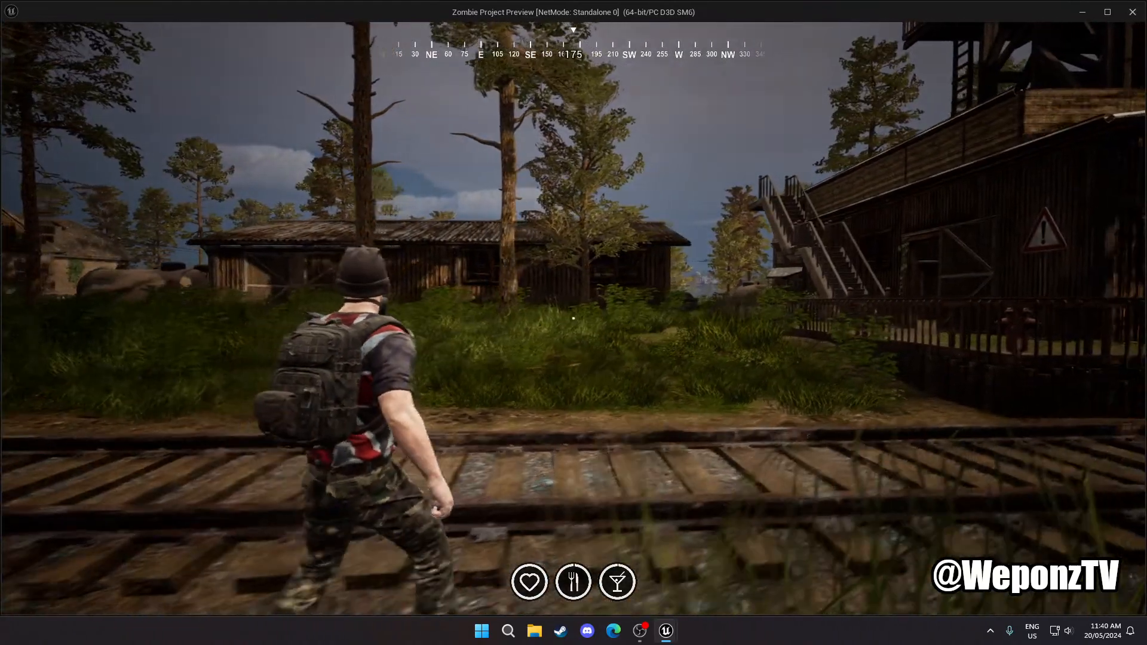
{"action": "key", "text": "w"}
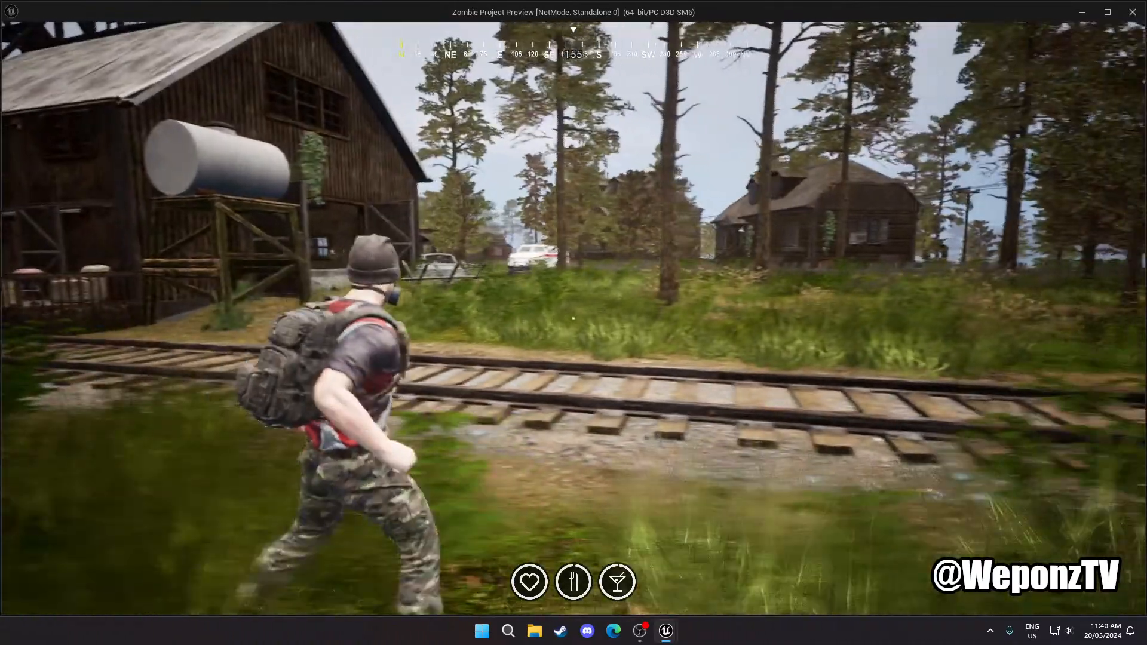
{"action": "key", "text": "Escape"}
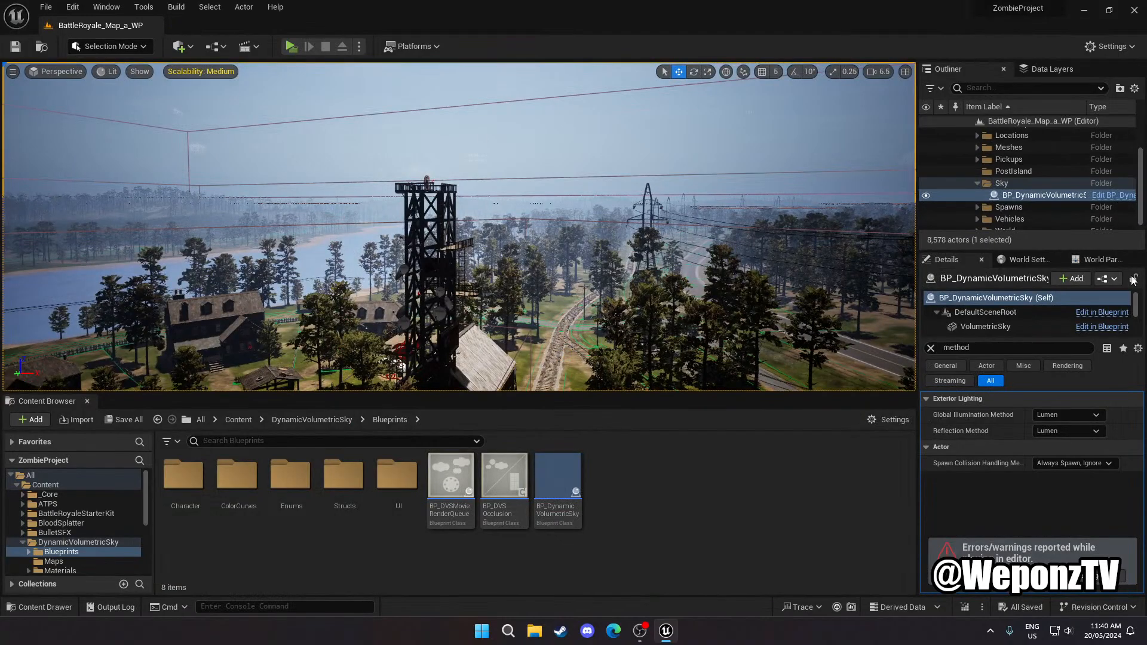
Set the sky actor's Global Illumination Method and Reflection Method to None and clear the property filter
{"action": "left_click", "coordinate": [1059, 415]}
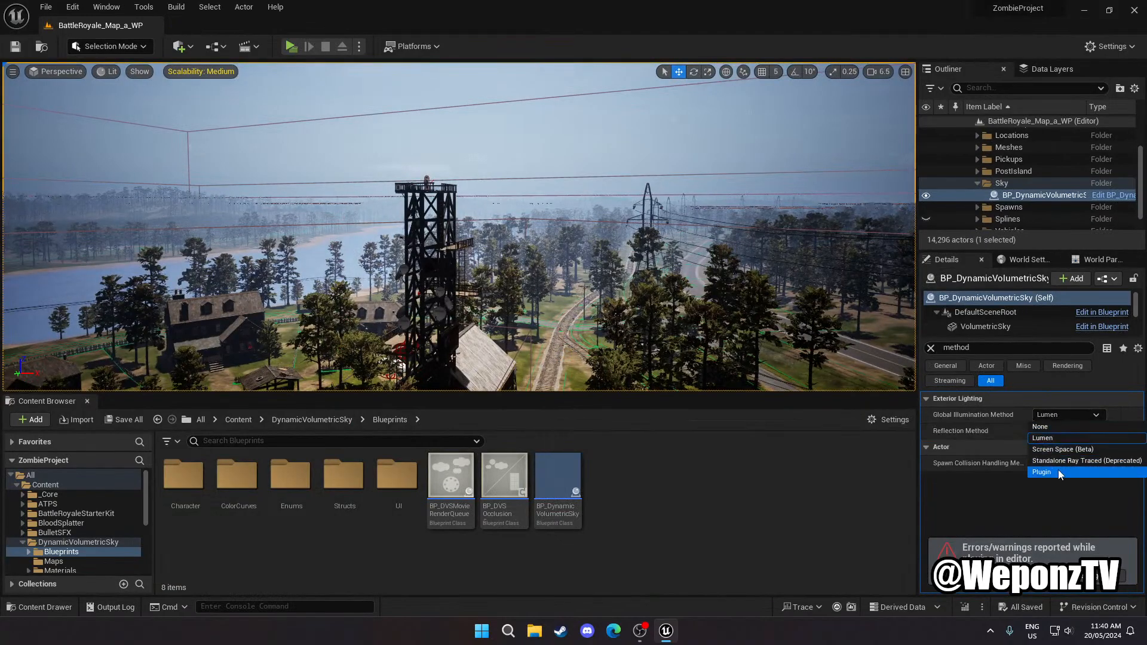
{"action": "left_click", "coordinate": [1057, 428]}
{"action": "left_click", "coordinate": [1059, 428]}
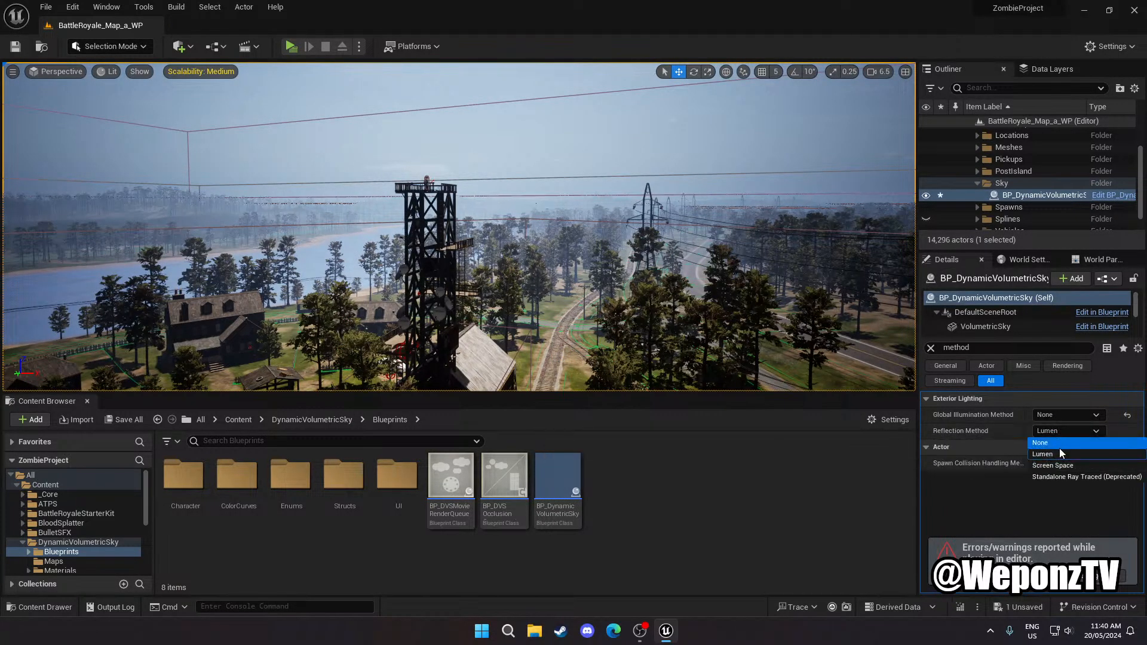
{"action": "left_click", "coordinate": [1060, 449]}
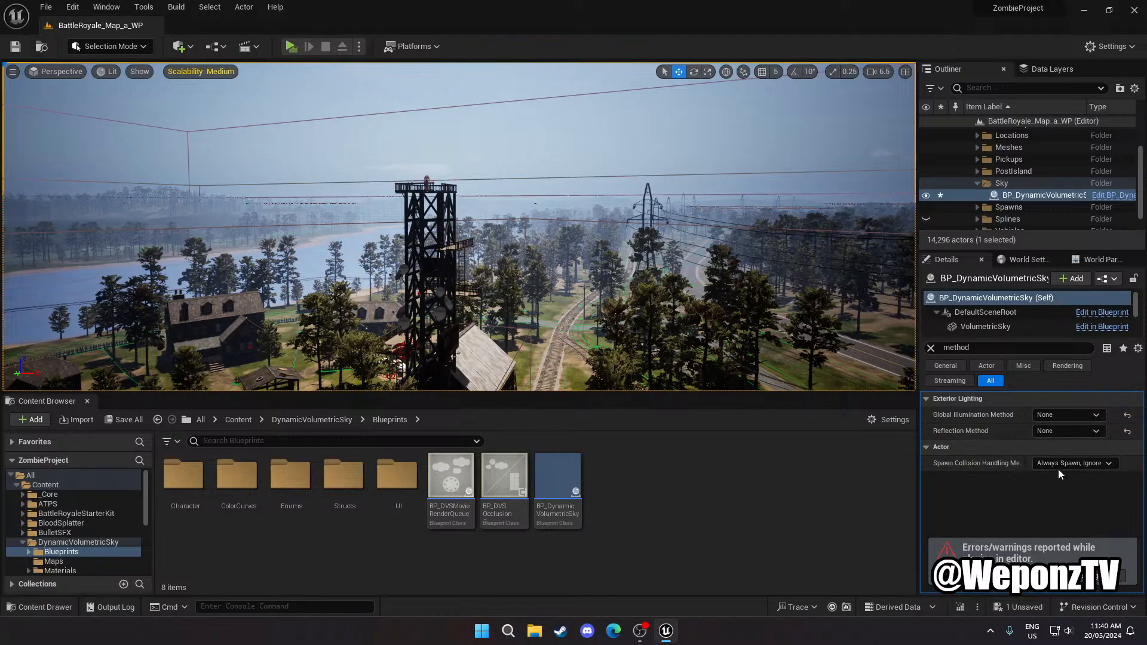
{"action": "left_click", "coordinate": [932, 348]}
Find the Lumen options in the project settings, set Dynamic Global Illumination Method and Reflection Method to None, and close the settings
{"action": "left_click", "coordinate": [72, 7]}
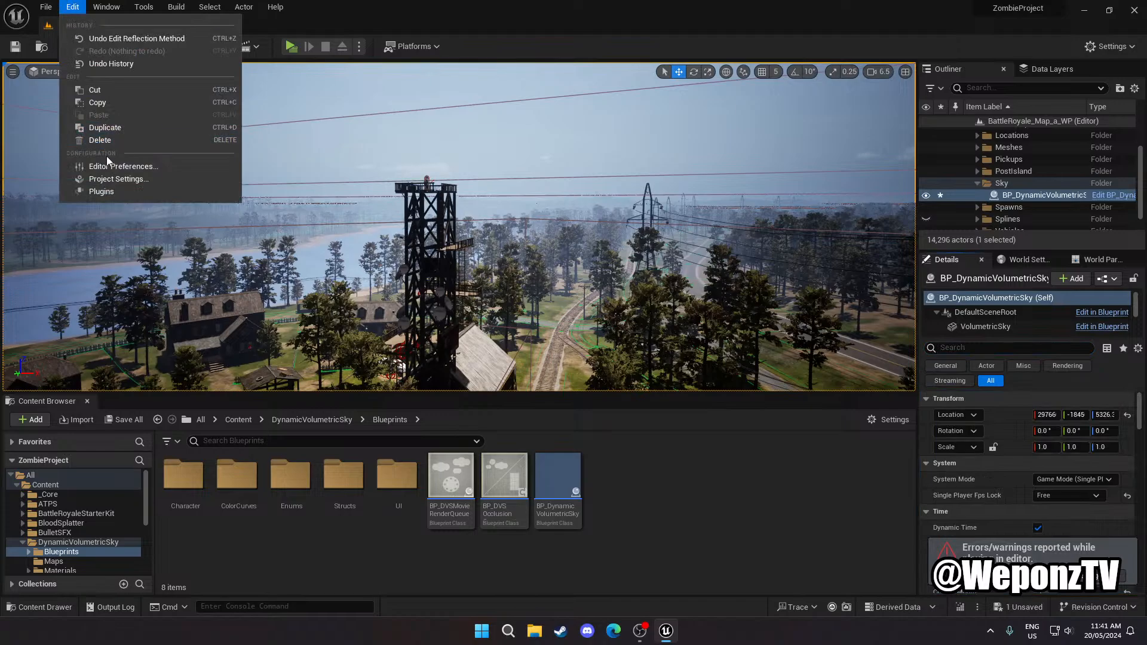
{"action": "left_click", "coordinate": [116, 178]}
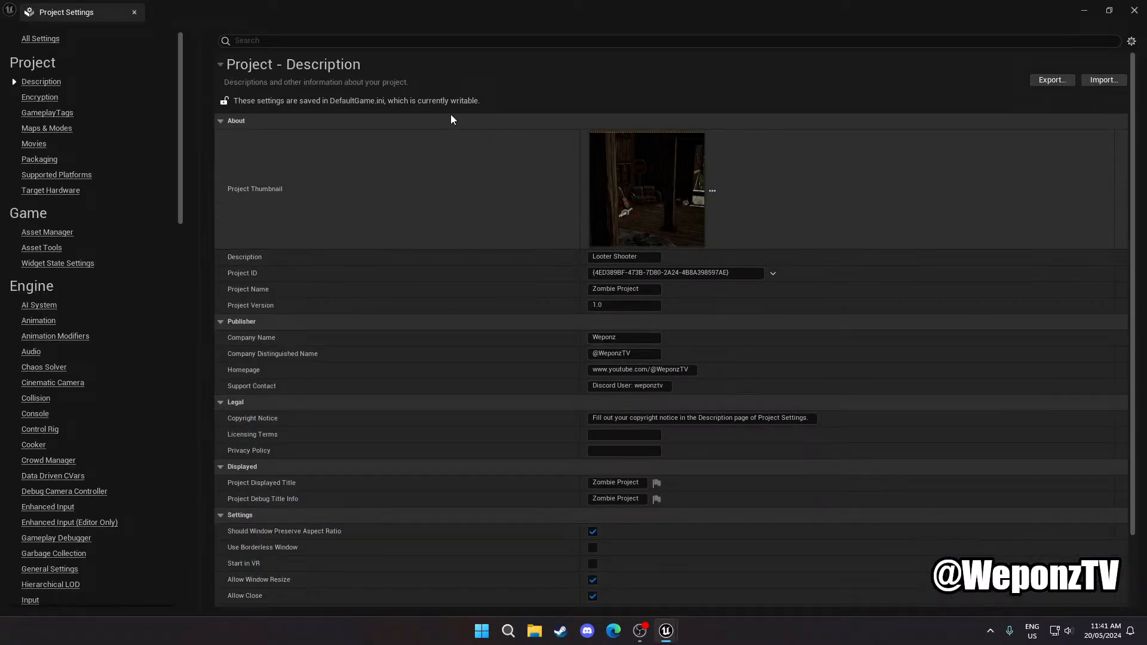
{"action": "left_click", "coordinate": [348, 40]}
{"action": "type", "text": "lumen"}
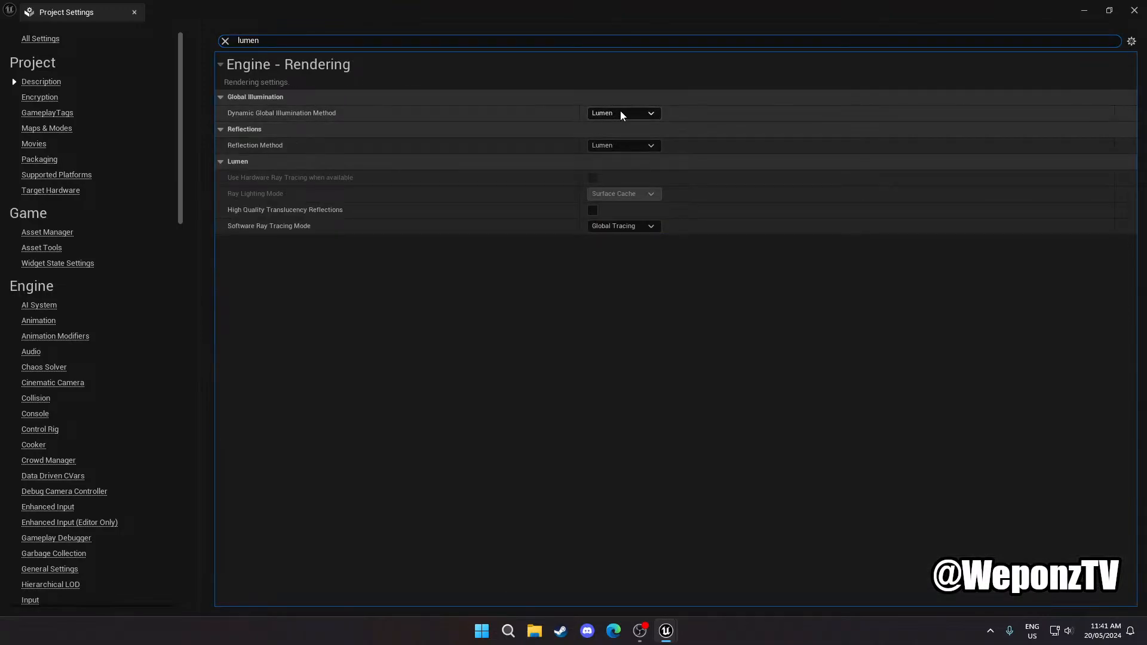
{"action": "left_click", "coordinate": [621, 112]}
{"action": "left_click", "coordinate": [615, 136]}
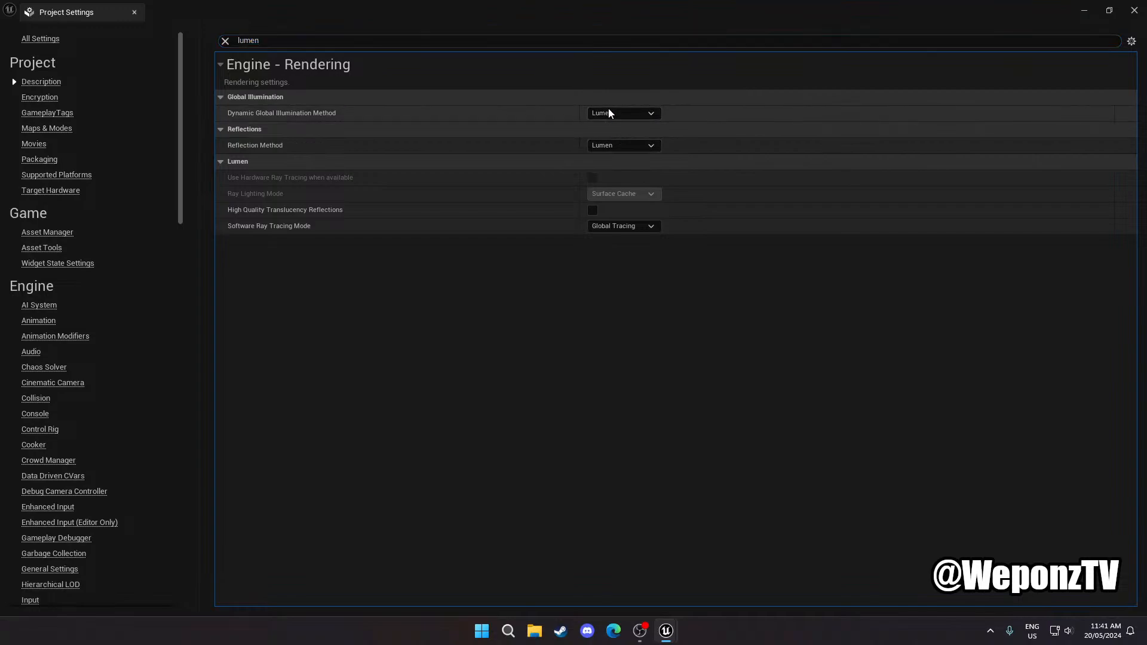
{"action": "left_click", "coordinate": [615, 113]}
{"action": "left_click", "coordinate": [606, 120]}
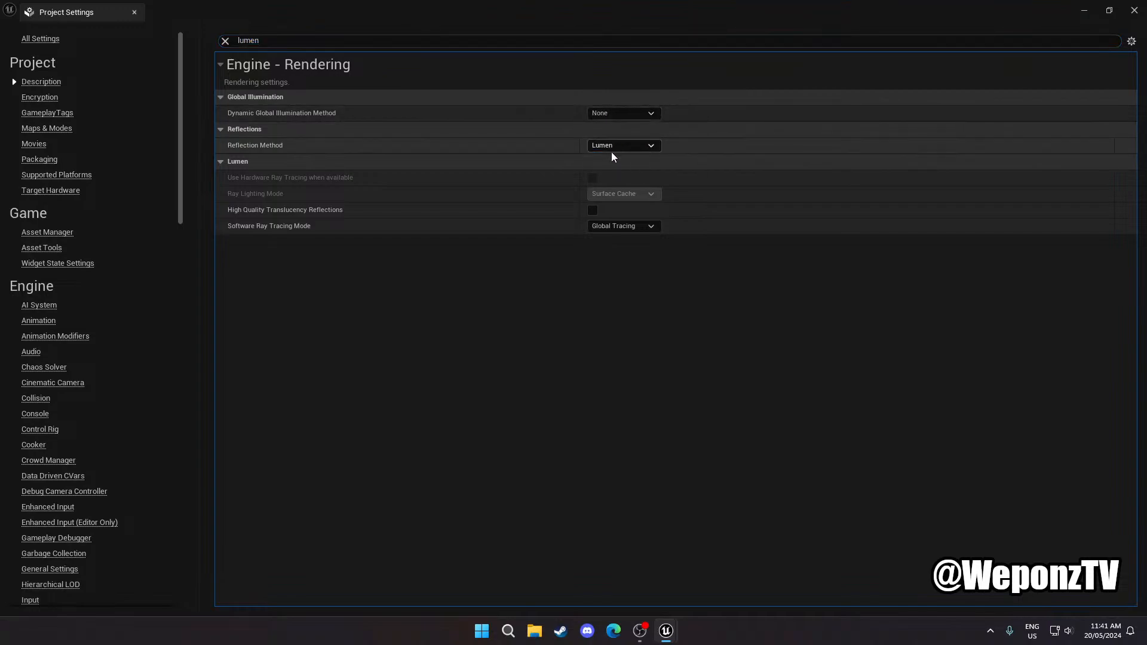
{"action": "left_click", "coordinate": [612, 147]}
{"action": "left_click", "coordinate": [612, 155]}
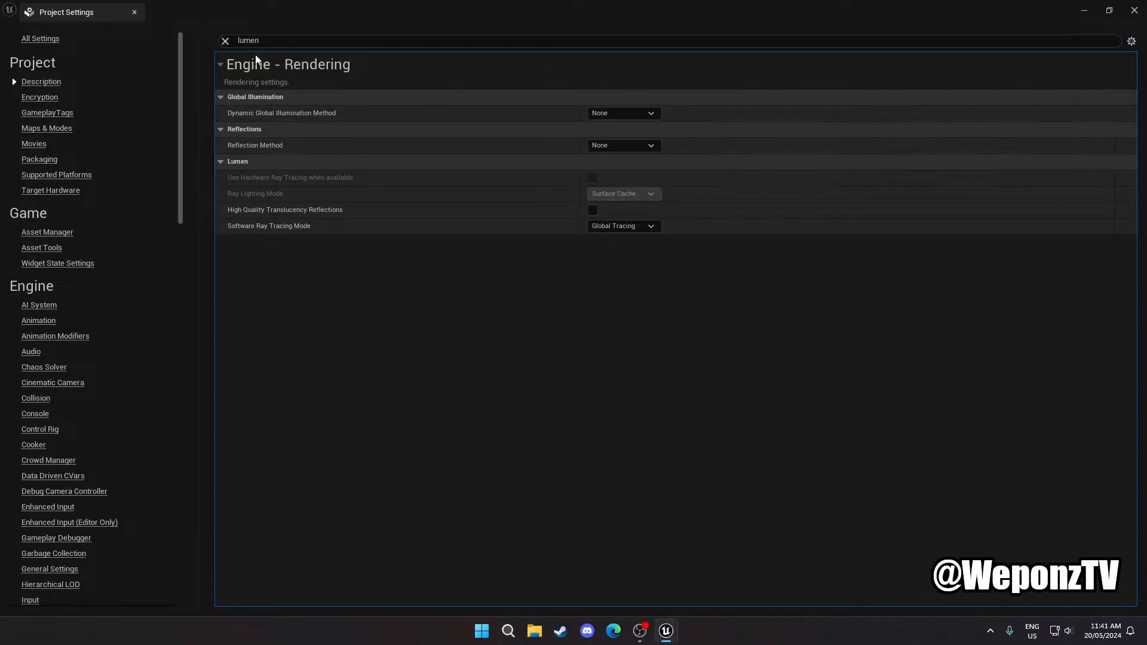
{"action": "left_click", "coordinate": [225, 41]}
{"action": "left_click", "coordinate": [1133, 11]}
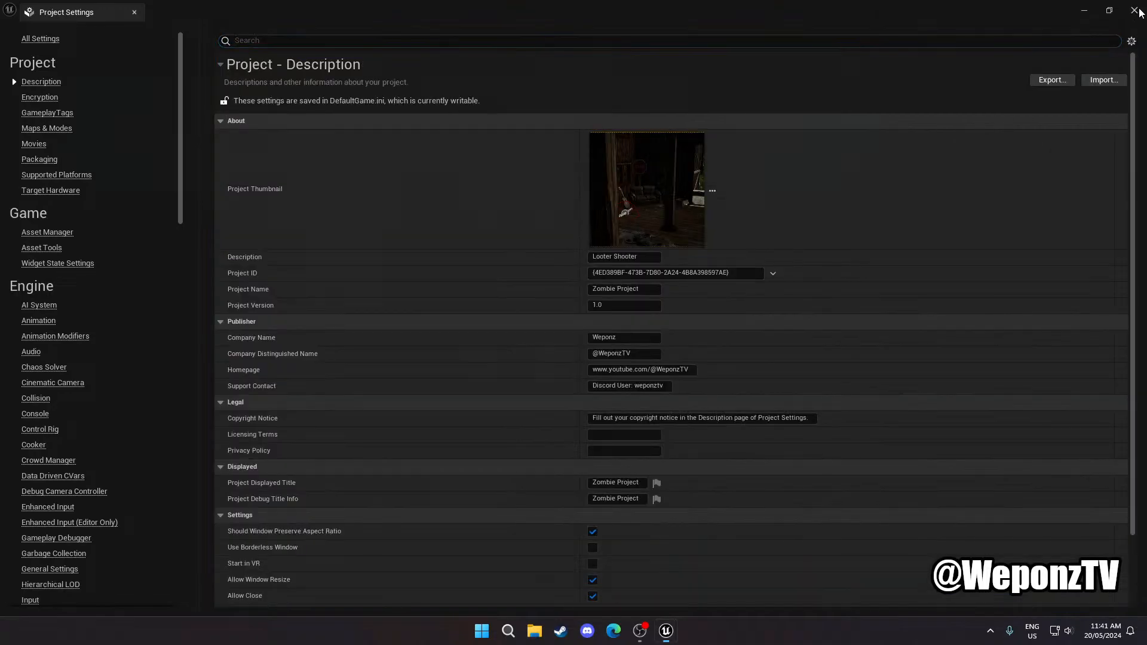
Set the sky actor's Sky Brightness to 3.0 in its Exterior Lighting properties
{"action": "scroll", "coordinate": [1032, 478], "scroll_direction": "down", "scroll_amount": 8}
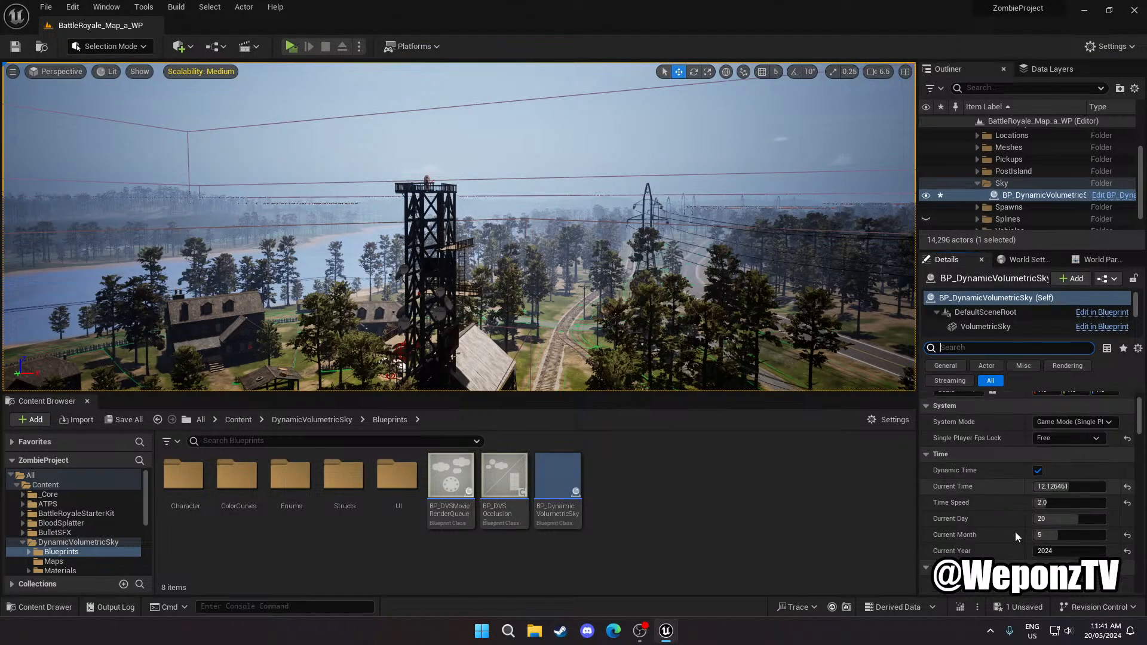
{"action": "scroll", "coordinate": [1026, 489], "scroll_direction": "down", "scroll_amount": 8}
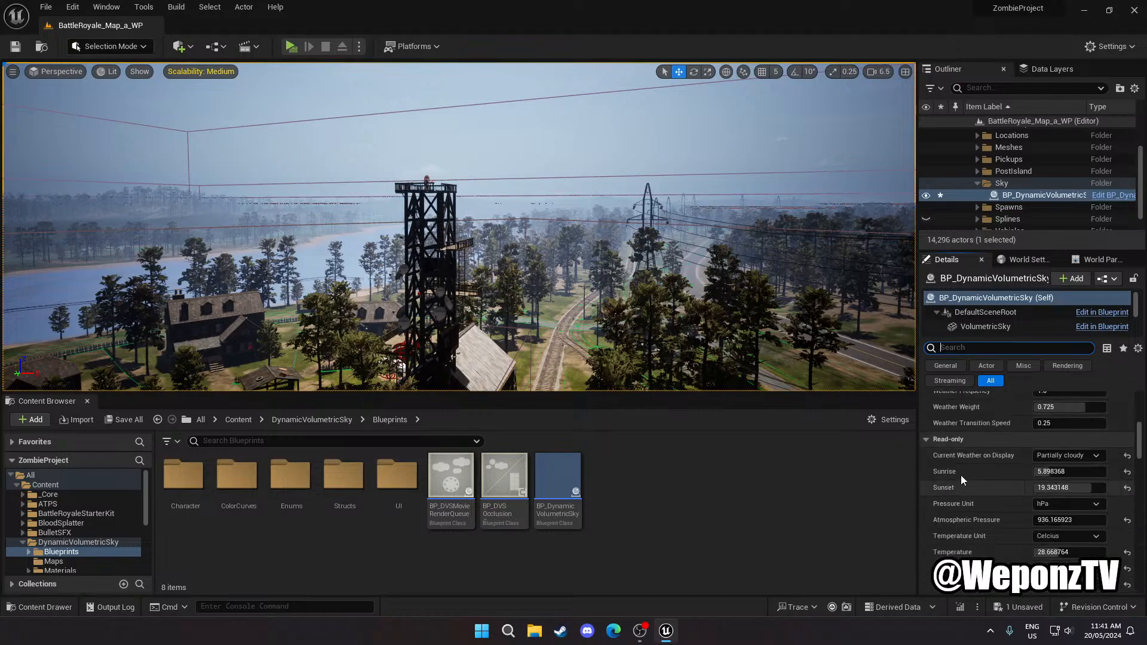
{"action": "scroll", "coordinate": [981, 508], "scroll_direction": "down", "scroll_amount": 4}
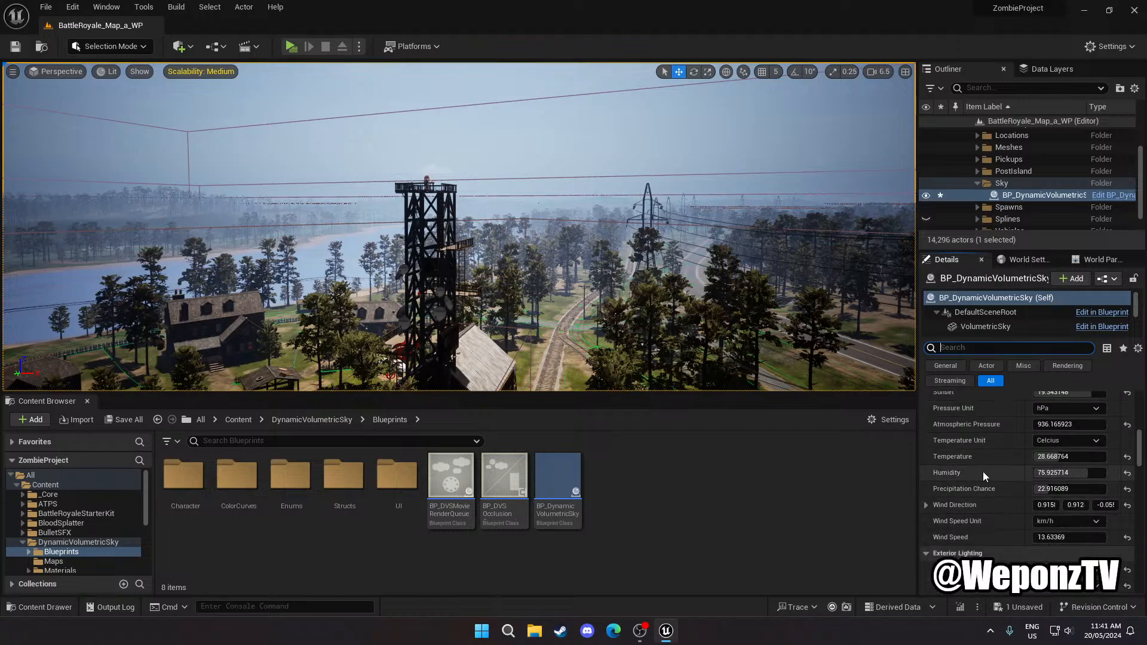
{"action": "scroll", "coordinate": [983, 506], "scroll_direction": "down", "scroll_amount": 5}
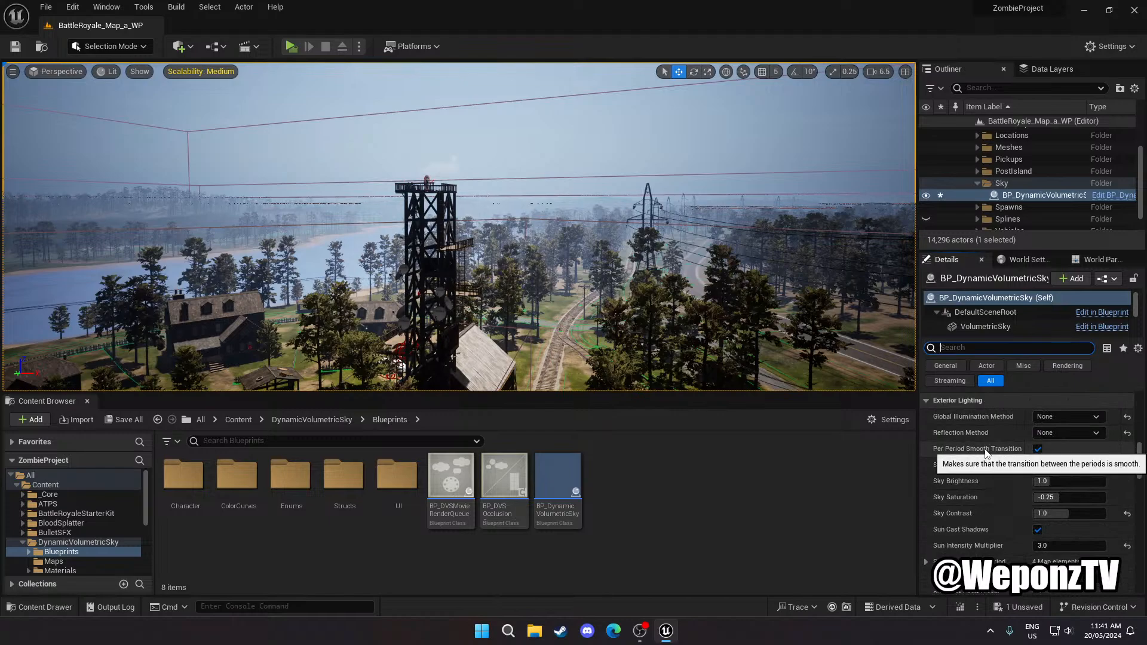
{"action": "left_click", "coordinate": [1049, 481]}
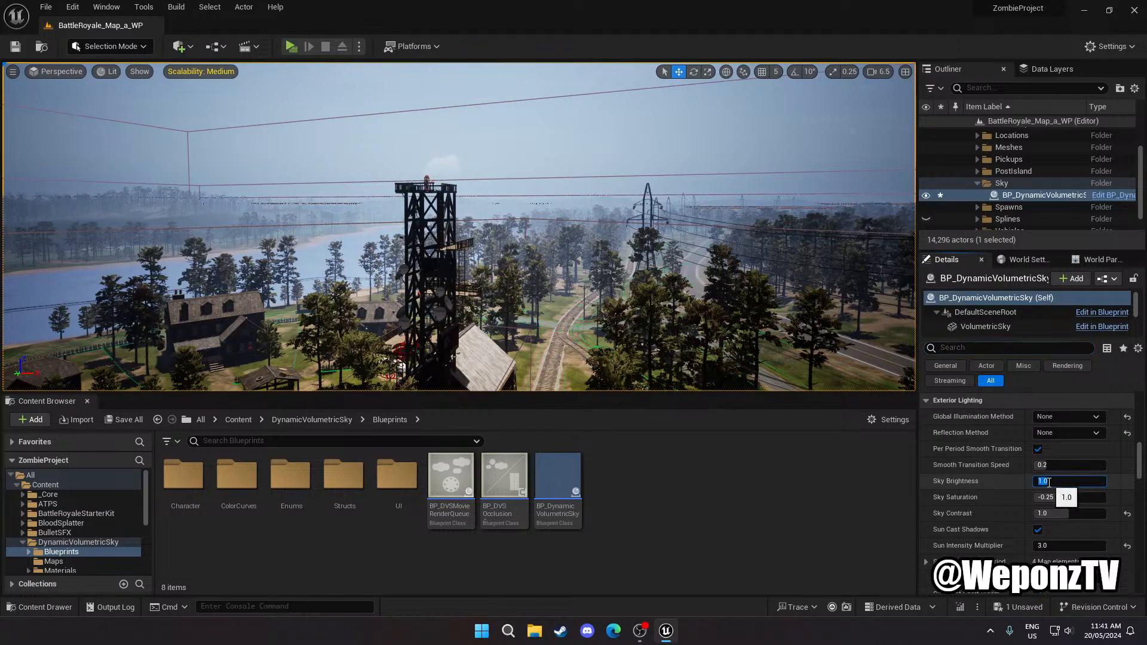
{"action": "type", "text": "3"}
{"action": "key", "text": "Return"}
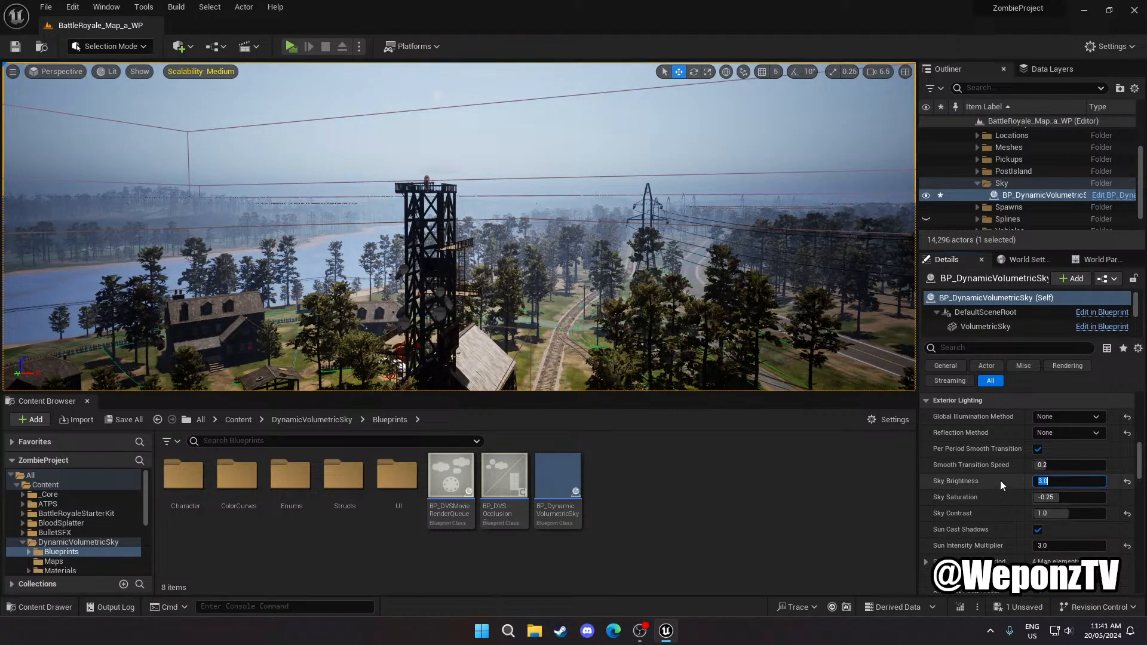
Set the Sky Contrast to 2.0 and check the sky from ground level near the tower
{"action": "scroll", "coordinate": [1004, 484], "scroll_direction": "down", "scroll_amount": 2}
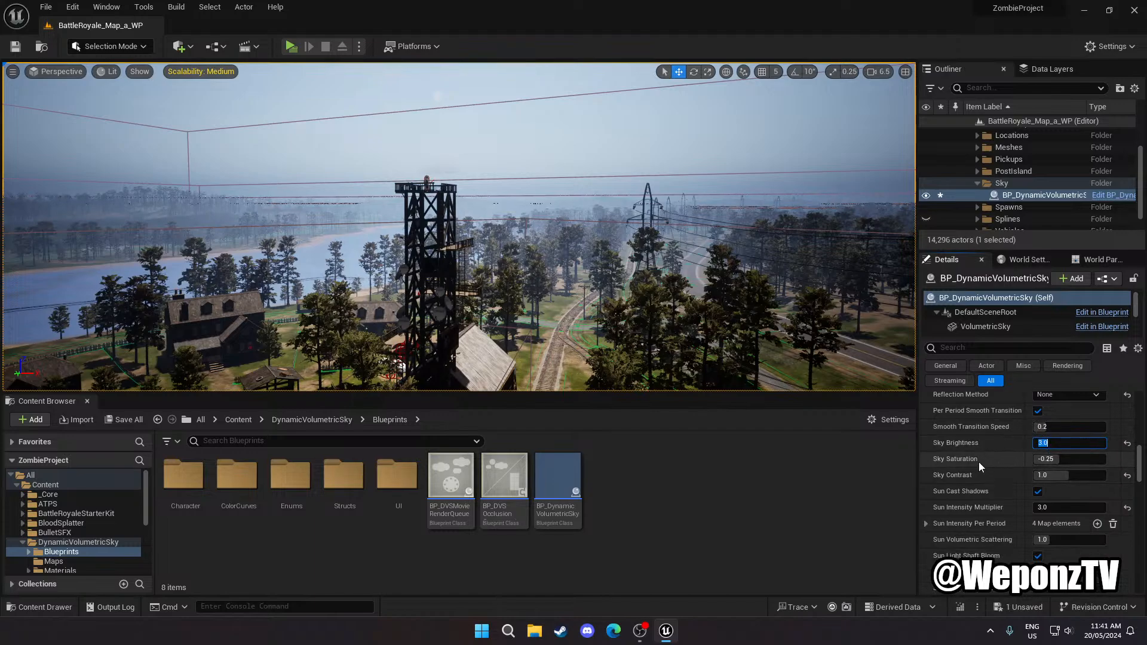
{"action": "left_click", "coordinate": [1050, 477]}
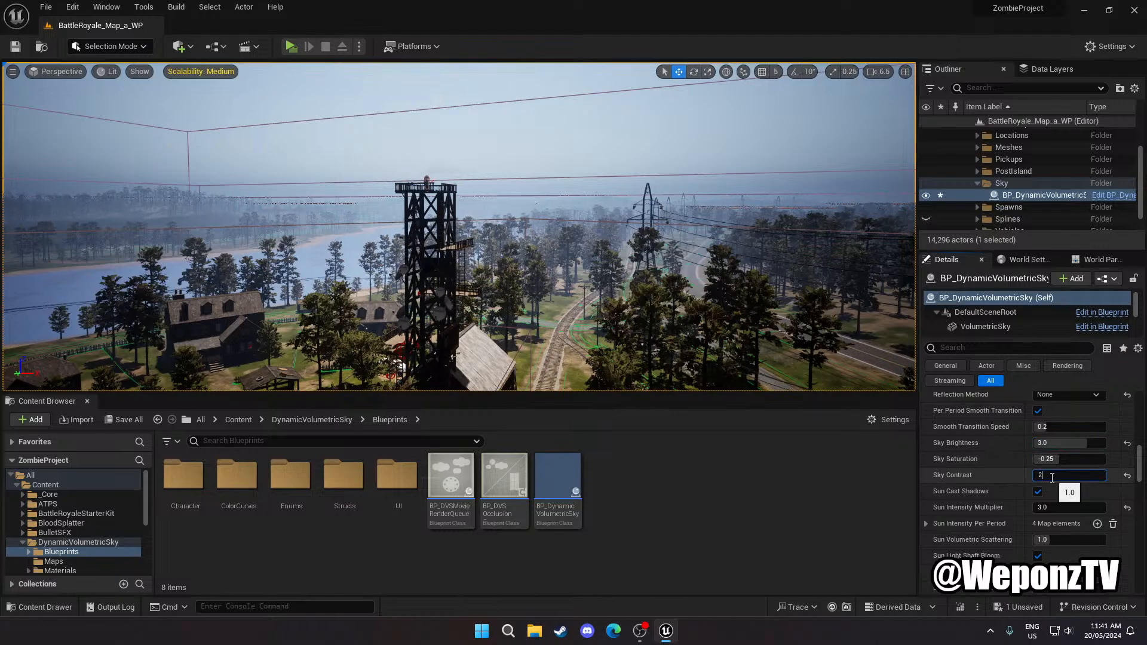
{"action": "key", "text": "Return"}
{"action": "right_click_drag", "start_coordinate": [780, 283], "coordinate": [412, 107]}
Set the sky's Current Time to about 19.04 and examine the evening lighting around the barn and railway tracks
{"action": "scroll", "coordinate": [299, 293], "scroll_direction": "down", "scroll_amount": 7}
{"action": "scroll", "coordinate": [1105, 460], "scroll_direction": "up", "scroll_amount": 10}
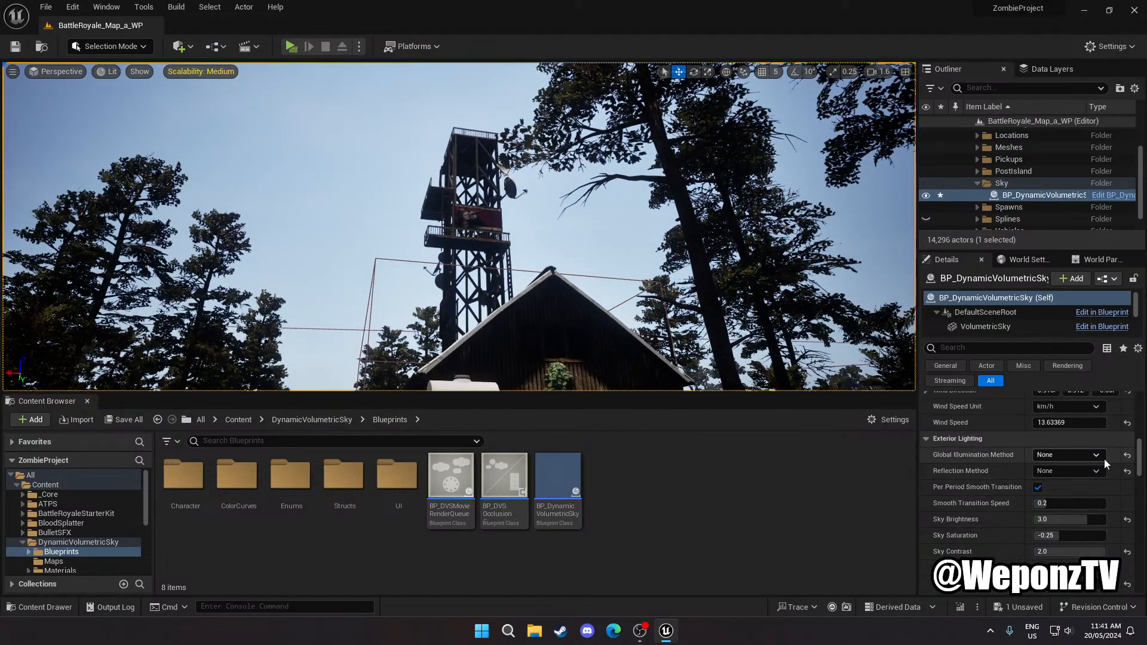
{"action": "scroll", "coordinate": [1104, 474], "scroll_direction": "up", "scroll_amount": 5}
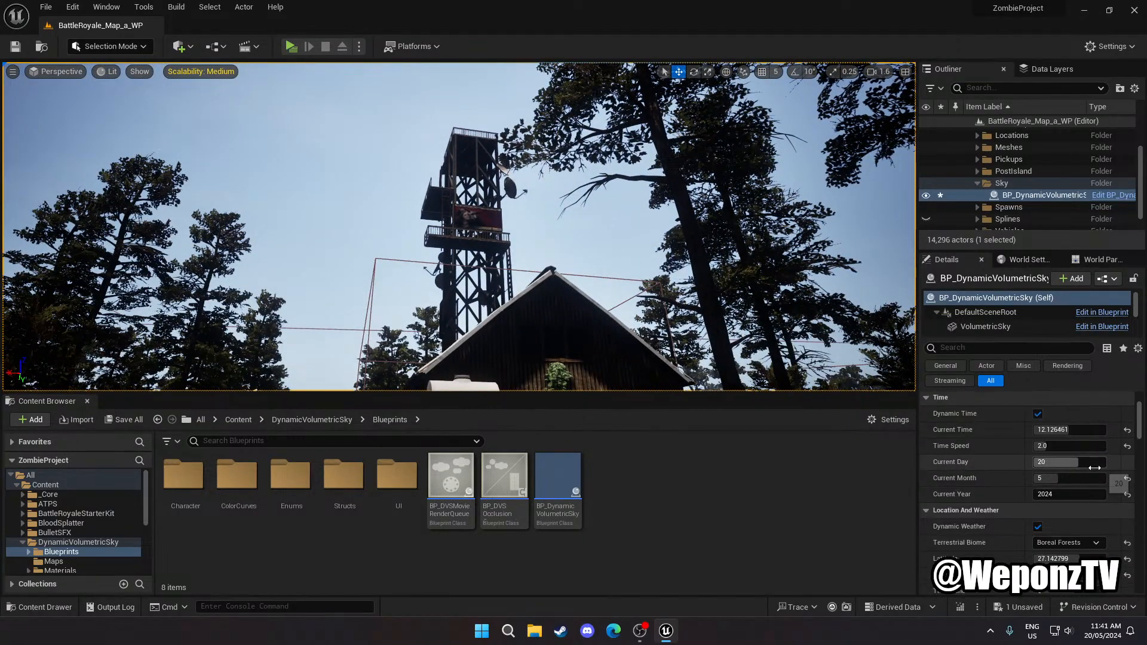
{"action": "mouse_move", "coordinate": [1053, 430]}
{"action": "left_mouse_down"}
{"action": "mouse_move", "coordinate": [1084, 430]}
{"action": "mouse_move", "coordinate": [1065, 430]}
{"action": "left_mouse_up"}
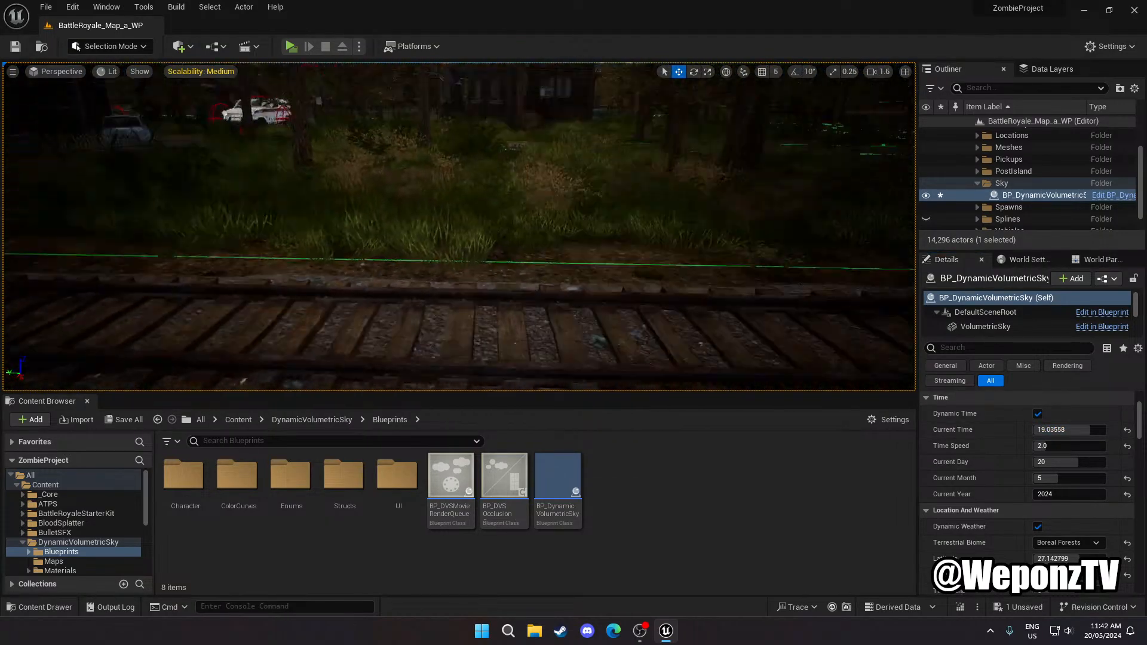
{"action": "right_click_drag", "start_coordinate": [459, 227], "coordinate": [580, 168]}
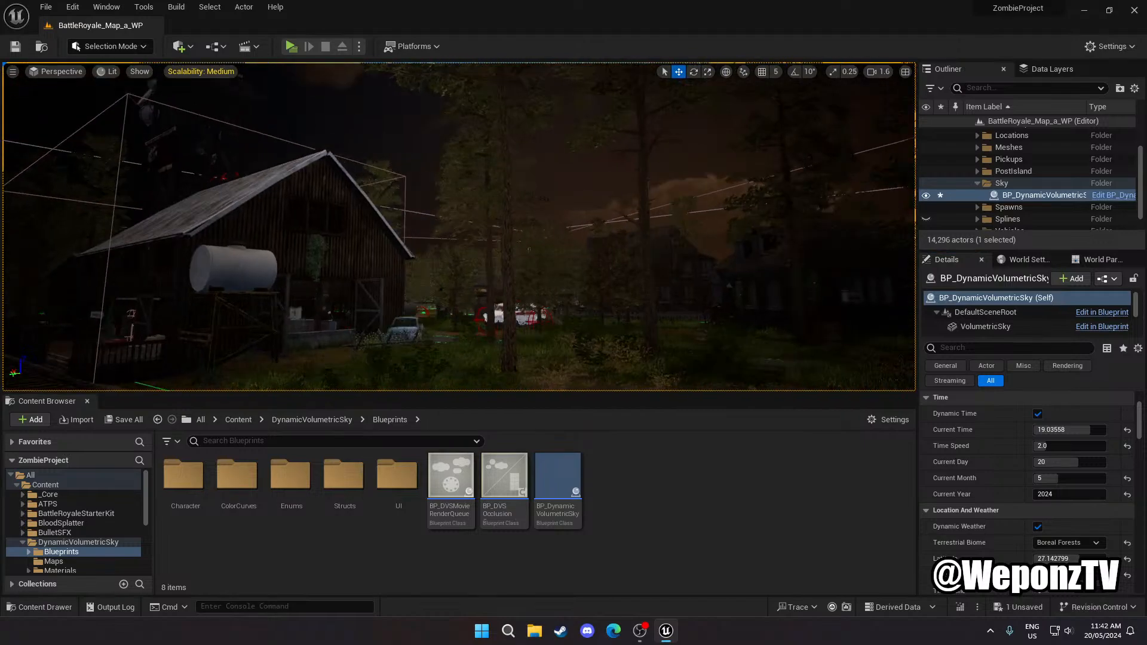
{"action": "right_click_drag", "start_coordinate": [459, 227], "coordinate": [604, 311]}
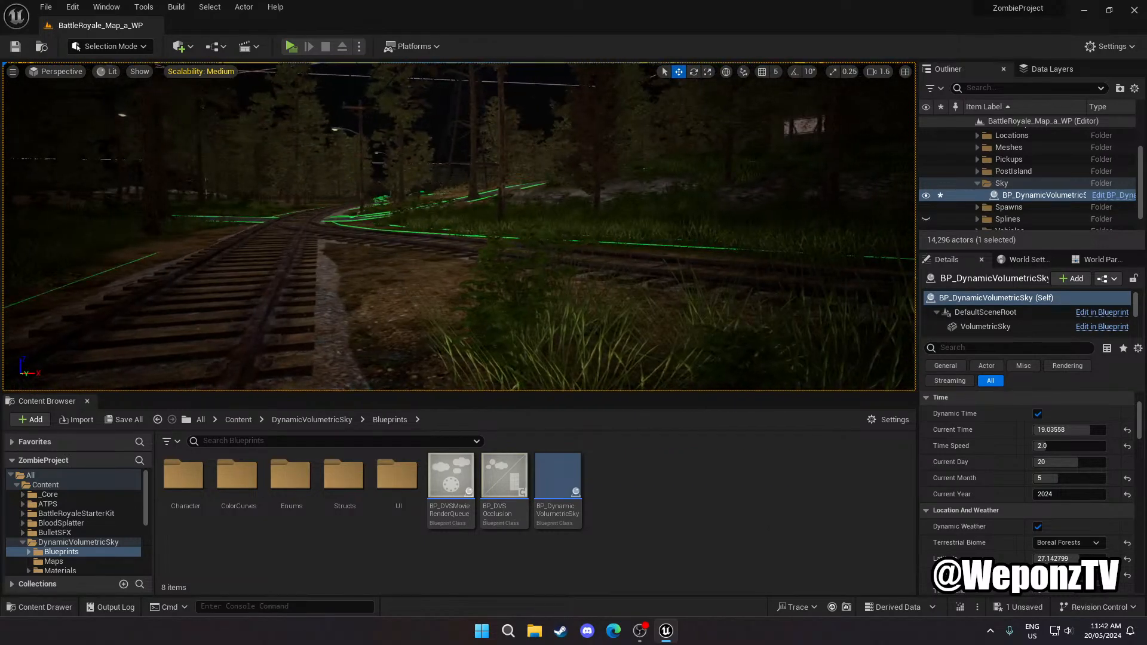
Set the sky's Current Time to about 5.57 and look at the early-morning lighting in the forest
{"action": "left_click", "coordinate": [1047, 429]}
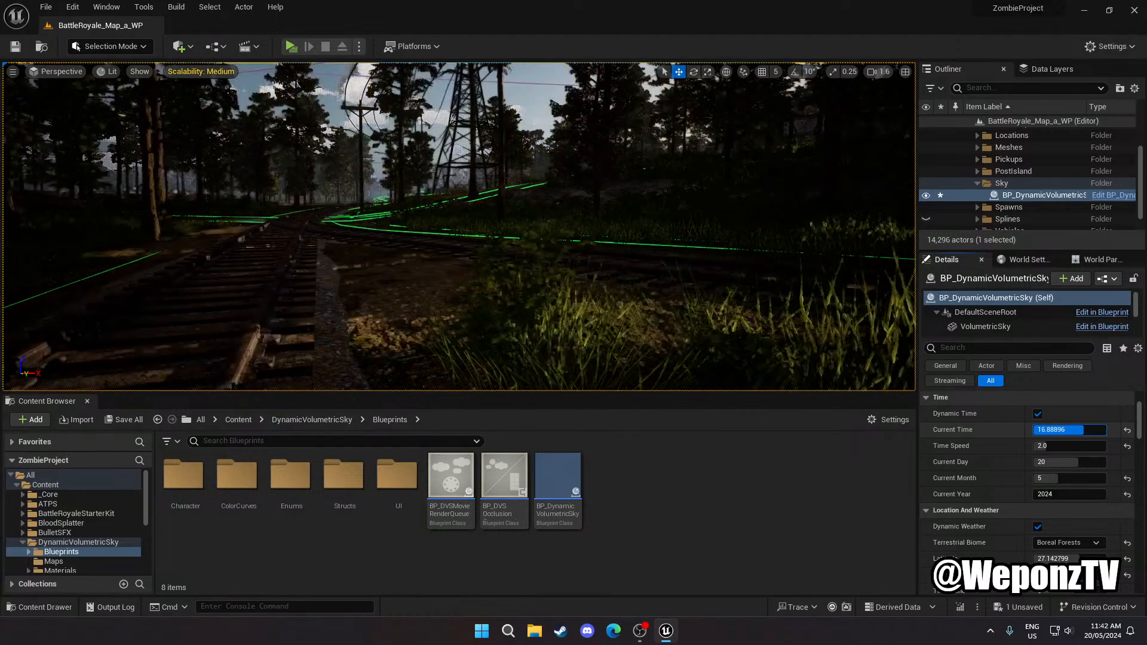
{"action": "mouse_move", "coordinate": [1051, 430]}
{"action": "left_mouse_down"}
{"action": "mouse_move", "coordinate": [1041, 429]}
{"action": "mouse_move", "coordinate": [1105, 430]}
{"action": "mouse_move", "coordinate": [1051, 429]}
{"action": "left_mouse_up"}
{"action": "right_click_drag", "start_coordinate": [679, 215], "coordinate": [445, 188]}
Review the sky actor's time, weather, read-only and exterior lighting properties down to the sun settings
{"action": "scroll", "coordinate": [1009, 494], "scroll_direction": "down", "scroll_amount": 6}
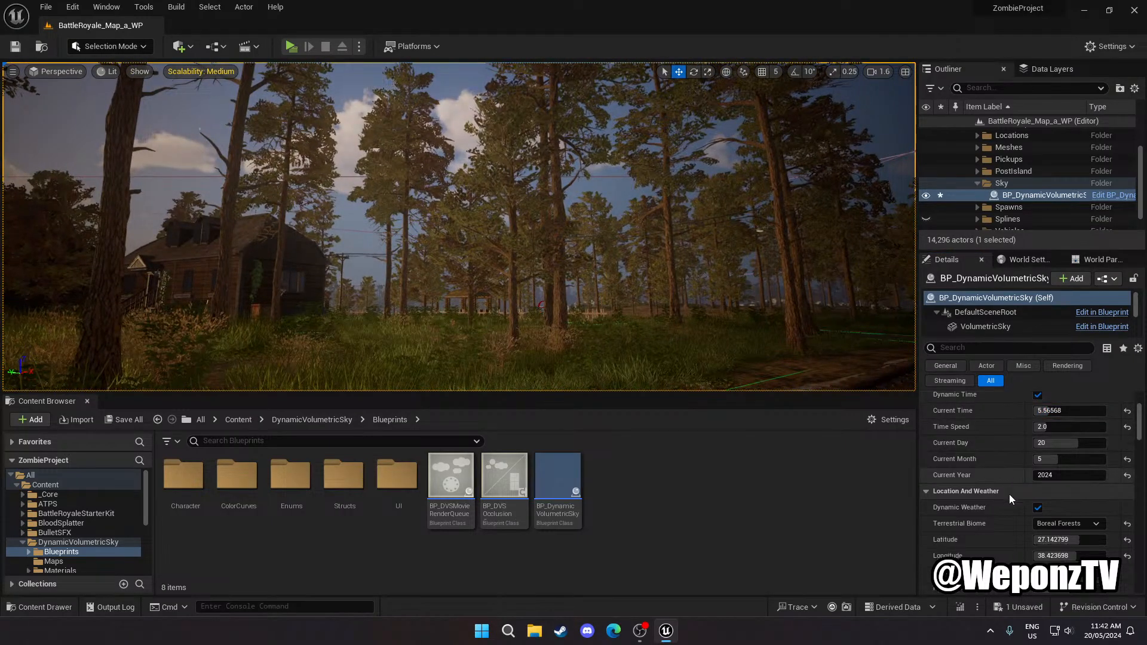
{"action": "scroll", "coordinate": [1005, 483], "scroll_direction": "down", "scroll_amount": 2}
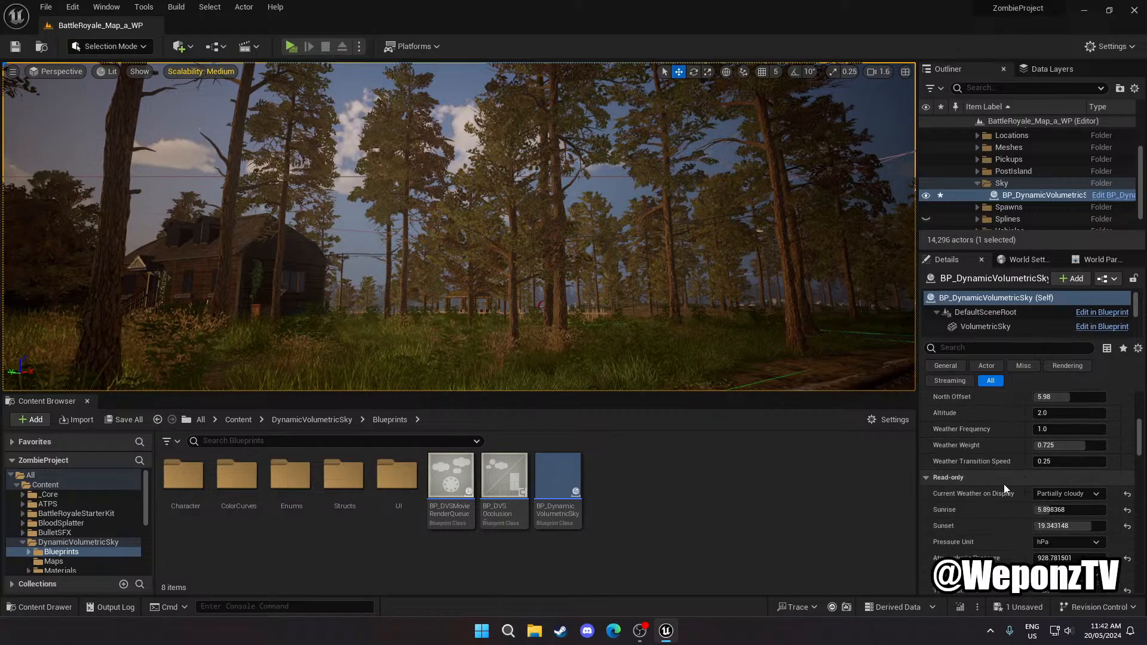
{"action": "scroll", "coordinate": [968, 502], "scroll_direction": "down", "scroll_amount": 2}
{"action": "scroll", "coordinate": [981, 491], "scroll_direction": "down", "scroll_amount": 2}
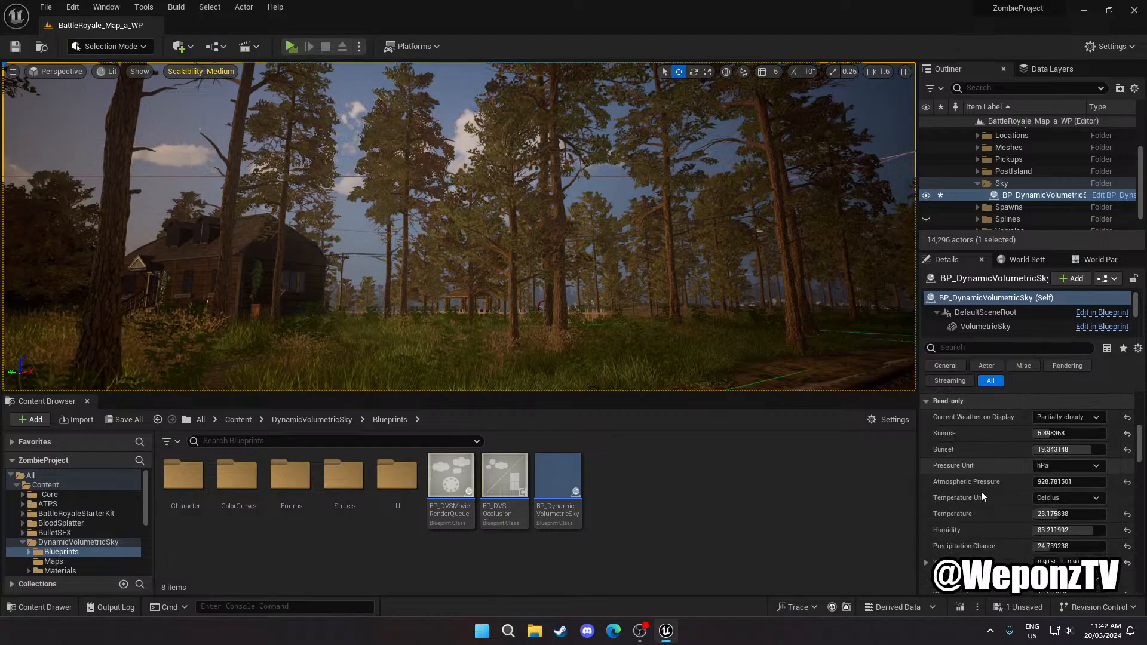
{"action": "scroll", "coordinate": [1002, 493], "scroll_direction": "down", "scroll_amount": 2}
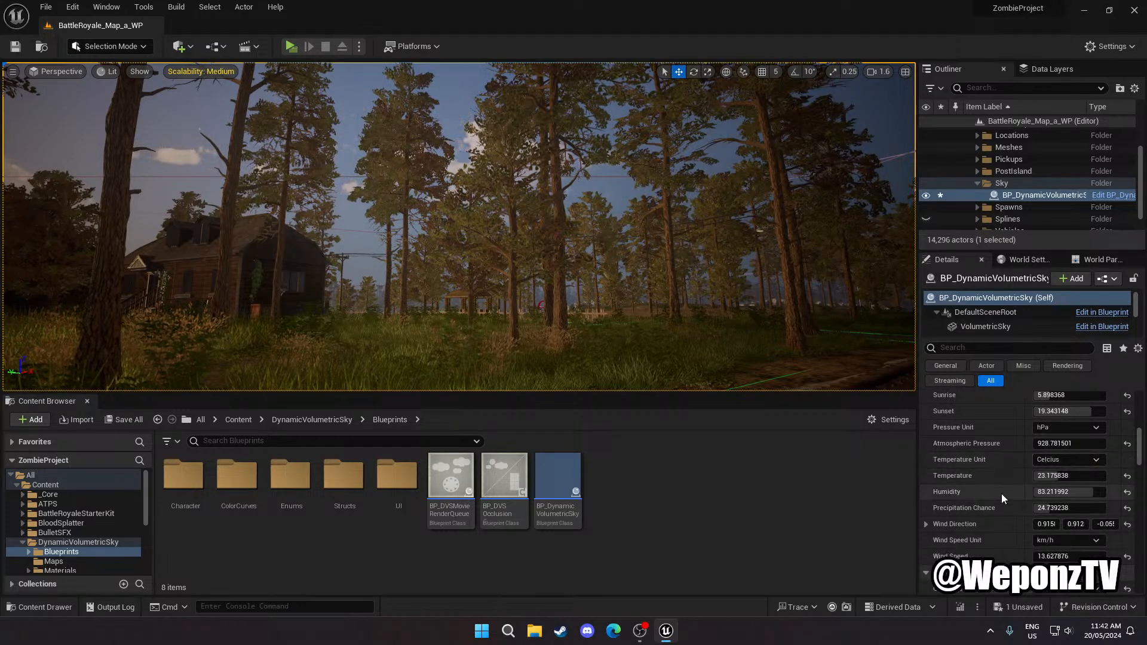
{"action": "scroll", "coordinate": [1006, 508], "scroll_direction": "down", "scroll_amount": 2}
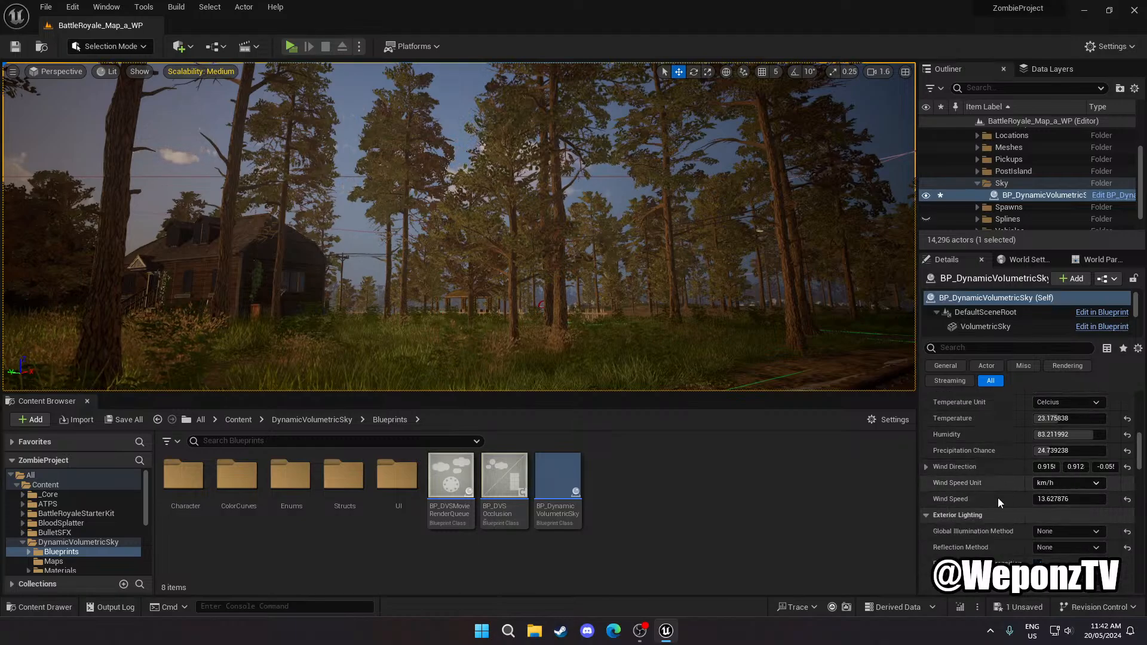
{"action": "scroll", "coordinate": [997, 498], "scroll_direction": "down", "scroll_amount": 2}
{"action": "scroll", "coordinate": [996, 498], "scroll_direction": "down", "scroll_amount": 2}
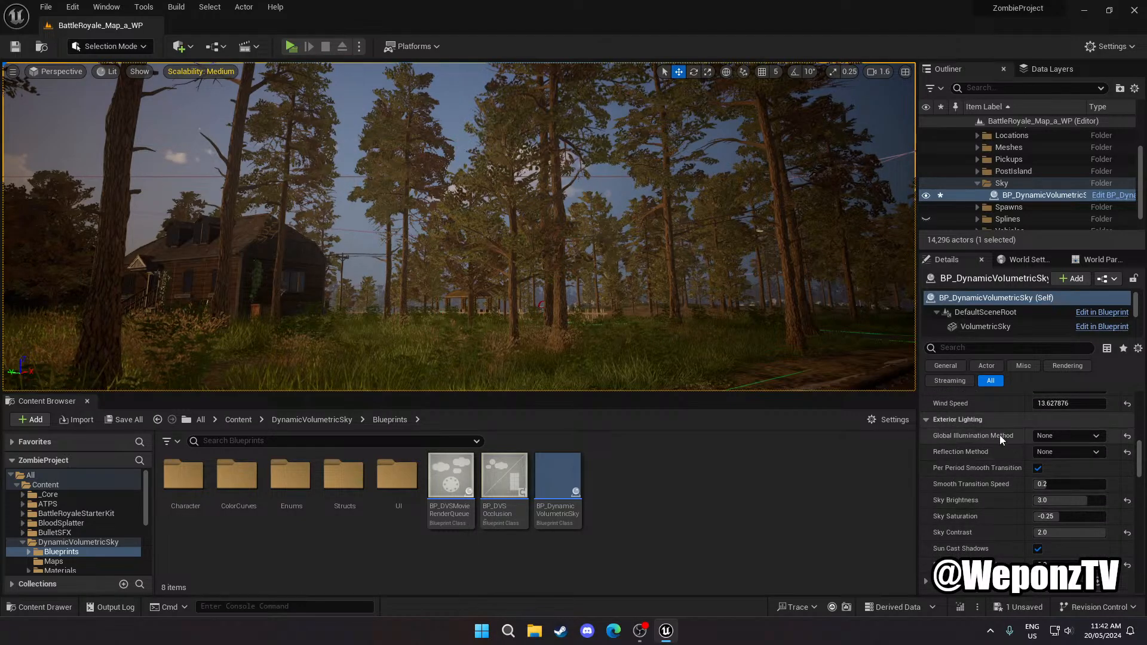
{"action": "scroll", "coordinate": [1006, 489], "scroll_direction": "down", "scroll_amount": 2}
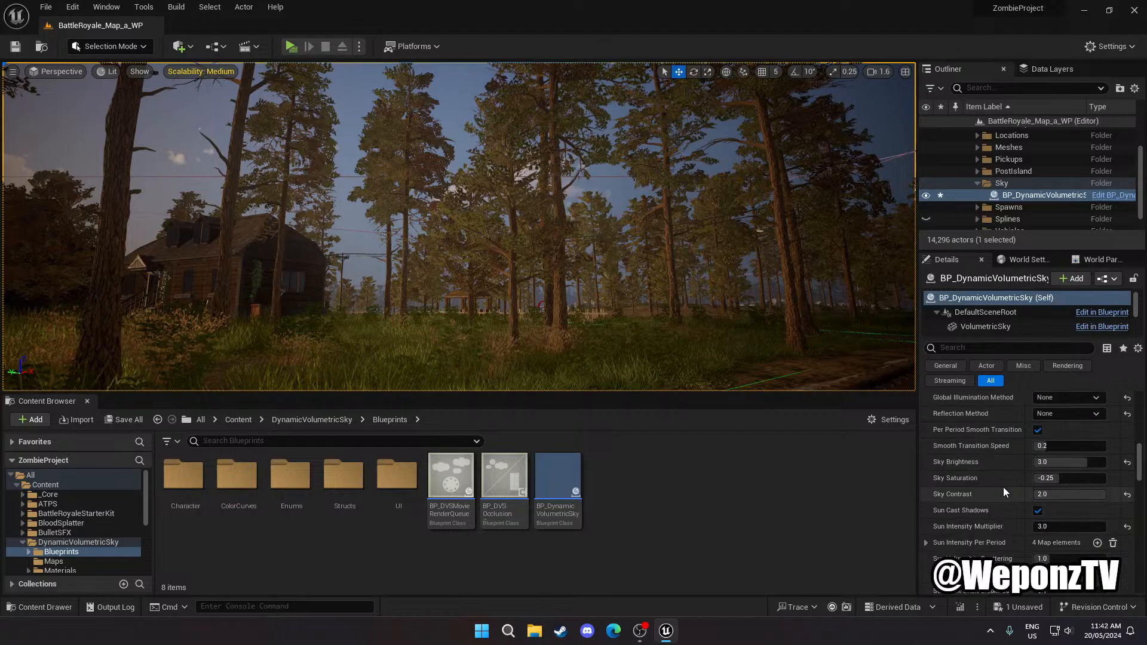
{"action": "scroll", "coordinate": [1002, 487], "scroll_direction": "down", "scroll_amount": 2}
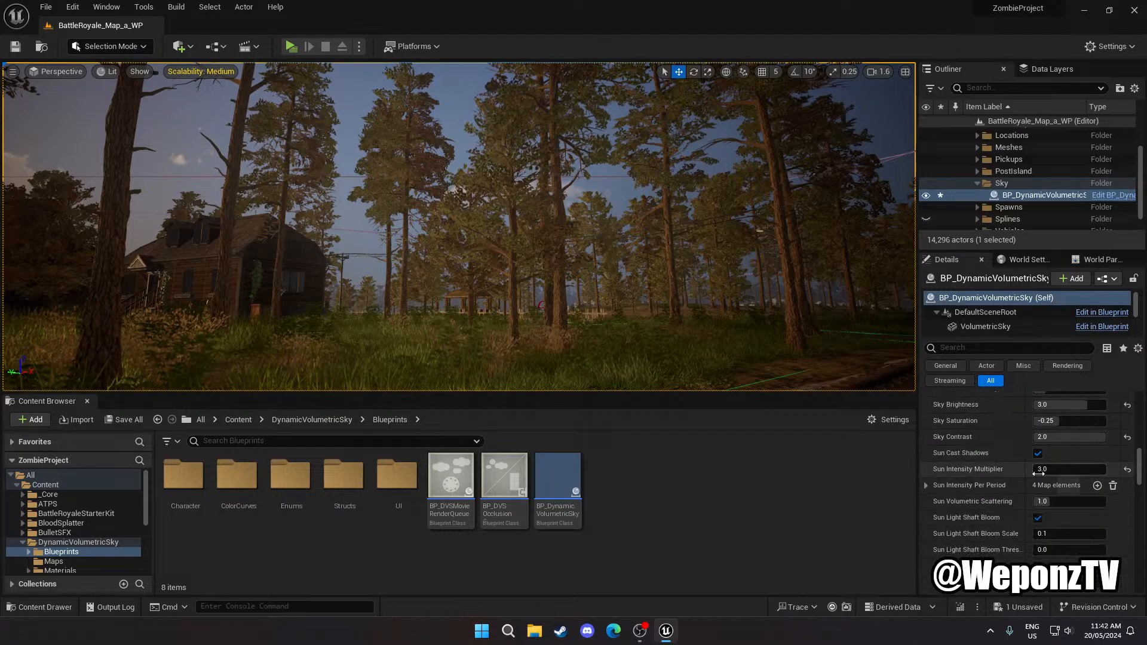
Expand Sun Intensity Per Period and examine its entries, including the Night intensity
{"action": "scroll", "coordinate": [985, 491], "scroll_direction": "down", "scroll_amount": 1}
{"action": "left_click", "coordinate": [926, 447]}
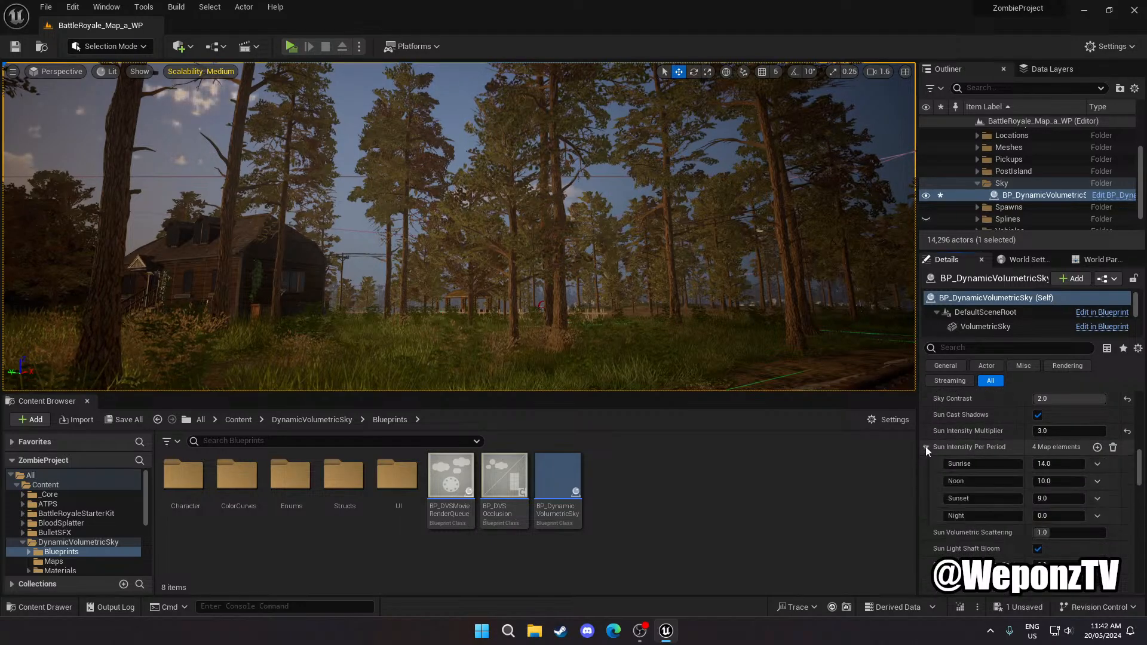
{"action": "left_click", "coordinate": [1054, 516]}
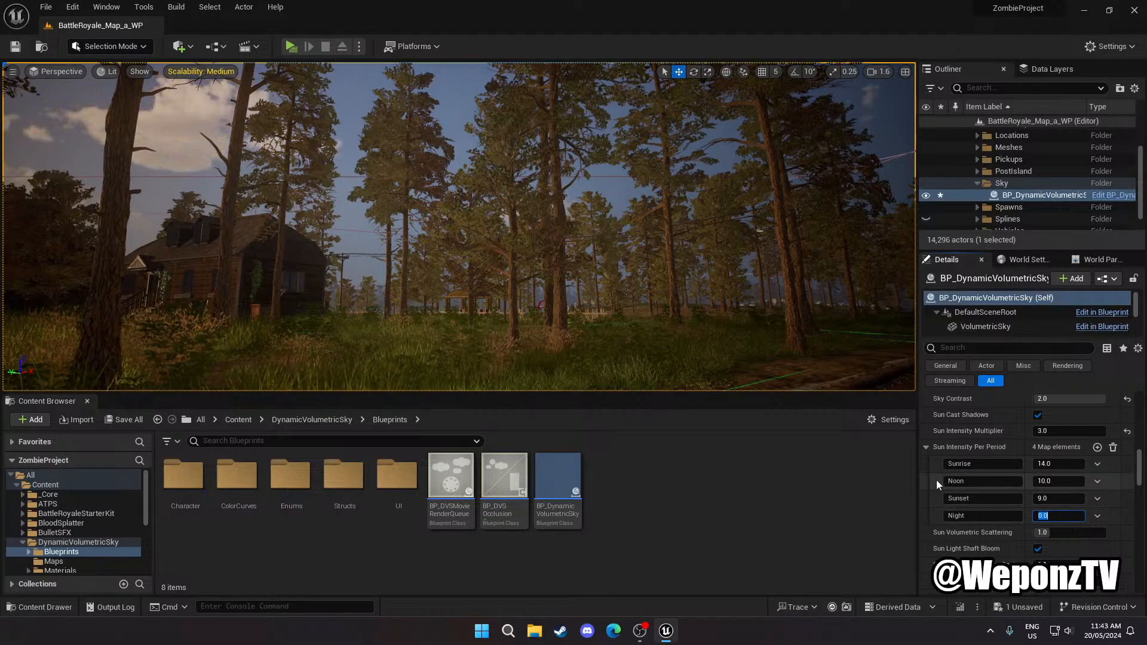
Try a Sun Light Shaft Bloom Scale of 1.0 and return it to 0.1
{"action": "scroll", "coordinate": [937, 479], "scroll_direction": "down", "scroll_amount": 3}
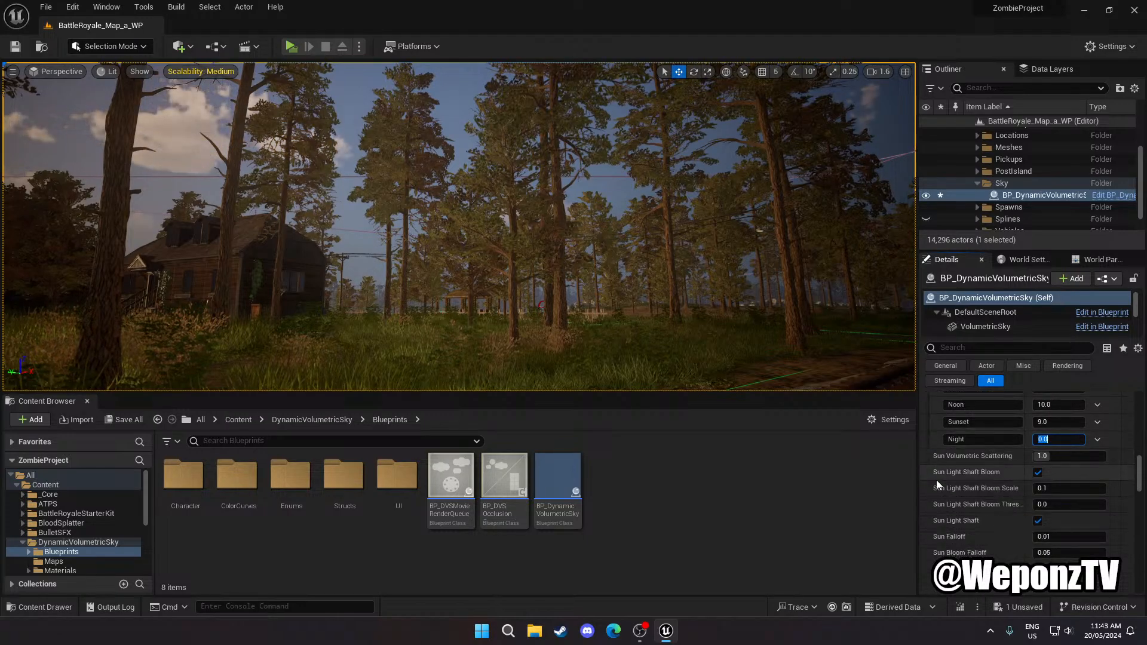
{"action": "scroll", "coordinate": [984, 494], "scroll_direction": "down", "scroll_amount": 2}
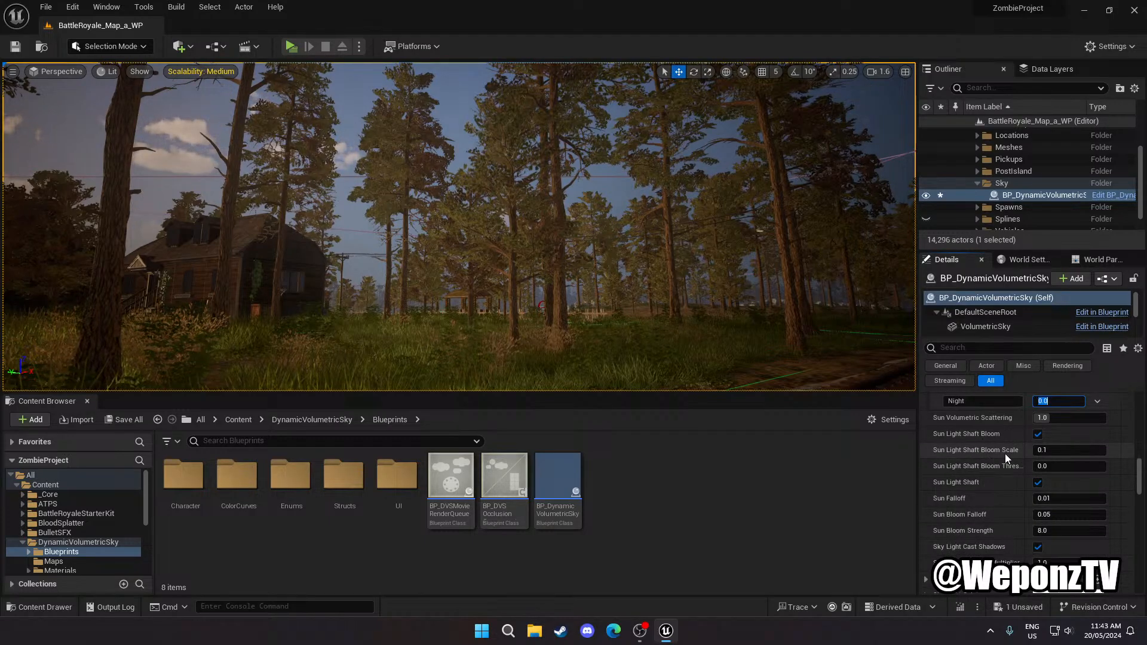
{"action": "left_click", "coordinate": [1051, 451]}
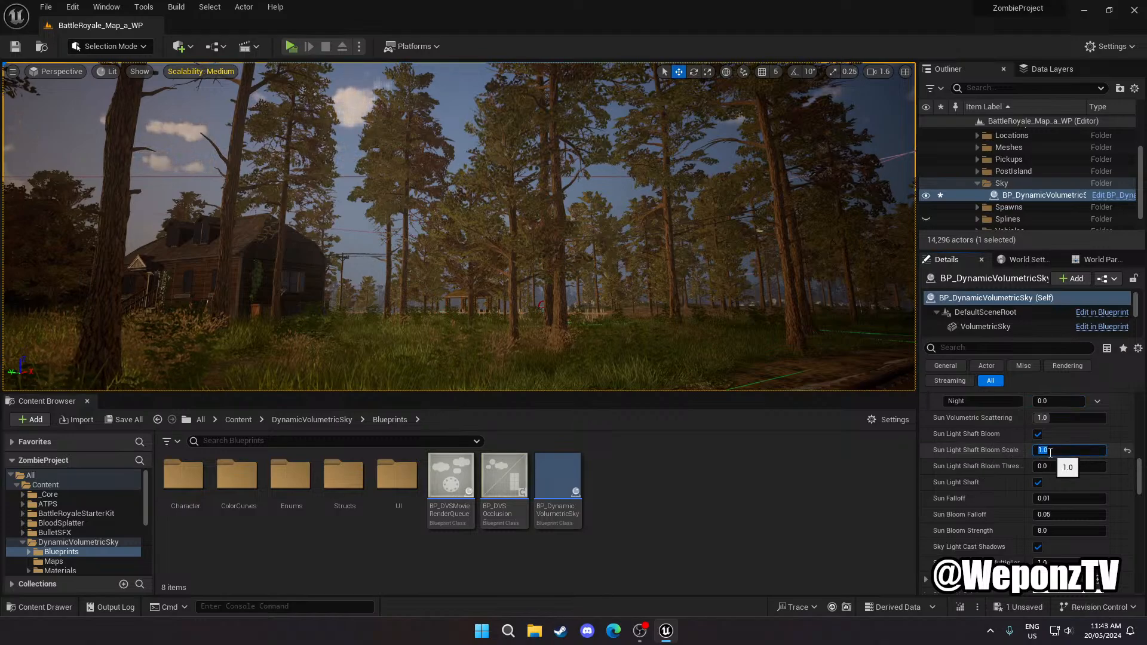
{"action": "type", "text": "0.1"}
{"action": "key", "text": "Return"}
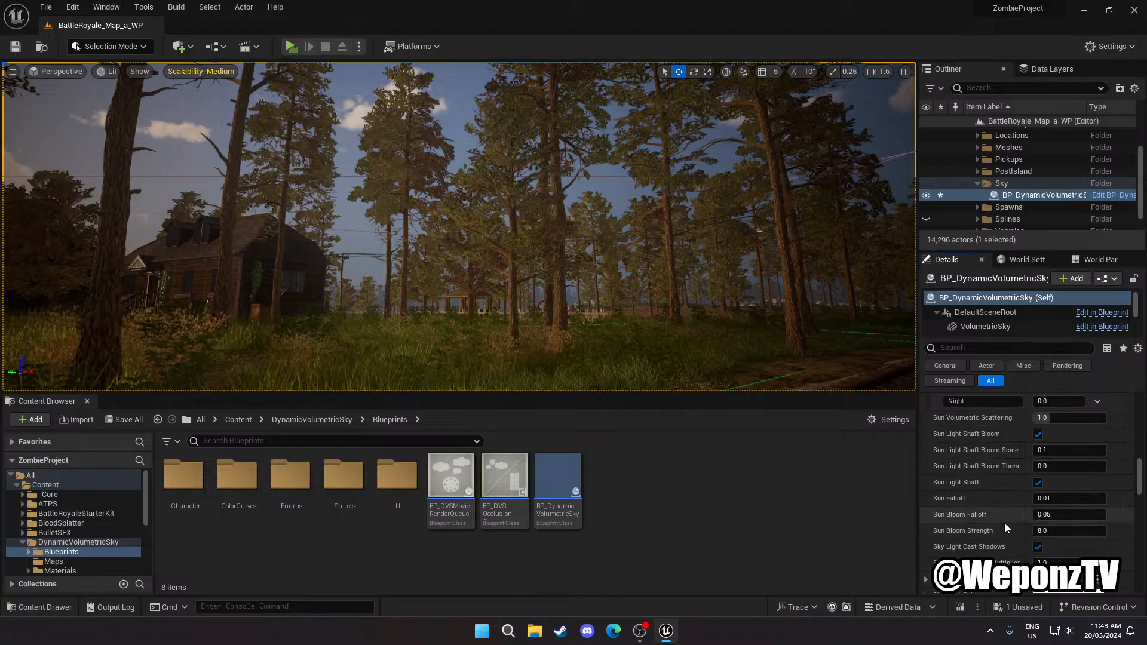
Try a Sky Light Intensity Multiplier of 3.0 and return it to 1.0
{"action": "scroll", "coordinate": [1005, 522], "scroll_direction": "down", "scroll_amount": 2}
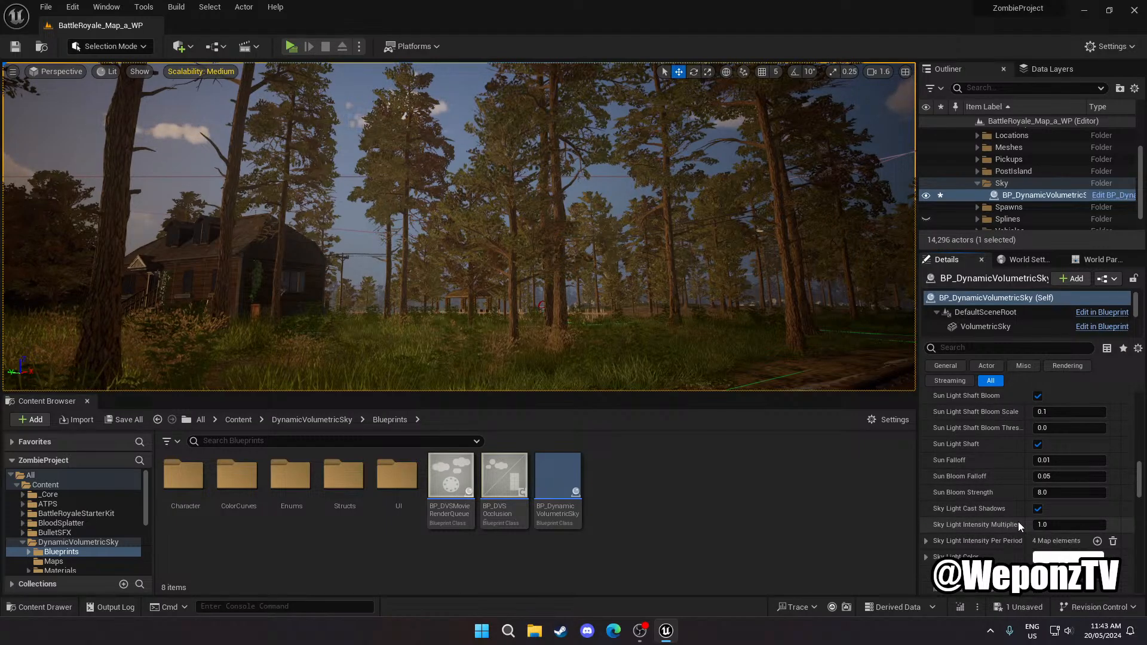
{"action": "scroll", "coordinate": [1019, 522], "scroll_direction": "down", "scroll_amount": 2}
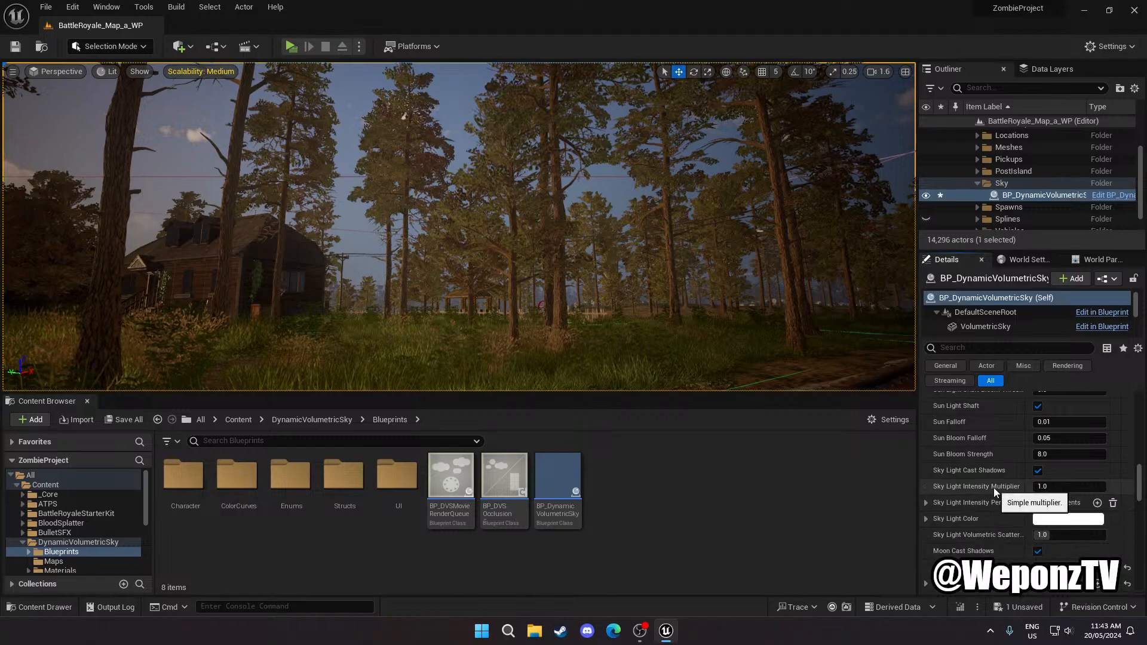
{"action": "left_click", "coordinate": [1043, 487]}
{"action": "type", "text": "3"}
{"action": "key", "text": "Return"}
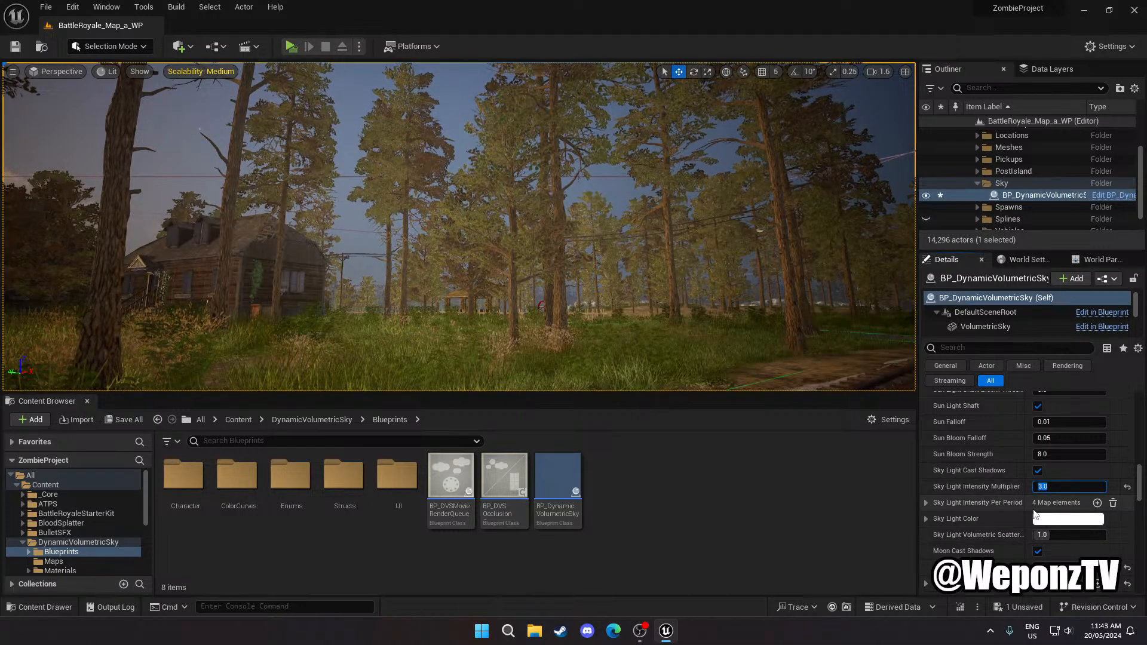
{"action": "type", "text": "1"}
{"action": "key", "text": "Return"}
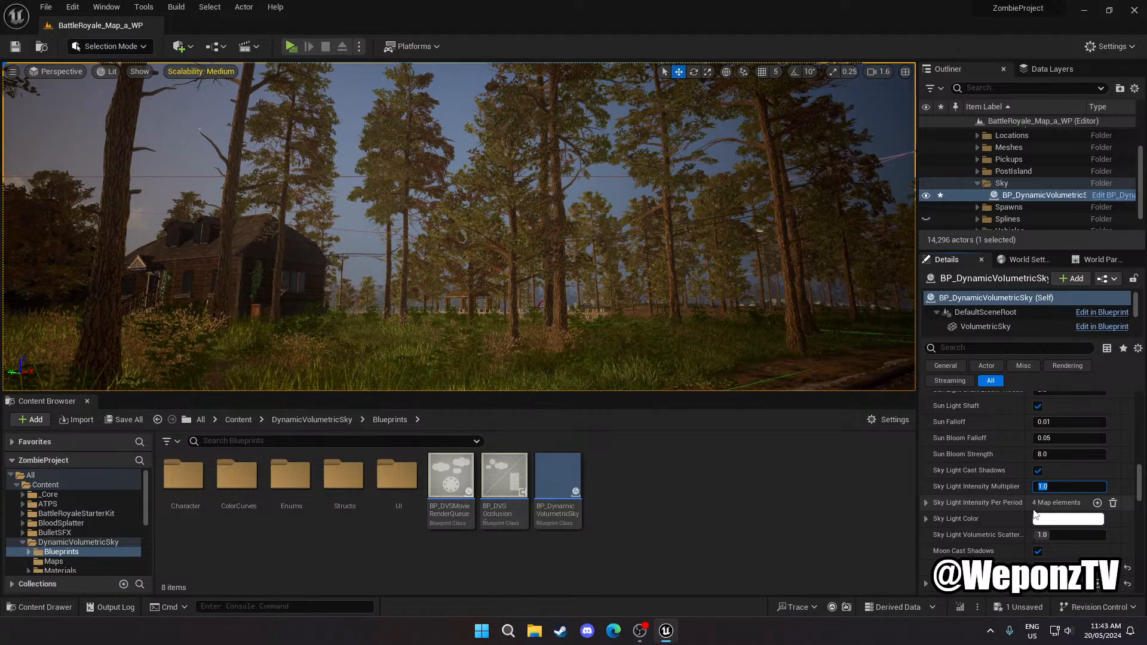
Review the sky actor's moon, stars brightness, exposure, bloom and lens flare settings
{"action": "right_click_drag", "start_coordinate": [654, 311], "coordinate": [392, 347]}
{"action": "key", "text": "a"}
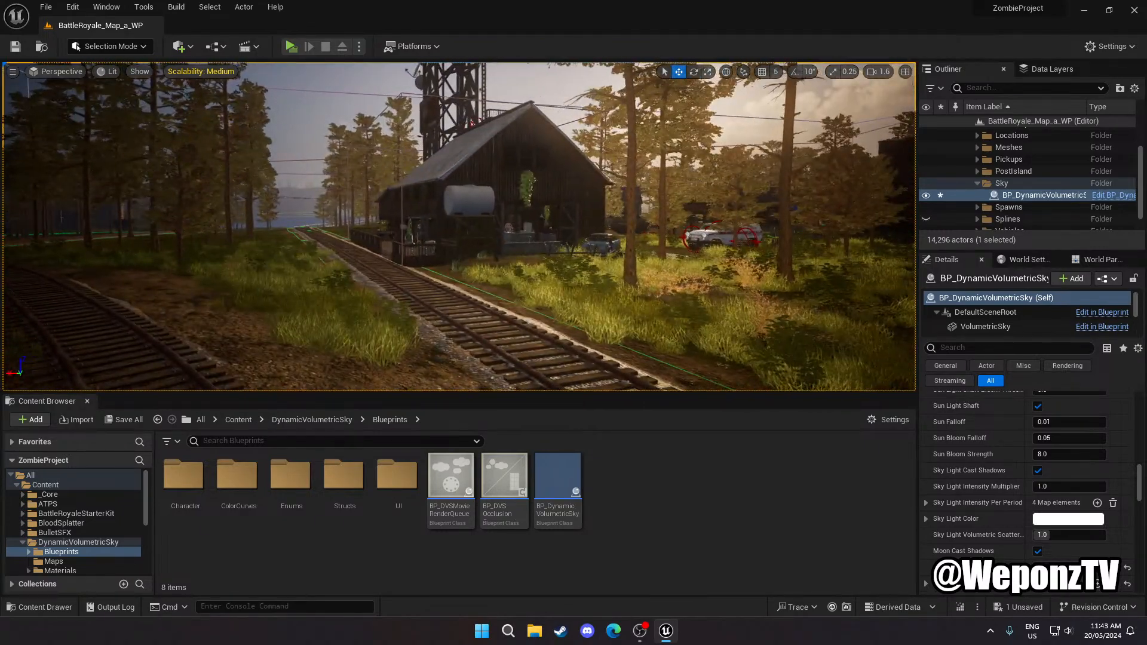
{"action": "scroll", "coordinate": [996, 489], "scroll_direction": "down", "scroll_amount": 3}
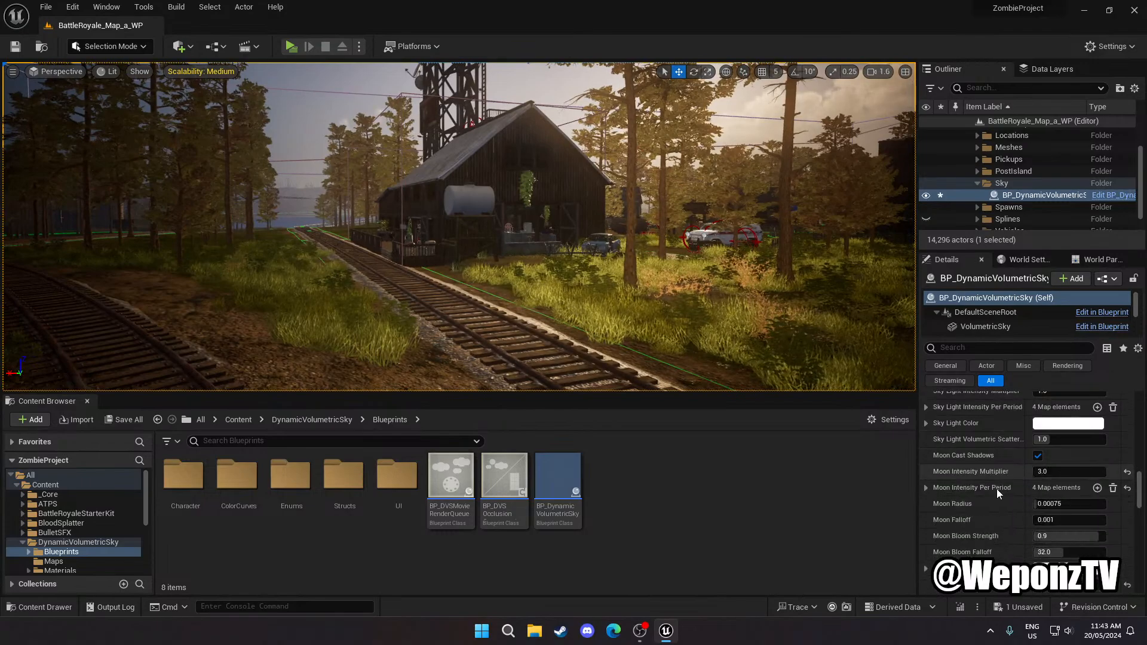
{"action": "scroll", "coordinate": [1009, 501], "scroll_direction": "down", "scroll_amount": 1}
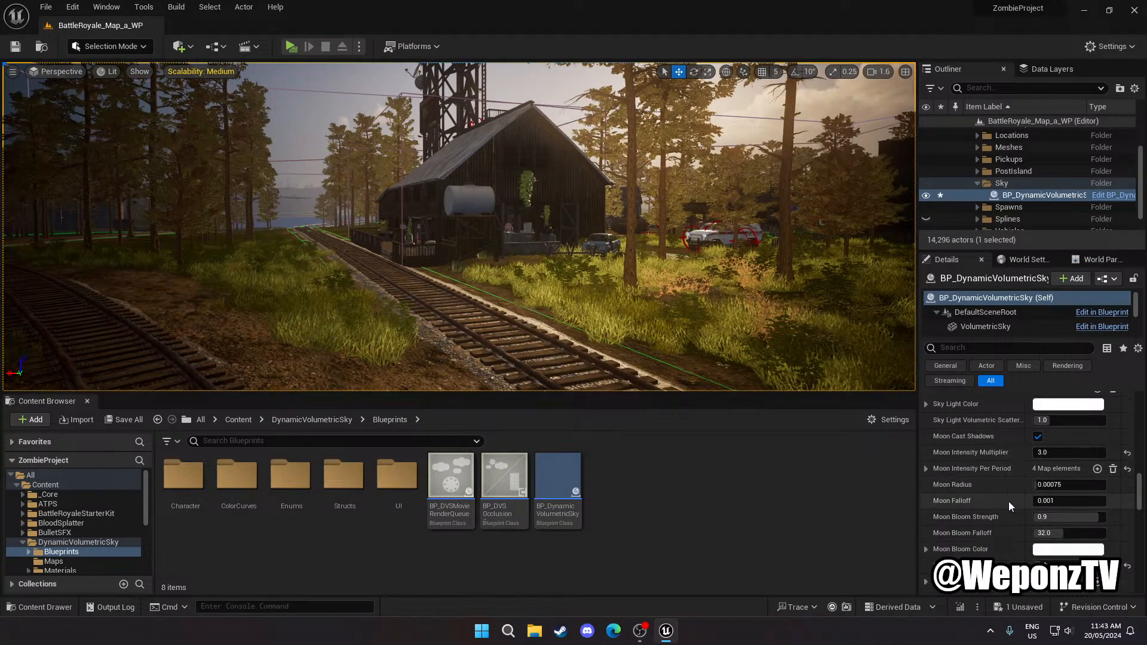
{"action": "scroll", "coordinate": [1008, 500], "scroll_direction": "down", "scroll_amount": 2}
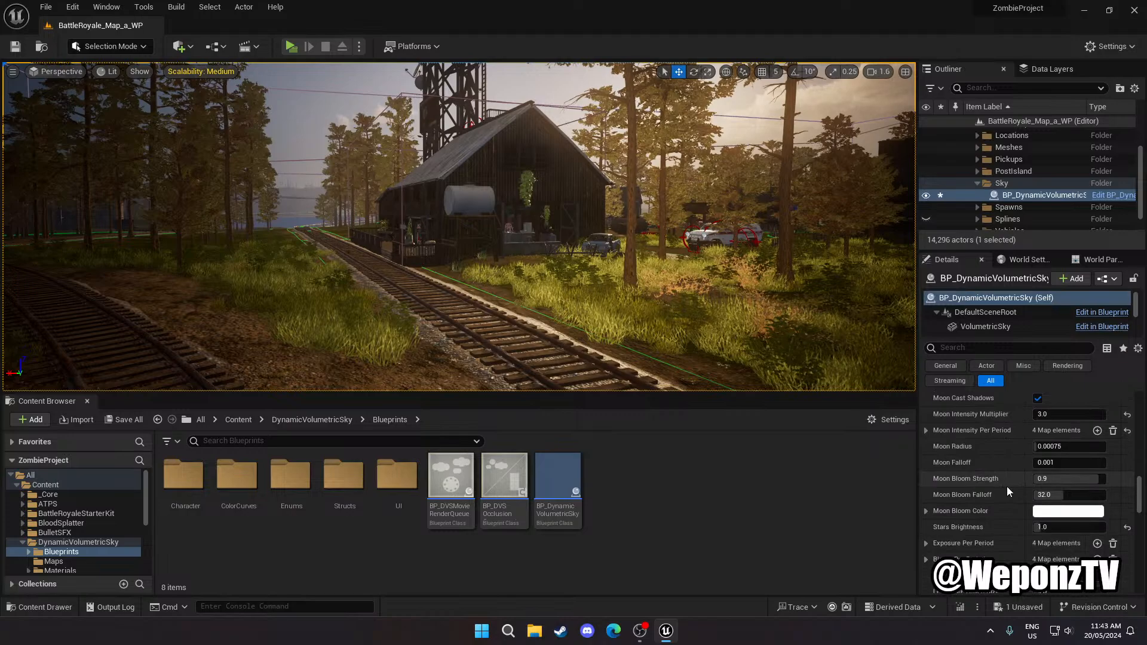
{"action": "scroll", "coordinate": [1005, 489], "scroll_direction": "down", "scroll_amount": 1}
{"action": "scroll", "coordinate": [999, 484], "scroll_direction": "down", "scroll_amount": 1}
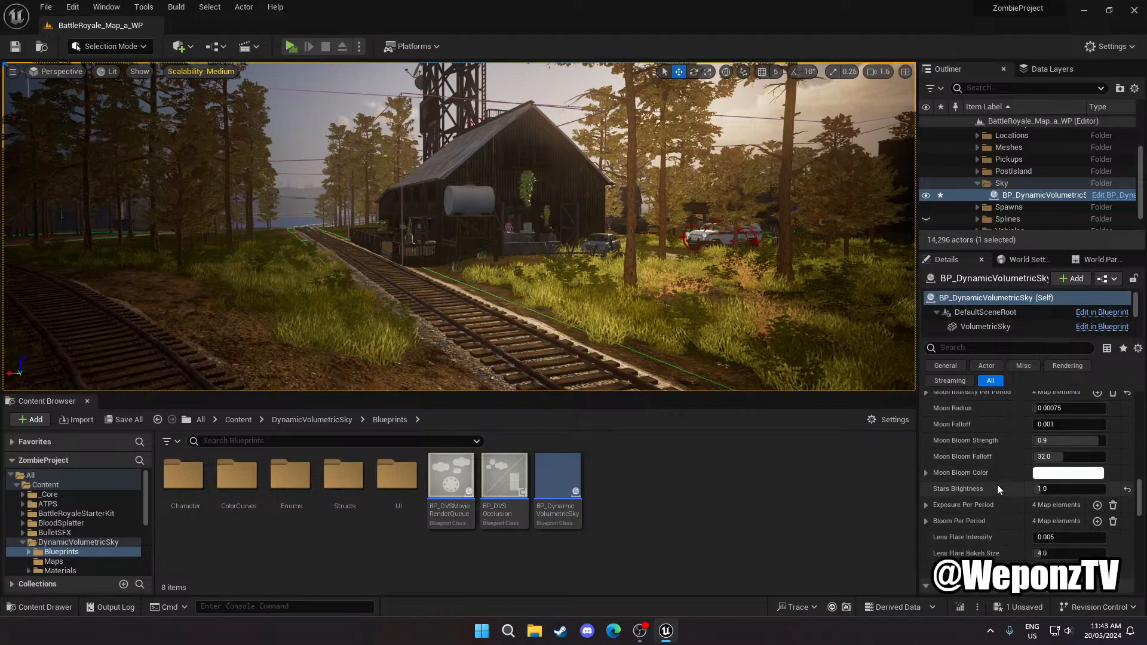
{"action": "scroll", "coordinate": [998, 485], "scroll_direction": "down", "scroll_amount": 1}
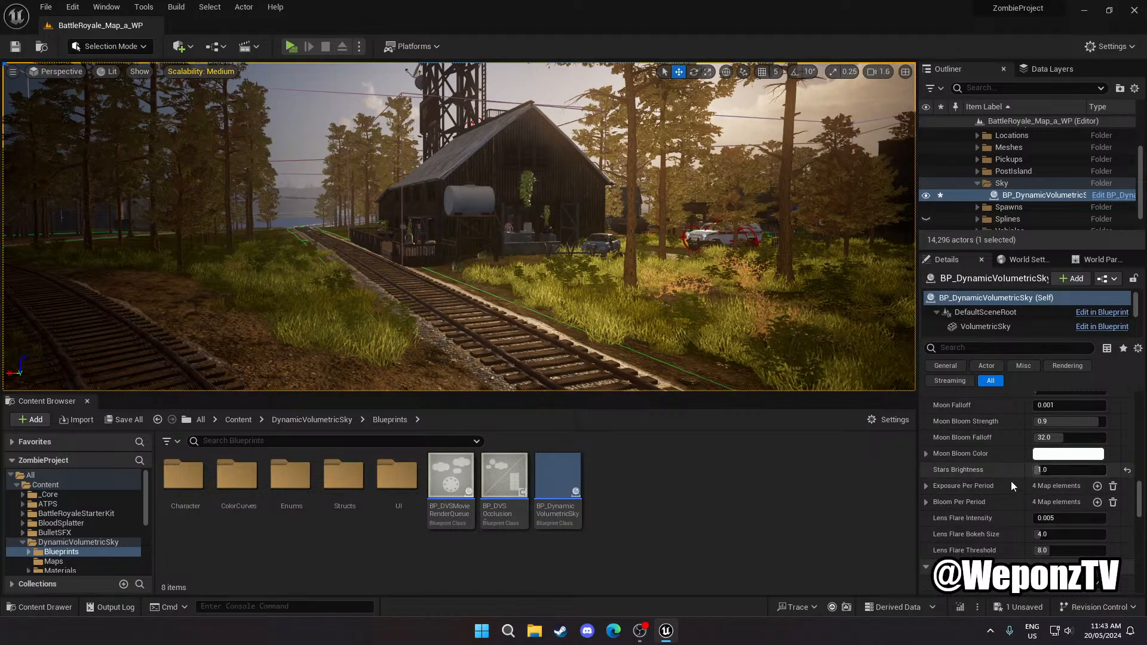
{"action": "scroll", "coordinate": [1009, 520], "scroll_direction": "down", "scroll_amount": 1}
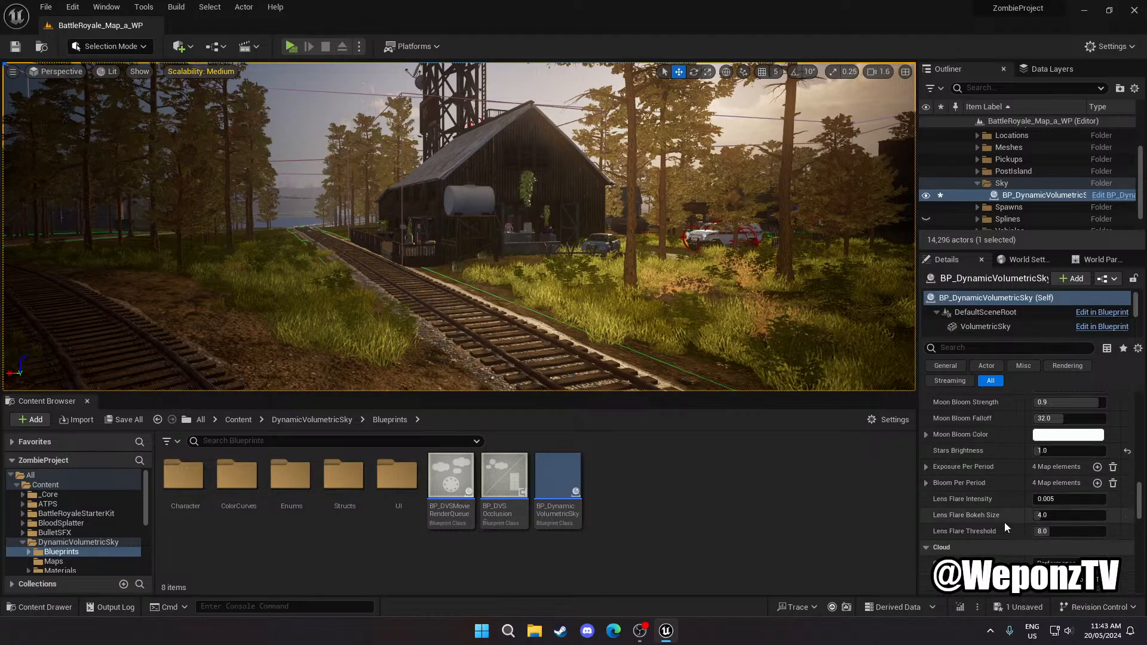
{"action": "scroll", "coordinate": [1005, 522], "scroll_direction": "down", "scroll_amount": 1}
Examine the available Cloud Fly Option and Cloud Quality choices without changing either setting
{"action": "scroll", "coordinate": [1009, 499], "scroll_direction": "down", "scroll_amount": 6}
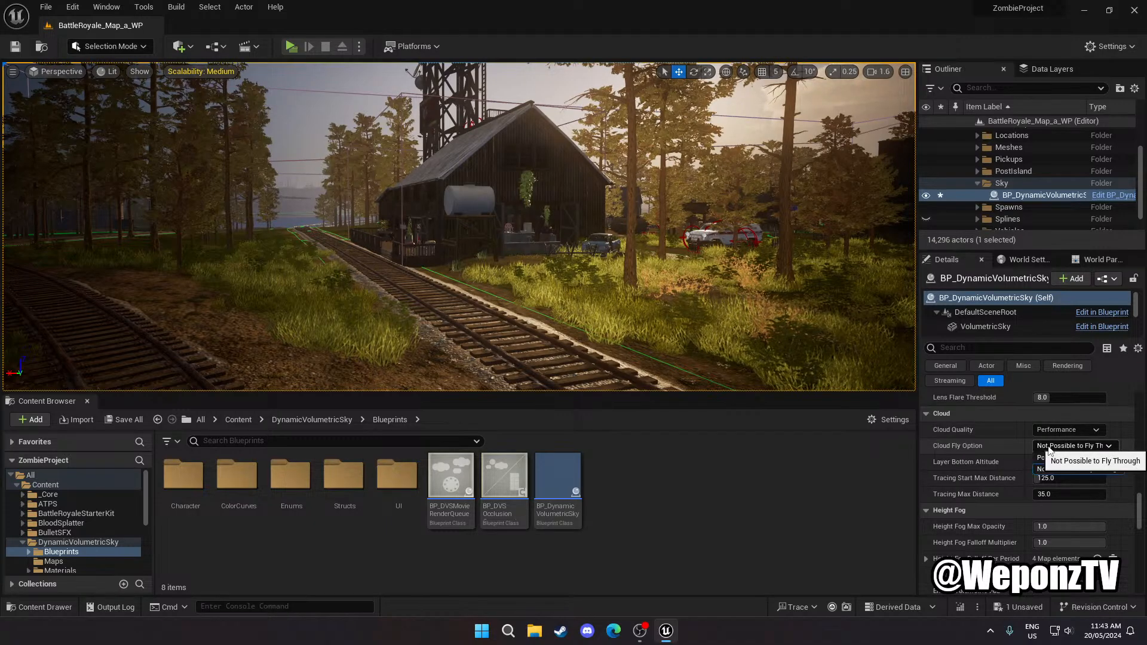
{"action": "left_click", "coordinate": [1083, 444]}
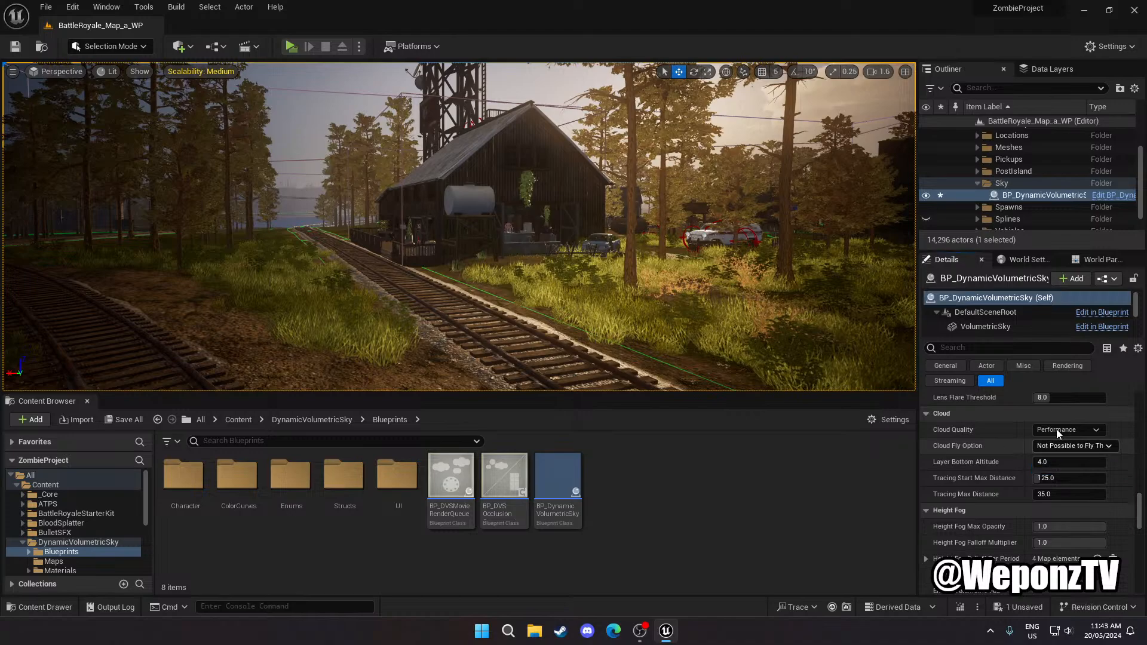
{"action": "left_click", "coordinate": [1057, 431]}
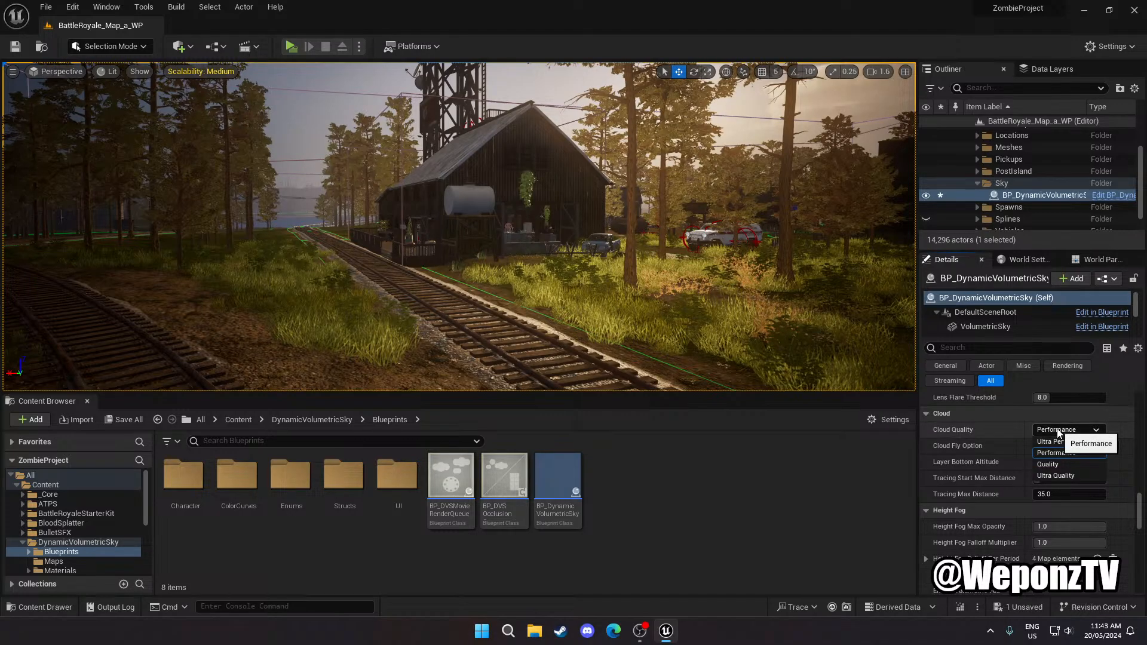
{"action": "left_click", "coordinate": [1057, 432]}
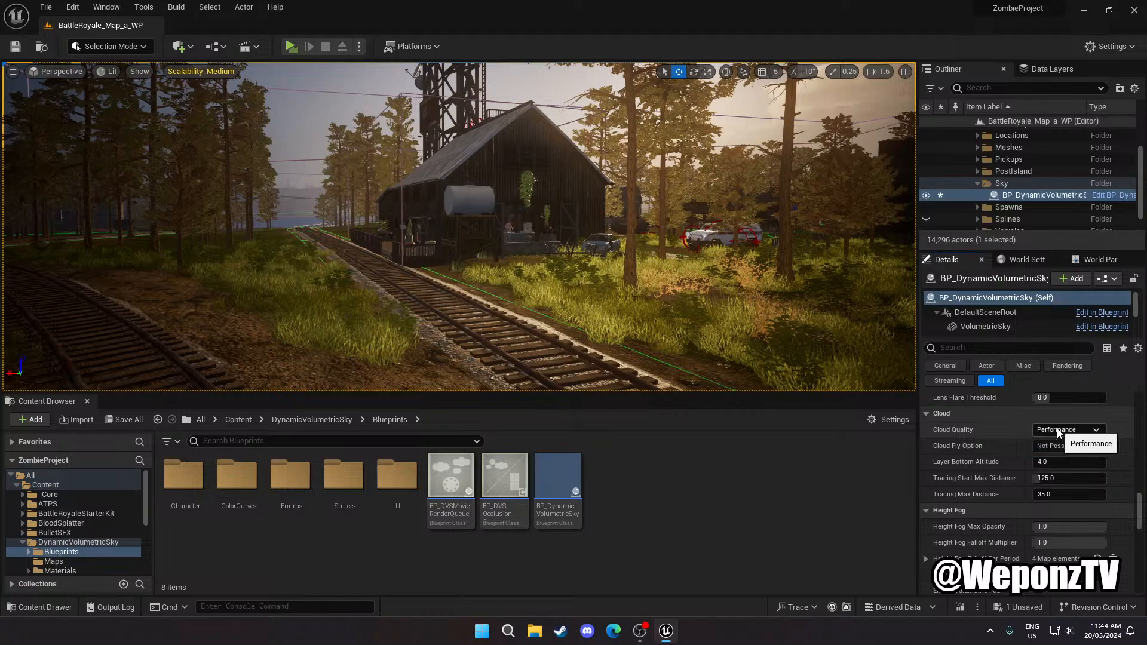
Review the sky actor's height fog, volumetric sky, component replacement, interior lighting and remaining actor properties
{"action": "scroll", "coordinate": [1009, 482], "scroll_direction": "down", "scroll_amount": 1}
{"action": "scroll", "coordinate": [1009, 482], "scroll_direction": "down", "scroll_amount": 2}
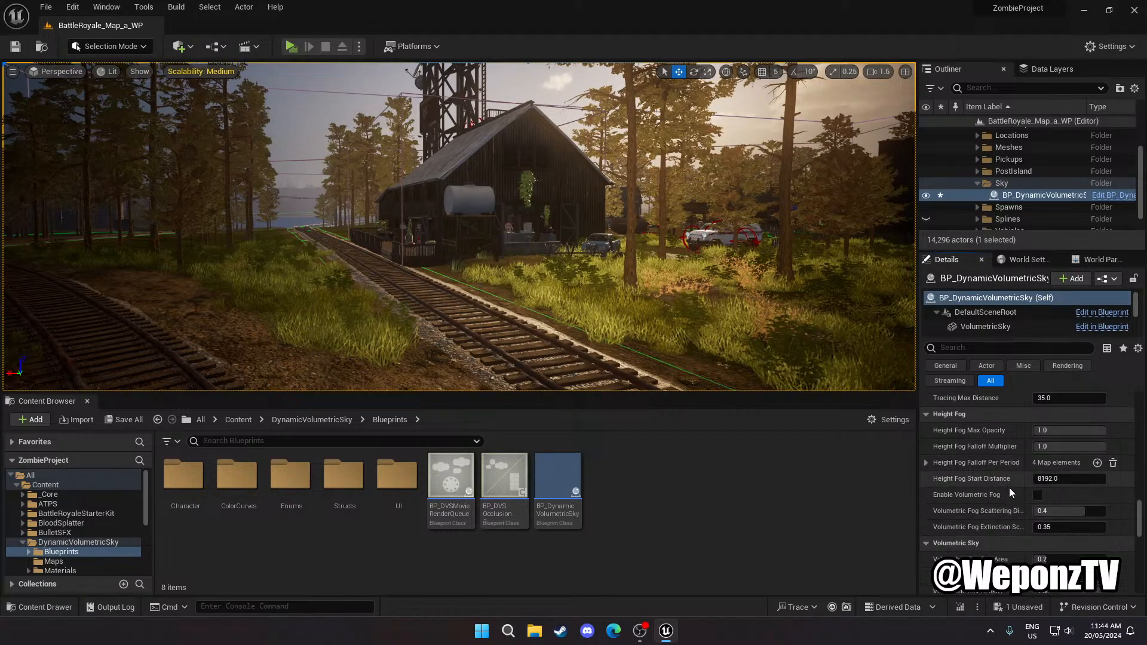
{"action": "scroll", "coordinate": [1009, 487], "scroll_direction": "down", "scroll_amount": 1}
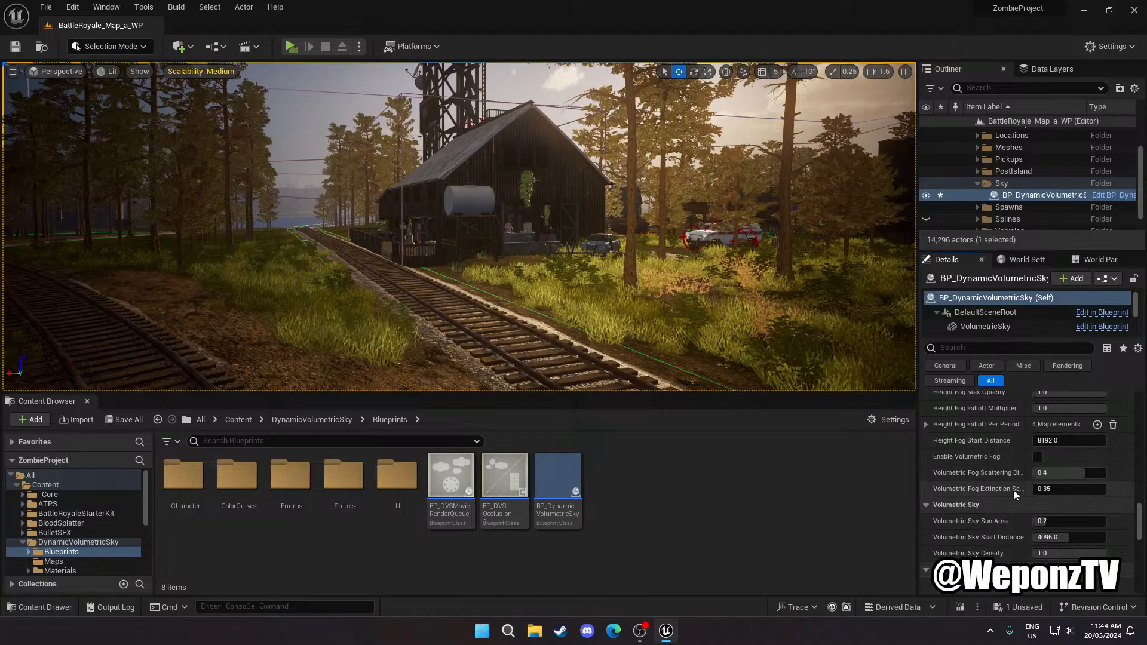
{"action": "scroll", "coordinate": [1009, 508], "scroll_direction": "down", "scroll_amount": 1}
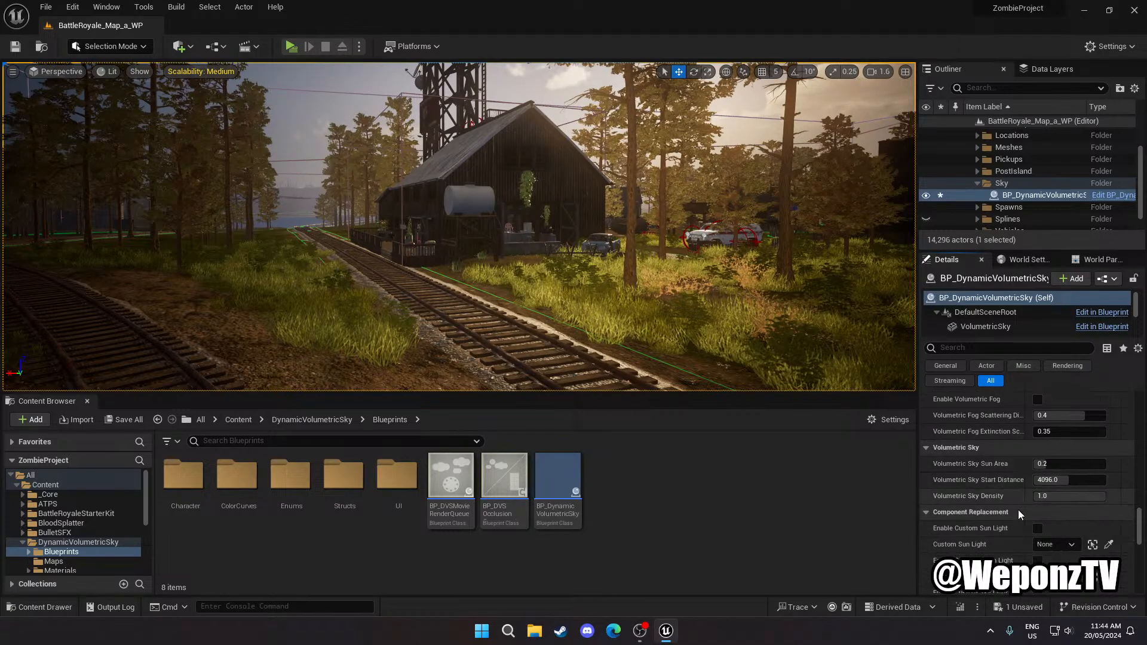
{"action": "scroll", "coordinate": [1018, 510], "scroll_direction": "down", "scroll_amount": 2}
{"action": "scroll", "coordinate": [1002, 468], "scroll_direction": "down", "scroll_amount": 2}
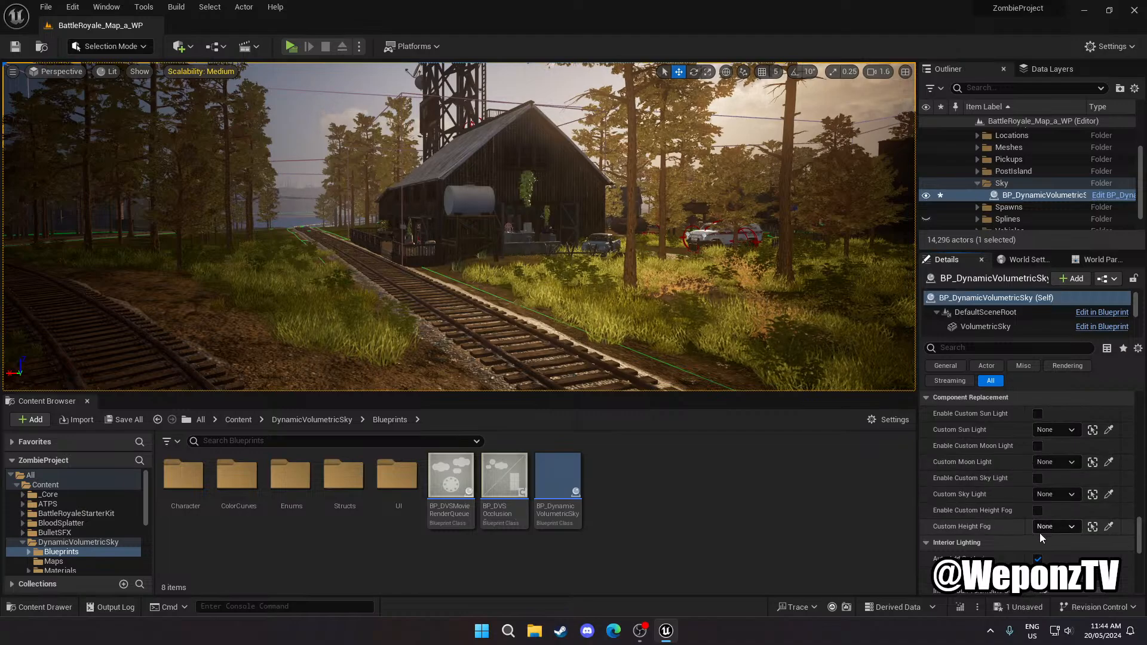
{"action": "scroll", "coordinate": [1010, 485], "scroll_direction": "down", "scroll_amount": 5}
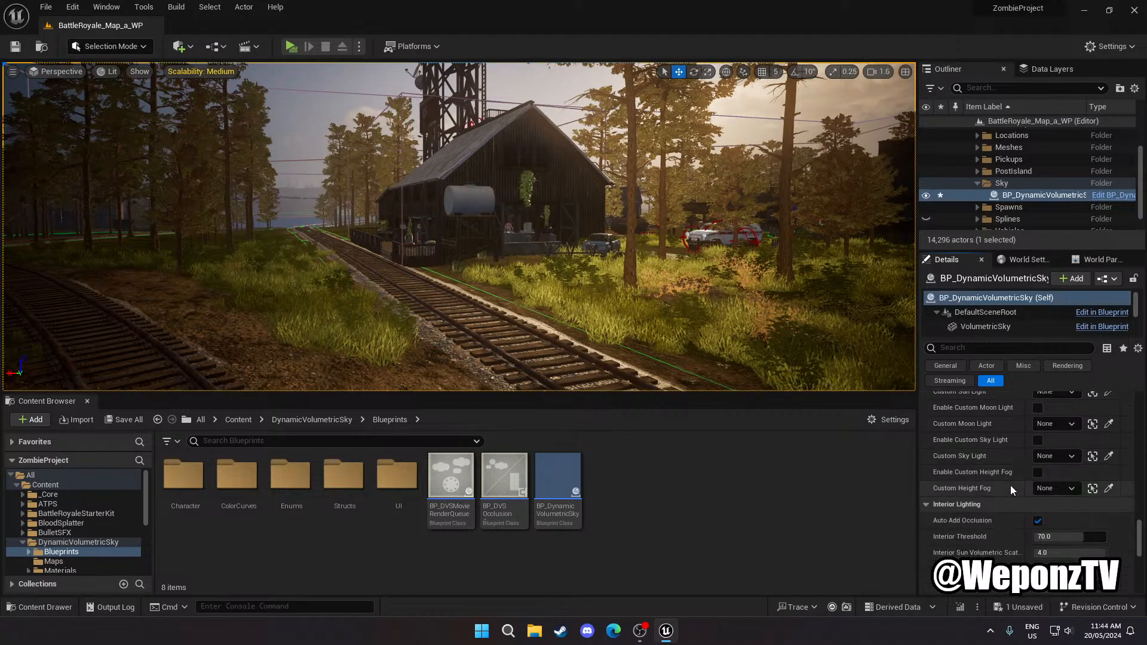
{"action": "scroll", "coordinate": [1010, 485], "scroll_direction": "down", "scroll_amount": 3}
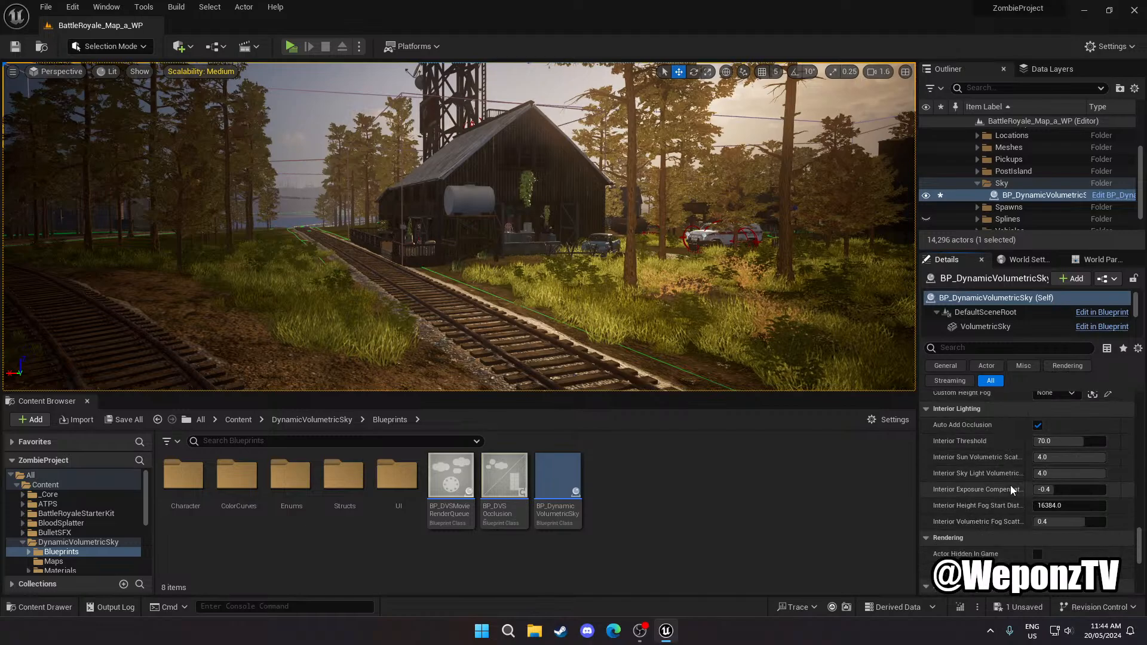
{"action": "scroll", "coordinate": [996, 454], "scroll_direction": "down", "scroll_amount": 6}
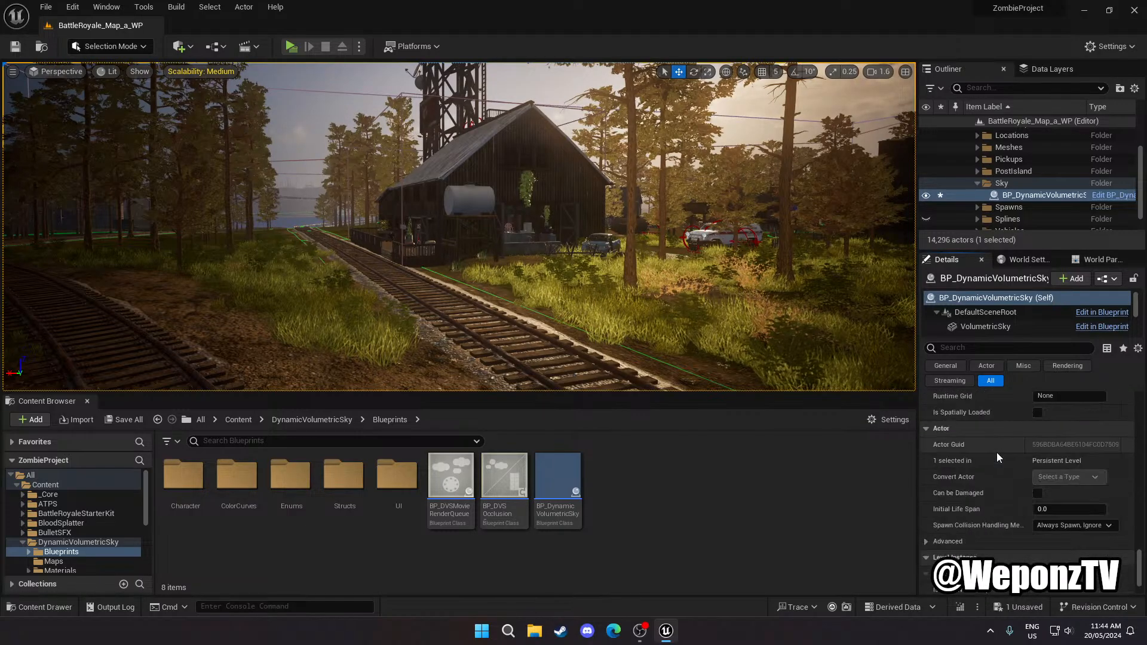
{"action": "scroll", "coordinate": [997, 453], "scroll_direction": "down", "scroll_amount": 4}
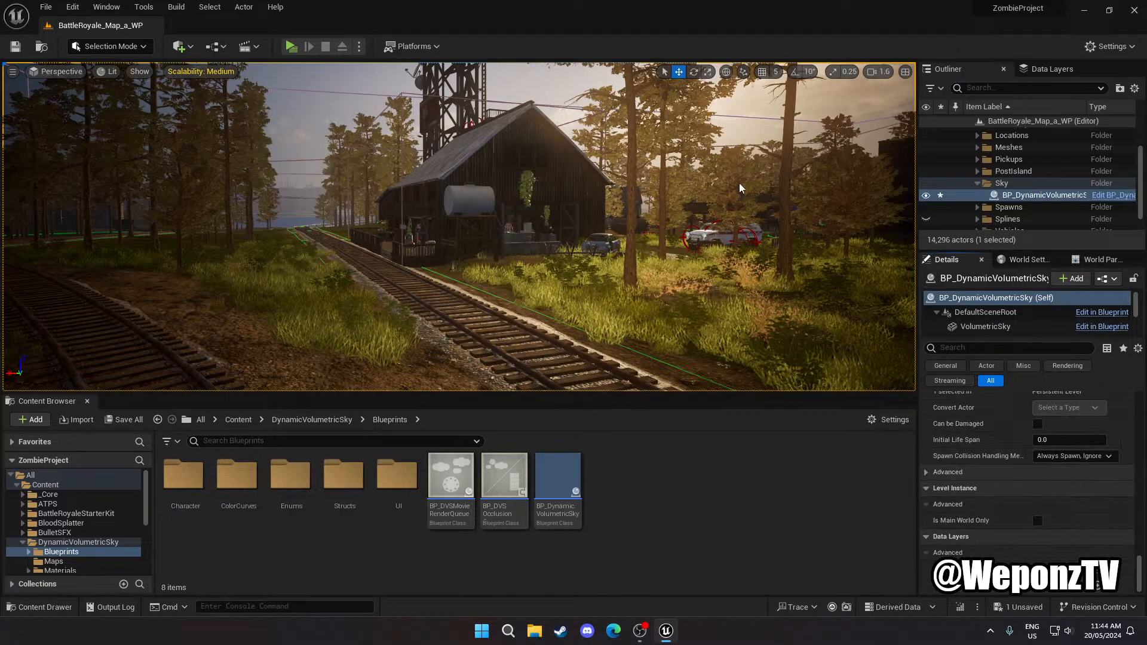
Save the current level and all other unsaved project changes
{"action": "left_click", "coordinate": [49, 6]}
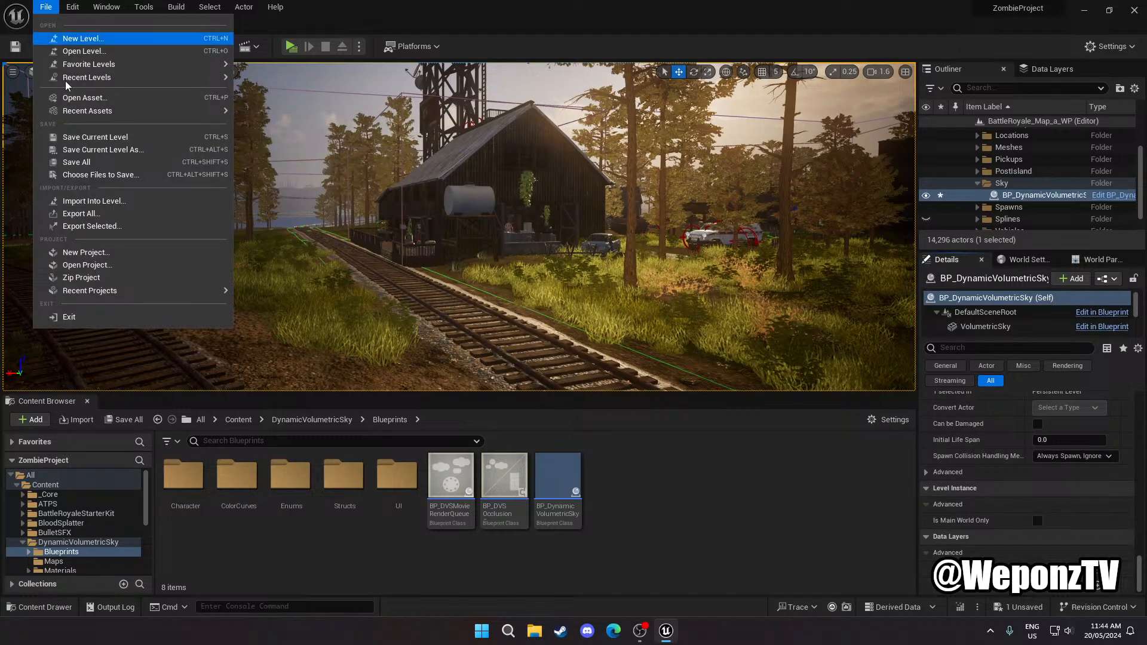
{"action": "left_click", "coordinate": [89, 136]}
{"action": "left_click", "coordinate": [45, 7]}
{"action": "left_click", "coordinate": [80, 161]}
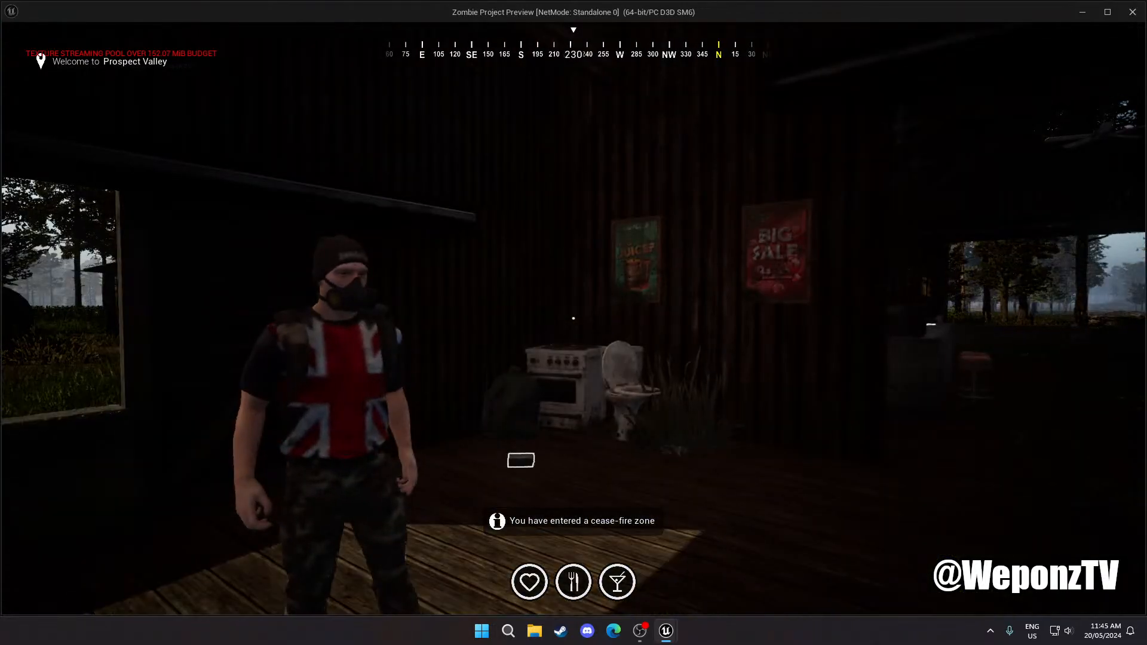
Play-test the sky lighting by moving the character through the building and forest, then end the session and close the message log
{"action": "key", "text": "w"}
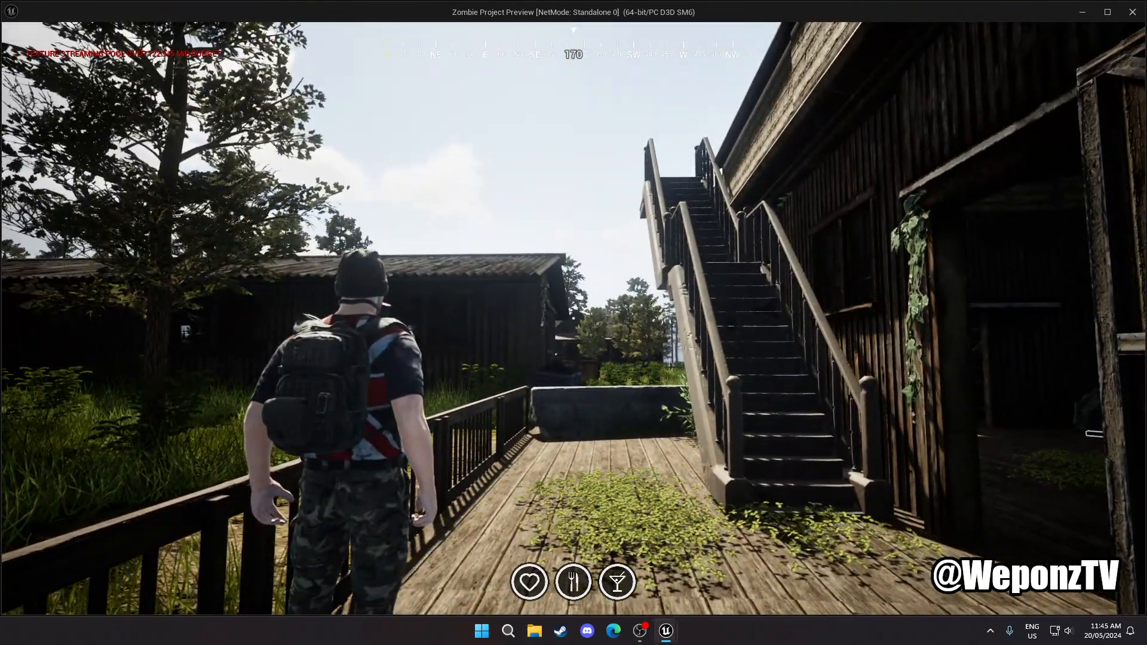
{"action": "key", "text": "w"}
{"action": "key", "text": "space"}
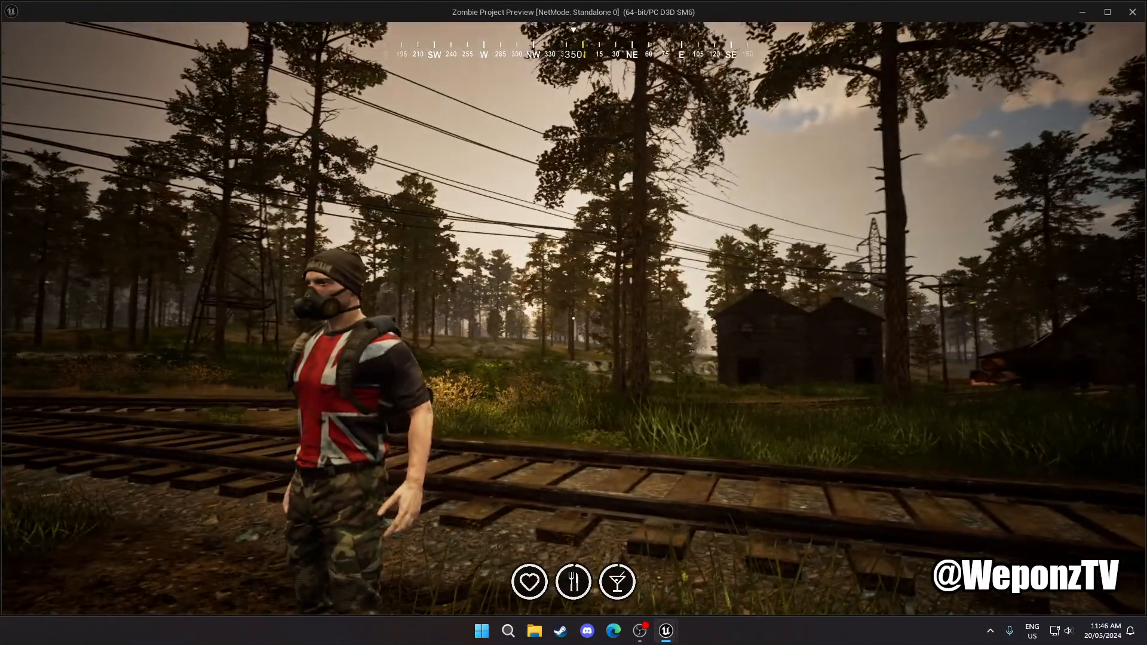
{"action": "key", "text": "w"}
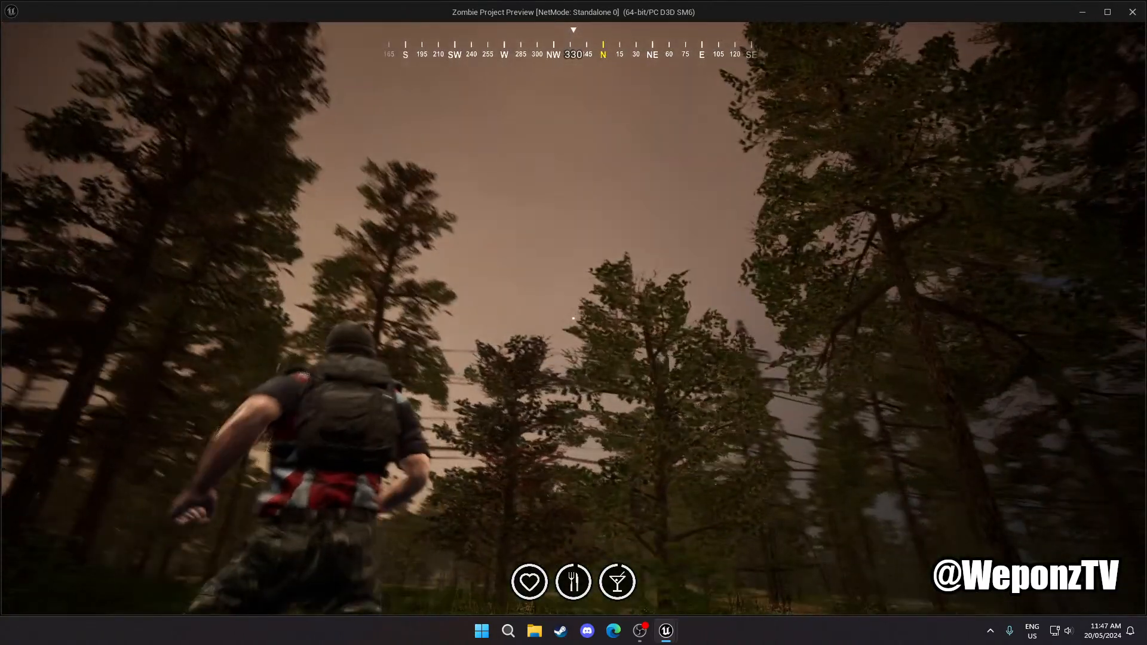
{"action": "key", "text": "Escape"}
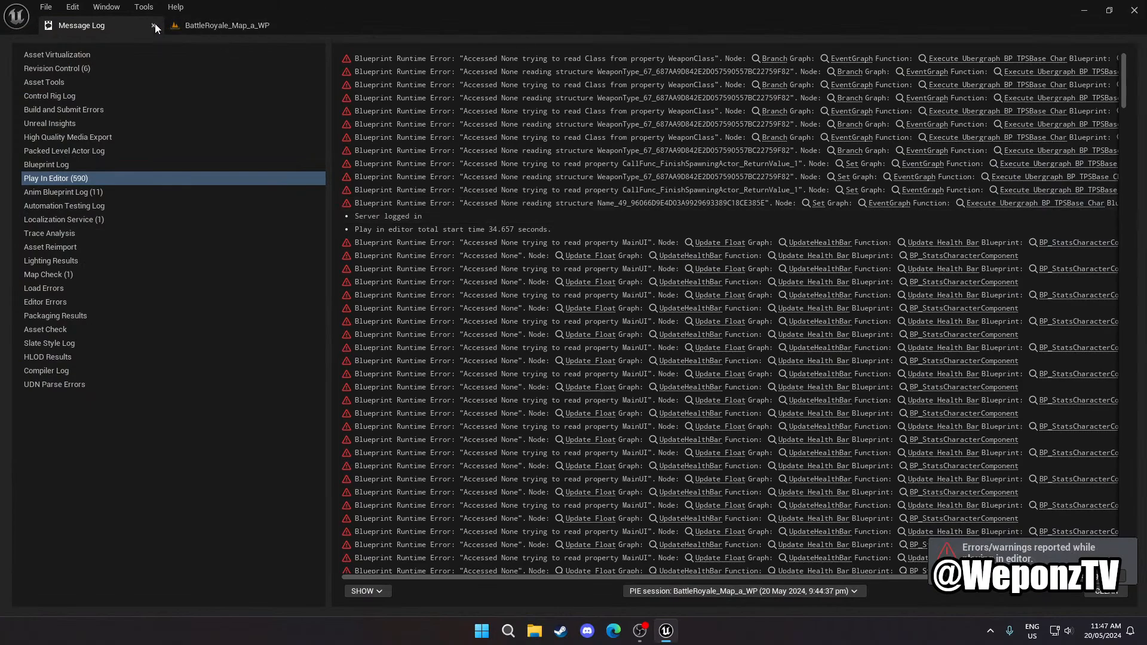
{"action": "left_click", "coordinate": [154, 25]}
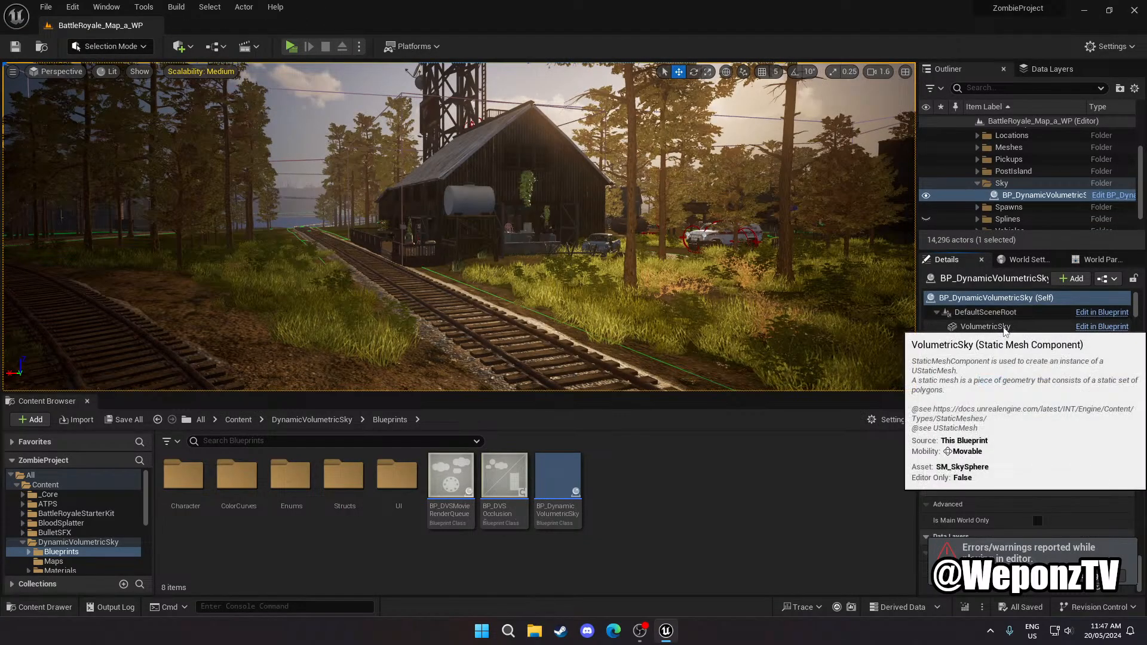
Inspect the VolumetricSky component against the sun in the viewport and reselect the whole sky actor
{"action": "left_click", "coordinate": [1006, 328]}
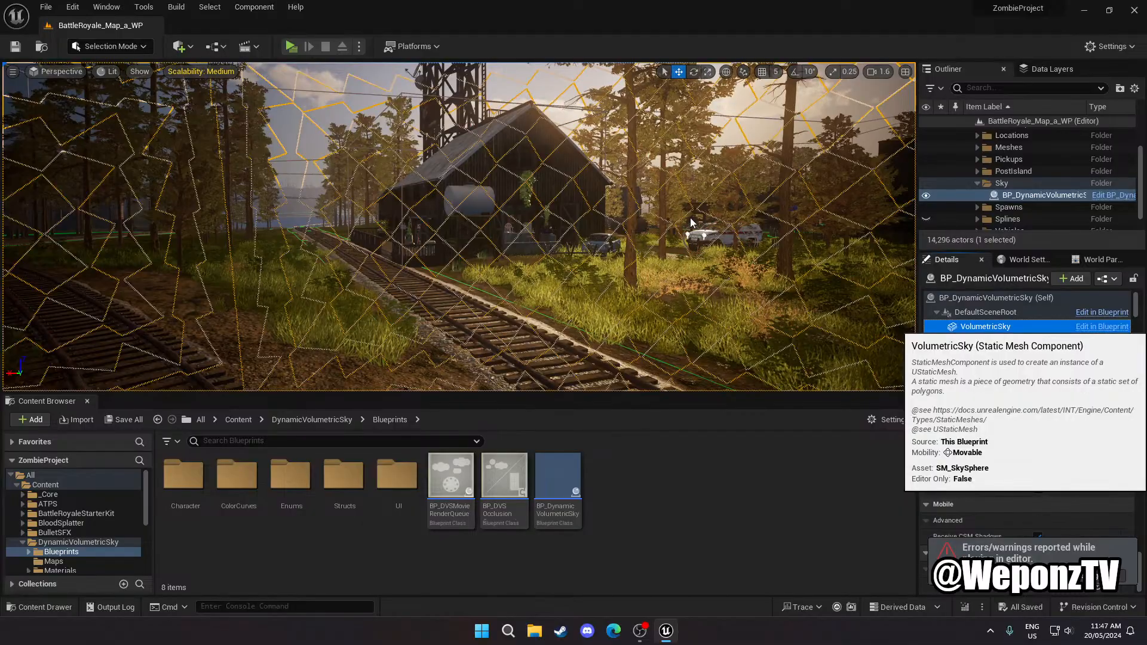
{"action": "right_click_drag", "start_coordinate": [691, 222], "coordinate": [400, 257]}
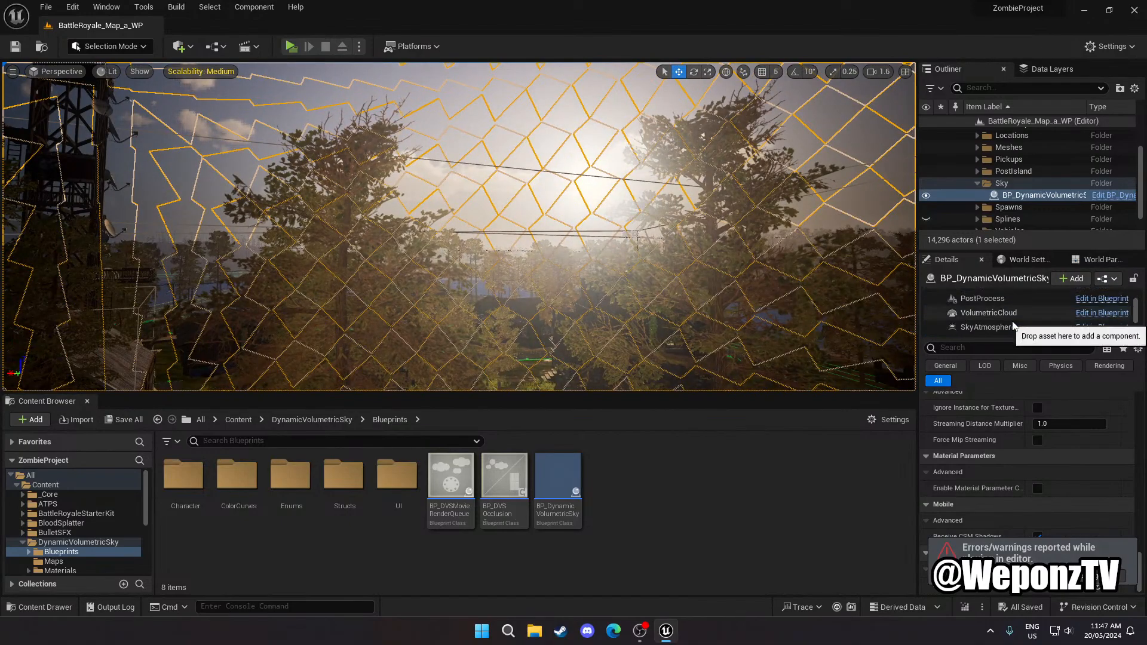
{"action": "left_click", "coordinate": [996, 299]}
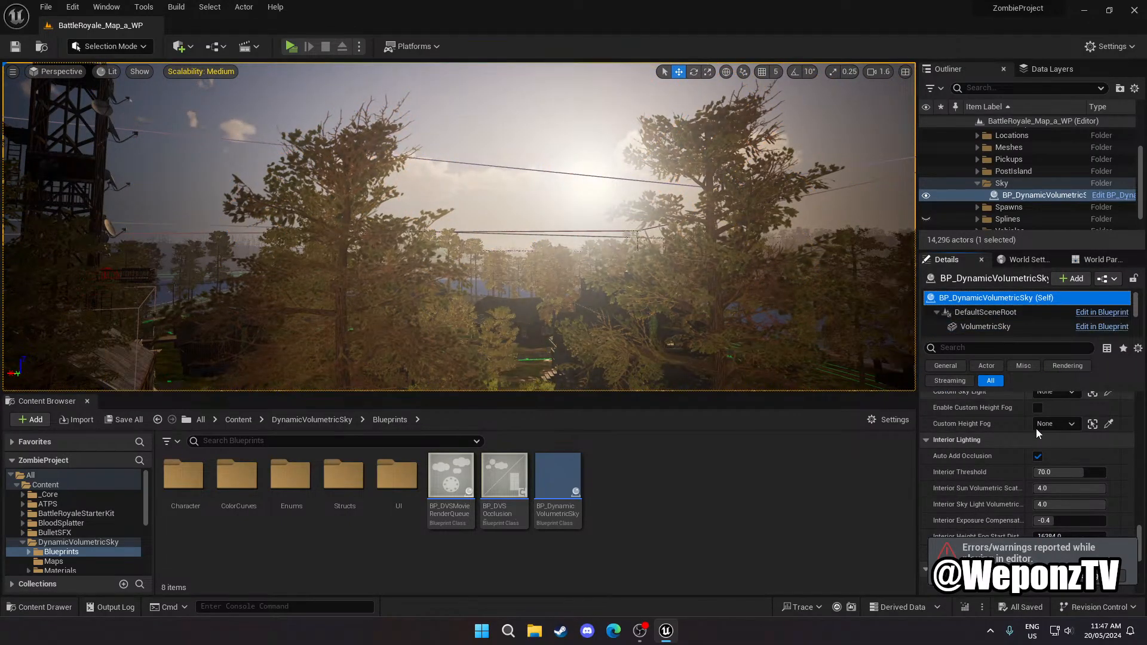
Set the sky actor's Terrestrial Biome to Deserts under Location And Weather
{"action": "left_click_drag", "start_coordinate": [1141, 534], "coordinate": [1141, 400]}
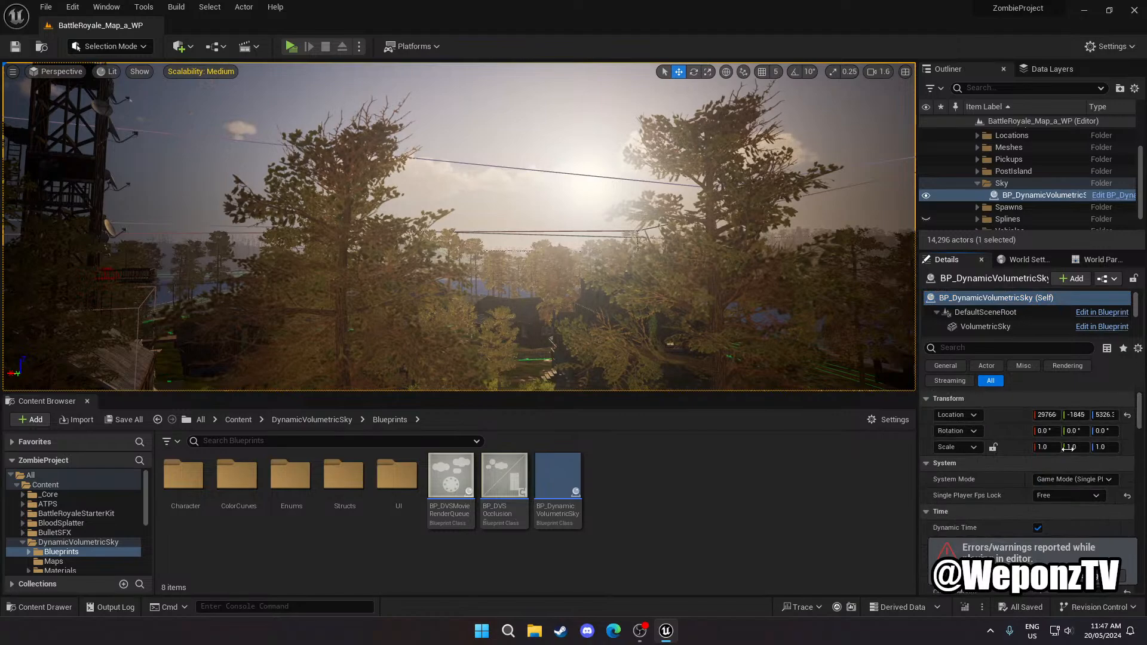
{"action": "scroll", "coordinate": [1021, 513], "scroll_direction": "down", "scroll_amount": 3}
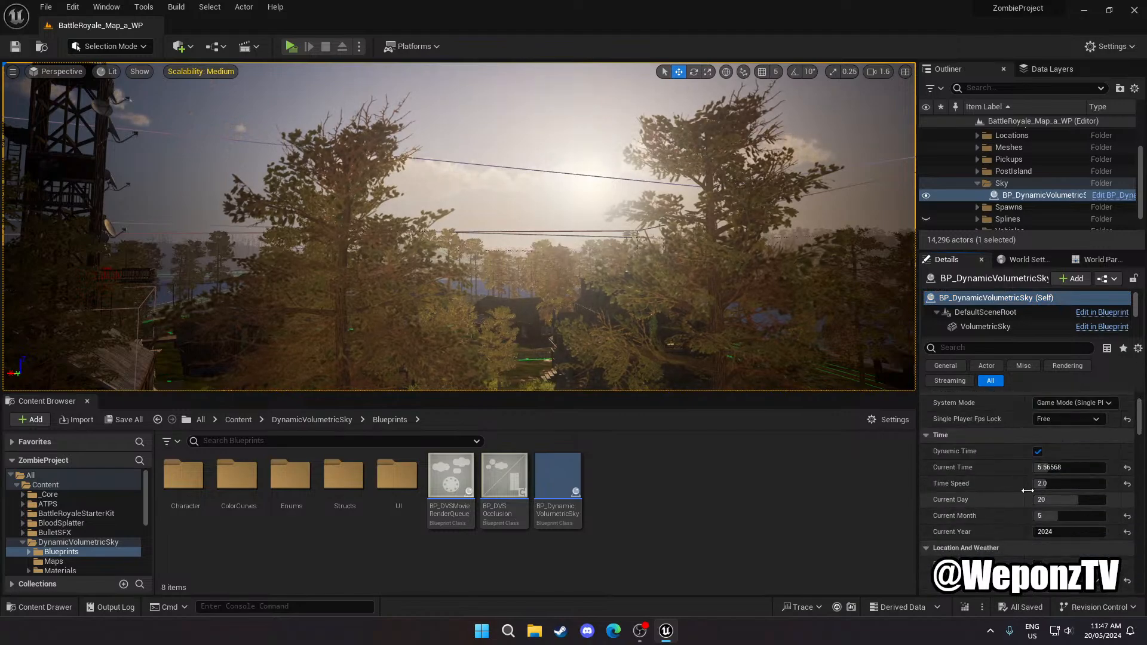
{"action": "scroll", "coordinate": [1028, 489], "scroll_direction": "down", "scroll_amount": 5}
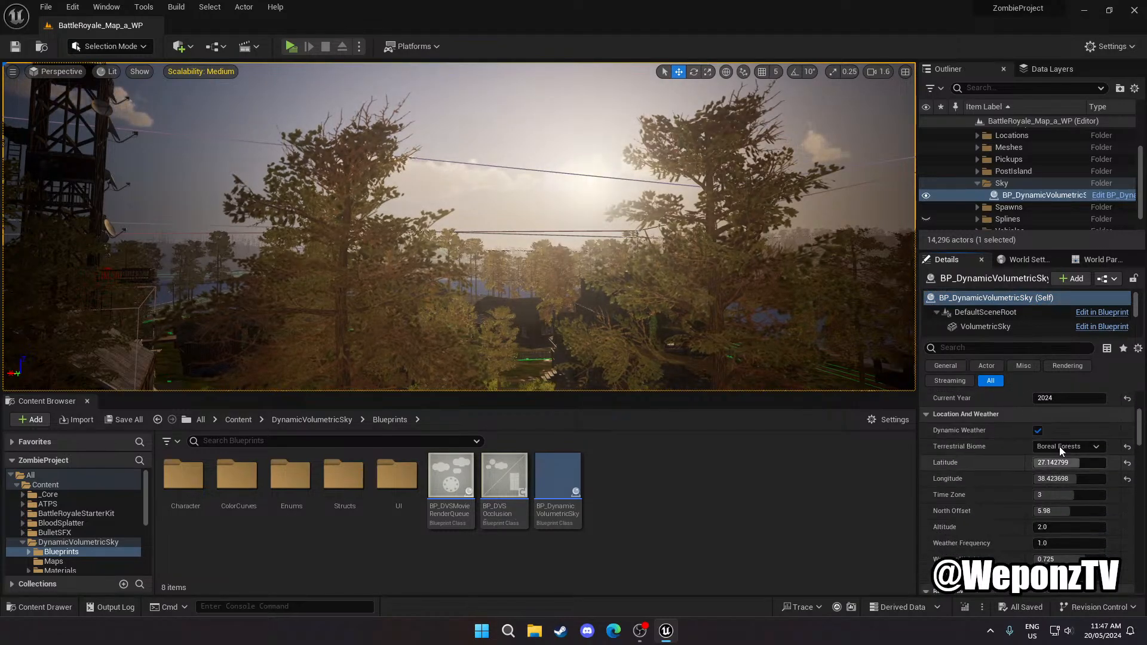
{"action": "left_click", "coordinate": [1059, 449]}
{"action": "left_click", "coordinate": [1061, 481]}
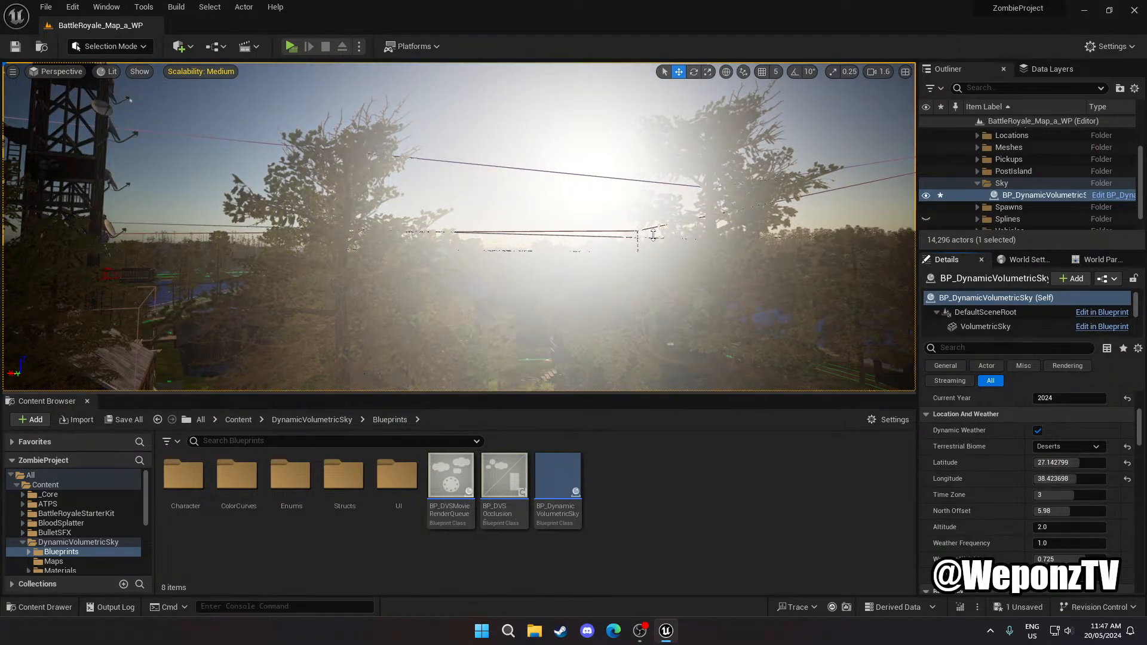
Review the sky actor's Location And Weather and read-only weather settings while comparing the sunlight around the houses and forest
{"action": "right_click_drag", "start_coordinate": [730, 276], "coordinate": [428, 287]}
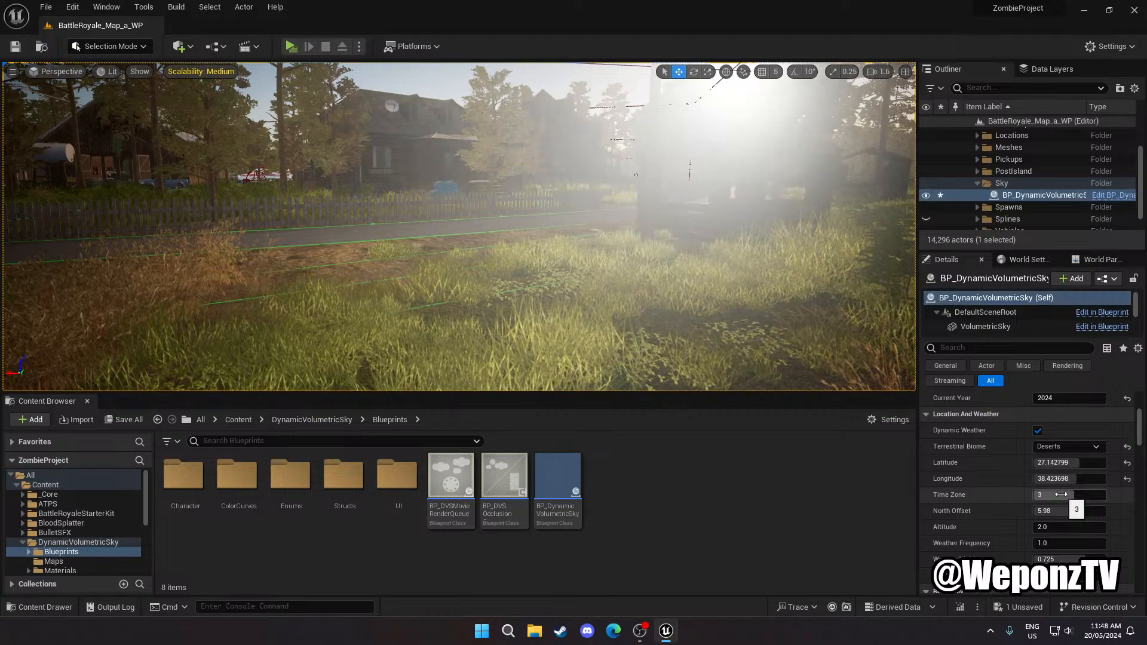
{"action": "scroll", "coordinate": [1007, 488], "scroll_direction": "down", "scroll_amount": 3}
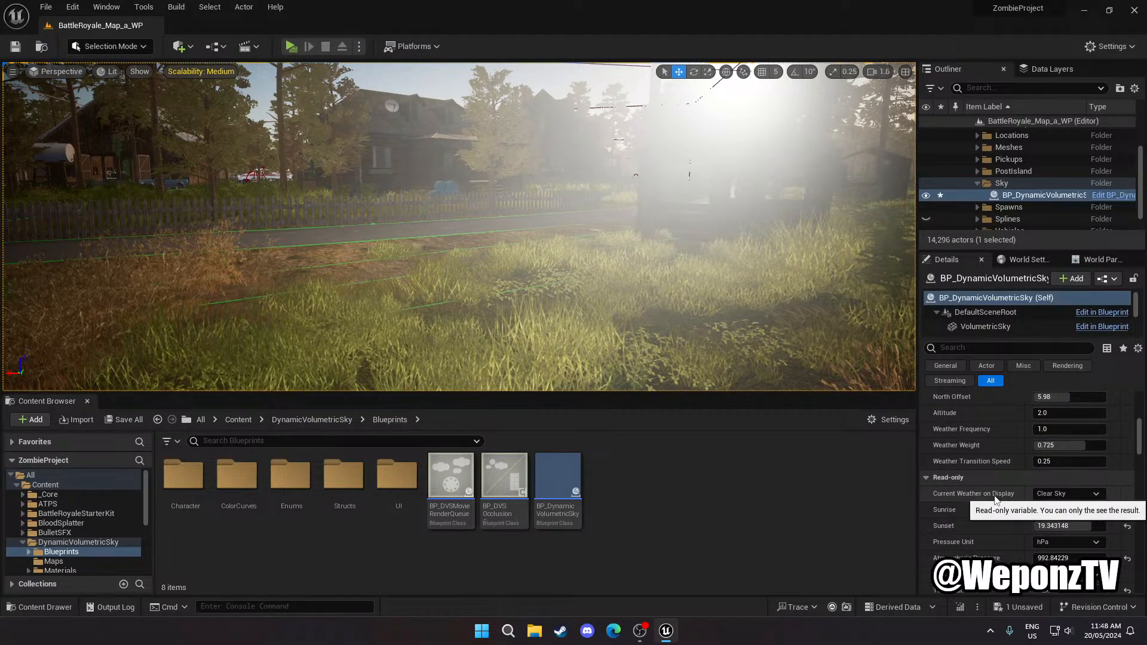
{"action": "scroll", "coordinate": [999, 498], "scroll_direction": "down", "scroll_amount": 1}
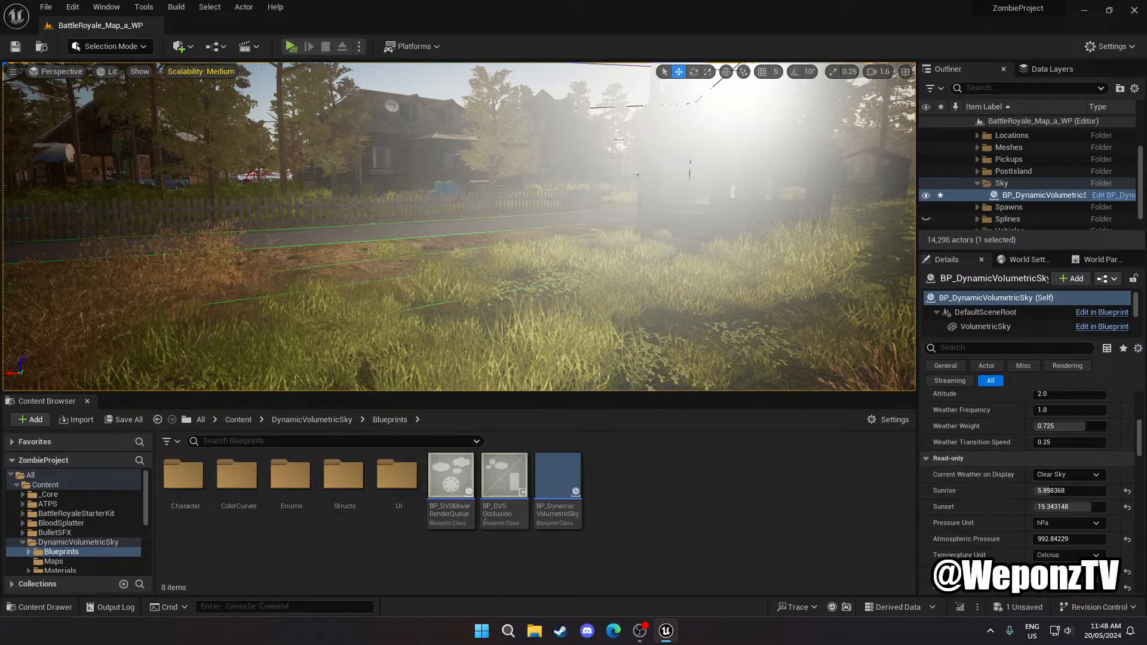
{"action": "right_click_drag", "start_coordinate": [598, 251], "coordinate": [909, 248]}
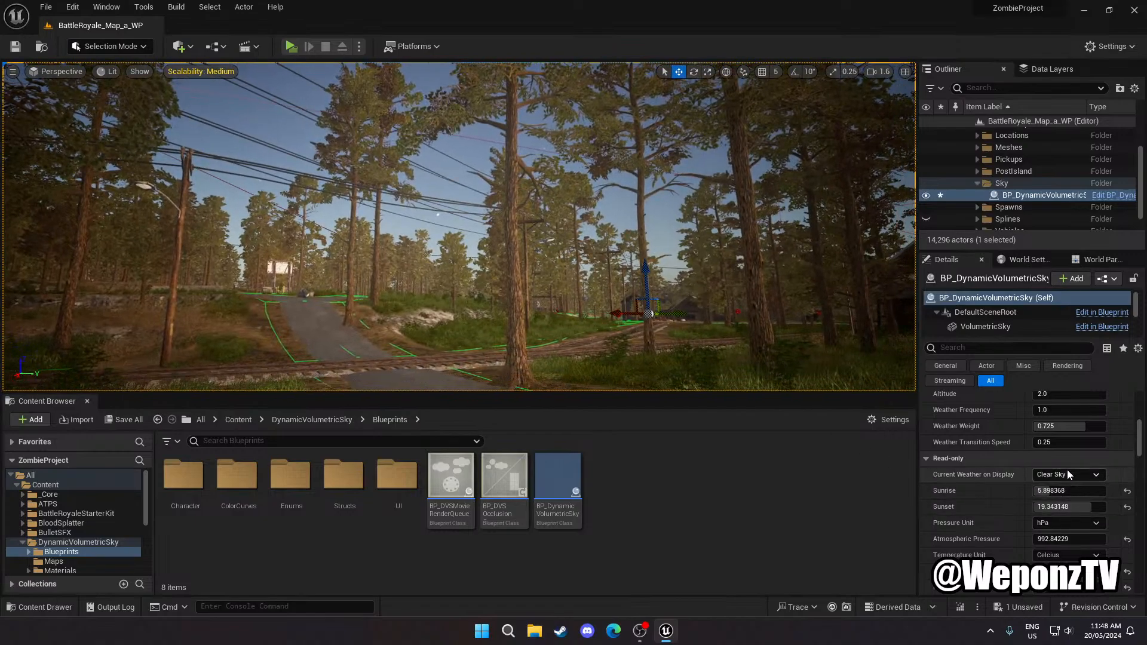
{"action": "scroll", "coordinate": [1027, 521], "scroll_direction": "down", "scroll_amount": 1}
{"action": "scroll", "coordinate": [1027, 521], "scroll_direction": "down", "scroll_amount": 3}
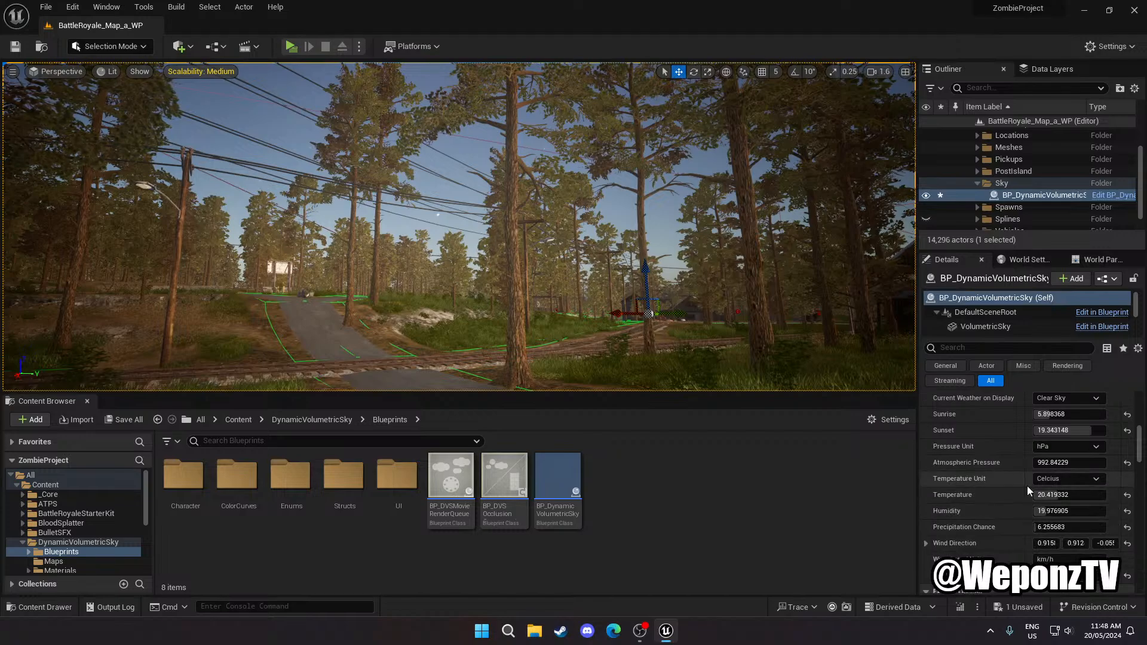
{"action": "scroll", "coordinate": [1029, 503], "scroll_direction": "down", "scroll_amount": 1}
{"action": "scroll", "coordinate": [1026, 502], "scroll_direction": "down", "scroll_amount": 5}
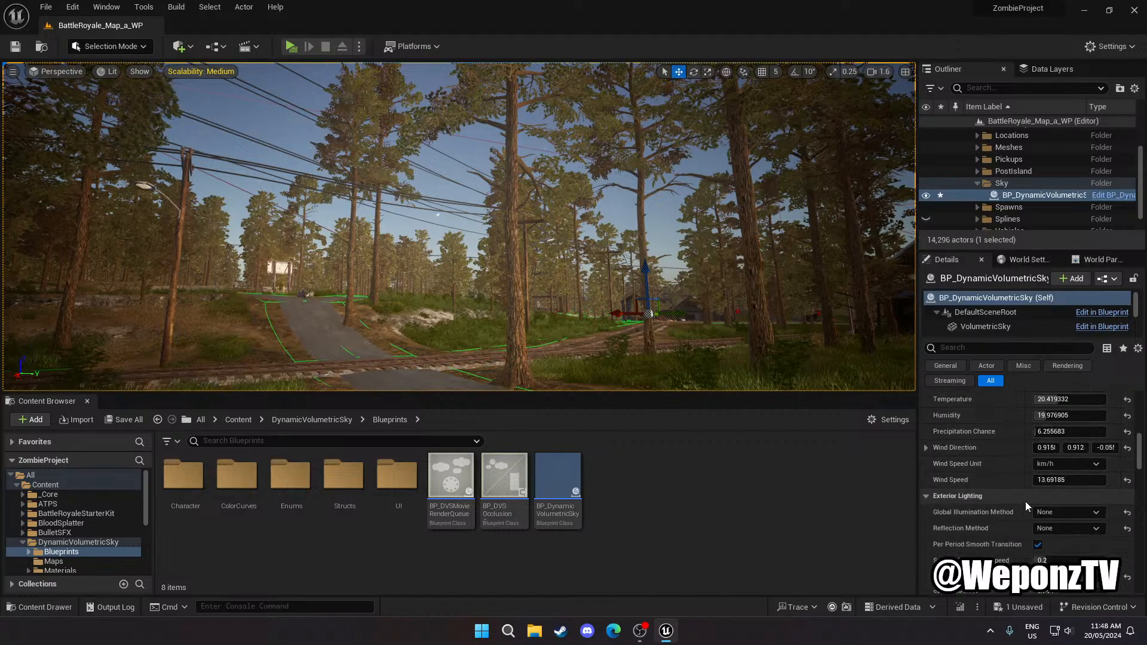
Try a Sky Brightness of 1 in the Exterior Lighting settings and settle on 4
{"action": "scroll", "coordinate": [1025, 496], "scroll_direction": "down", "scroll_amount": 3}
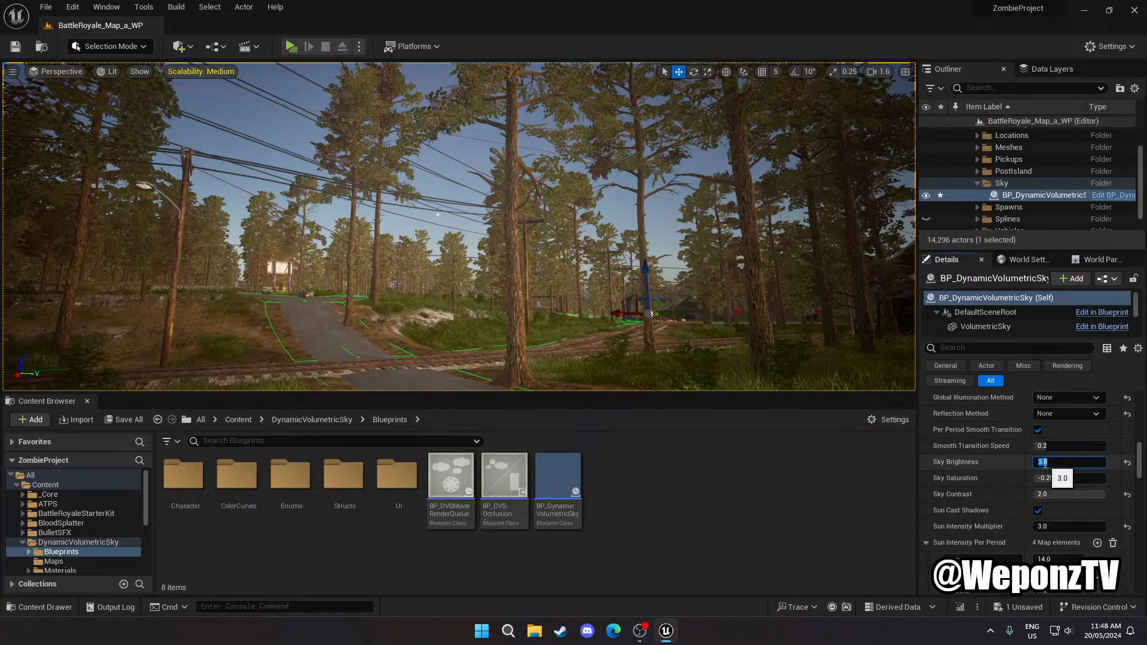
{"action": "type", "text": "1"}
{"action": "key", "text": "Return"}
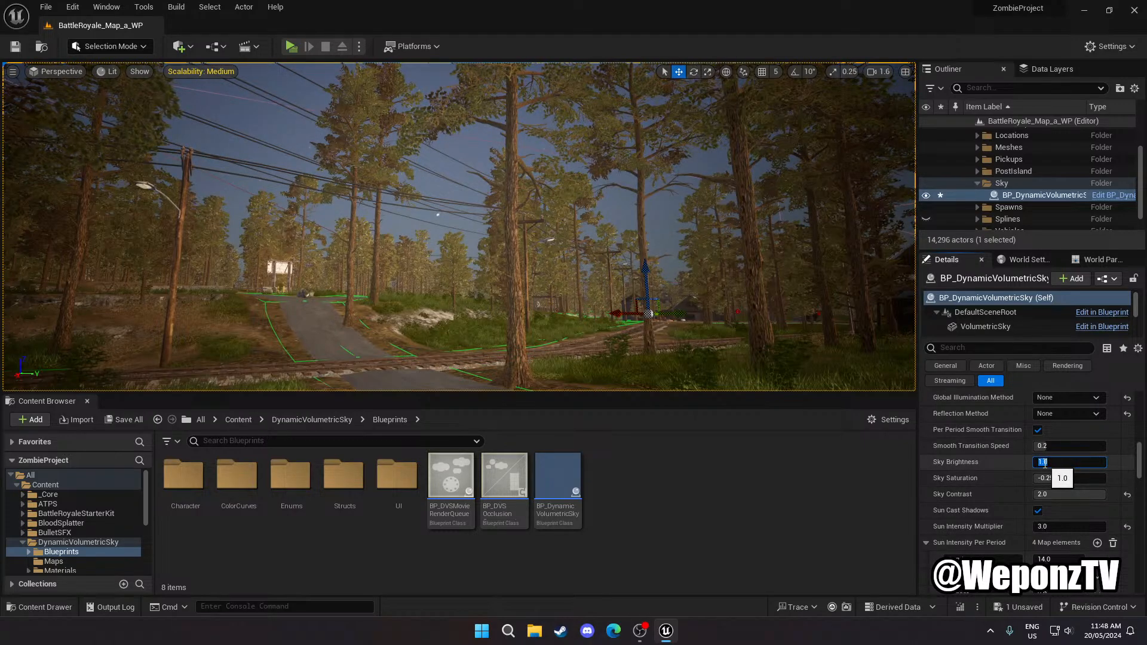
{"action": "type", "text": "4"}
{"action": "key", "text": "Return"}
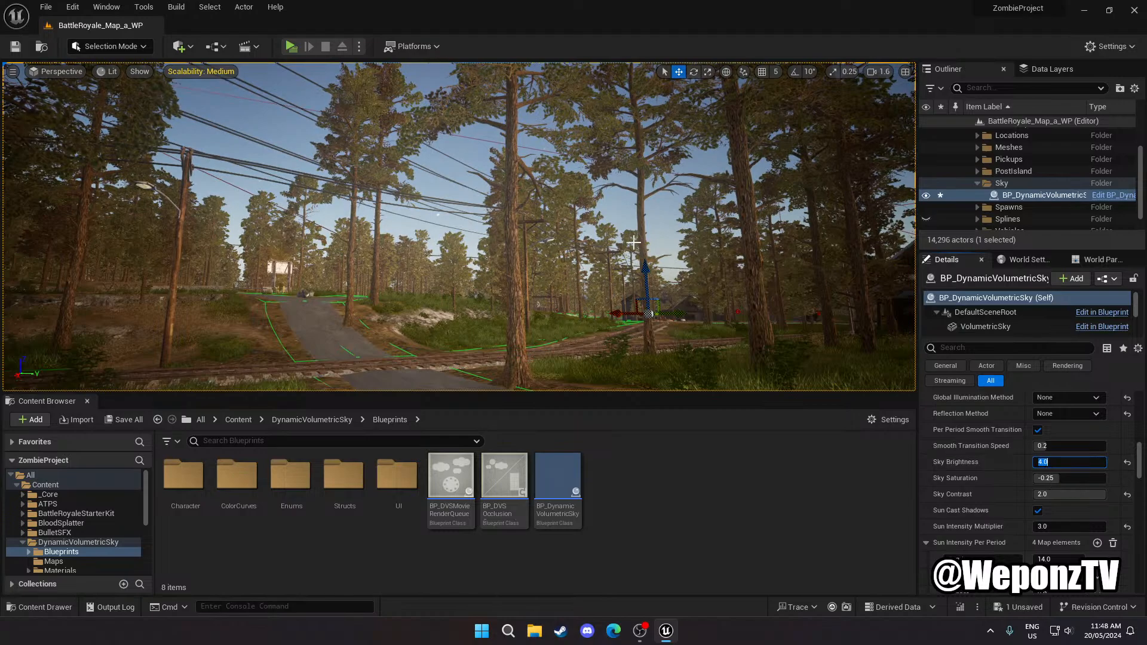
Try Sun Intensity Multiplier values of 1 and 2 while viewing the path toward the houses
{"action": "right_click_drag", "start_coordinate": [527, 187], "coordinate": [67, 264]}
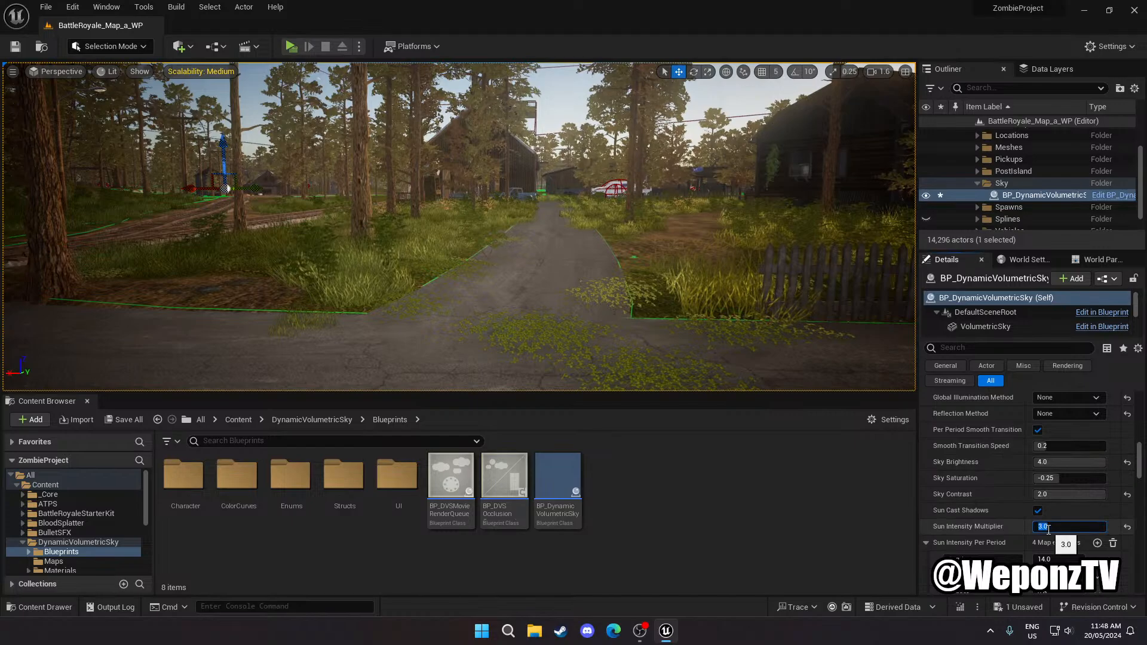
{"action": "type", "text": "1"}
{"action": "key", "text": "Return"}
{"action": "type", "text": "2"}
{"action": "key", "text": "Return"}
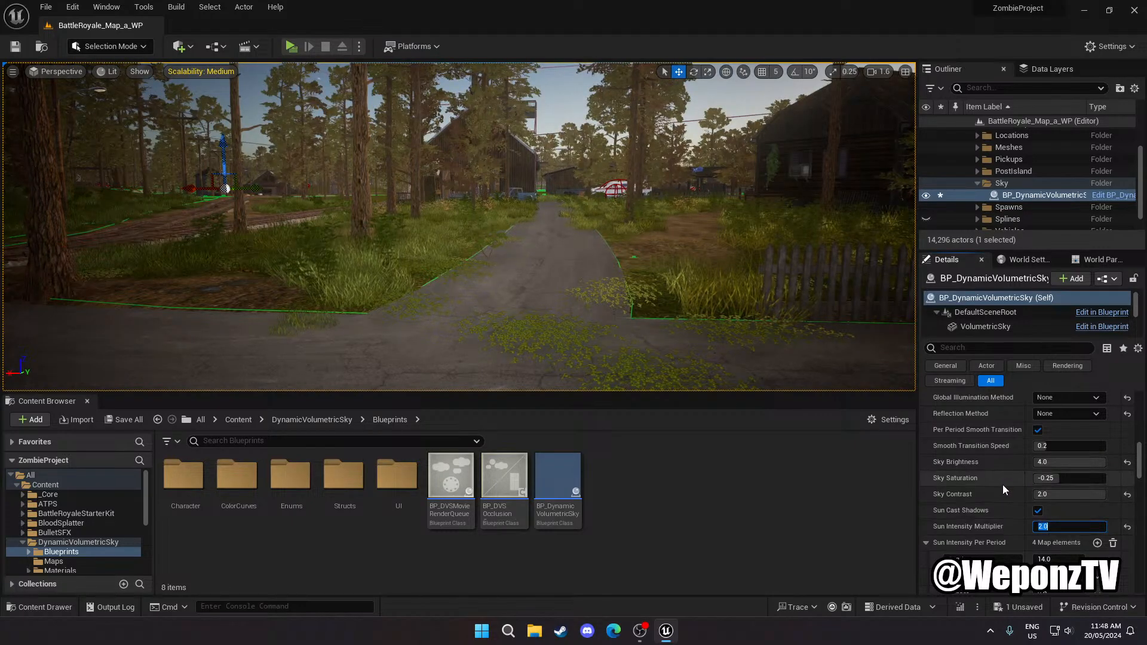
Set the Sky Contrast to 1 and toggle Sun Cast Shadows off and back on to compare
{"action": "left_click", "coordinate": [1053, 495]}
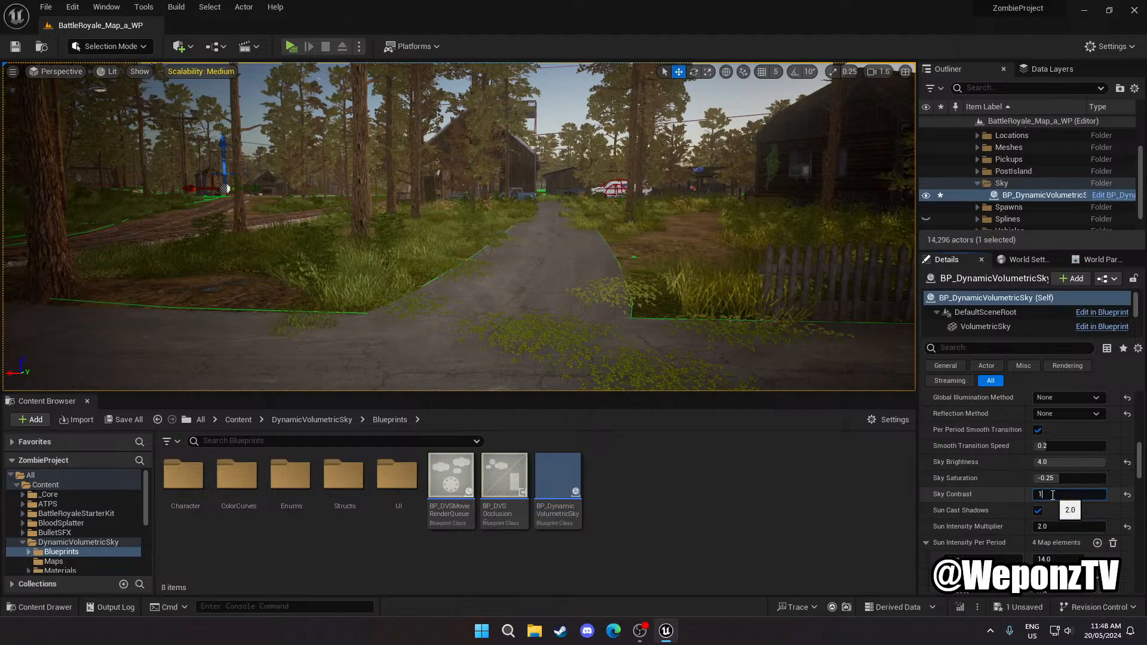
{"action": "key", "text": "Return"}
{"action": "right_click_drag", "start_coordinate": [827, 251], "coordinate": [750, 285]}
{"action": "left_click", "coordinate": [1039, 513]}
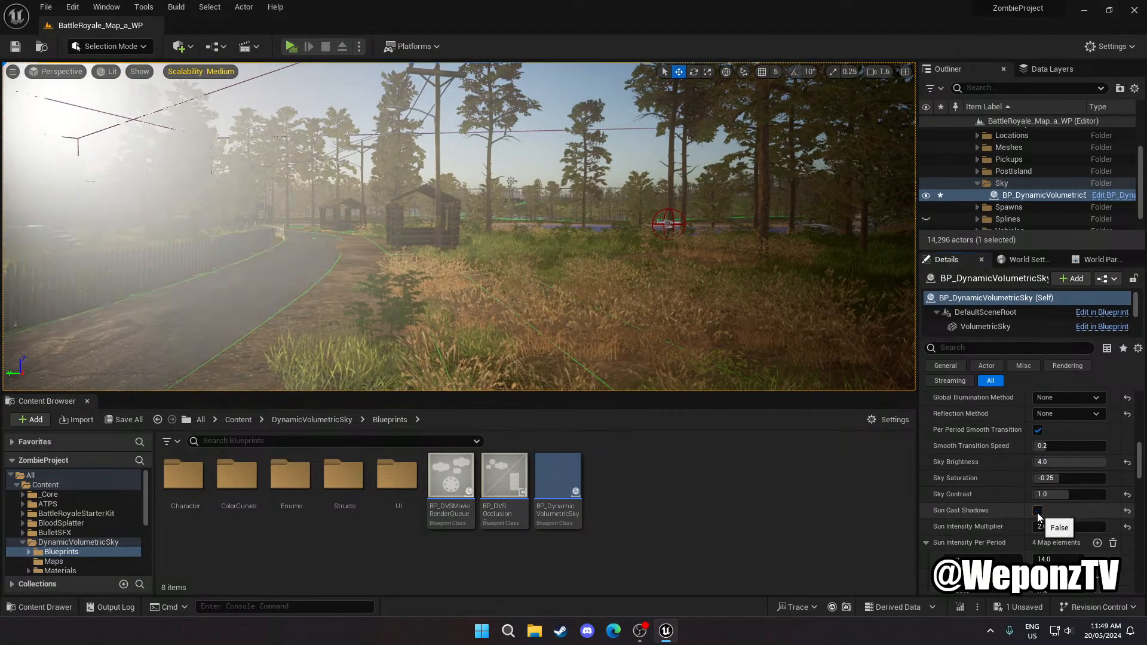
{"action": "left_click", "coordinate": [1038, 512]}
Set the Sun Intensity Multiplier to 1 and inspect the lighting along the road and forest
{"action": "right_click_drag", "start_coordinate": [777, 287], "coordinate": [609, 286]}
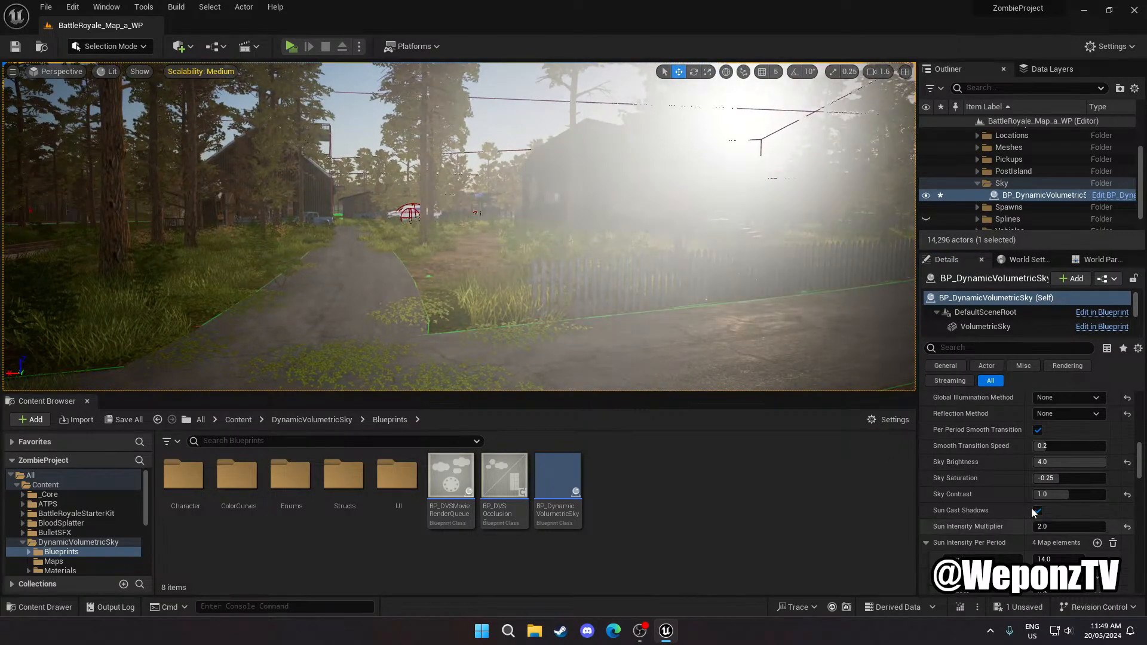
{"action": "left_click", "coordinate": [1050, 528]}
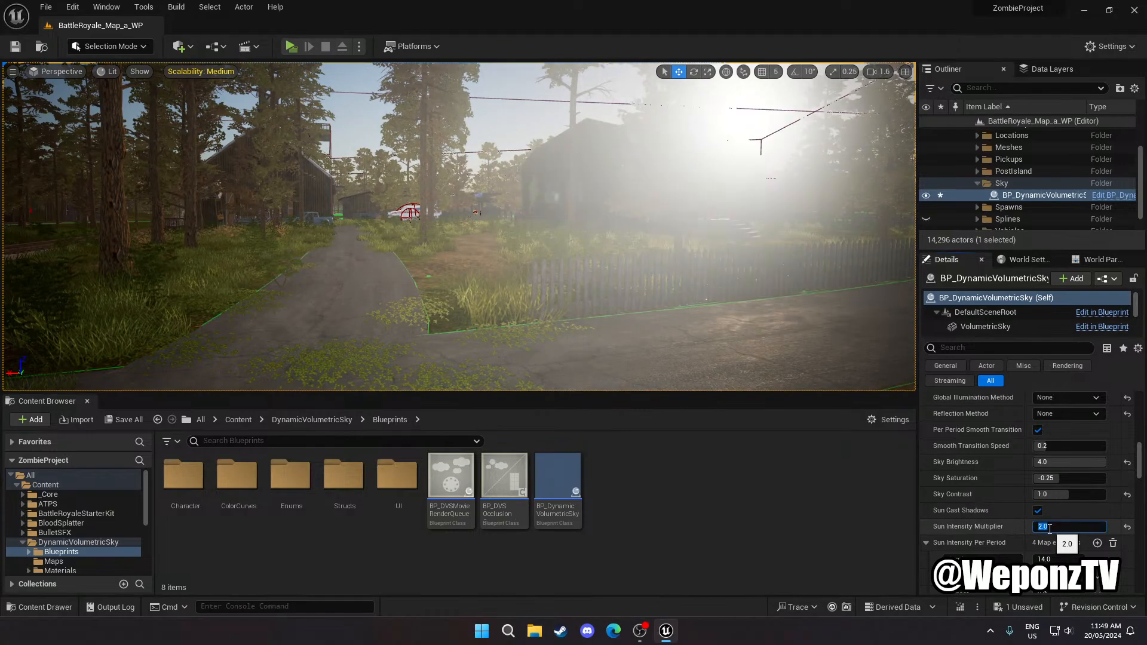
{"action": "type", "text": "1"}
{"action": "key", "text": "Return"}
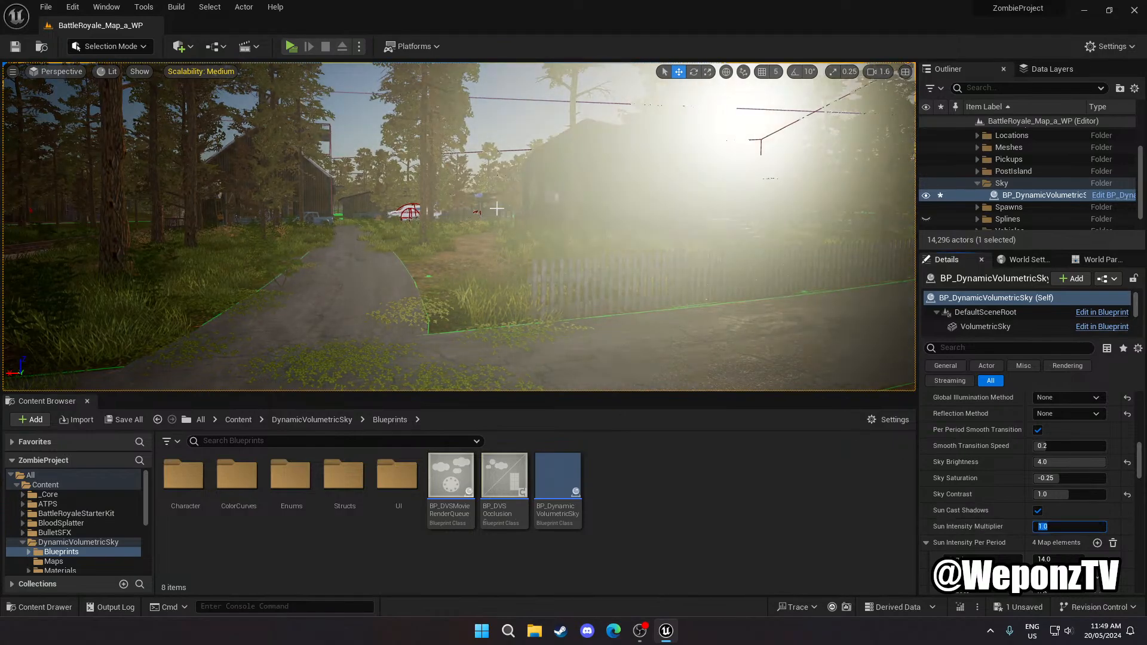
{"action": "right_click_drag", "start_coordinate": [497, 208], "coordinate": [448, 192]}
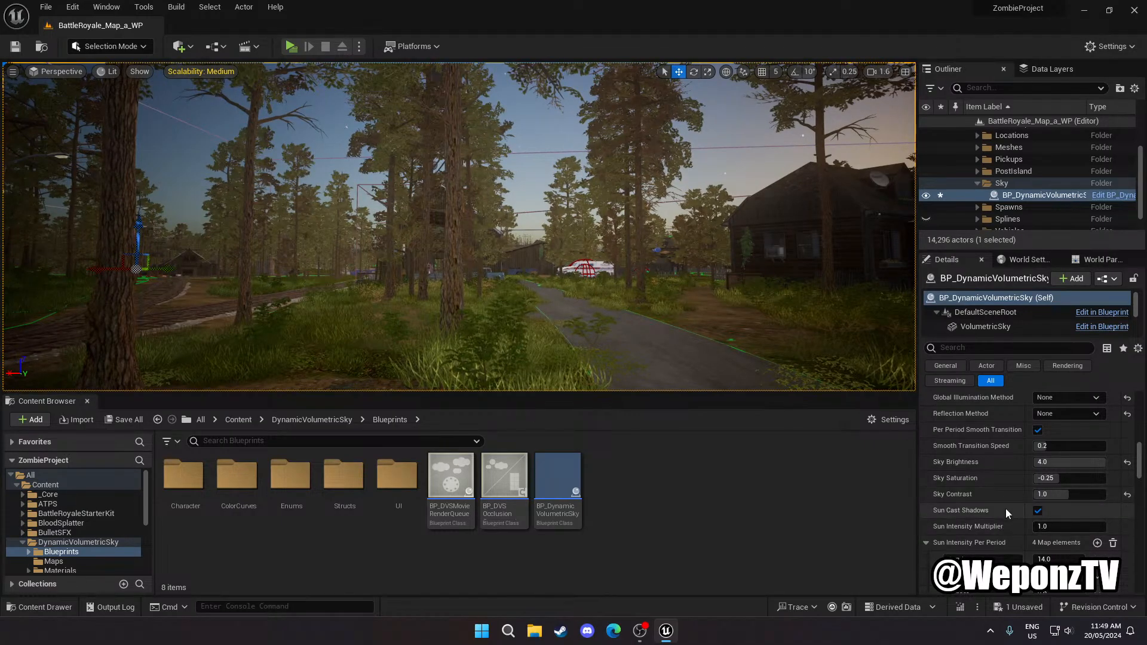
Enable Sun Light Shaft Bloom in the sky actor's Exterior Lighting settings
{"action": "scroll", "coordinate": [1010, 510], "scroll_direction": "down", "scroll_amount": 3}
{"action": "scroll", "coordinate": [1017, 511], "scroll_direction": "down", "scroll_amount": 2}
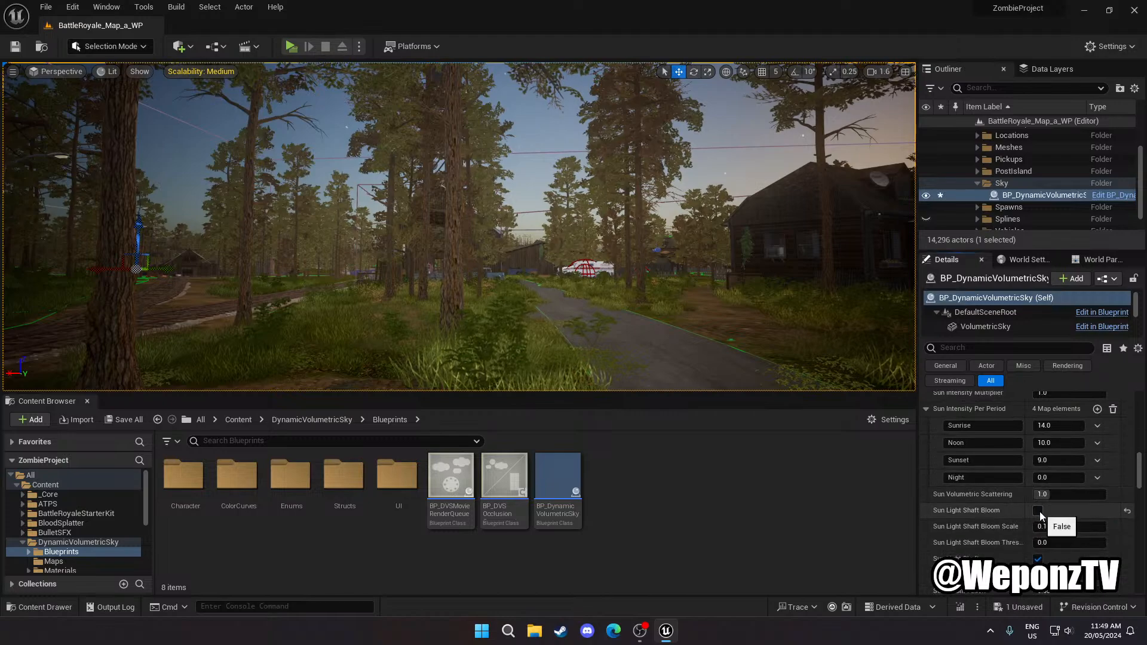
{"action": "left_click", "coordinate": [1038, 512]}
{"action": "scroll", "coordinate": [1023, 529], "scroll_direction": "down", "scroll_amount": 2}
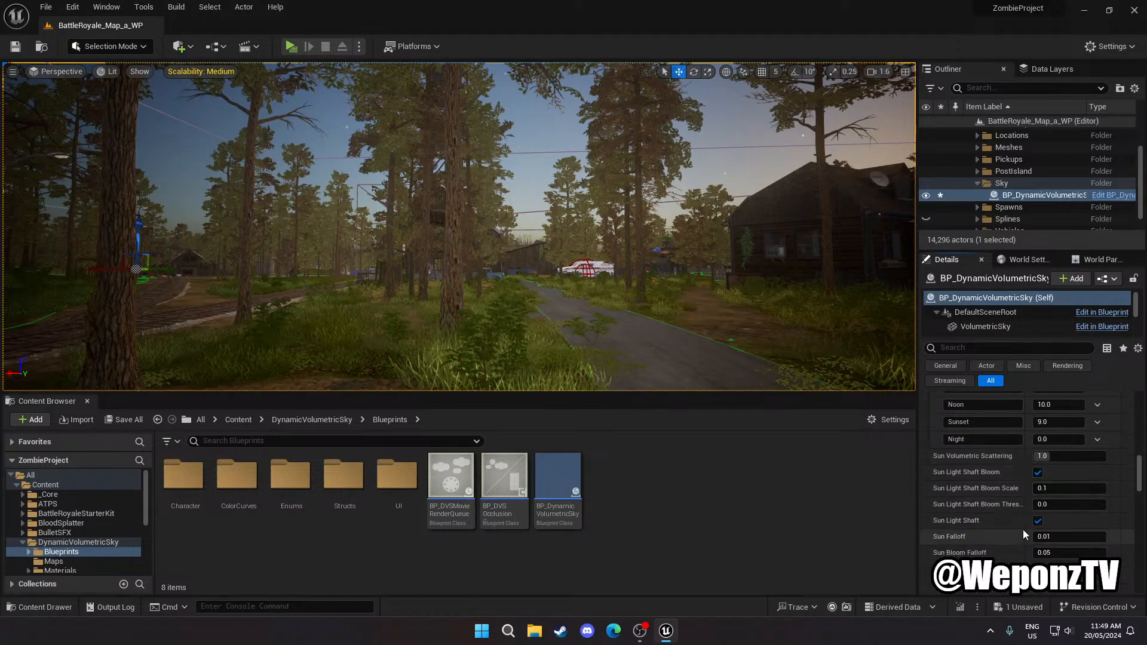
{"action": "left_click", "coordinate": [1038, 520]}
{"action": "scroll", "coordinate": [1031, 526], "scroll_direction": "down", "scroll_amount": 2}
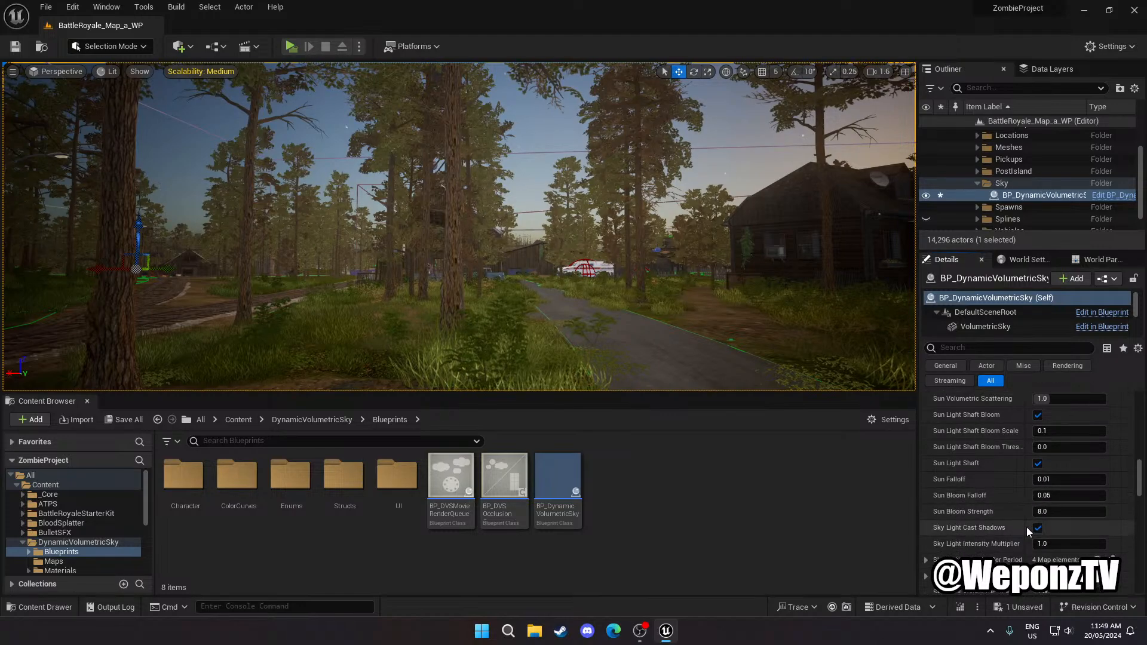
Try Sky Light Intensity Multiplier values of 2, 1, 0 and again 1 to compare the ambient light
{"action": "scroll", "coordinate": [1027, 527], "scroll_direction": "down", "scroll_amount": 2}
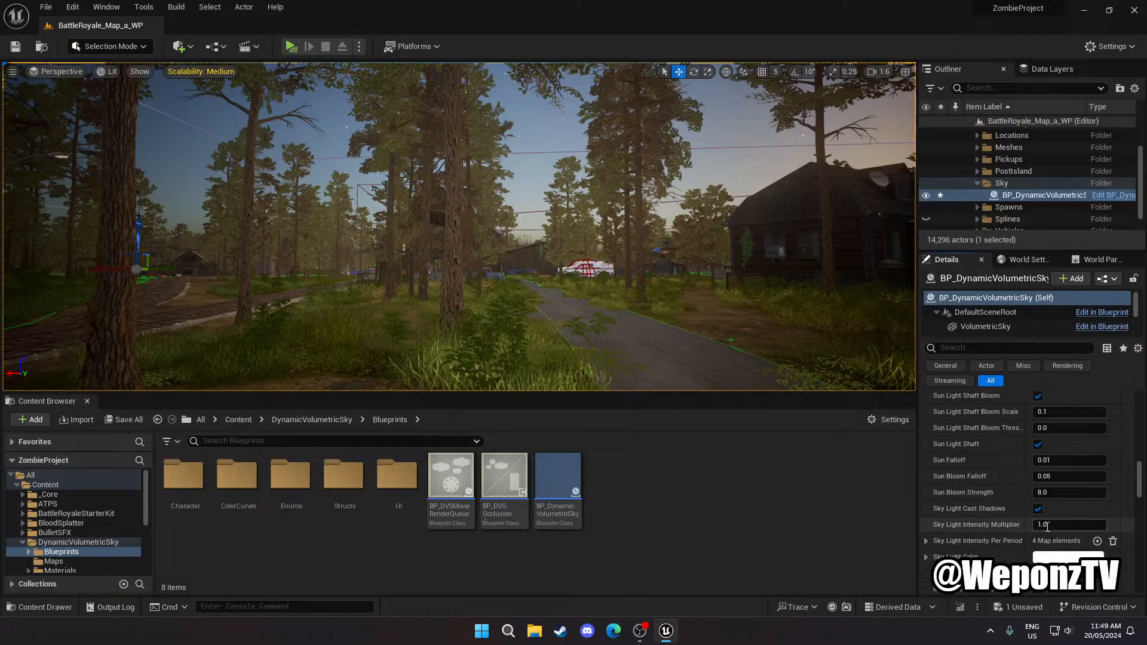
{"action": "type", "text": "2"}
{"action": "key", "text": "Return"}
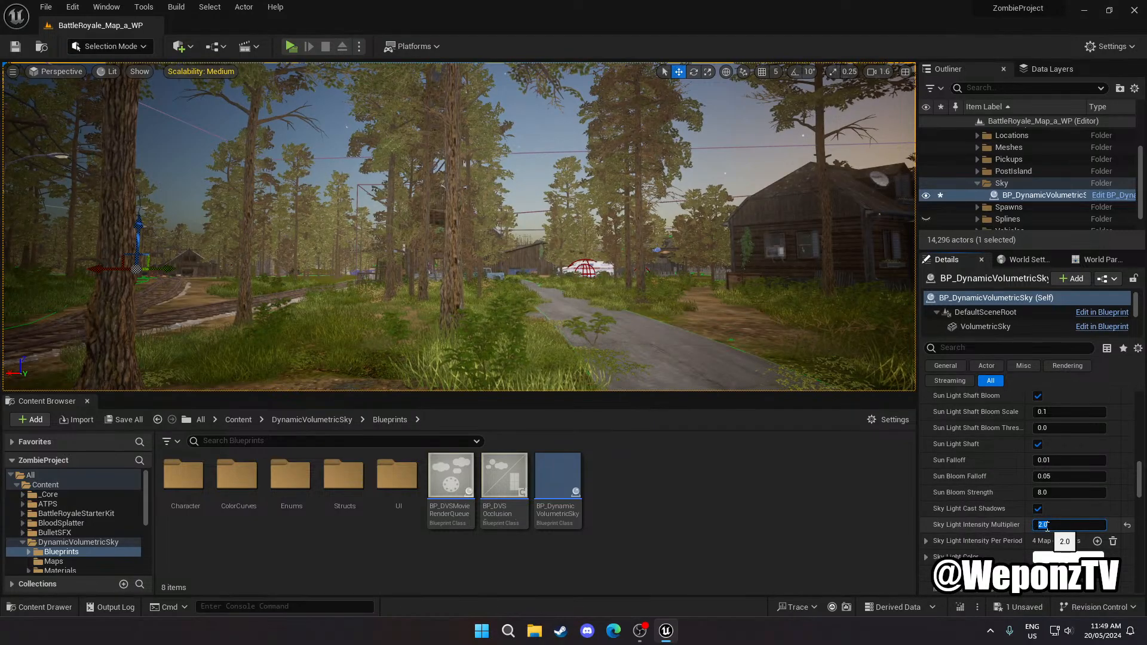
{"action": "type", "text": "1"}
{"action": "key", "text": "Return"}
{"action": "type", "text": "0"}
{"action": "key", "text": "Return"}
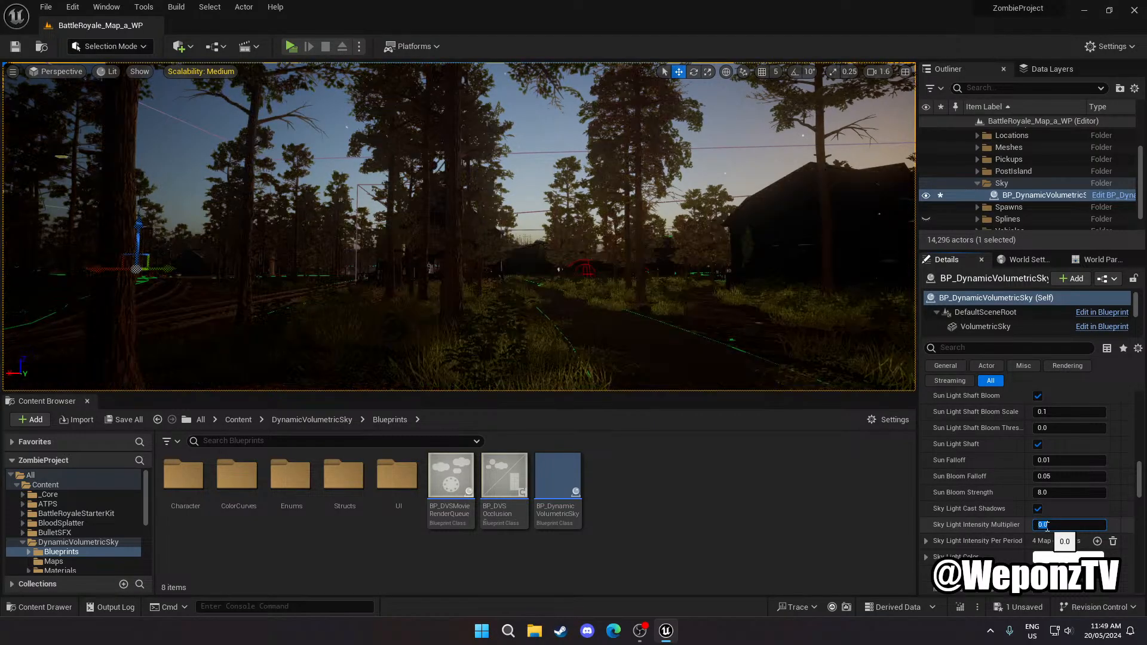
{"action": "type", "text": "1"}
{"action": "key", "text": "Return"}
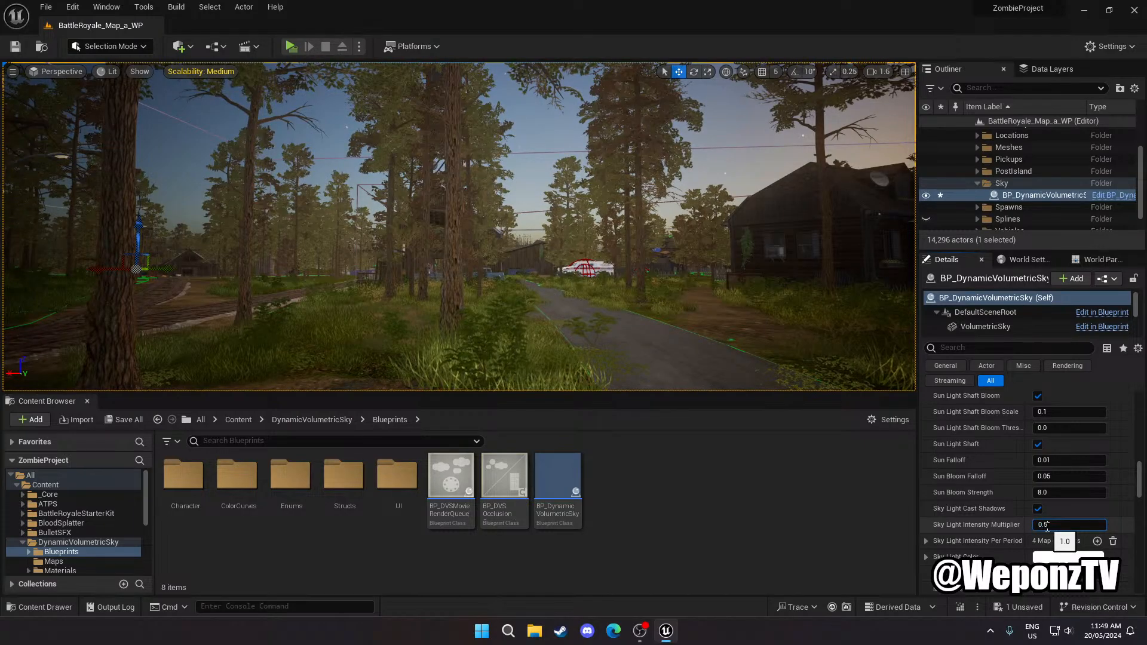
Set the Sky Light Intensity Multiplier to 0.5 and inspect the darker scene around the fenced house
{"action": "type", "text": "0.5"}
{"action": "key", "text": "Return"}
{"action": "right_click_drag", "start_coordinate": [459, 227], "coordinate": [523, 232]}
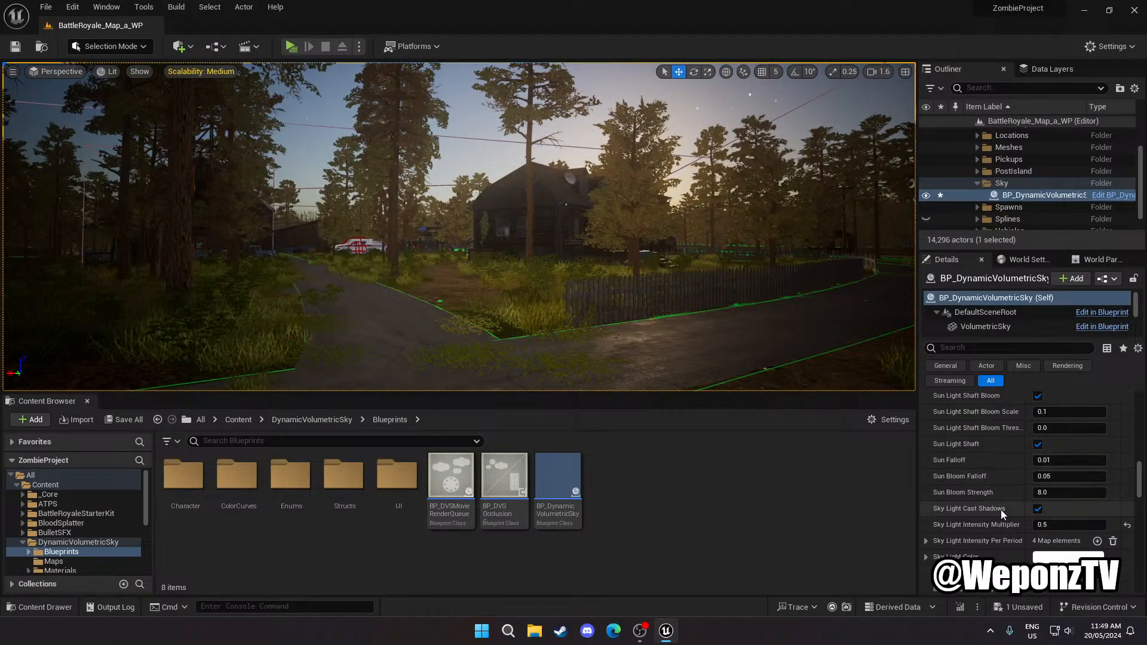
Set the Moon Intensity Multiplier to 1
{"action": "scroll", "coordinate": [1001, 514], "scroll_direction": "down", "scroll_amount": 3}
{"action": "scroll", "coordinate": [1008, 507], "scroll_direction": "down", "scroll_amount": 1}
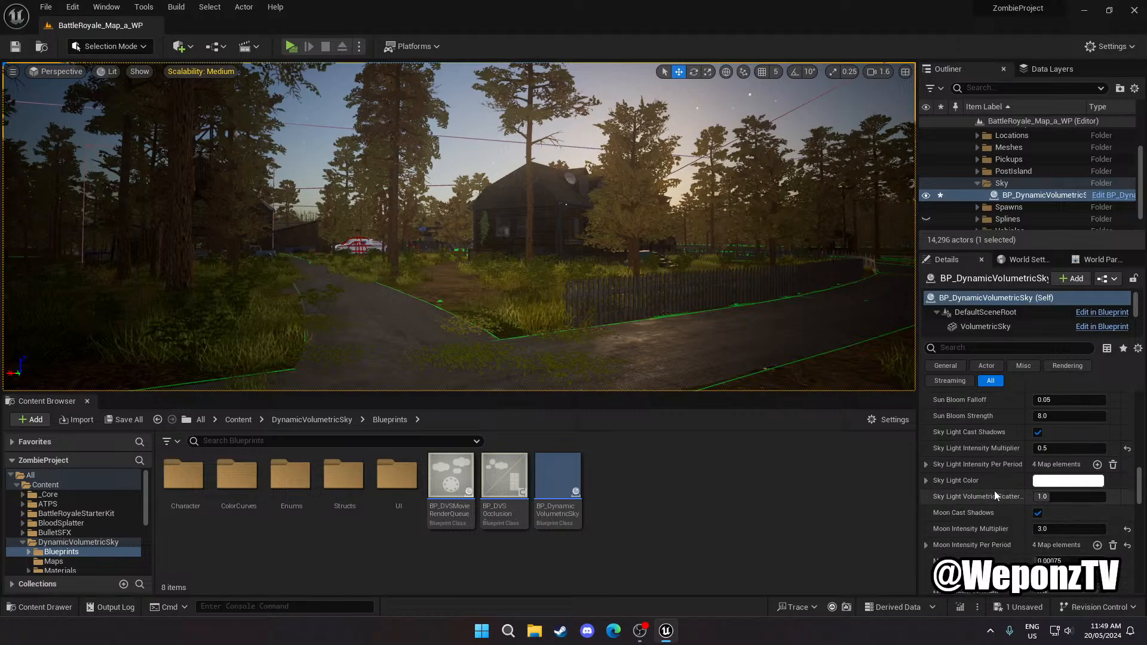
{"action": "scroll", "coordinate": [995, 491], "scroll_direction": "down", "scroll_amount": 3}
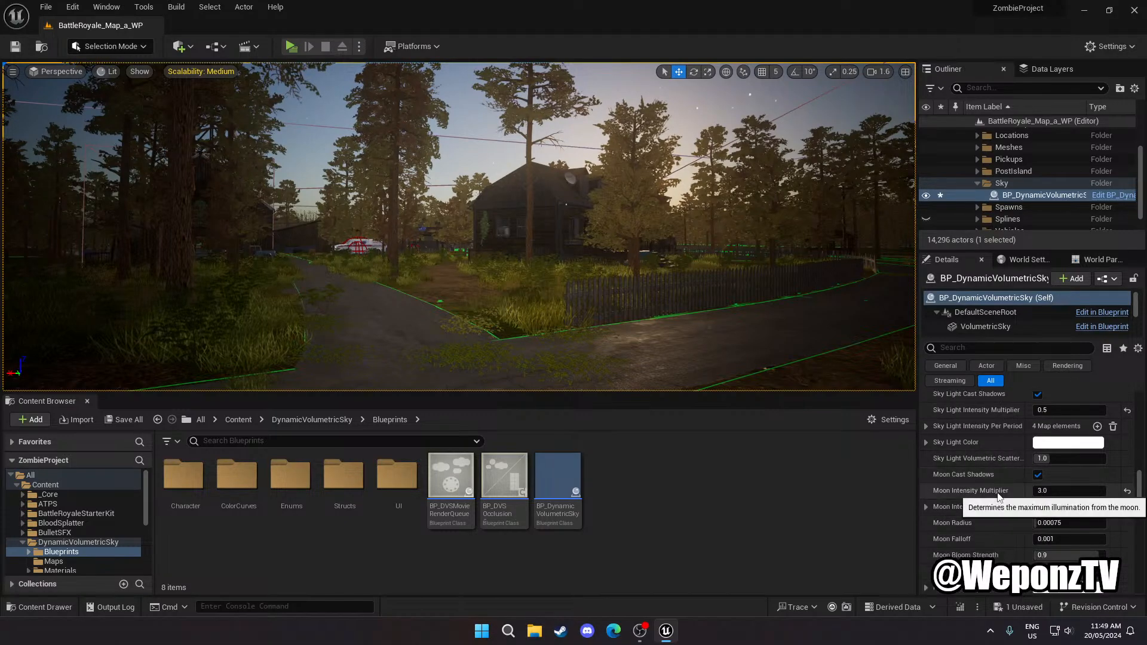
{"action": "left_click", "coordinate": [1053, 473]}
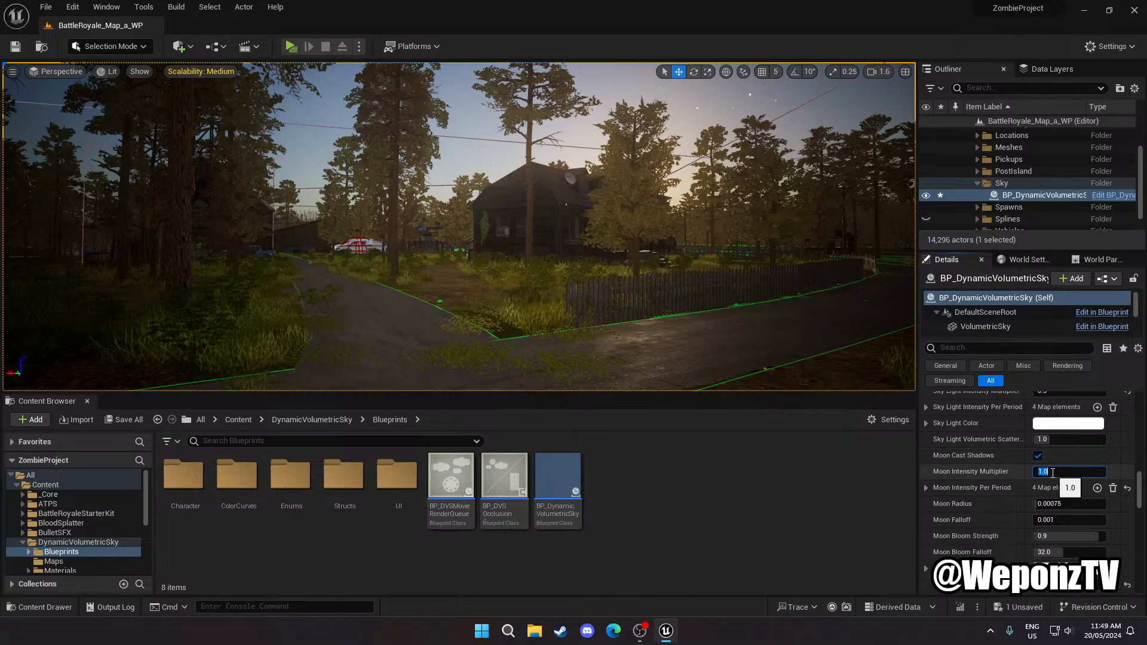
Set the Stars Brightness to 5 while looking up at the sky, and return the view to the path
{"action": "scroll", "coordinate": [1018, 507], "scroll_direction": "down", "scroll_amount": 3}
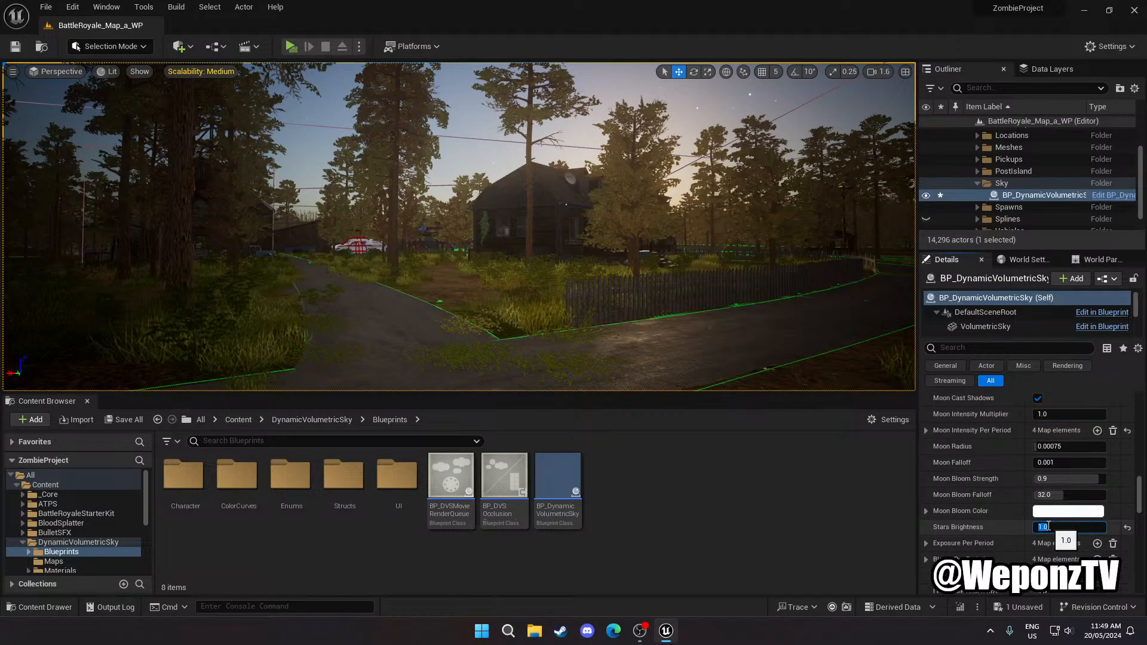
{"action": "right_click_drag", "start_coordinate": [651, 342], "coordinate": [638, 224]}
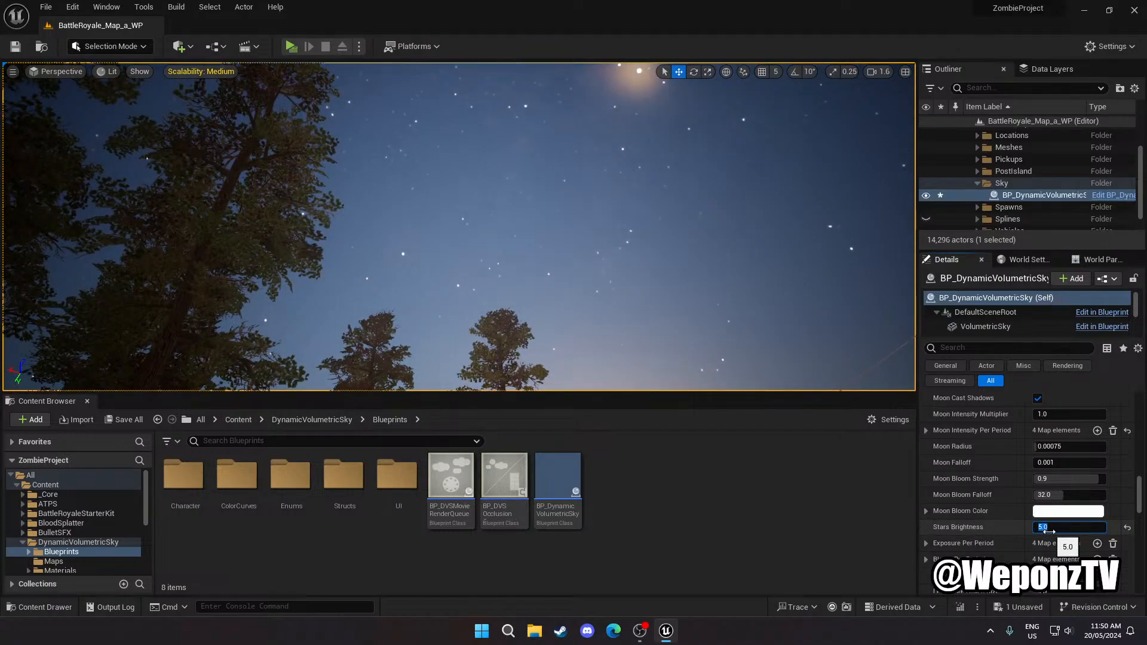
{"action": "right_click_drag", "start_coordinate": [815, 299], "coordinate": [143, 383]}
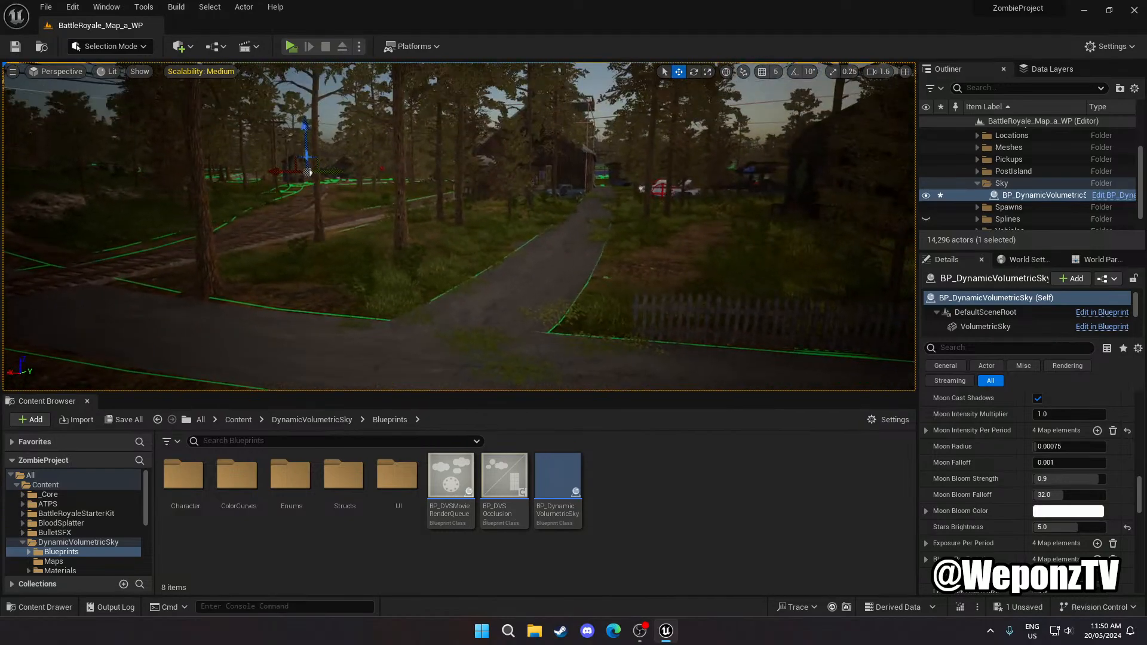
Save the current level and all remaining unsaved project changes
{"action": "left_click", "coordinate": [50, 7]}
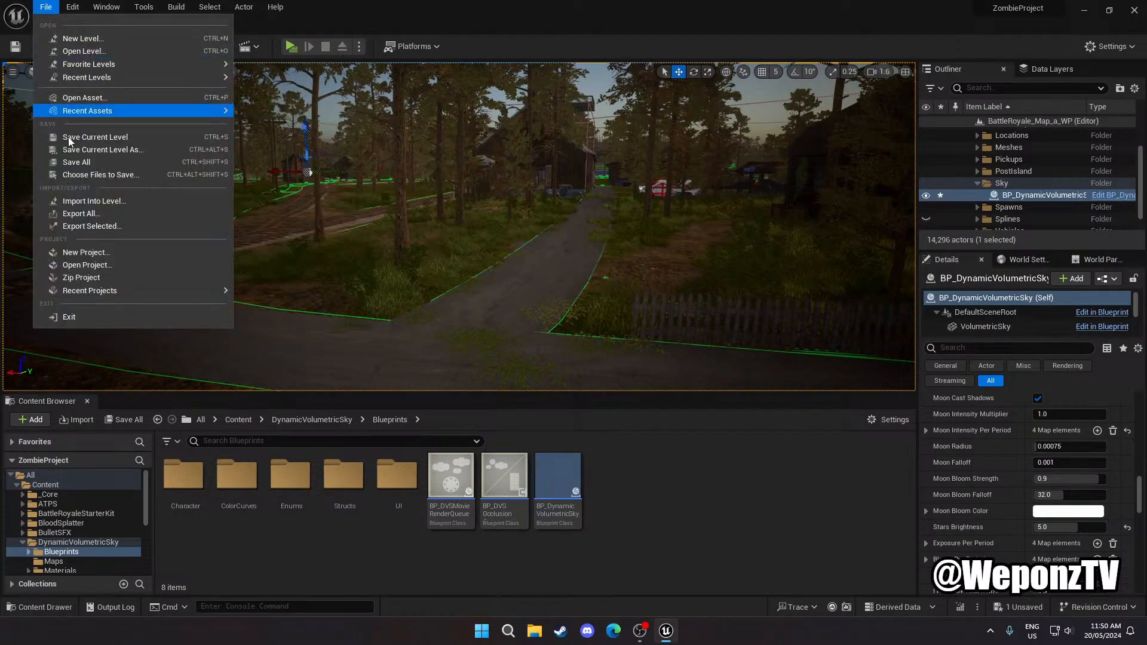
{"action": "left_click", "coordinate": [95, 136]}
{"action": "left_click", "coordinate": [48, 9]}
{"action": "left_click", "coordinate": [85, 163]}
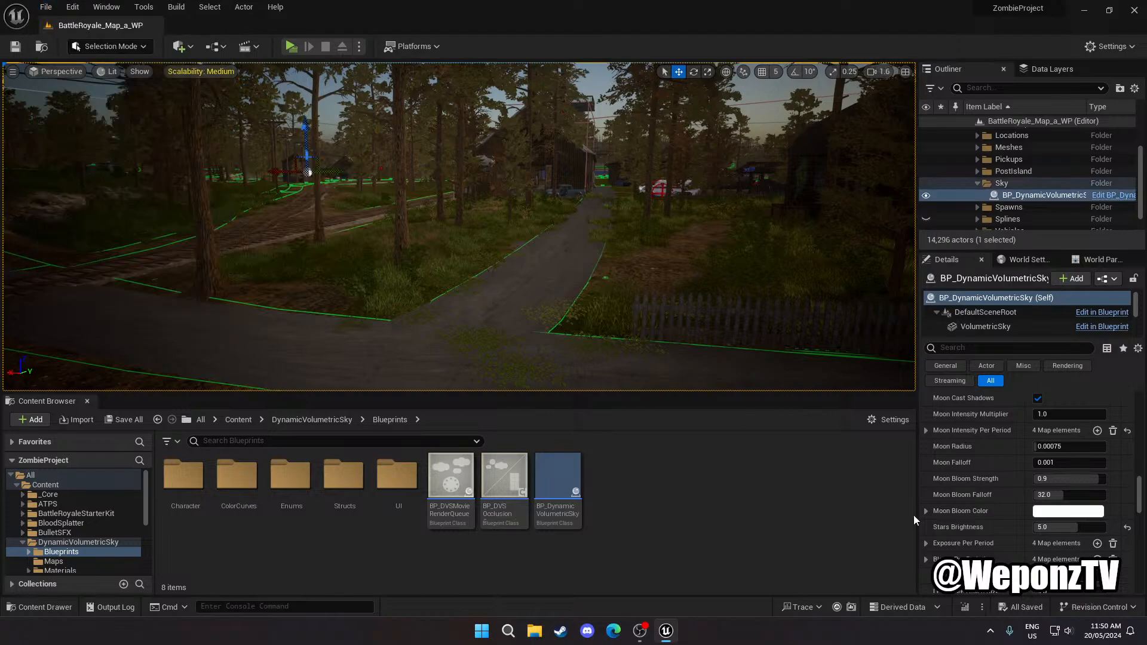
Try a Lens Flare Intensity of 0 while facing the sun, and reset Lens Flare Intensity and Lens Flare Threshold to their defaults
{"action": "scroll", "coordinate": [998, 512], "scroll_direction": "down", "scroll_amount": 3}
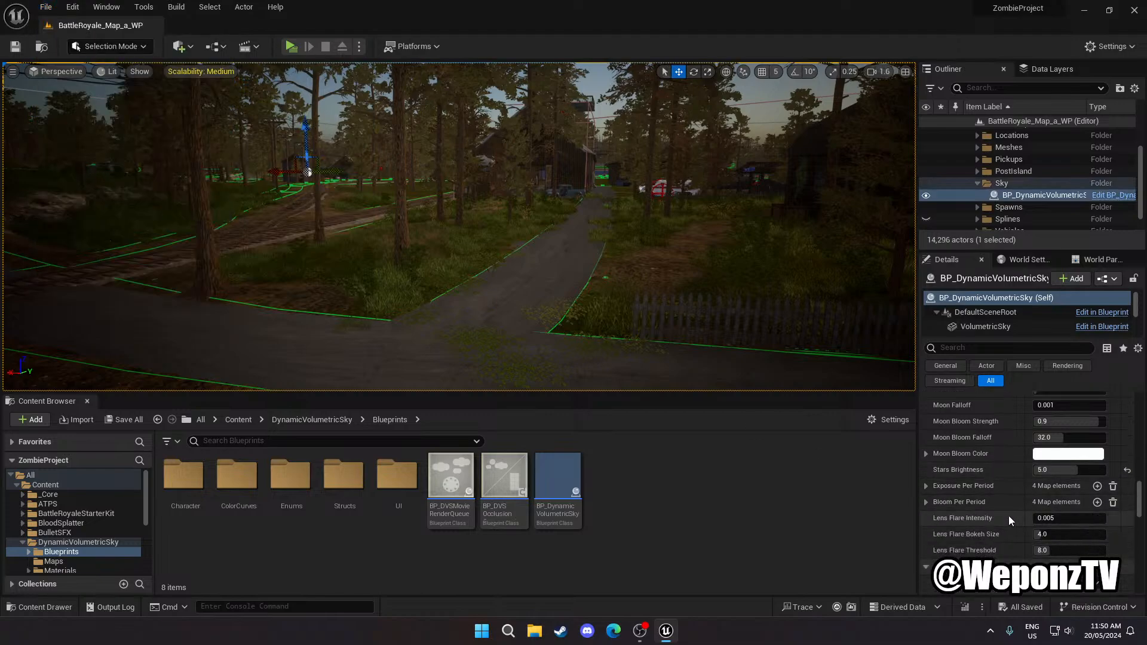
{"action": "scroll", "coordinate": [987, 545], "scroll_direction": "down", "scroll_amount": 2}
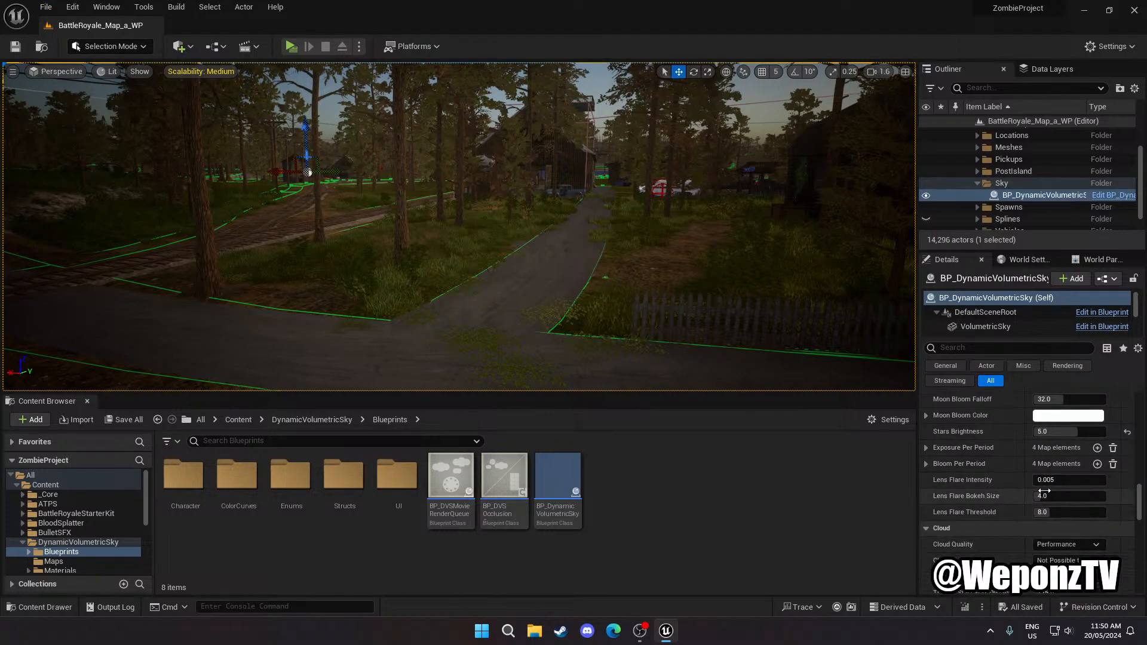
{"action": "right_click_drag", "start_coordinate": [847, 364], "coordinate": [860, 305]}
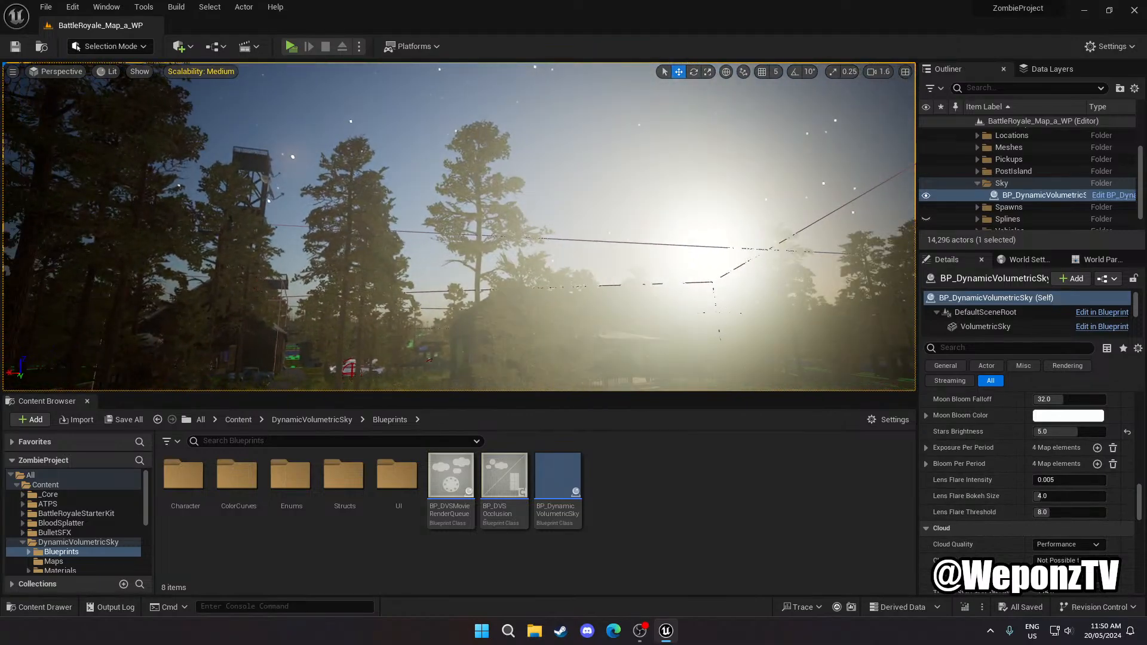
{"action": "left_click", "coordinate": [1060, 480]}
{"action": "type", "text": "0"}
{"action": "key", "text": "Return"}
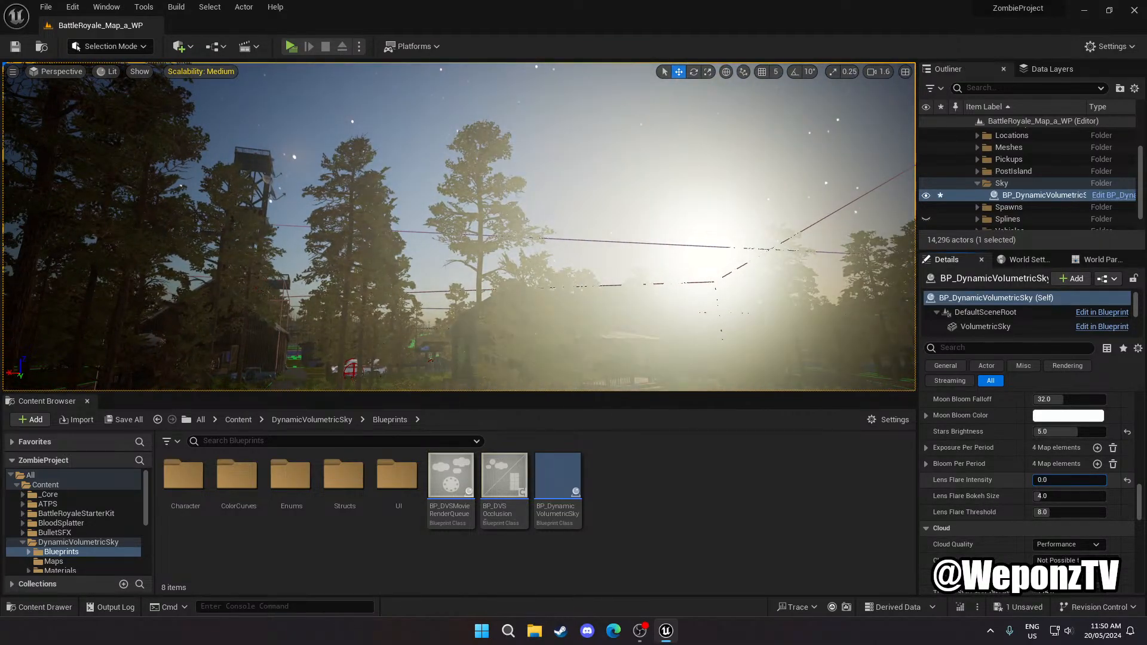
{"action": "mouse_move", "coordinate": [1036, 480]}
{"action": "left_mouse_down"}
{"action": "mouse_move", "coordinate": [1088, 480]}
{"action": "mouse_move", "coordinate": [1035, 480]}
{"action": "left_mouse_up"}
{"action": "left_click", "coordinate": [1127, 483]}
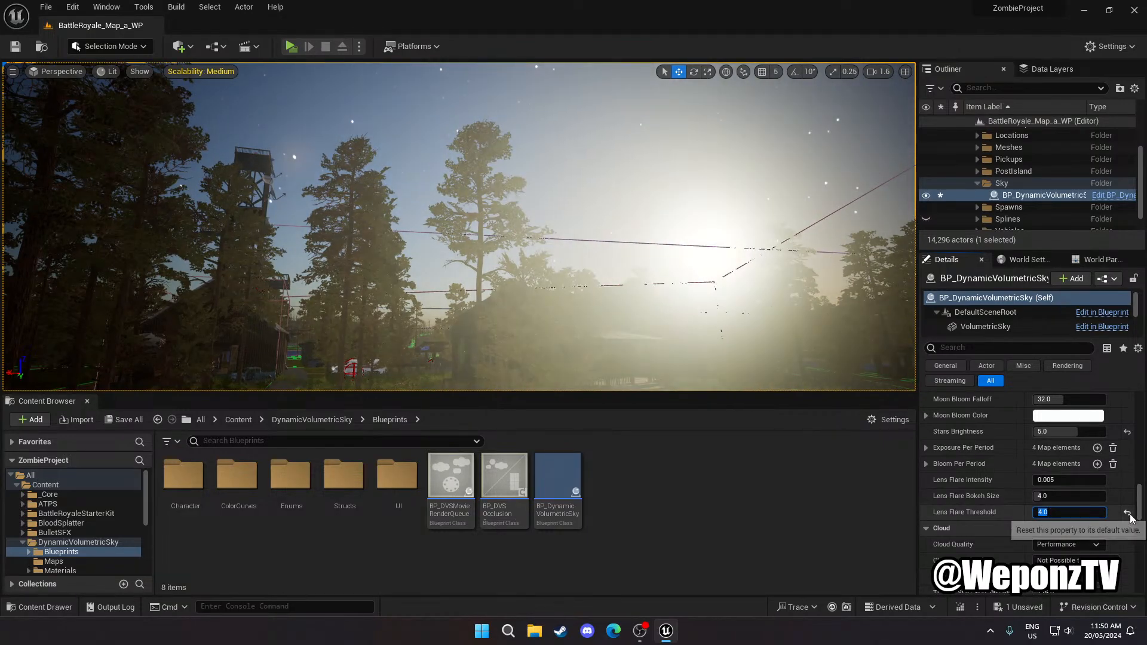
{"action": "left_click", "coordinate": [1128, 514]}
Set the volumetric sky's Cloud Quality to Ultra Quality
{"action": "scroll", "coordinate": [1014, 516], "scroll_direction": "down", "scroll_amount": 2}
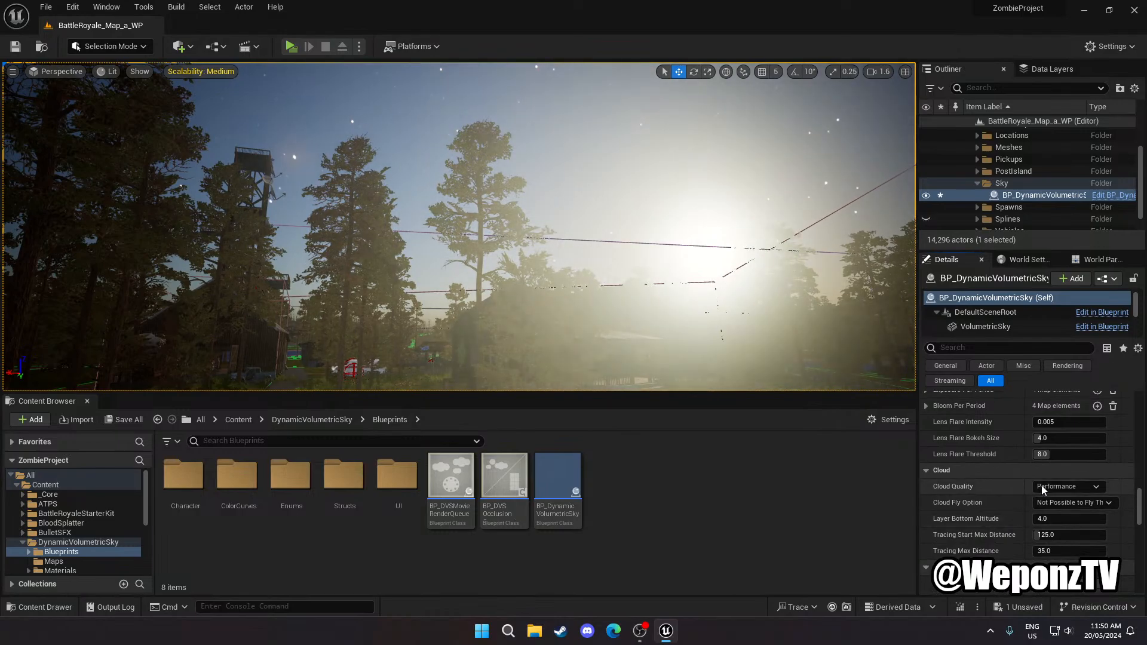
{"action": "left_click", "coordinate": [1044, 487]}
{"action": "left_click", "coordinate": [1074, 490]}
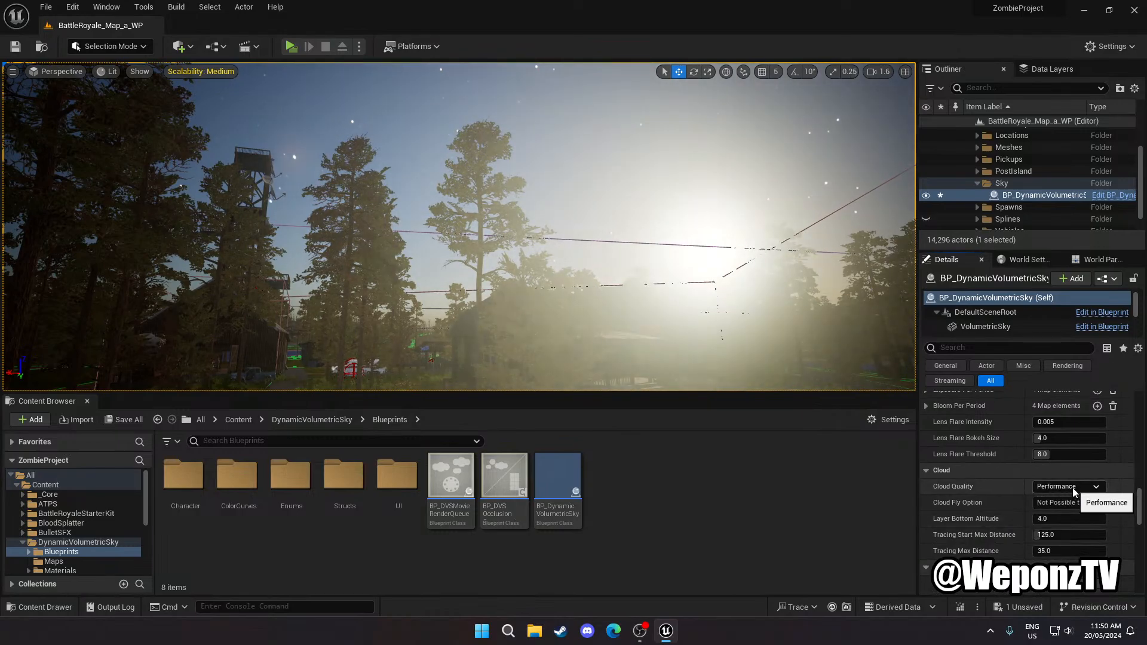
{"action": "left_click", "coordinate": [1074, 488]}
{"action": "left_click", "coordinate": [1059, 539]}
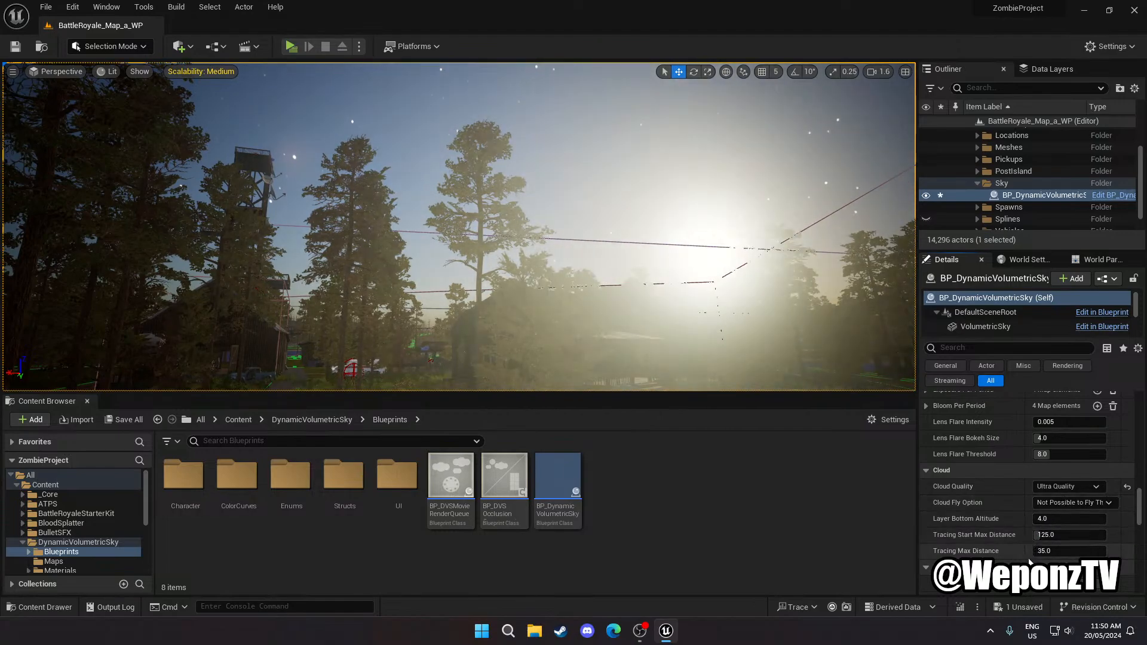
Enable Volumetric Fog in the sky actor's Height Fog settings
{"action": "scroll", "coordinate": [1027, 540], "scroll_direction": "down", "scroll_amount": 2}
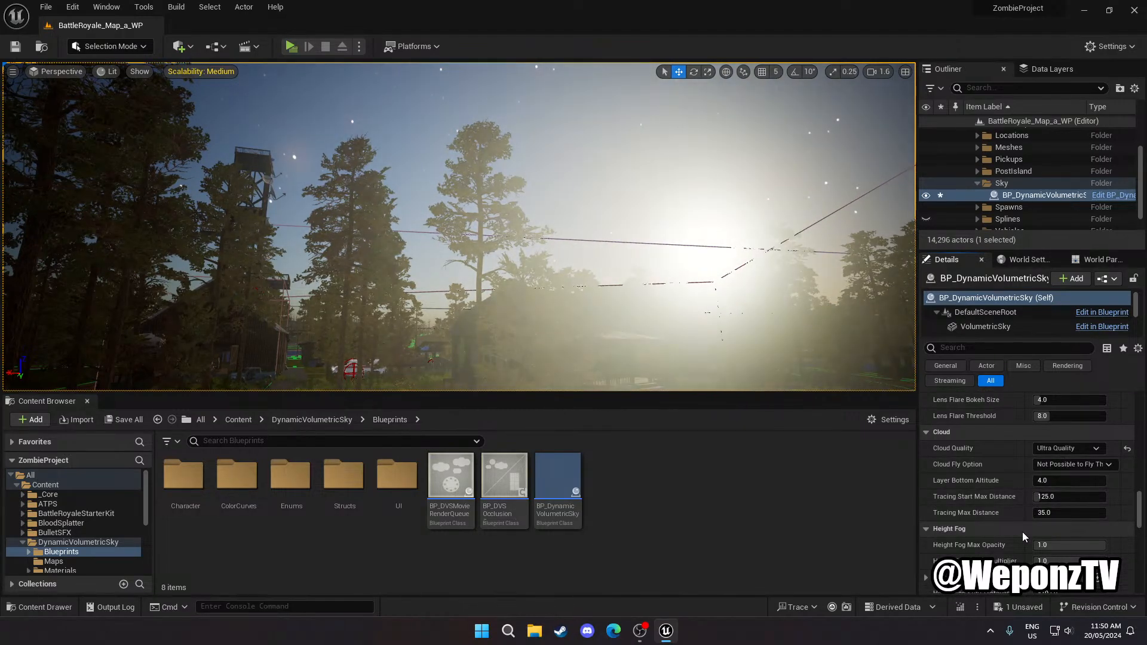
{"action": "scroll", "coordinate": [1023, 531], "scroll_direction": "down", "scroll_amount": 2}
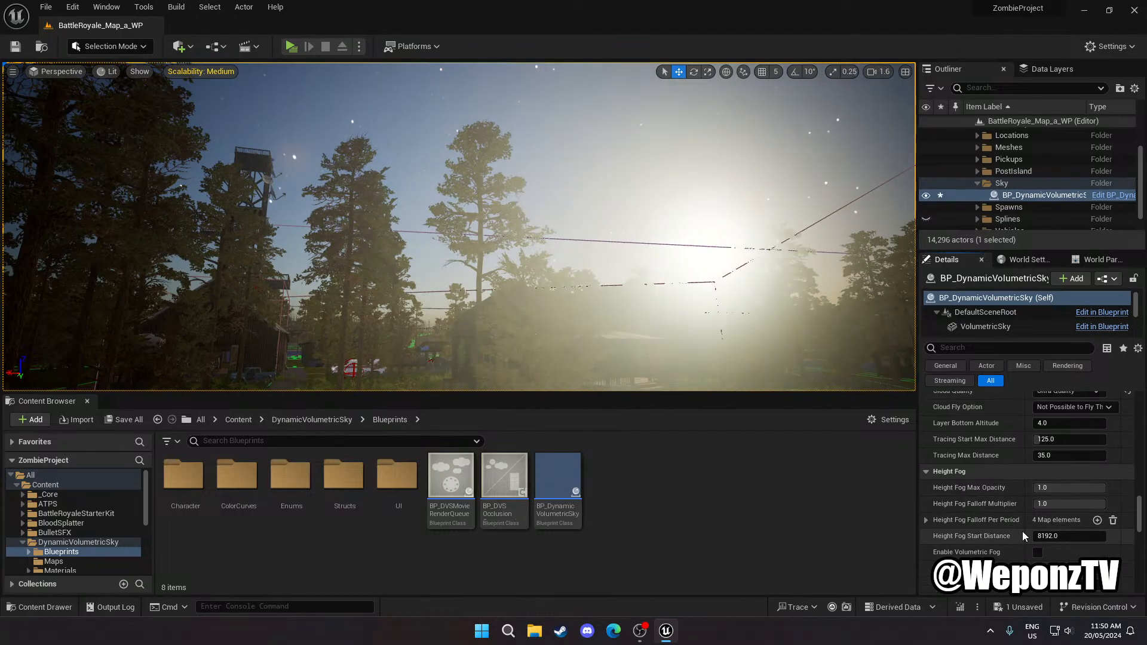
{"action": "scroll", "coordinate": [1023, 532], "scroll_direction": "down", "scroll_amount": 2}
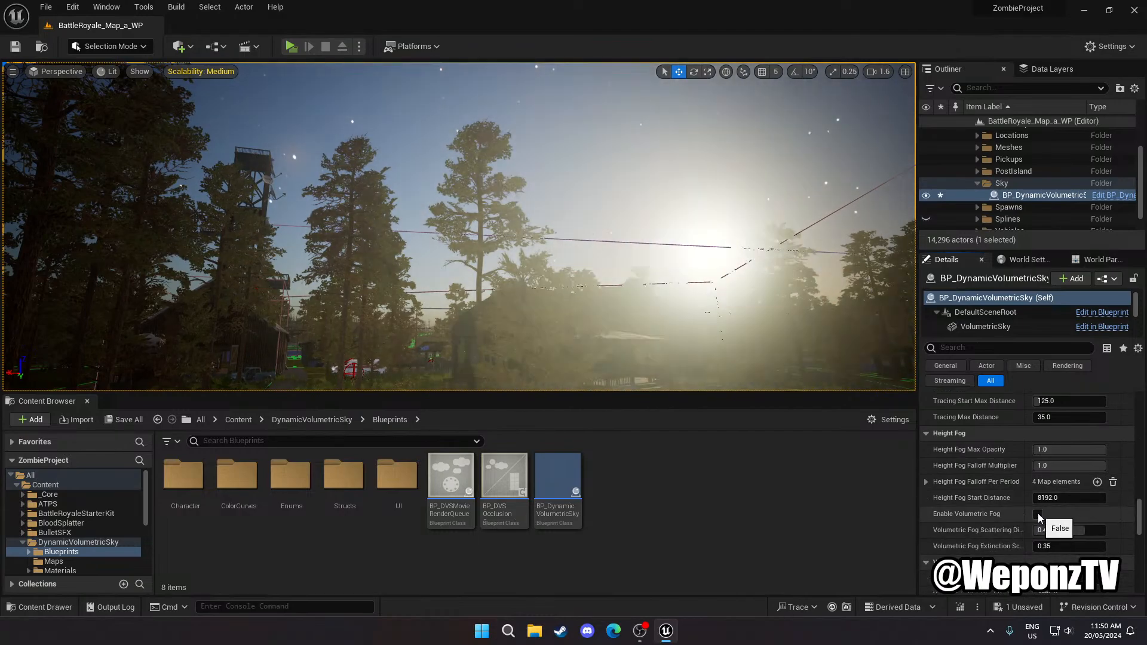
{"action": "left_click", "coordinate": [1038, 514]}
Review the sky actor's Volumetric Sky, Component Replacement, Interior Lighting and remaining actor settings, keeping the Volumetric Sky Density at 1.0
{"action": "scroll", "coordinate": [1015, 533], "scroll_direction": "down", "scroll_amount": 2}
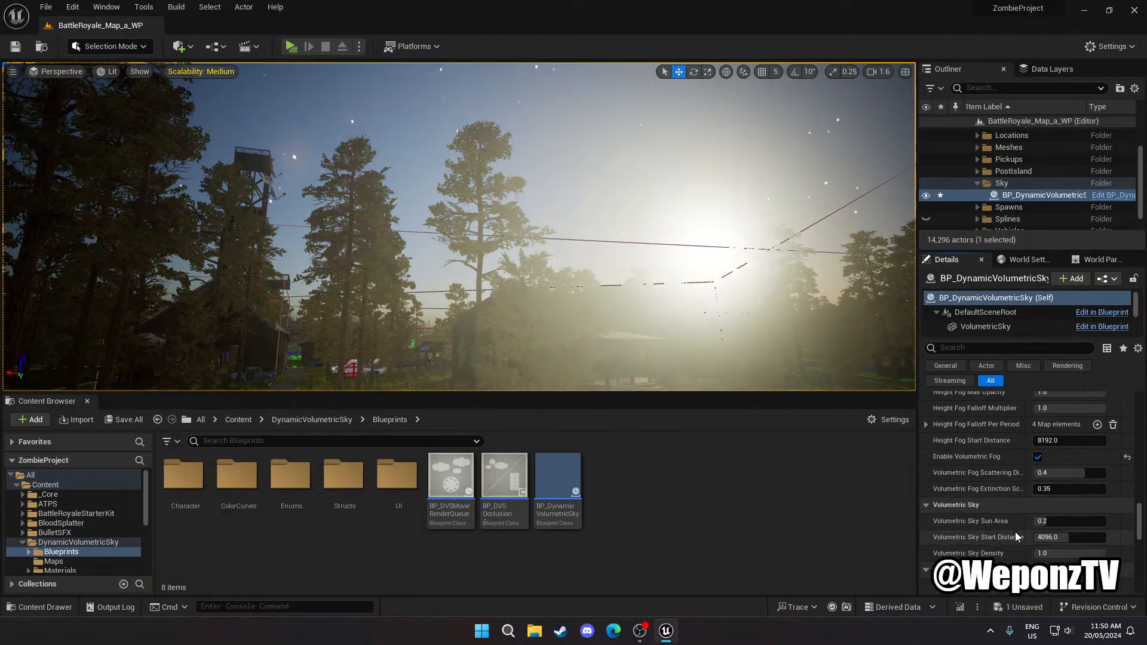
{"action": "scroll", "coordinate": [1016, 531], "scroll_direction": "down", "scroll_amount": 2}
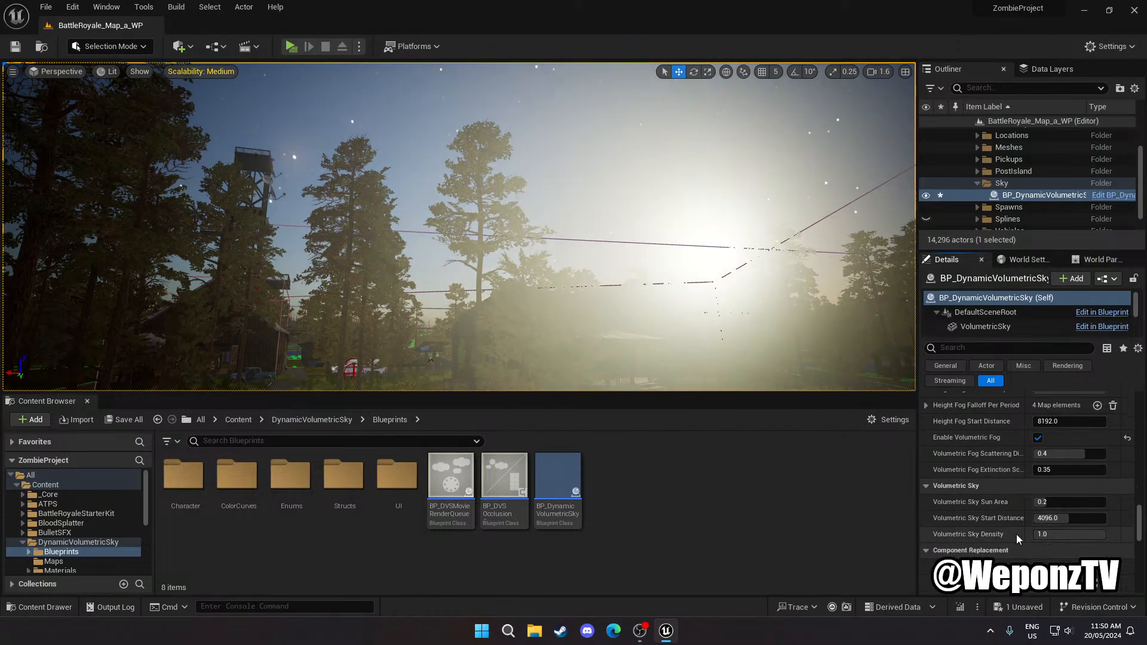
{"action": "left_click", "coordinate": [1043, 534]}
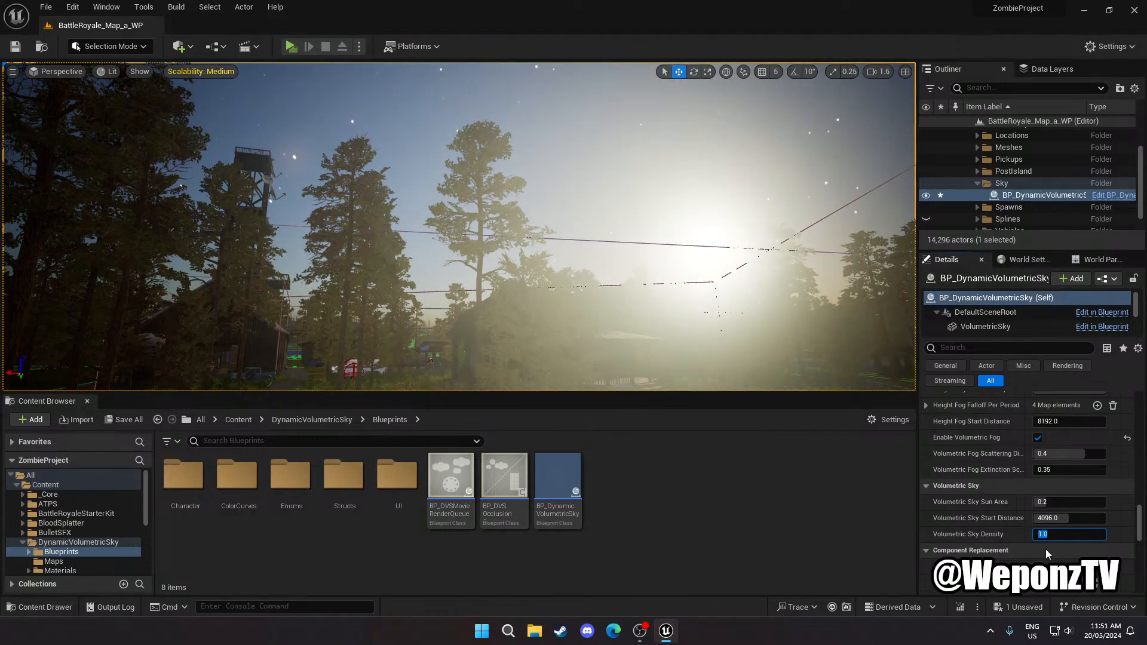
{"action": "key", "text": "Return"}
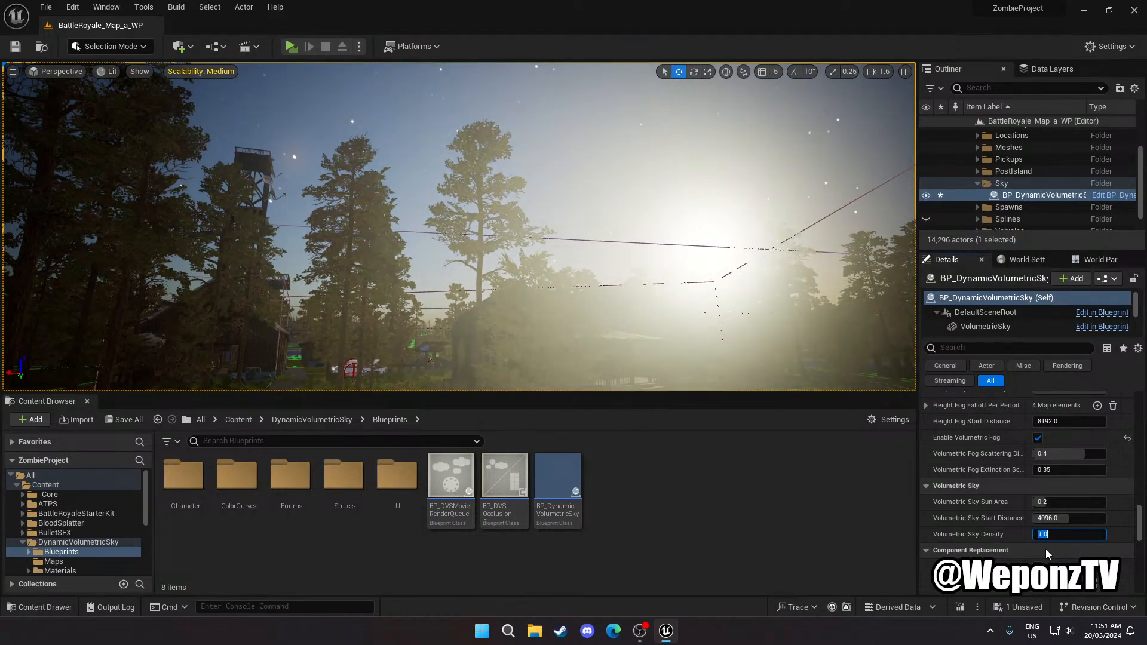
{"action": "scroll", "coordinate": [1008, 541], "scroll_direction": "down", "scroll_amount": 8}
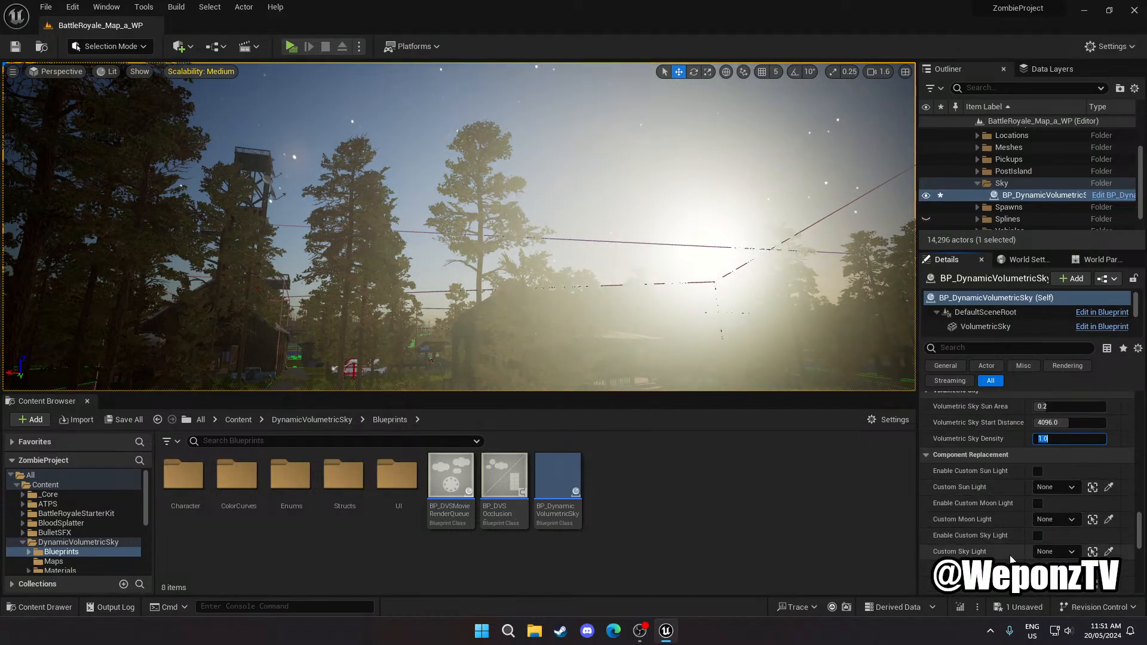
{"action": "scroll", "coordinate": [1008, 540], "scroll_direction": "down", "scroll_amount": 2}
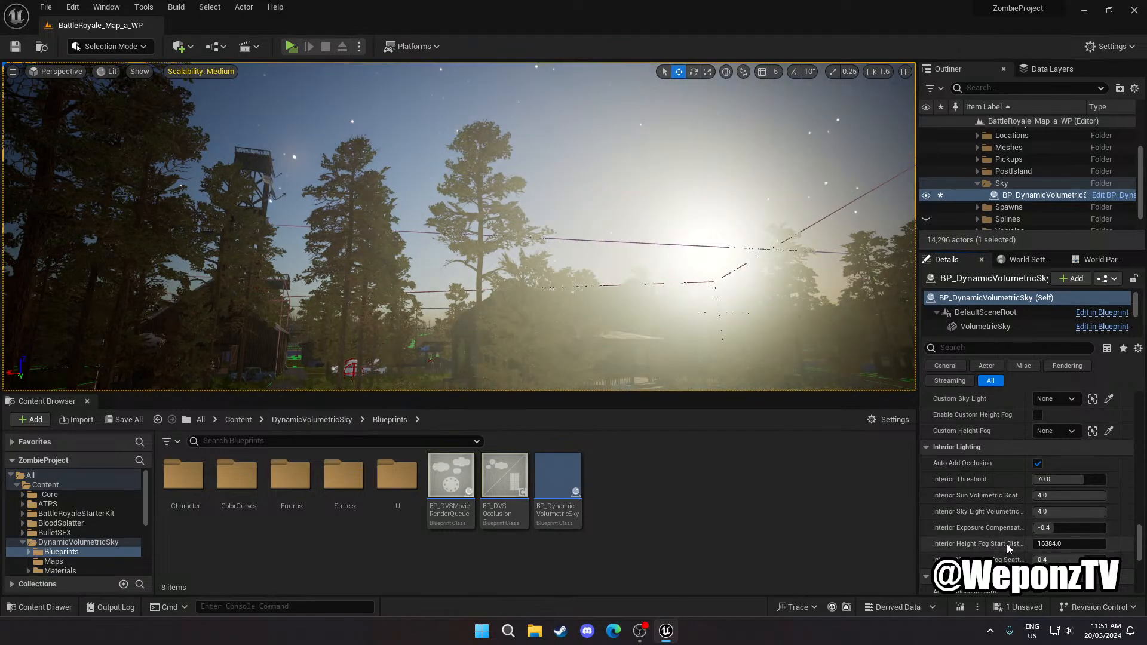
{"action": "scroll", "coordinate": [1005, 542], "scroll_direction": "down", "scroll_amount": 1}
{"action": "scroll", "coordinate": [1002, 541], "scroll_direction": "down", "scroll_amount": 5}
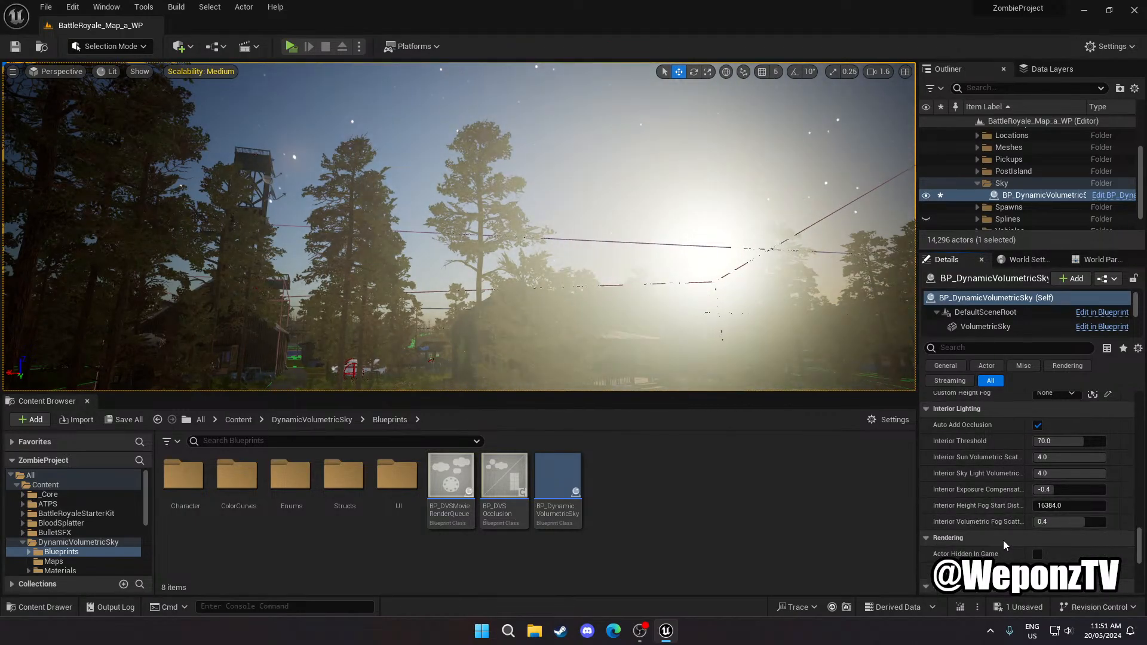
{"action": "scroll", "coordinate": [1002, 538], "scroll_direction": "down", "scroll_amount": 6}
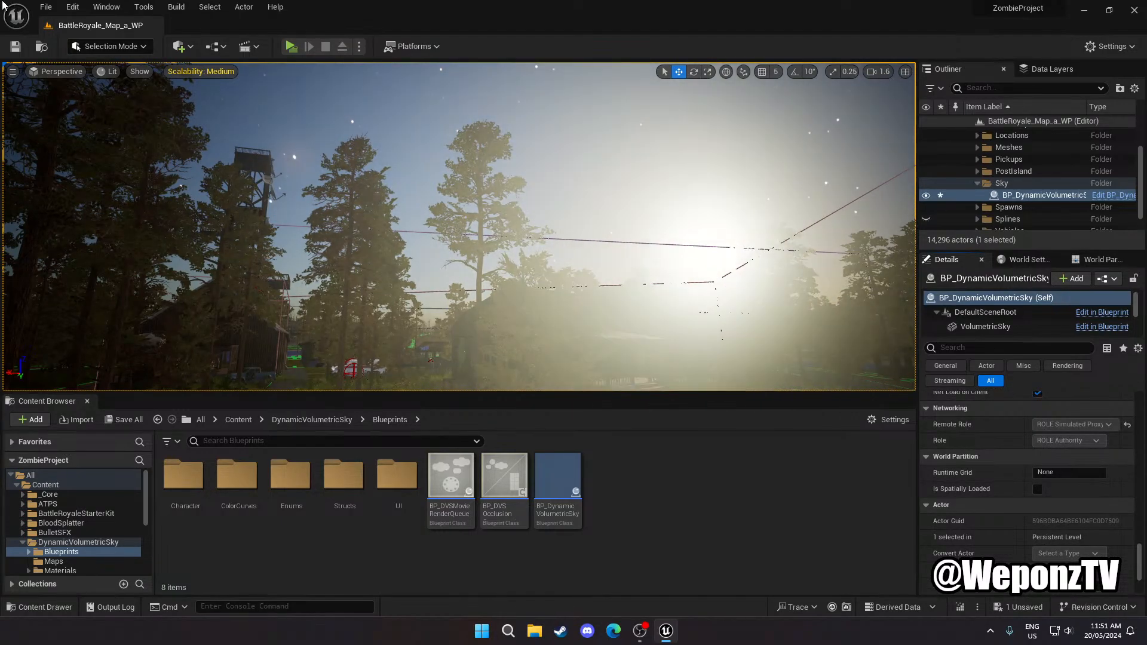
Save the current level with its new cloud and fog settings, along with all other unsaved project changes
{"action": "left_click", "coordinate": [45, 7]}
{"action": "left_click", "coordinate": [66, 138]}
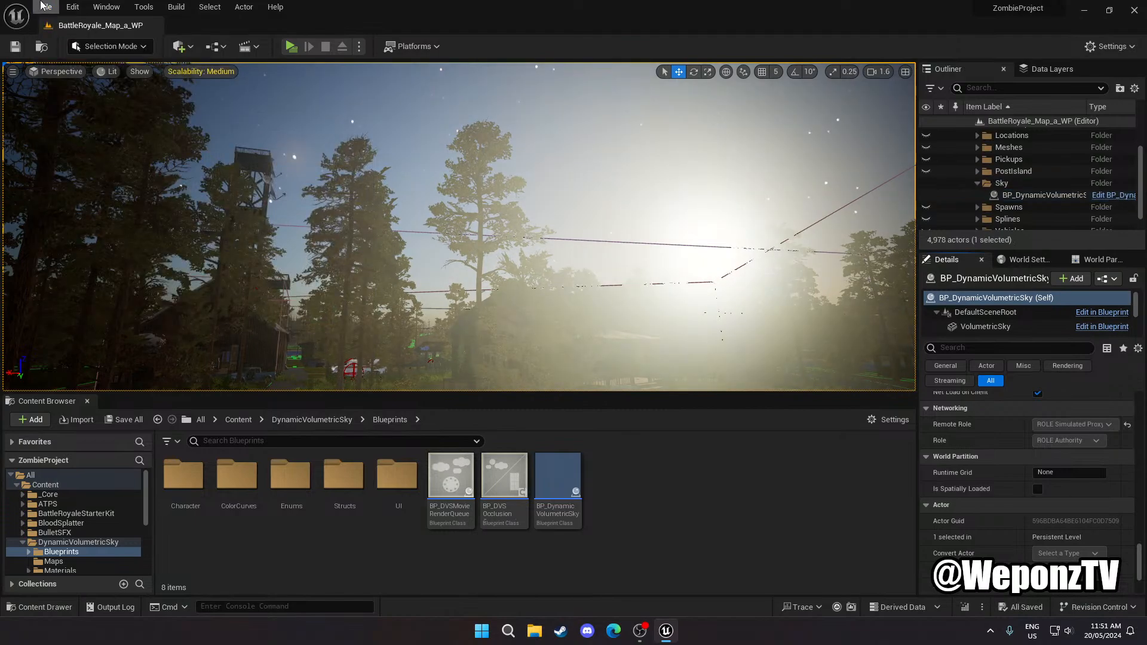
{"action": "left_click", "coordinate": [45, 6]}
{"action": "left_click", "coordinate": [77, 162]}
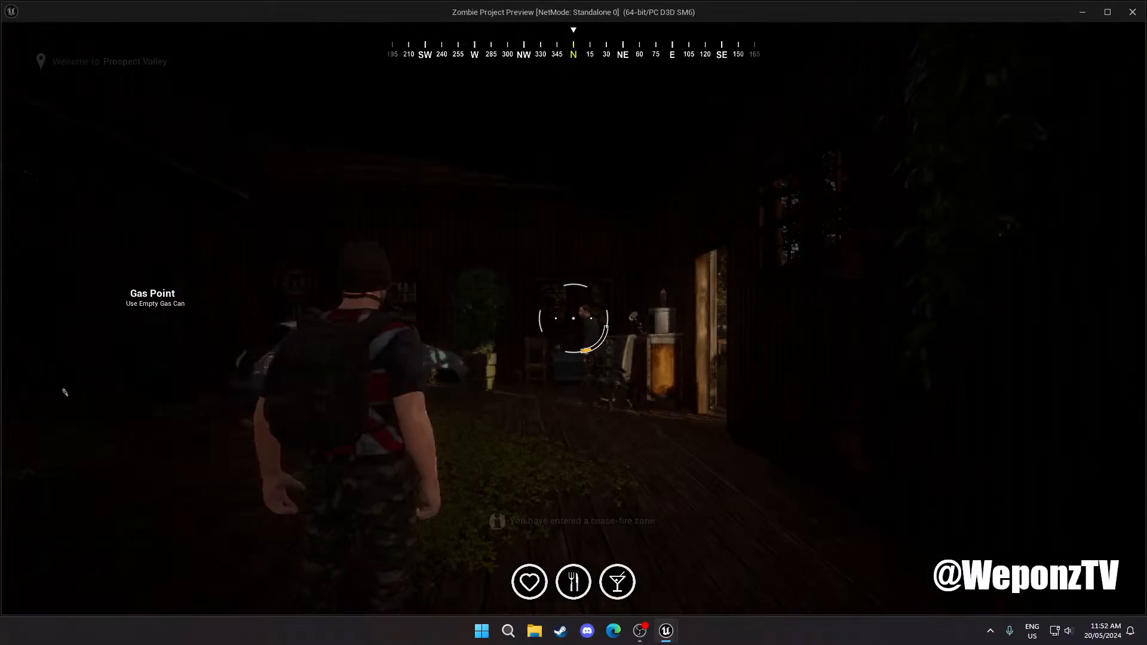
Run the character out of the dark building and along the railway in the standalone preview to check interior and daylight lighting
{"action": "key", "text": "w"}
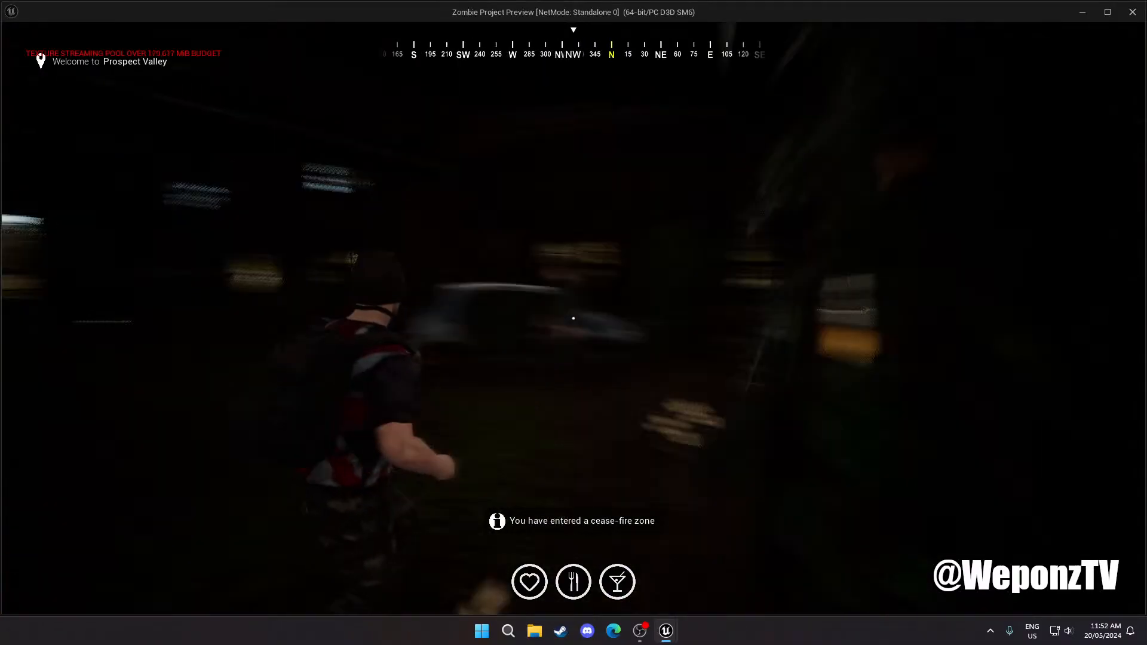
{"action": "key", "text": "w"}
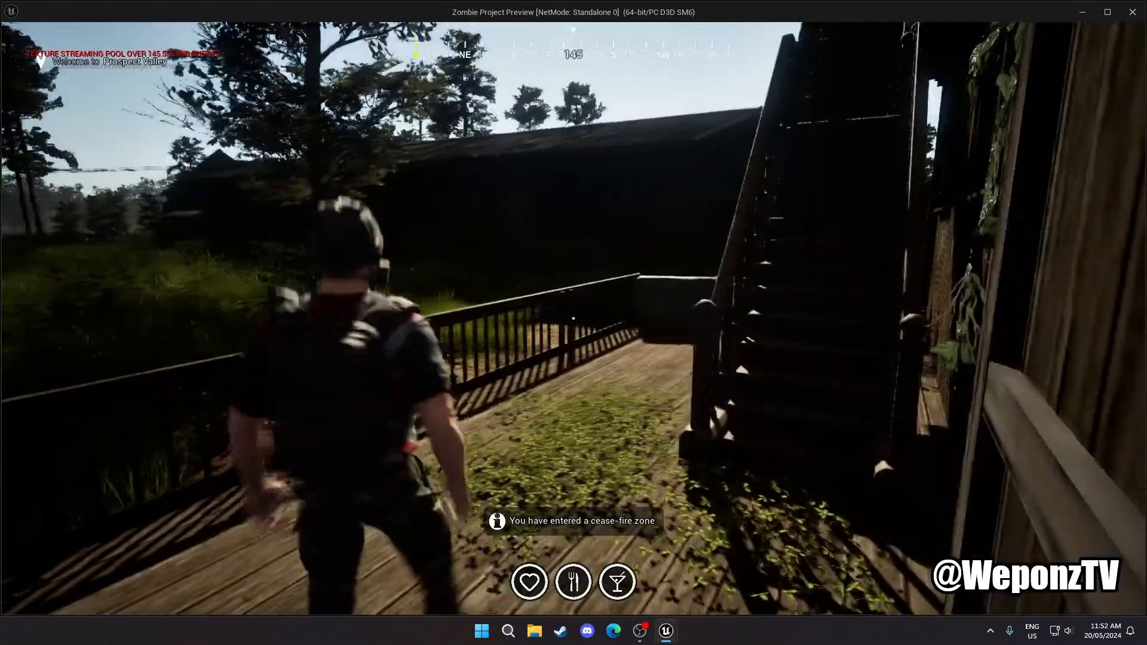
{"action": "key", "text": "w"}
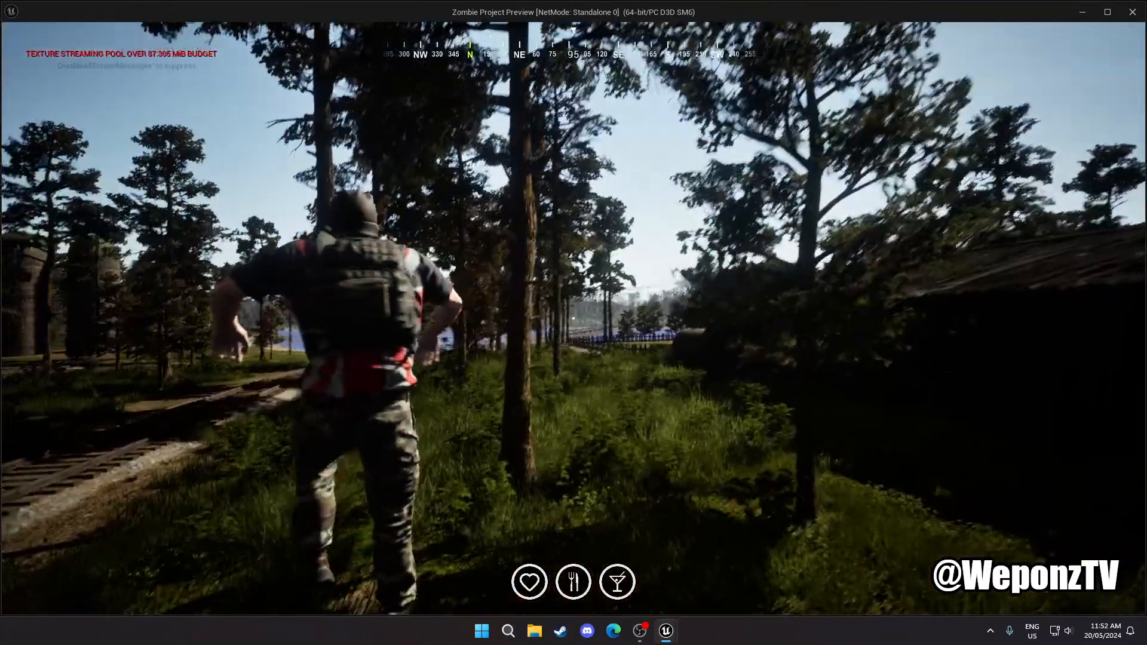
{"action": "key", "text": "w"}
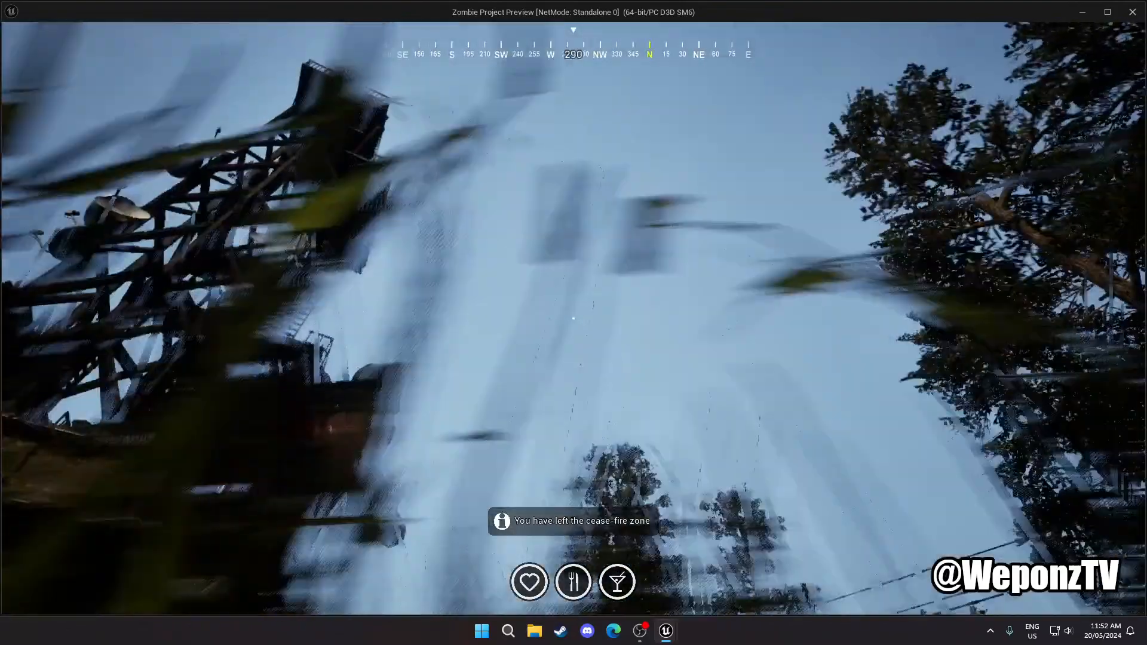
{"action": "key", "text": "w"}
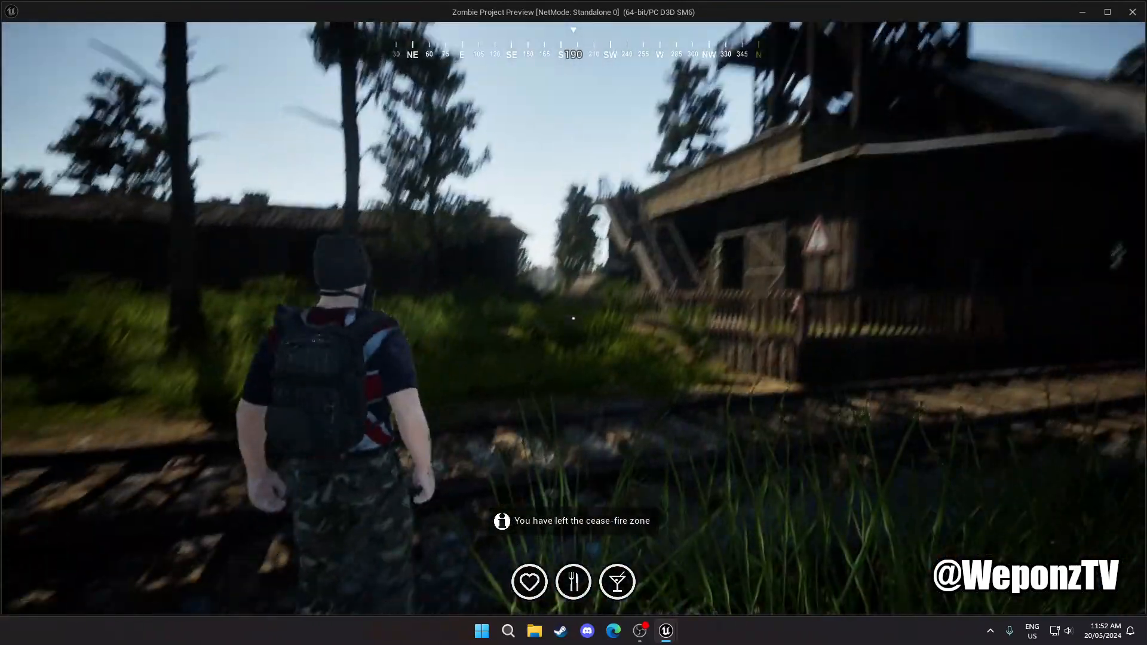
{"action": "key", "text": "w"}
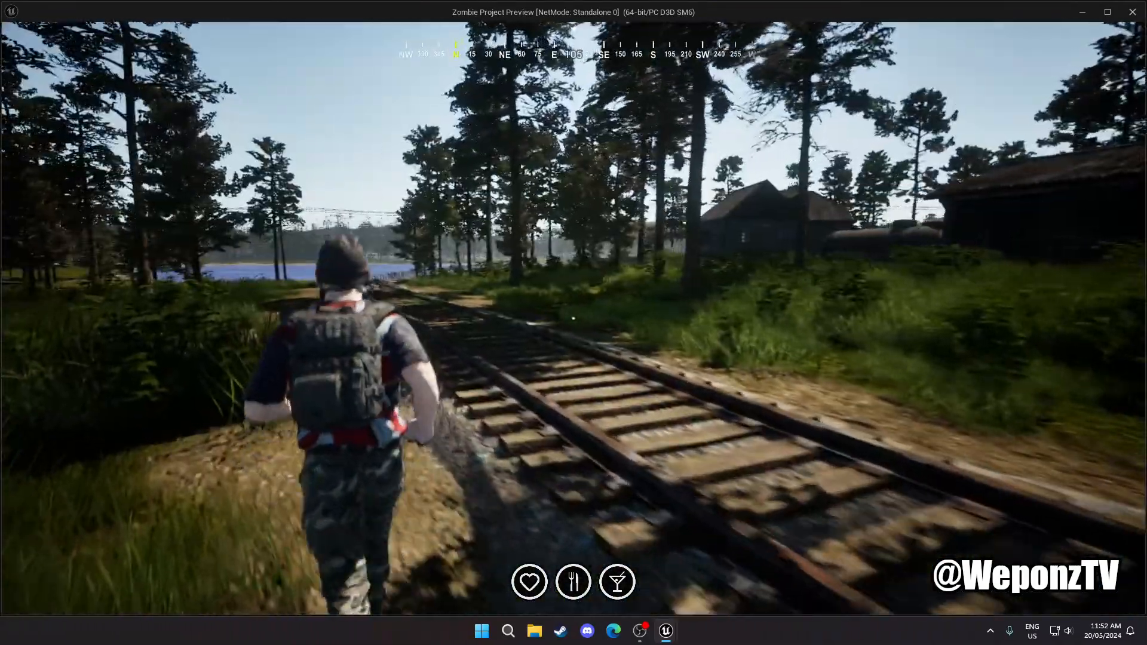
{"action": "key", "text": "w"}
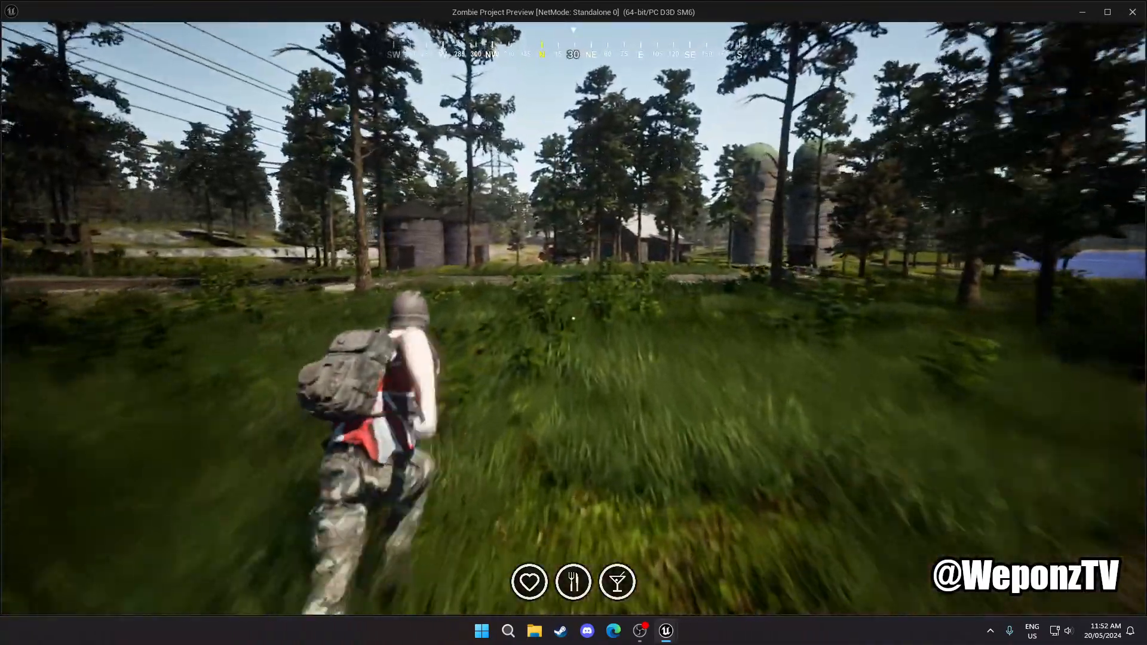
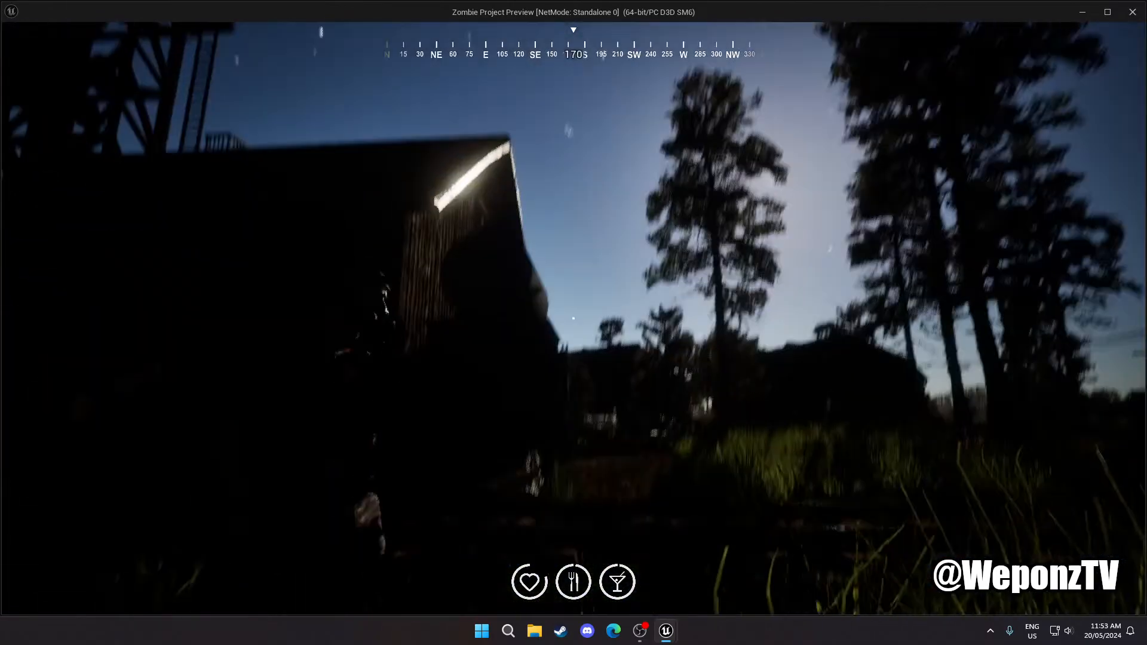
Run the character past the ambulance and barns at dusk in the preview, checking the shadows and starry sky
{"action": "key", "text": "w"}
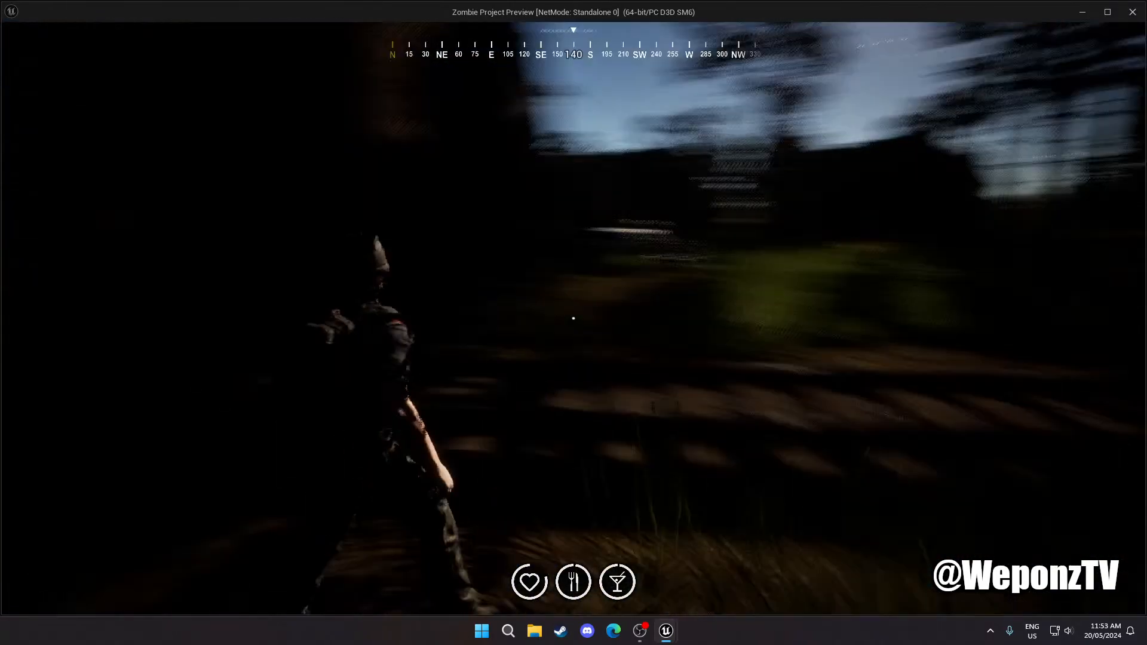
{"action": "key", "text": "w"}
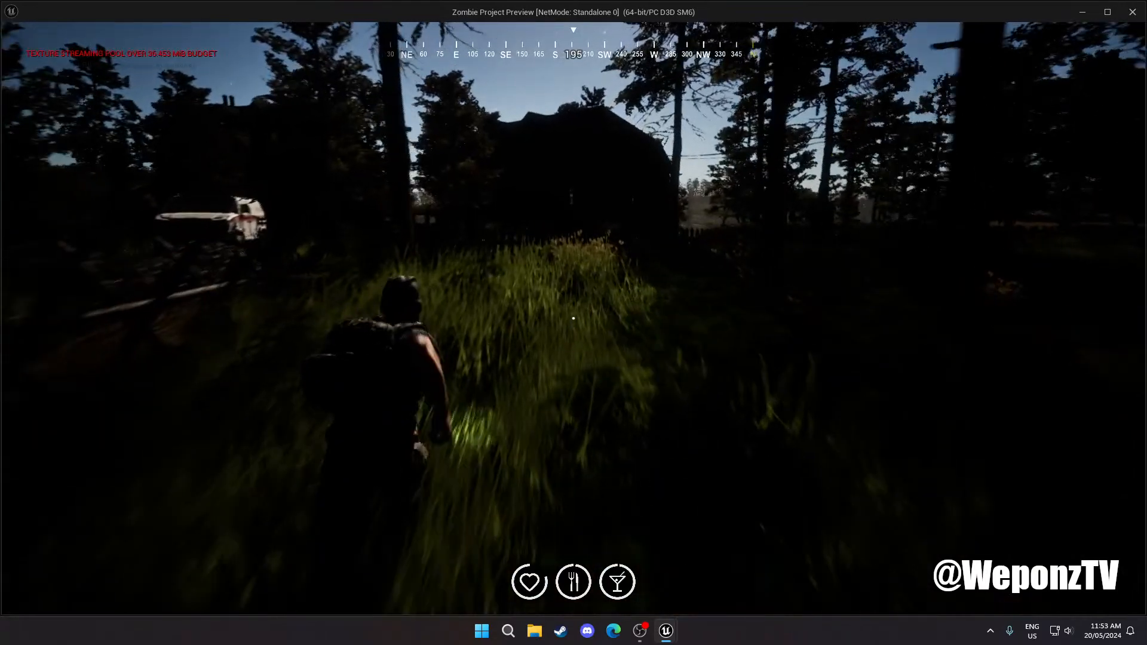
{"action": "key", "text": "w"}
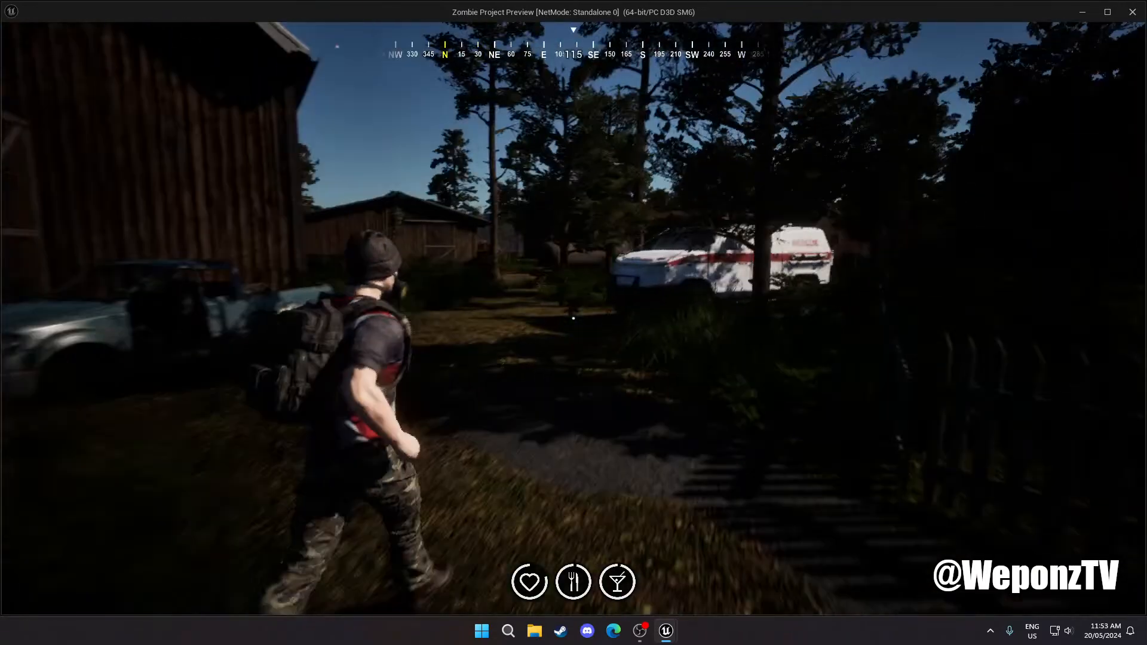
{"action": "key", "text": "w"}
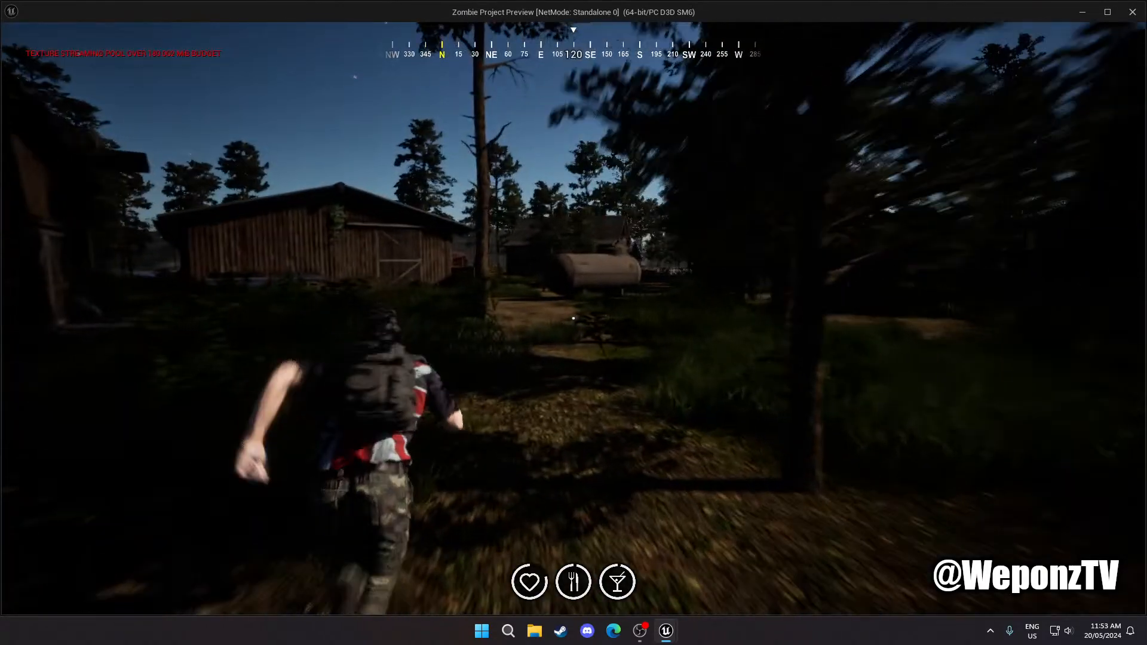
{"action": "key", "text": "w"}
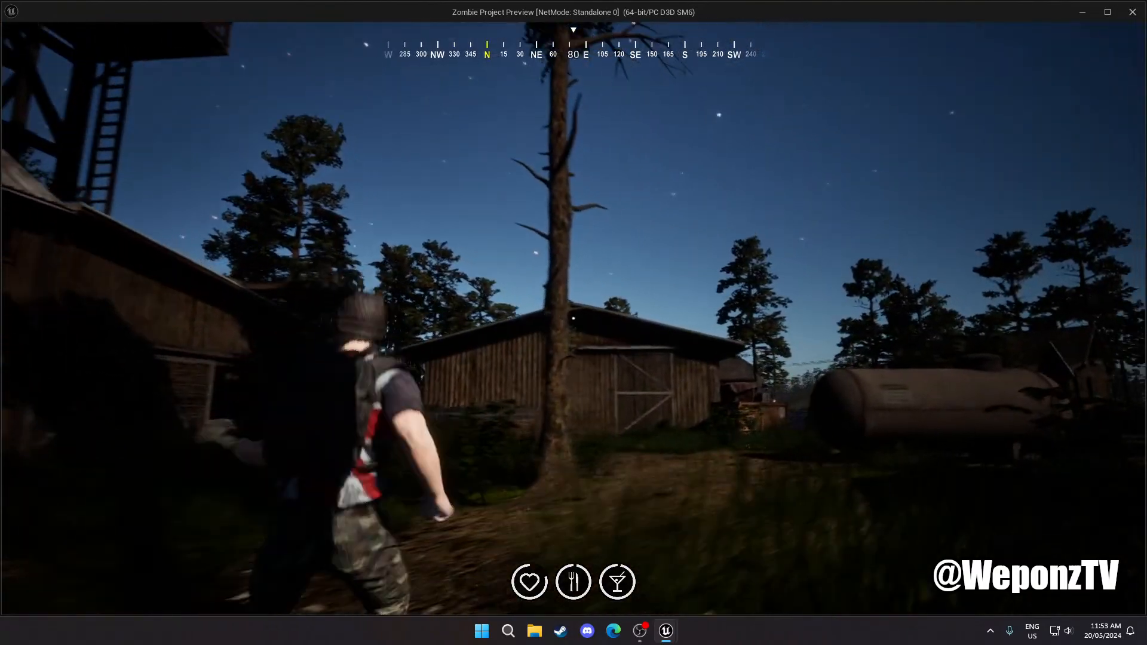
{"action": "key", "text": "w"}
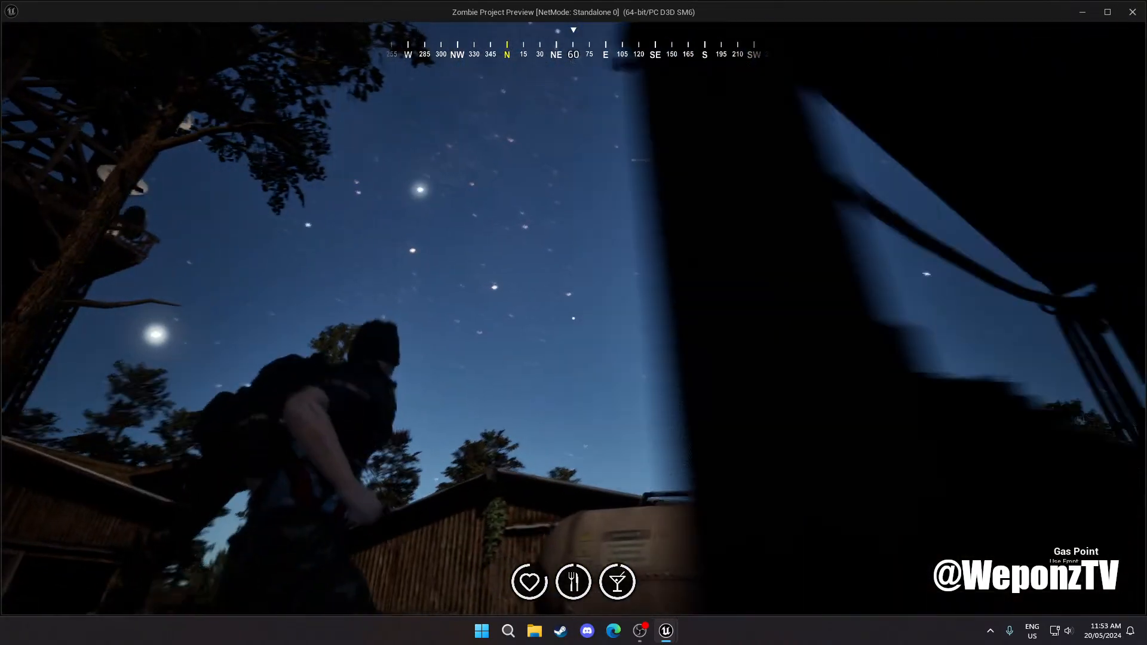
Run the character through the fenced village yard into the dark house, then pick up and equip the AR-15
{"action": "key", "text": "w"}
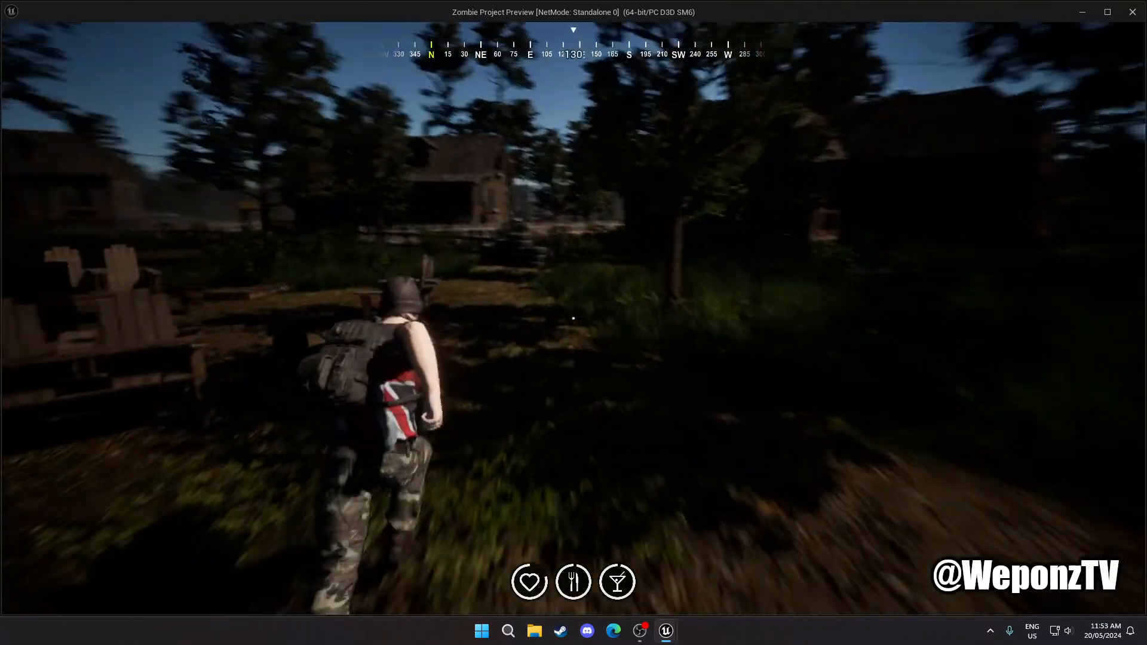
{"action": "key", "text": "w"}
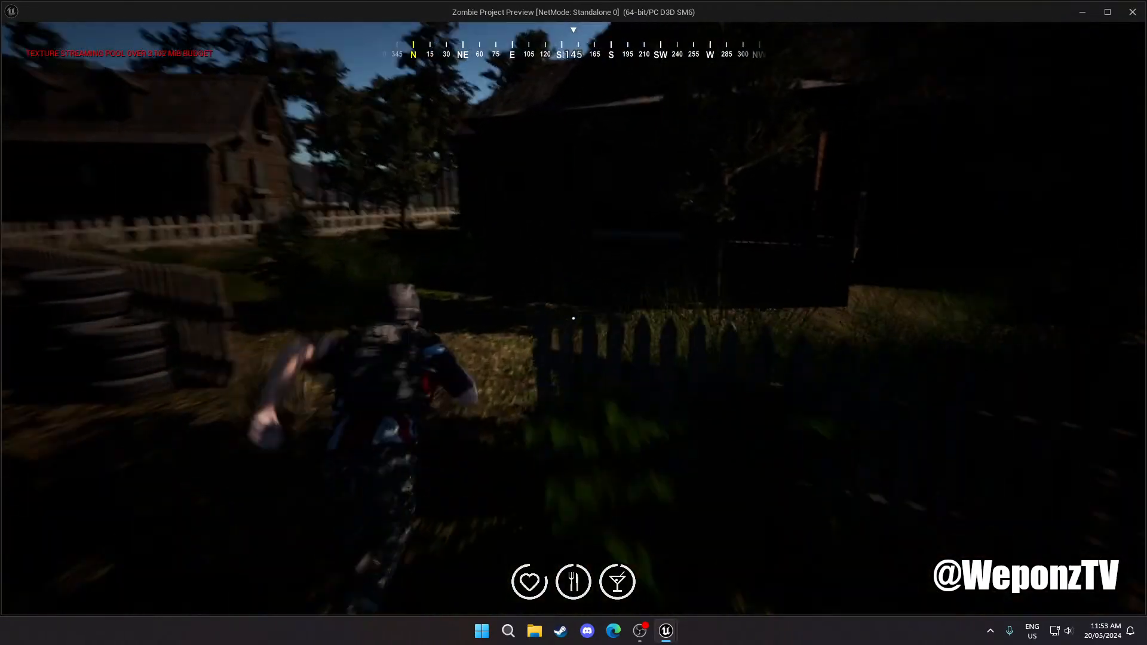
{"action": "key", "text": "w"}
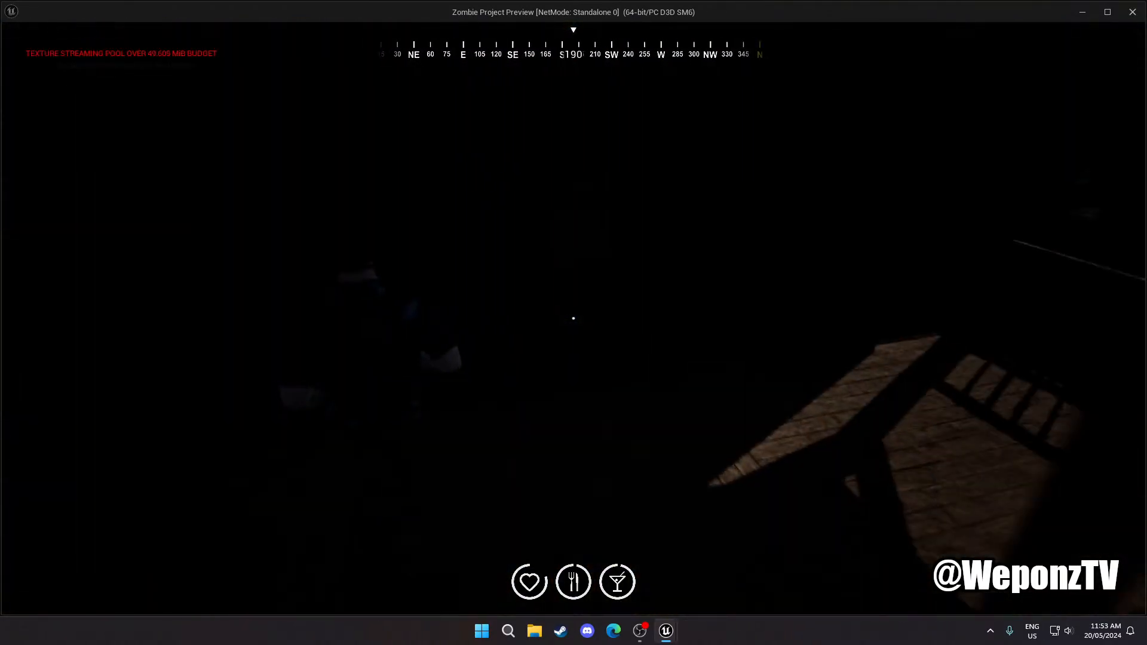
{"action": "key", "text": "w"}
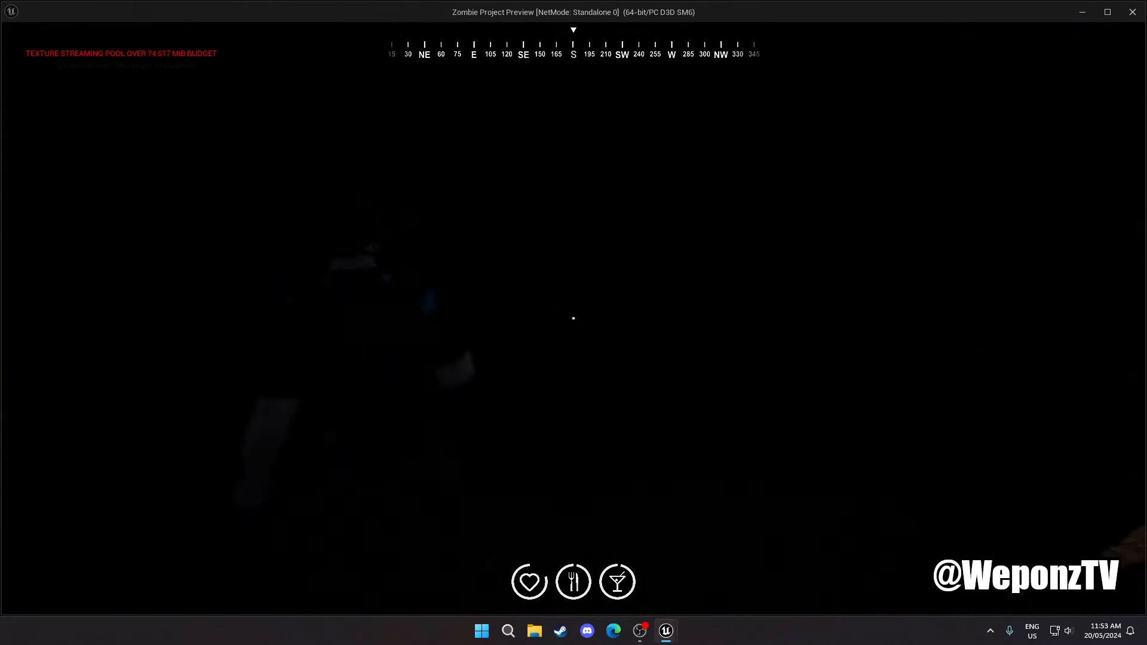
{"action": "key", "text": "w"}
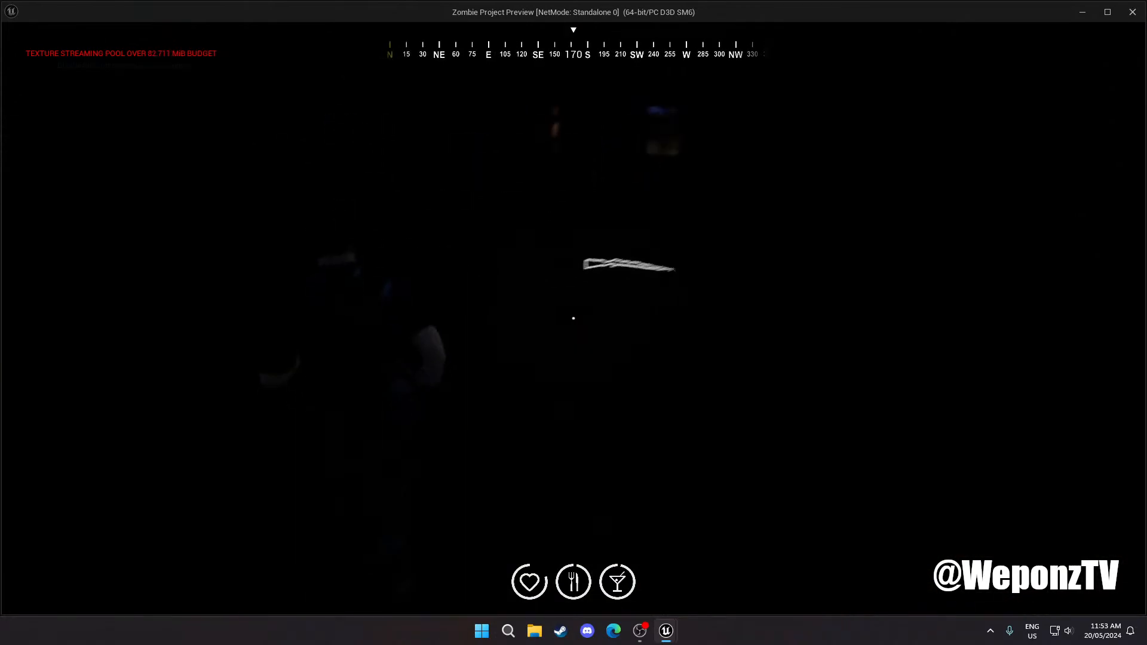
{"action": "key", "text": "w"}
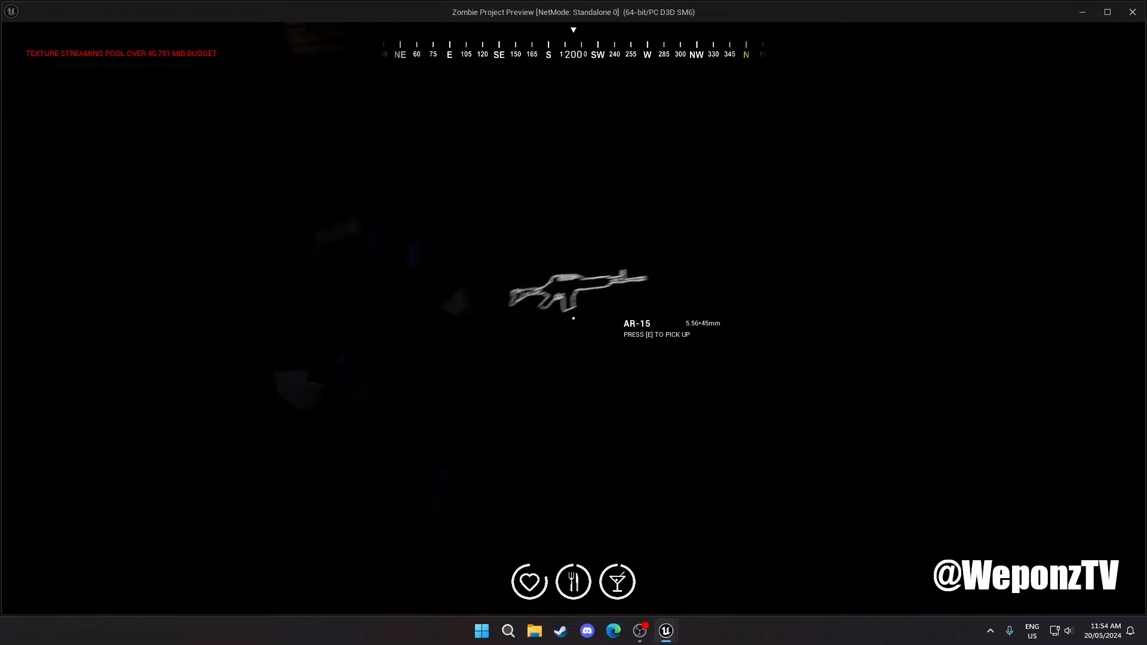
{"action": "key", "text": "e"}
{"action": "key", "text": "1"}
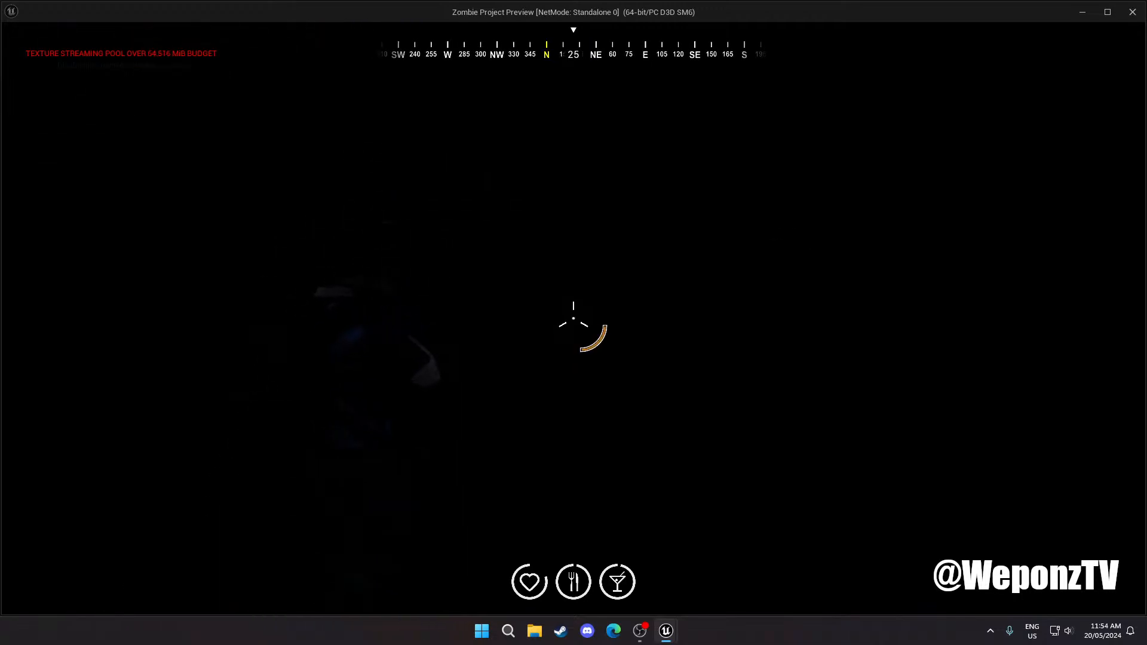
Walk the armed character around the dark house to check the unlit interior lighting
{"action": "key", "text": "w"}
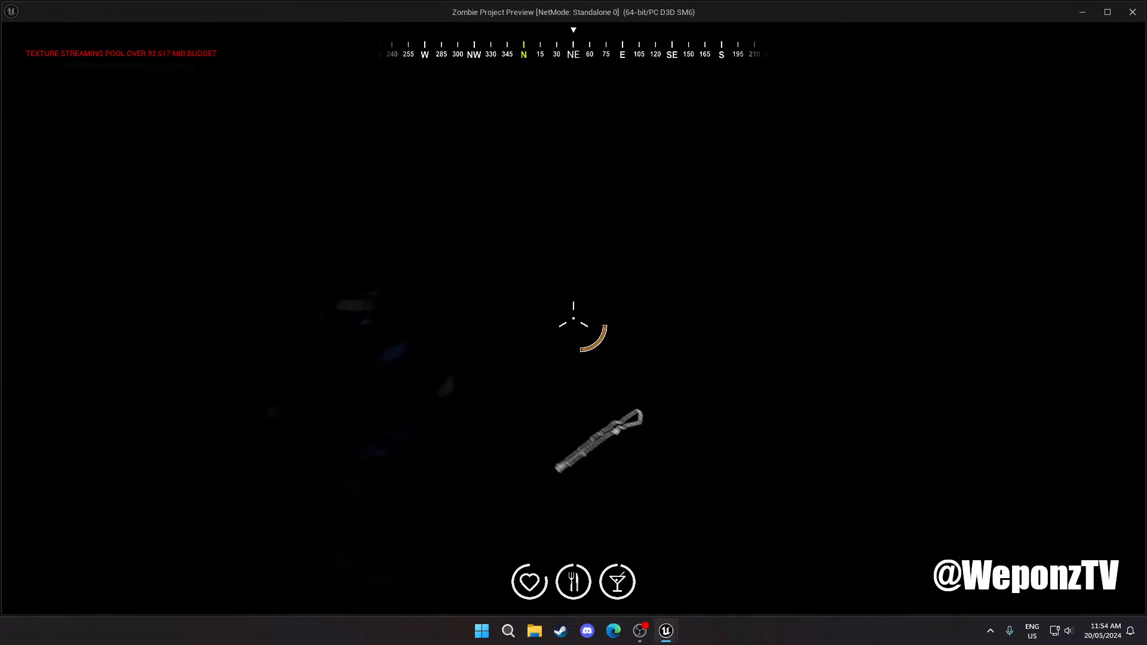
{"action": "key", "text": "w"}
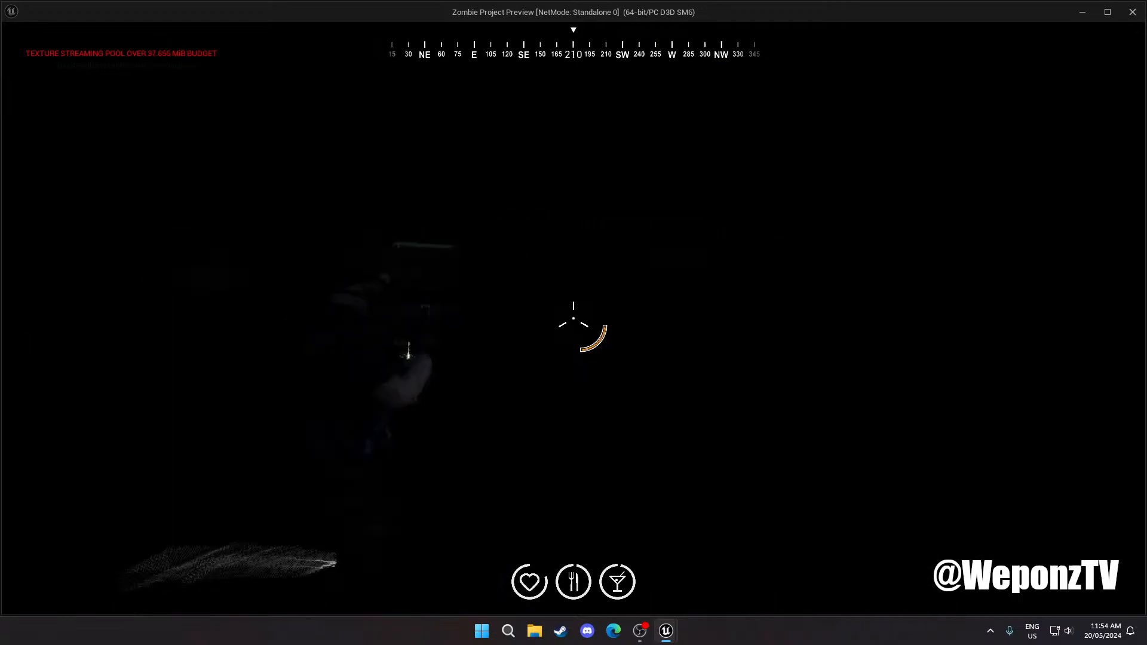
{"action": "key", "text": "w"}
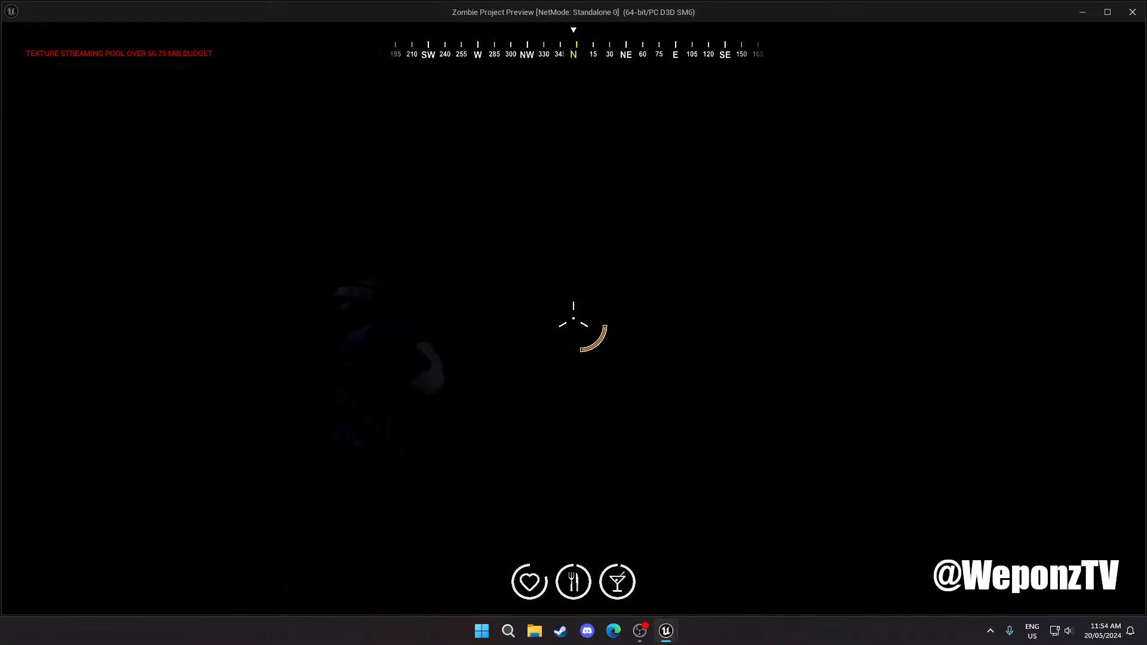
{"action": "key", "text": "w"}
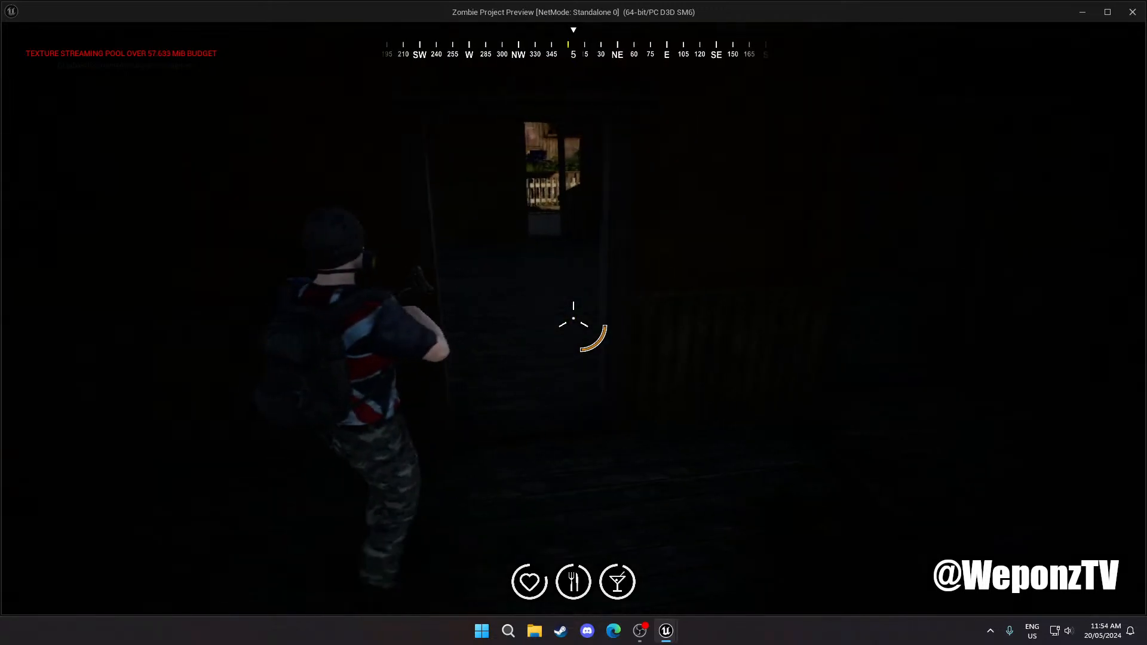
Take the character out of the house onto the porch and fire at the zombie in the yard
{"action": "key", "text": "w"}
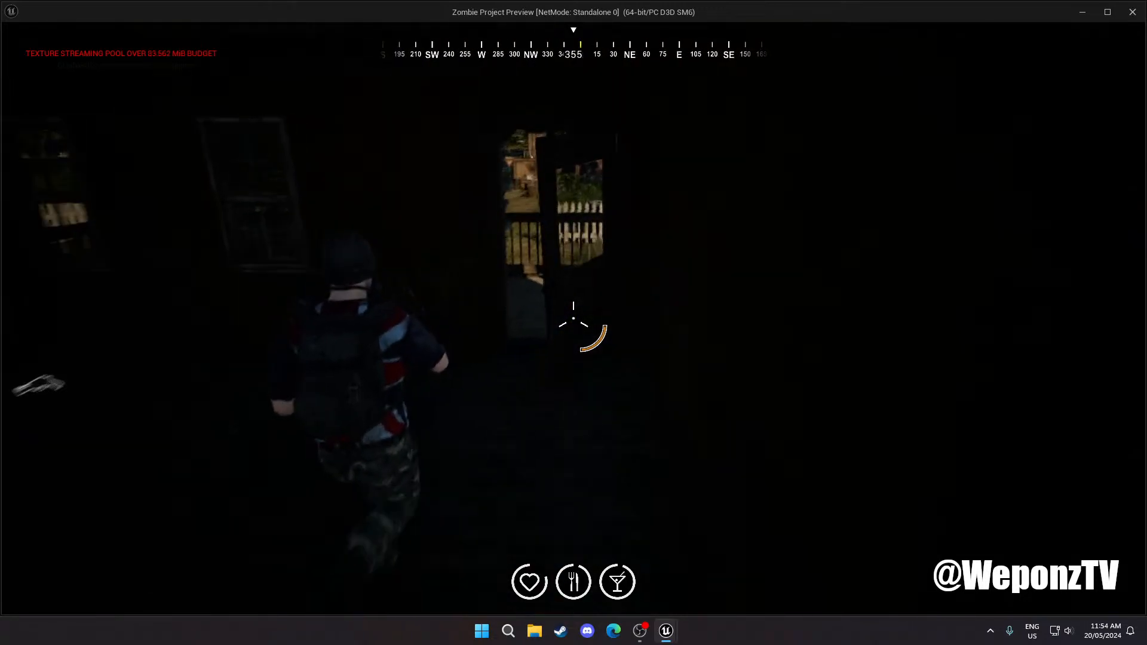
{"action": "key", "text": "w"}
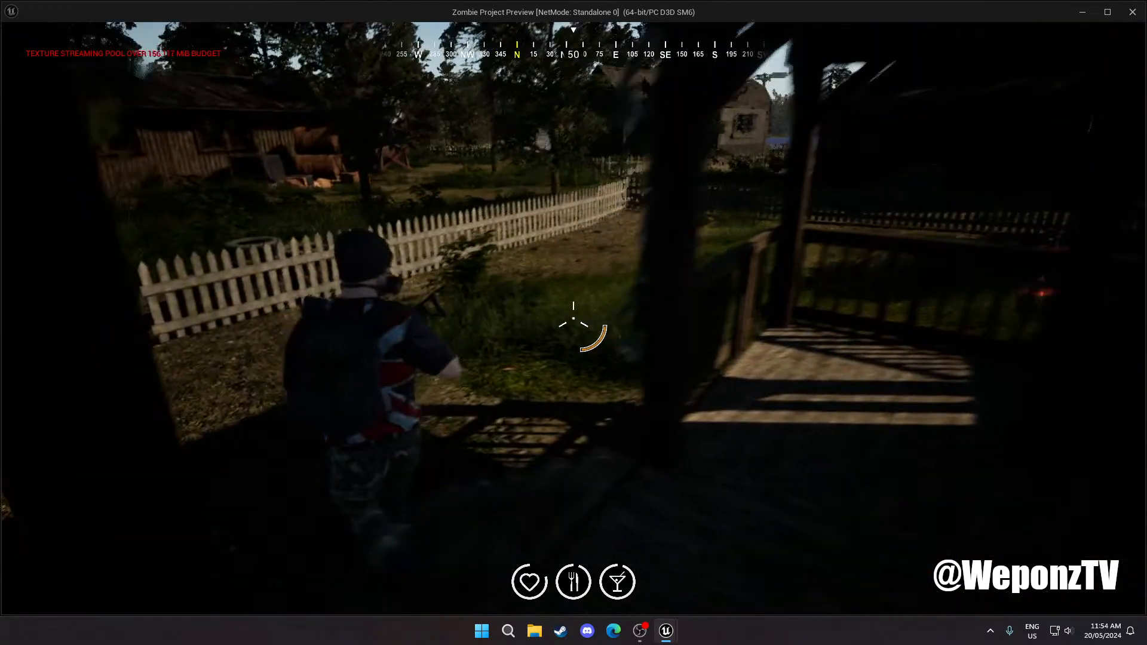
{"action": "key", "text": "w"}
{"action": "left_click", "coordinate": [574, 318]}
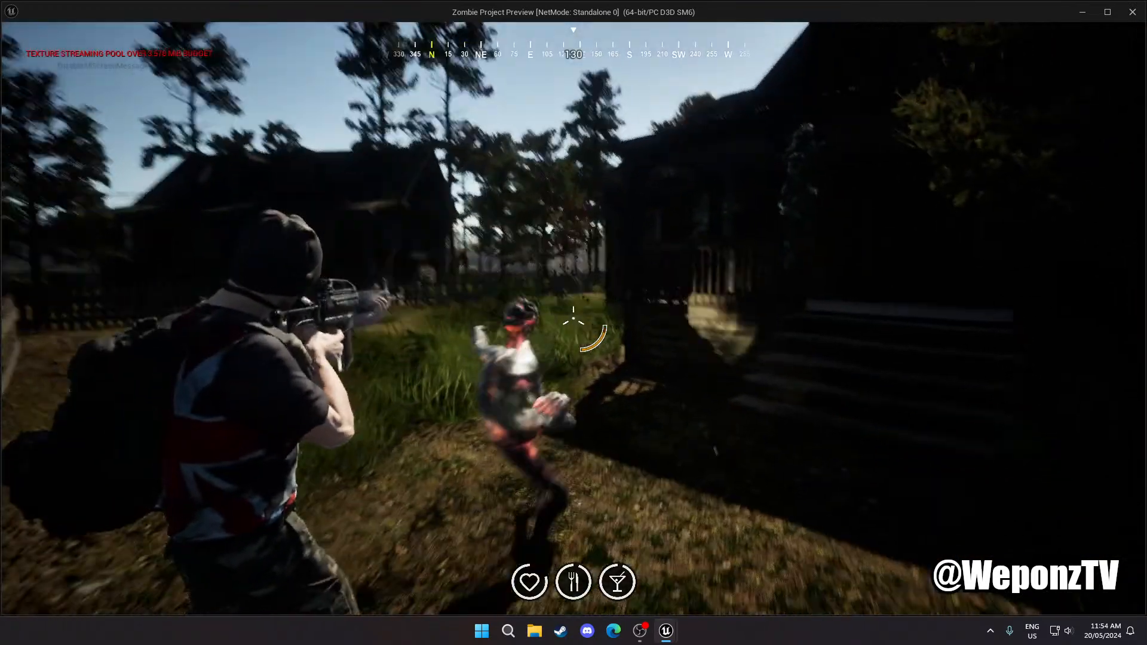
{"action": "key", "text": "w"}
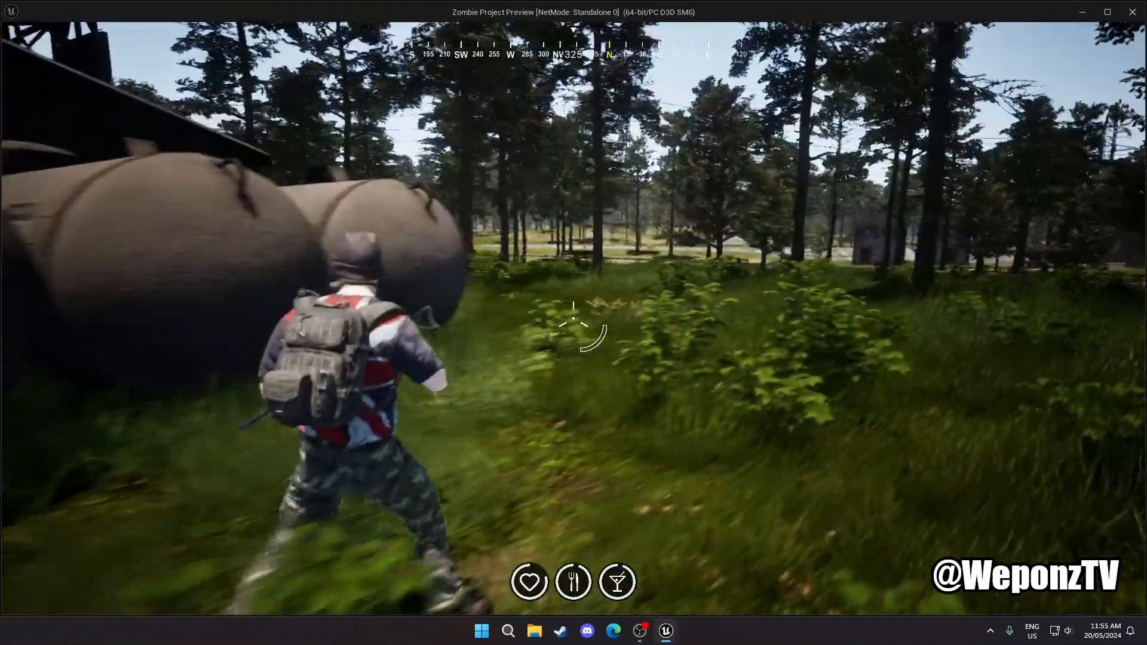
Run the character past the storage tanks to the fenced building and railway, checking the daylight look in the woods
{"action": "key", "text": "w"}
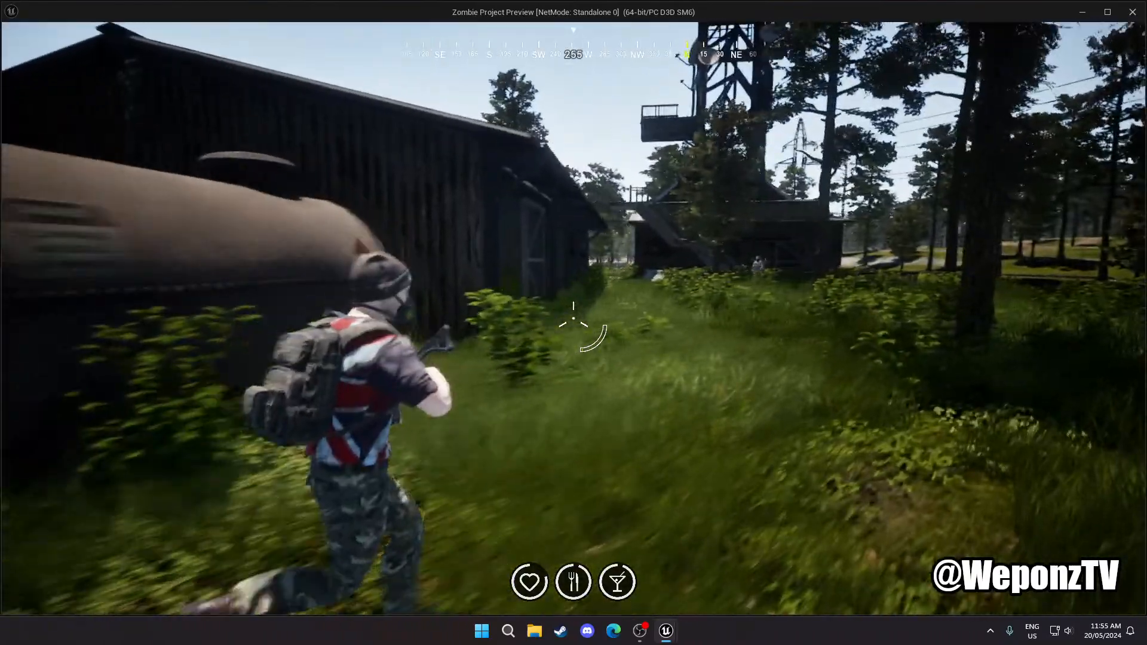
{"action": "key", "text": "w"}
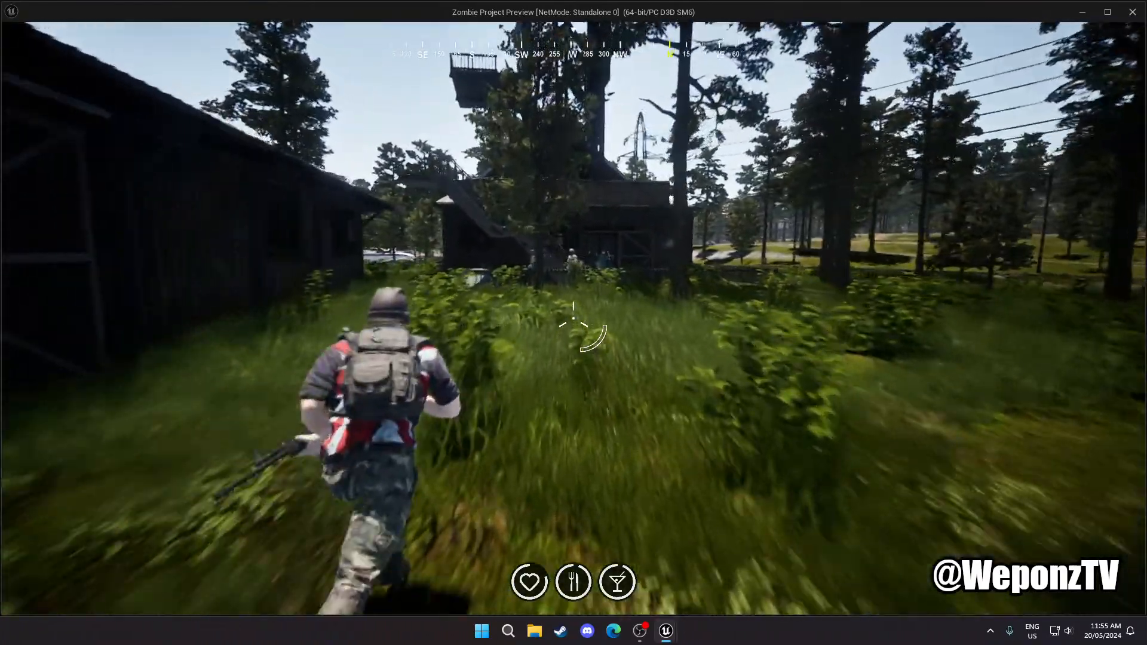
{"action": "key", "text": "w"}
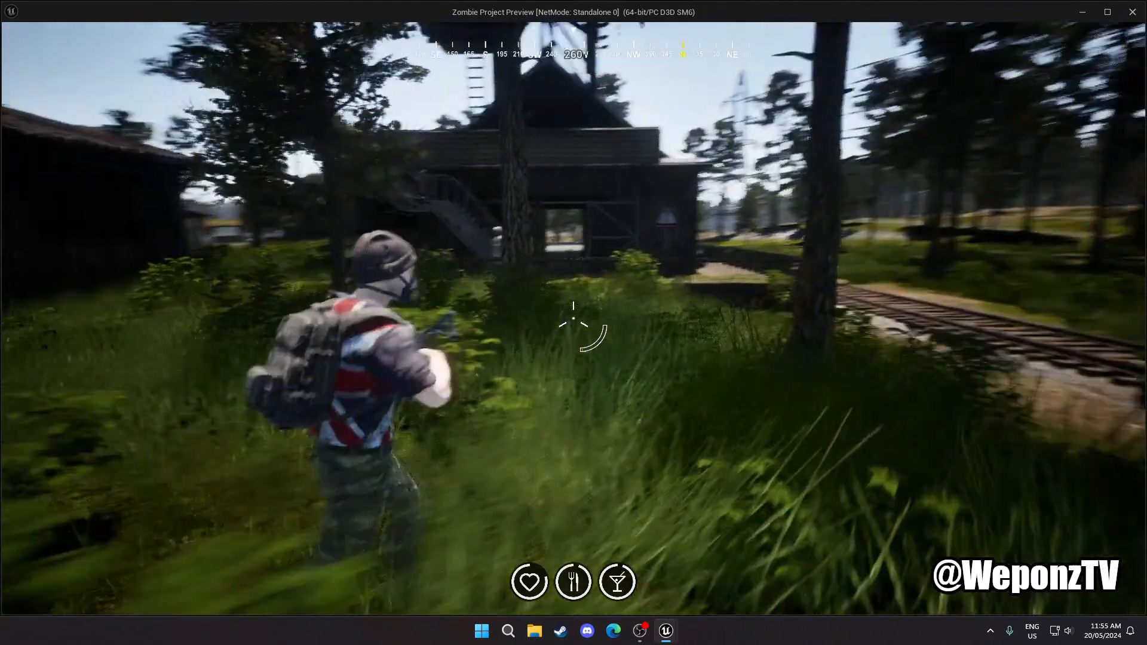
{"action": "key", "text": "w"}
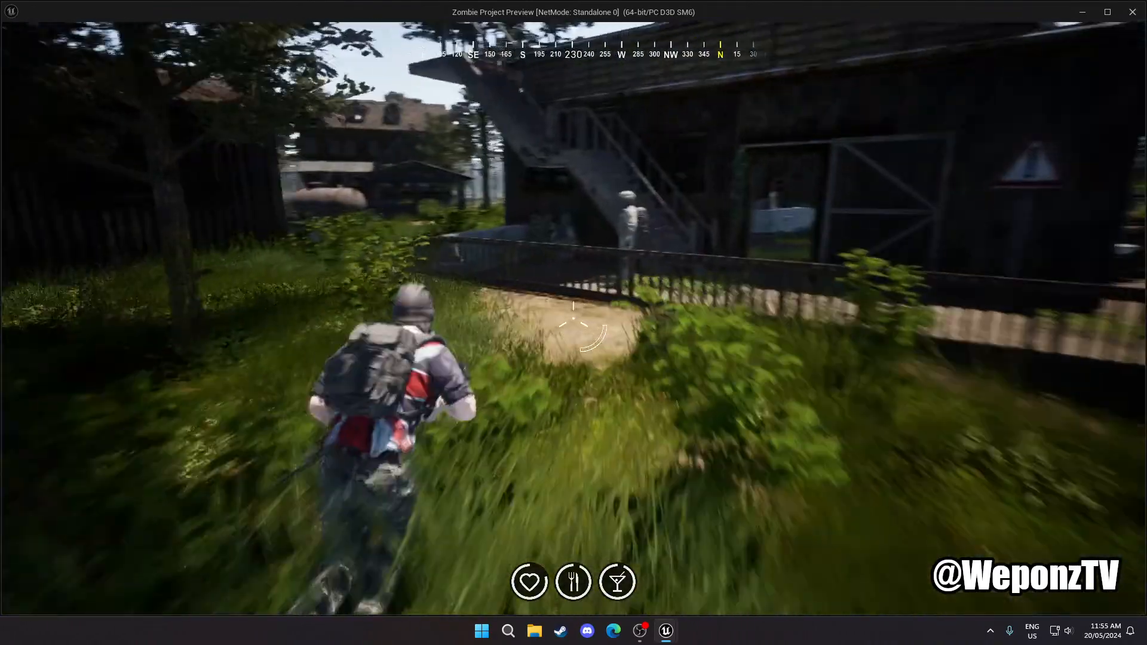
{"action": "key", "text": "w"}
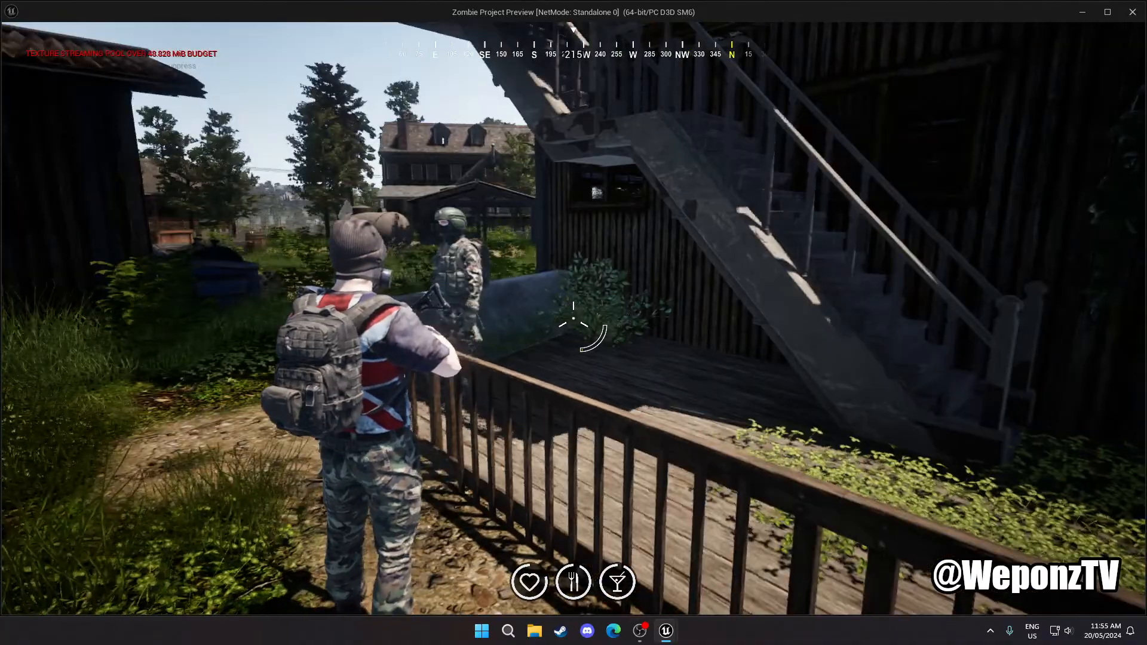
{"action": "key", "text": "w"}
{"action": "key", "text": "w"}
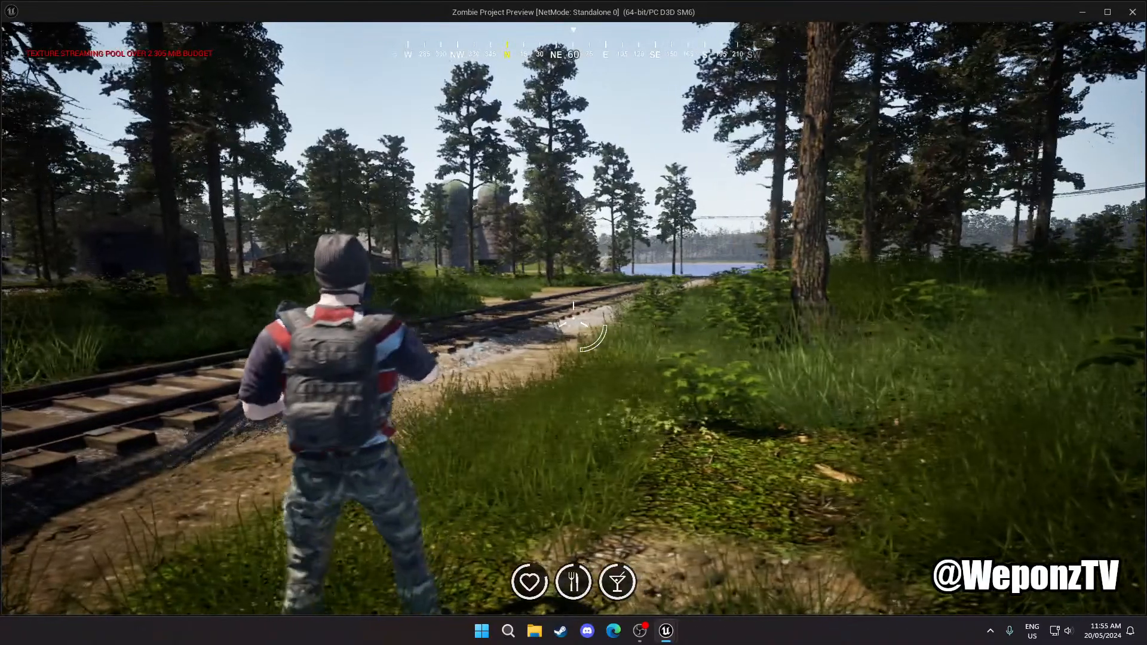
End the standalone preview and close the Message Log
{"action": "key", "text": "Escape"}
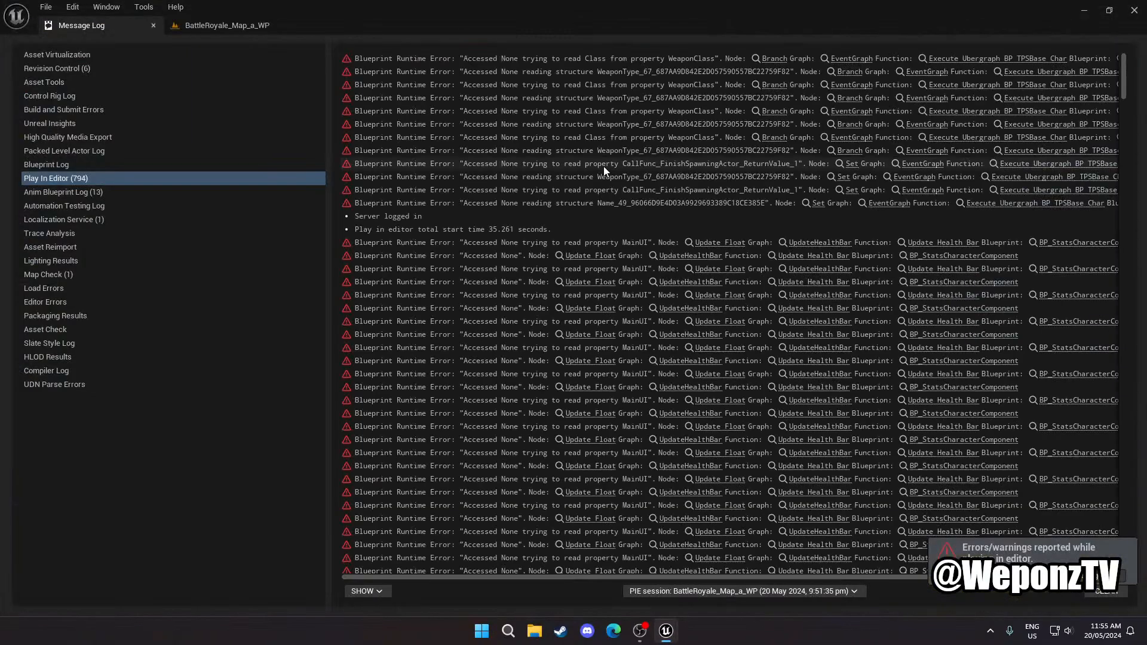
{"action": "left_click", "coordinate": [153, 25]}
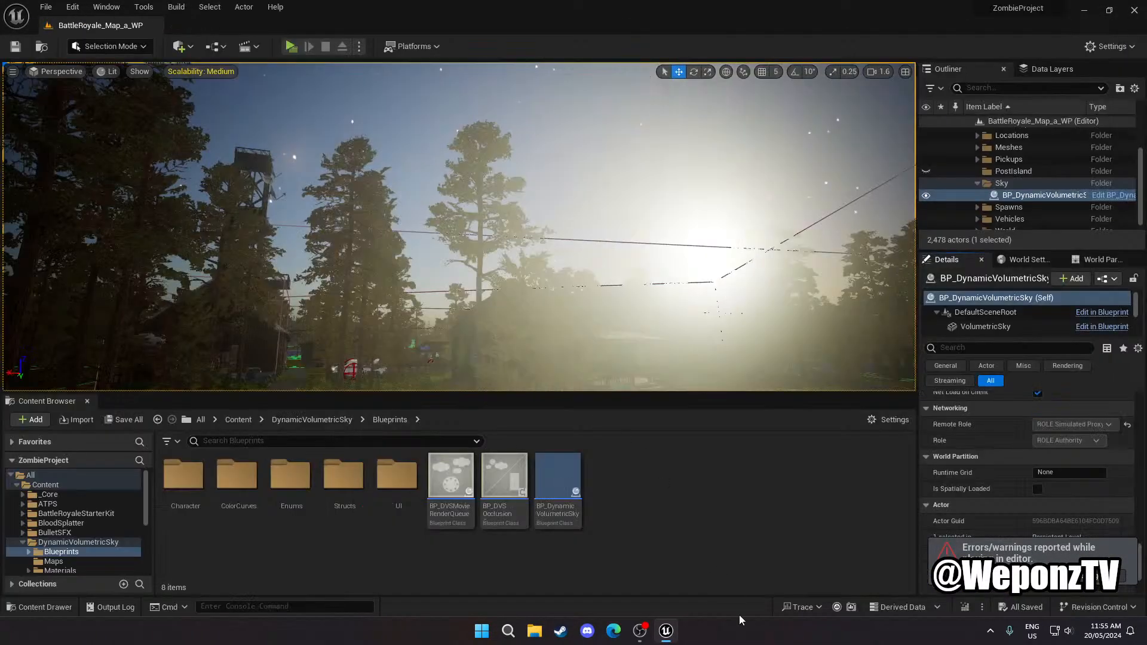
Switch to OBS to check the stream status and return to Unreal Editor
{"action": "left_click", "coordinate": [640, 631]}
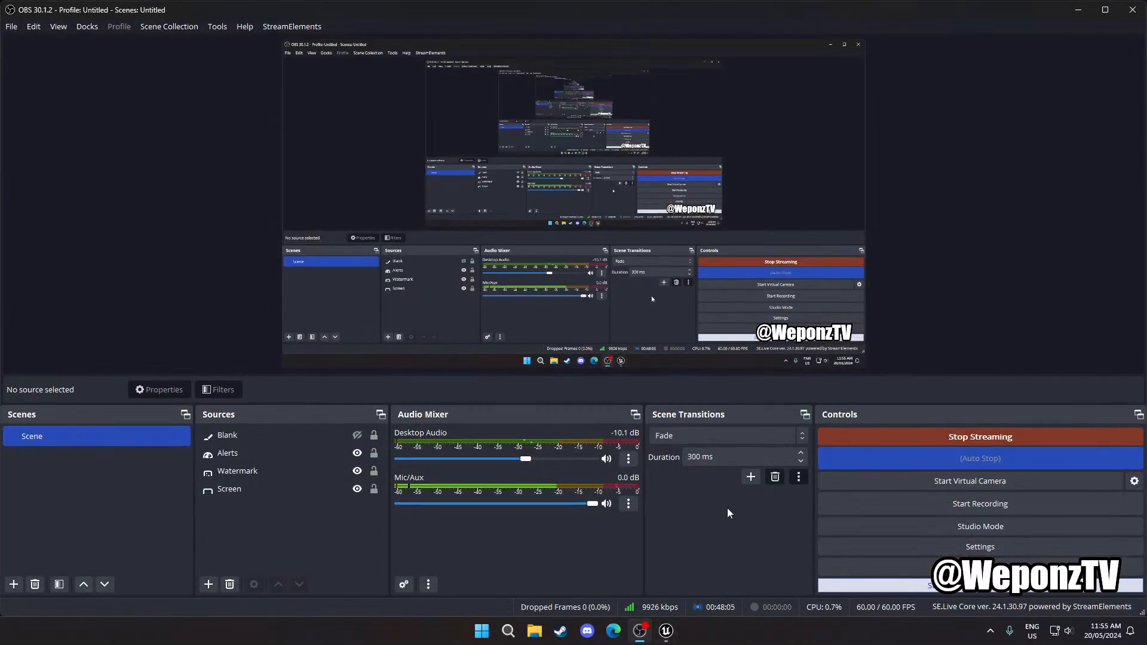
{"action": "left_click", "coordinate": [667, 631]}
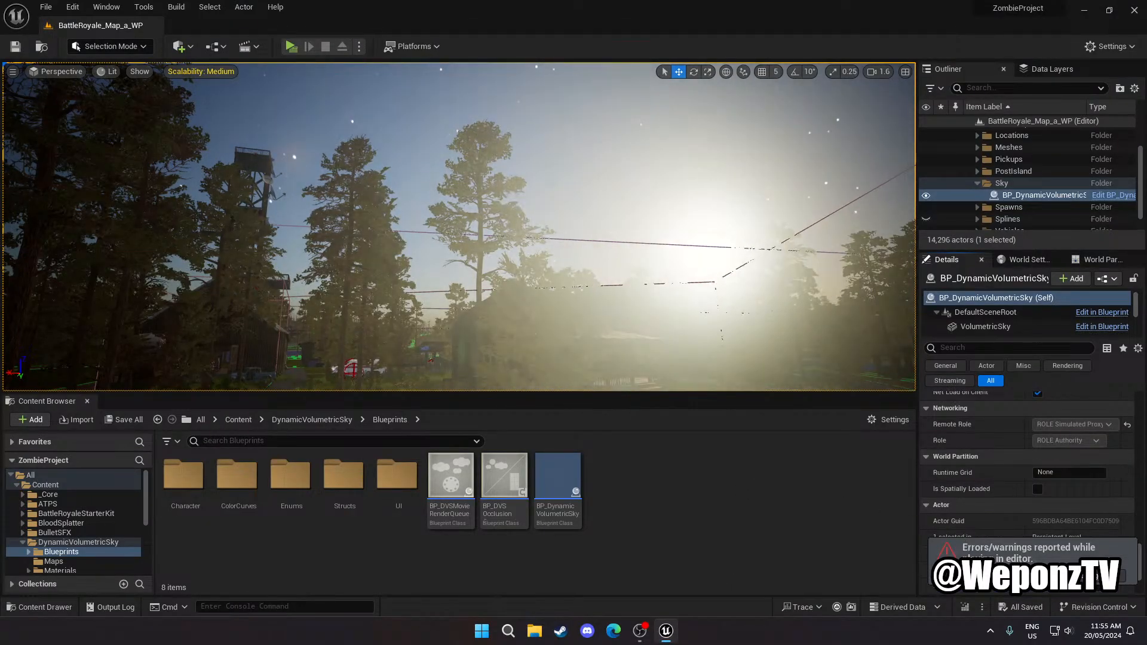
Set the sky actor's System Mode to Game Mode (Multiplayer)
{"action": "mouse_move", "coordinate": [588, 258]}
{"action": "right_mouse_down"}
{"action": "mouse_move", "coordinate": [586, 382]}
{"action": "mouse_move", "coordinate": [587, 263]}
{"action": "right_mouse_up"}
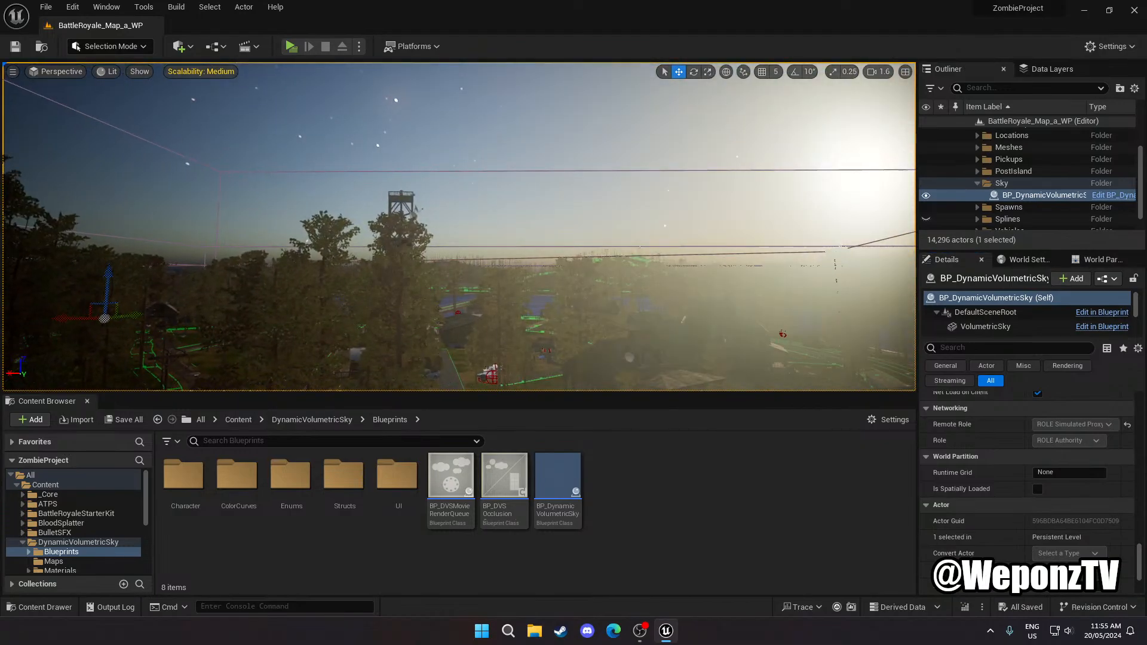
{"action": "scroll", "coordinate": [1038, 482], "scroll_direction": "up", "scroll_amount": 15}
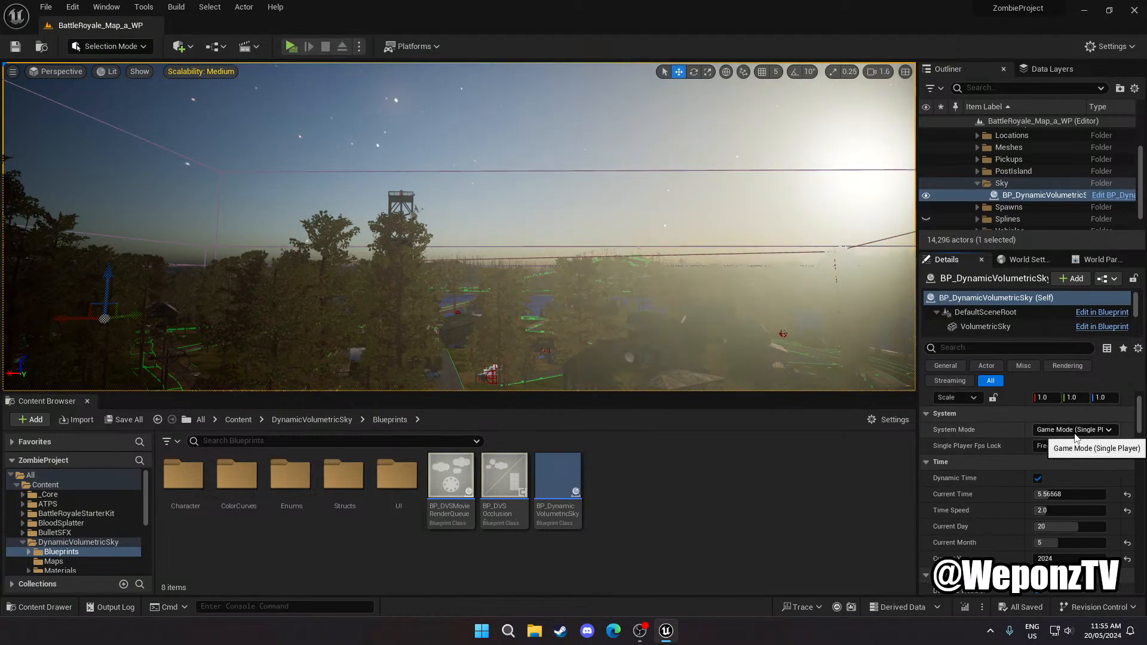
{"action": "left_click", "coordinate": [1075, 431]}
{"action": "left_click", "coordinate": [1077, 453]}
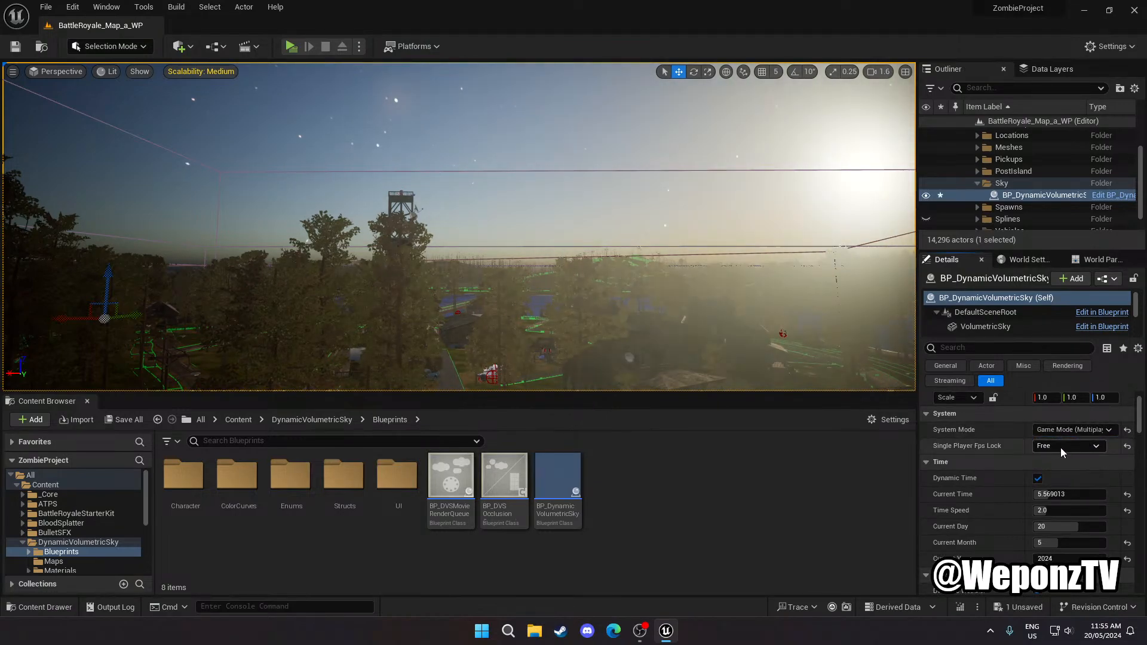
Set the sky's Current Time to about 18.43 and view the barn and railway area in the resulting light
{"action": "left_click", "coordinate": [1043, 494]}
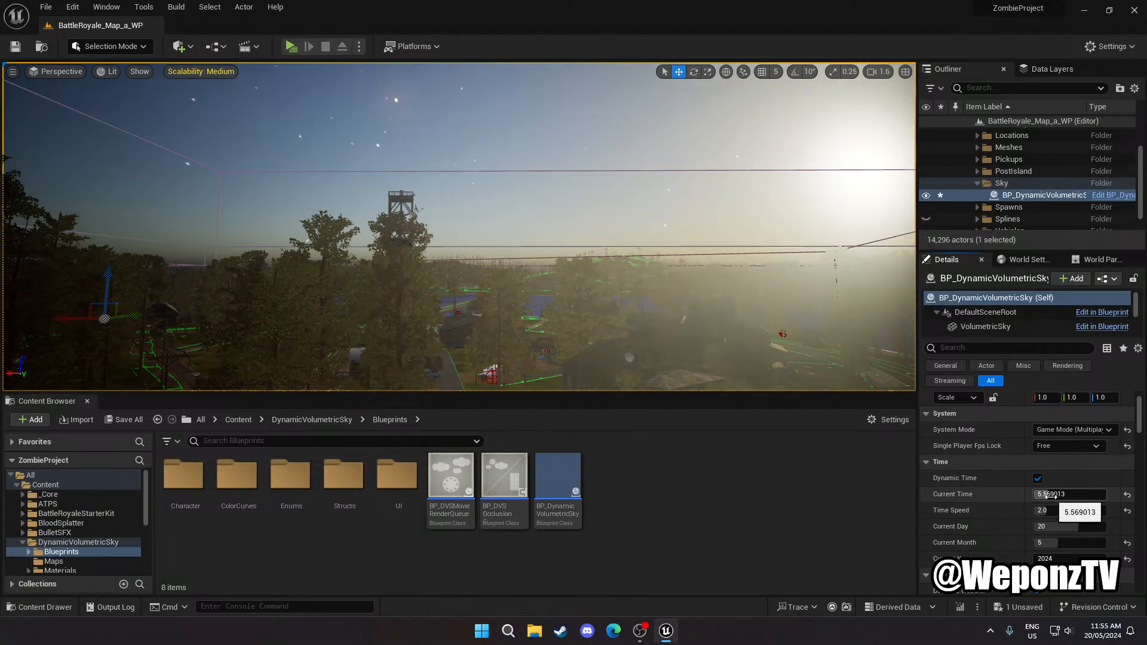
{"action": "left_click_drag", "start_coordinate": [1050, 495], "coordinate": [1087, 494]}
{"action": "right_click_drag", "start_coordinate": [597, 240], "coordinate": [436, 238]}
{"action": "key", "text": "w"}
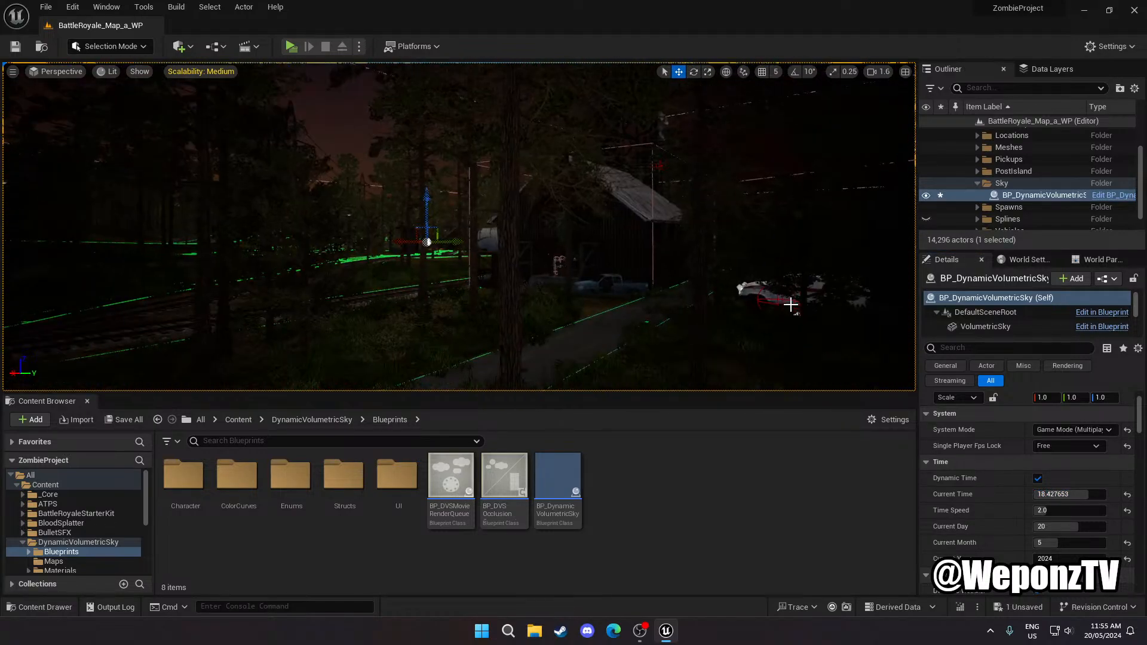
Look through the sky actor's Location And Weather settings and filter its properties by "night"
{"action": "scroll", "coordinate": [1020, 450], "scroll_direction": "down", "scroll_amount": 5}
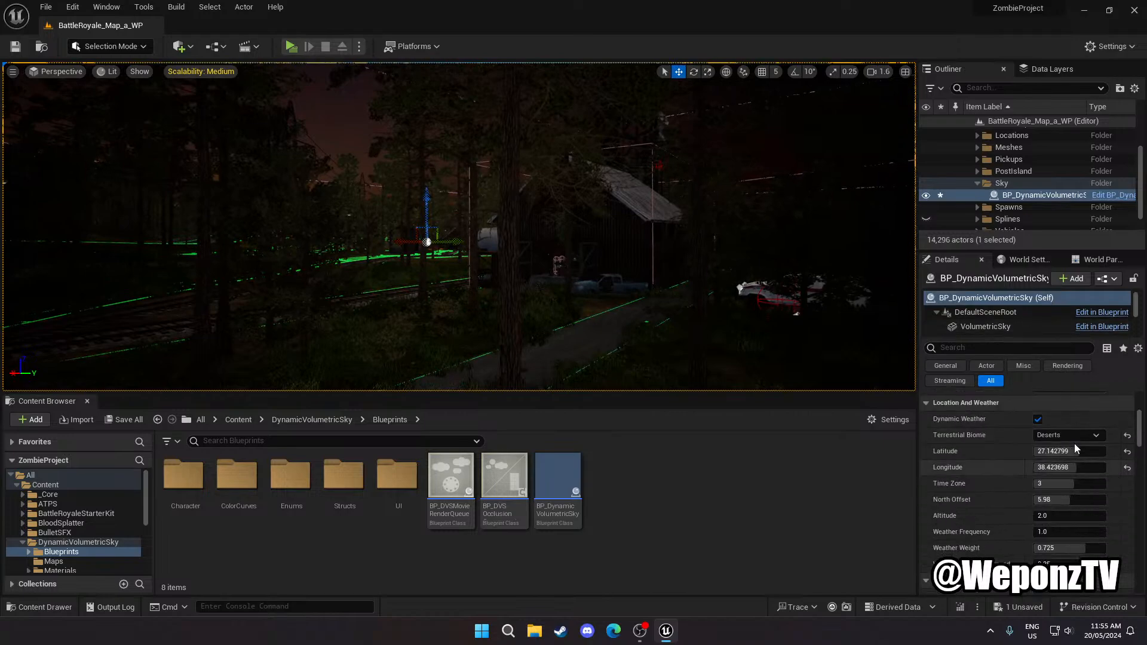
{"action": "scroll", "coordinate": [1020, 501], "scroll_direction": "down", "scroll_amount": 2}
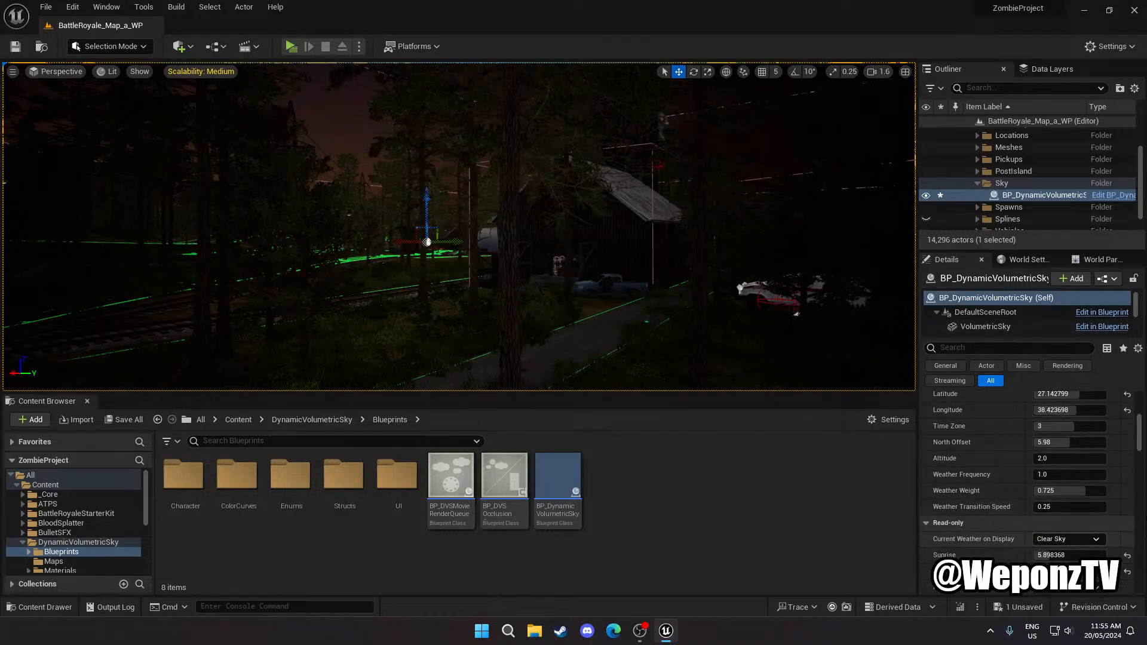
{"action": "scroll", "coordinate": [1143, 425], "scroll_direction": "up", "scroll_amount": 2}
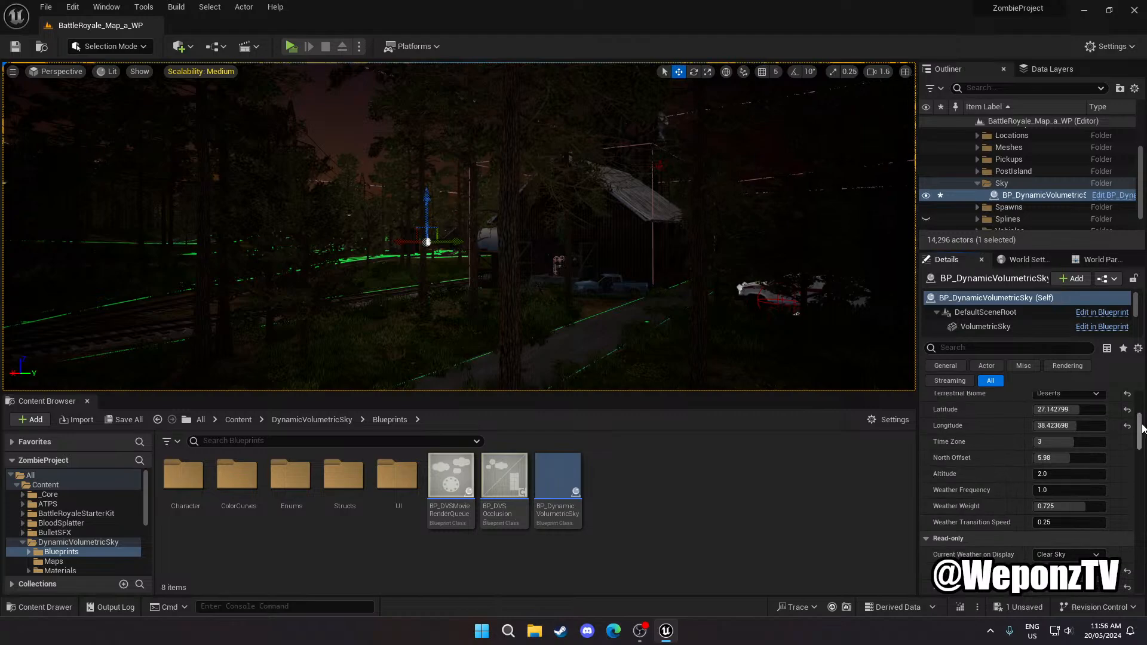
{"action": "left_click_drag", "start_coordinate": [1143, 426], "coordinate": [1145, 402]}
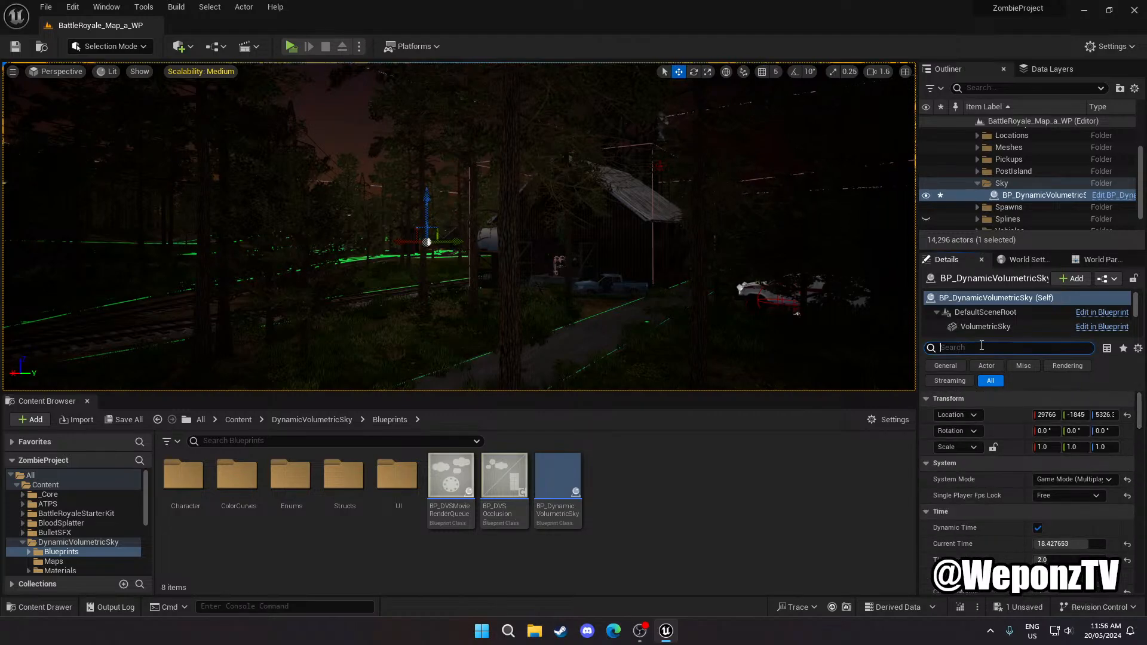
{"action": "type", "text": "t"}
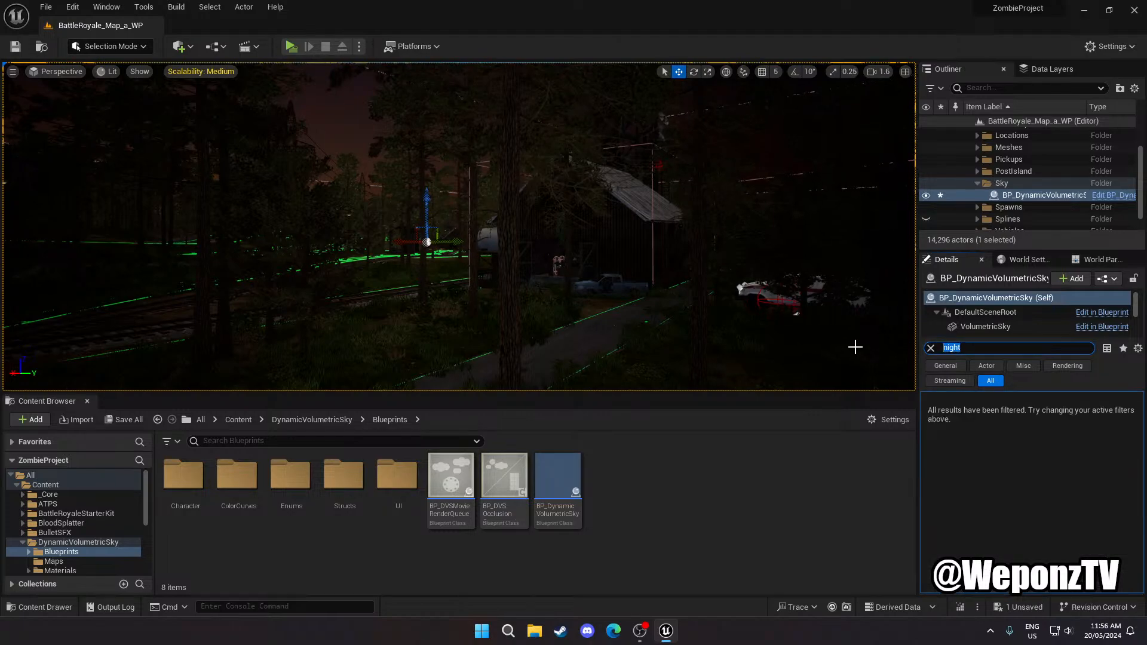
Filter the sky actor's properties by "moon" and set Moon Intensity Multiplier to 3.0 and Moon Radius to 0.01
{"action": "type", "text": "moon"}
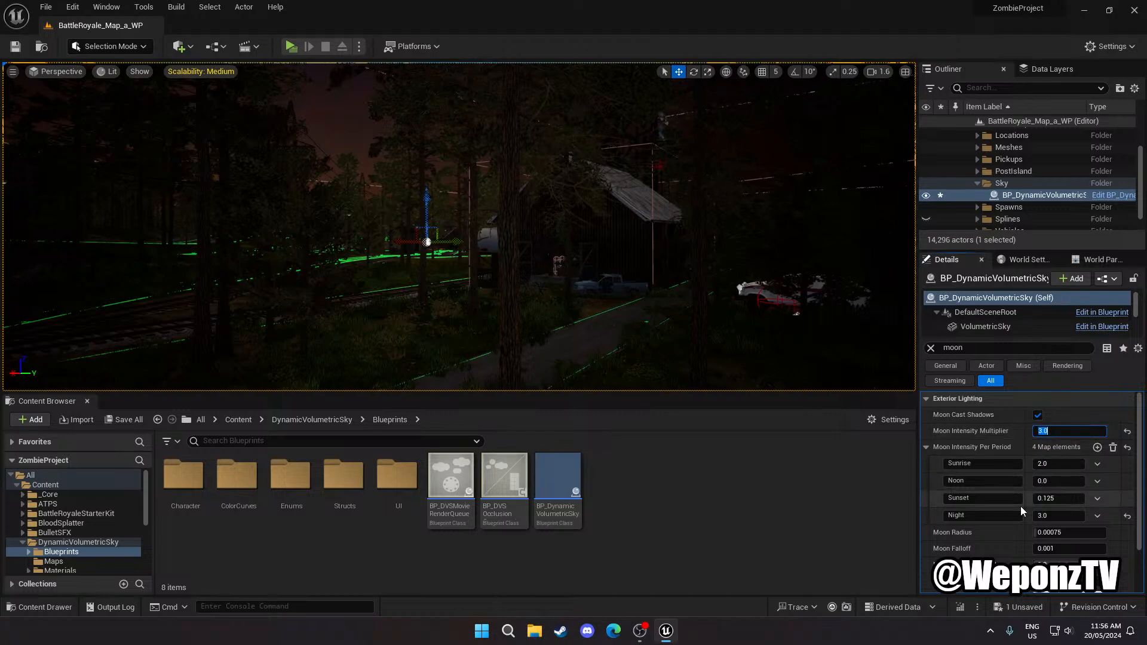
{"action": "scroll", "coordinate": [1020, 507], "scroll_direction": "down", "scroll_amount": 3}
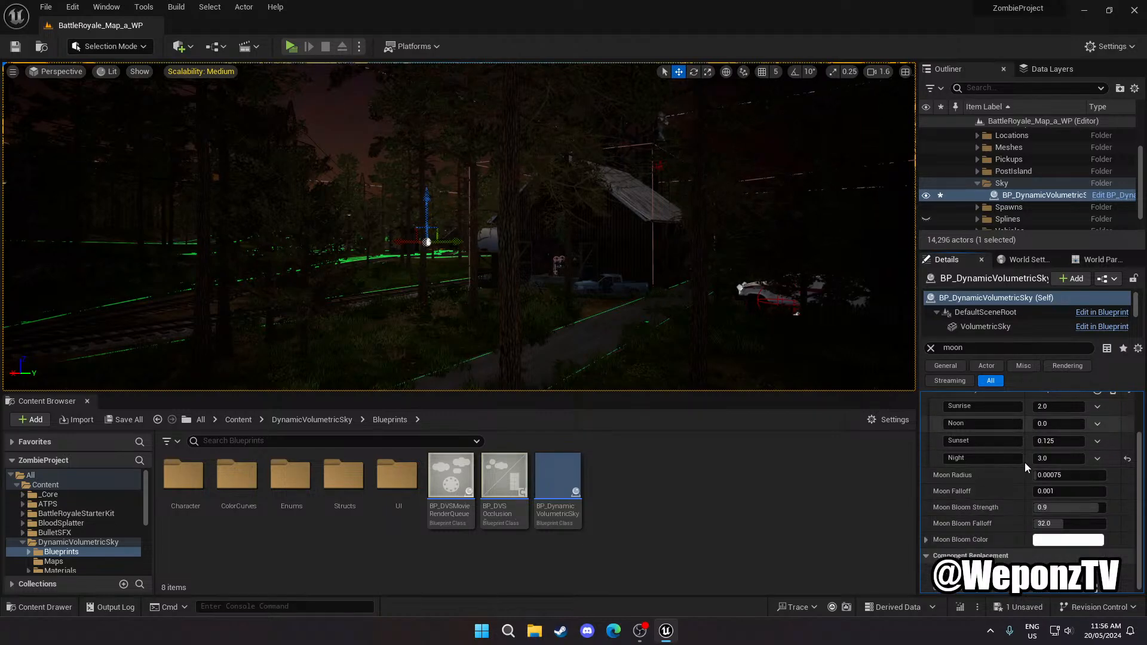
{"action": "left_click", "coordinate": [1048, 476]}
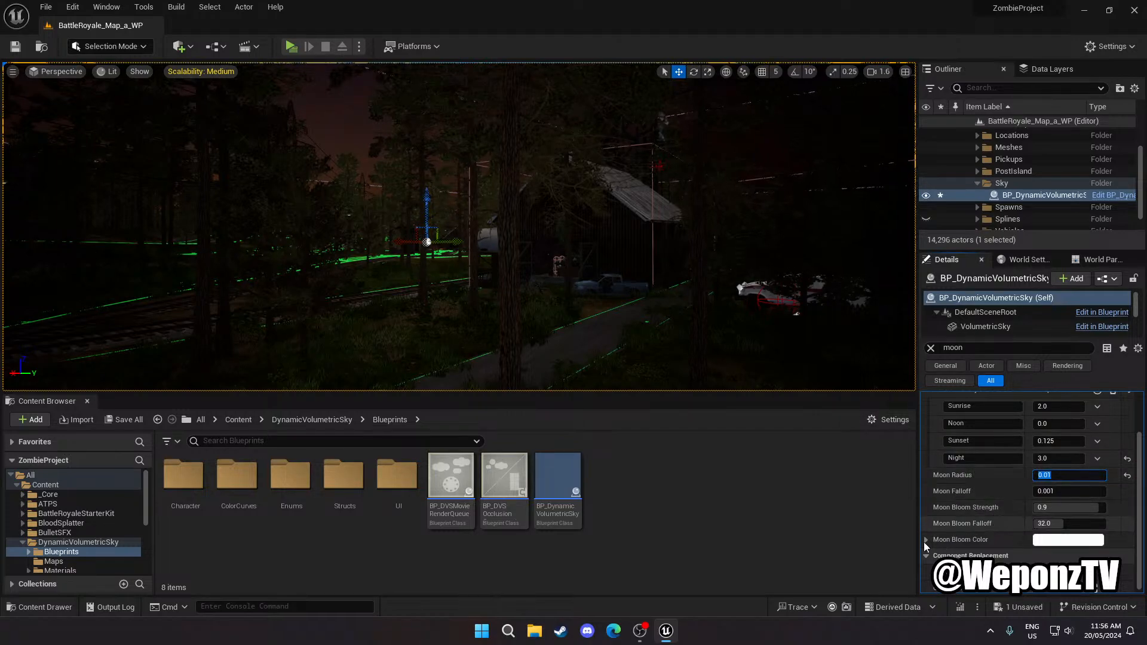
{"action": "scroll", "coordinate": [961, 497], "scroll_direction": "down", "scroll_amount": 1}
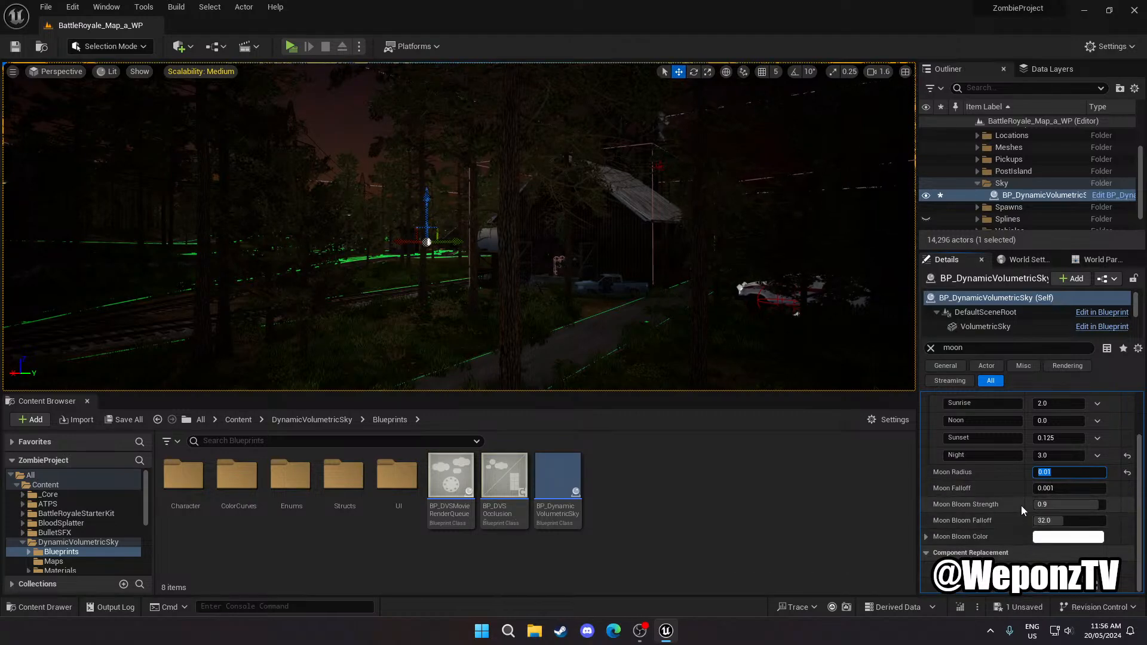
{"action": "scroll", "coordinate": [1021, 505], "scroll_direction": "up", "scroll_amount": 3}
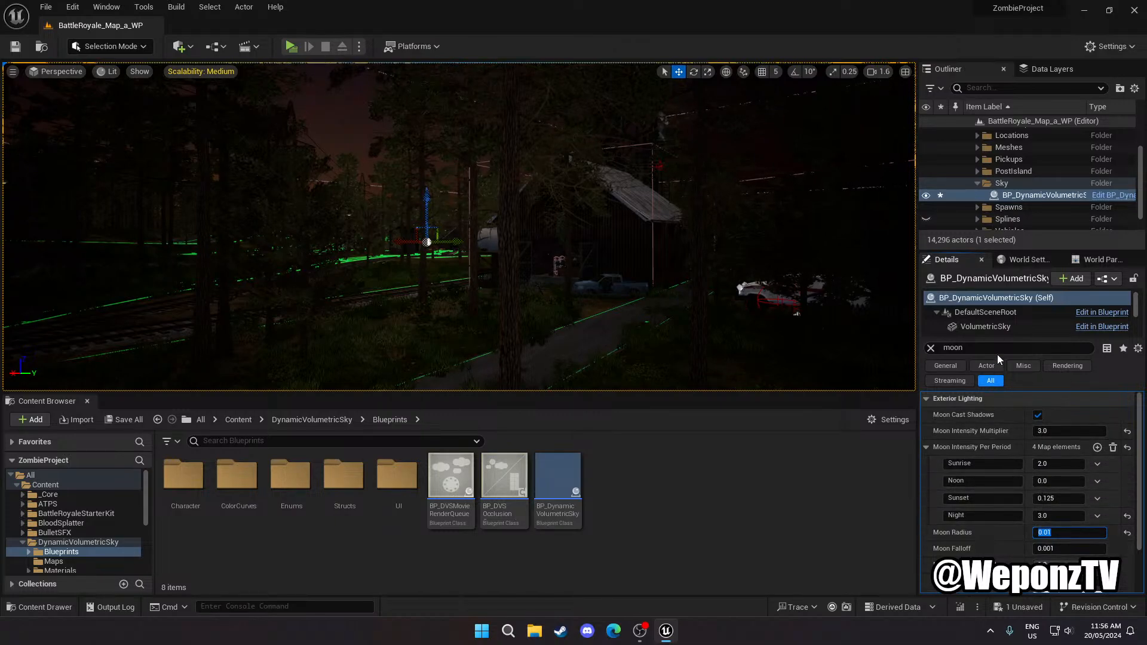
Filter the sky actor's properties by "intens", set Sun Intensity Multiplier to 3.0 and check the light on the forest
{"action": "left_click_drag", "start_coordinate": [978, 348], "coordinate": [873, 334]}
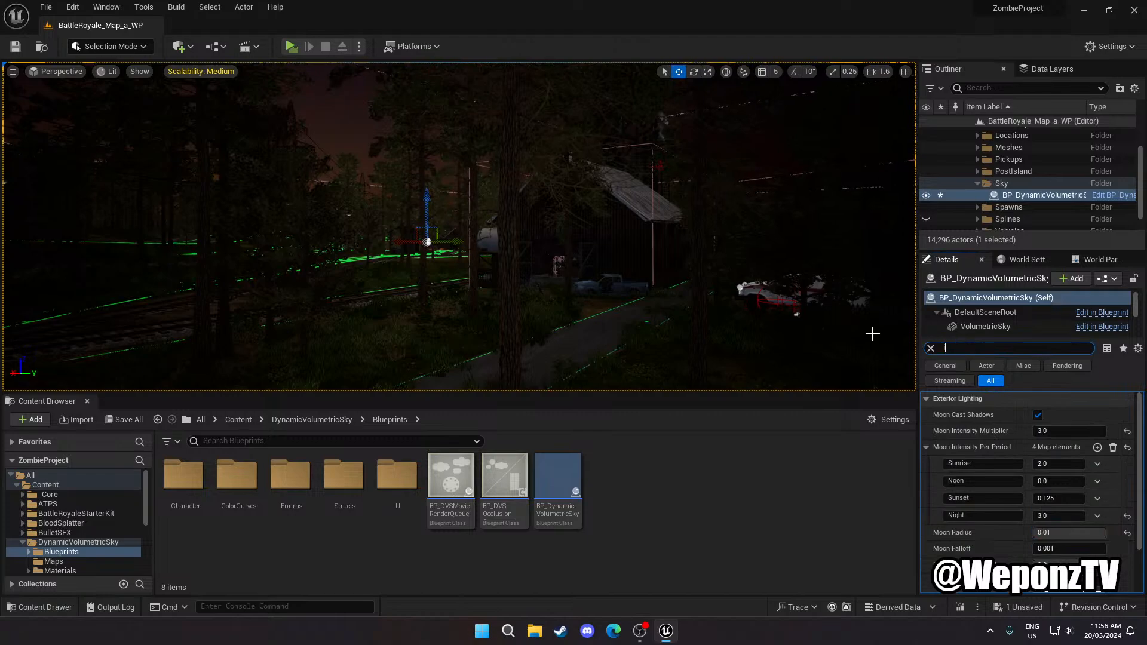
{"action": "type", "text": "intens"}
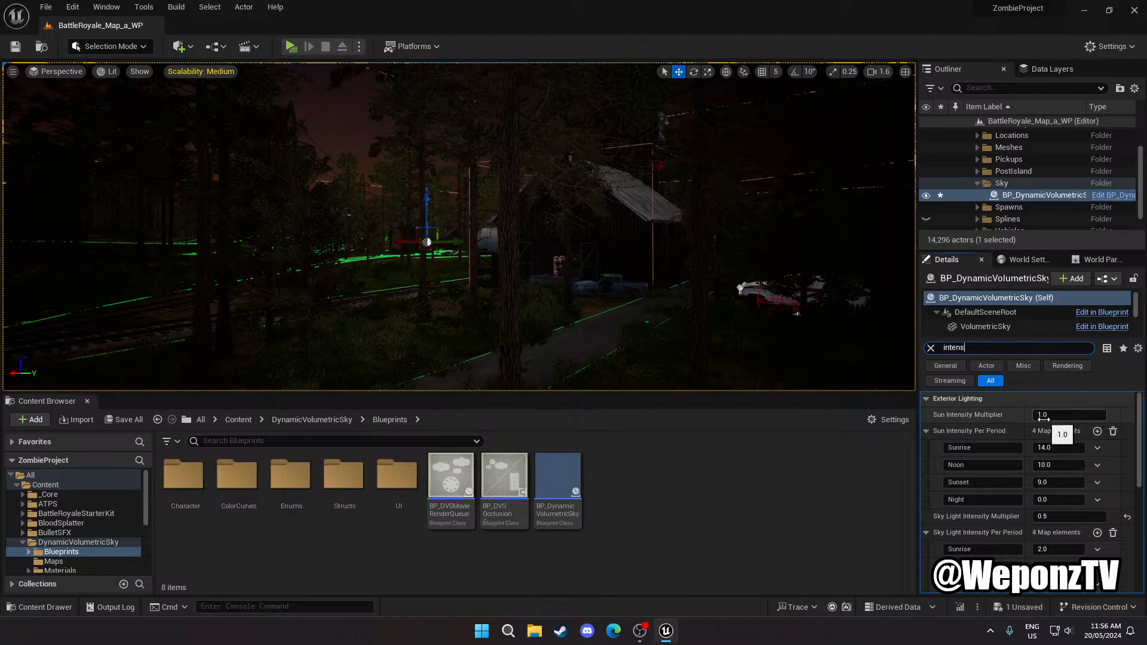
{"action": "left_click", "coordinate": [1044, 417]}
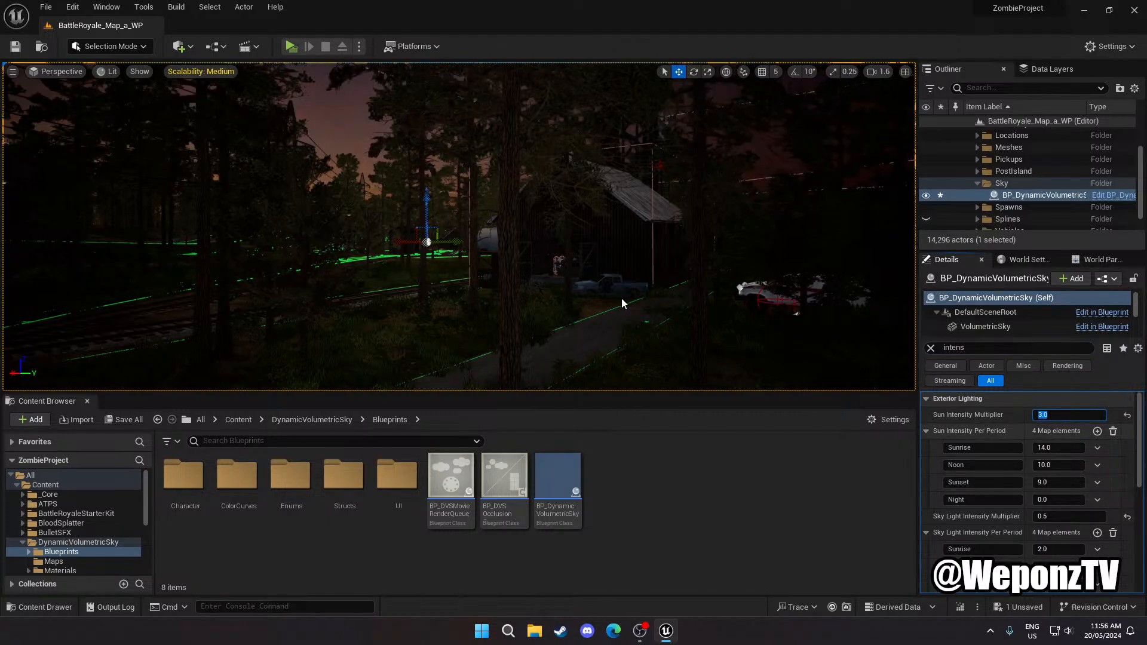
{"action": "key", "text": "Return"}
{"action": "right_click_drag", "start_coordinate": [459, 227], "coordinate": [272, 242]}
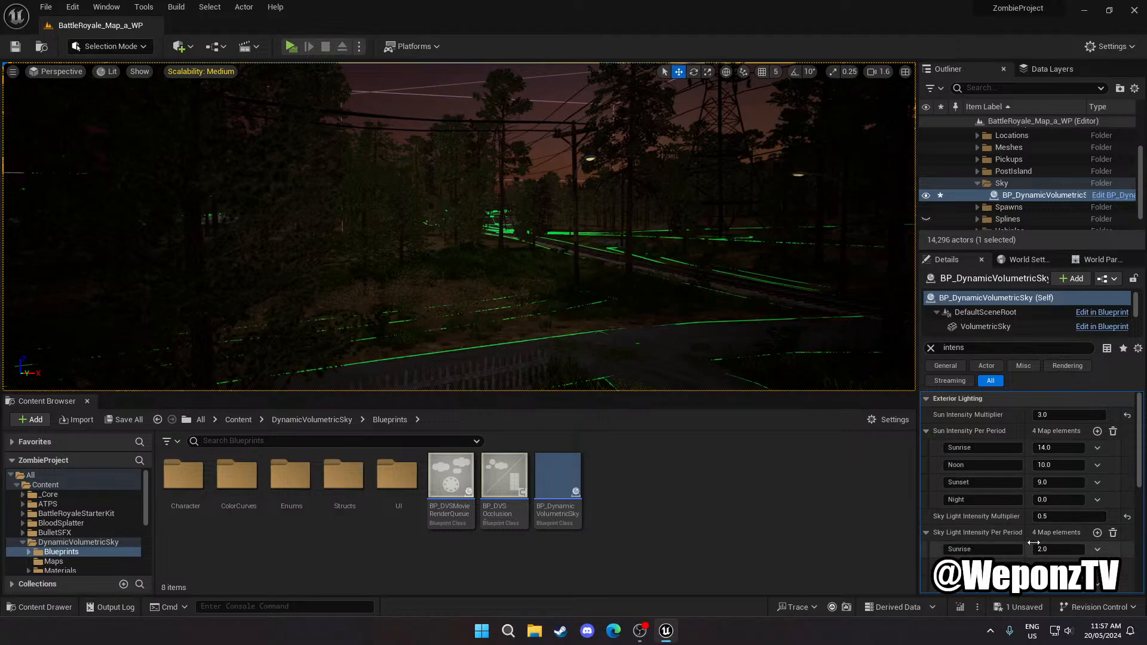
Set the sky actor's Sky Light Intensity Multiplier to 1.0 and view the barn area in the resulting light
{"action": "scroll", "coordinate": [1031, 547], "scroll_direction": "down", "scroll_amount": 2}
{"action": "left_click_drag", "start_coordinate": [1034, 541], "coordinate": [1054, 457]}
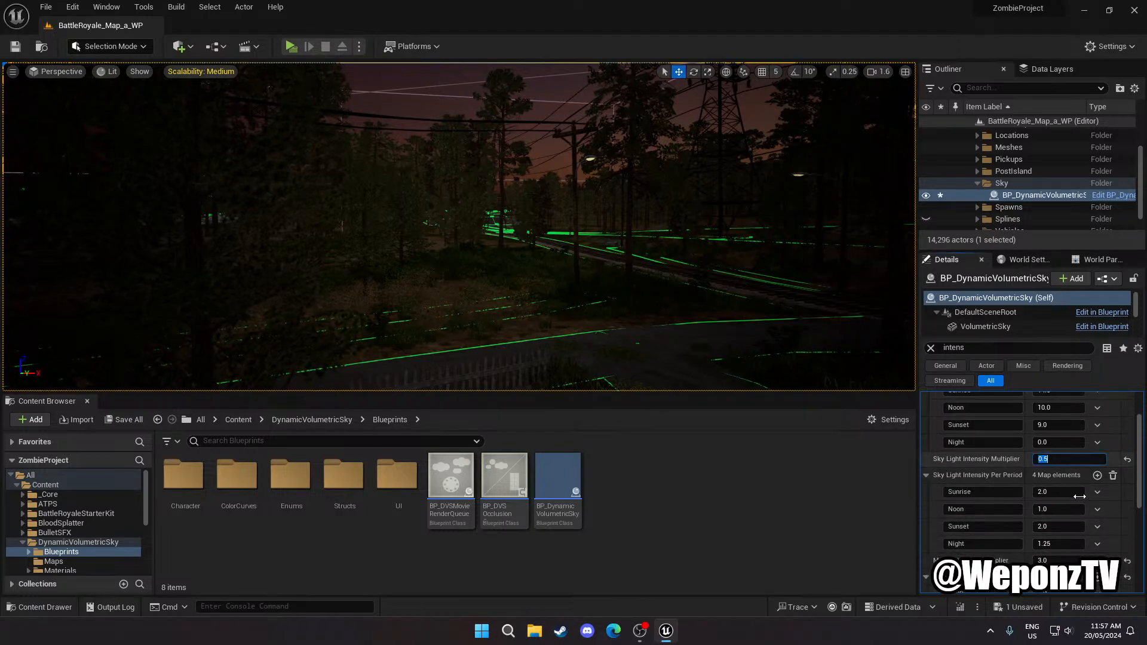
{"action": "type", "text": "1"}
{"action": "key", "text": "Return"}
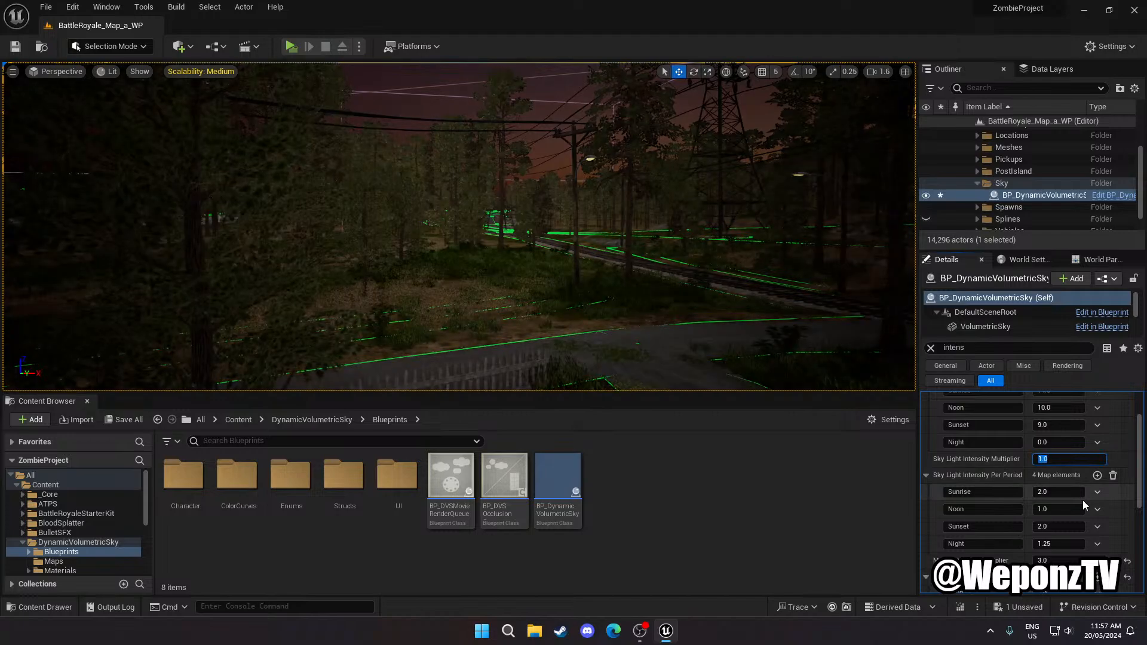
{"action": "right_click_drag", "start_coordinate": [890, 383], "coordinate": [771, 375]}
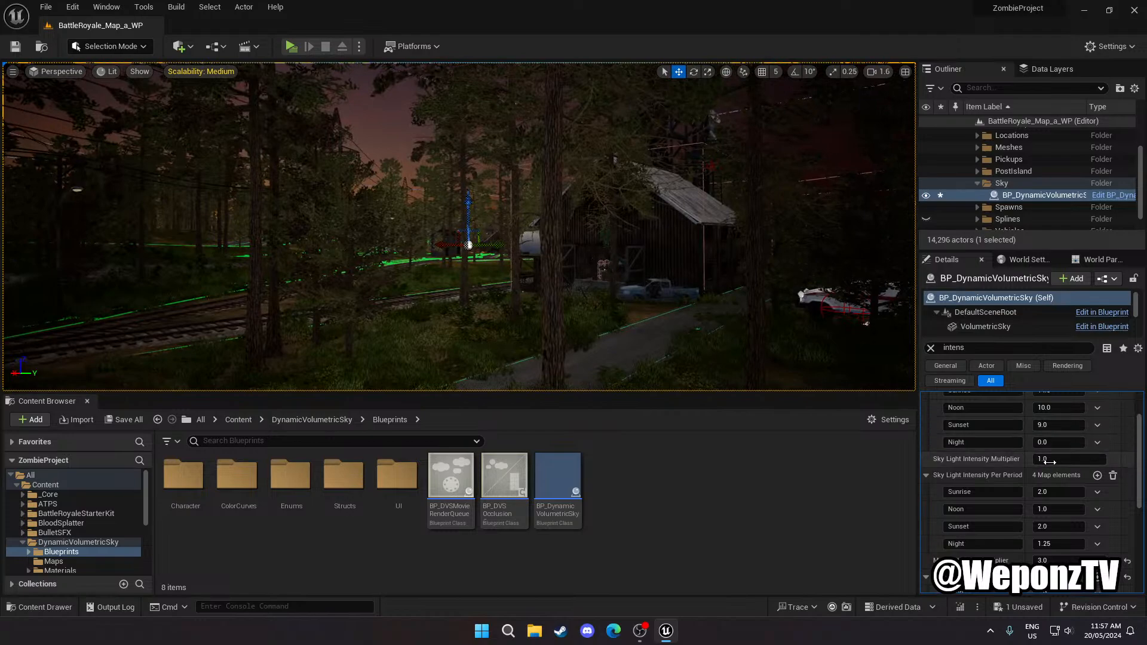
Try Sky Light Intensity Multiplier values of 3.0 and 2.0, and return it to 1.0
{"action": "type", "text": "3"}
{"action": "key", "text": "Return"}
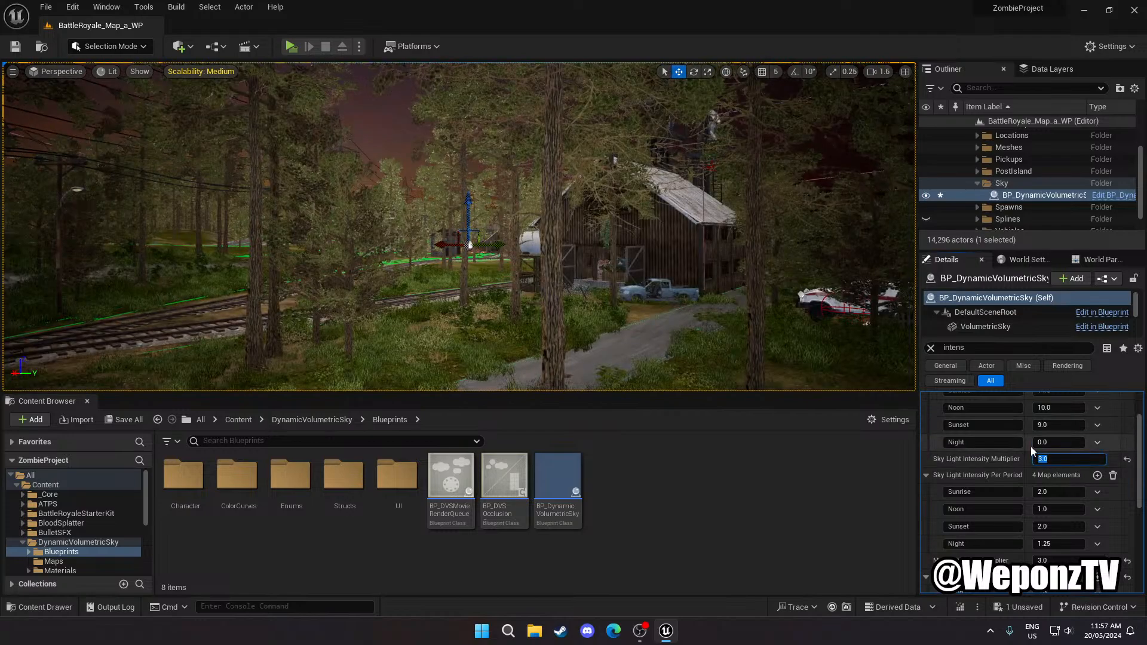
{"action": "type", "text": "2"}
{"action": "key", "text": "Return"}
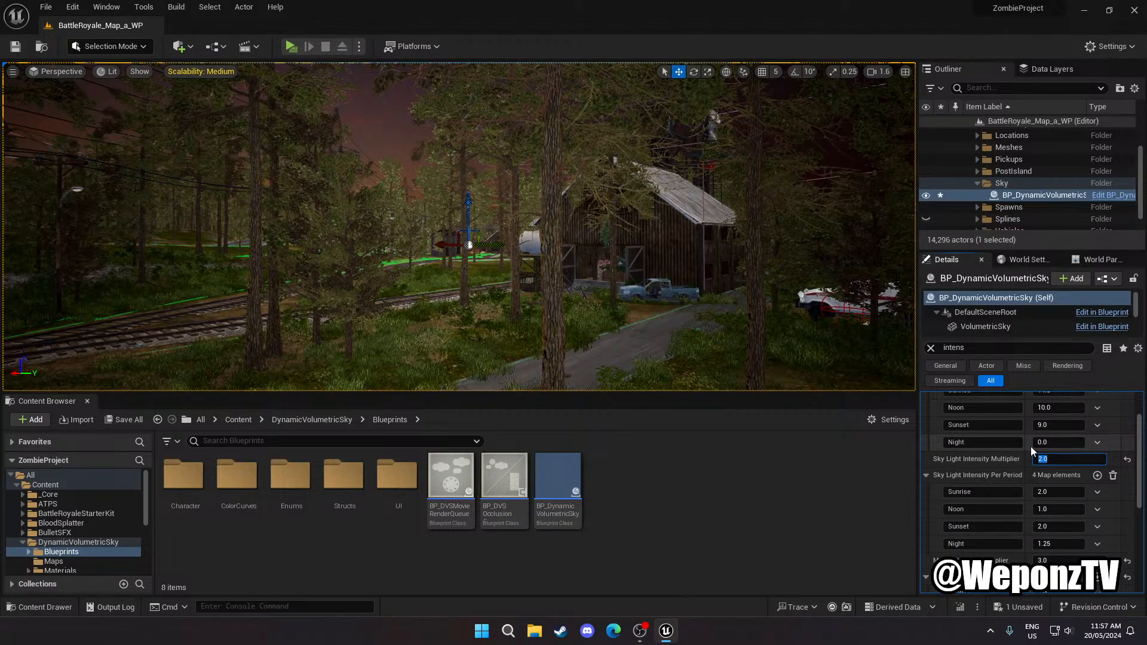
{"action": "type", "text": "1"}
{"action": "key", "text": "Return"}
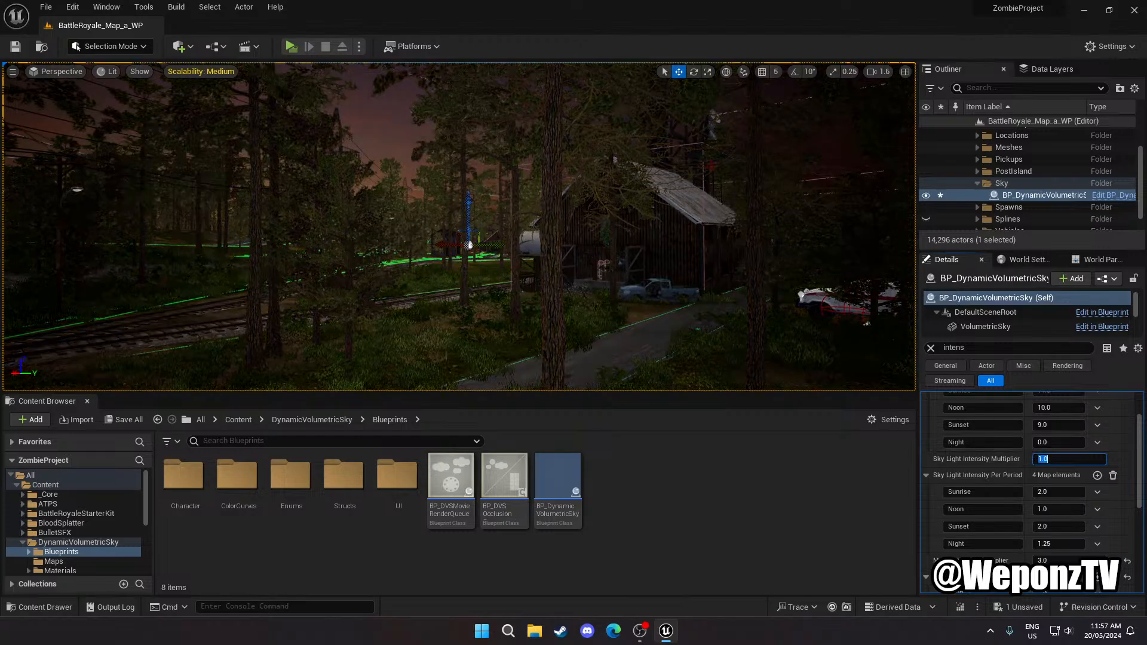
{"action": "right_click_drag", "start_coordinate": [459, 227], "coordinate": [370, 230]}
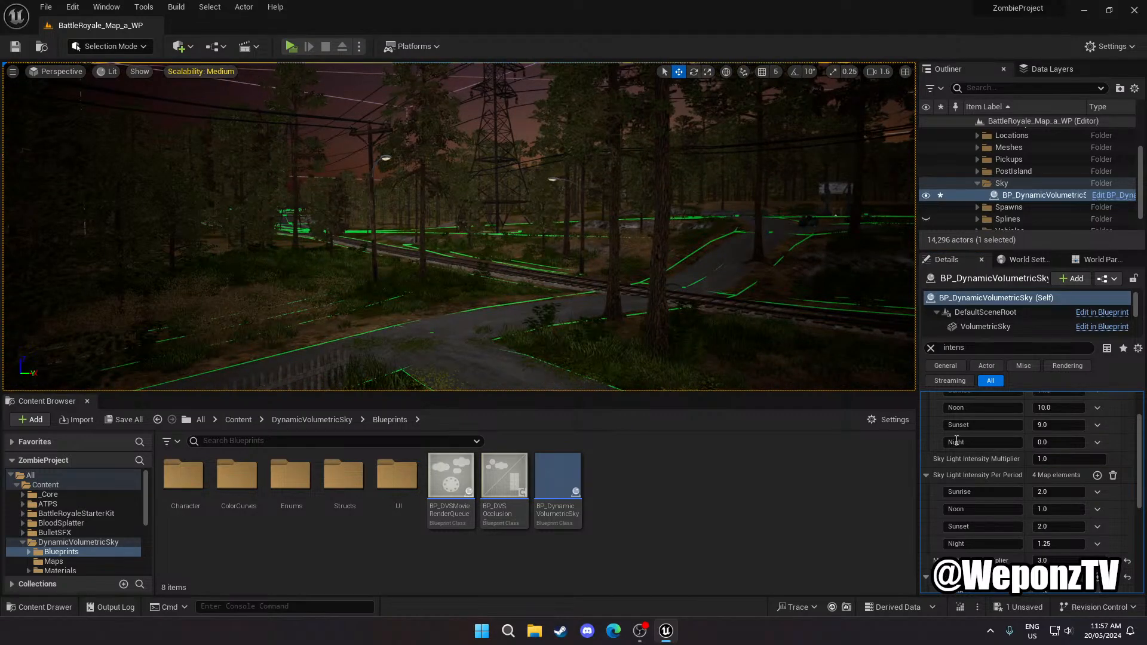
Set the Night entry's Bloom Intensity under Bloom Per Period to 1 and check the buildings and night sky
{"action": "scroll", "coordinate": [1027, 538], "scroll_direction": "down", "scroll_amount": 1}
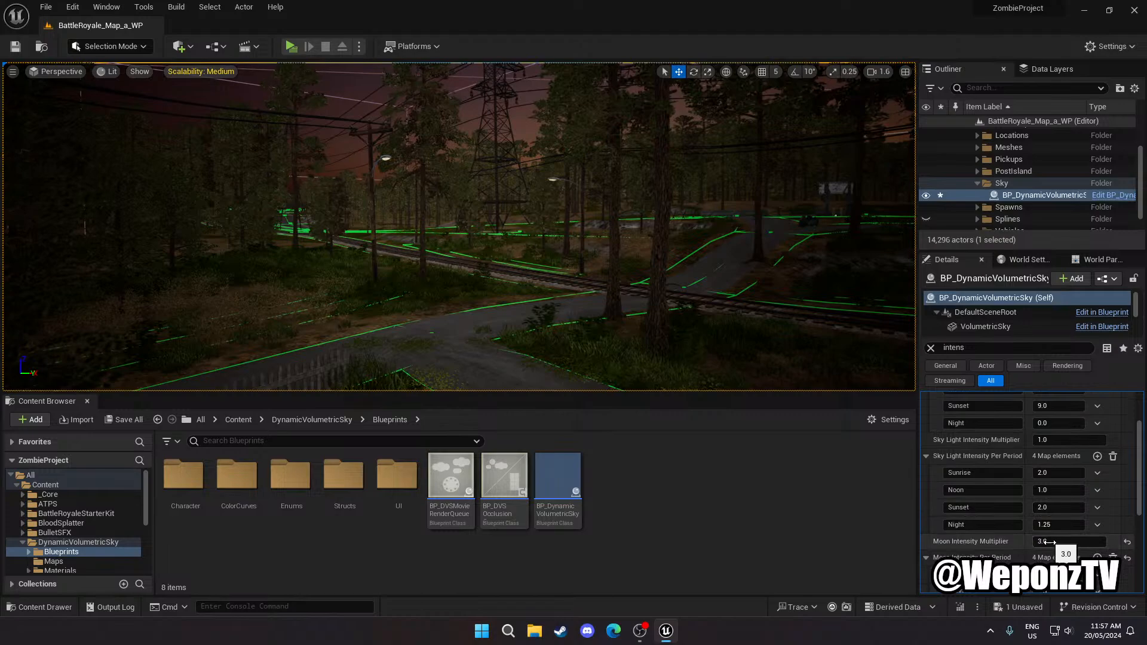
{"action": "scroll", "coordinate": [1023, 461], "scroll_direction": "up", "scroll_amount": 4}
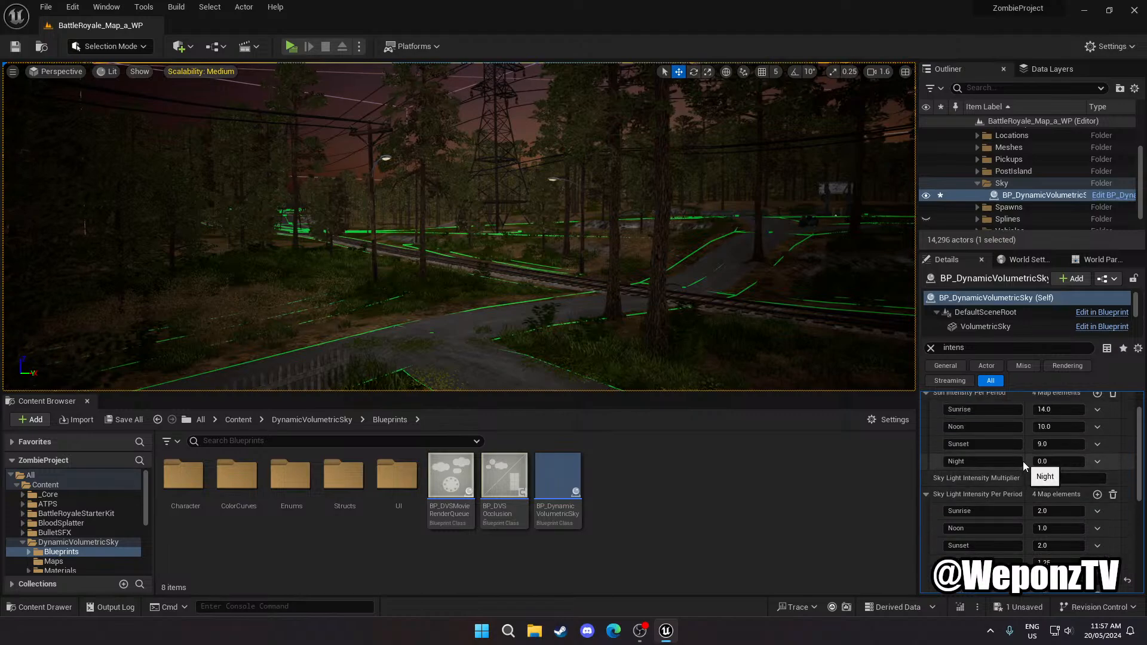
{"action": "scroll", "coordinate": [1023, 461], "scroll_direction": "down", "scroll_amount": 10}
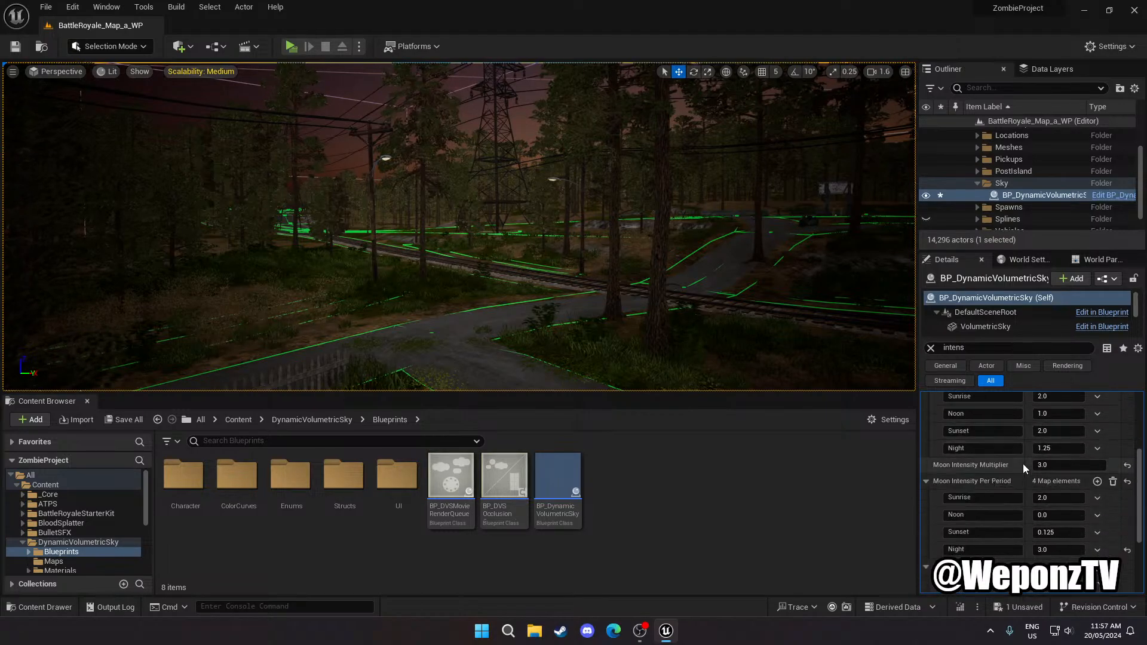
{"action": "scroll", "coordinate": [1023, 464], "scroll_direction": "down", "scroll_amount": 5}
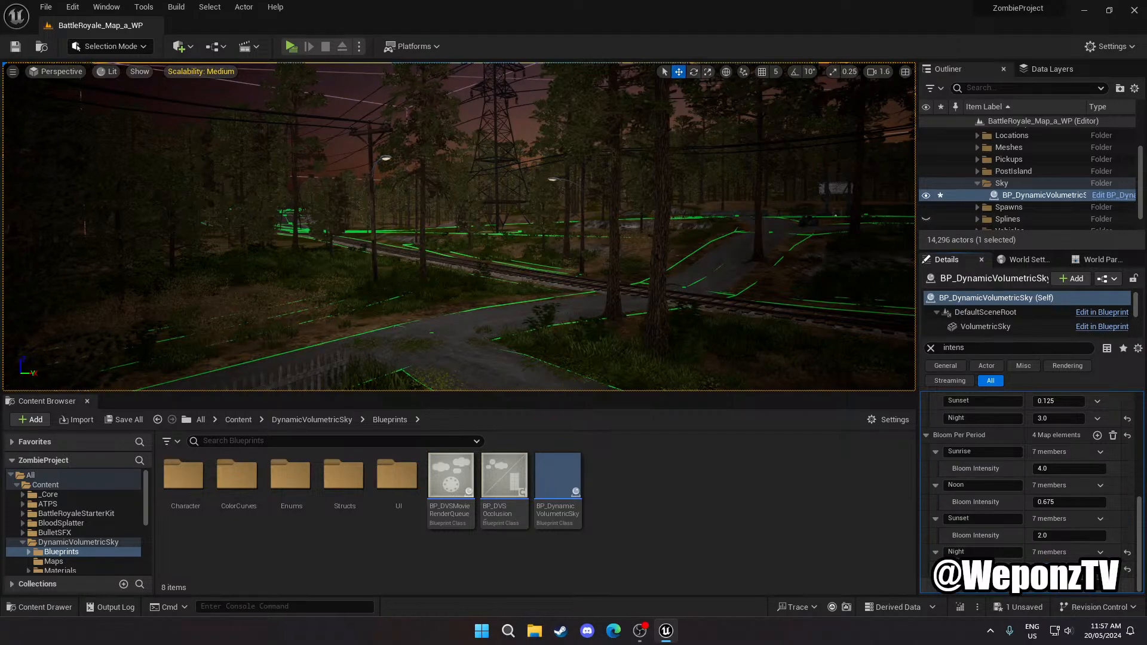
{"action": "type", "text": "1"}
{"action": "key", "text": "Return"}
{"action": "right_click_drag", "start_coordinate": [798, 358], "coordinate": [986, 341]}
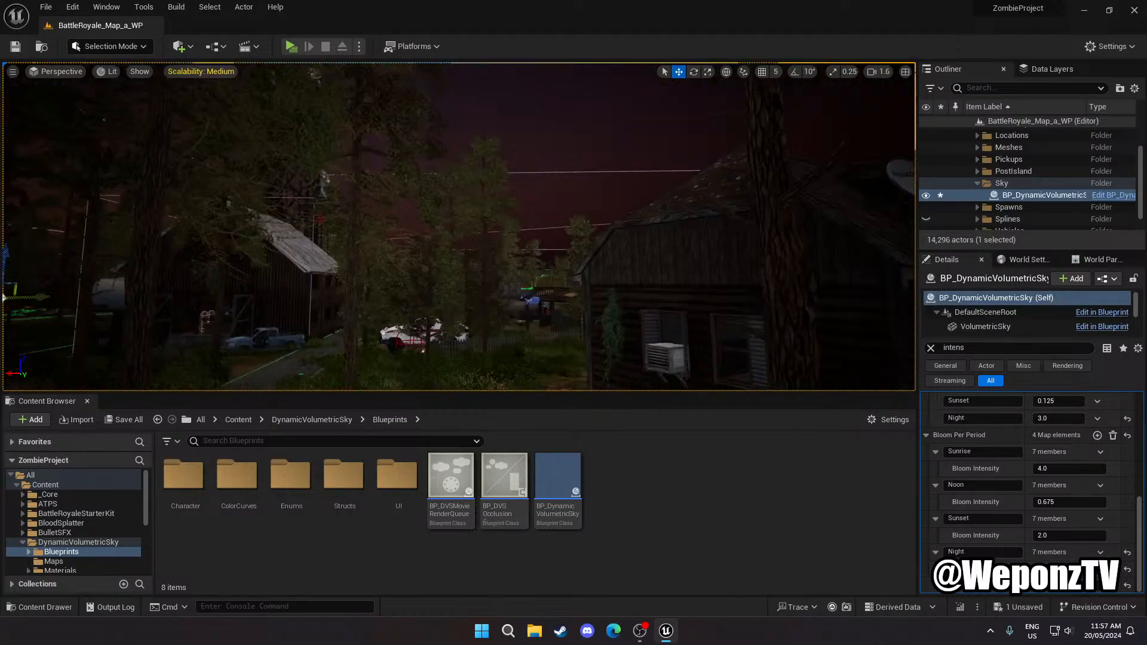
{"action": "right_click_drag", "start_coordinate": [317, 176], "coordinate": [555, 90]}
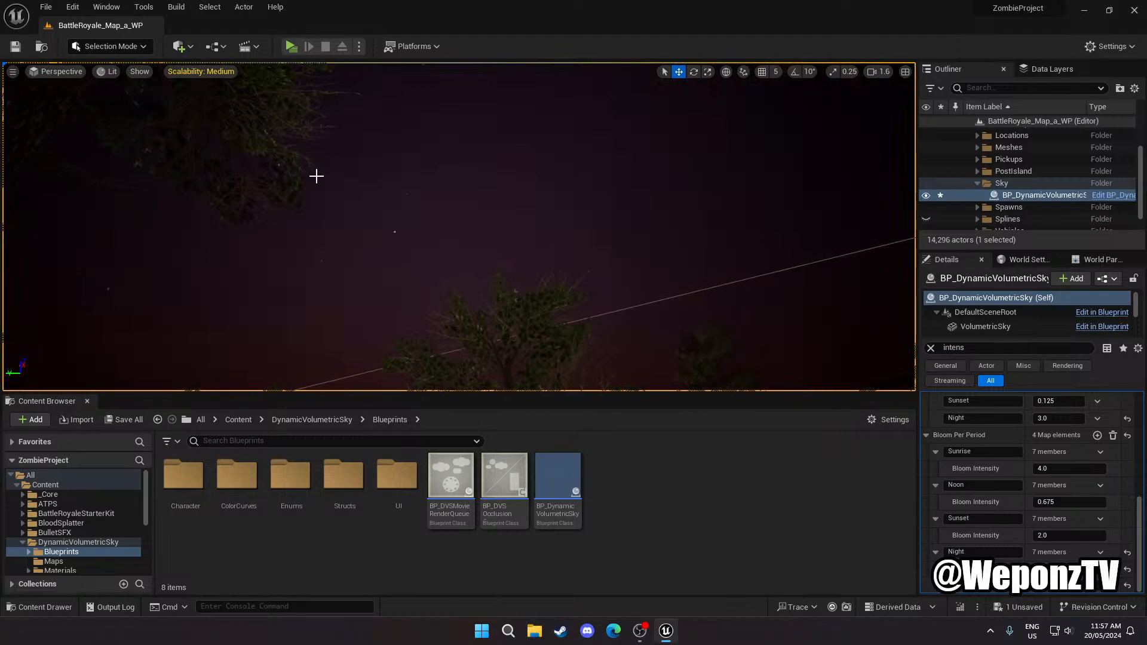
Save the current level and all other unsaved content of the project
{"action": "left_click", "coordinate": [53, 8]}
{"action": "left_click", "coordinate": [70, 136]}
{"action": "left_click", "coordinate": [46, 7]}
{"action": "left_click", "coordinate": [84, 163]}
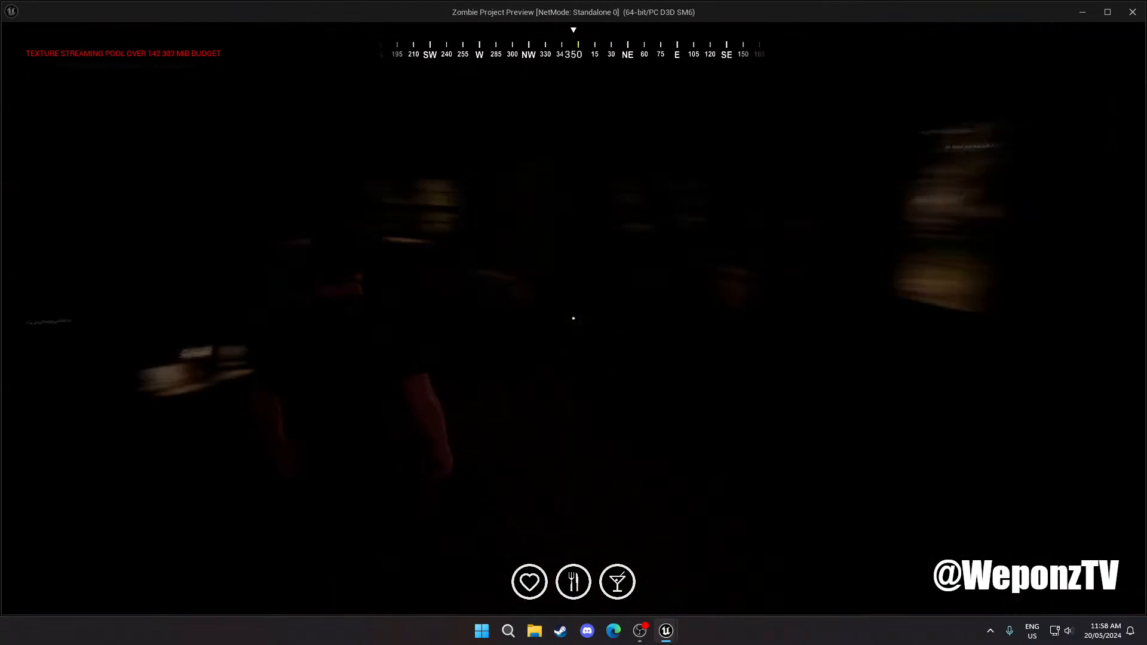
Run the character out of the barn in the standalone preview and examine the daylight among the buildings and trees
{"action": "key", "text": "a"}
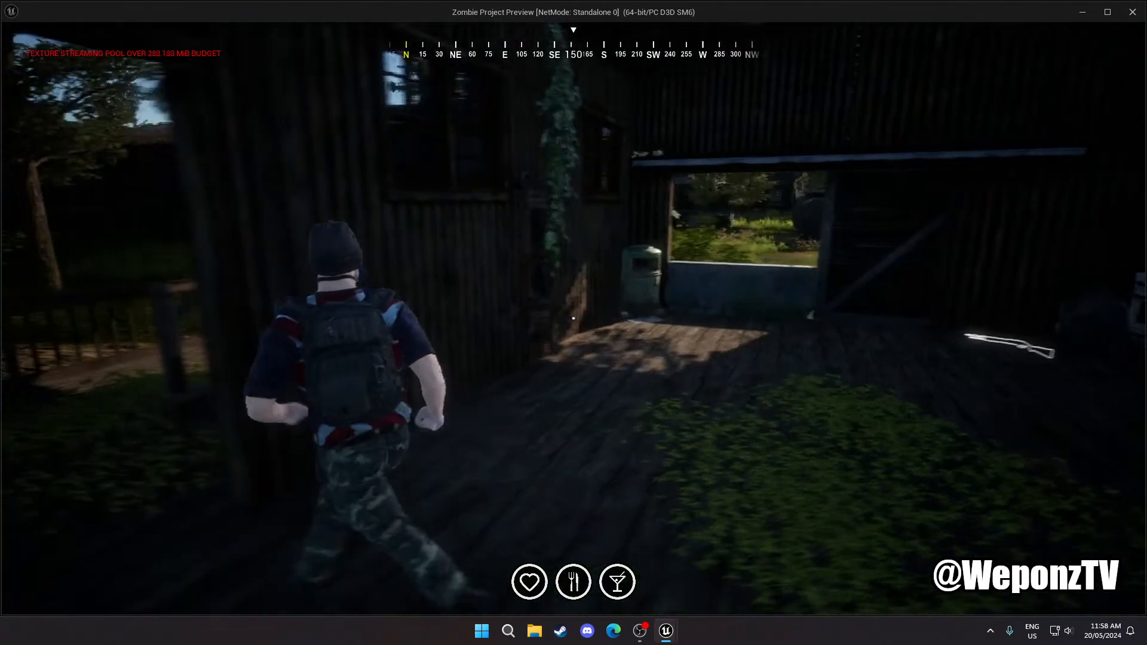
{"action": "key", "text": "w"}
{"action": "key", "text": "space"}
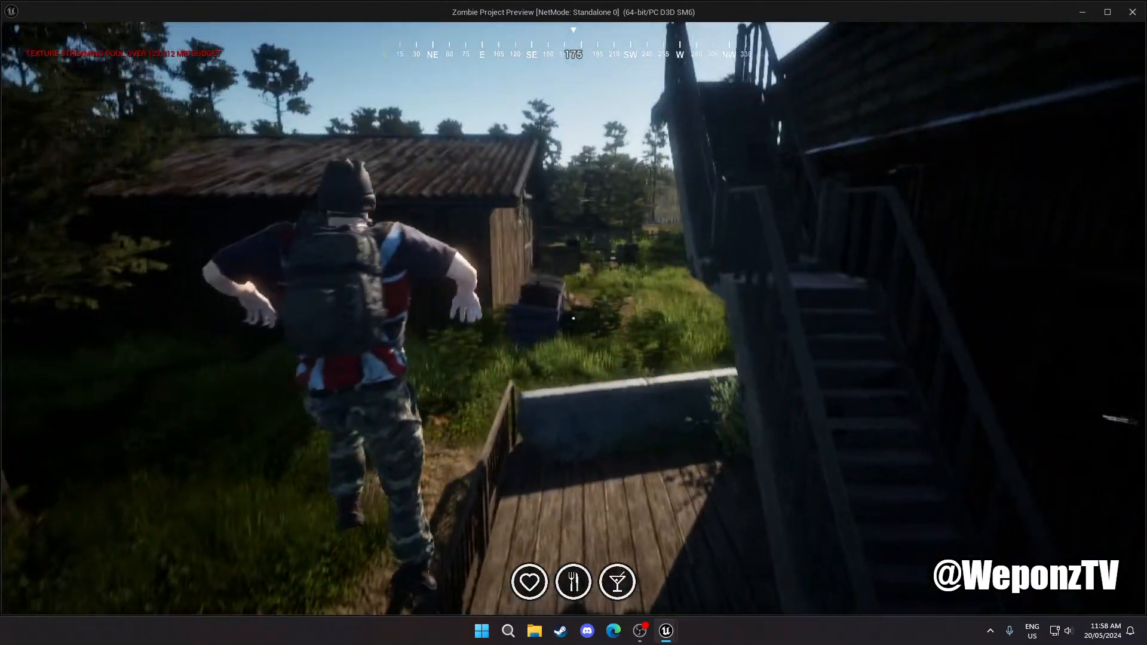
{"action": "key", "text": "w"}
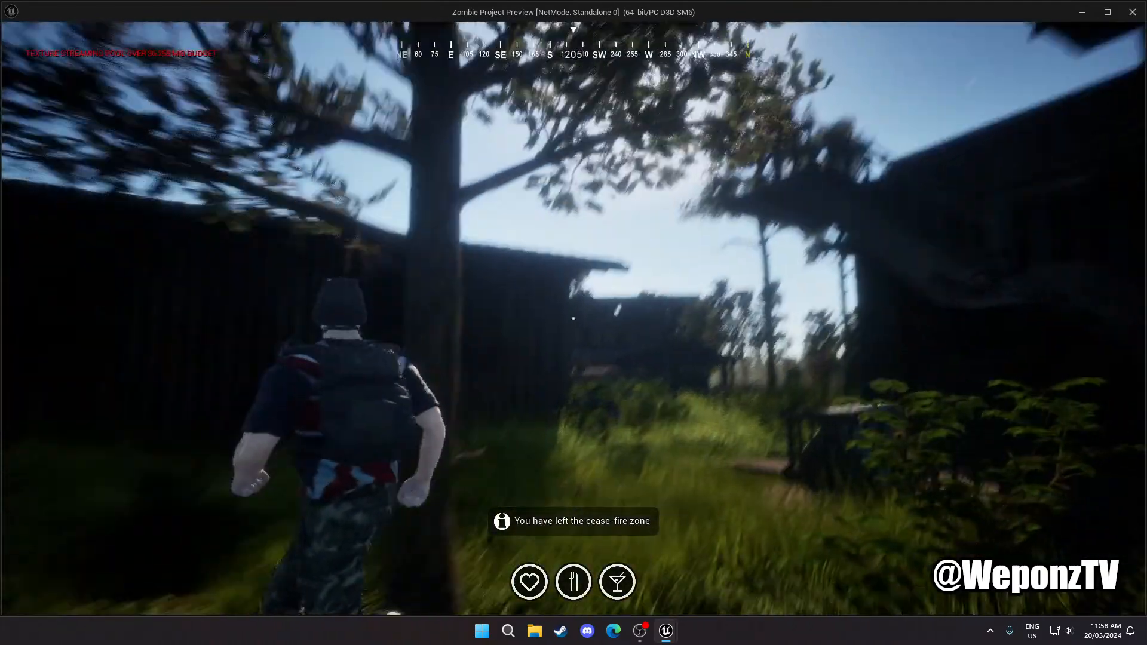
{"action": "key", "text": "w"}
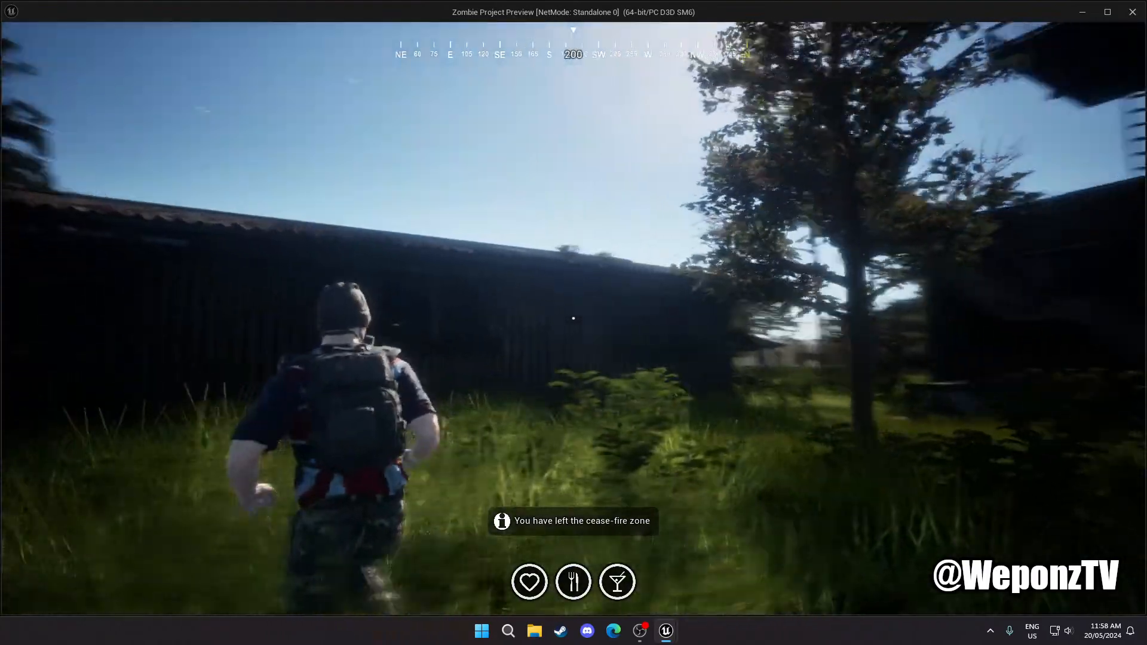
{"action": "key", "text": "w"}
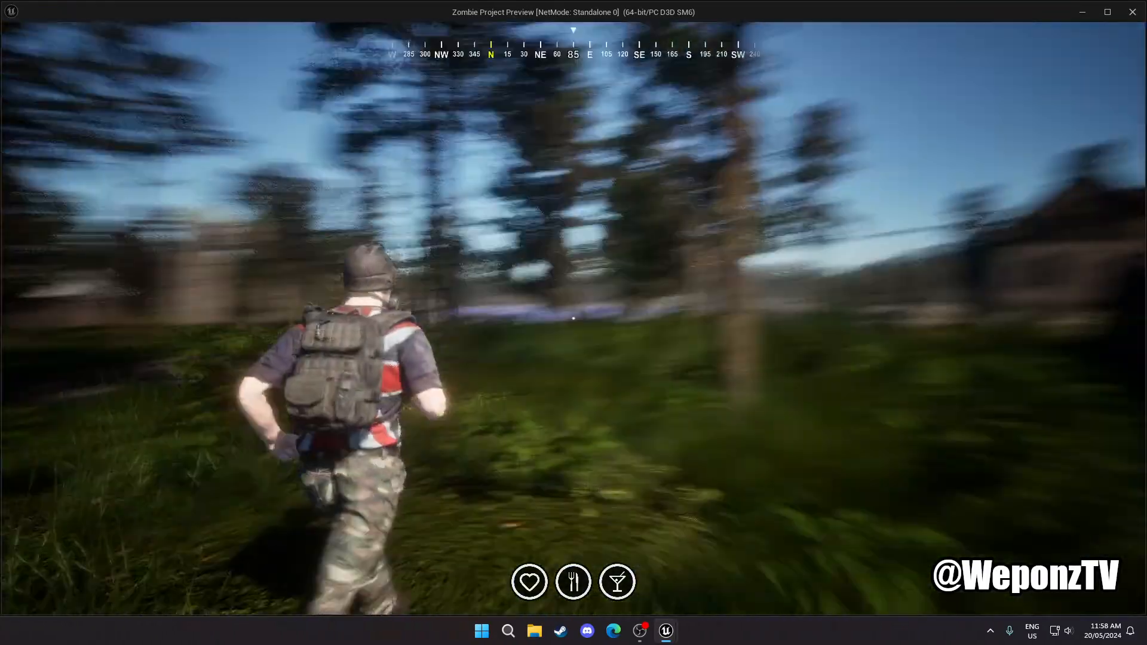
{"action": "key", "text": "w"}
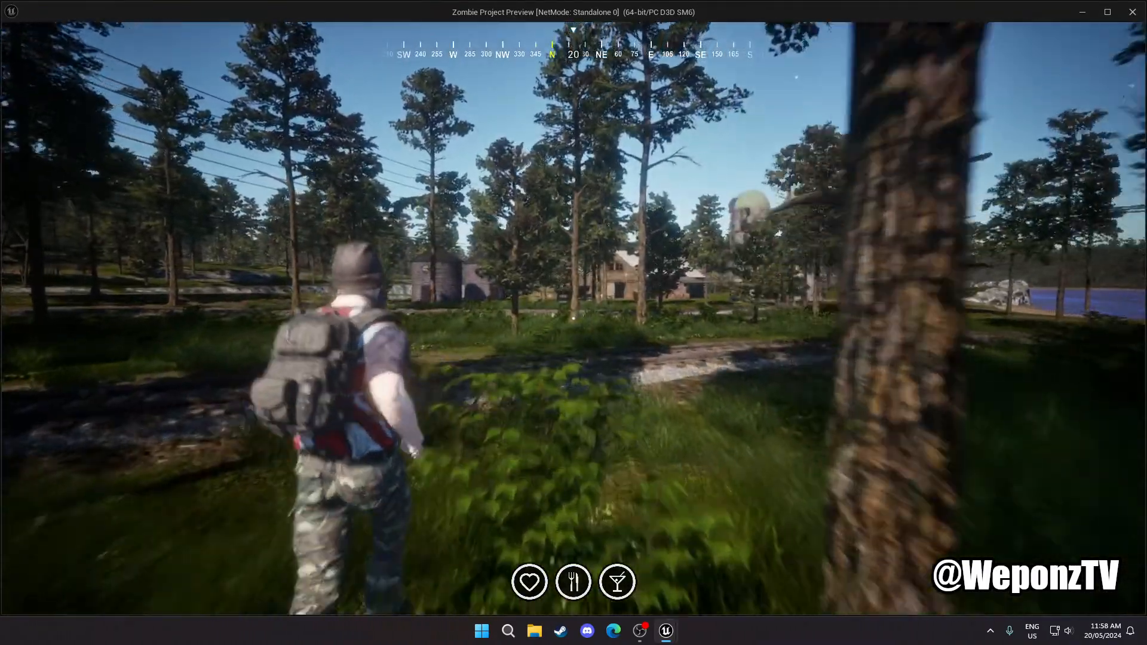
Move the character along the railway and through the forest, examining the enlarged moon and the stars in the daytime sky
{"action": "key", "text": "w"}
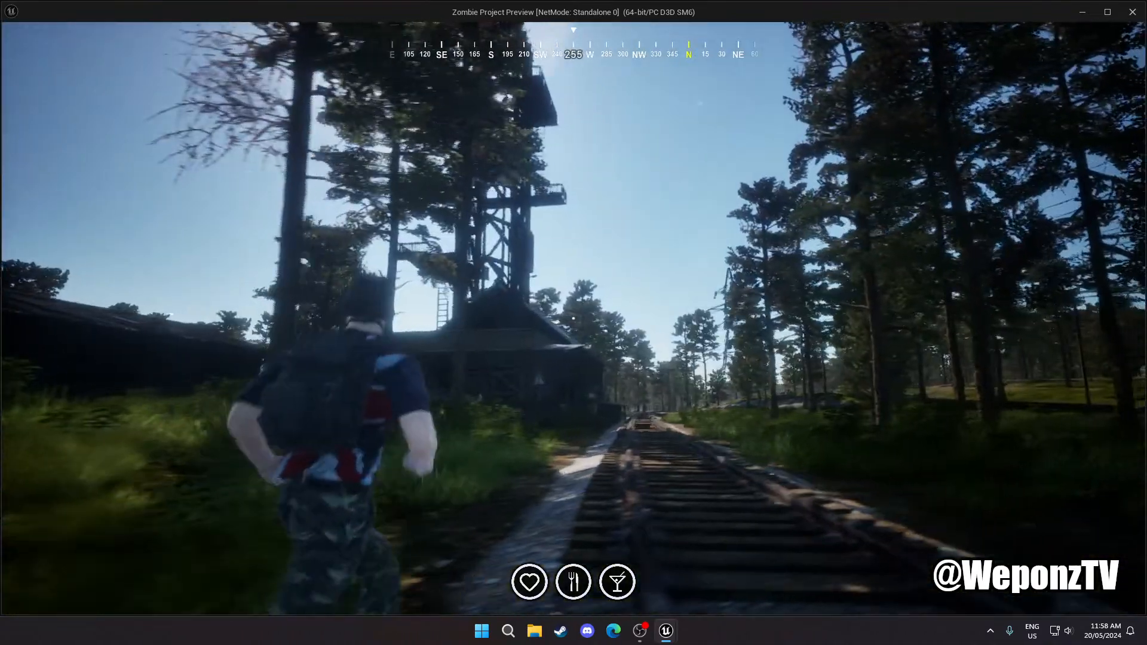
{"action": "key", "text": "w"}
{"action": "key", "text": "w"}
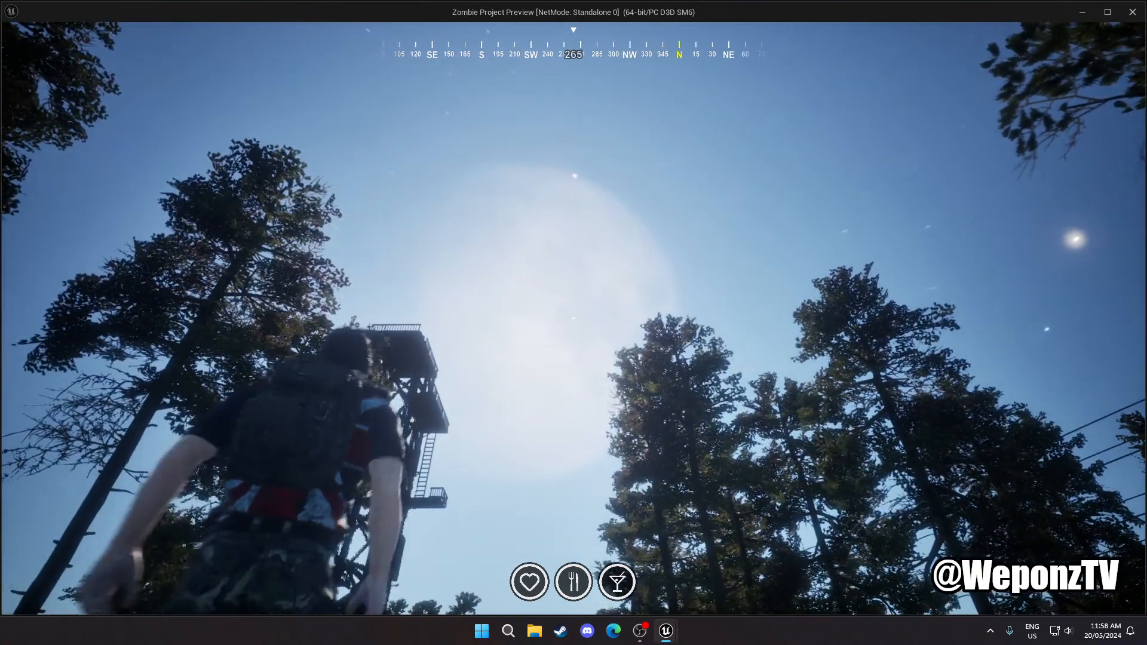
{"action": "key", "text": "w"}
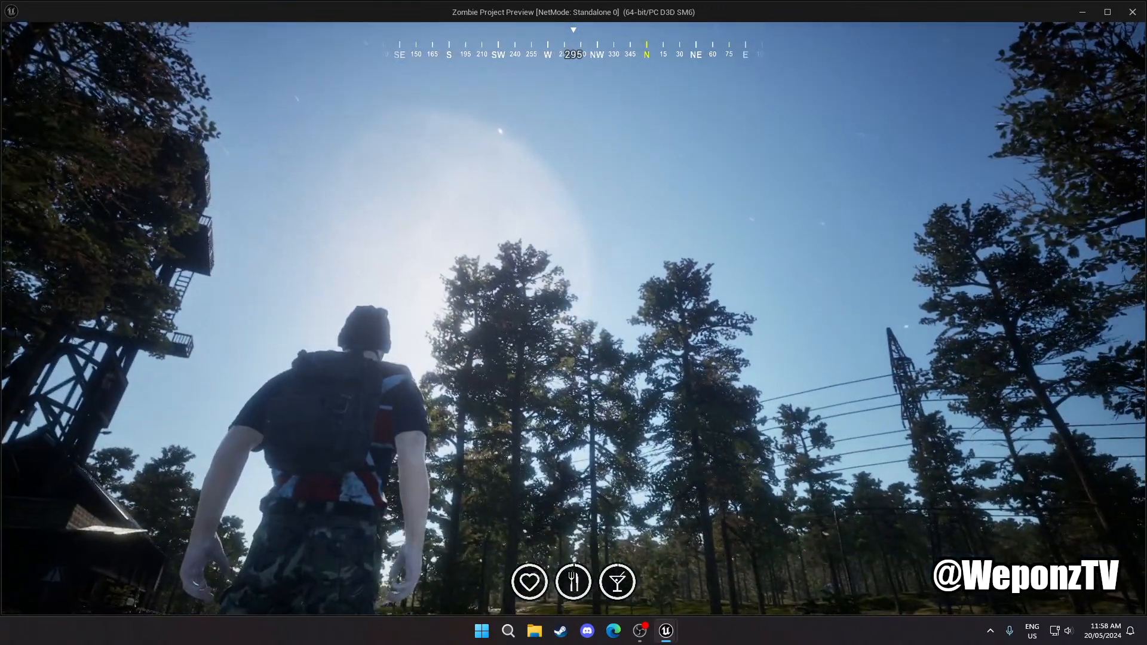
{"action": "key", "text": "d"}
{"action": "key", "text": "w"}
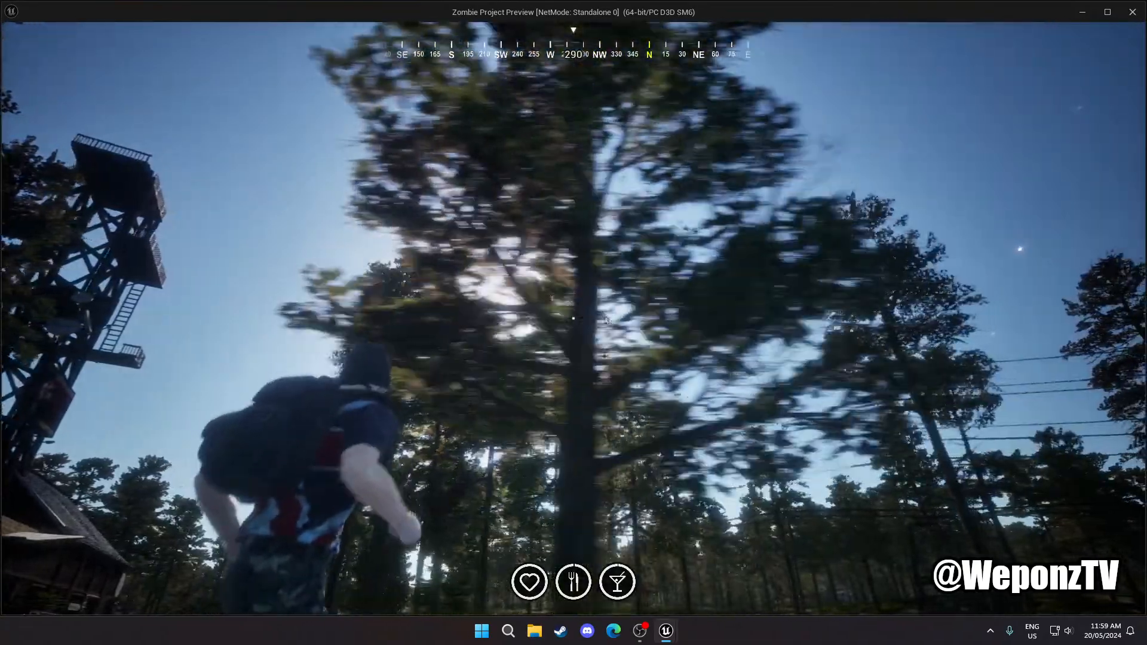
{"action": "key", "text": "w"}
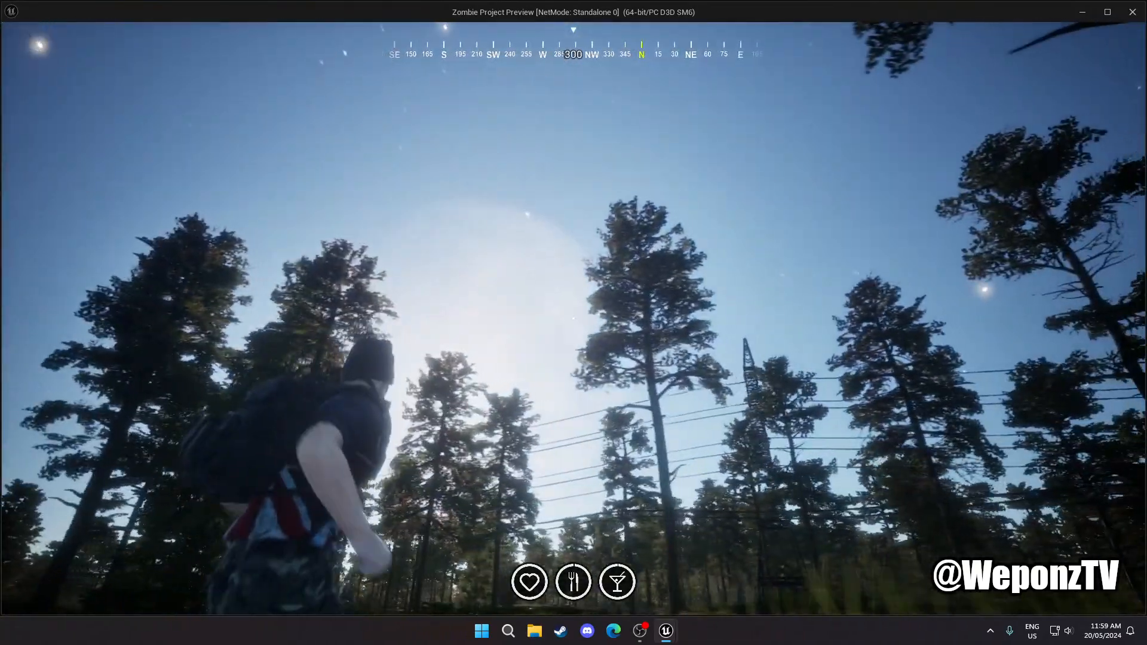
{"action": "key", "text": "d"}
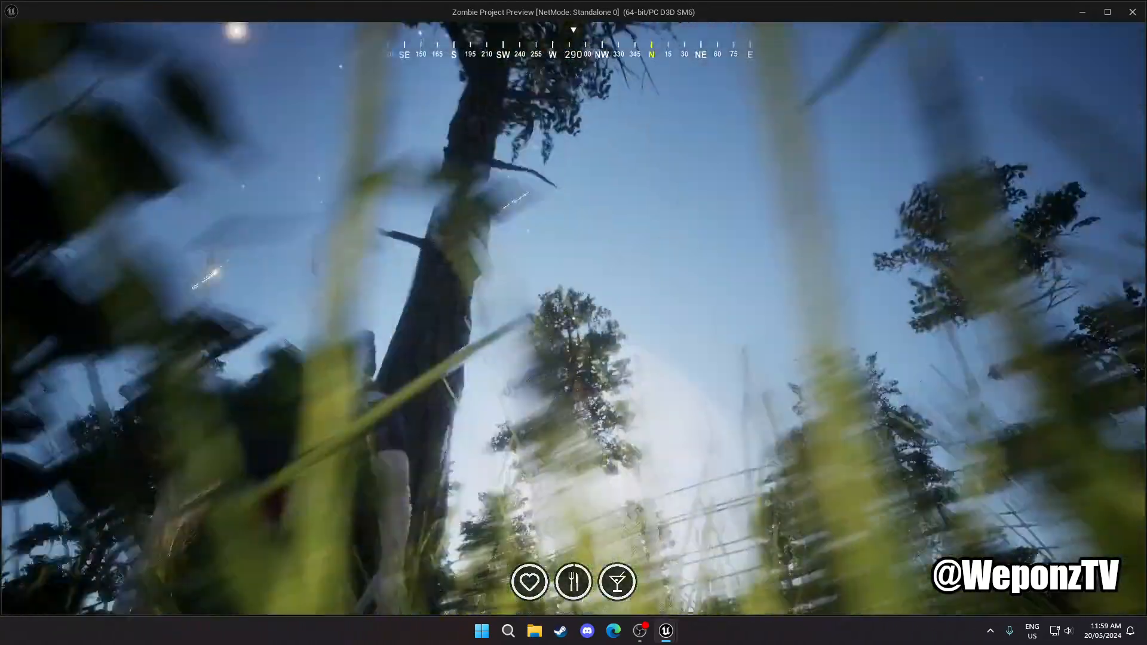
Run the character along the railway and through the grass examining the daylight sky, then end the preview and close the Message Log
{"action": "key", "text": "w"}
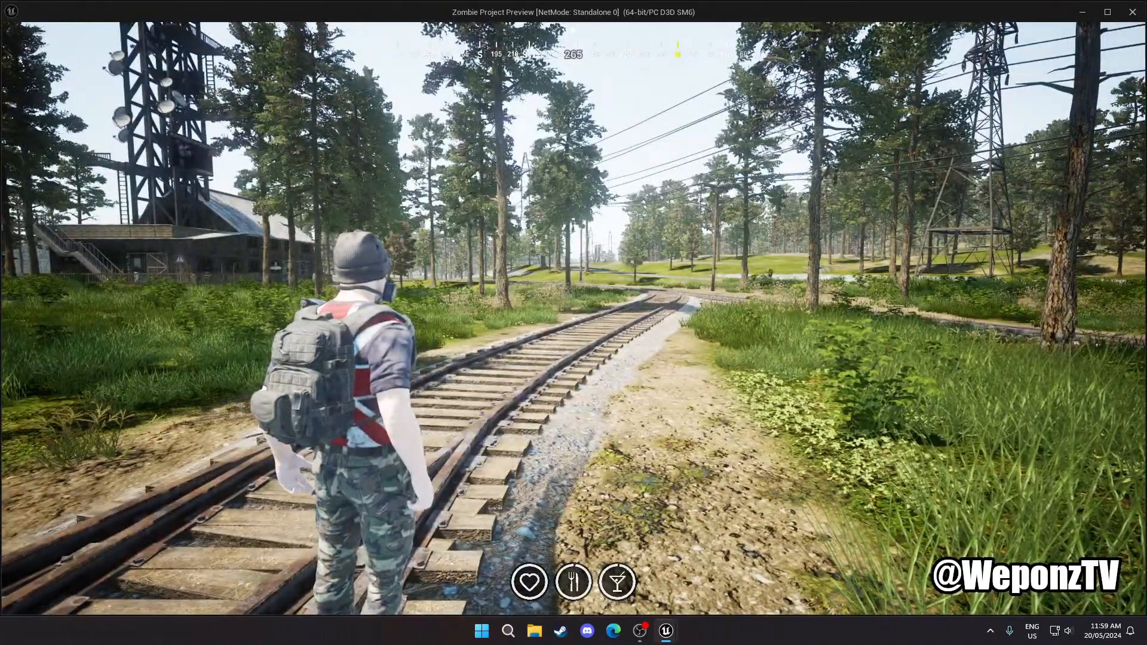
{"action": "key", "text": "w"}
{"action": "key", "text": "w"}
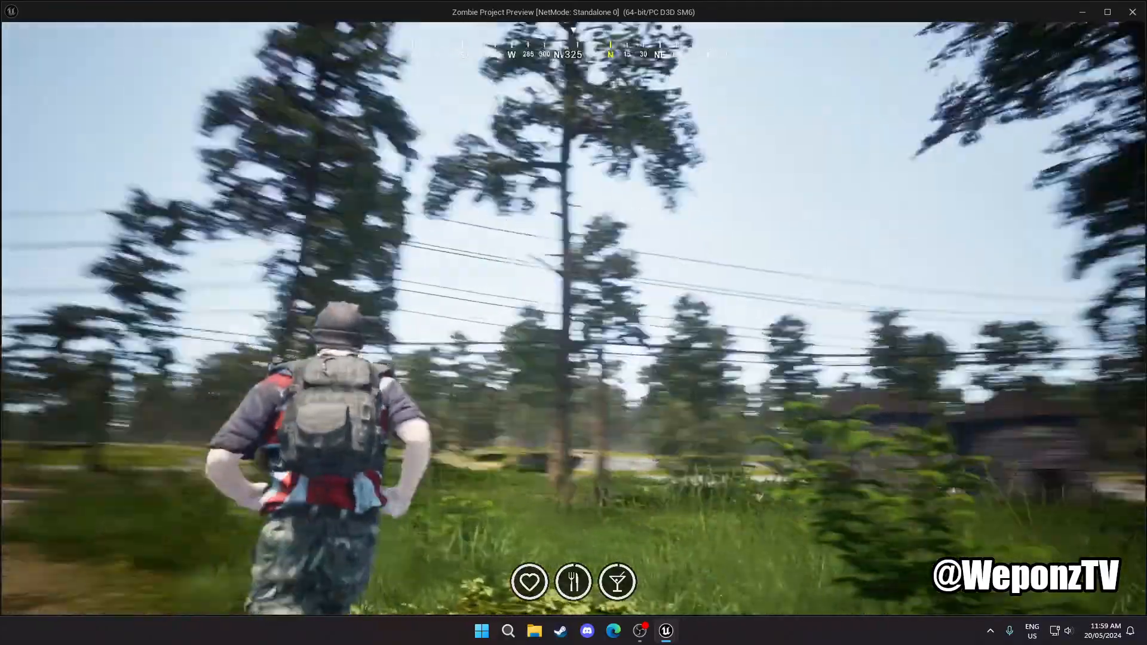
{"action": "key", "text": "w"}
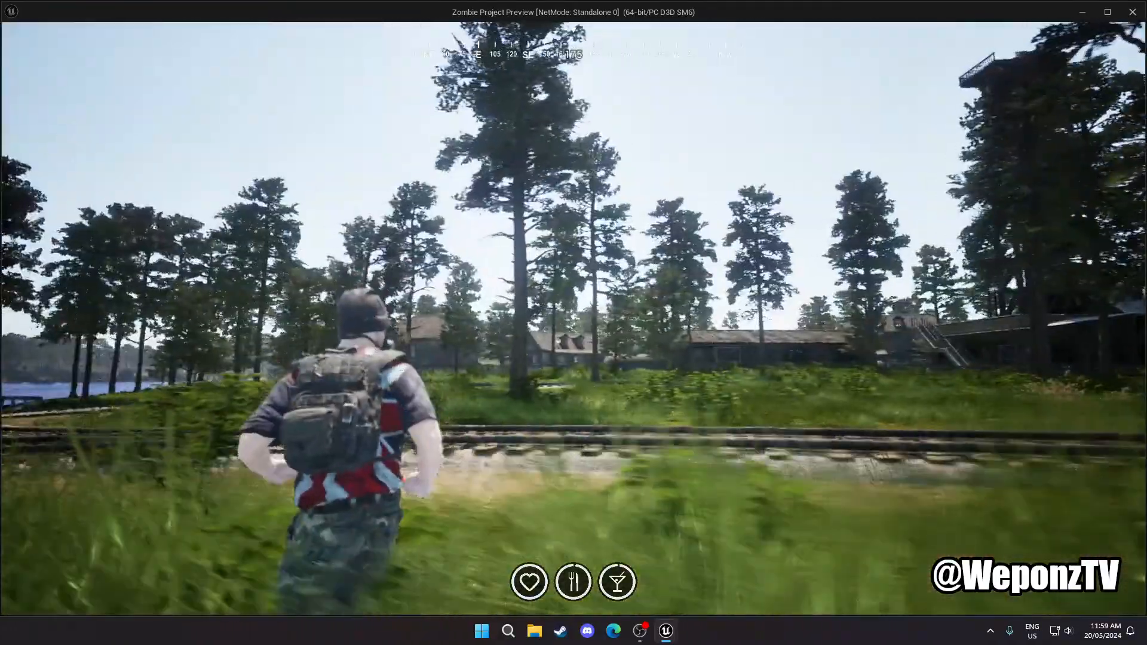
{"action": "key", "text": "w"}
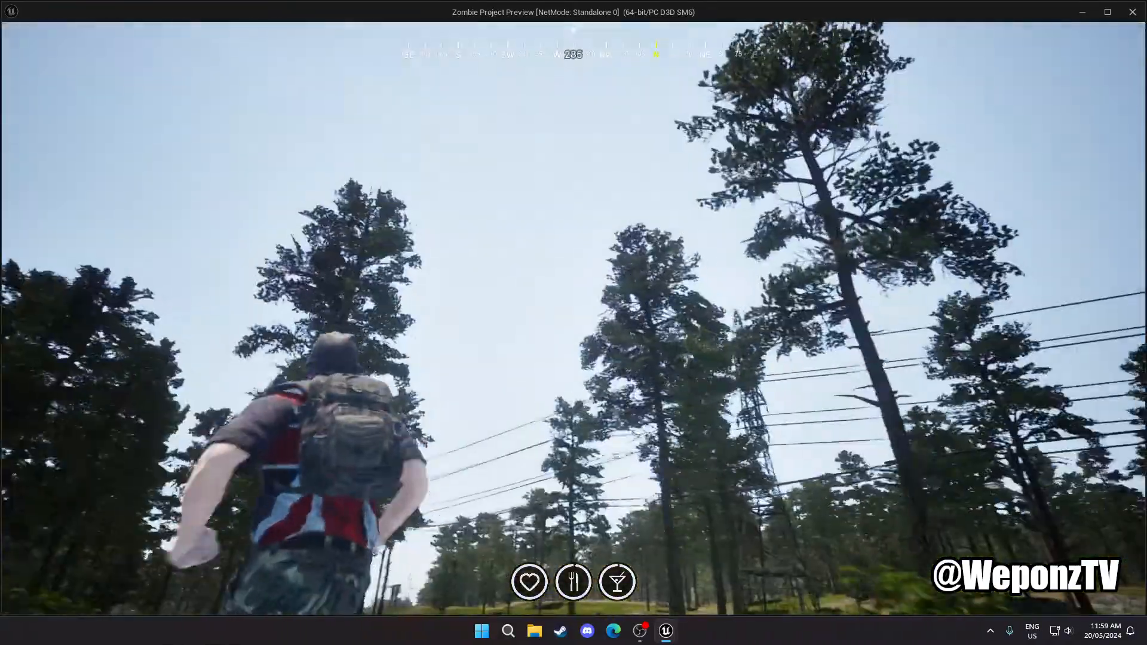
{"action": "key", "text": "w"}
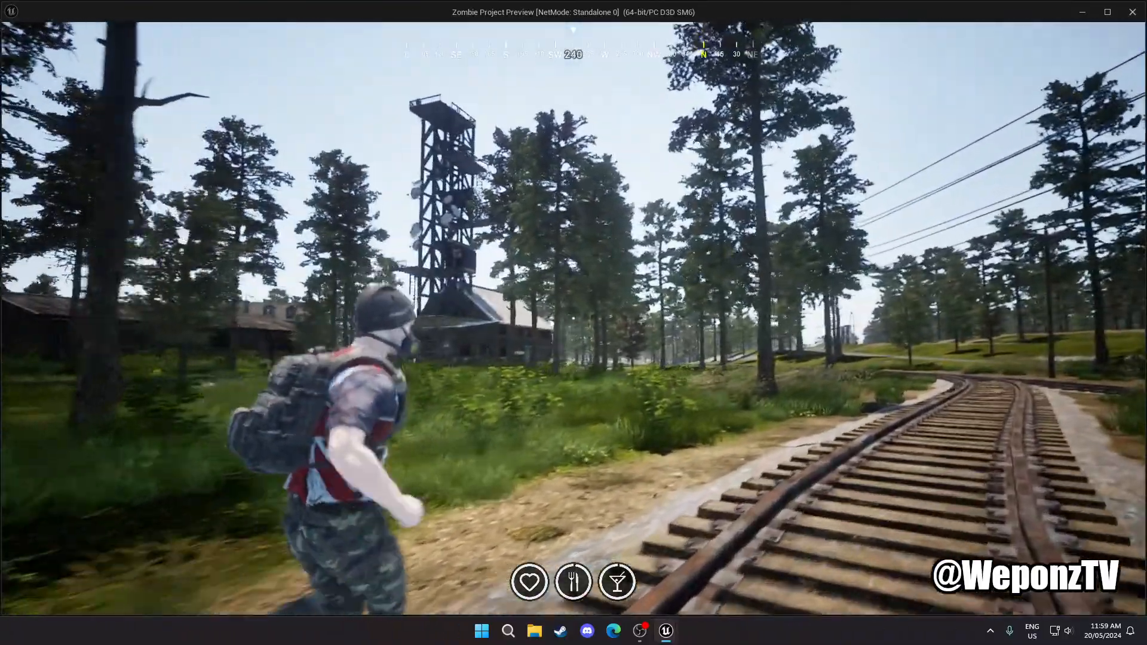
{"action": "key", "text": "w"}
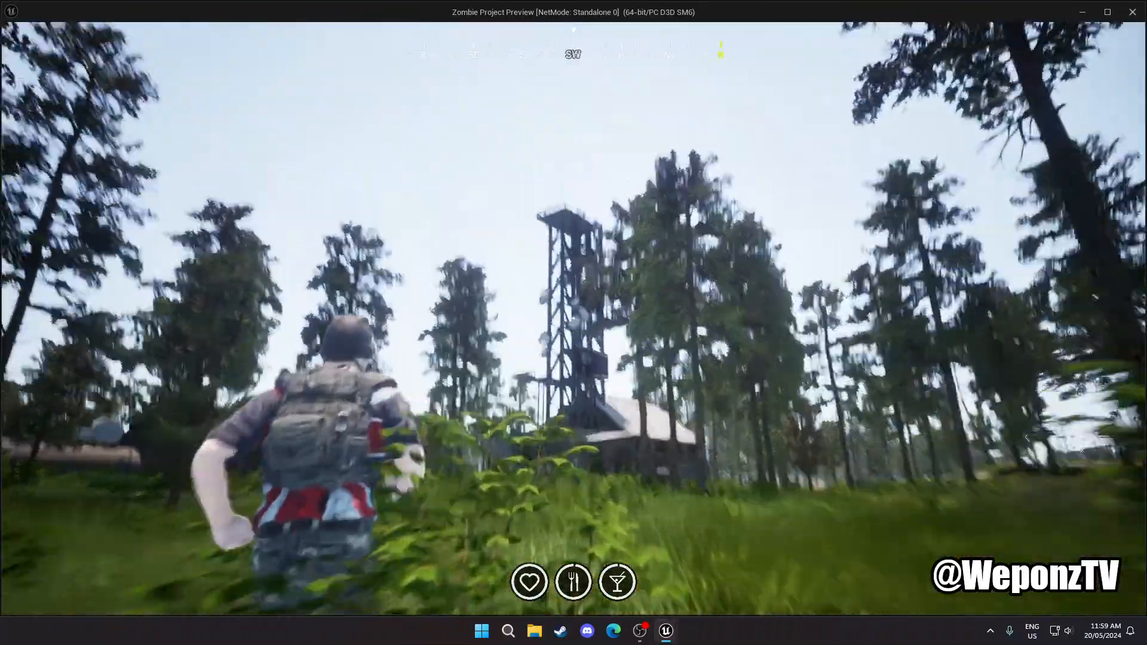
{"action": "key", "text": "w"}
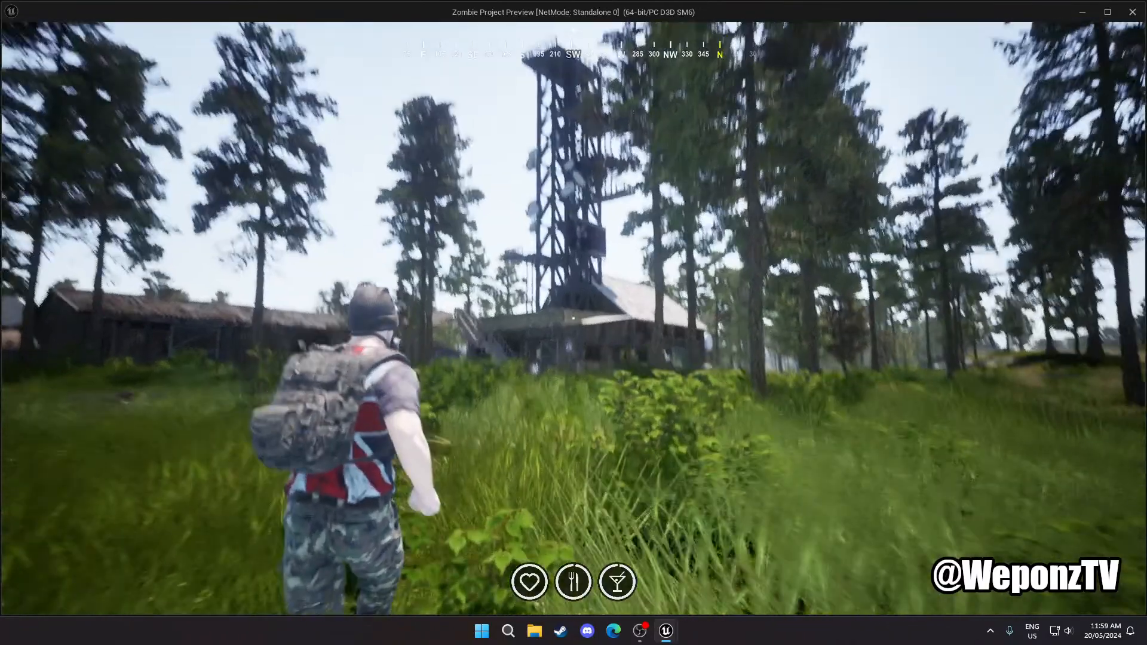
{"action": "key", "text": "Escape"}
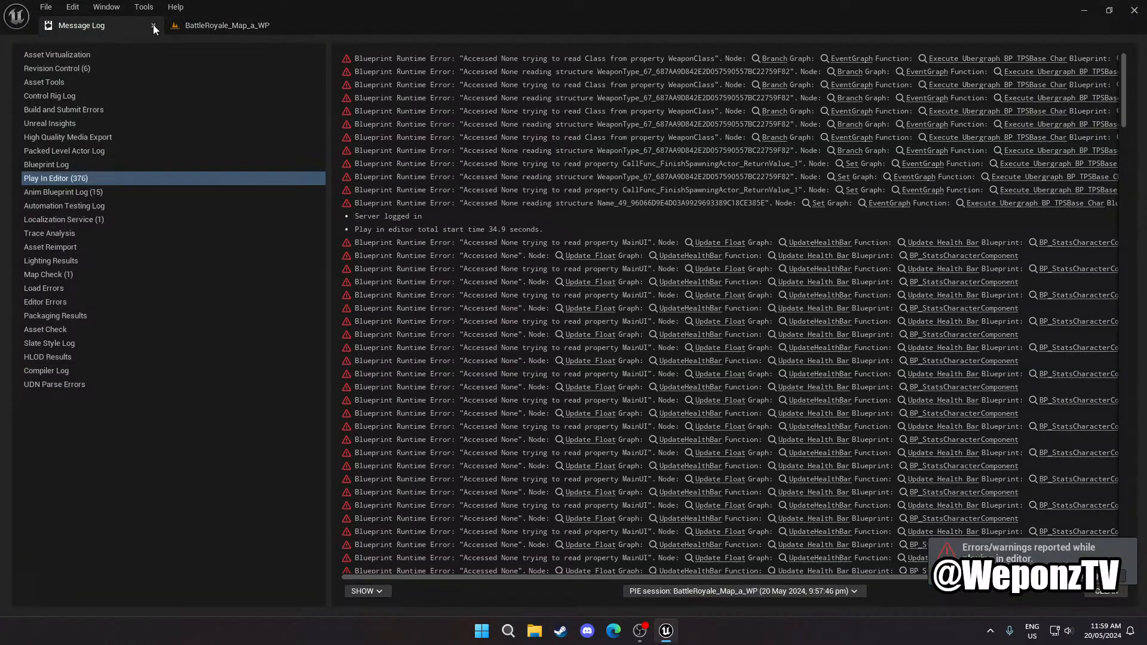
{"action": "left_click", "coordinate": [153, 26]}
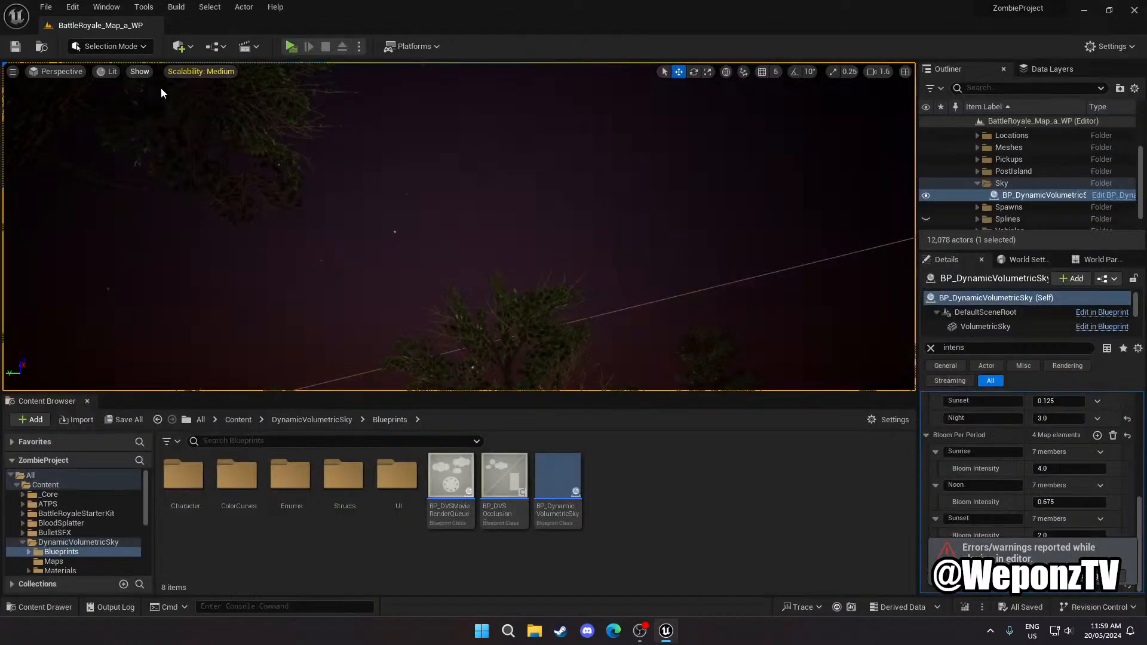
Clear the property filter on the dynamic volumetric sky and set its Current Time to 12
{"action": "right_click_drag", "start_coordinate": [398, 306], "coordinate": [398, 386]}
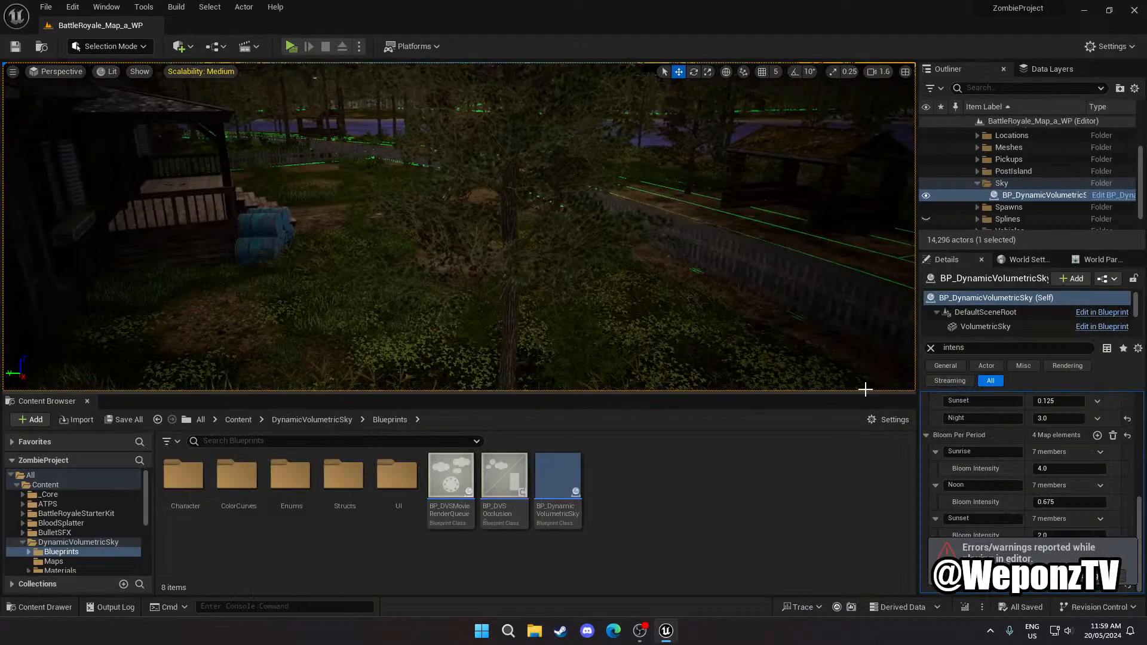
{"action": "scroll", "coordinate": [1019, 480], "scroll_direction": "up", "scroll_amount": 6}
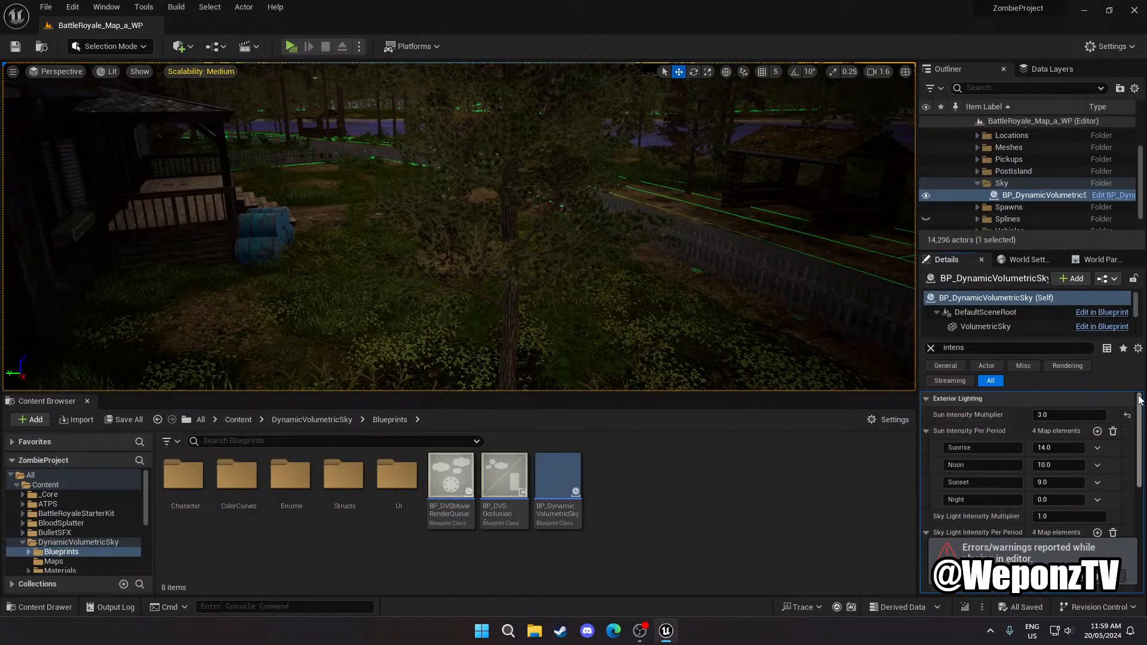
{"action": "left_click", "coordinate": [931, 347]}
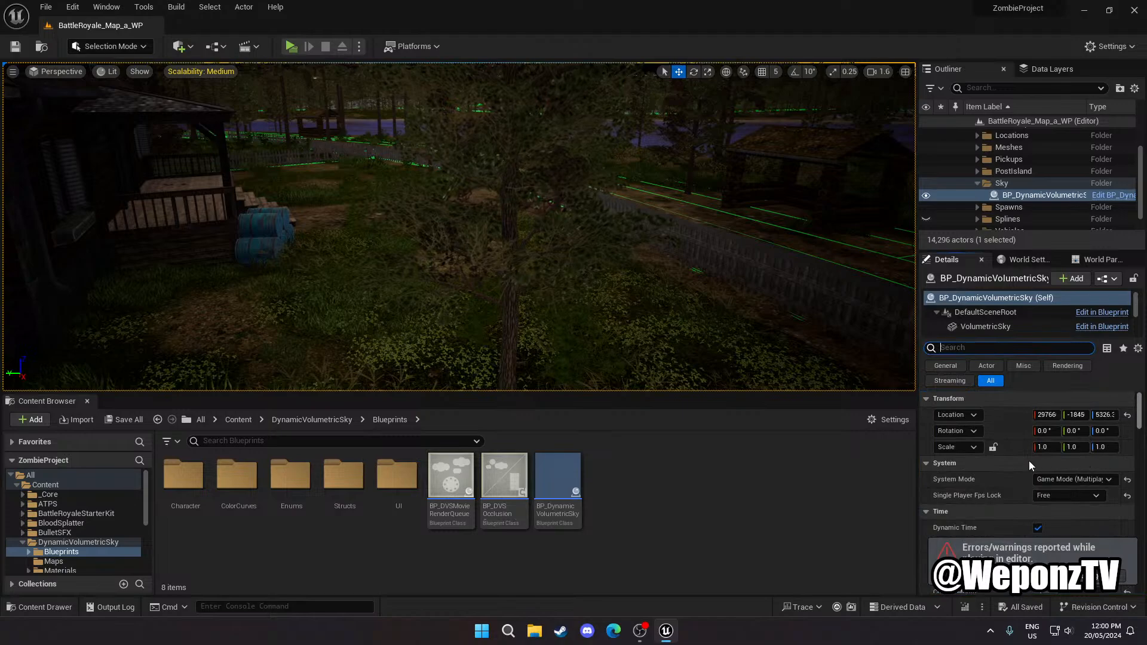
{"action": "scroll", "coordinate": [1017, 472], "scroll_direction": "down", "scroll_amount": 3}
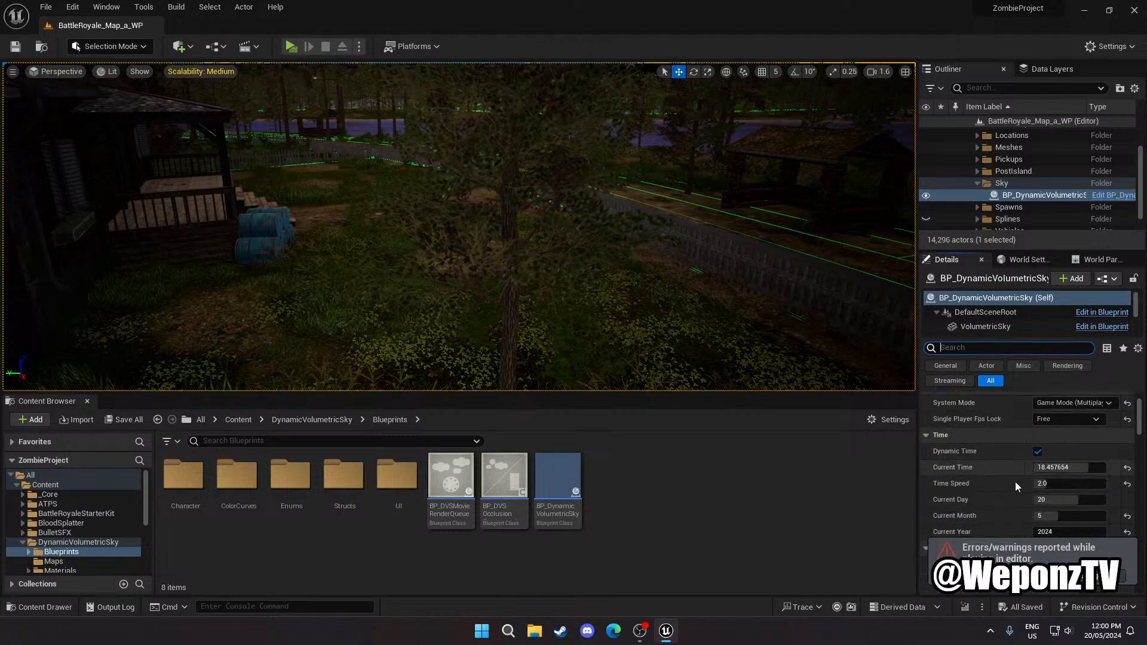
{"action": "left_click", "coordinate": [1048, 469]}
{"action": "type", "text": "12"}
{"action": "key", "text": "Return"}
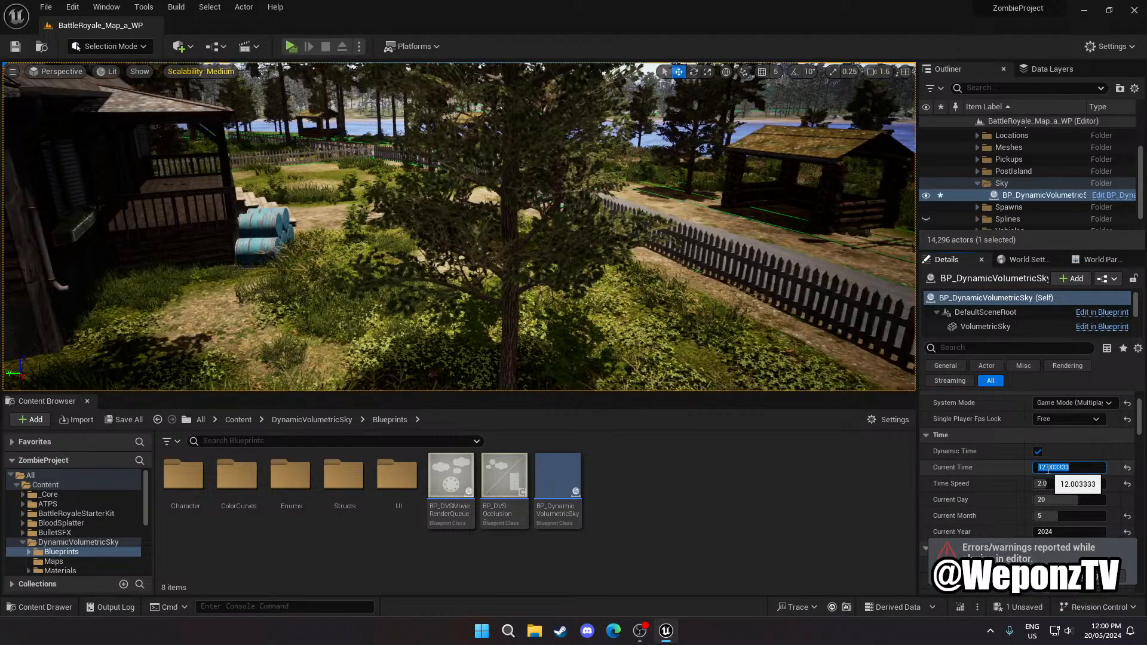
Delete the BP_SignalTower on the barn beside the railway and the SM_Roof_1 panel at its base
{"action": "right_click_drag", "start_coordinate": [621, 235], "coordinate": [598, 335]}
{"action": "key", "text": "w"}
{"action": "key", "text": "s"}
{"action": "mouse_move", "coordinate": [574, 190]}
{"action": "right_mouse_down"}
{"action": "mouse_move", "coordinate": [556, 194]}
{"action": "mouse_move", "coordinate": [561, 239]}
{"action": "mouse_move", "coordinate": [575, 190]}
{"action": "right_mouse_up"}
{"action": "left_click", "coordinate": [529, 179]}
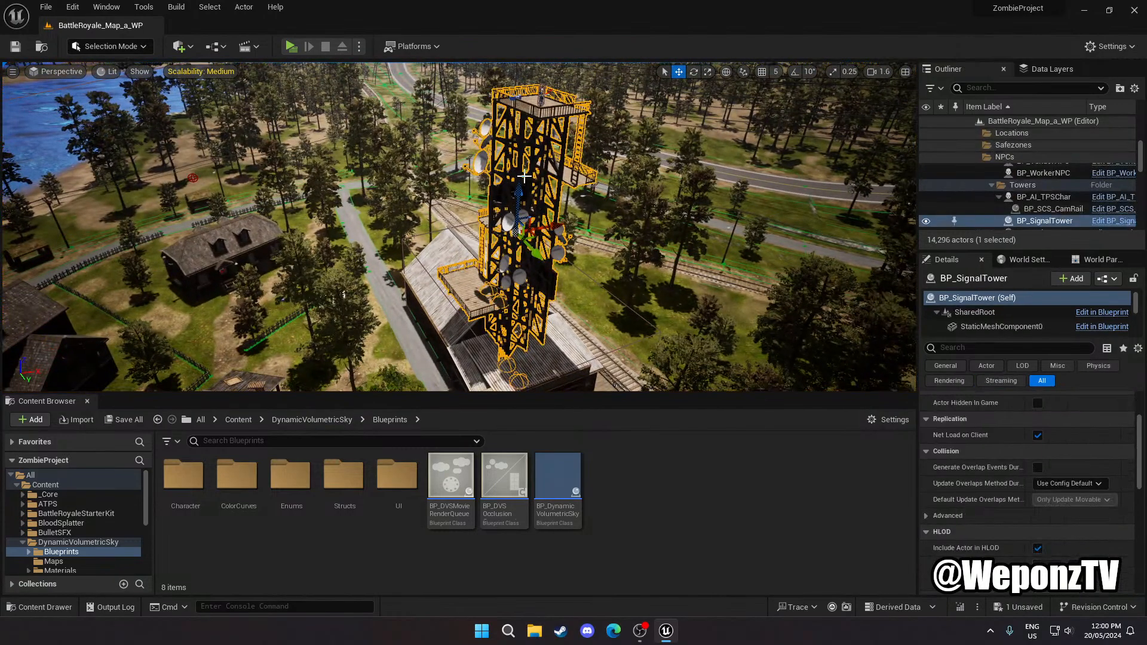
{"action": "key", "text": "Delete"}
{"action": "left_click", "coordinate": [538, 352]}
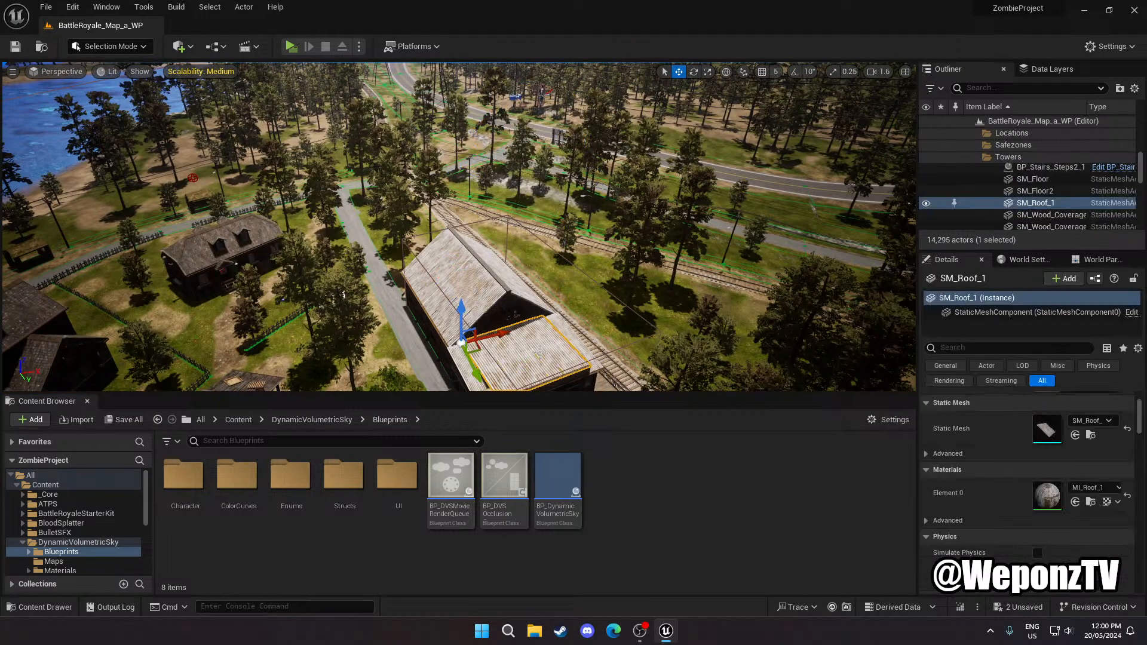
{"action": "key", "text": "Delete"}
Delete the SM_Wood_Coverage panels along the road-side edge of the barn's lower roof
{"action": "right_click_drag", "start_coordinate": [538, 353], "coordinate": [535, 386]}
{"action": "key", "text": "w"}
{"action": "left_click", "coordinate": [432, 315]}
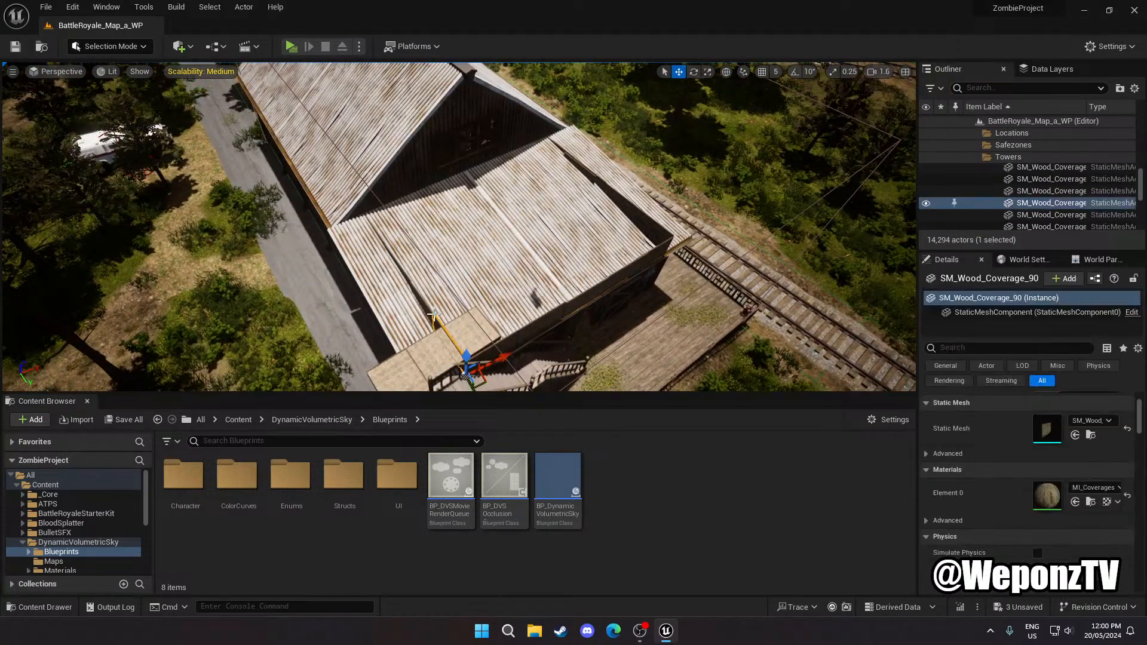
{"action": "key", "text": "Delete"}
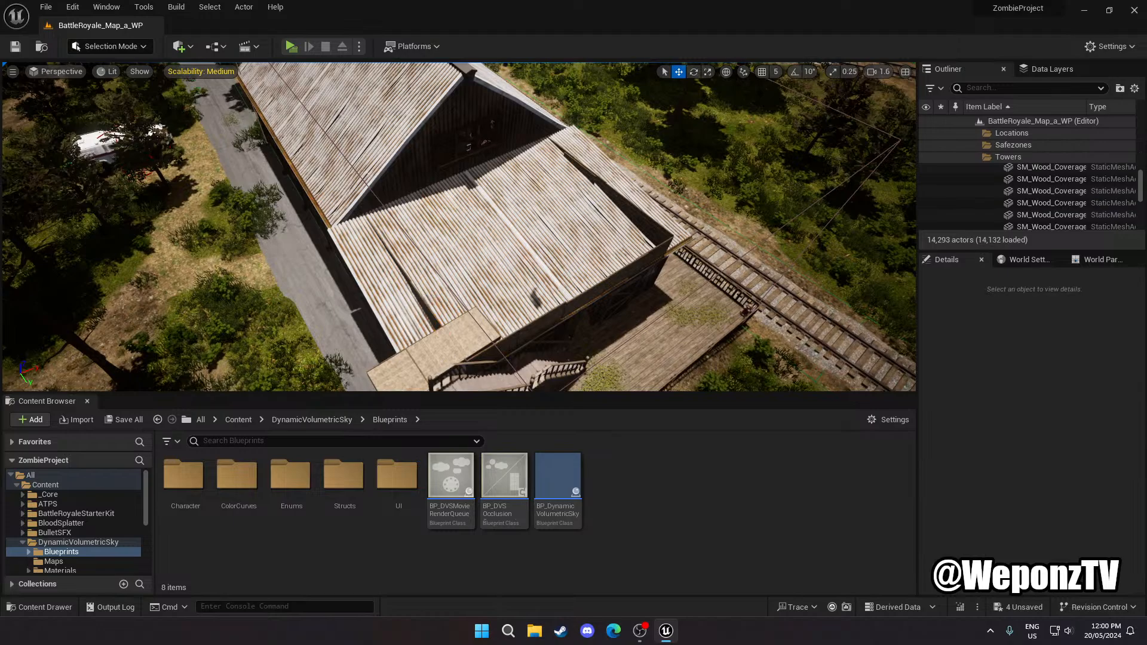
{"action": "left_click", "coordinate": [422, 303]}
{"action": "key", "text": "Delete"}
{"action": "left_click", "coordinate": [401, 270]}
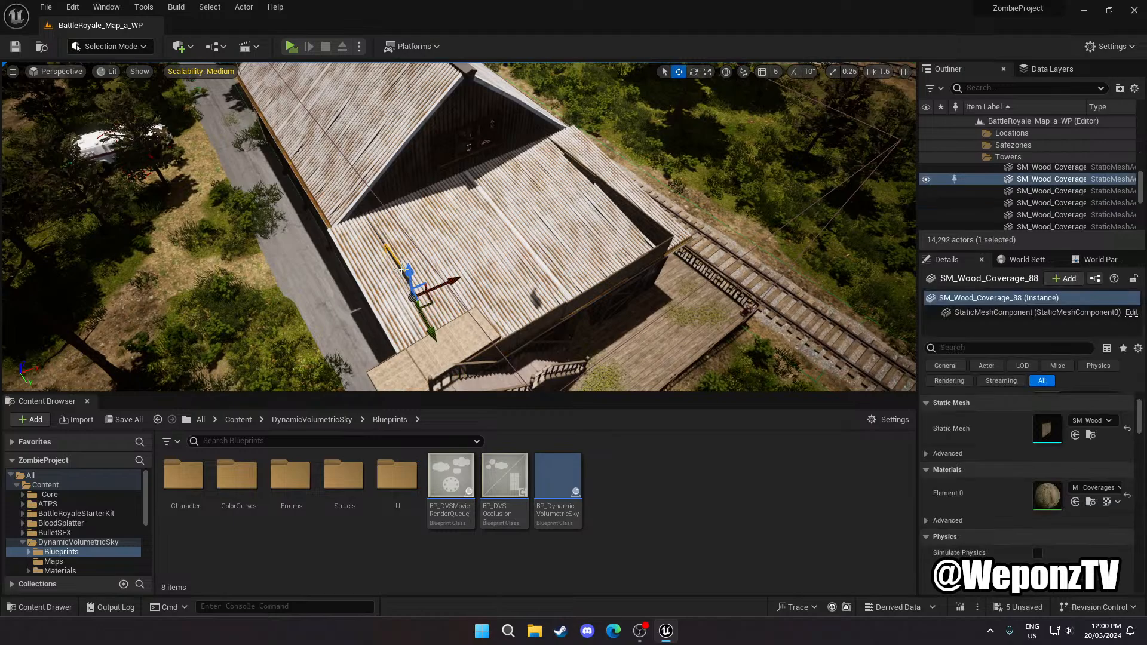
{"action": "key", "text": "Delete"}
{"action": "left_click", "coordinate": [382, 239]}
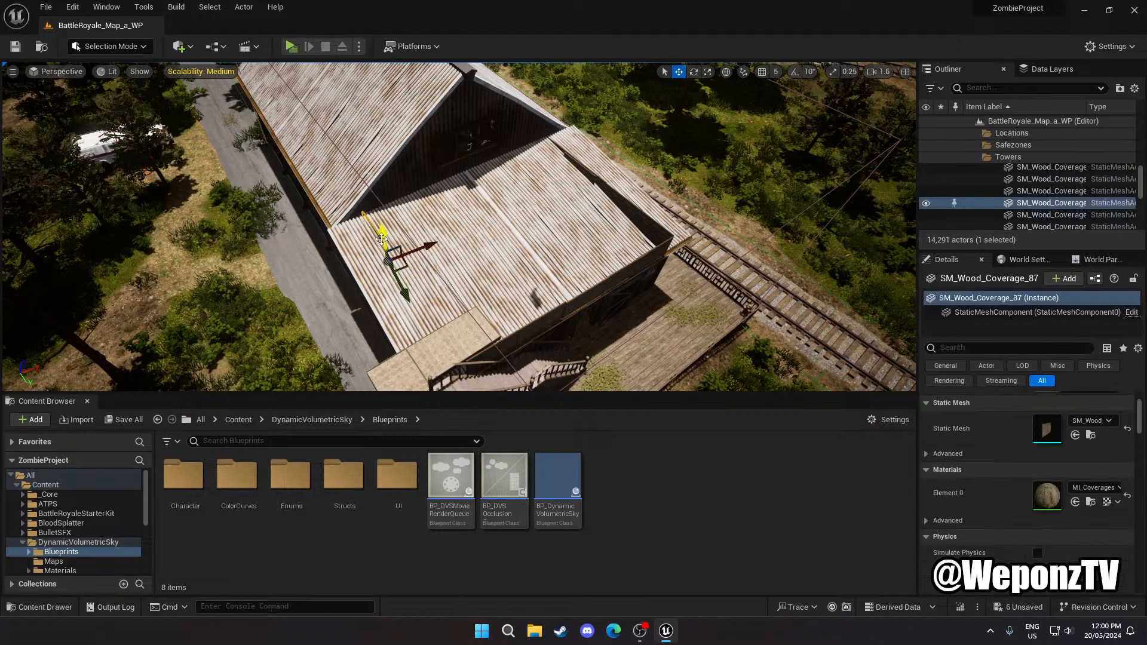
{"action": "key", "text": "Delete"}
Delete the SM_Wood_Coverage panels along the railway-side edge of the barn's lower roof
{"action": "left_click", "coordinate": [565, 154]}
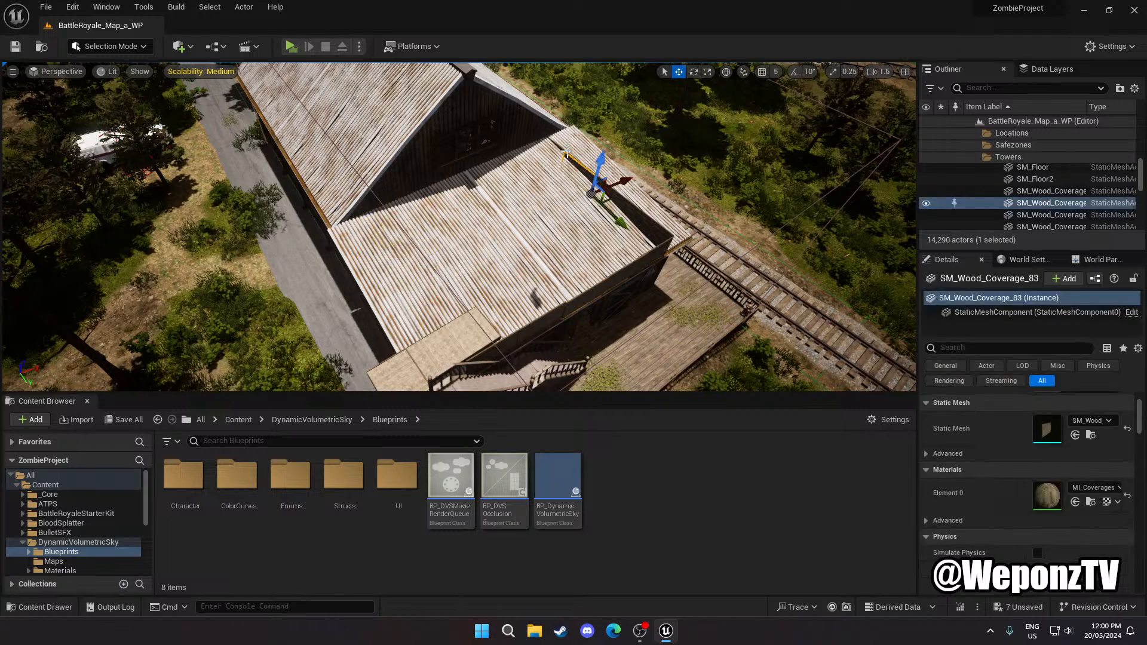
{"action": "key", "text": "Delete"}
{"action": "left_click", "coordinate": [577, 168]}
{"action": "key", "text": "Delete"}
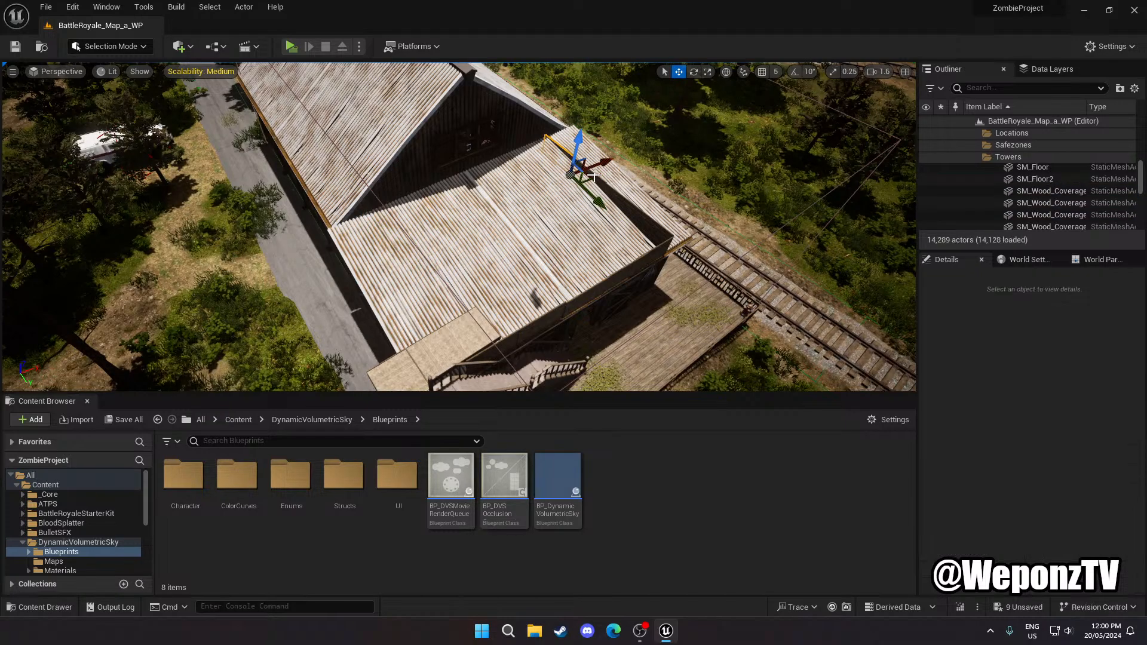
{"action": "left_click", "coordinate": [595, 178]}
{"action": "key", "text": "Delete"}
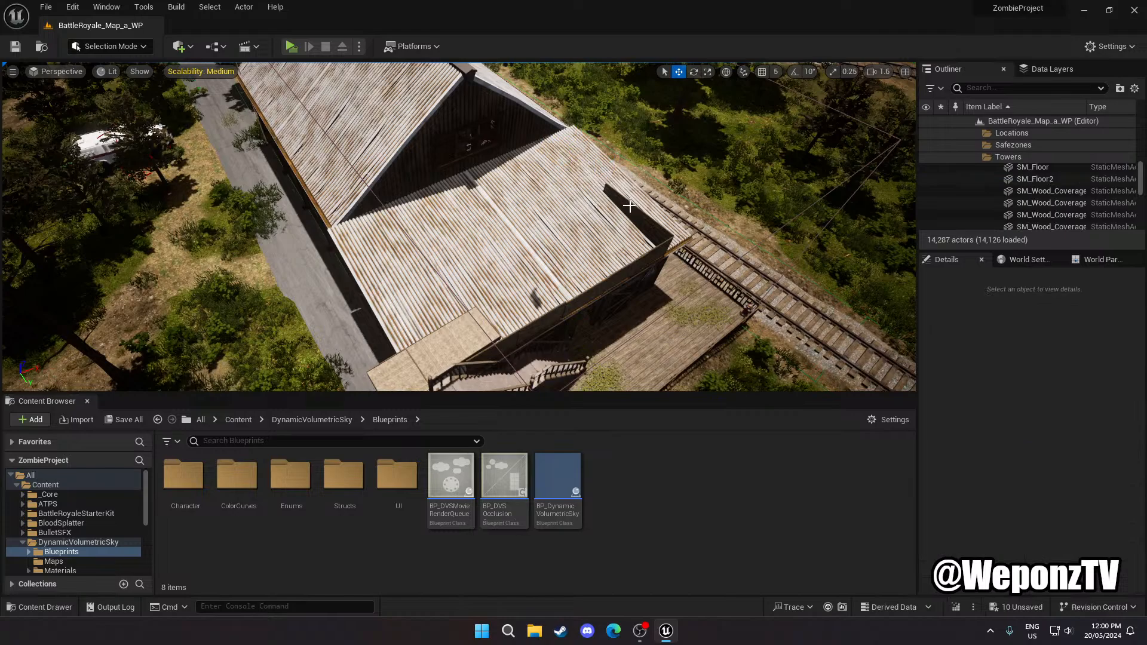
{"action": "left_click", "coordinate": [647, 231]}
{"action": "key", "text": "Delete"}
{"action": "left_click", "coordinate": [665, 244]}
{"action": "key", "text": "Delete"}
Delete the remaining SM_Wood_Coverage panels along the barn's lower roof edge above the wooden deck
{"action": "left_click", "coordinate": [650, 254]}
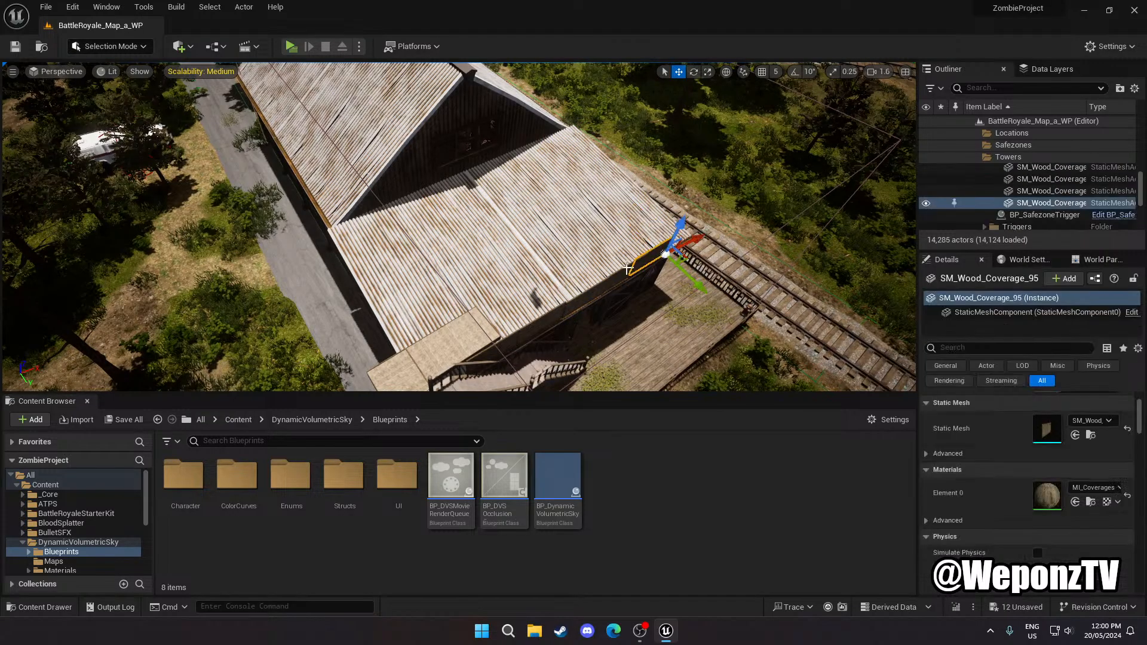
{"action": "key", "text": "Delete"}
{"action": "left_click", "coordinate": [615, 279]}
{"action": "key", "text": "Delete"}
{"action": "left_click", "coordinate": [595, 294]}
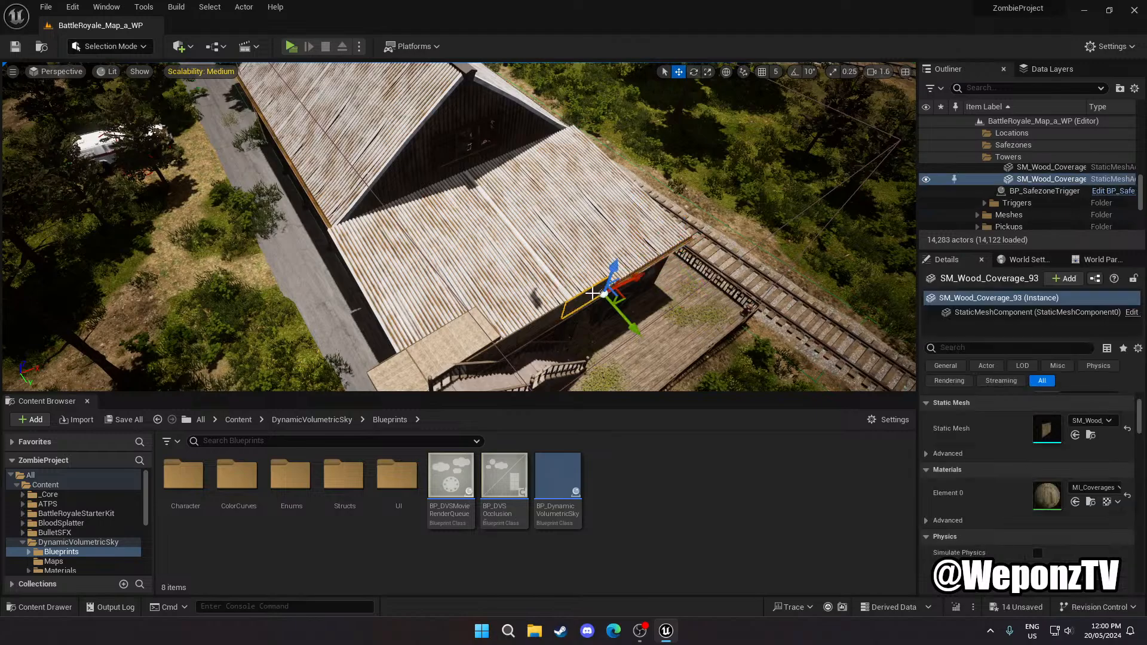
{"action": "key", "text": "Delete"}
{"action": "left_click", "coordinate": [544, 320]}
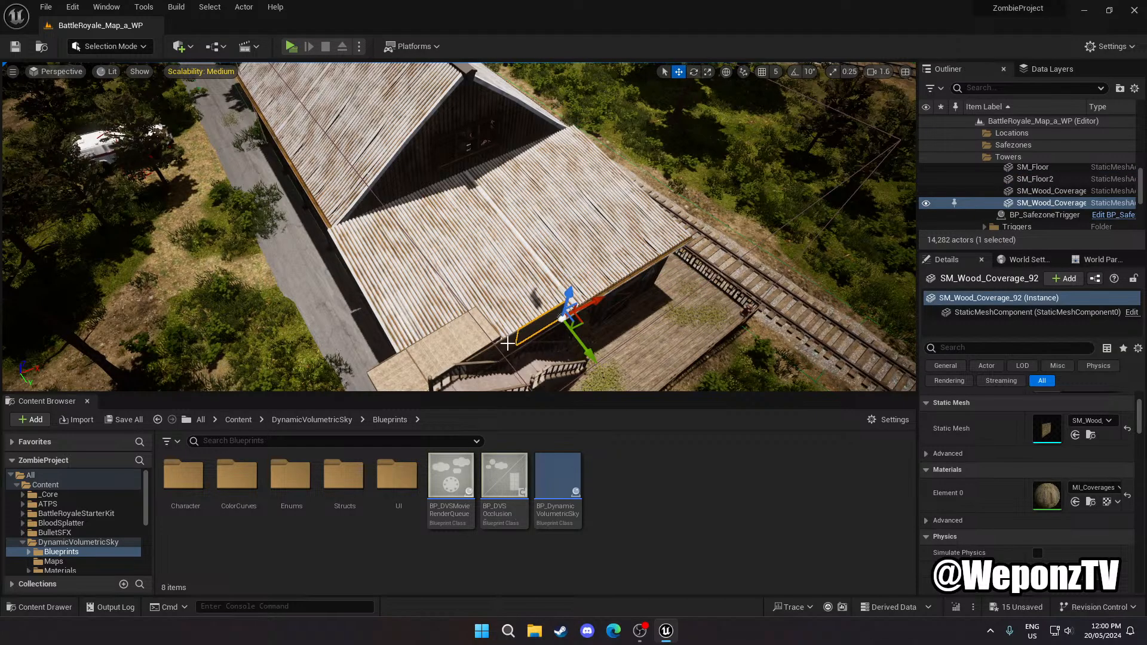
{"action": "key", "text": "Delete"}
{"action": "left_click", "coordinate": [515, 335]}
{"action": "key", "text": "Delete"}
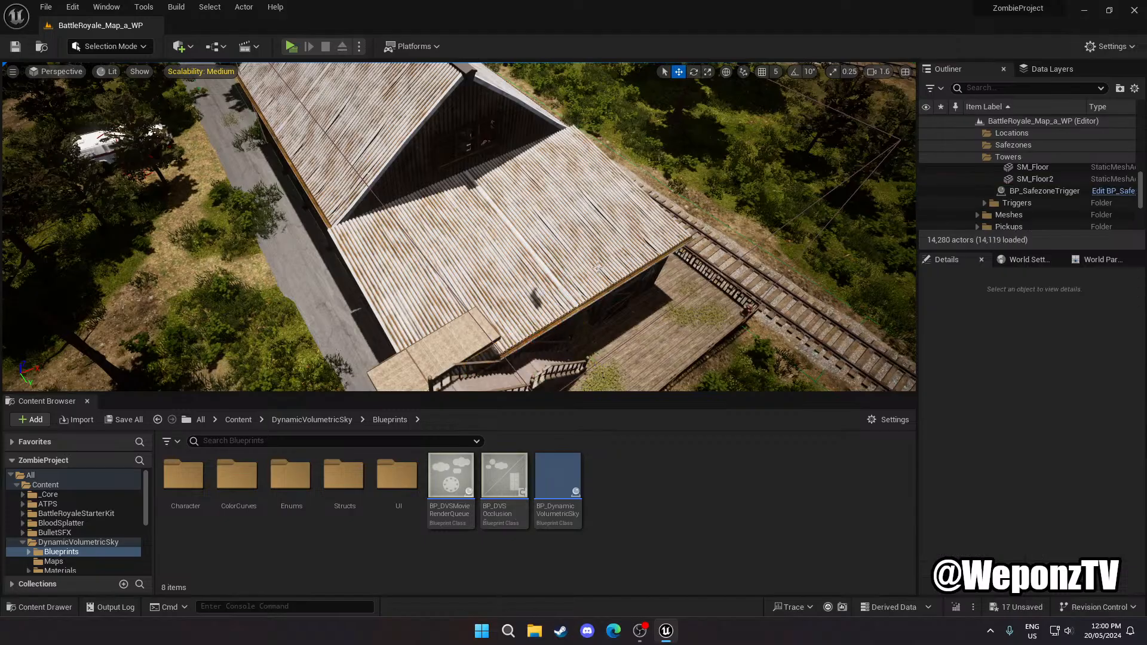
Delete the two BP_Stairs_Steps2 staircases and the SM_Floor and SM_Floor2 platforms at the end of the barn
{"action": "right_click_drag", "start_coordinate": [617, 259], "coordinate": [560, 237]}
{"action": "key", "text": "w"}
{"action": "key", "text": "s"}
{"action": "left_click", "coordinate": [563, 203]}
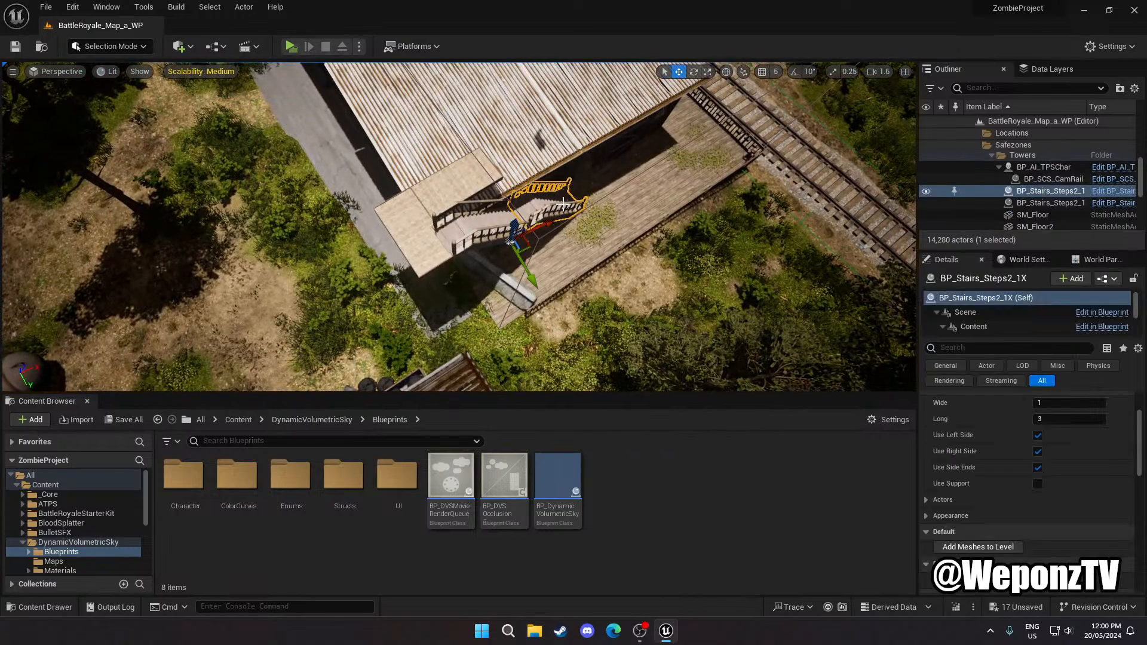
{"action": "key", "text": "Delete"}
{"action": "left_click", "coordinate": [472, 233]}
{"action": "key", "text": "Delete"}
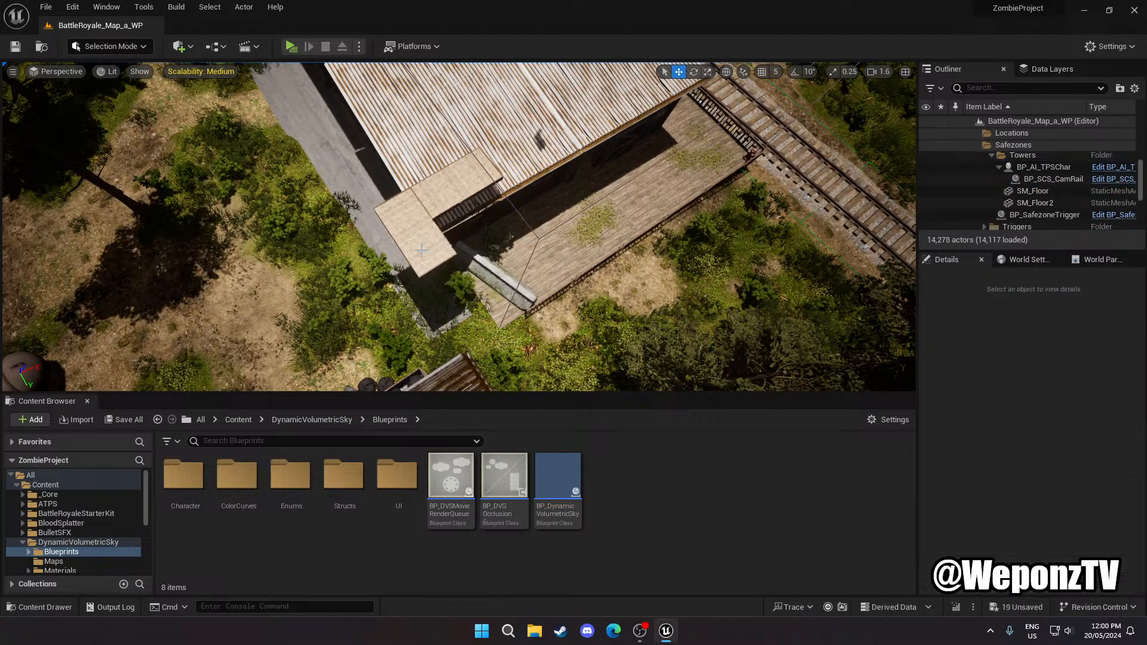
{"action": "left_click", "coordinate": [406, 221]}
{"action": "key", "text": "Delete"}
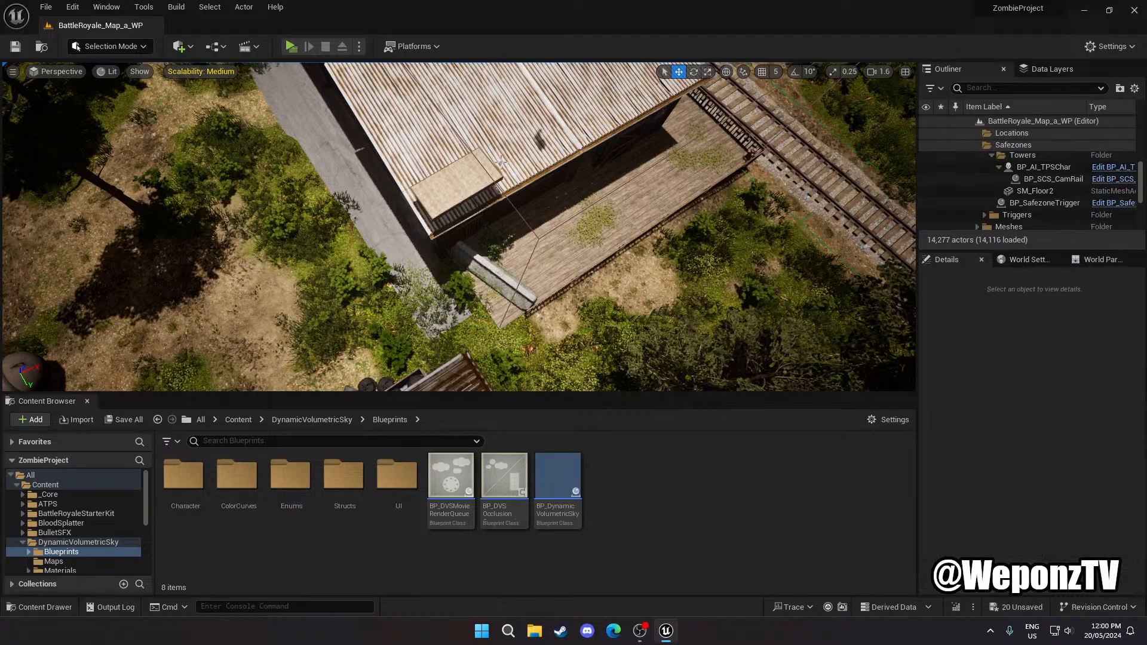
{"action": "key", "text": "ctrl+z"}
Examine the midday lighting around the houses, the open shelter and the dark barn interior, and select BP_Barn_16
{"action": "right_click_drag", "start_coordinate": [459, 239], "coordinate": [364, 153]}
{"action": "key", "text": "s"}
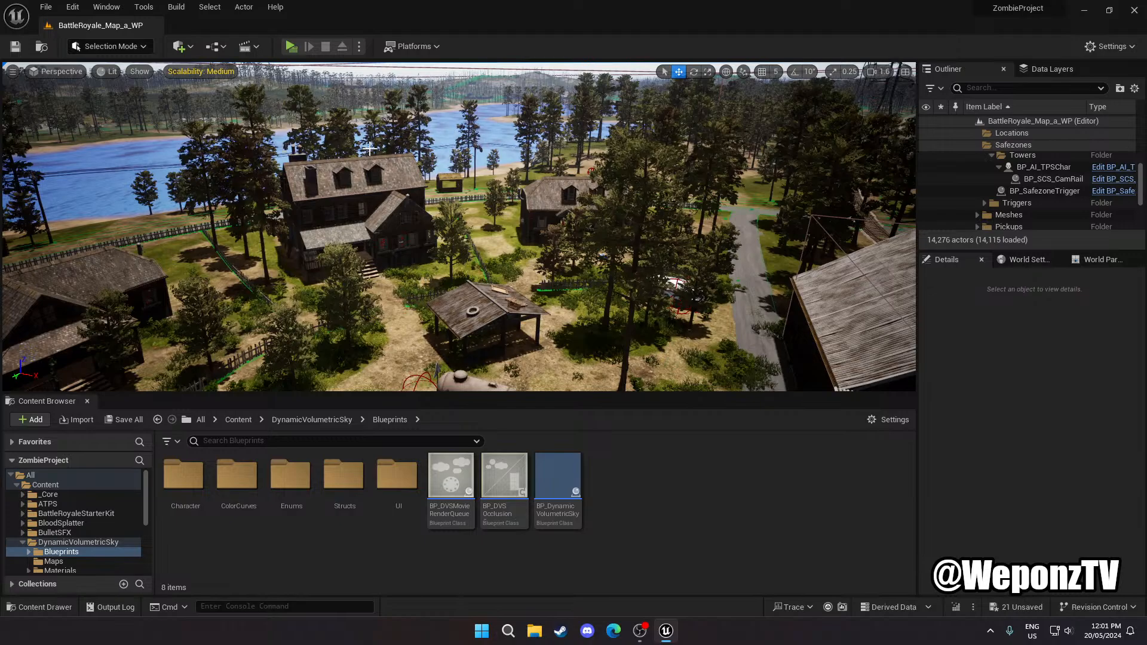
{"action": "right_click_drag", "start_coordinate": [707, 229], "coordinate": [547, 242]}
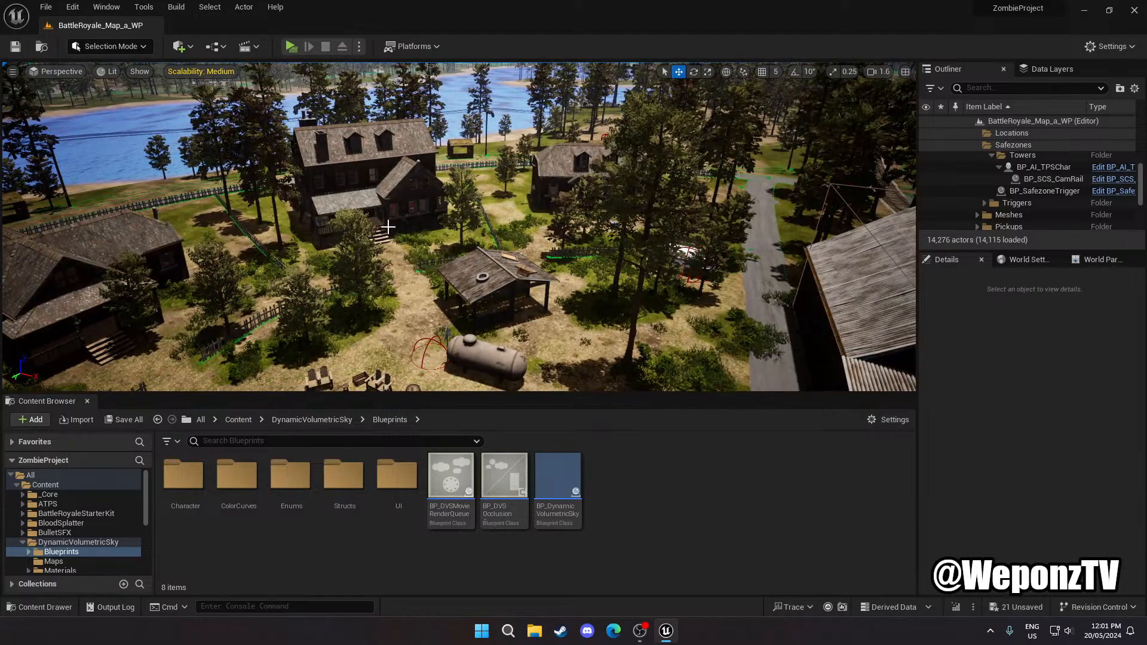
{"action": "right_click_drag", "start_coordinate": [548, 242], "coordinate": [495, 323]}
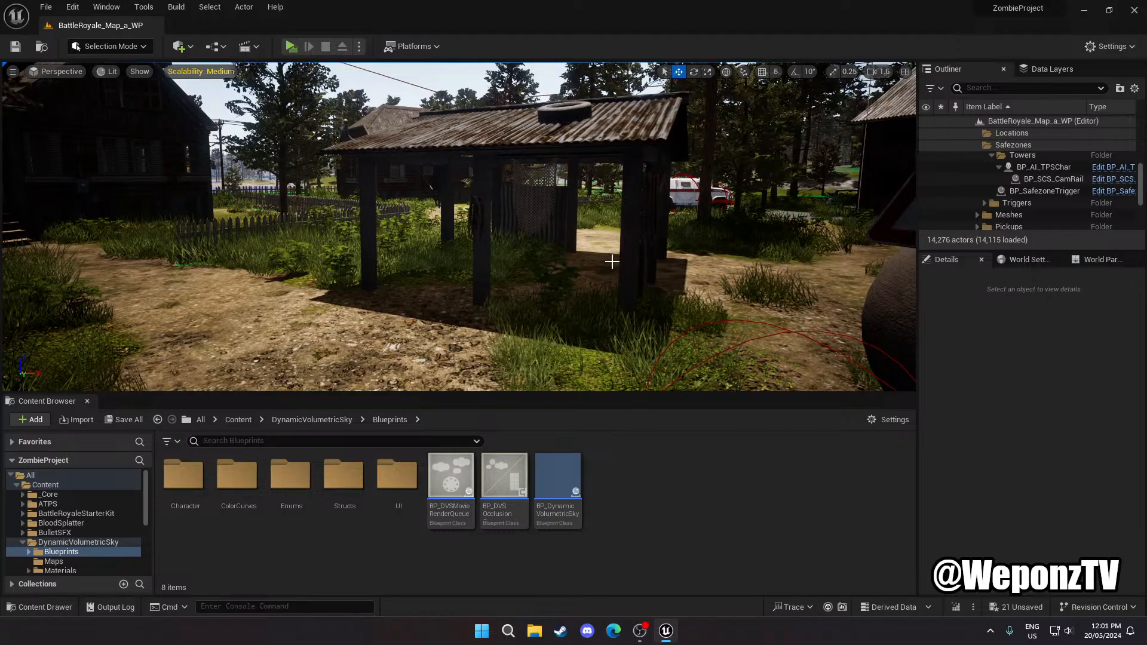
{"action": "right_click_drag", "start_coordinate": [459, 227], "coordinate": [490, 215]}
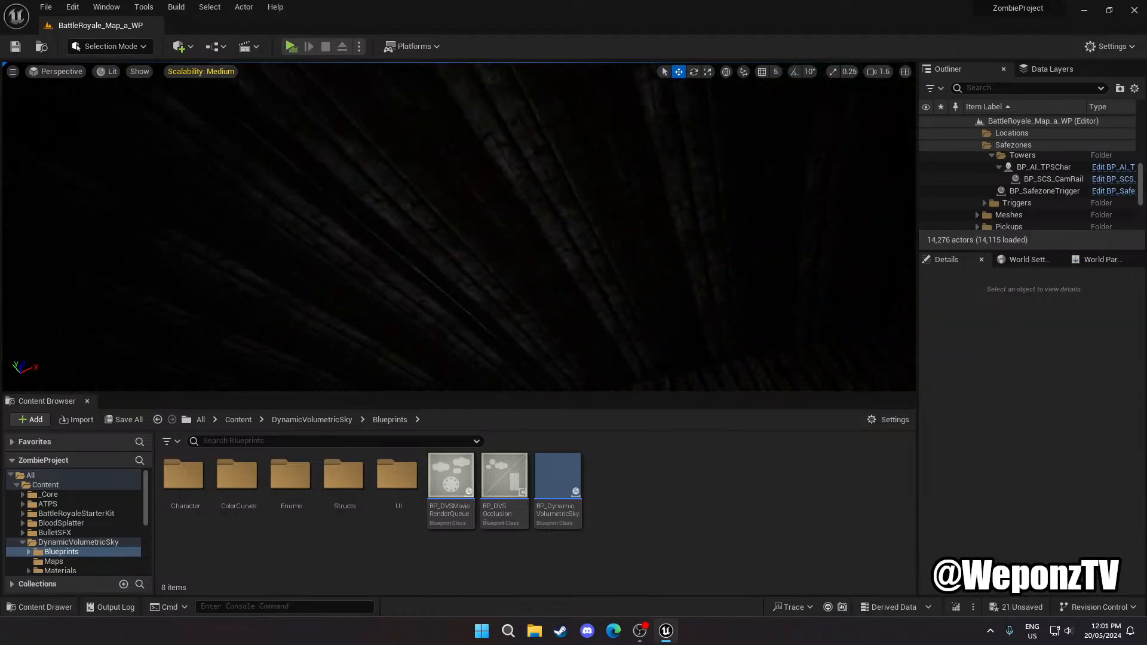
{"action": "left_click", "coordinate": [801, 224]}
{"action": "mouse_move", "coordinate": [787, 212]}
{"action": "right_mouse_down"}
{"action": "mouse_move", "coordinate": [777, 191]}
{"action": "mouse_move", "coordinate": [747, 206]}
{"action": "mouse_move", "coordinate": [798, 212]}
{"action": "right_mouse_up"}
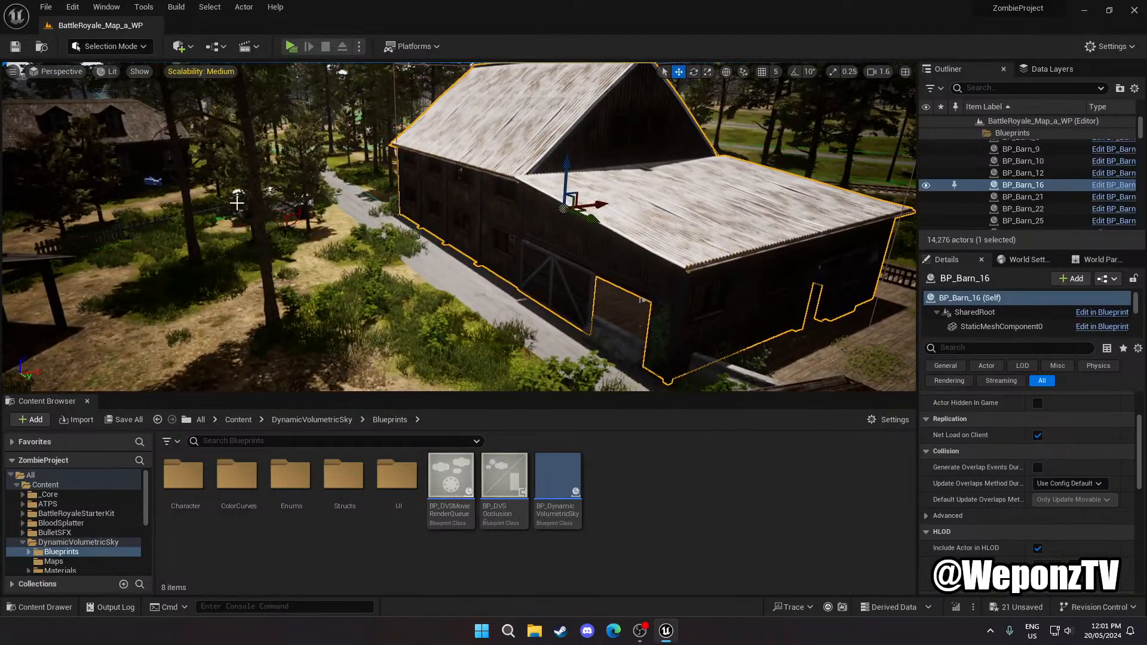
Save the current level and all other unsaved assets in the project
{"action": "left_click", "coordinate": [44, 7]}
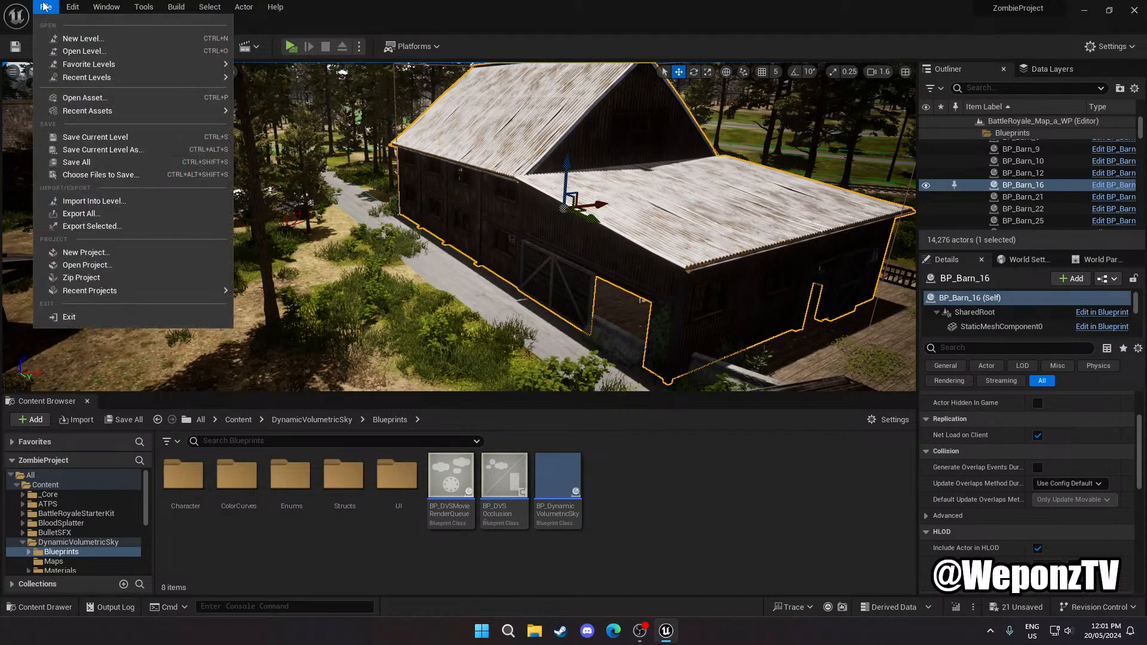
{"action": "left_click", "coordinate": [78, 134]}
{"action": "left_click", "coordinate": [45, 8]}
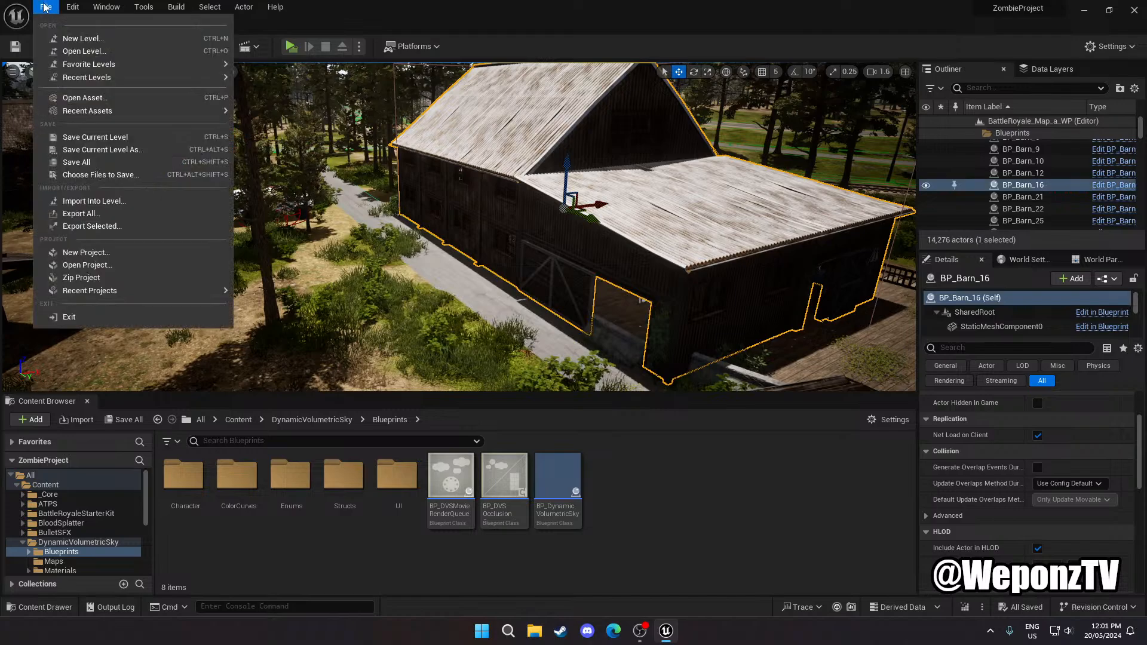
{"action": "left_click", "coordinate": [88, 164]}
Examine which assets reference BP_OverlayCharacter, found in _Core/Game/MainMenu/Blueprints, using the Reference Viewer
{"action": "left_click", "coordinate": [238, 419]}
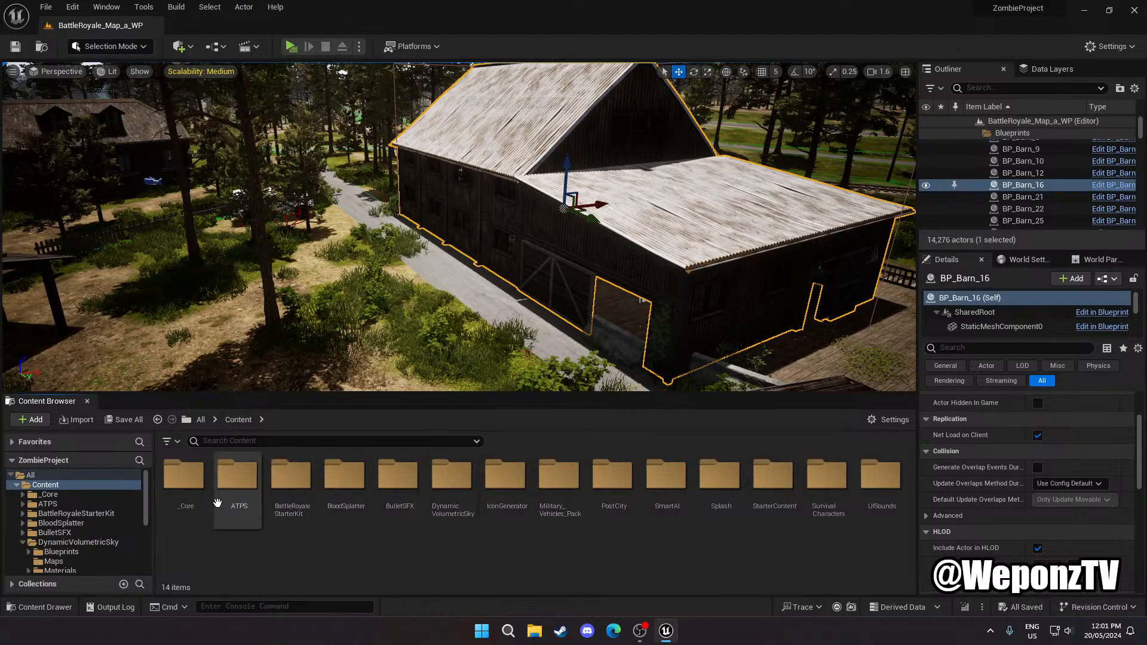
{"action": "double_click", "coordinate": [192, 485]}
{"action": "double_click", "coordinate": [238, 476]}
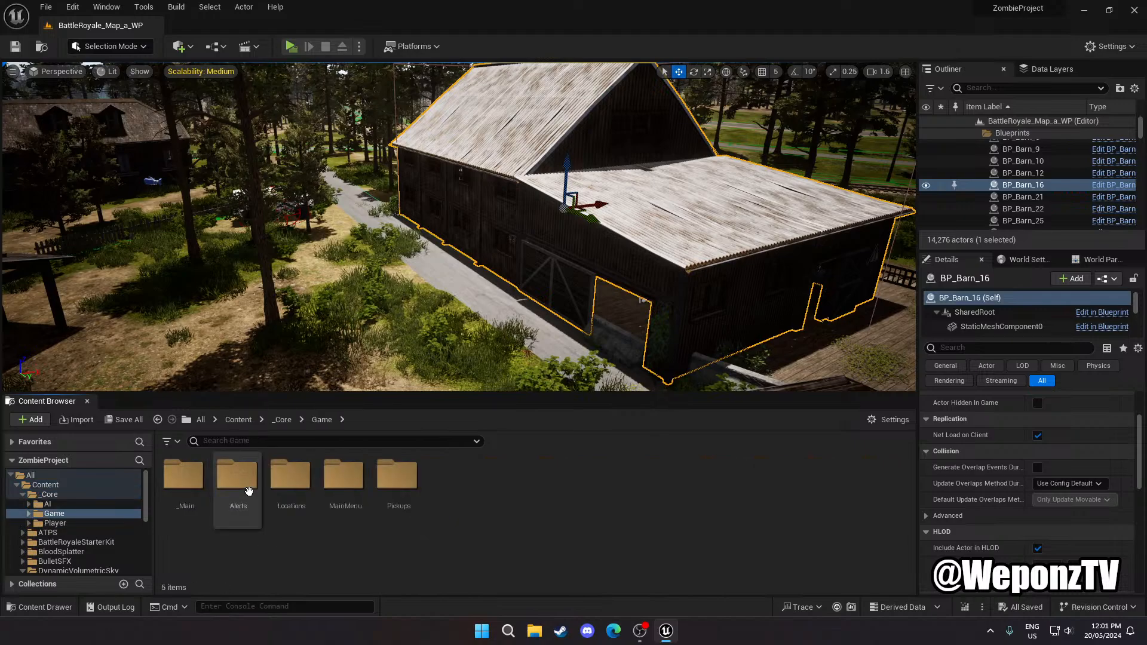
{"action": "double_click", "coordinate": [342, 477]}
{"action": "double_click", "coordinate": [238, 478]}
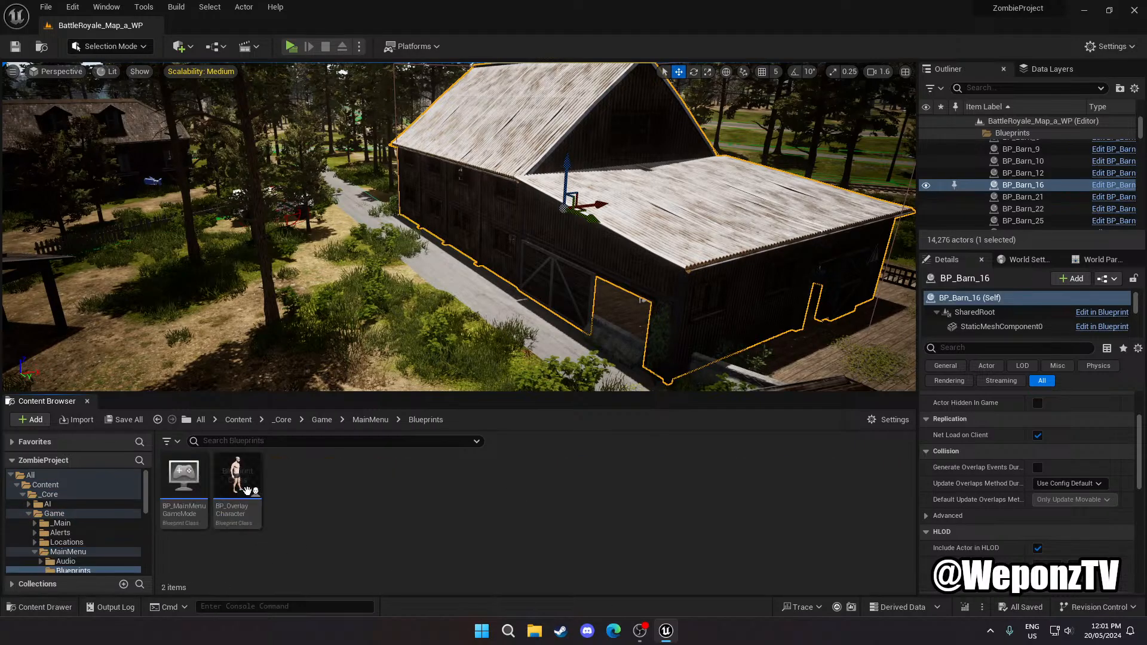
{"action": "right_click", "coordinate": [239, 504]}
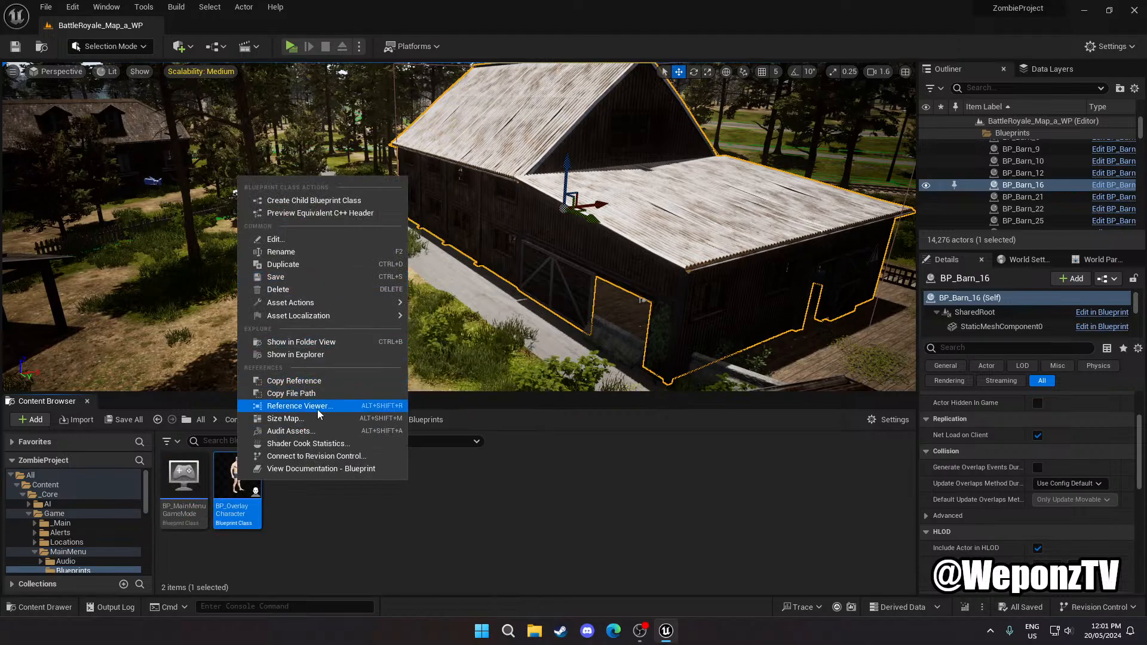
{"action": "left_click", "coordinate": [328, 406]}
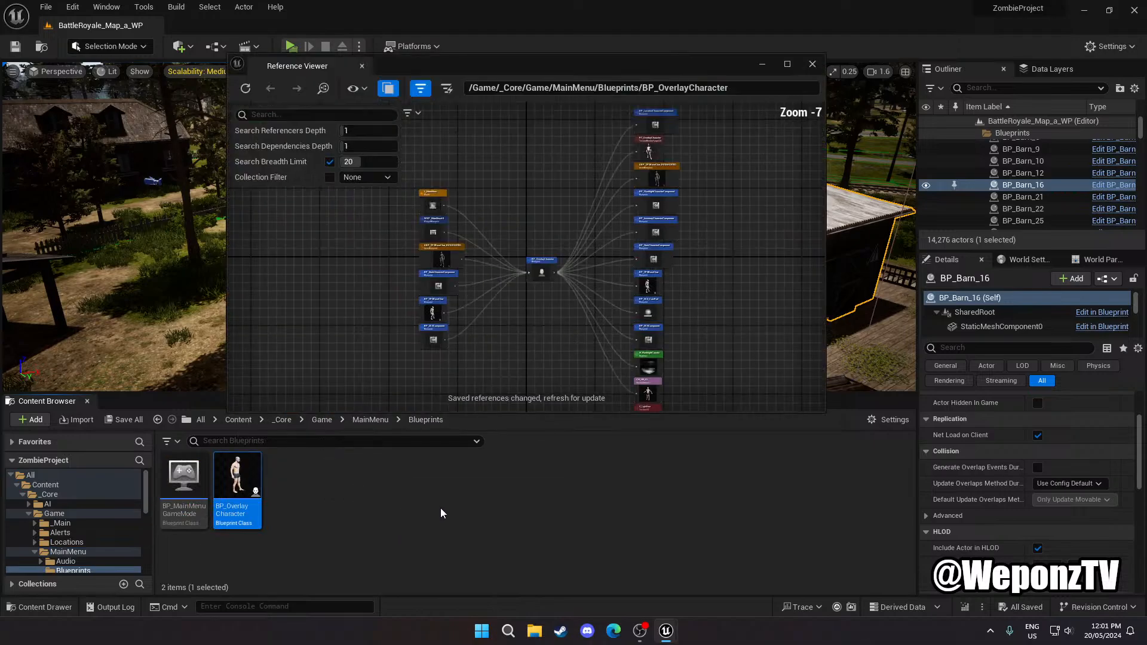
{"action": "scroll", "coordinate": [431, 271], "scroll_direction": "up", "scroll_amount": 5}
{"action": "right_click_drag", "start_coordinate": [392, 273], "coordinate": [364, 154]}
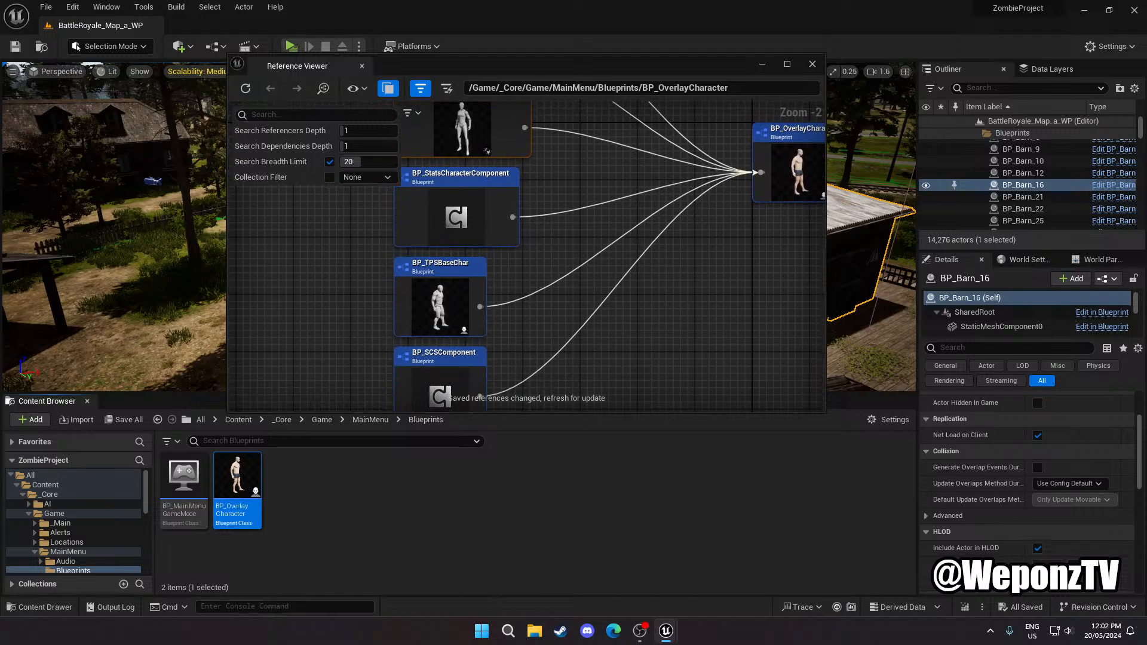
{"action": "right_click_drag", "start_coordinate": [363, 154], "coordinate": [303, 297]}
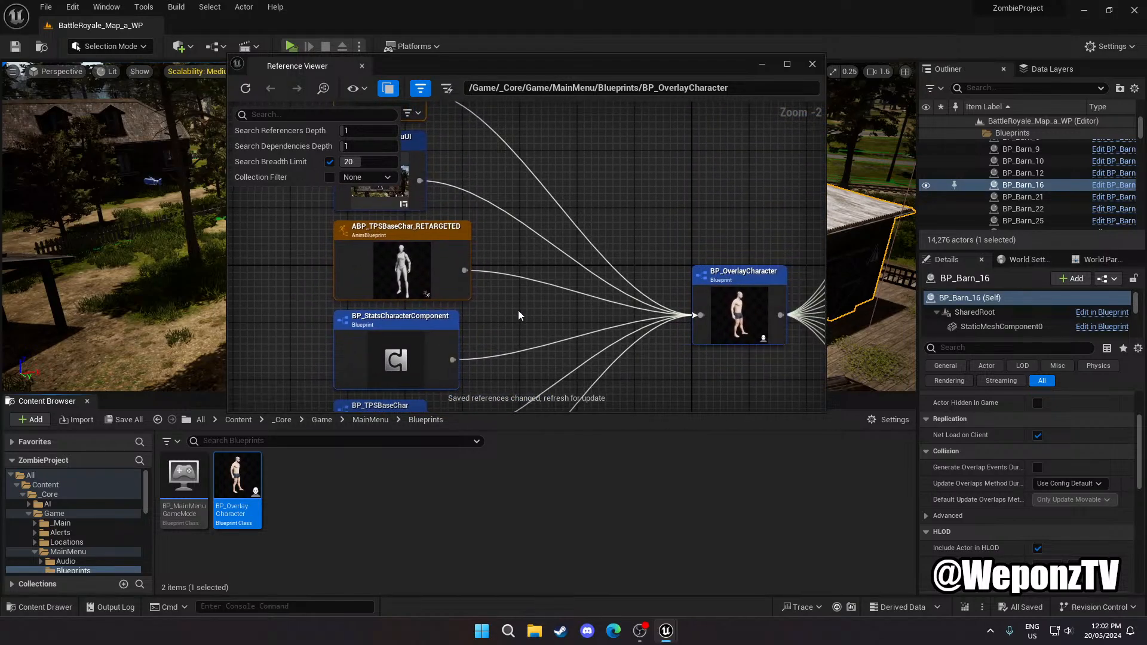
{"action": "scroll", "coordinate": [519, 311], "scroll_direction": "down", "scroll_amount": 3}
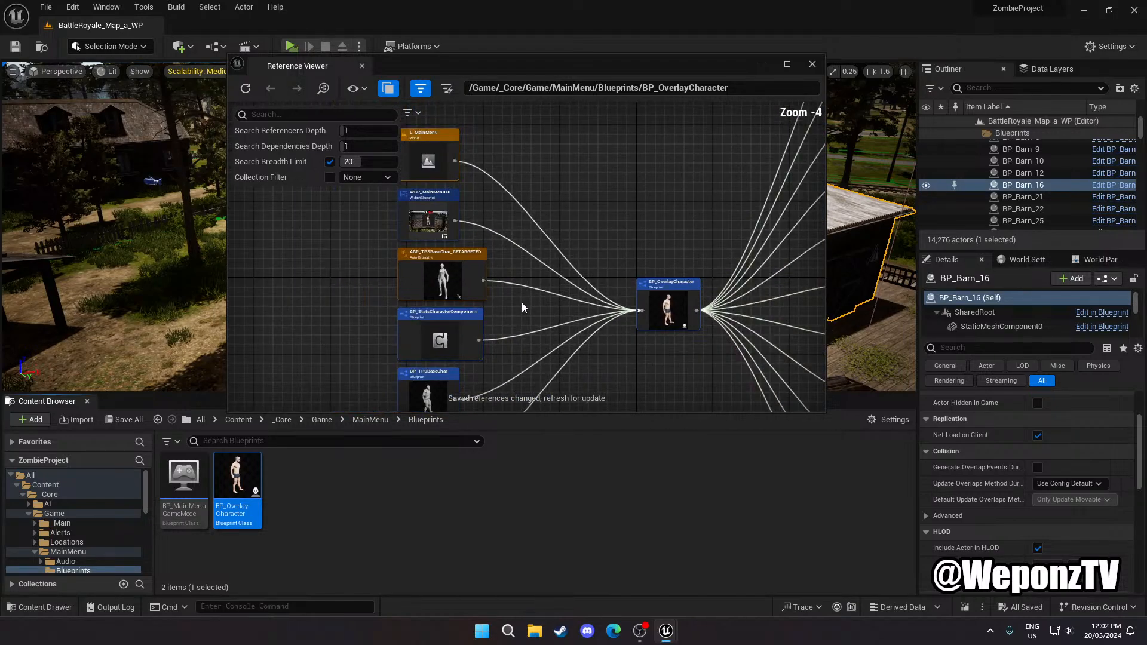
Open the BP_StatsCharacterComponent blueprint from _Core/Player/Stats/Components and close the Reference Viewer
{"action": "left_click", "coordinate": [238, 420]}
{"action": "double_click", "coordinate": [183, 475]}
{"action": "double_click", "coordinate": [291, 475]}
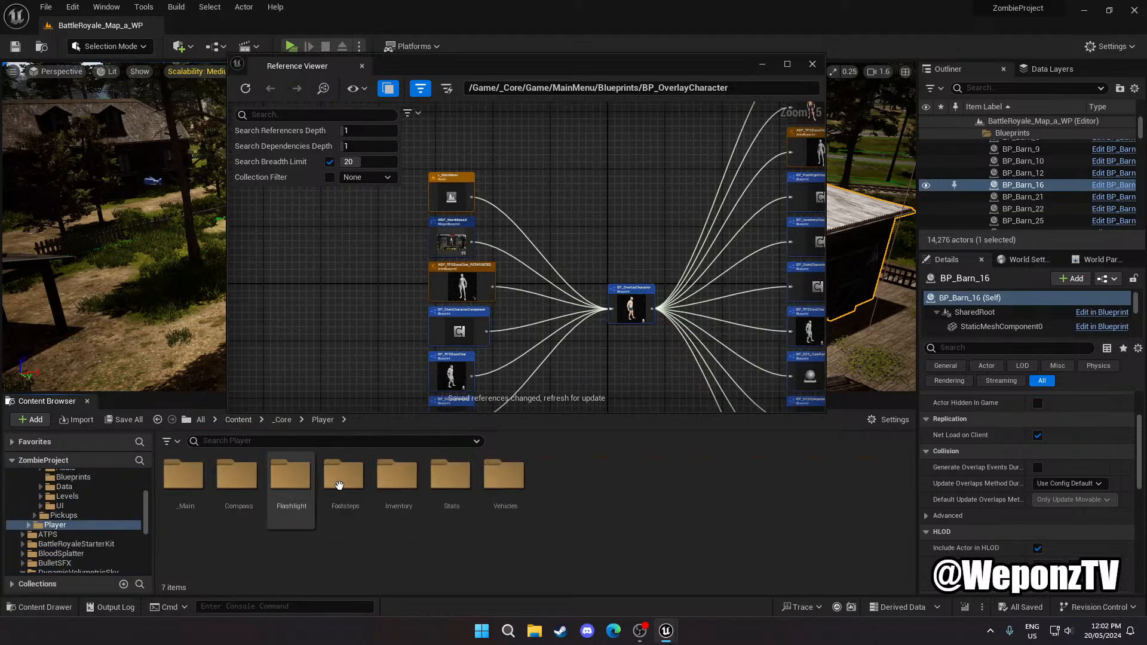
{"action": "double_click", "coordinate": [451, 475]}
{"action": "double_click", "coordinate": [183, 475]}
{"action": "left_click", "coordinate": [188, 481]}
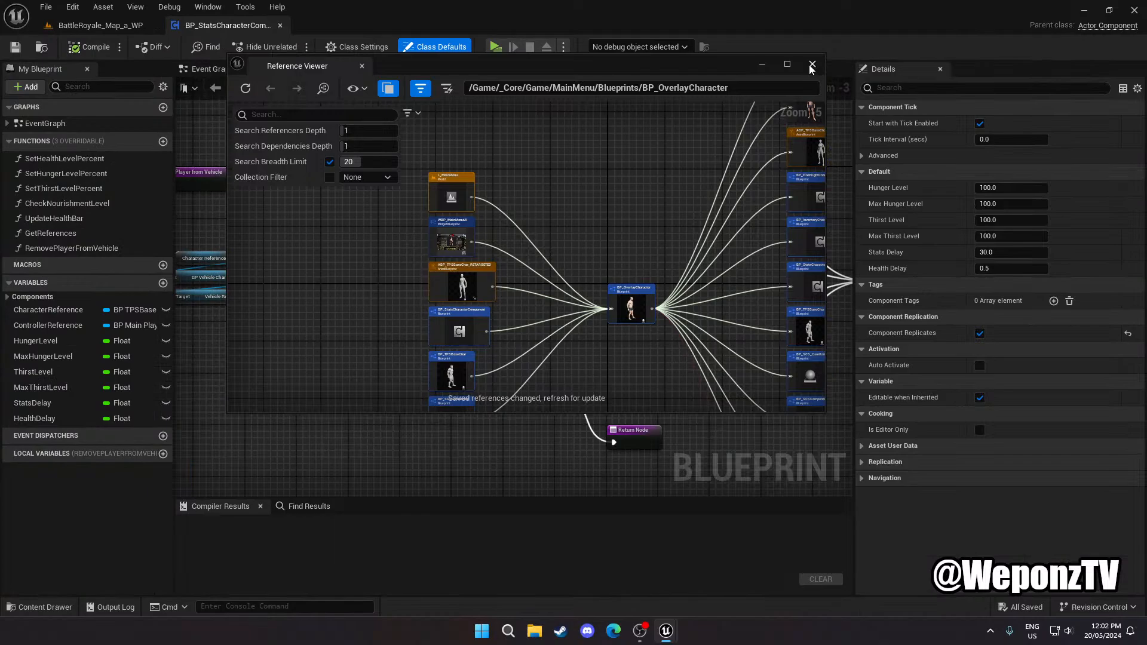
{"action": "left_click", "coordinate": [812, 65]}
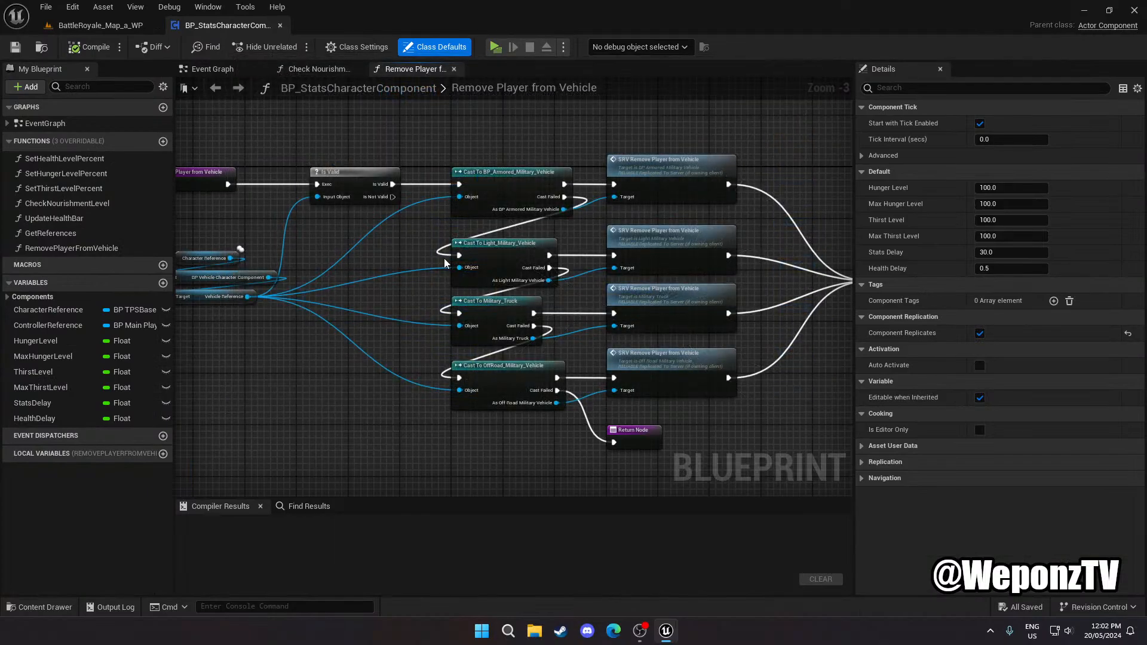
Delete the Get Player Character and Cast To BP_OverlayCharacter nodes from the Event Graph of BP_StatsCharacterComponent
{"action": "scroll", "coordinate": [323, 329], "scroll_direction": "down", "scroll_amount": 4}
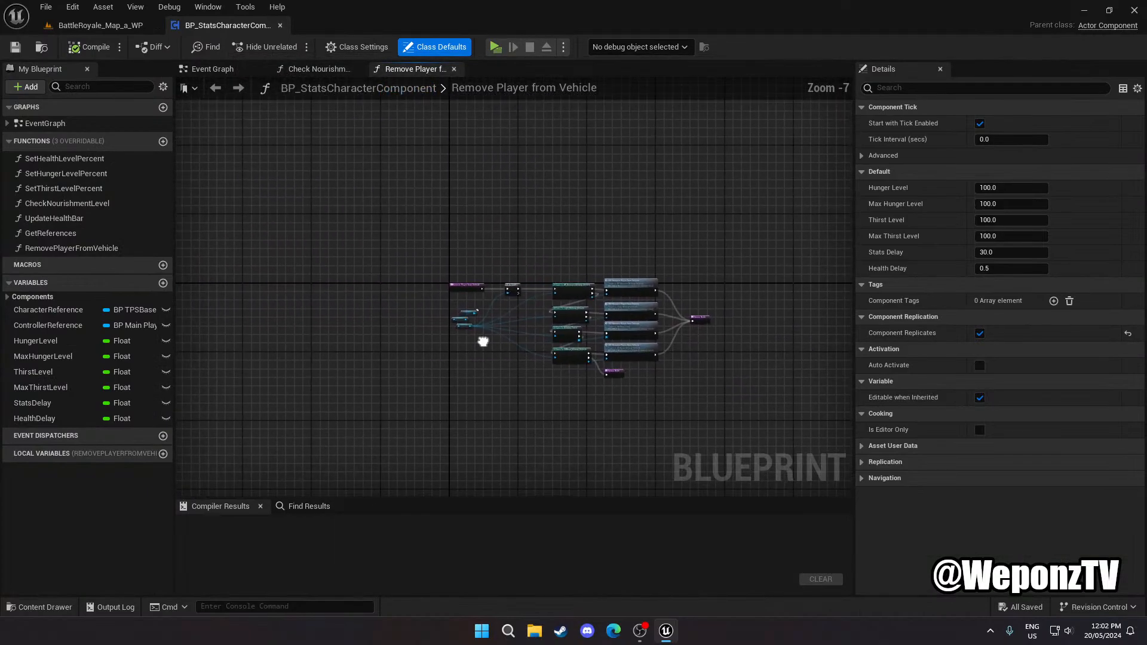
{"action": "left_click", "coordinate": [319, 68]}
{"action": "scroll", "coordinate": [507, 329], "scroll_direction": "down", "scroll_amount": 5}
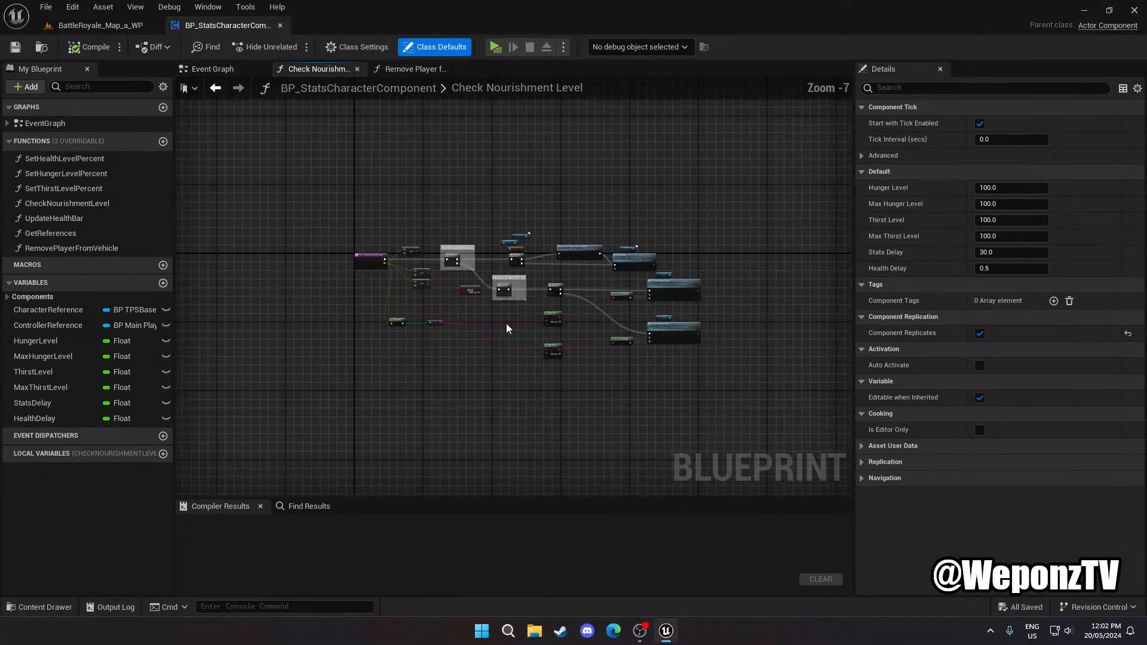
{"action": "left_click", "coordinate": [212, 68]}
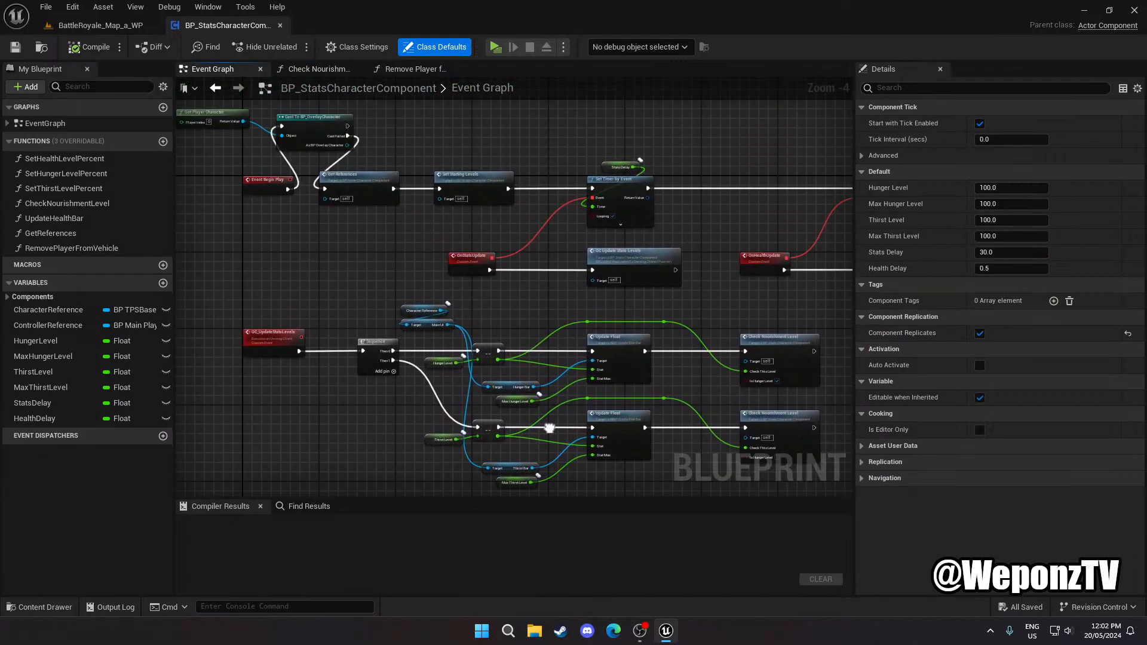
{"action": "right_click_drag", "start_coordinate": [358, 279], "coordinate": [537, 328]}
{"action": "scroll", "coordinate": [439, 307], "scroll_direction": "up", "scroll_amount": 4}
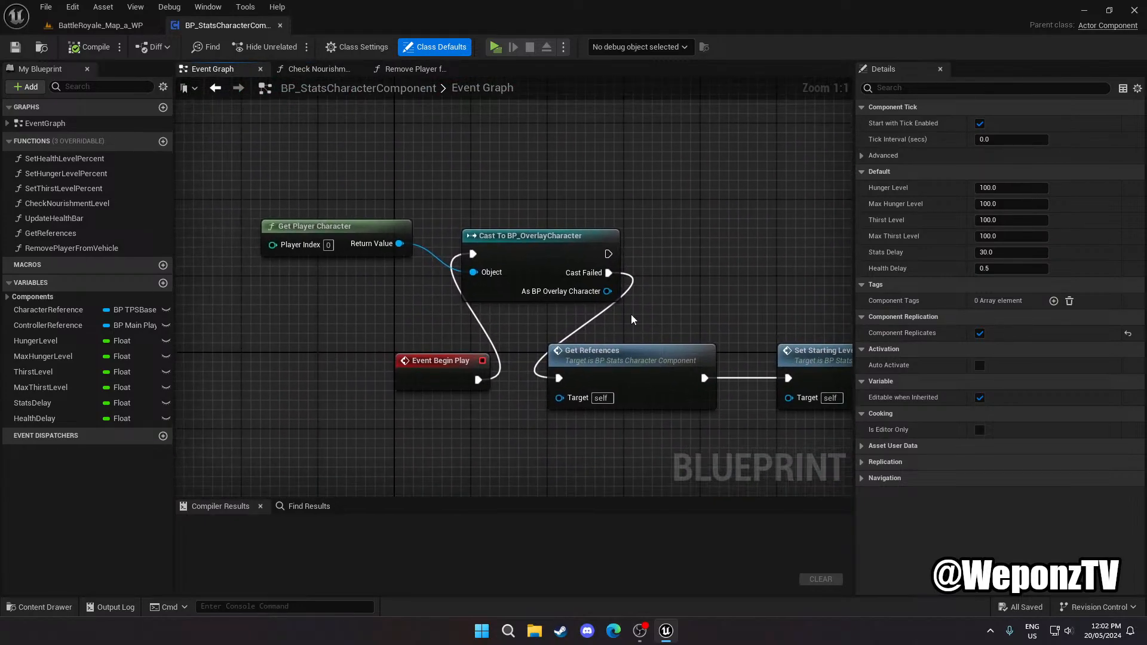
{"action": "left_click_drag", "start_coordinate": [719, 266], "coordinate": [292, 179]}
{"action": "key", "text": "Delete"}
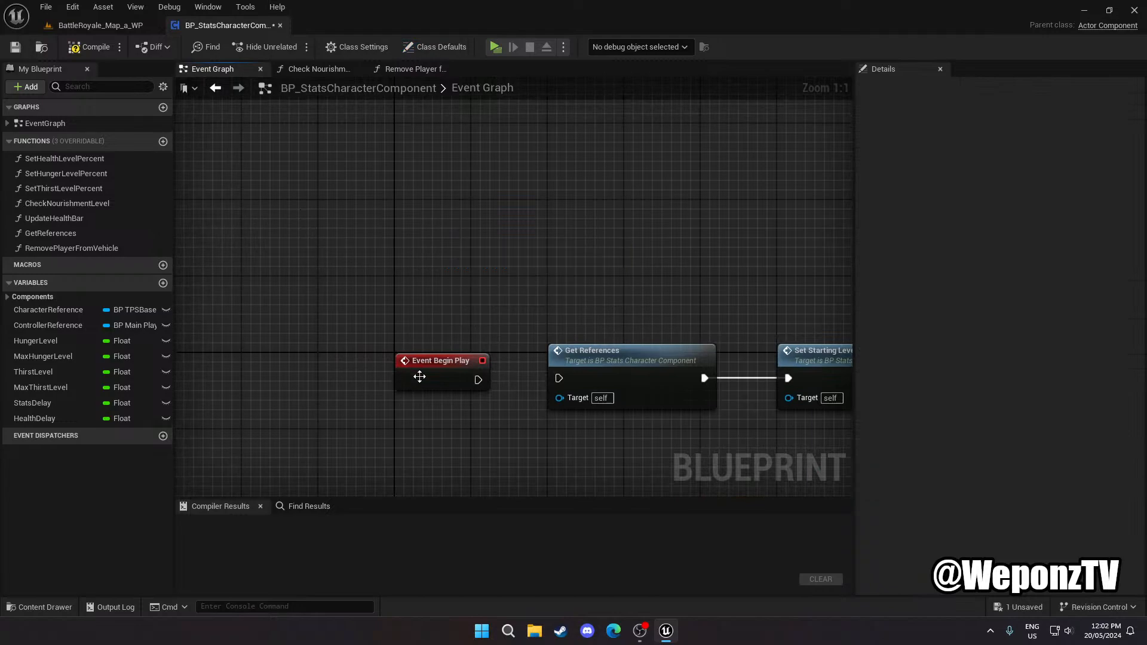
Connect Event Begin Play directly to Get References, save the blueprint, and return to the level editor's _Core content folder
{"action": "left_click_drag", "start_coordinate": [478, 380], "coordinate": [559, 379]}
{"action": "left_click", "coordinate": [15, 46]}
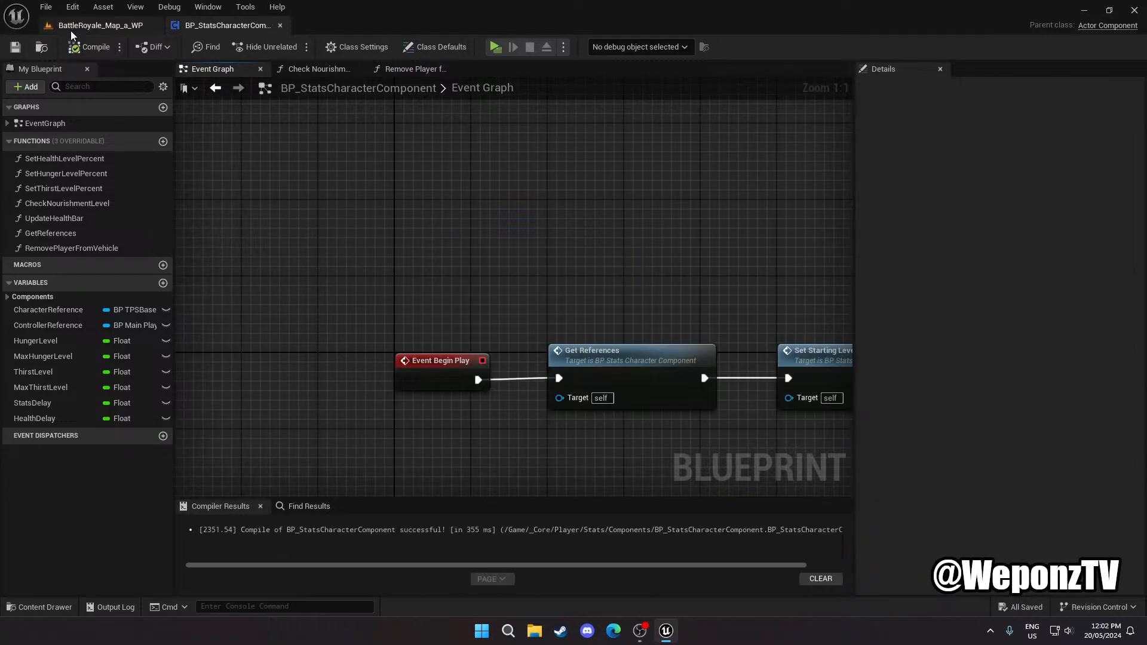
{"action": "left_click", "coordinate": [100, 25]}
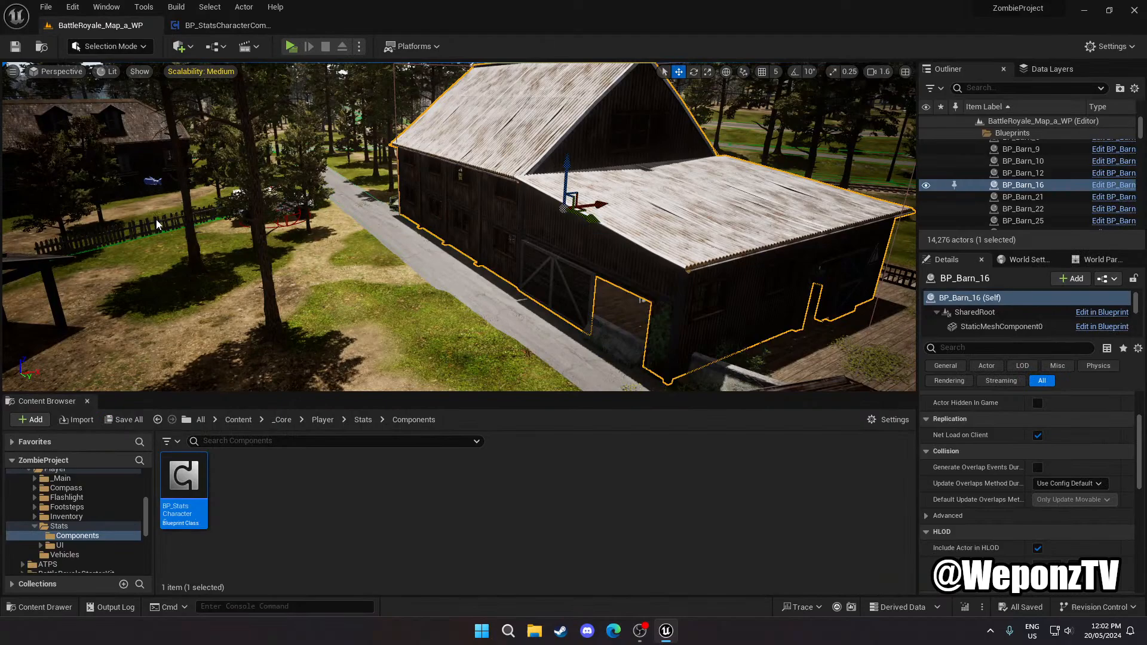
{"action": "left_click", "coordinate": [282, 420]}
{"action": "double_click", "coordinate": [237, 481]}
{"action": "right_click", "coordinate": [345, 507]}
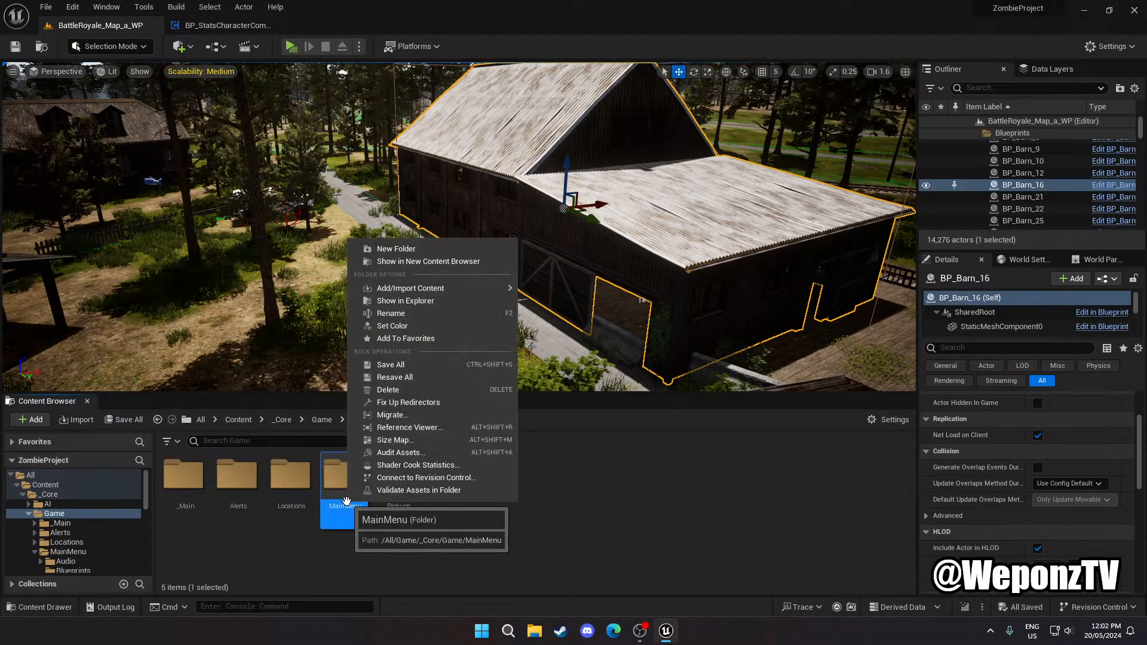
{"action": "left_click", "coordinate": [427, 426]}
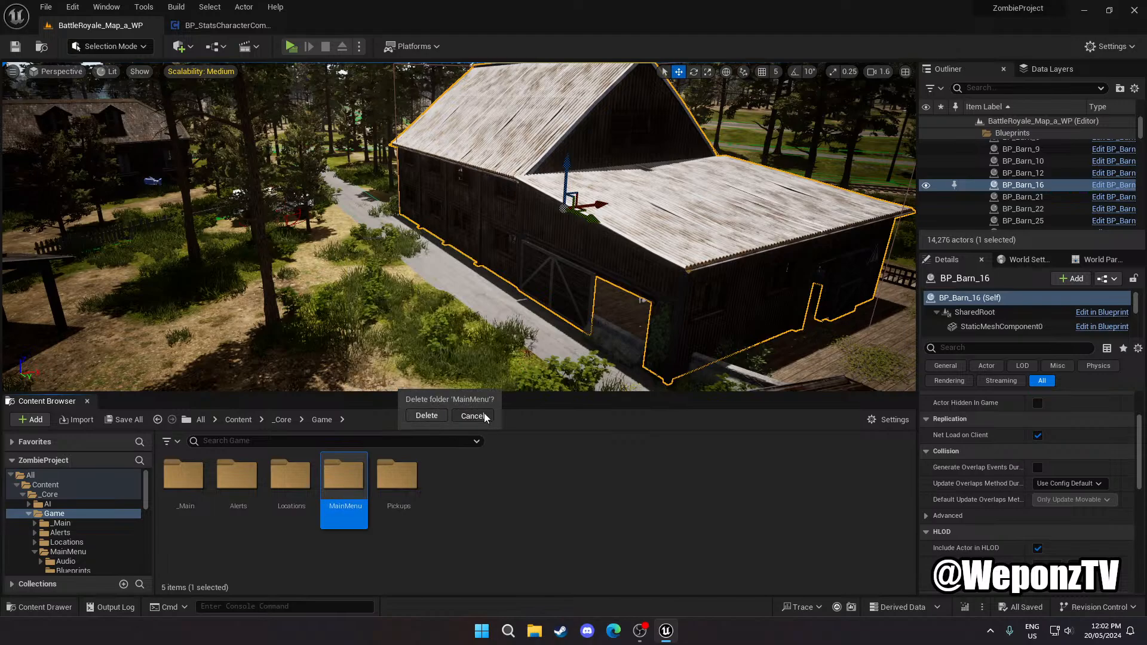
{"action": "left_click", "coordinate": [484, 416]}
{"action": "left_click", "coordinate": [183, 476]}
{"action": "double_click", "coordinate": [183, 477]}
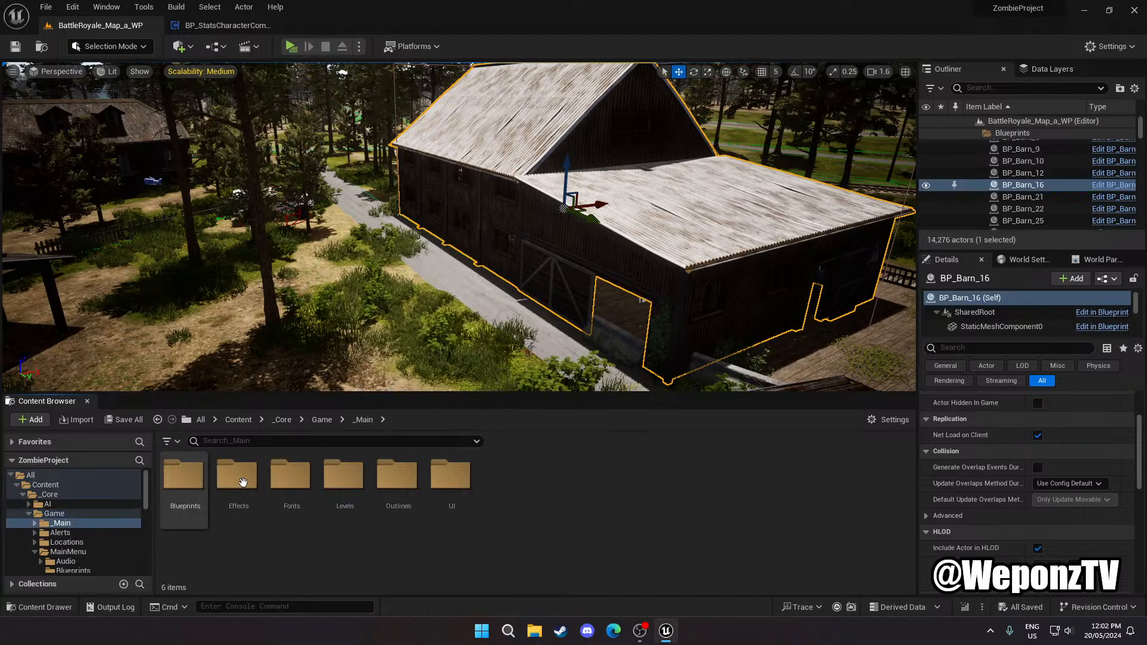
{"action": "left_click", "coordinate": [272, 421]}
Open the ABP_TPSBaseChar_RETARGETED animation blueprint from _Core/Player/_Main/Retargeting
{"action": "left_click", "coordinate": [293, 484]}
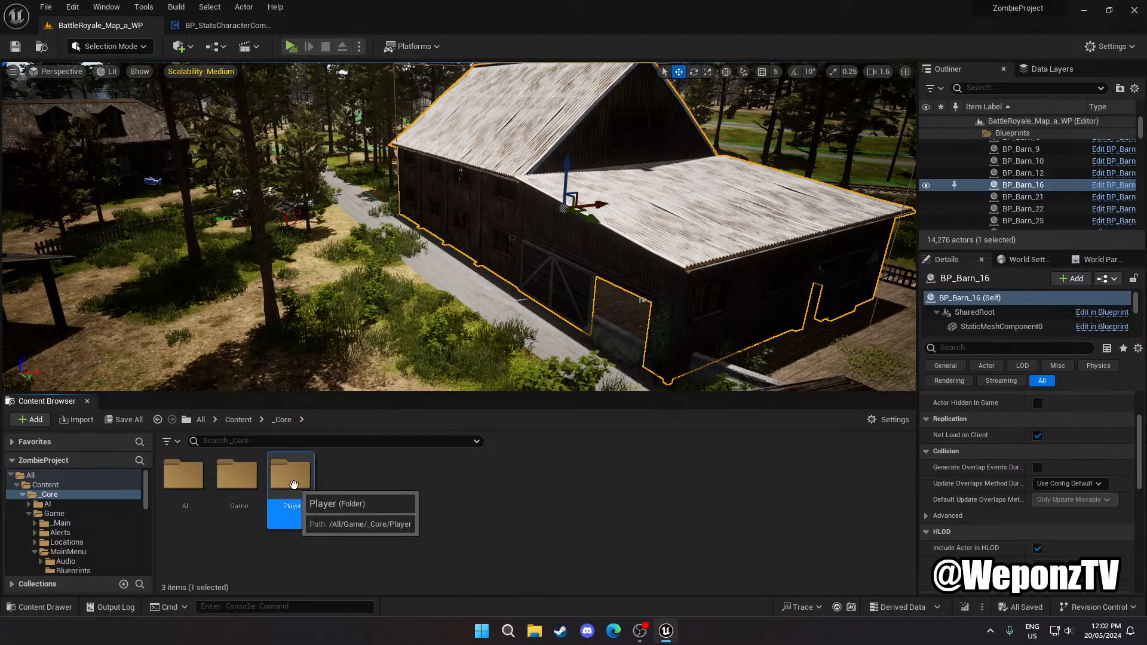
{"action": "double_click", "coordinate": [294, 484]}
{"action": "left_click", "coordinate": [184, 477]}
{"action": "double_click", "coordinate": [183, 476]}
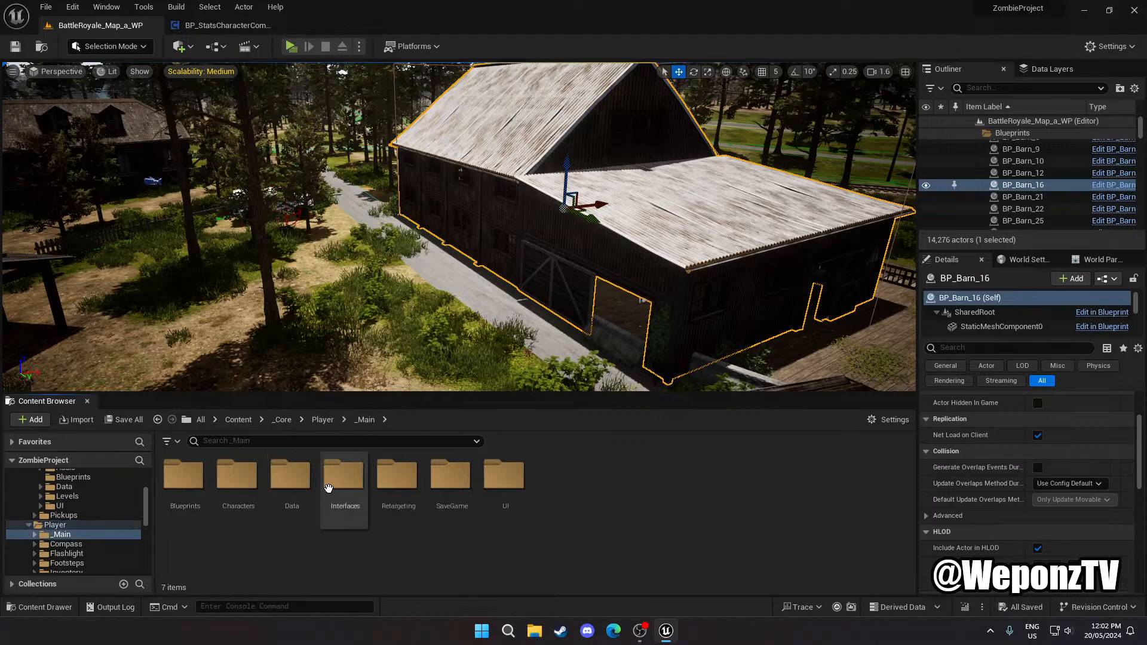
{"action": "double_click", "coordinate": [396, 478]}
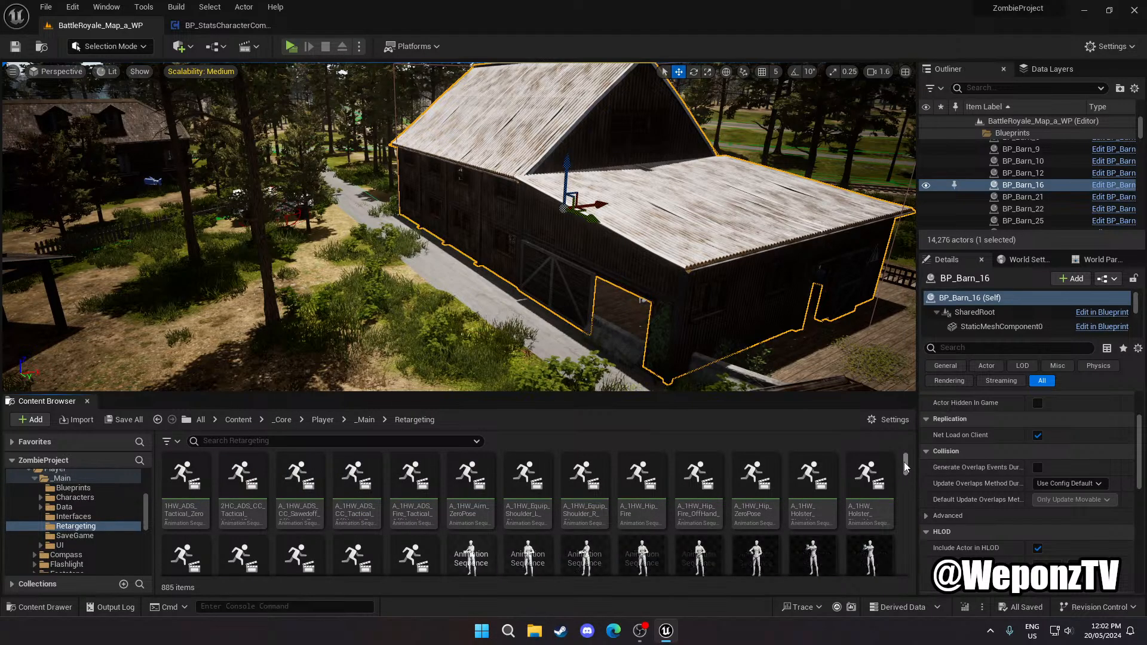
{"action": "left_click_drag", "start_coordinate": [905, 462], "coordinate": [905, 483]}
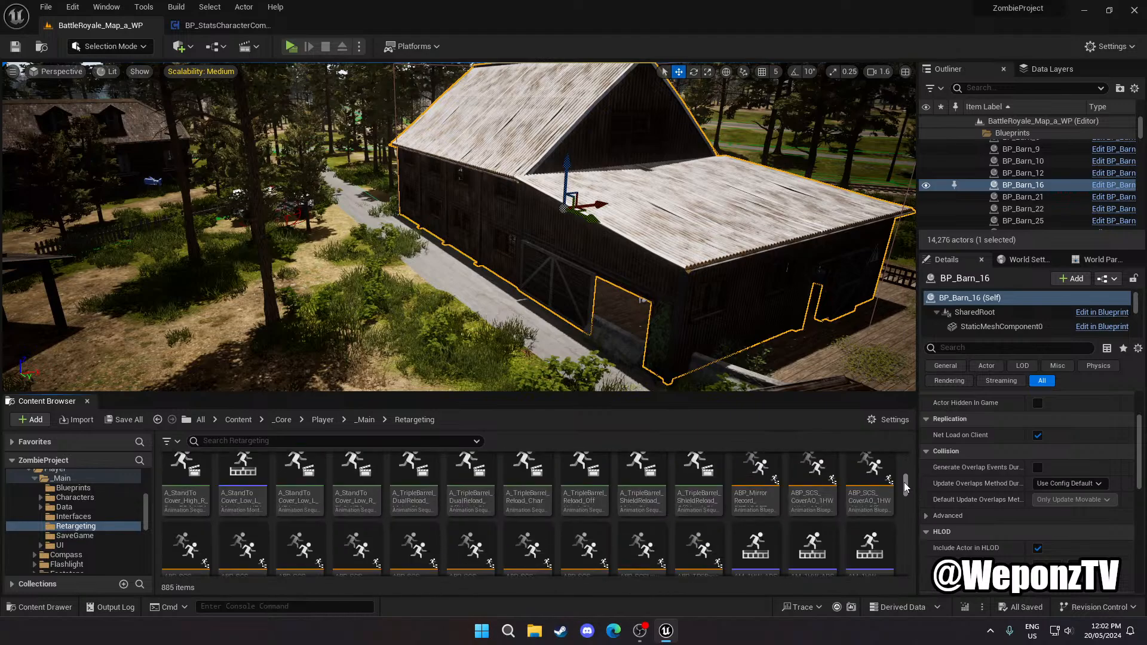
{"action": "scroll", "coordinate": [741, 508], "scroll_direction": "down", "scroll_amount": 2}
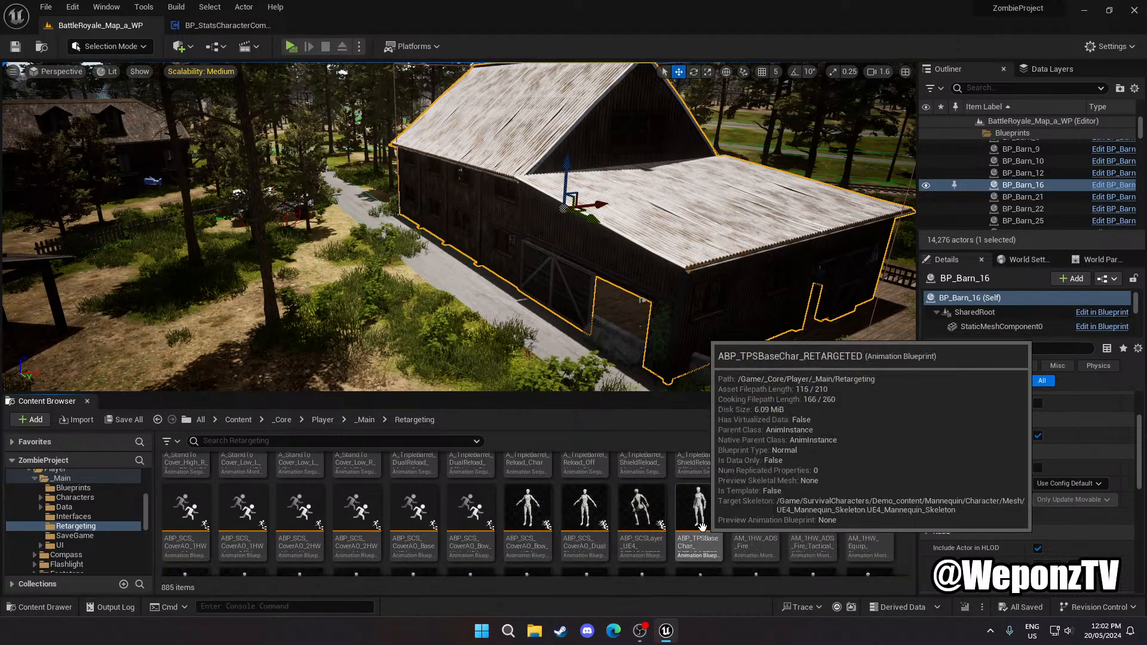
{"action": "left_click", "coordinate": [702, 527]}
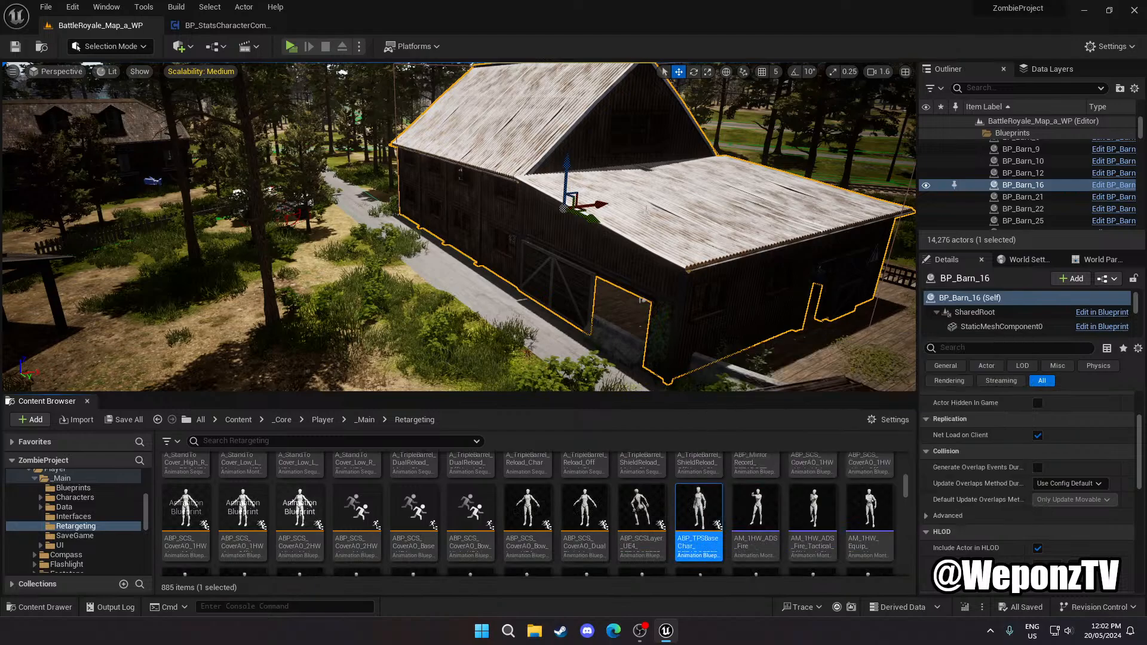
Delete the Cast To BP_OverlayCharacter node between Event Blueprint Update Animation and the Delta Time X setter
{"action": "scroll", "coordinate": [472, 209], "scroll_direction": "down", "scroll_amount": 3}
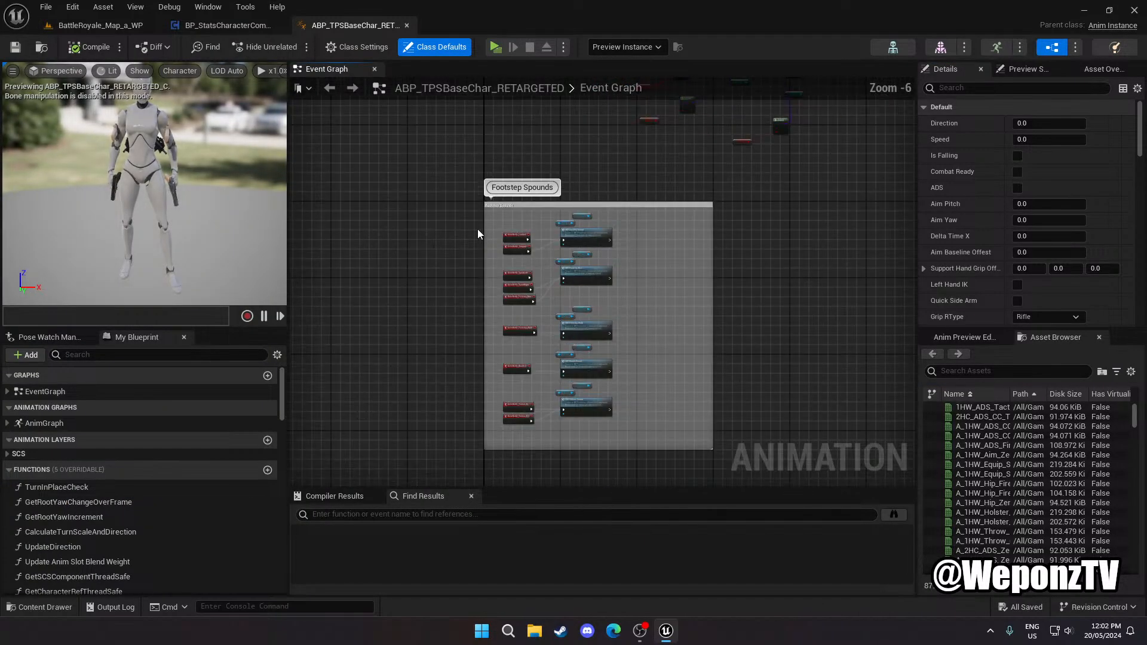
{"action": "right_click_drag", "start_coordinate": [360, 81], "coordinate": [510, 382]}
{"action": "scroll", "coordinate": [669, 214], "scroll_direction": "up", "scroll_amount": 6}
{"action": "right_click_drag", "start_coordinate": [557, 264], "coordinate": [638, 130]}
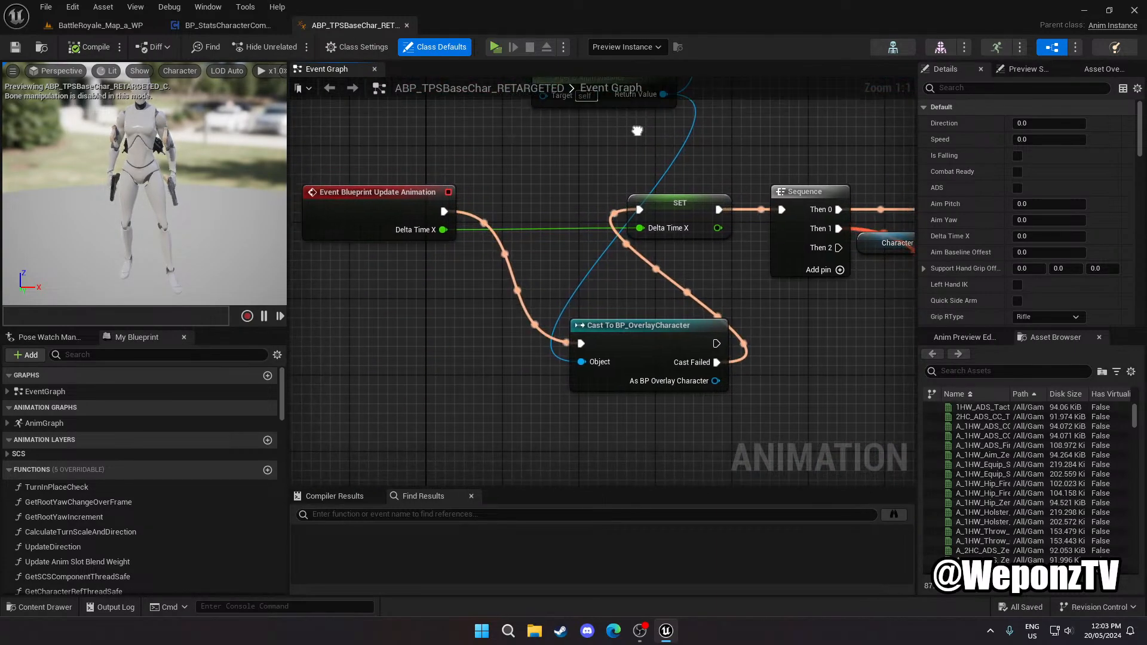
{"action": "left_click", "coordinate": [702, 382]}
{"action": "key", "text": "Delete"}
Connect Event Blueprint Update Animation directly to the Delta Time X setter, then save and close the animation blueprint
{"action": "left_click_drag", "start_coordinate": [444, 211], "coordinate": [640, 210]}
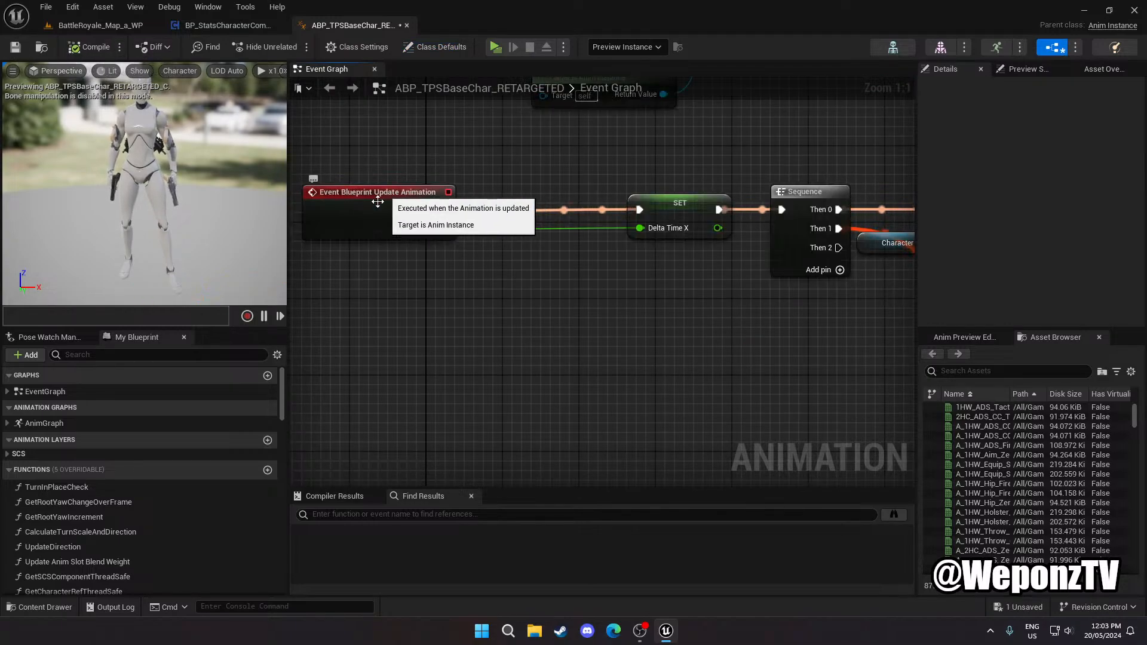
{"action": "left_click", "coordinate": [15, 47]}
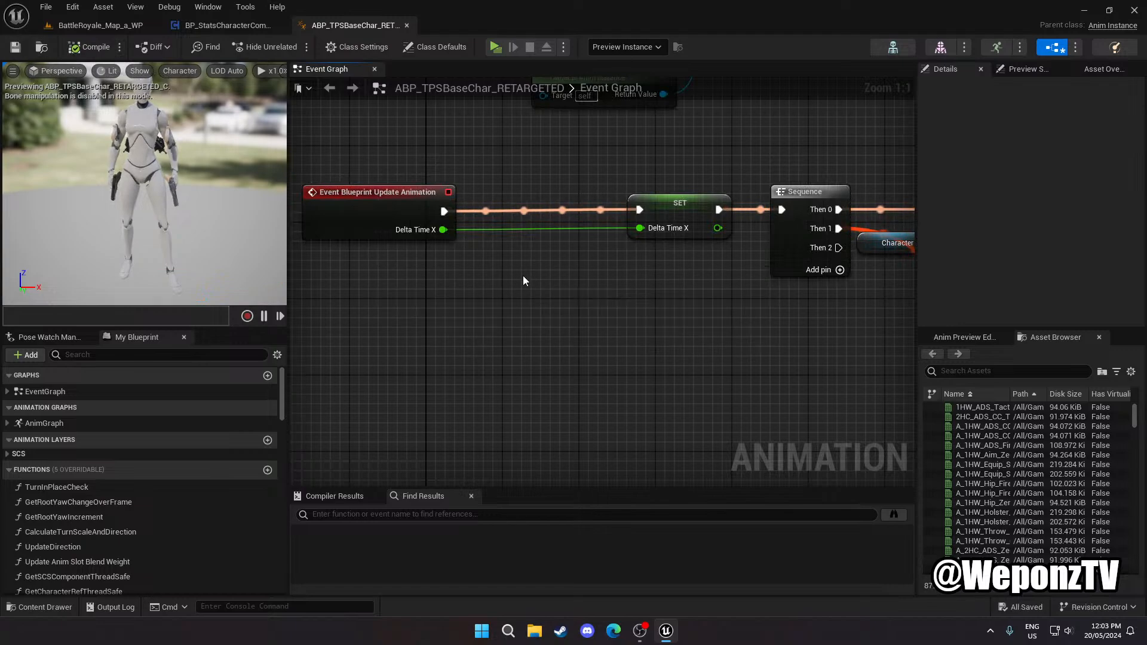
{"action": "right_click_drag", "start_coordinate": [432, 230], "coordinate": [474, 363]}
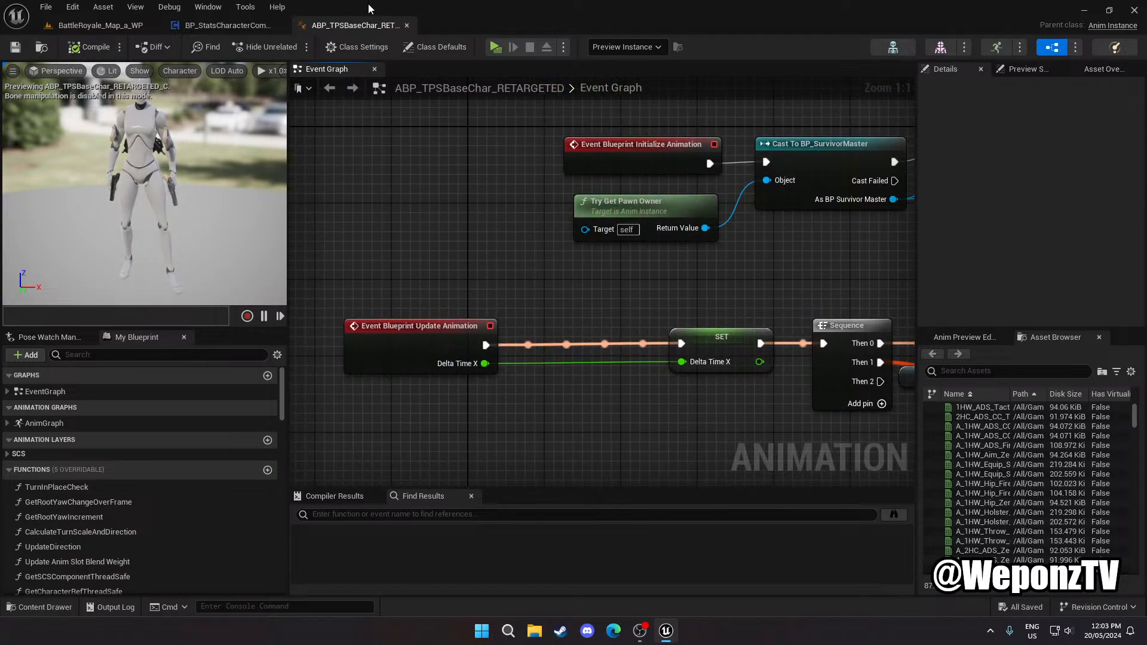
{"action": "left_click", "coordinate": [407, 25]}
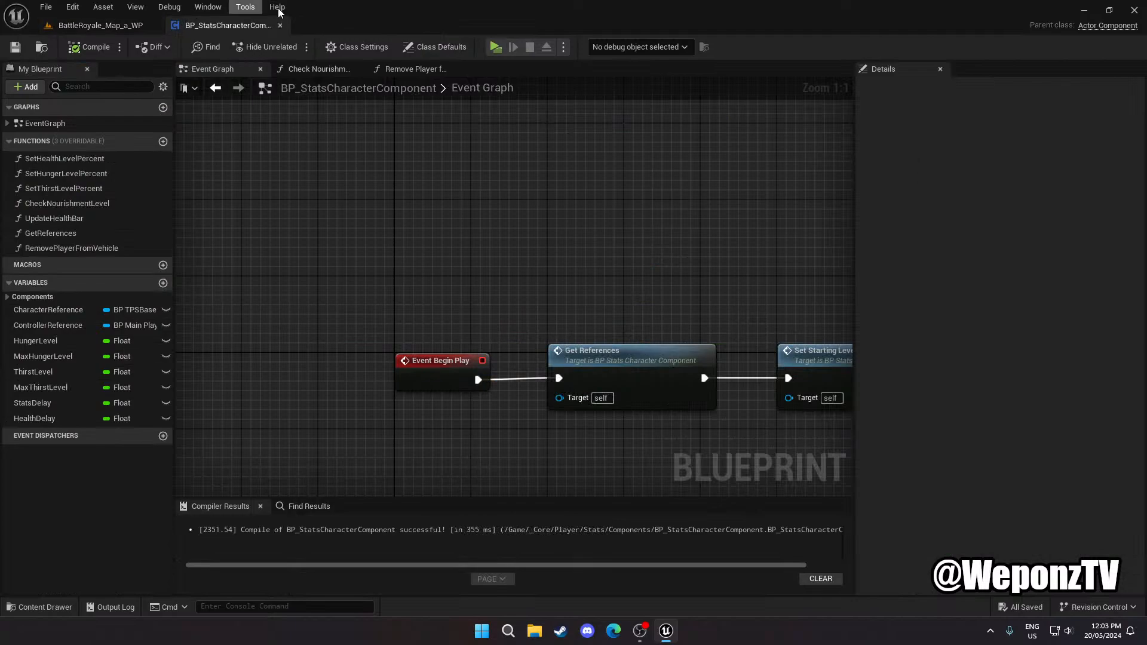
Close the BP_StatsCharacterComponent blueprint and open the _Core/Game content folder
{"action": "left_click", "coordinate": [281, 26]}
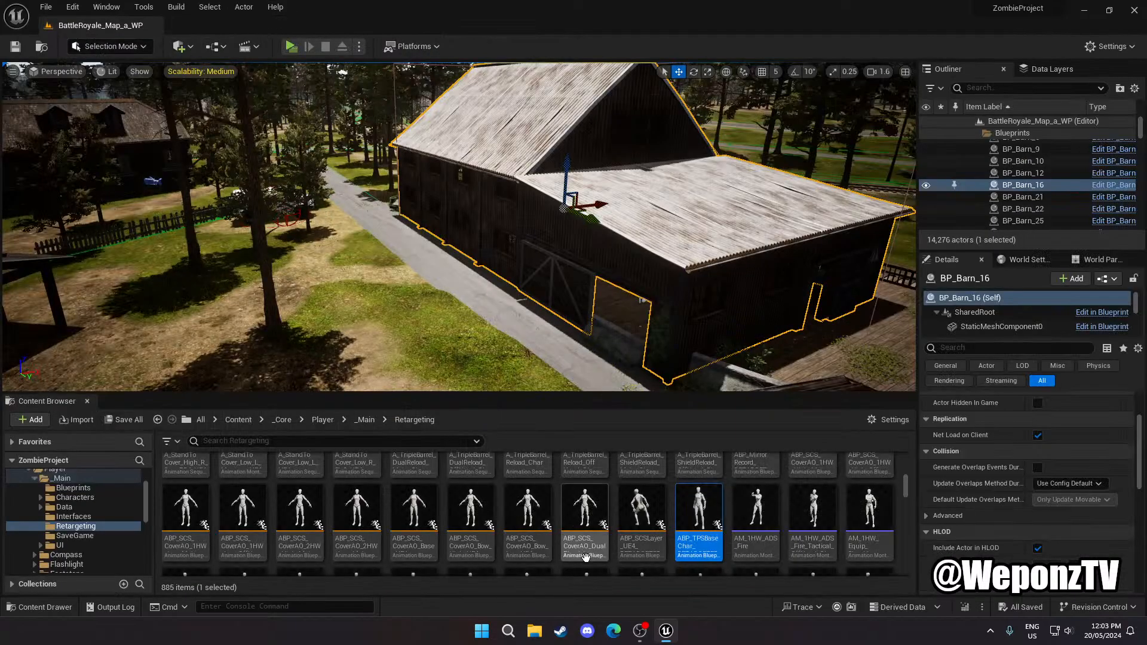
{"action": "left_click", "coordinate": [237, 420]}
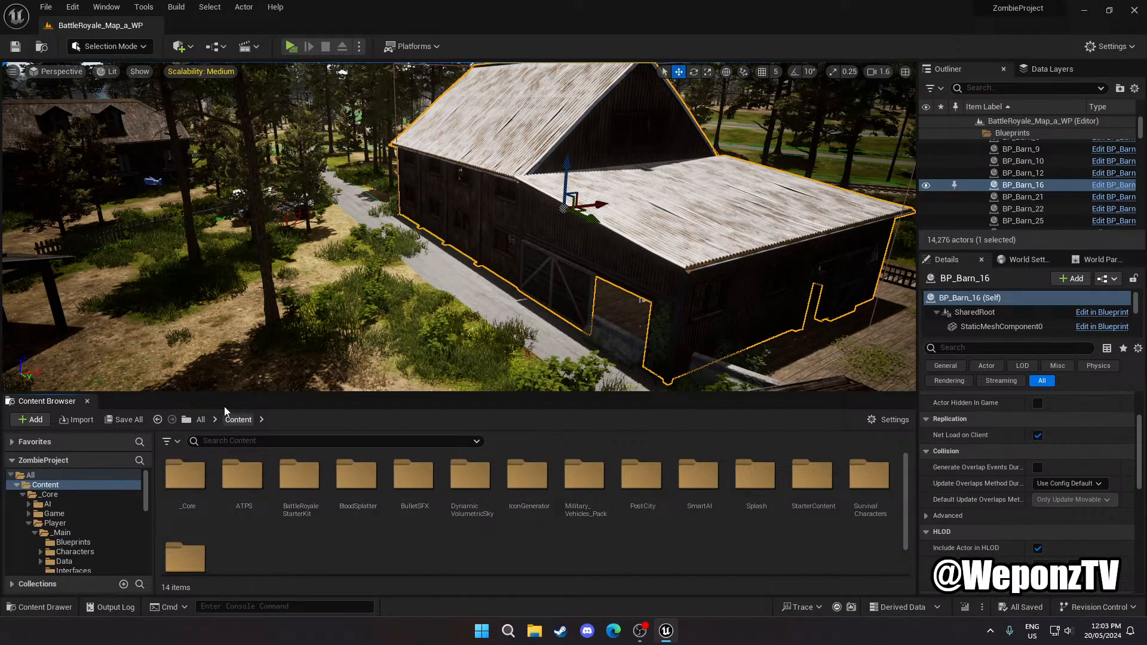
{"action": "double_click", "coordinate": [185, 475]}
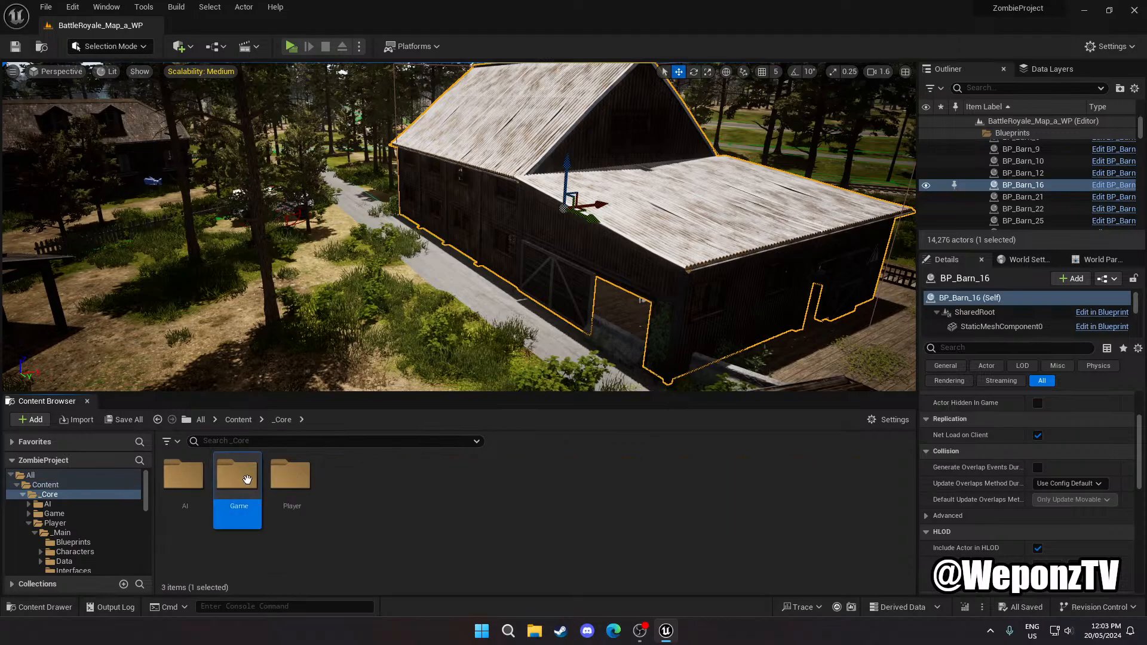
{"action": "double_click", "coordinate": [237, 475]}
Force delete the MainMenu folder from _Core/Game despite its remaining references
{"action": "right_click", "coordinate": [340, 509]}
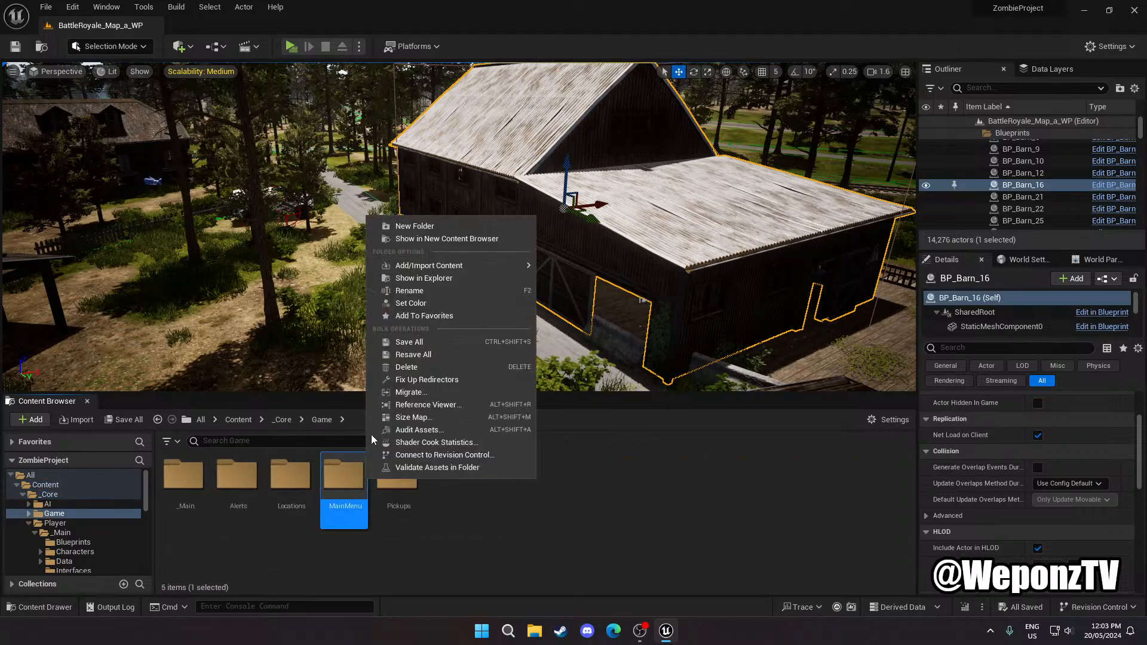
{"action": "left_click", "coordinate": [413, 378]}
{"action": "left_click", "coordinate": [428, 396]}
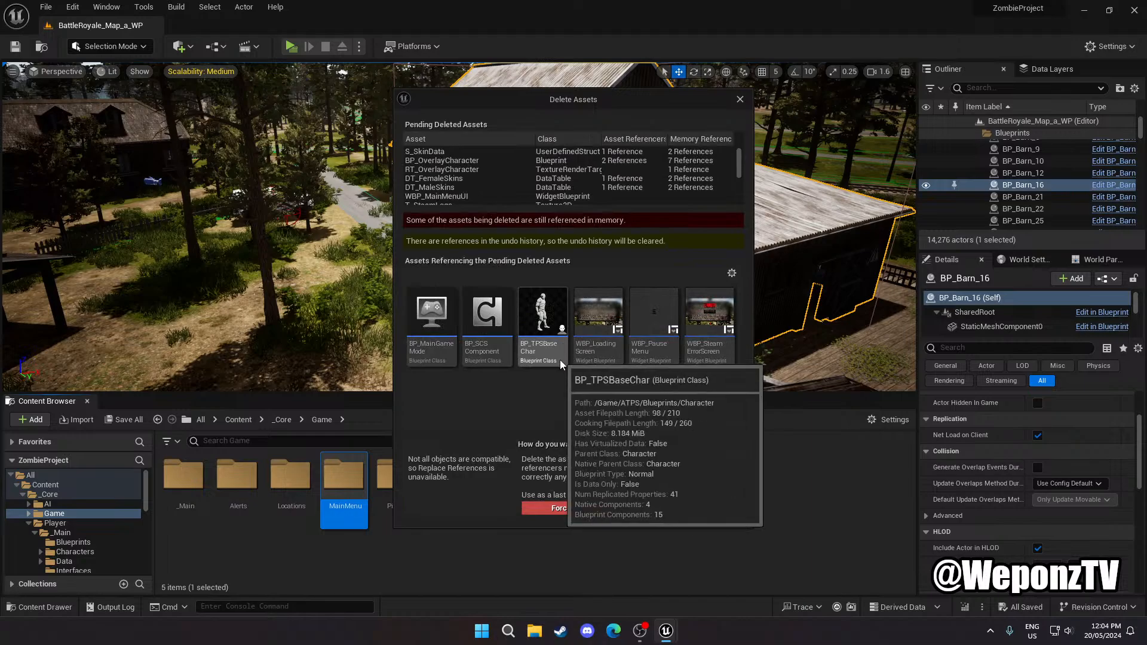
{"action": "left_click", "coordinate": [569, 508]}
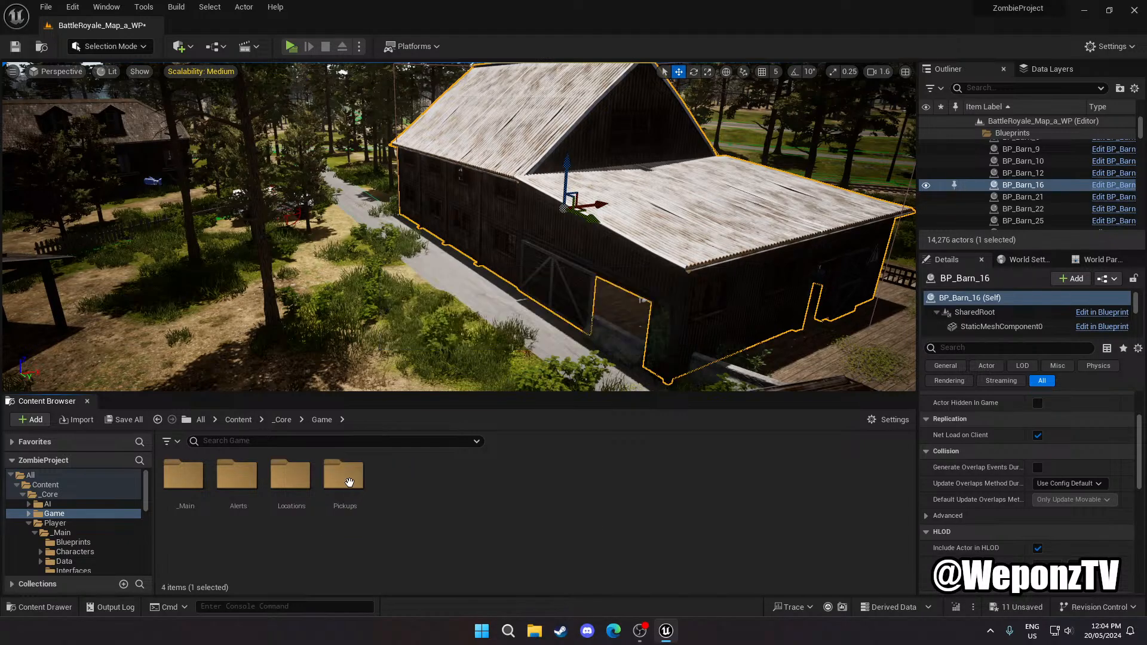
Return to the root Content folder, then save the current level and all other unsaved assets
{"action": "left_click", "coordinate": [233, 419]}
{"action": "left_click", "coordinate": [45, 6]}
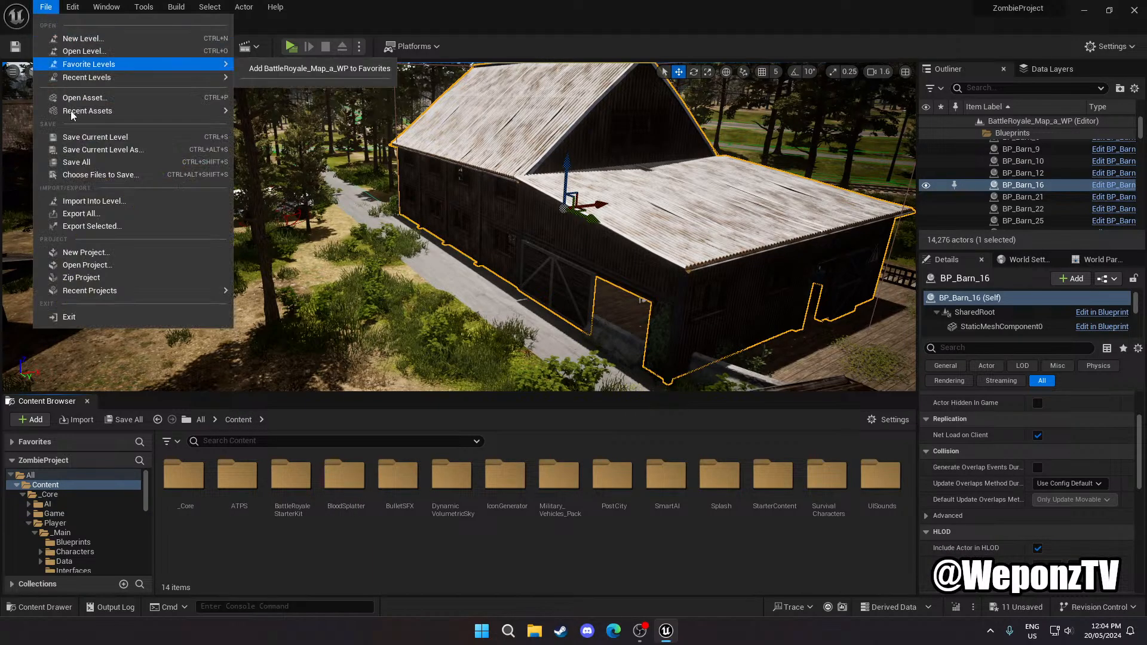
{"action": "left_click", "coordinate": [120, 136]}
{"action": "left_click", "coordinate": [47, 8]}
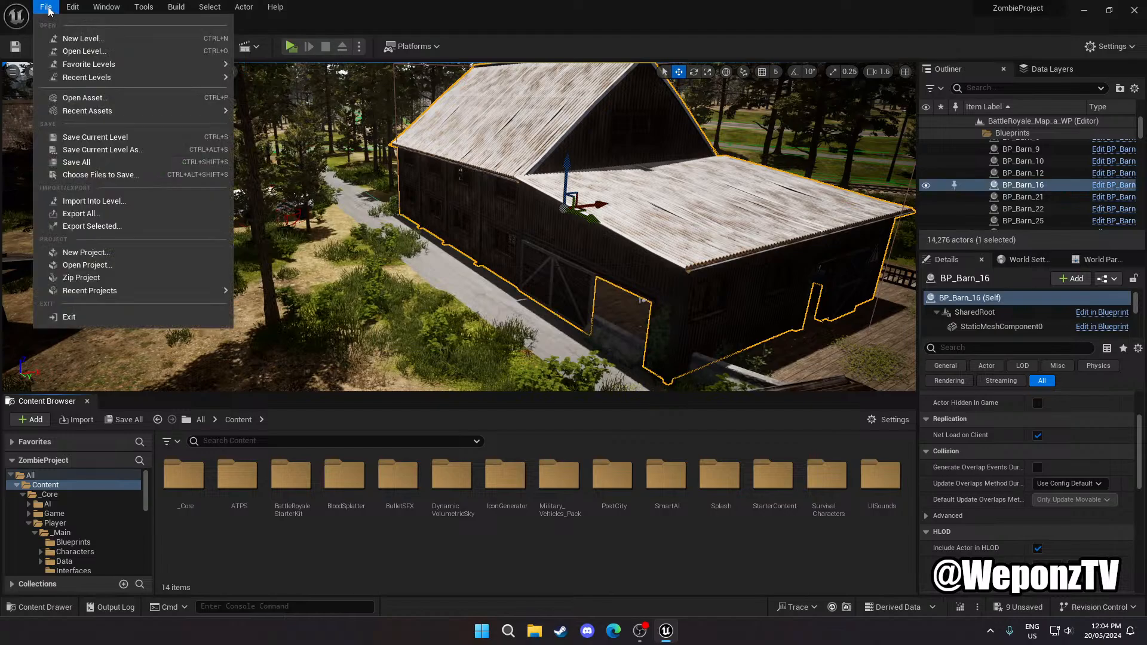
{"action": "left_click", "coordinate": [79, 165]}
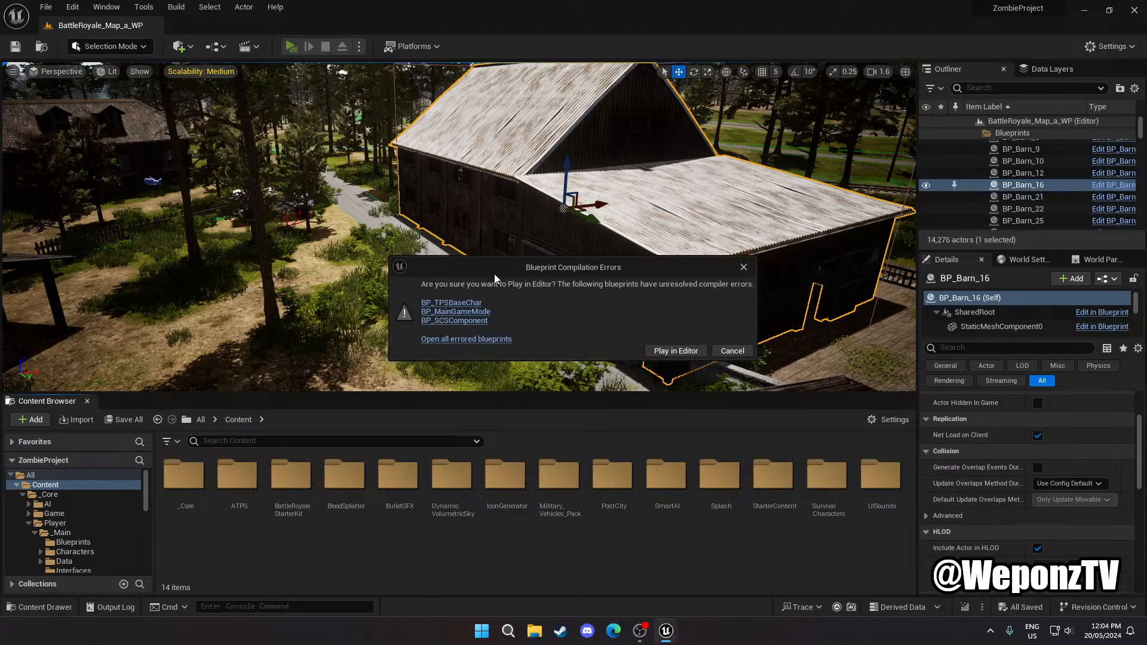
Open the blueprints with compile errors: BP_TPSBaseChar, BP_MainGameMode and BP_SCSComponent
{"action": "left_click", "coordinate": [464, 305]}
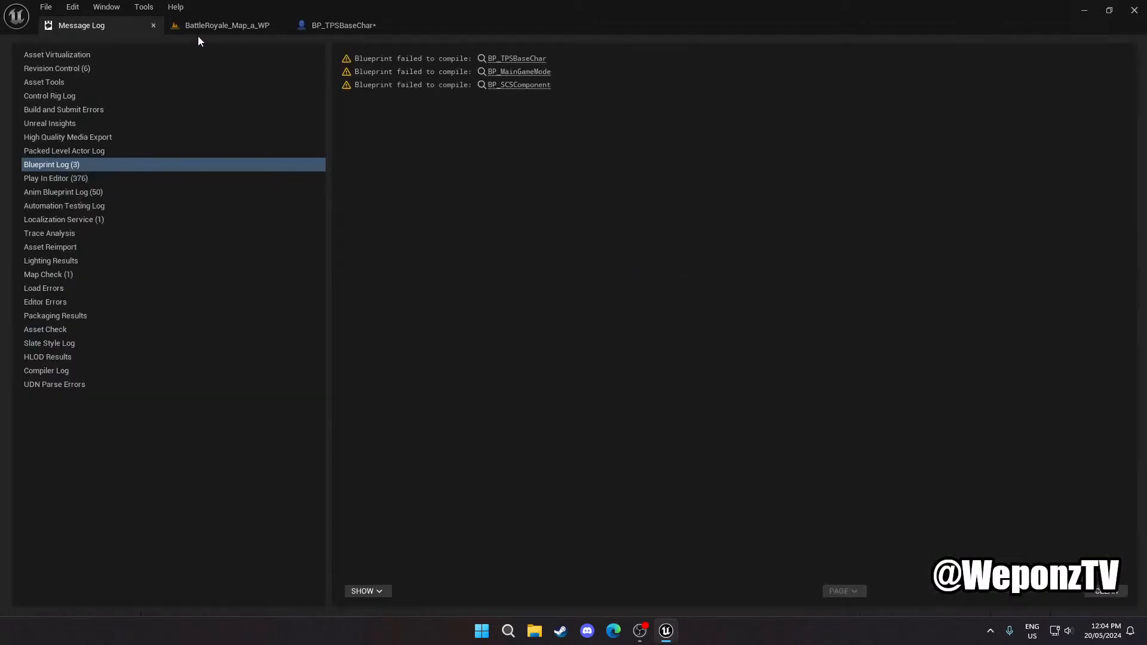
{"action": "left_click", "coordinate": [539, 73]}
{"action": "left_click", "coordinate": [129, 24]}
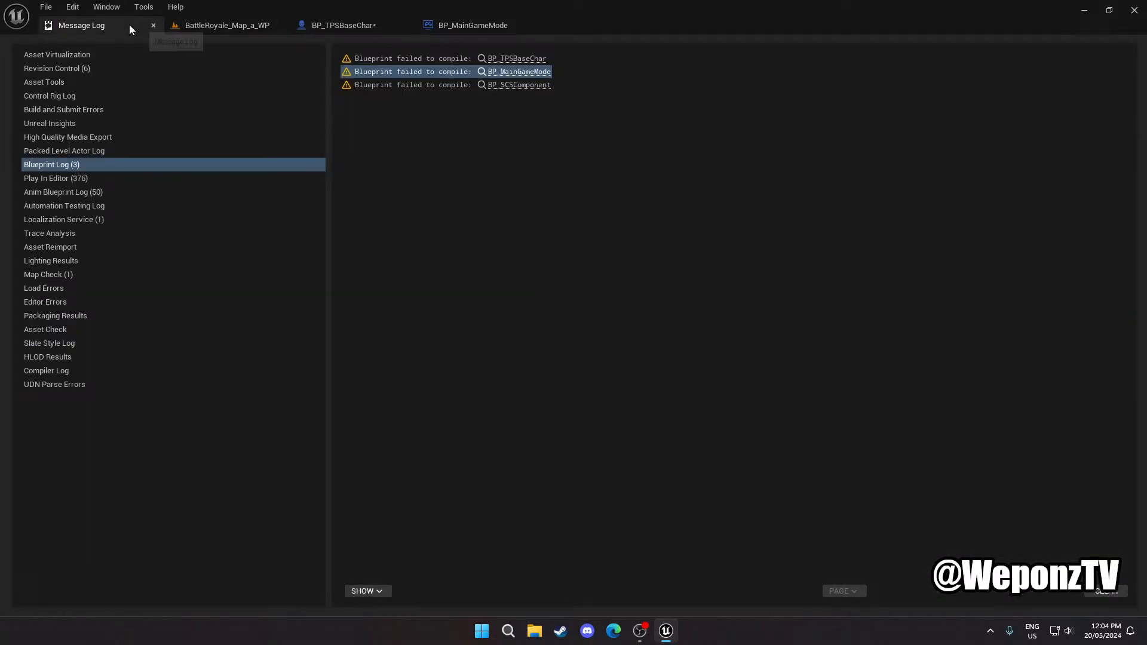
{"action": "left_click", "coordinate": [502, 85]}
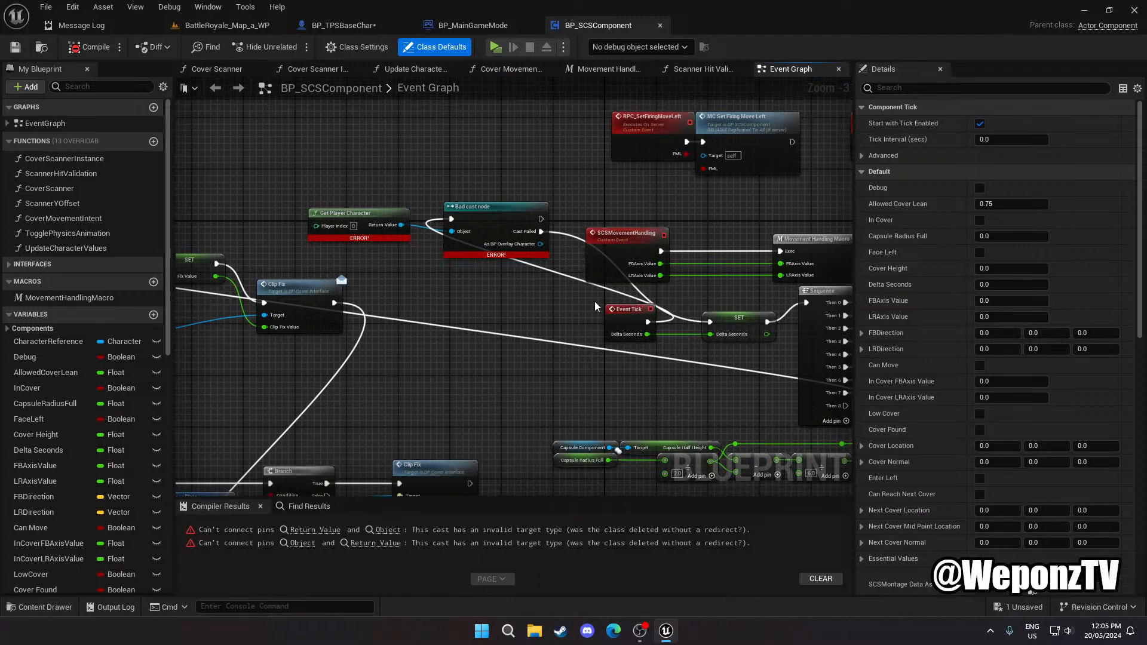
Move Get Player Character and the bad cast node aside and connect Event Tick directly to the Delta Seconds setter
{"action": "left_click_drag", "start_coordinate": [482, 252], "coordinate": [388, 202]}
{"action": "left_click_drag", "start_coordinate": [481, 216], "coordinate": [442, 184]}
{"action": "left_click_drag", "start_coordinate": [649, 323], "coordinate": [710, 324]}
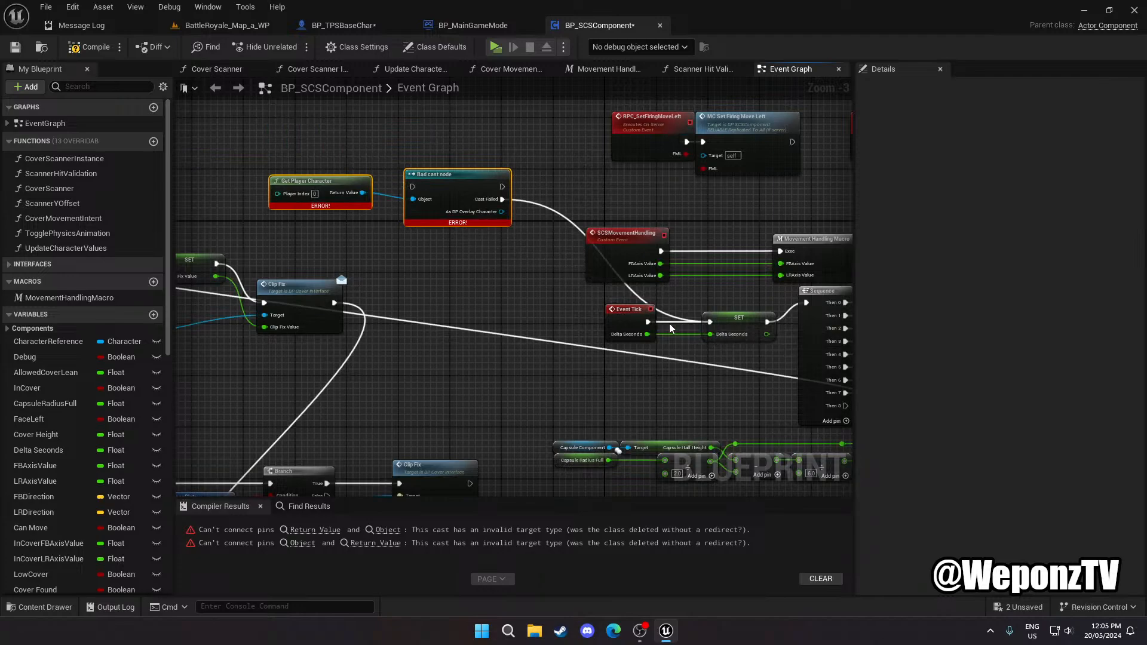
Delete the bad cast node and Get Player Character from BP_SCSComponent, then compile, save and close the blueprint
{"action": "left_click_drag", "start_coordinate": [525, 262], "coordinate": [454, 180]}
{"action": "key", "text": "Delete"}
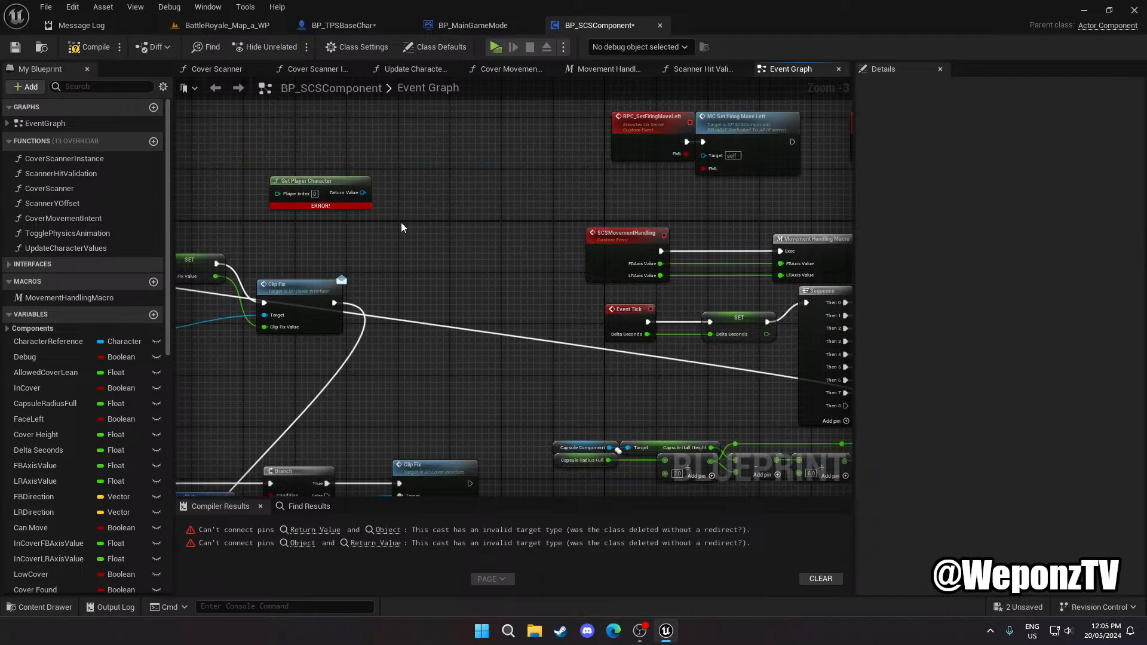
{"action": "left_click", "coordinate": [323, 190]}
{"action": "key", "text": "Delete"}
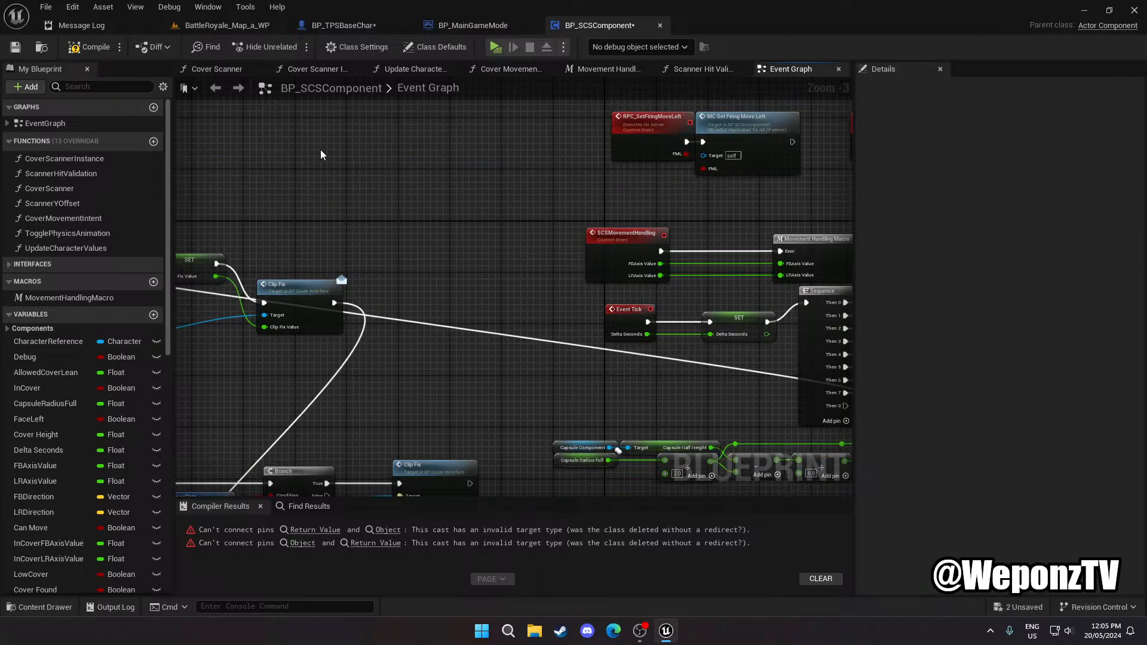
{"action": "left_click", "coordinate": [17, 50]}
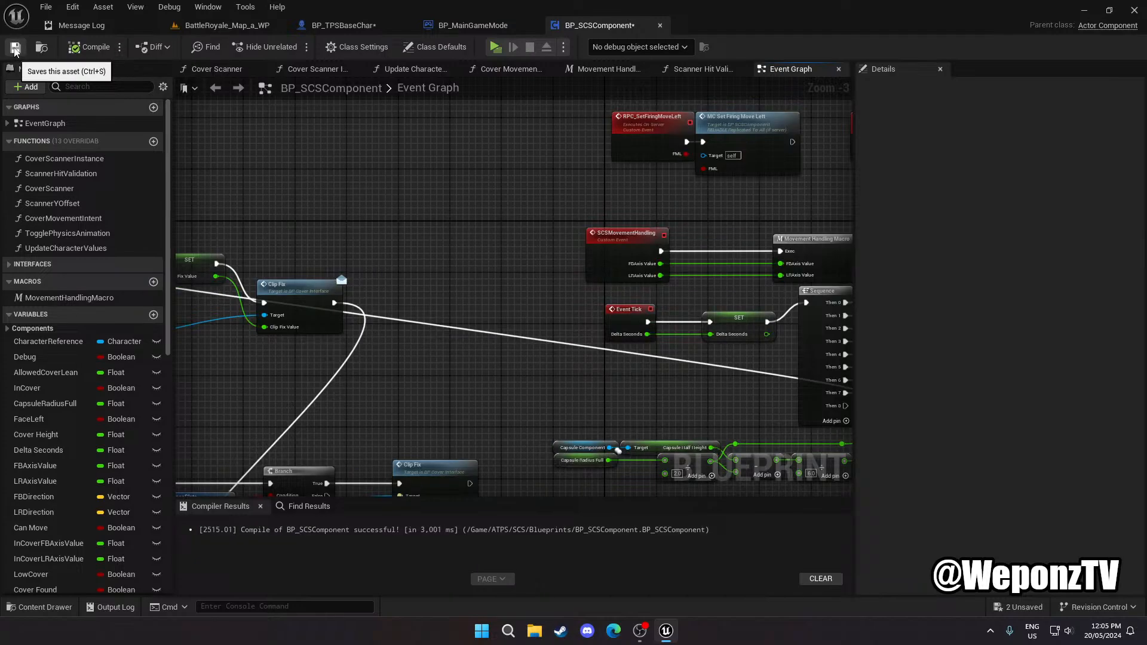
{"action": "left_click", "coordinate": [660, 25]}
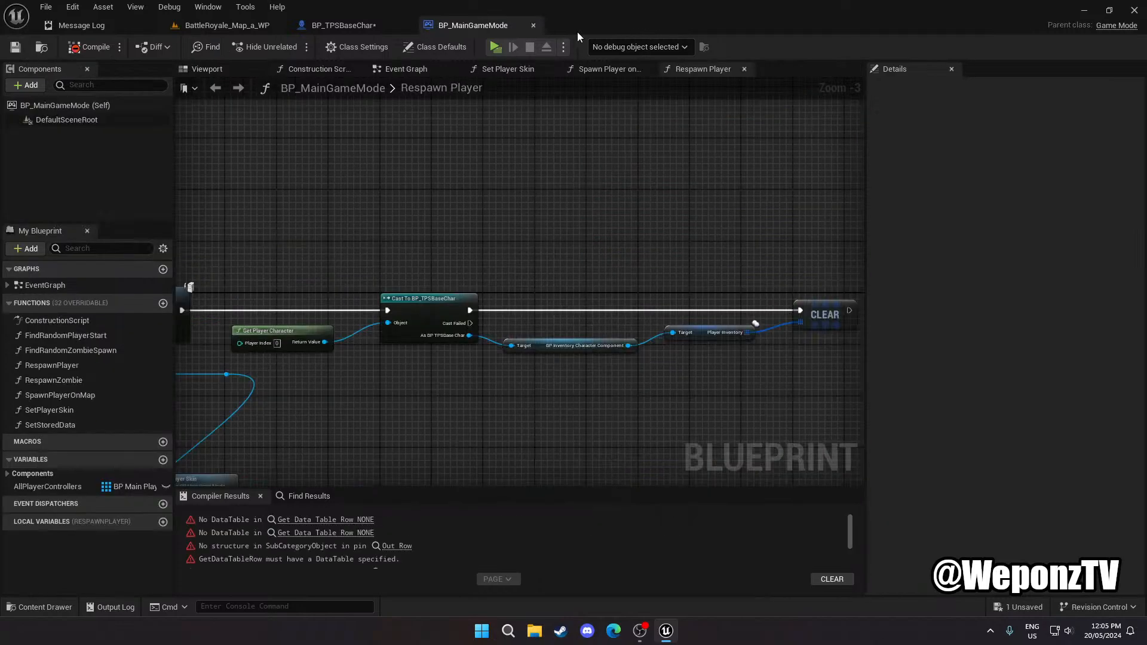
Examine BP_MainGameMode's Respawn Player, Event Graph and Set Player Skin graphs and the data table choices of the failing row node
{"action": "scroll", "coordinate": [525, 171], "scroll_direction": "down", "scroll_amount": 3}
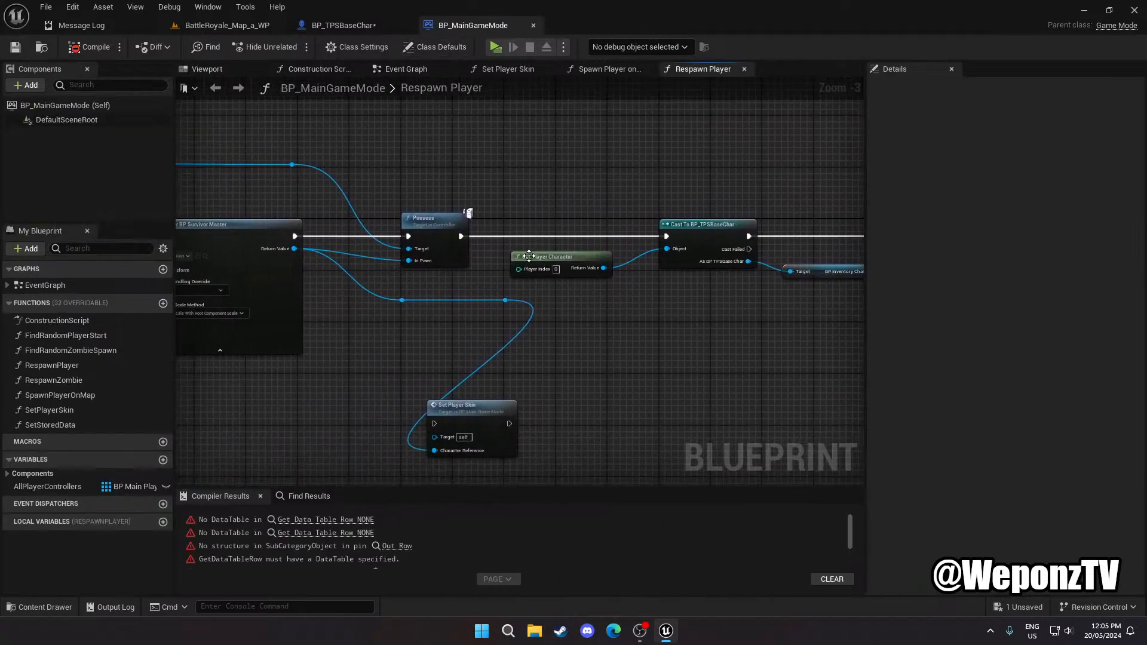
{"action": "right_click_drag", "start_coordinate": [586, 339], "coordinate": [705, 342]}
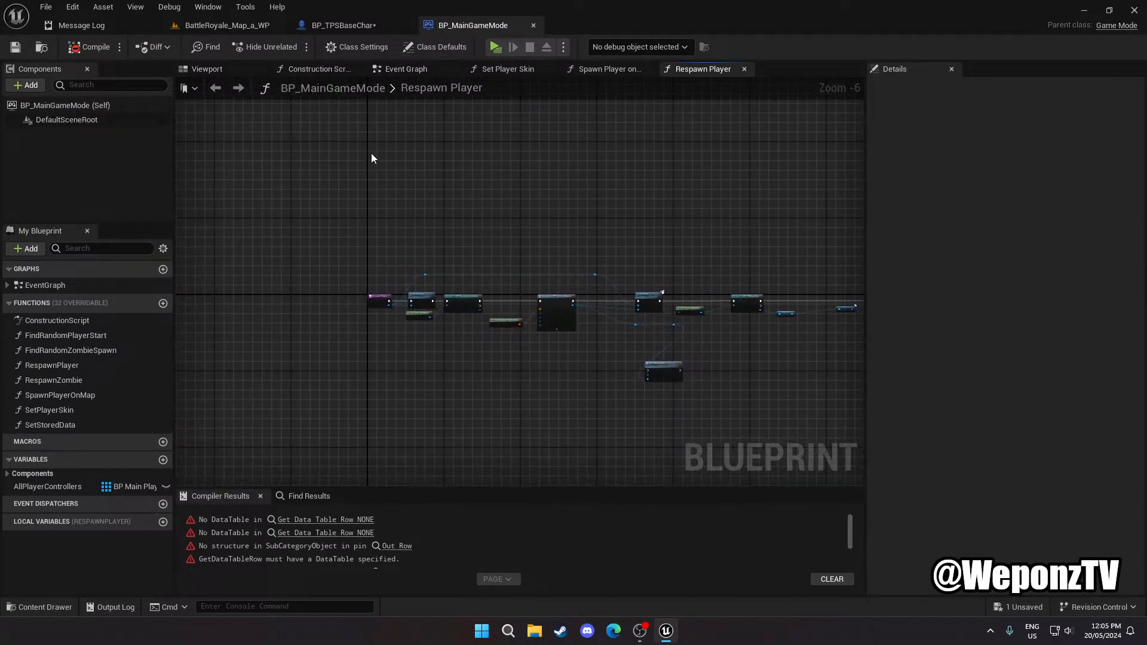
{"action": "left_click", "coordinate": [404, 68]}
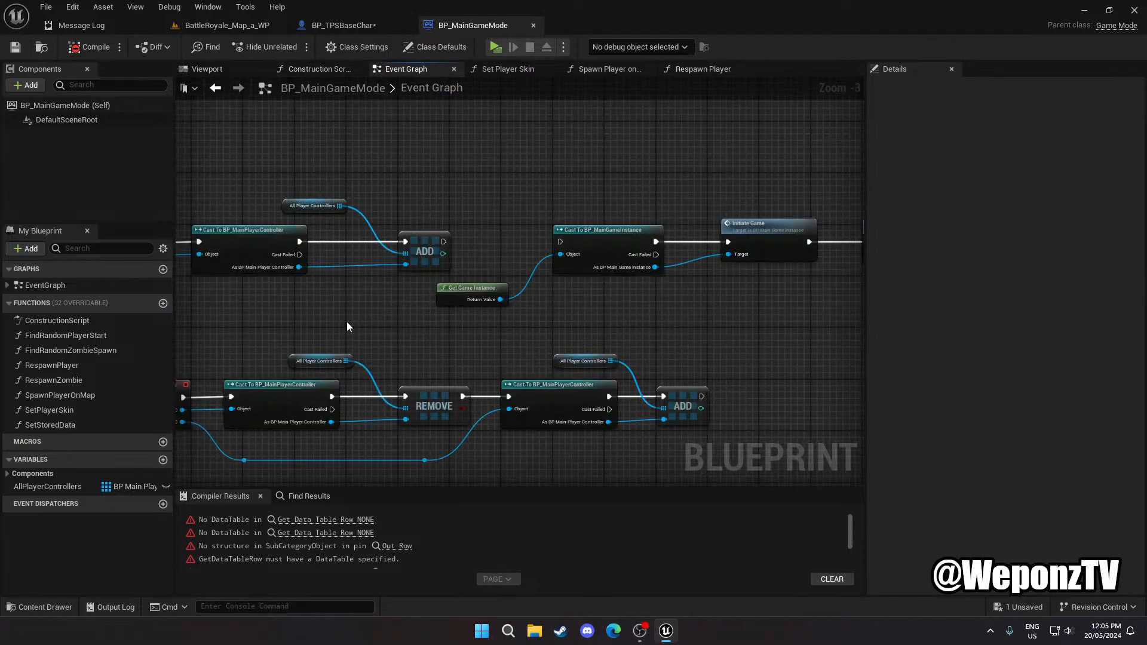
{"action": "right_click_drag", "start_coordinate": [348, 326], "coordinate": [538, 114]}
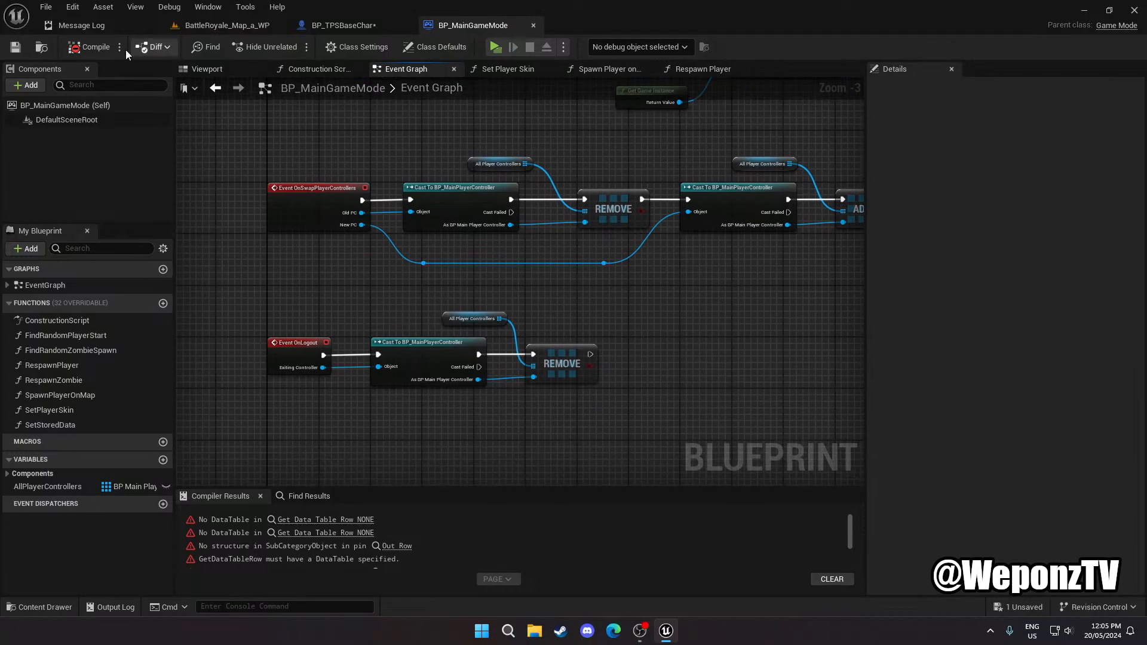
{"action": "left_click", "coordinate": [325, 521]}
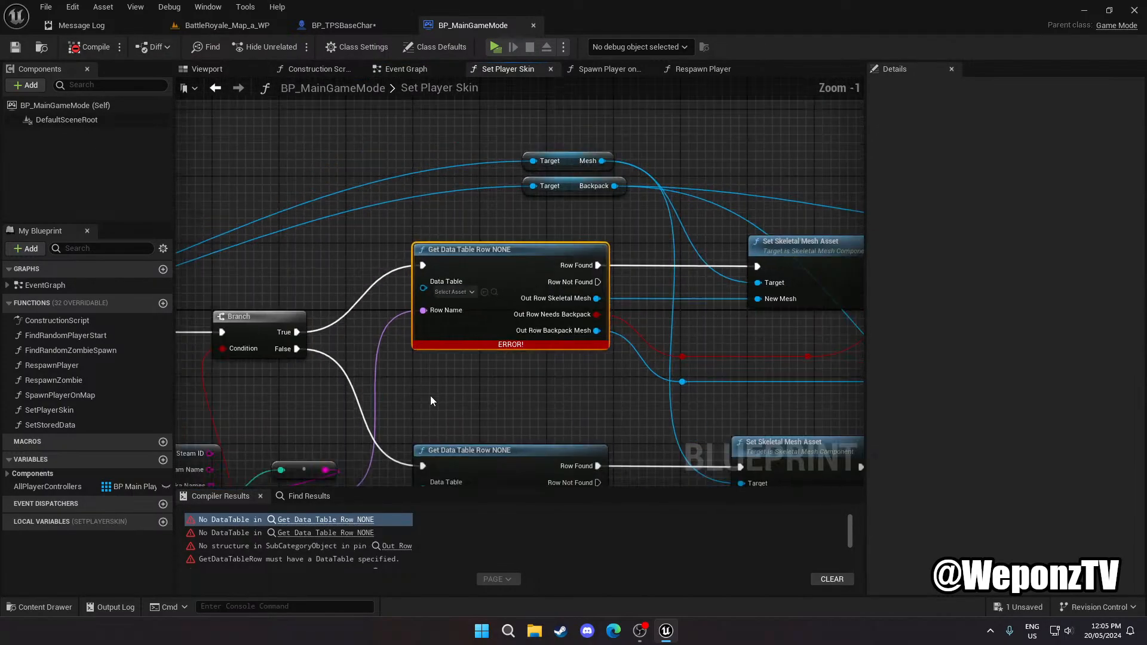
{"action": "right_click_drag", "start_coordinate": [430, 396], "coordinate": [586, 257]}
{"action": "left_click", "coordinate": [611, 158]}
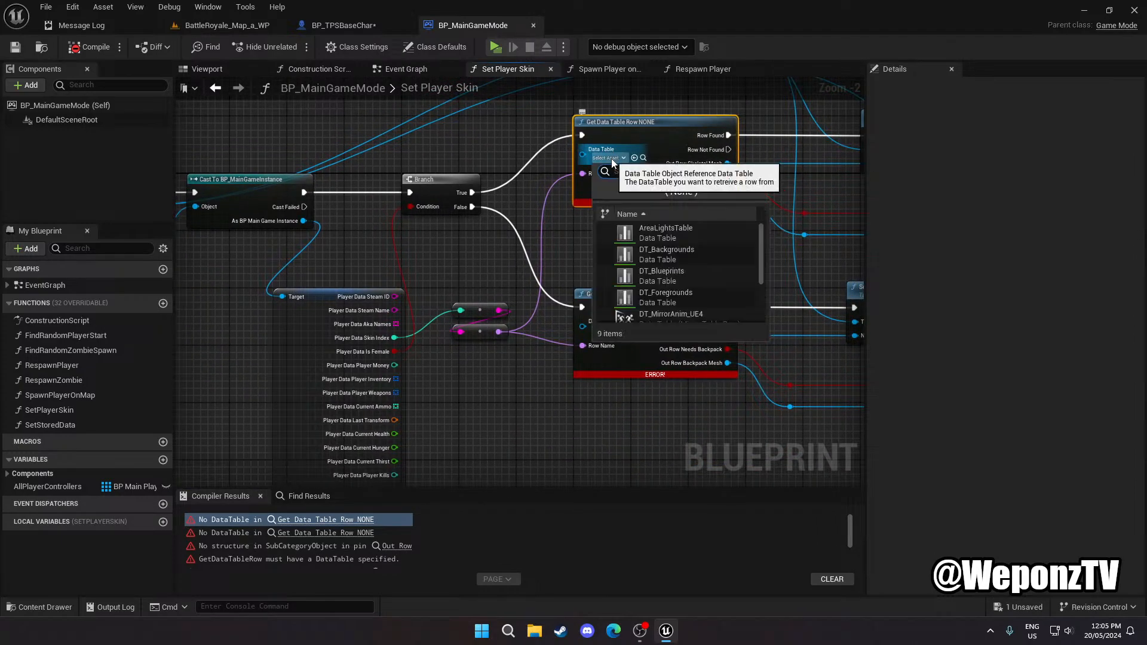
{"action": "left_click", "coordinate": [612, 161]}
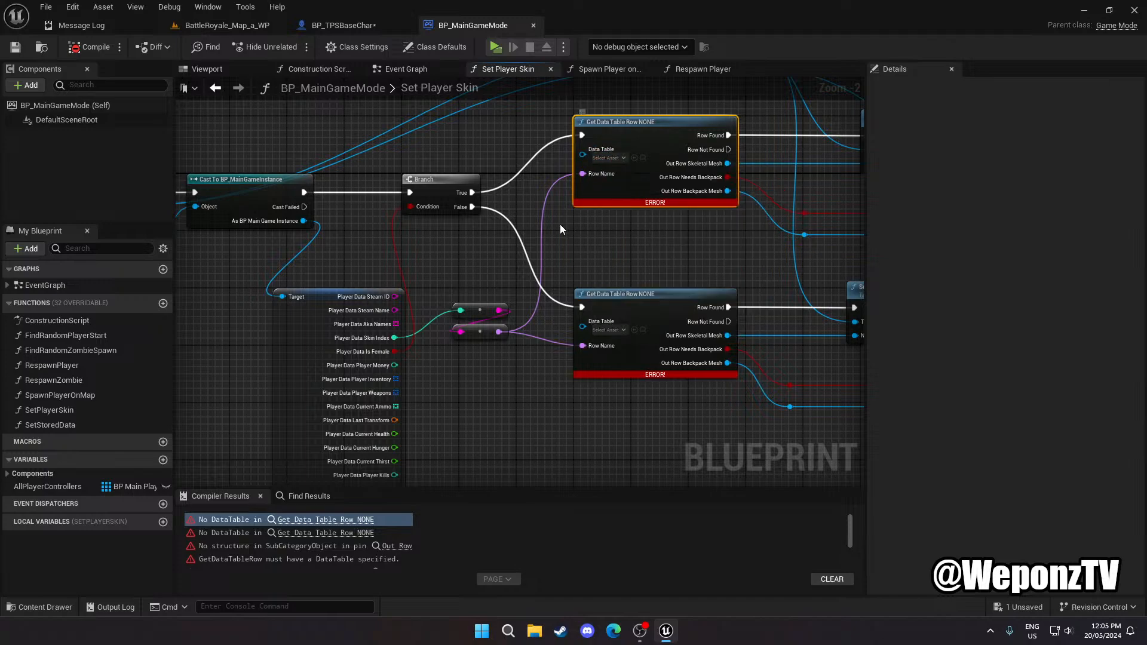
{"action": "right_click_drag", "start_coordinate": [542, 248], "coordinate": [442, 286]}
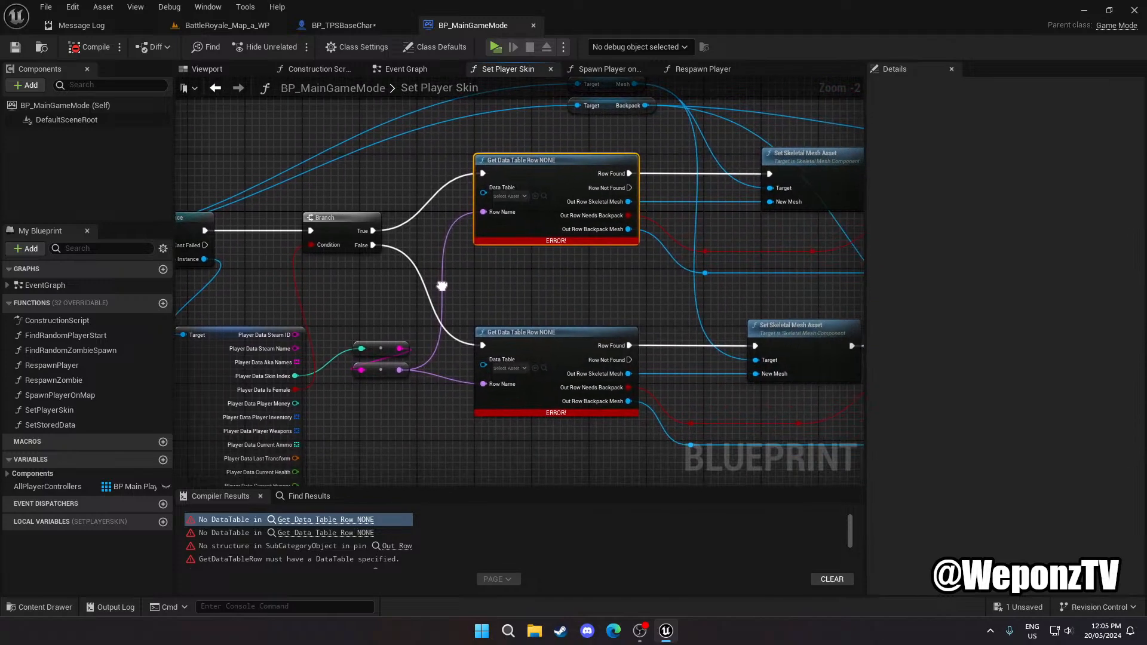
{"action": "left_click", "coordinate": [514, 196]}
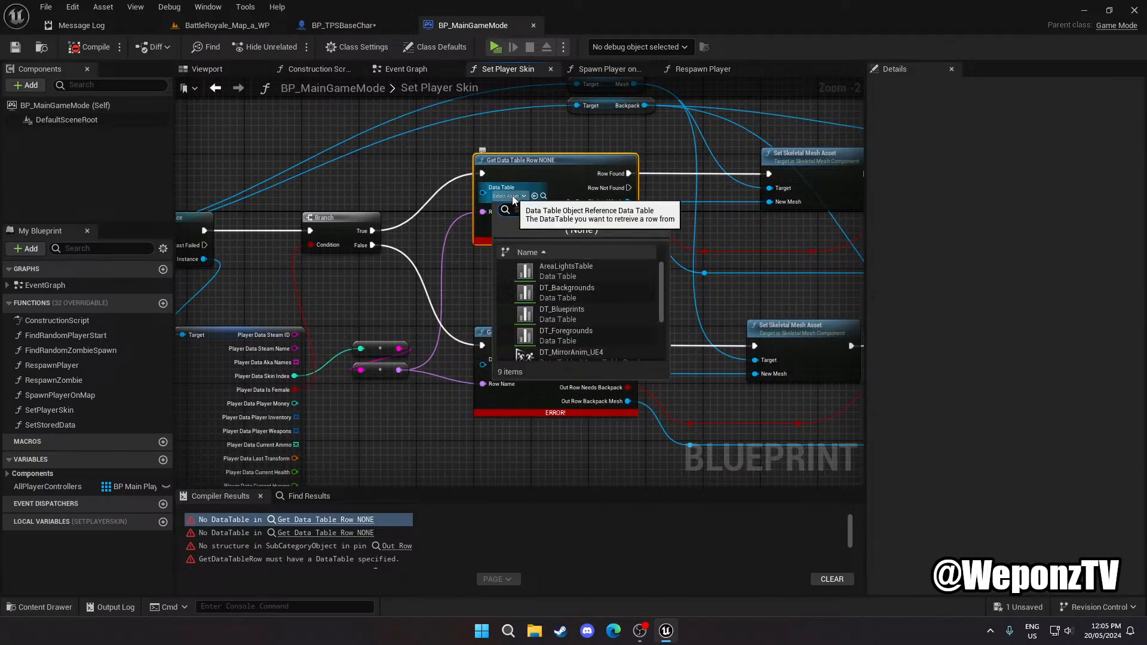
{"action": "left_click", "coordinate": [514, 197]}
Delete both Get Data Table Row NONE nodes from Set Player Skin, then compile, save and close BP_MainGameMode
{"action": "scroll", "coordinate": [565, 318], "scroll_direction": "down", "scroll_amount": 3}
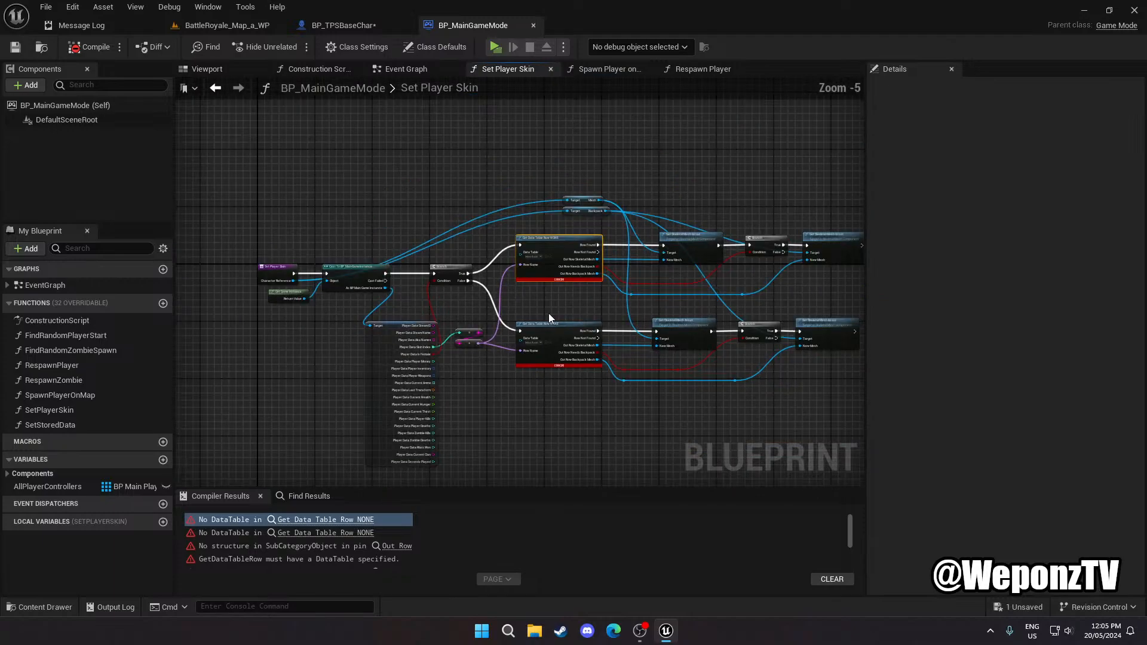
{"action": "right_click_drag", "start_coordinate": [547, 310], "coordinate": [484, 282]}
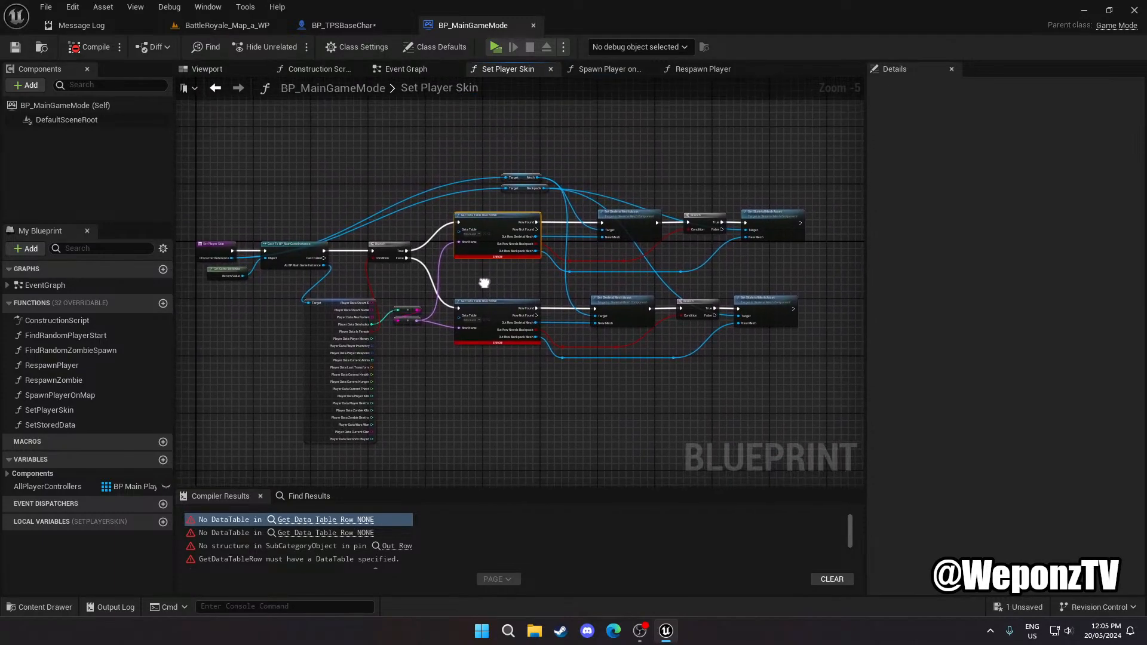
{"action": "left_click_drag", "start_coordinate": [494, 397], "coordinate": [490, 251]}
{"action": "key", "text": "Delete"}
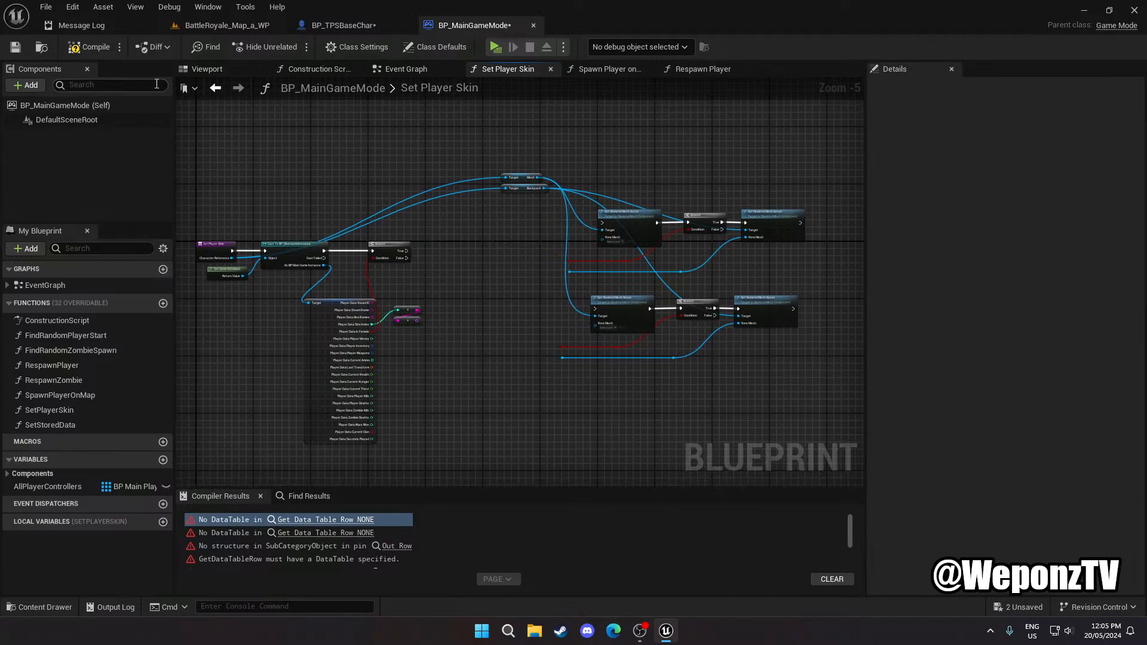
{"action": "left_click", "coordinate": [78, 48]}
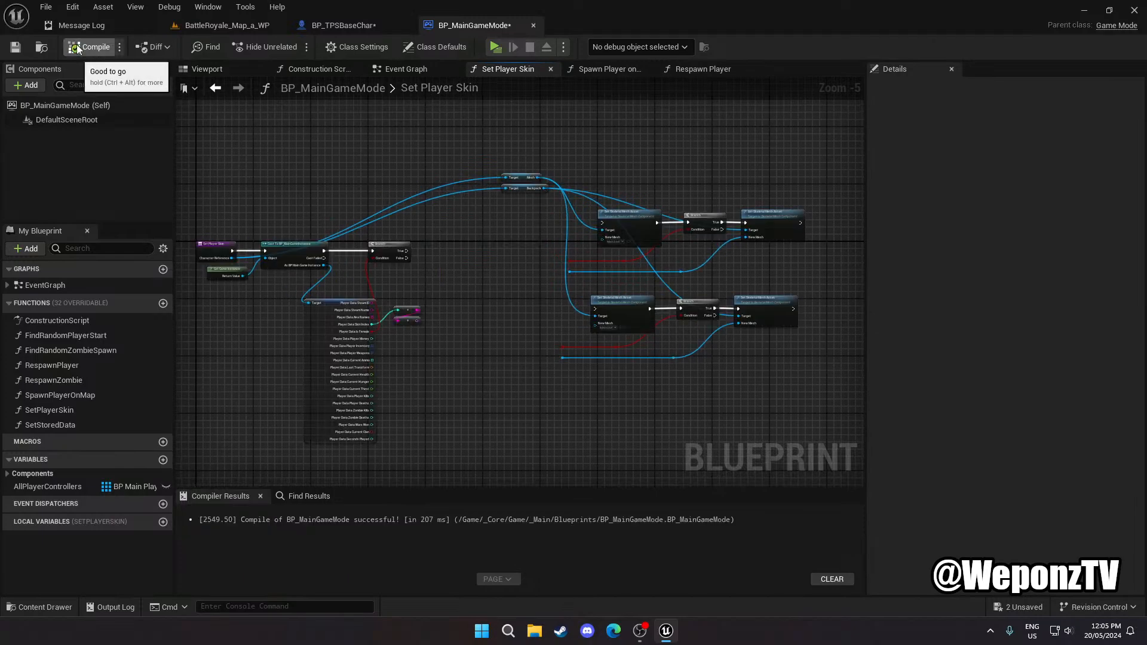
{"action": "left_click", "coordinate": [15, 48]}
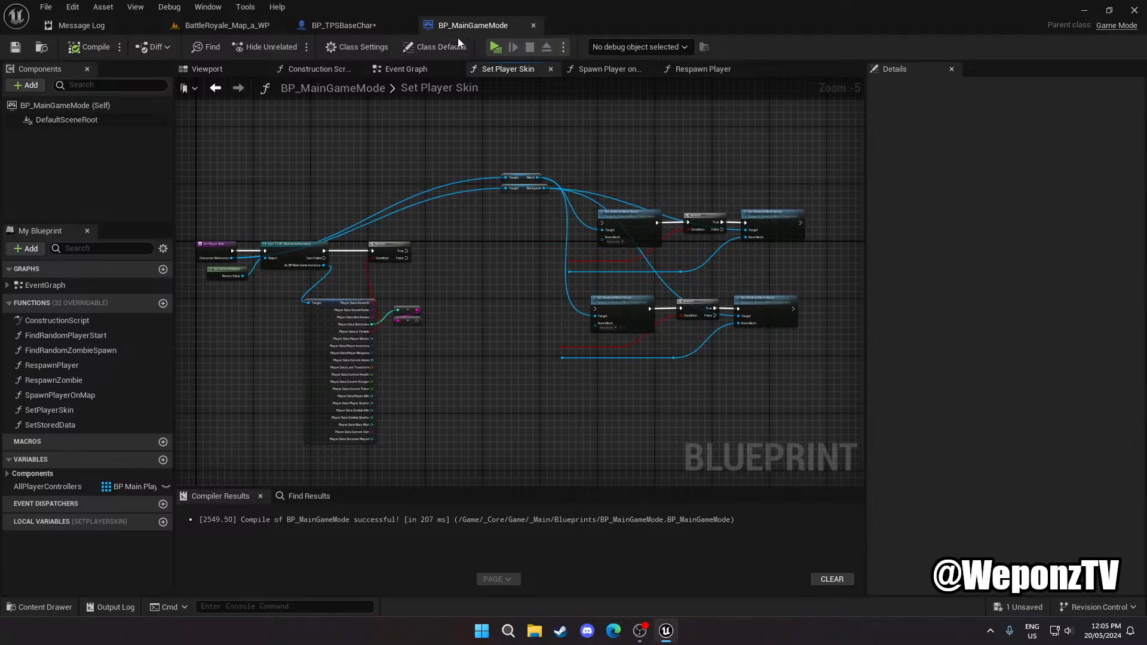
{"action": "left_click", "coordinate": [534, 26]}
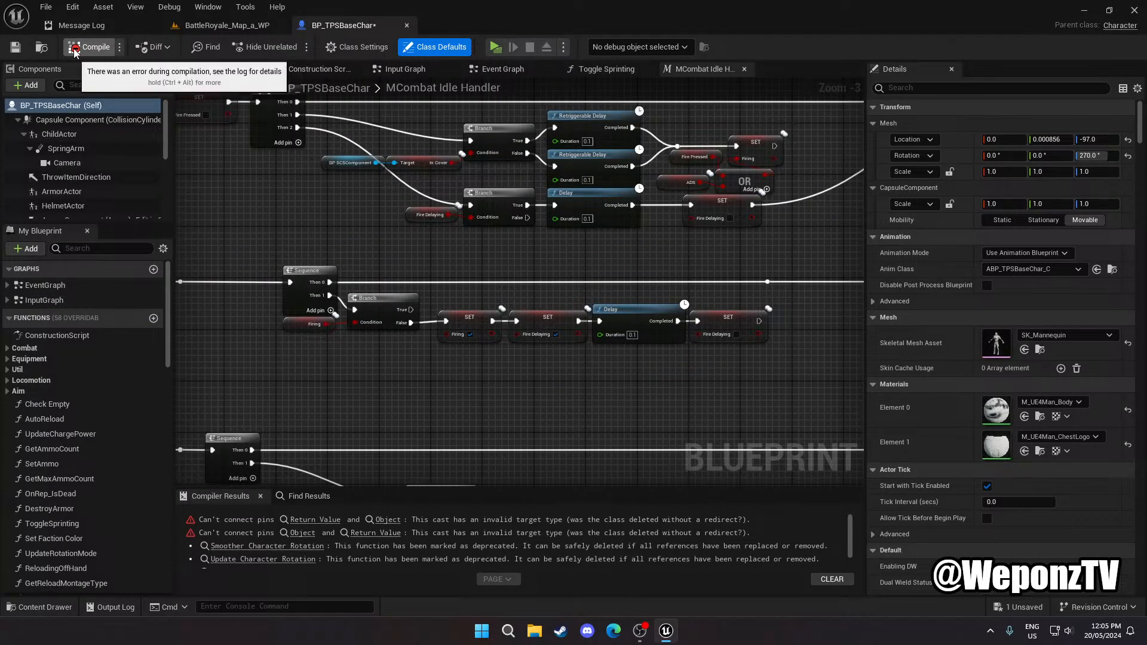
Delete Get Player Character and the bad cast node above Event Tick in BP_TPSBaseChar's Event Graph
{"action": "left_click", "coordinate": [13, 50]}
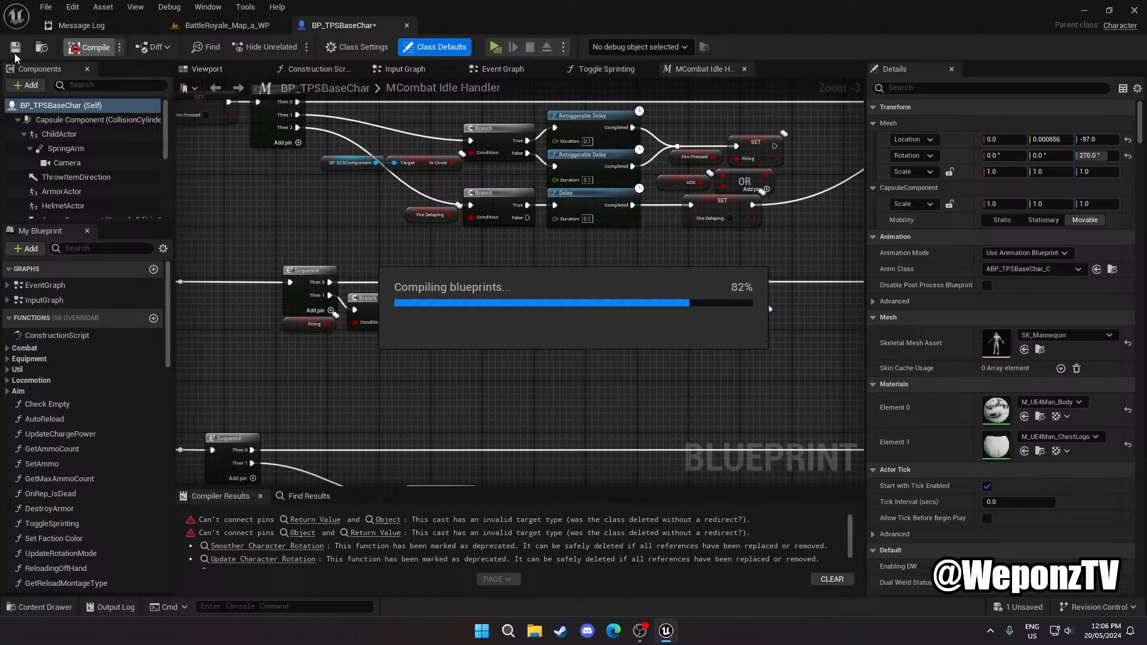
{"action": "left_click", "coordinate": [388, 520]}
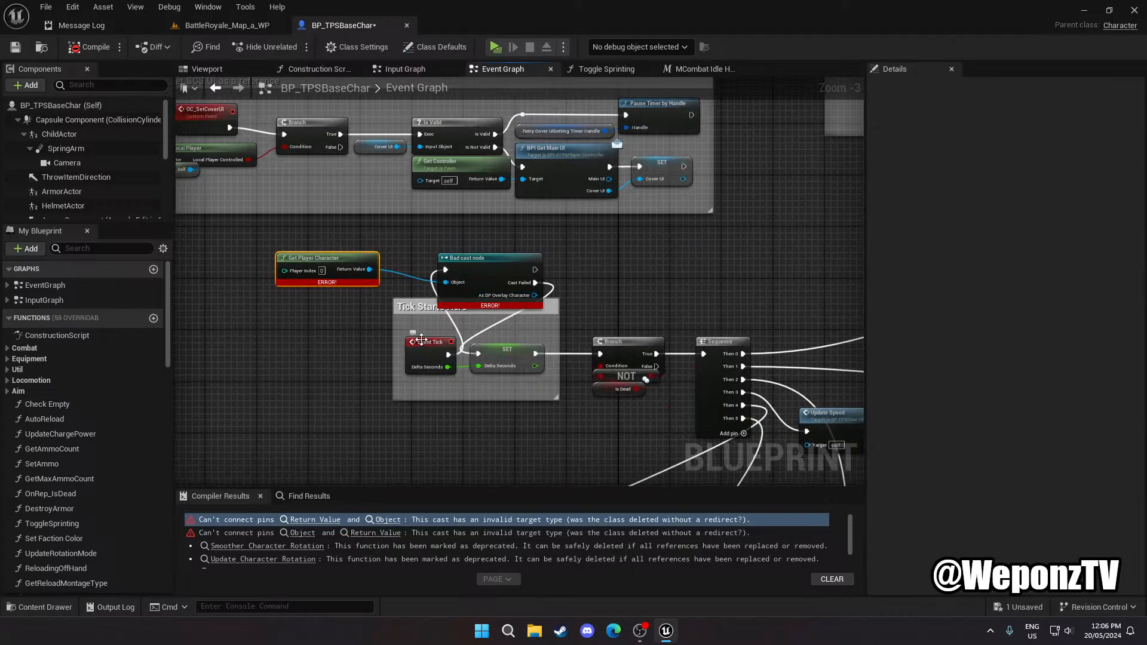
{"action": "left_click_drag", "start_coordinate": [639, 278], "coordinate": [305, 248]}
{"action": "key", "text": "Delete"}
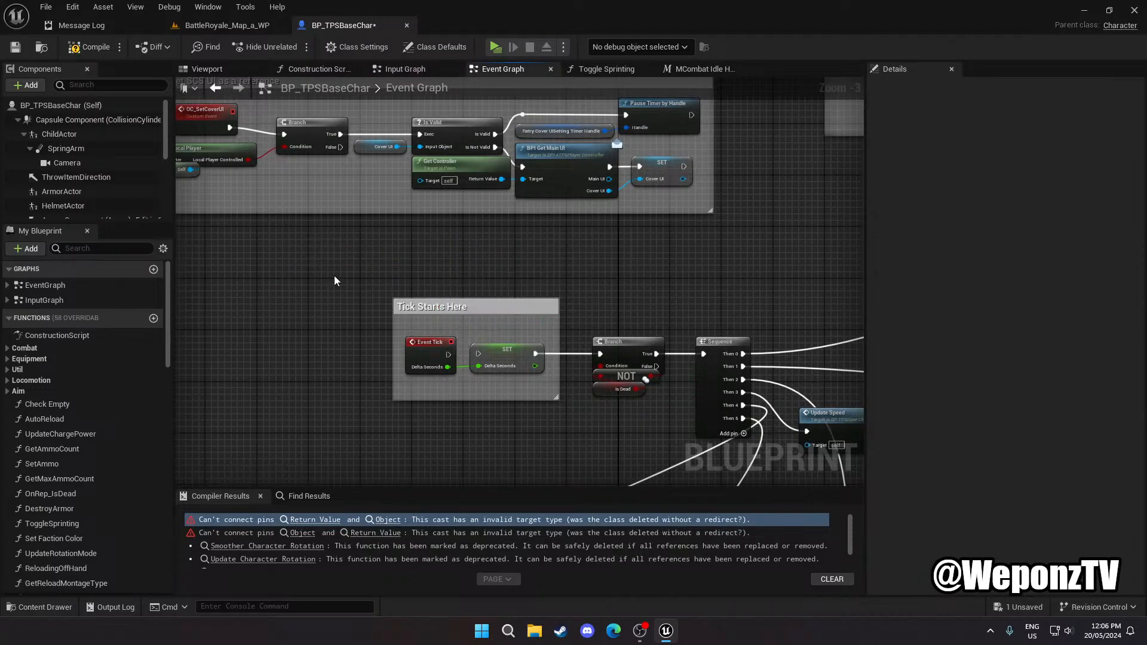
Connect Event Tick's execution output to the Delta Seconds SET node, then compile, save and close BP_TPSBaseChar and the Message Log
{"action": "left_click_drag", "start_coordinate": [449, 355], "coordinate": [478, 354]}
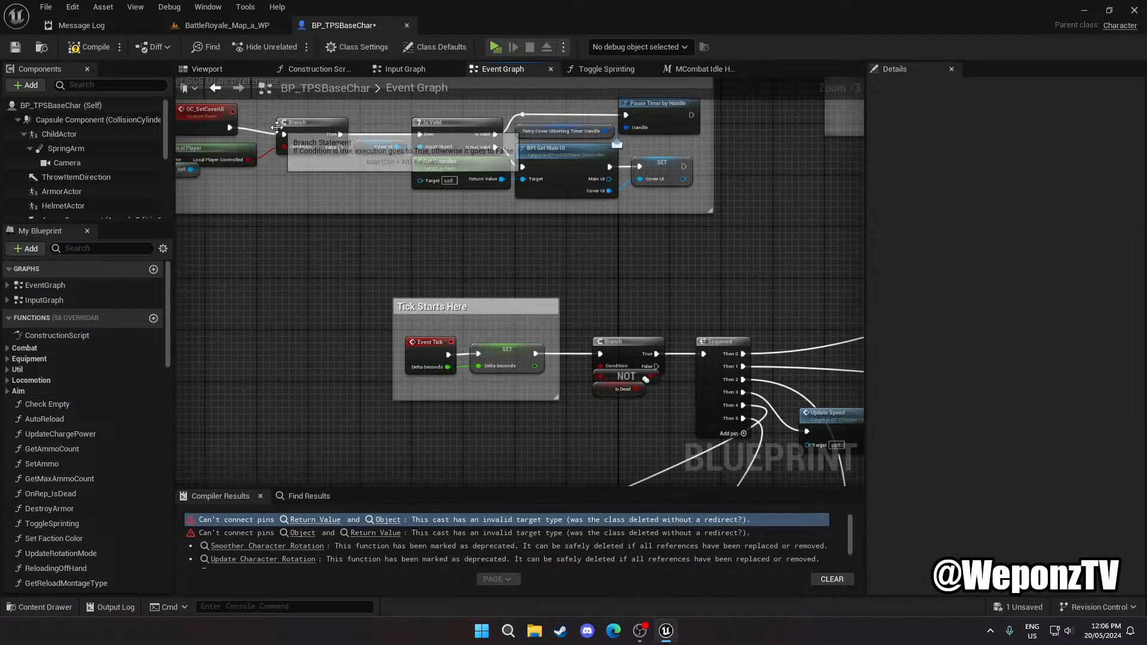
{"action": "left_click", "coordinate": [12, 51]}
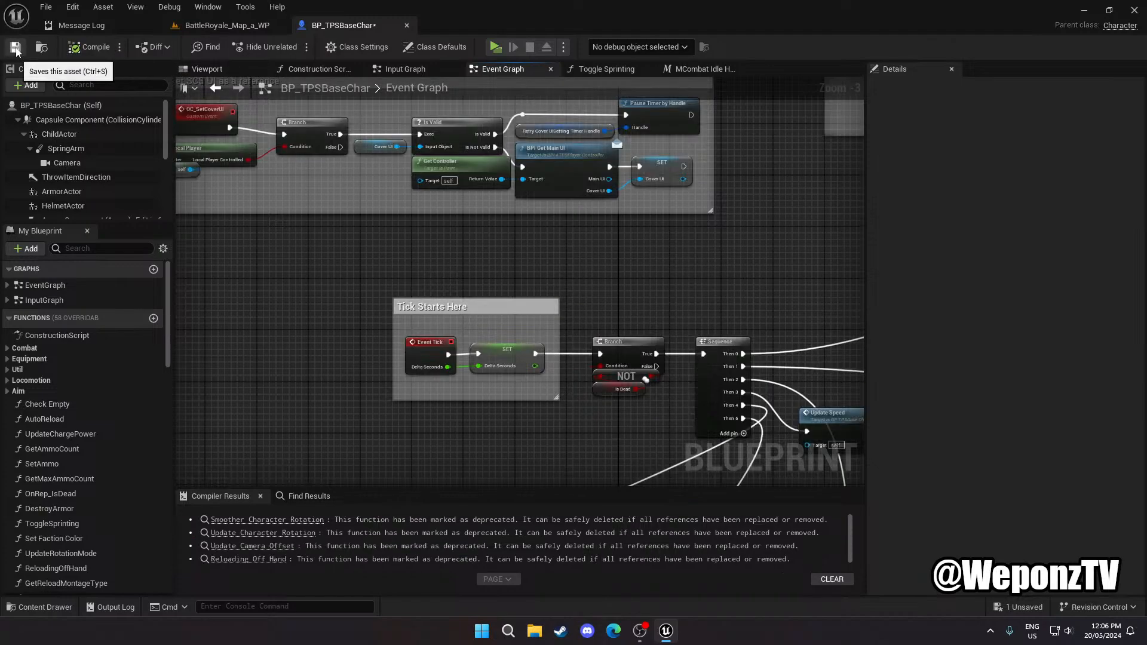
{"action": "left_click", "coordinate": [15, 48]}
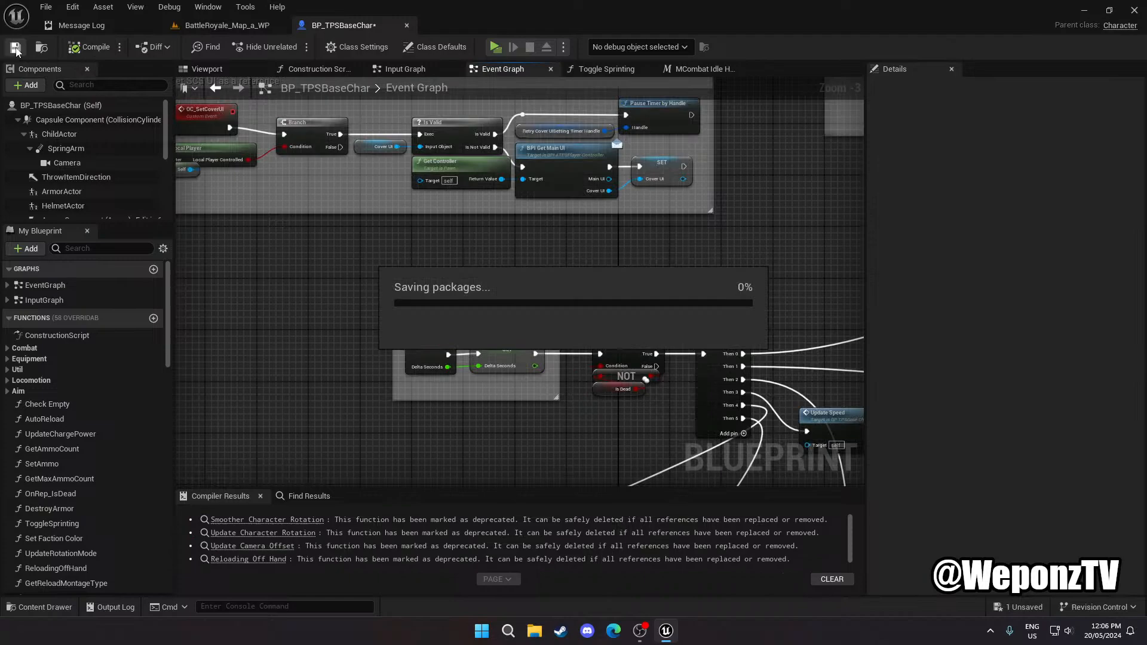
{"action": "left_click", "coordinate": [407, 25]}
{"action": "left_click", "coordinate": [153, 25]}
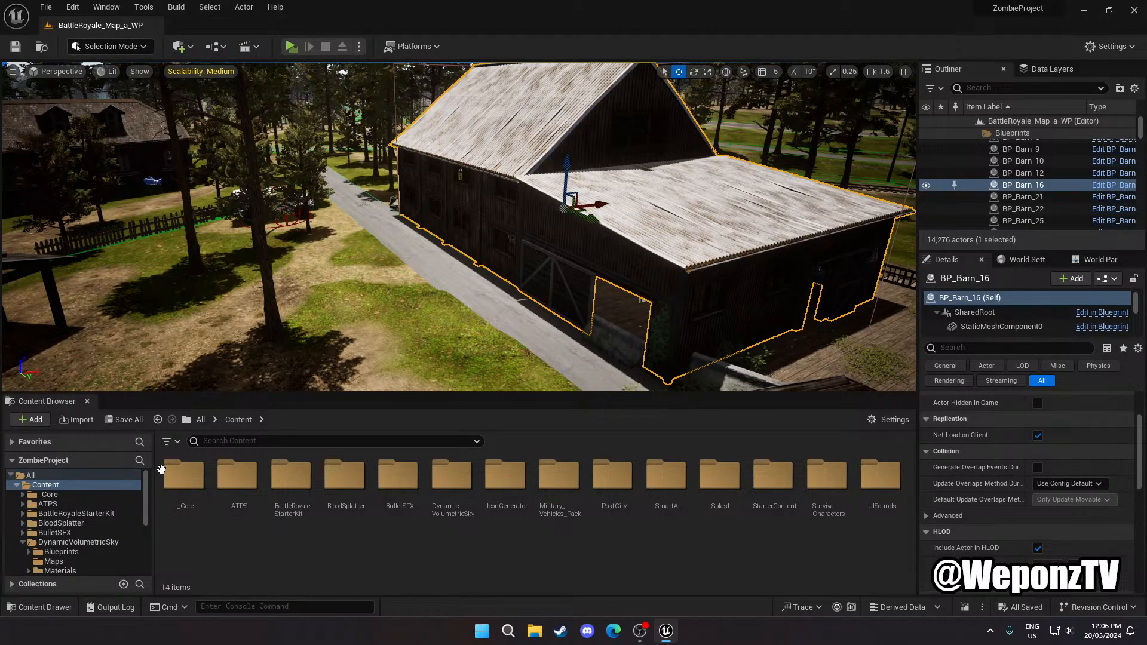
Open BP_MainGameMode from _Core/Game/_Main/Blueprints and delete its SetPlayerSkin function even though it is in use
{"action": "double_click", "coordinate": [183, 476]}
{"action": "double_click", "coordinate": [237, 476]}
{"action": "double_click", "coordinate": [188, 497]}
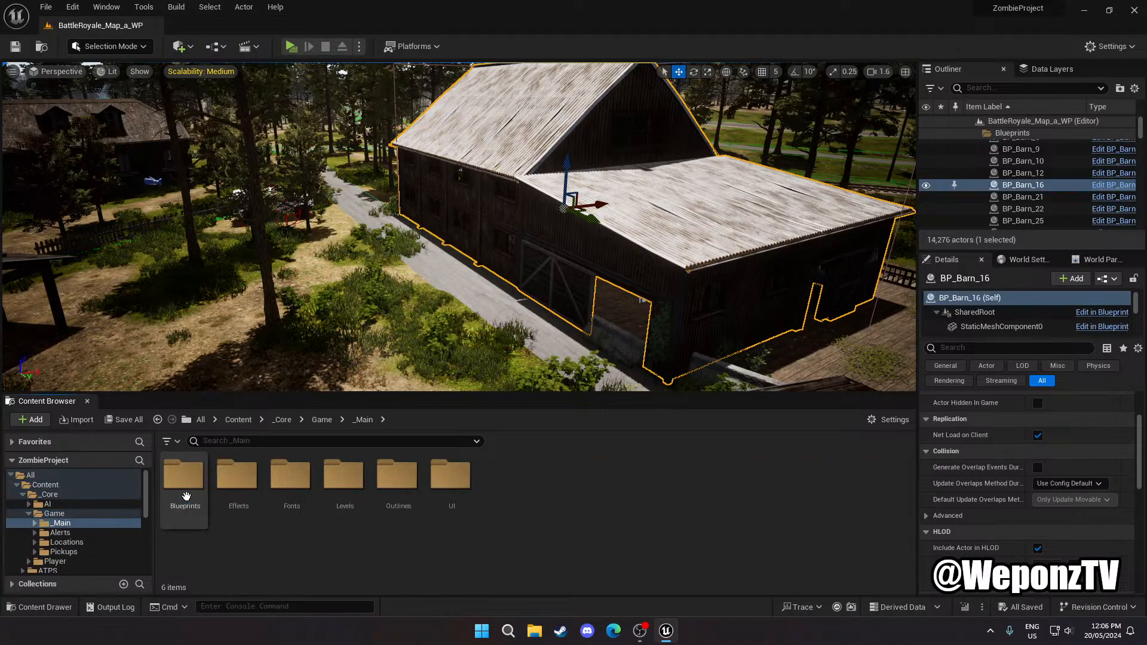
{"action": "double_click", "coordinate": [185, 487]}
{"action": "double_click", "coordinate": [245, 487]}
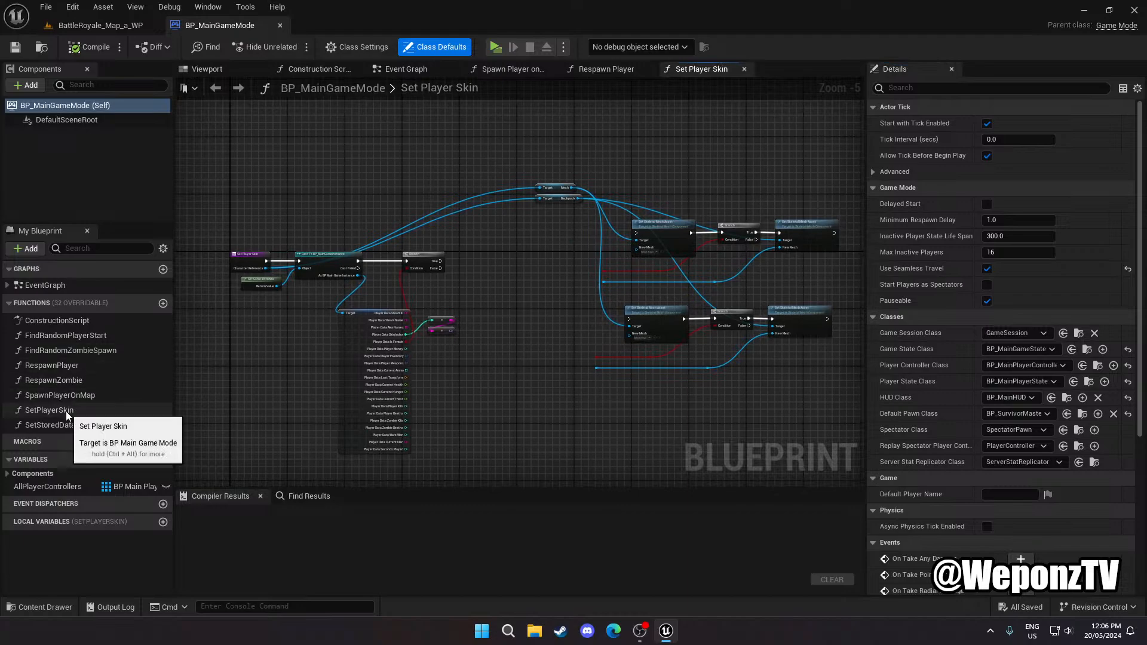
{"action": "right_click", "coordinate": [66, 410]}
{"action": "left_click", "coordinate": [107, 510]}
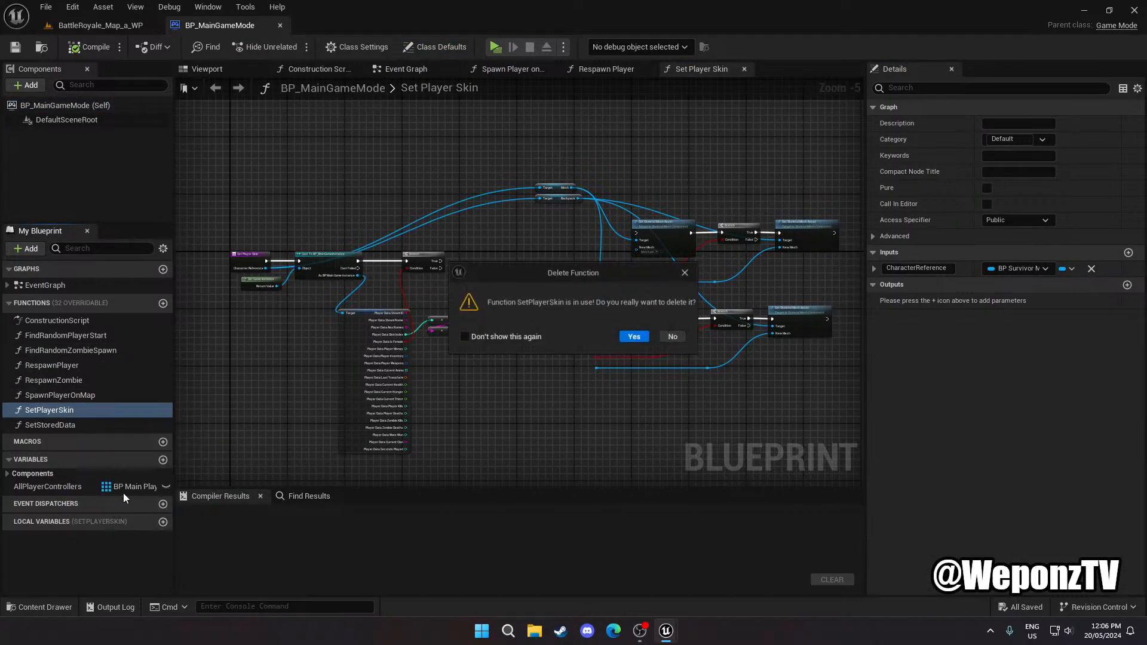
{"action": "left_click", "coordinate": [633, 338]}
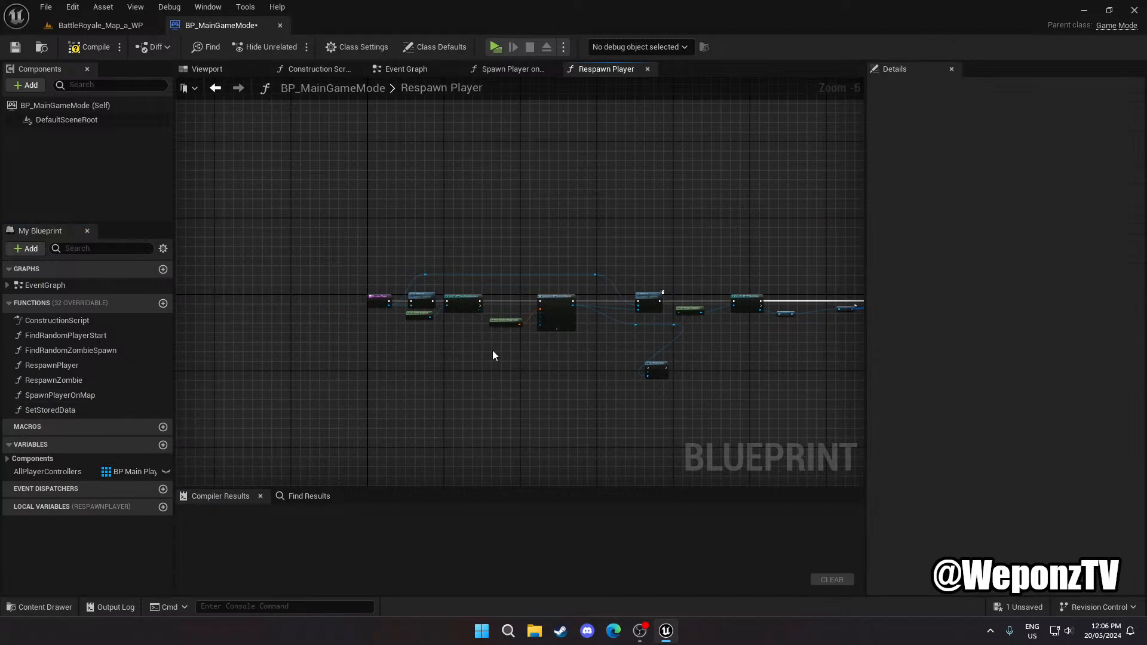
Compile, save and close BP_MainGameMode, then return to the root Content folder
{"action": "scroll", "coordinate": [389, 299], "scroll_direction": "up", "scroll_amount": 2}
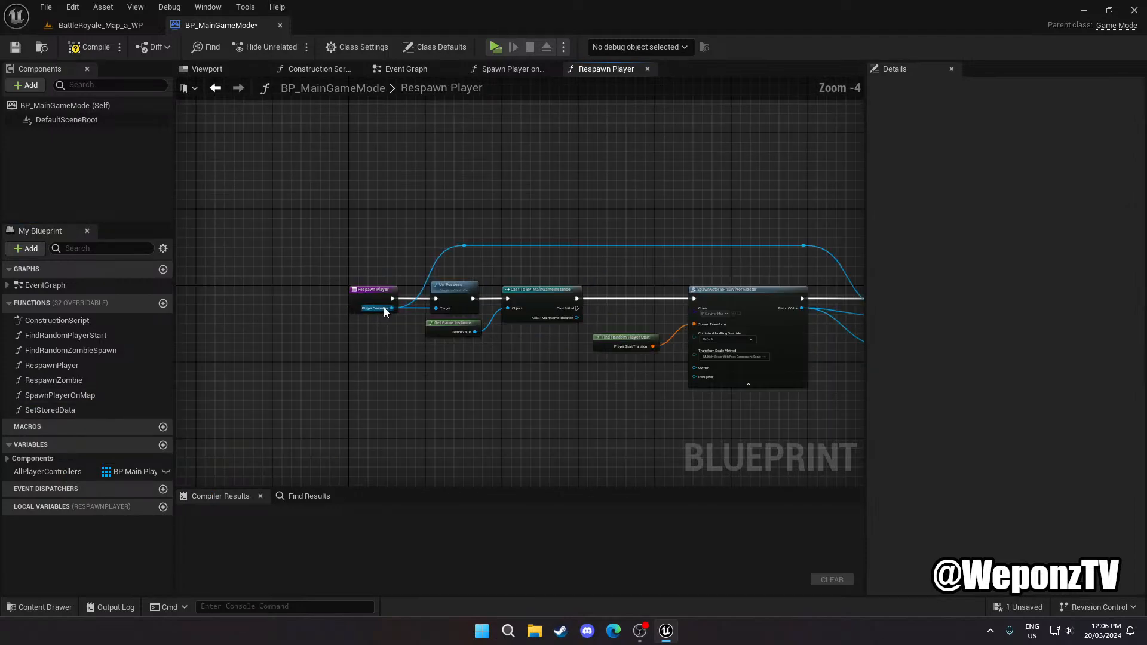
{"action": "left_click", "coordinate": [89, 46]}
{"action": "left_click", "coordinate": [15, 46]}
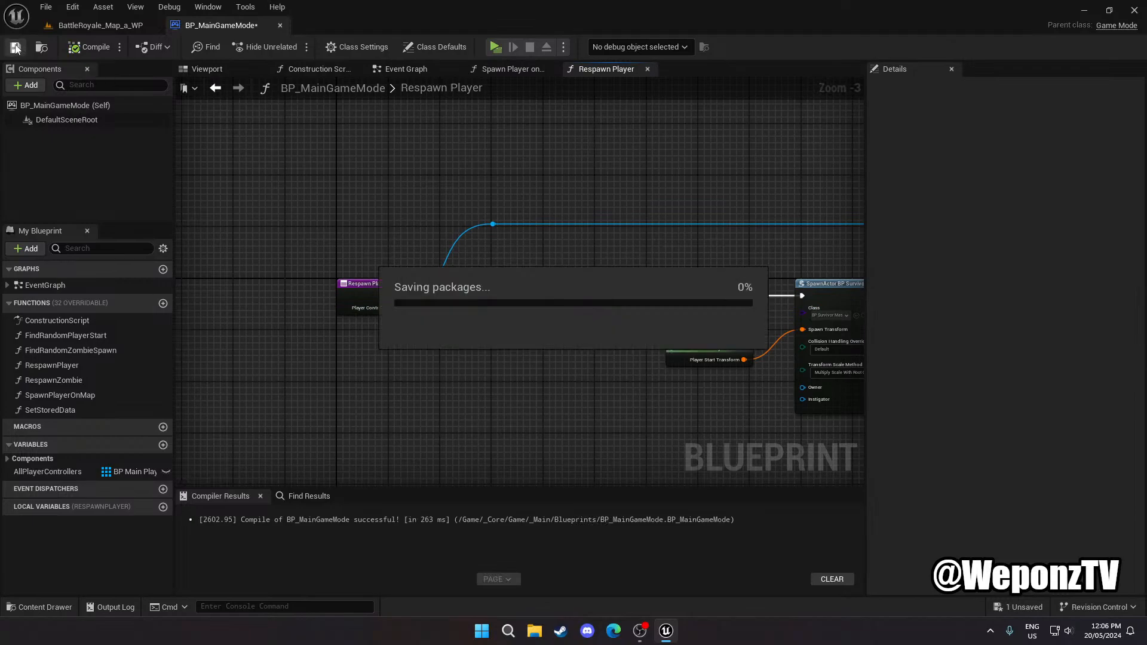
{"action": "left_click", "coordinate": [280, 25]}
{"action": "left_click", "coordinate": [237, 422]}
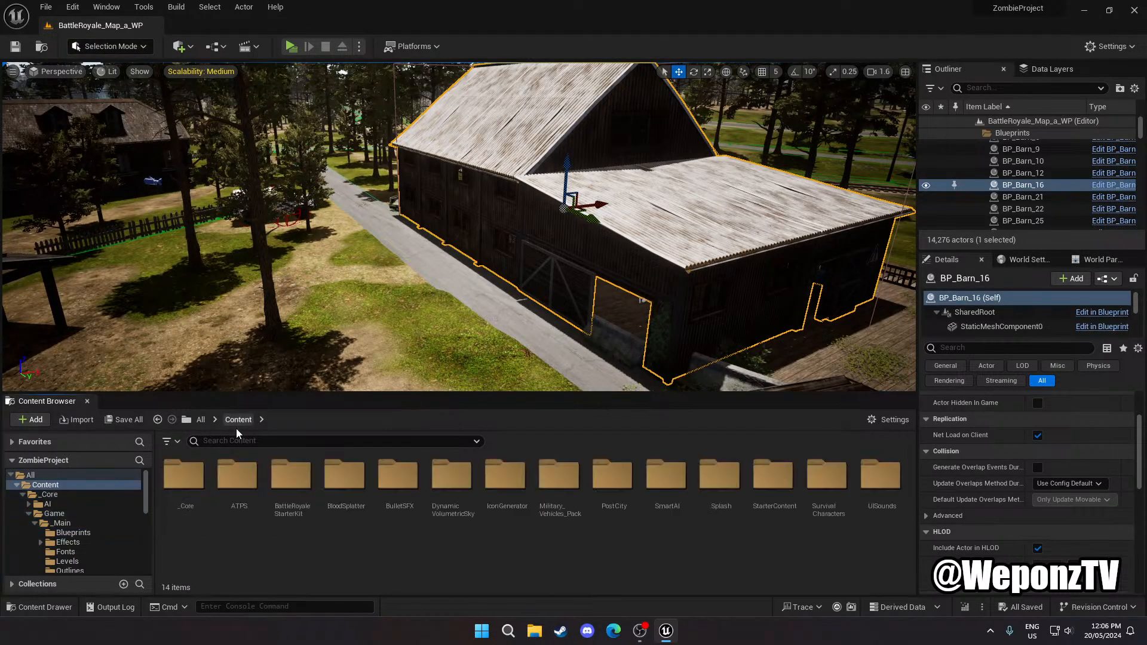
Select BP_DynamicVolumetricSky in the level's Sky folder and turn off its Dynamic Time
{"action": "right_click_drag", "start_coordinate": [555, 296], "coordinate": [663, 253]}
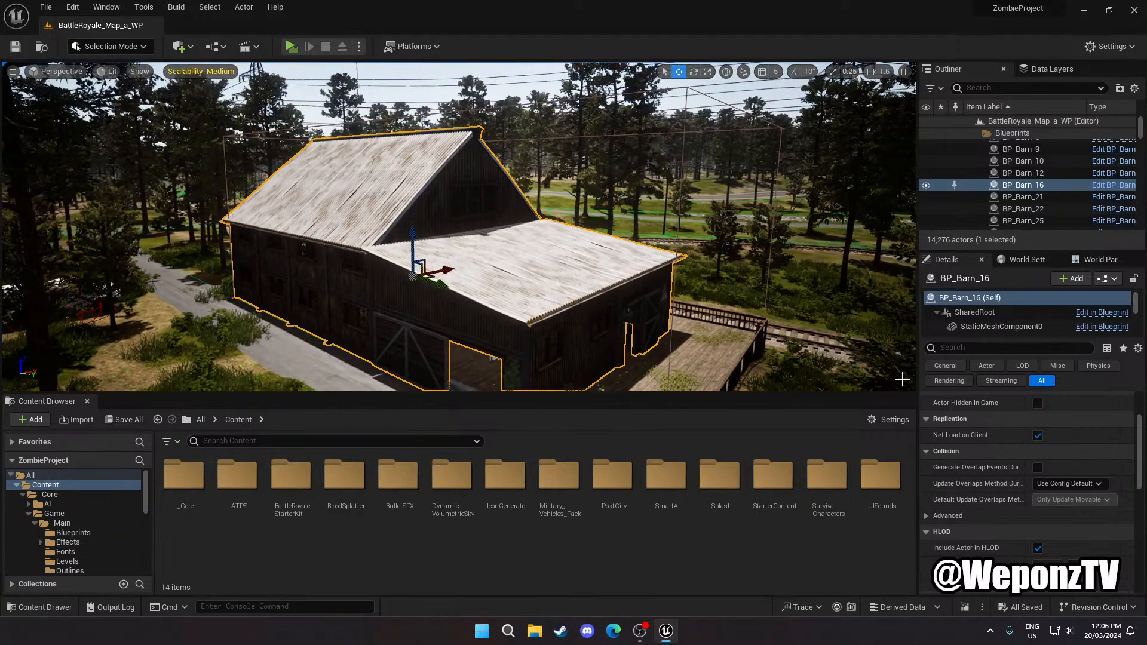
{"action": "scroll", "coordinate": [1142, 414], "scroll_direction": "up", "scroll_amount": 3}
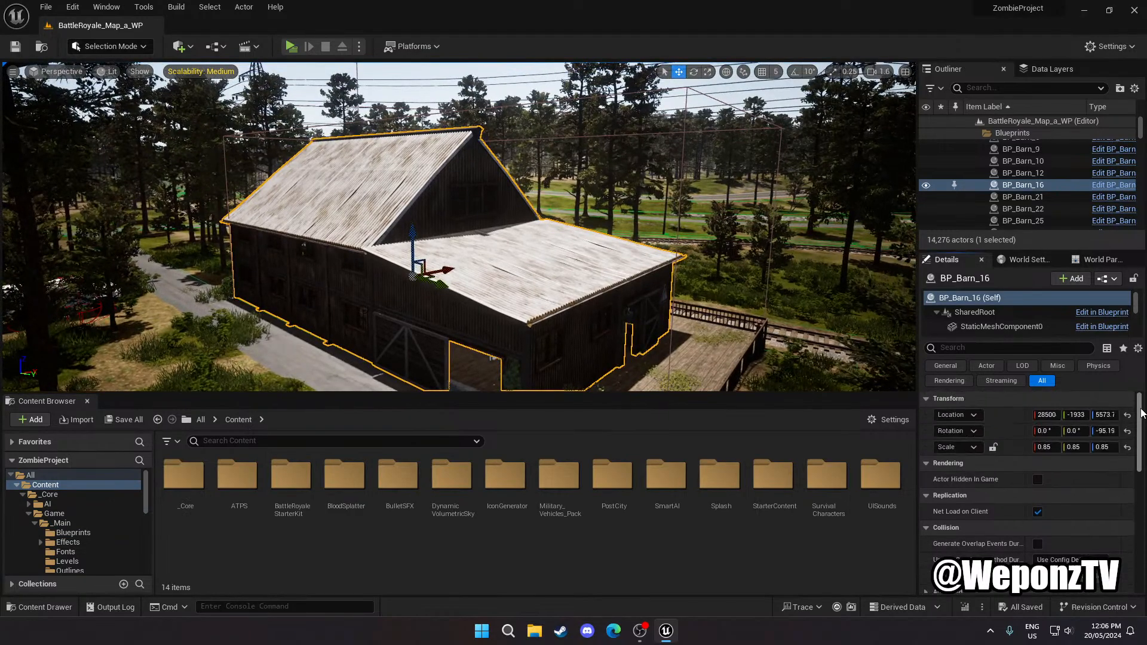
{"action": "left_click", "coordinate": [977, 132]}
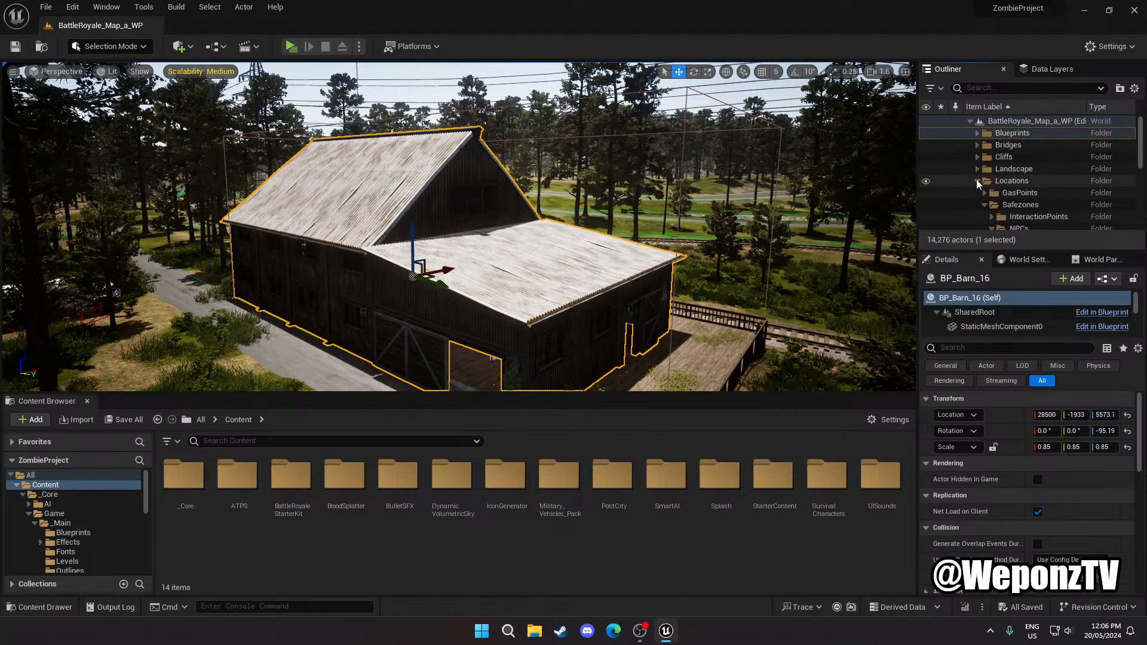
{"action": "left_click", "coordinate": [979, 181]}
{"action": "scroll", "coordinate": [997, 214], "scroll_direction": "down", "scroll_amount": 1}
{"action": "left_click", "coordinate": [1016, 214]}
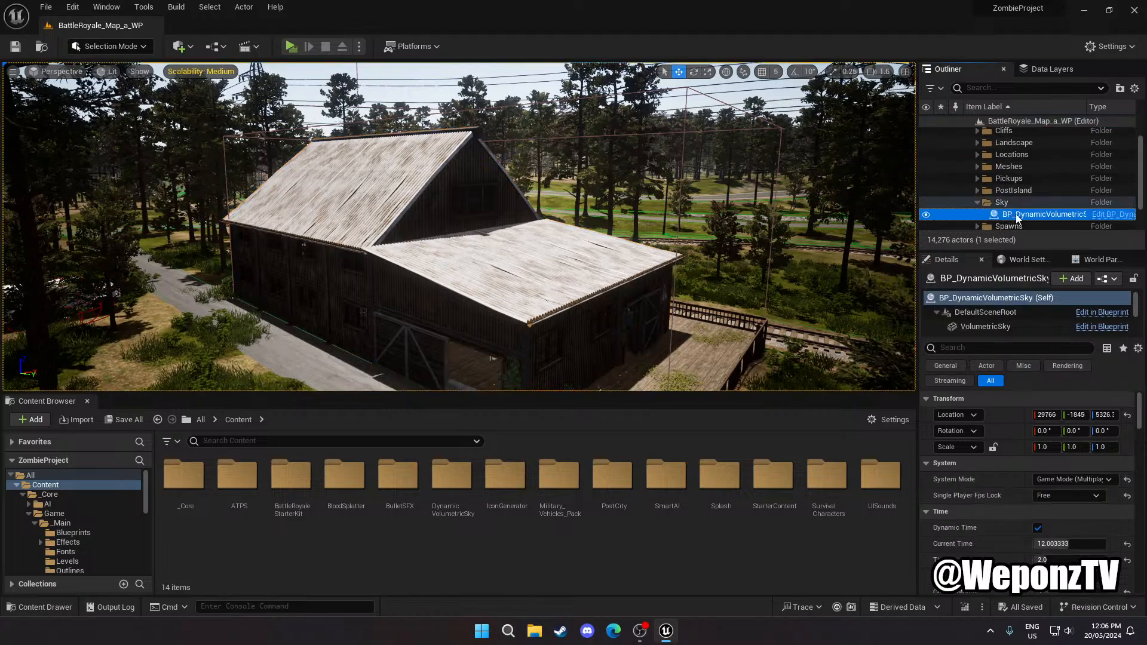
{"action": "left_click", "coordinate": [1039, 529]}
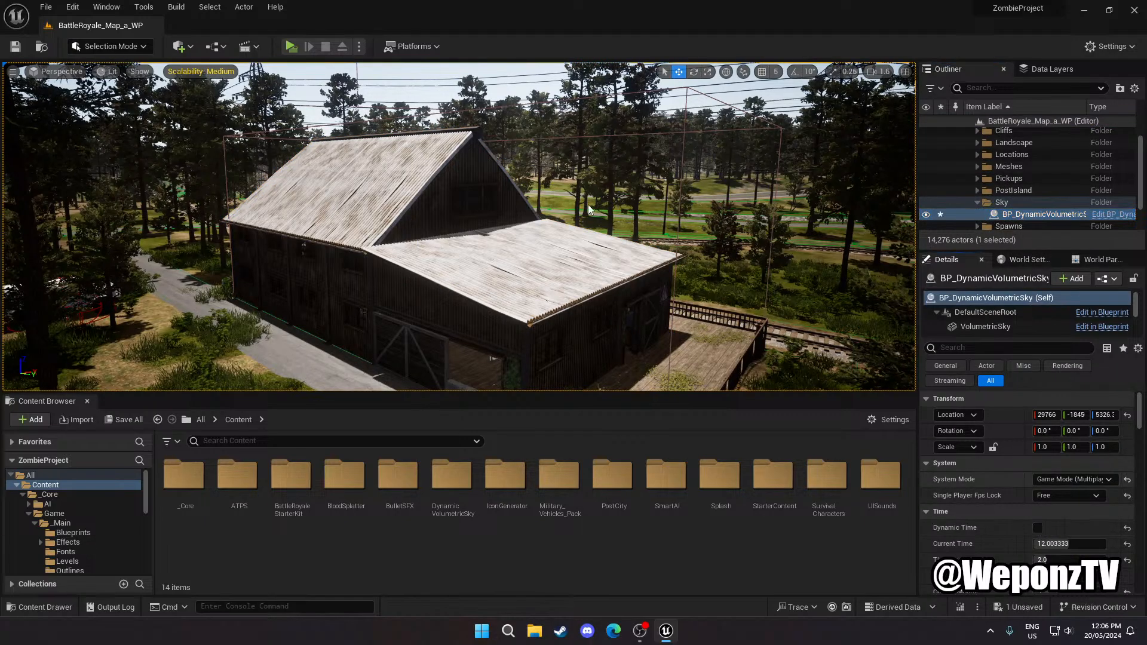
Save the current level with the sky change, along with all other modified assets
{"action": "left_click", "coordinate": [46, 7]}
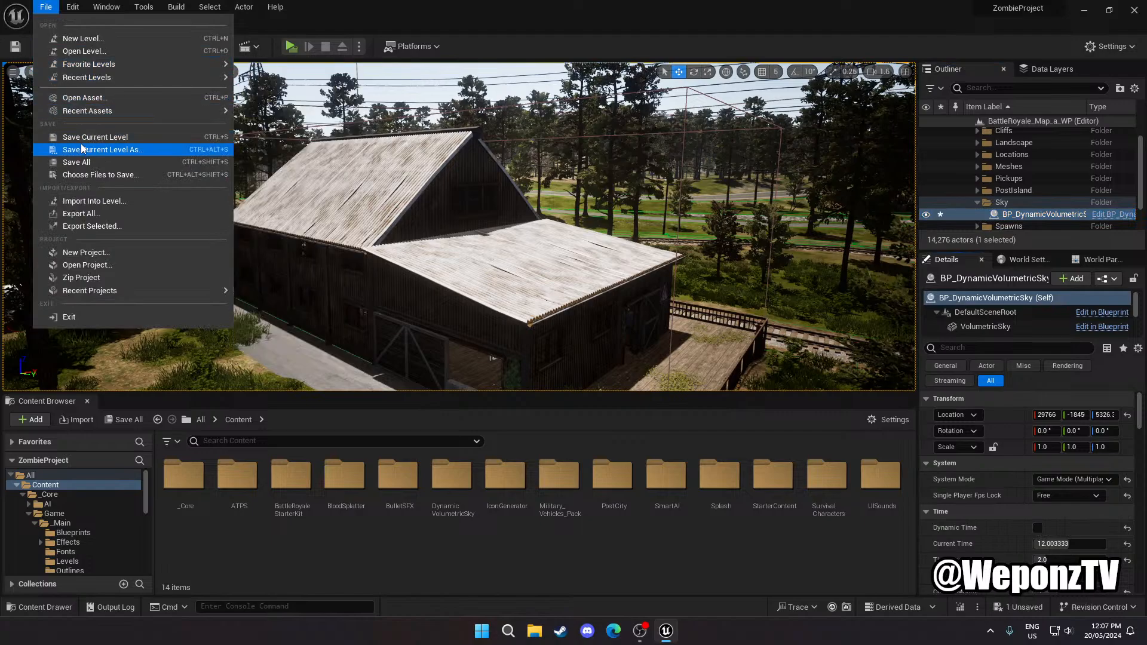
{"action": "left_click", "coordinate": [103, 150]}
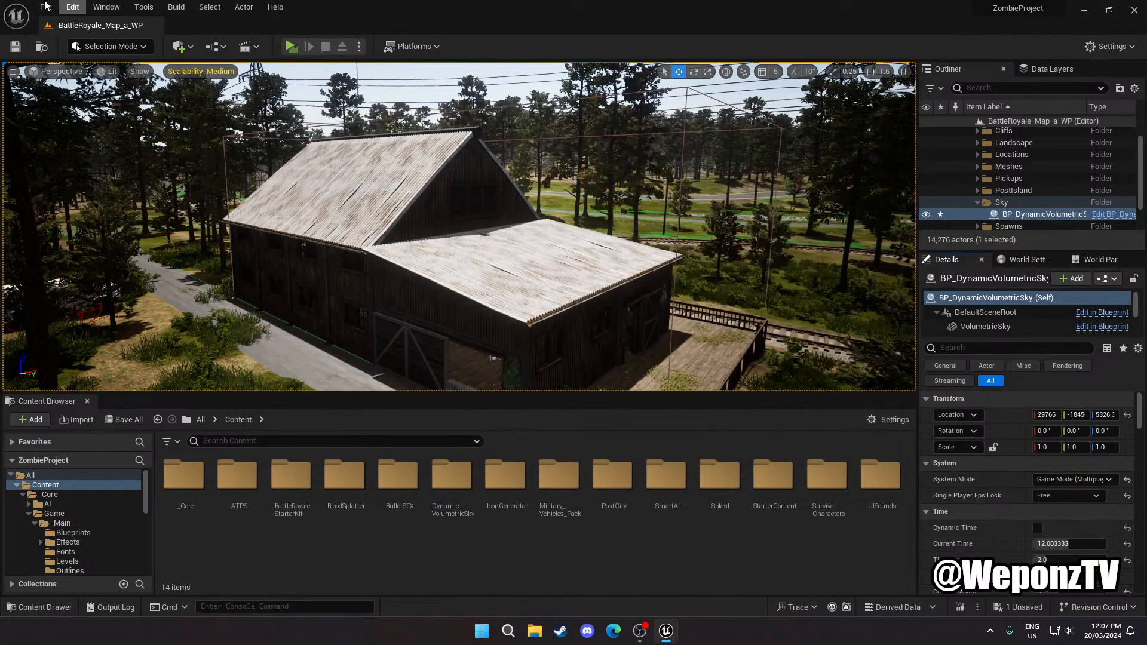
{"action": "left_click", "coordinate": [46, 7]}
{"action": "left_click", "coordinate": [89, 137]}
{"action": "left_click", "coordinate": [54, 5]}
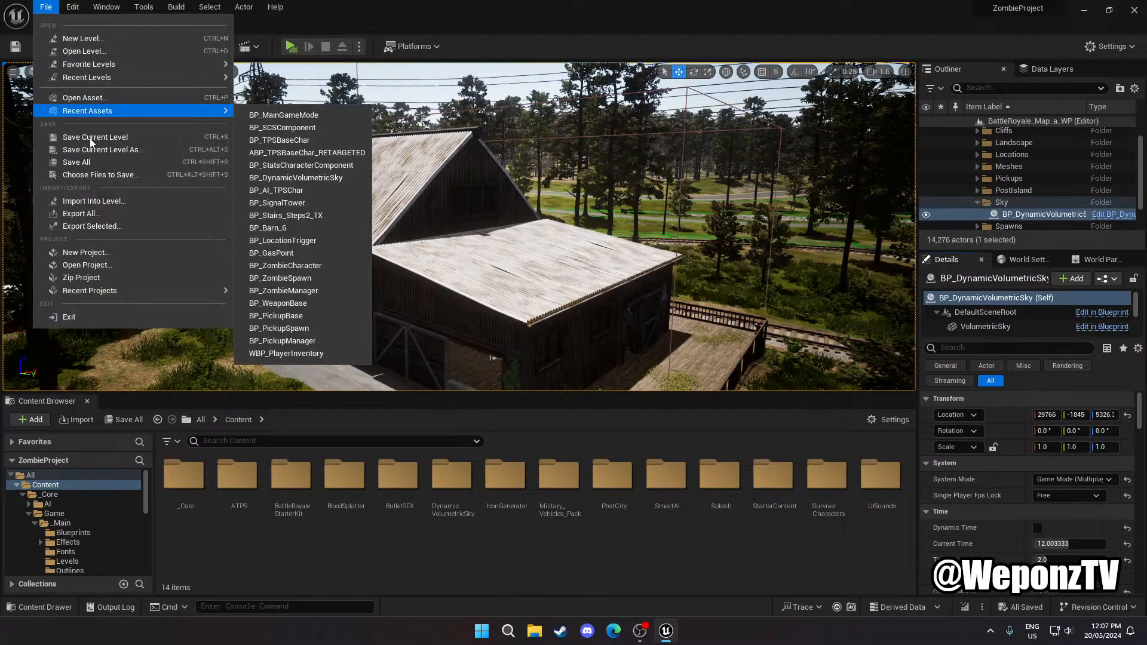
{"action": "left_click", "coordinate": [91, 163]}
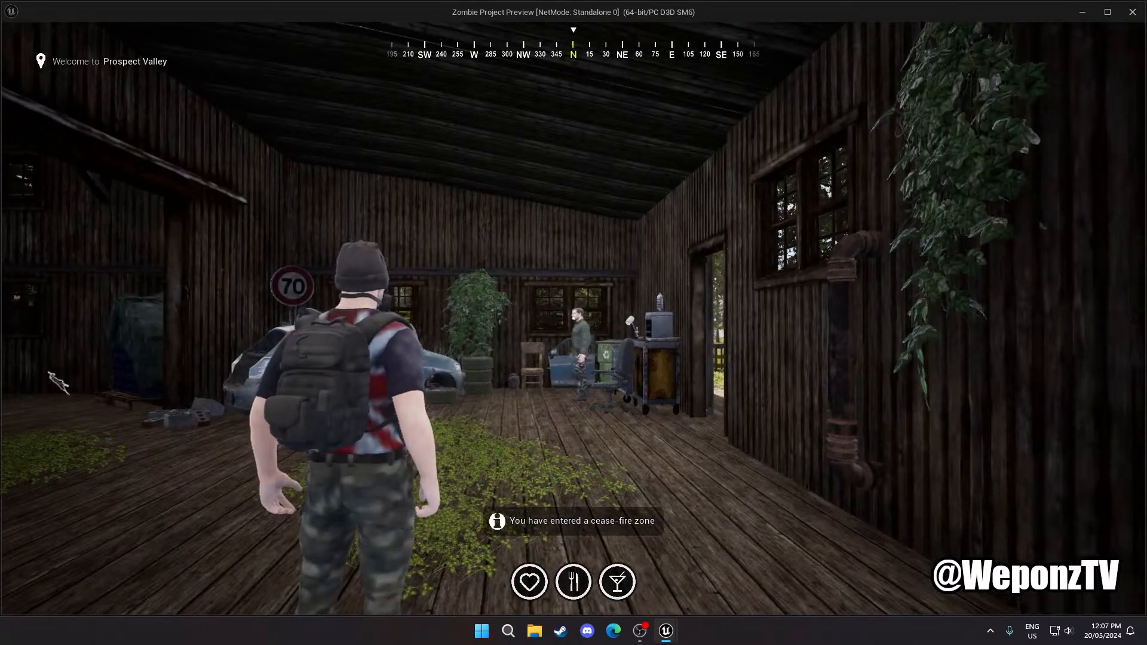
Playtest the level by walking through the barn, equipping the weapon and examining the rooftop NPC, then end the preview and close the Message Log
{"action": "key", "text": "w"}
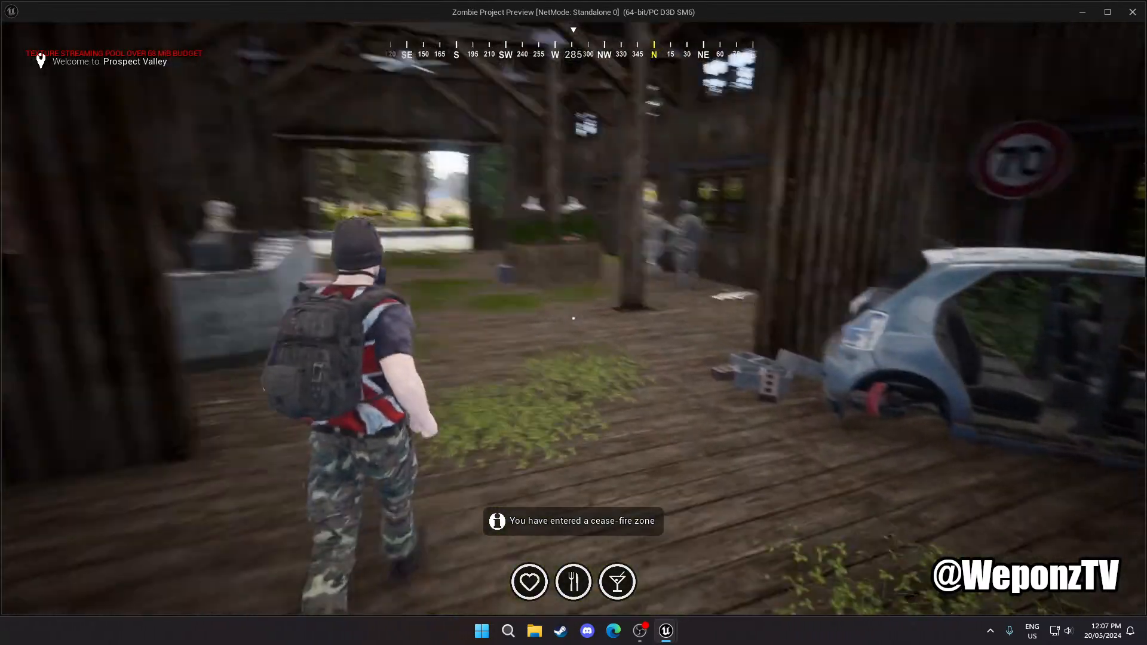
{"action": "key", "text": "e"}
{"action": "key", "text": "1"}
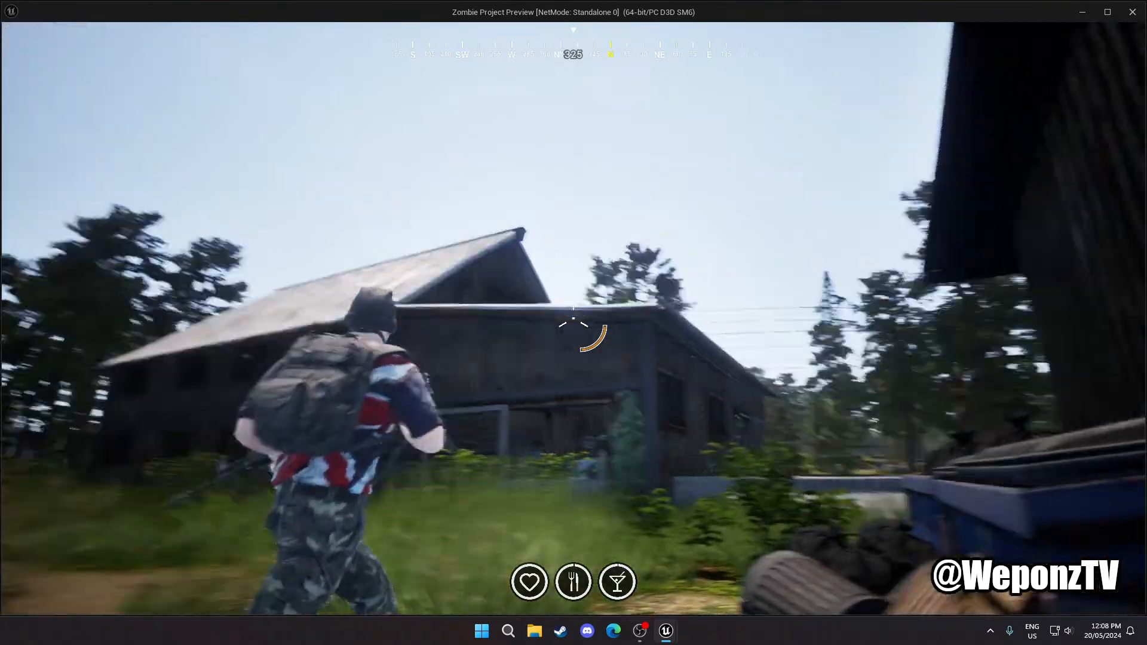
{"action": "key", "text": "w"}
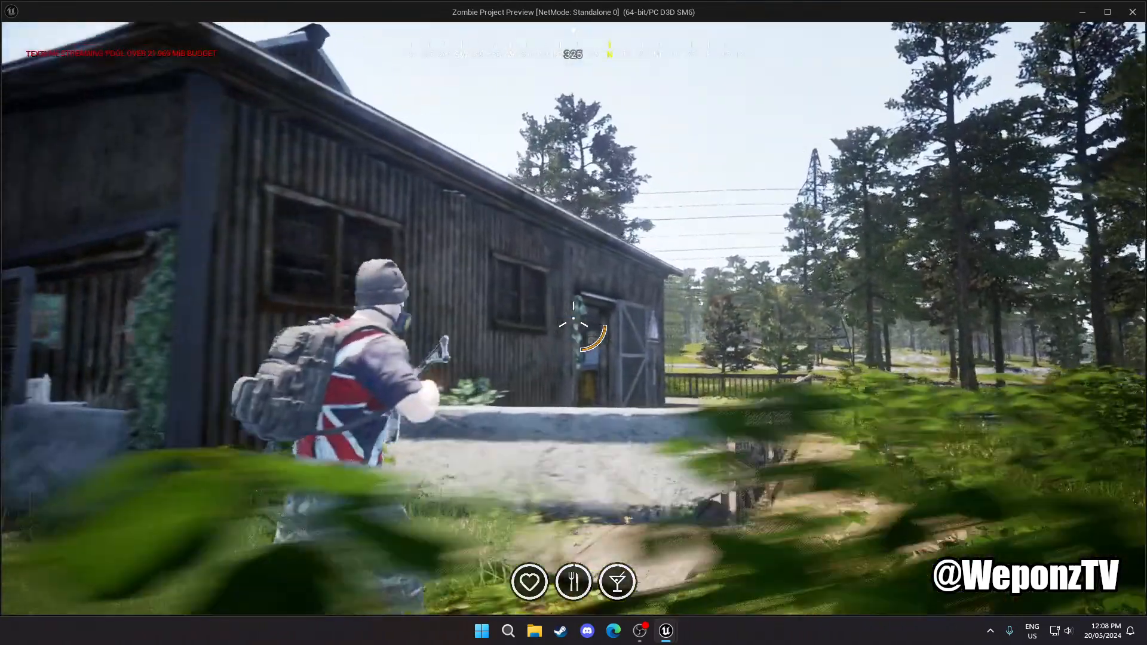
{"action": "key", "text": "d"}
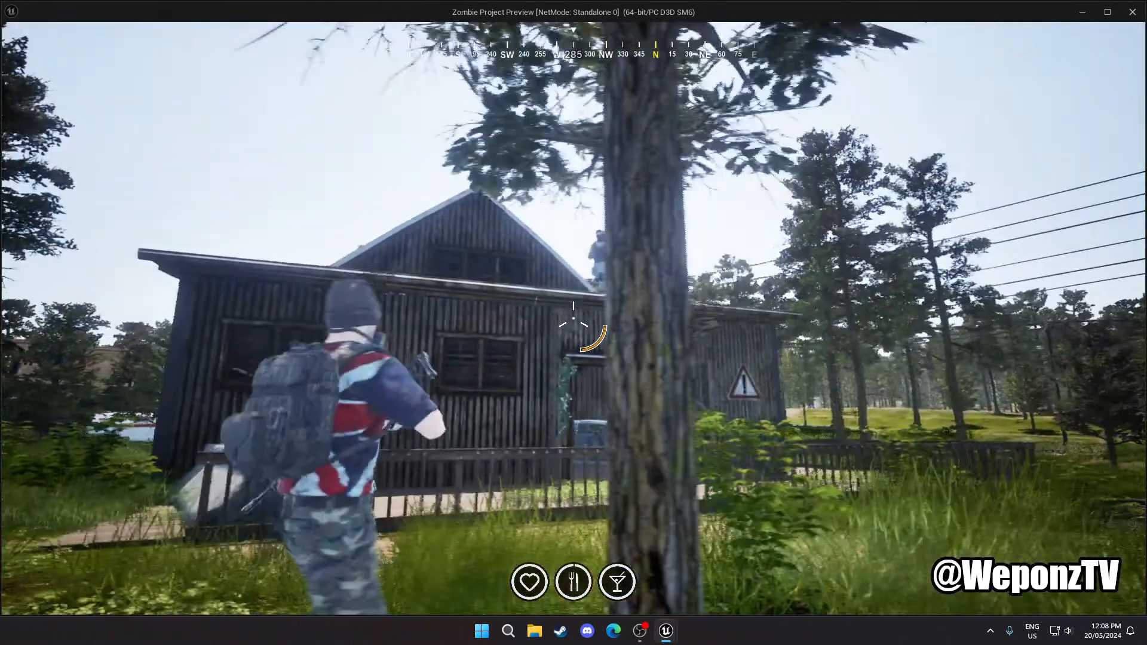
{"action": "key", "text": "a"}
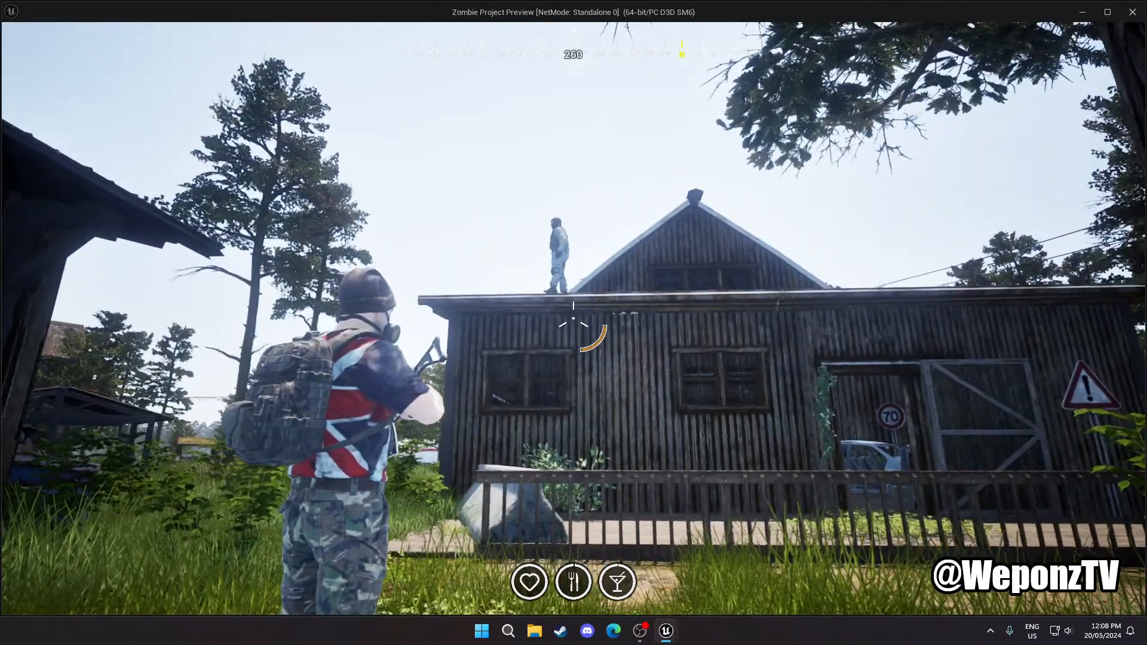
{"action": "key", "text": "w"}
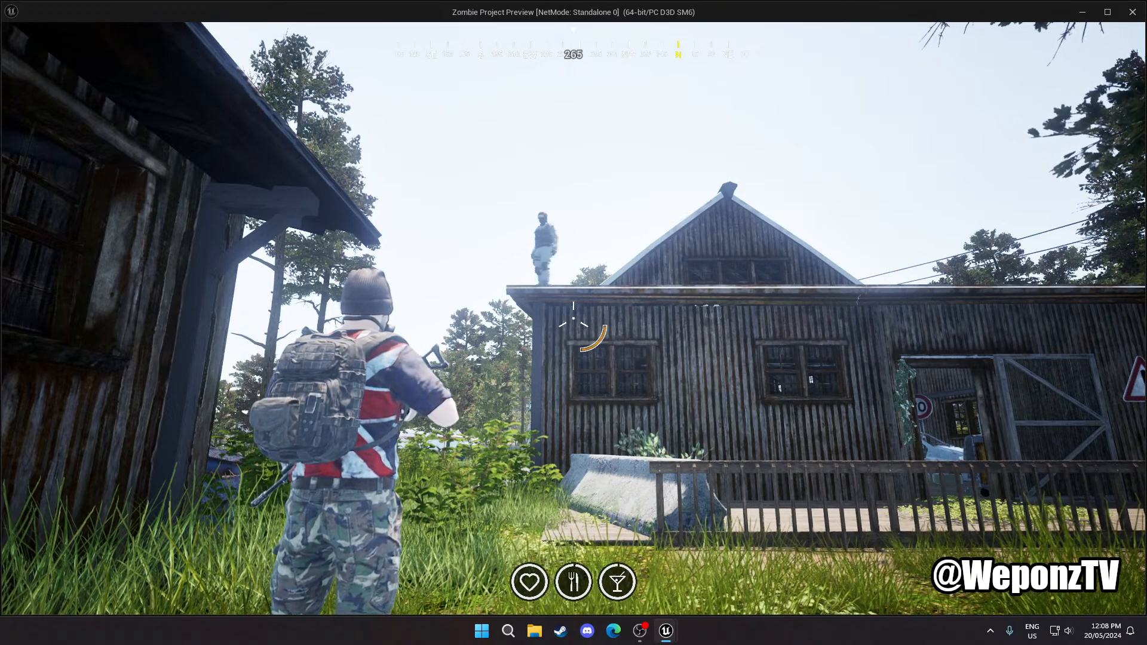
{"action": "key", "text": "Escape"}
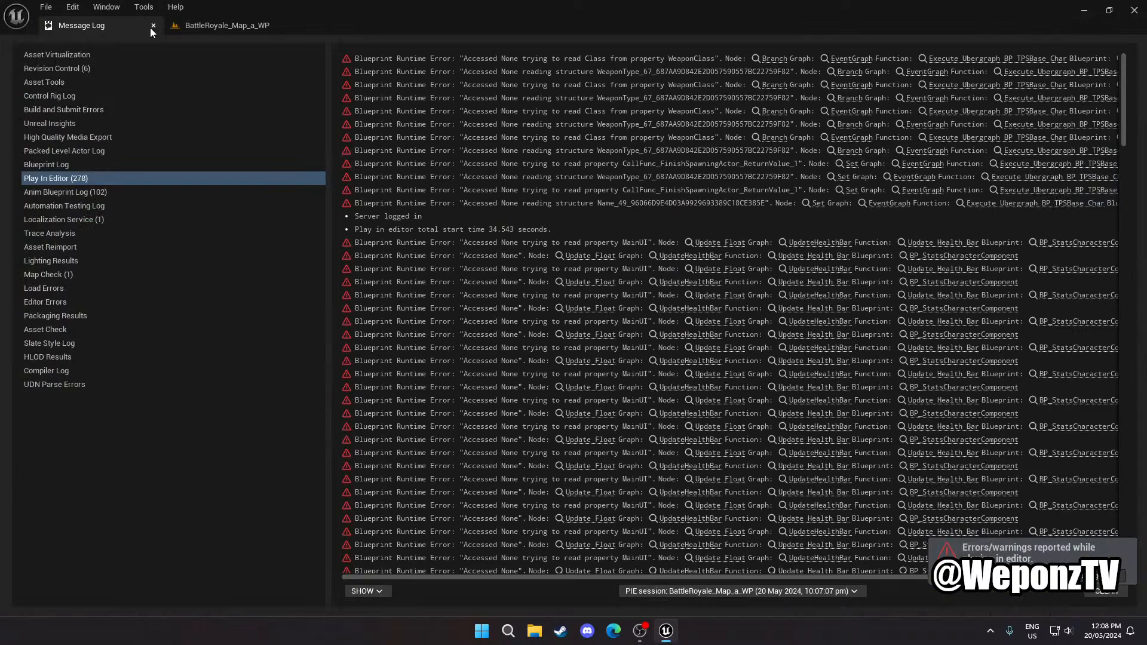
{"action": "left_click", "coordinate": [151, 26]}
Delete the BP_AI_TPSChar guard standing on the barn roof
{"action": "right_click_drag", "start_coordinate": [442, 227], "coordinate": [185, 204]}
{"action": "key", "text": "w"}
{"action": "left_click", "coordinate": [445, 326]}
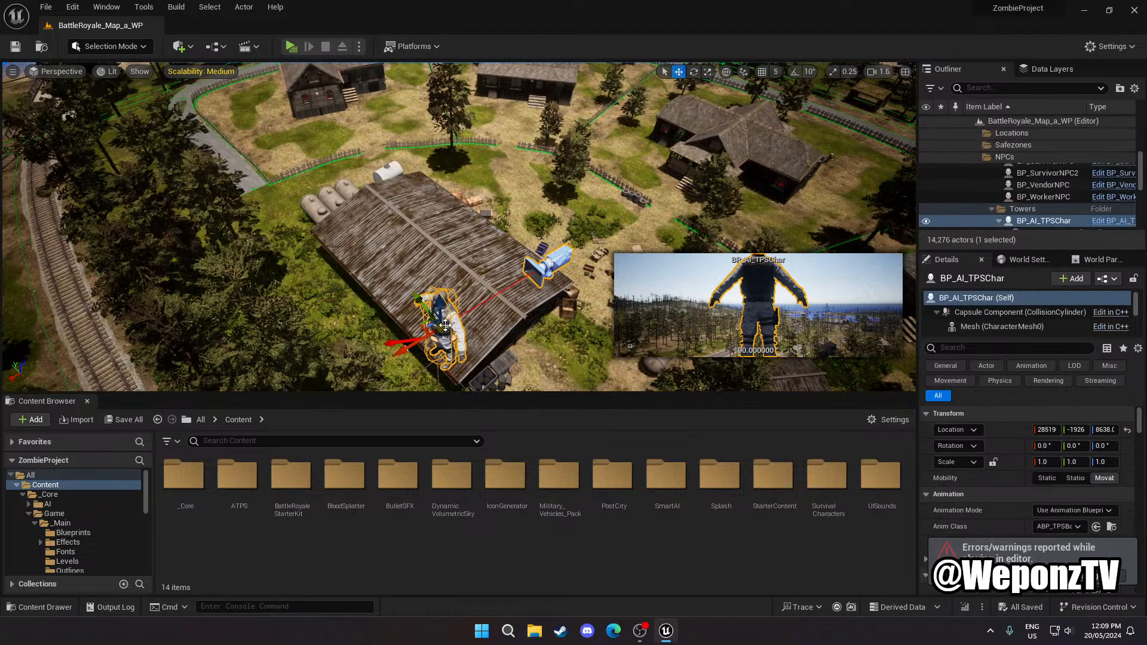
{"action": "key", "text": "Delete"}
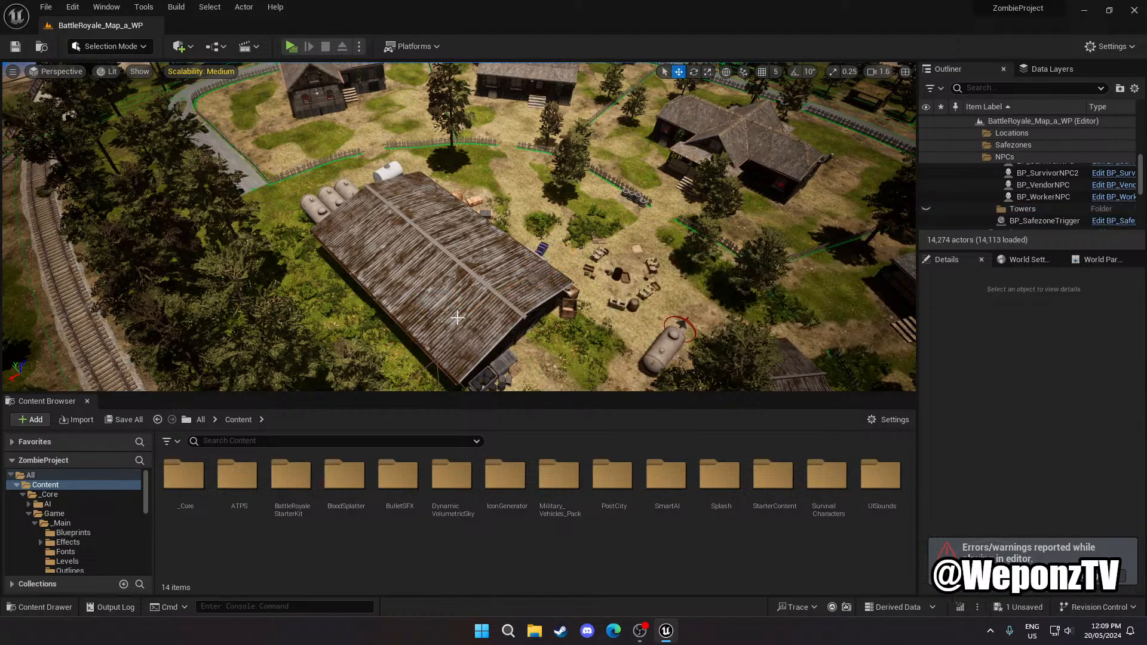
{"action": "right_click_drag", "start_coordinate": [533, 312], "coordinate": [594, 355]}
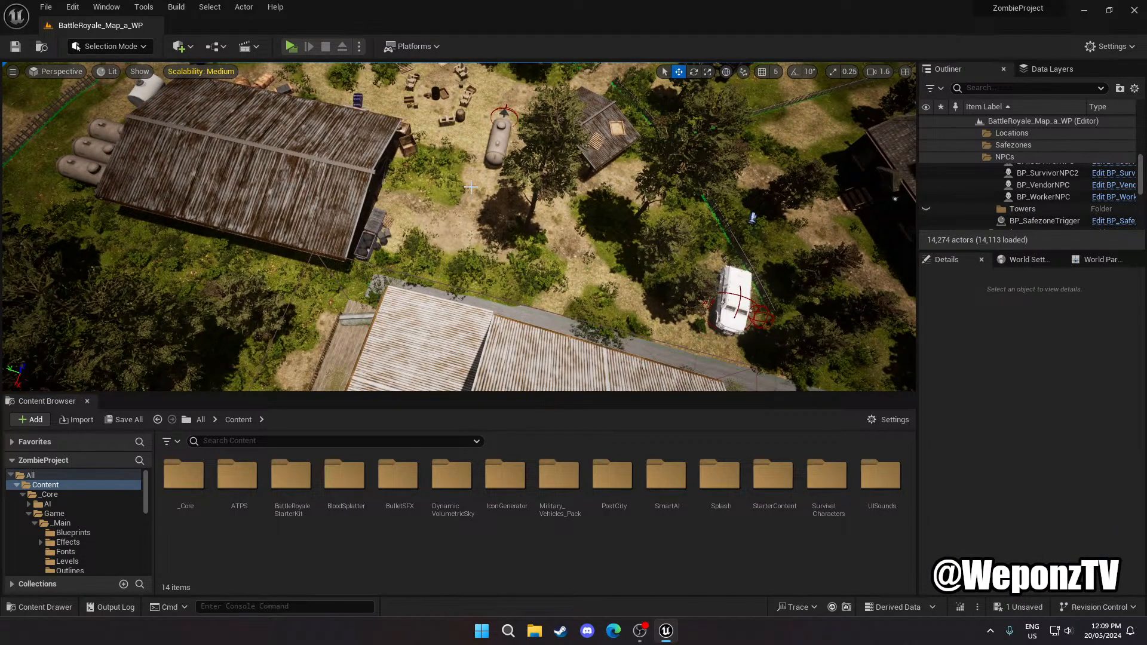
Save the current level and all unsaved files after the guard's removal
{"action": "left_click", "coordinate": [49, 7]}
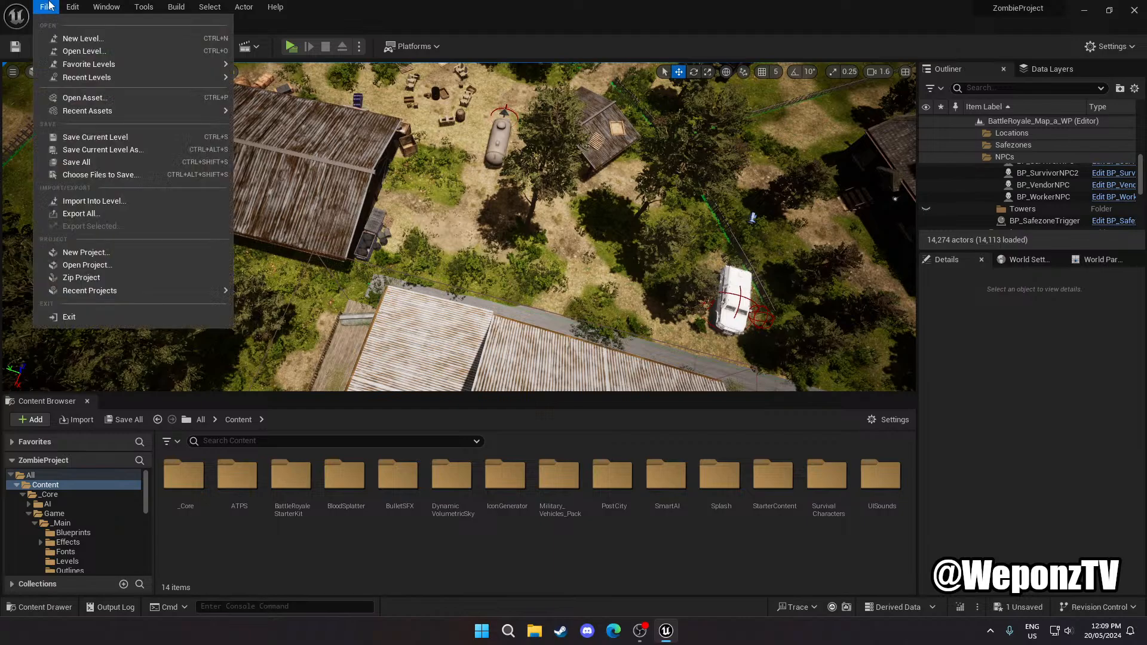
{"action": "left_click", "coordinate": [89, 139]}
{"action": "left_click", "coordinate": [46, 7]}
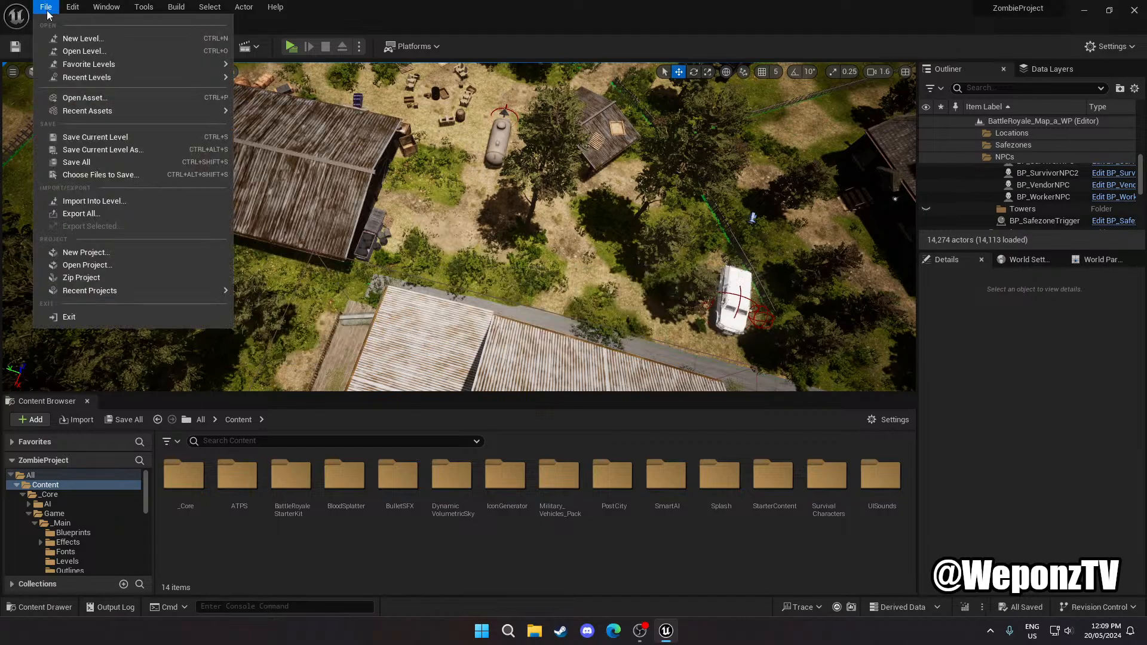
{"action": "left_click", "coordinate": [90, 161]}
{"action": "left_click", "coordinate": [640, 631]}
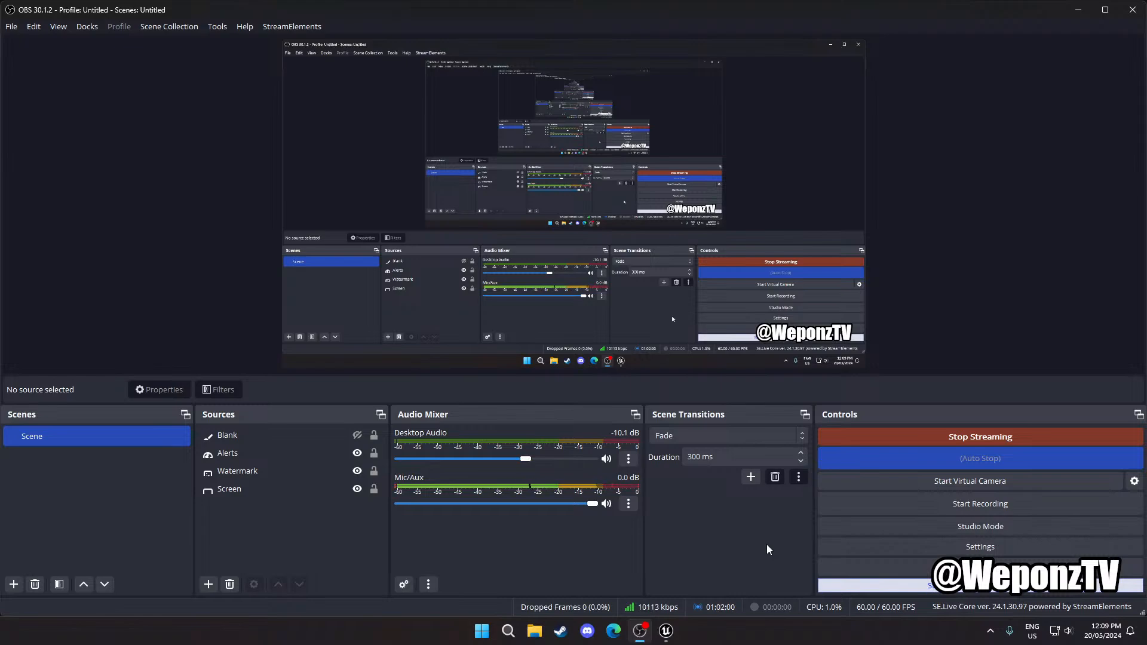
{"action": "left_click", "coordinate": [666, 631]}
{"action": "mouse_move", "coordinate": [585, 223]}
{"action": "right_mouse_down"}
{"action": "mouse_move", "coordinate": [623, 114]}
{"action": "mouse_move", "coordinate": [550, 112]}
{"action": "mouse_move", "coordinate": [547, 72]}
{"action": "mouse_move", "coordinate": [555, 122]}
{"action": "mouse_move", "coordinate": [557, 72]}
{"action": "mouse_move", "coordinate": [584, 219]}
{"action": "right_mouse_up"}
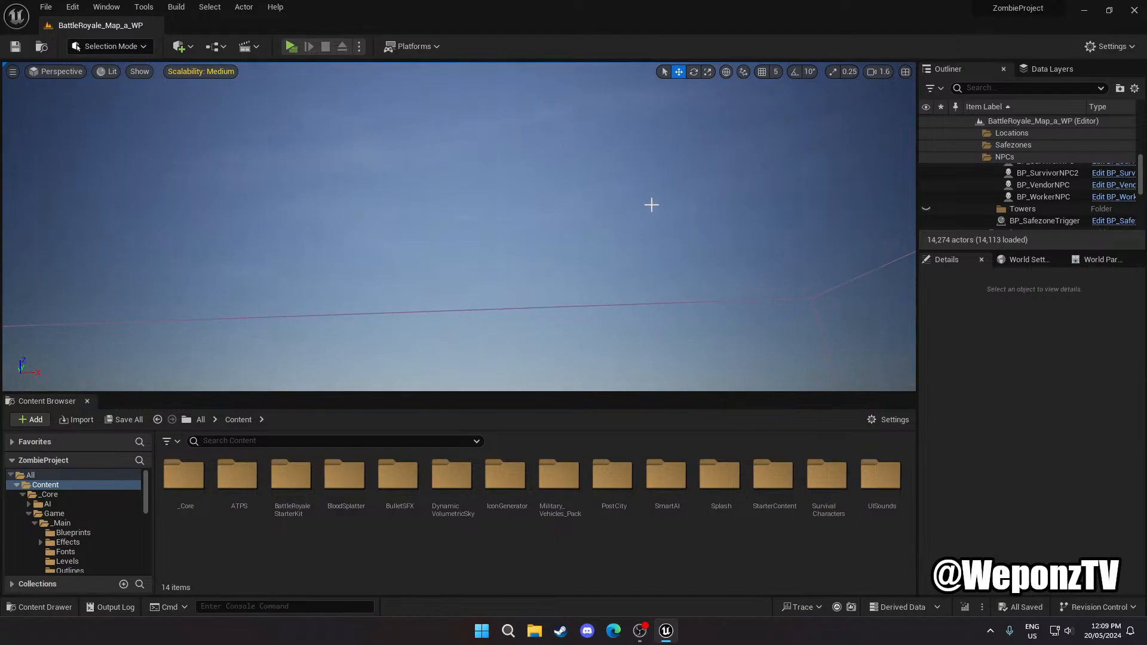